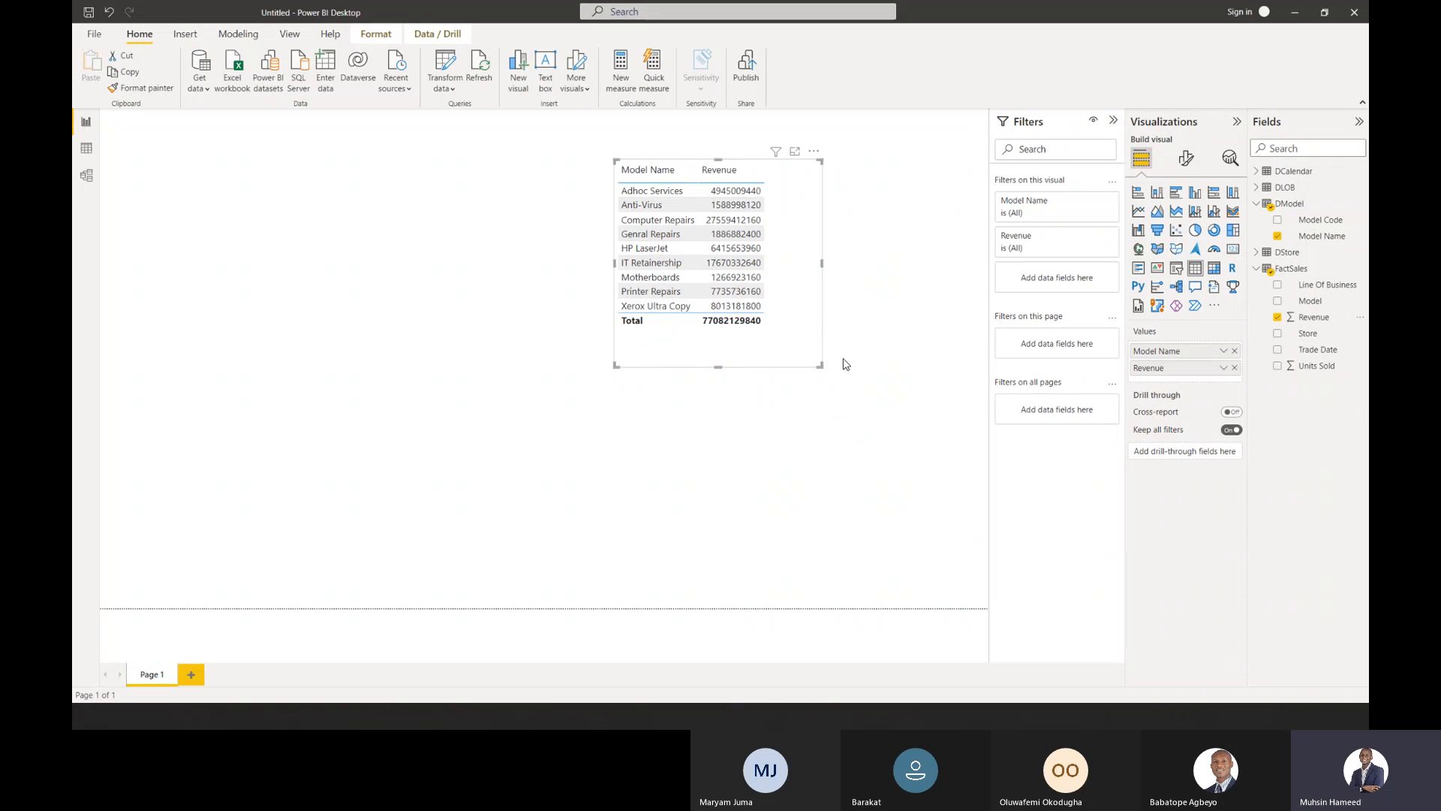
# Convert the Model Name revenue table to a stacked bar chart, placed and enlarged in the upper-left area of the report page.
pyautogui.click(1139, 194)
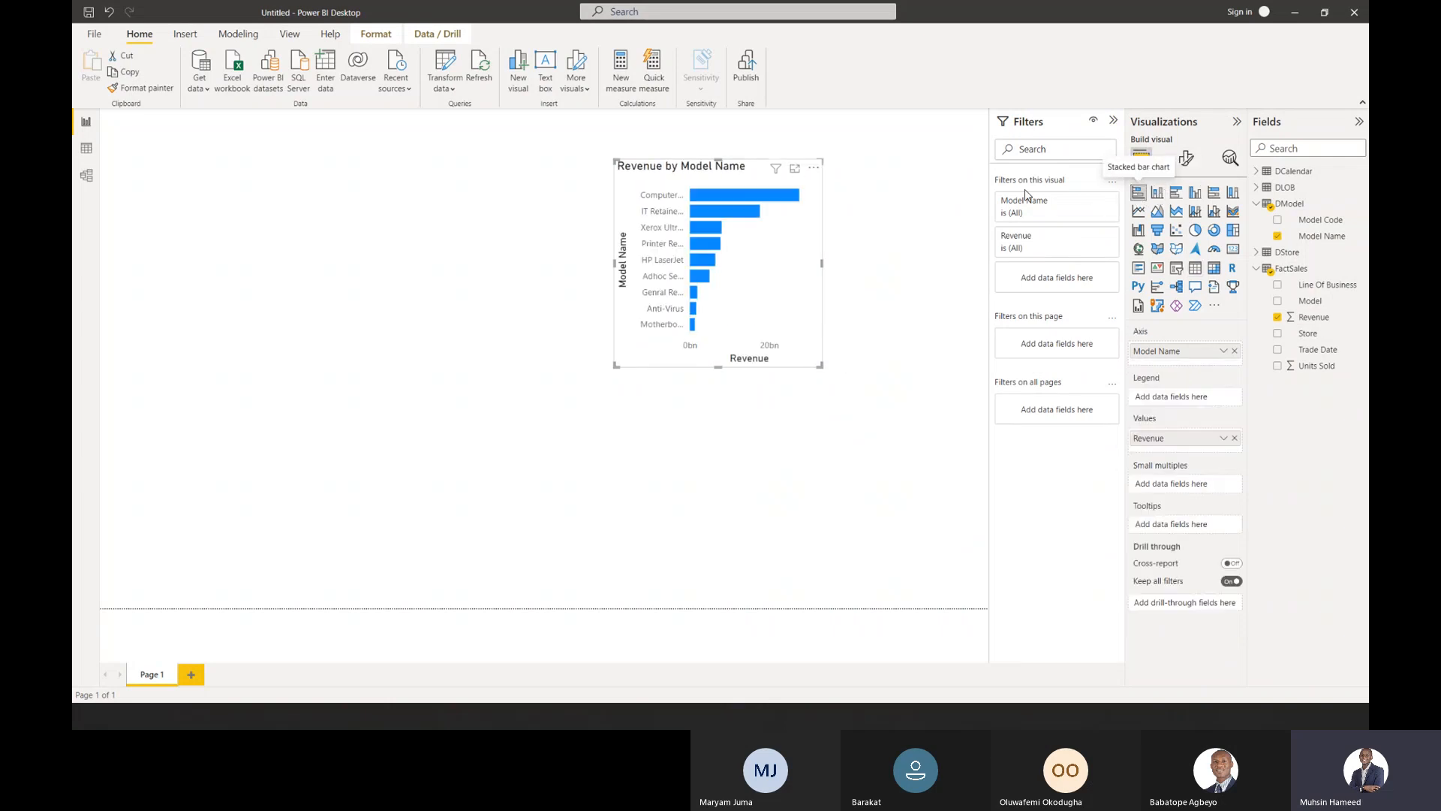
pyautogui.moveTo(820, 362); pyautogui.dragTo(364, 366)
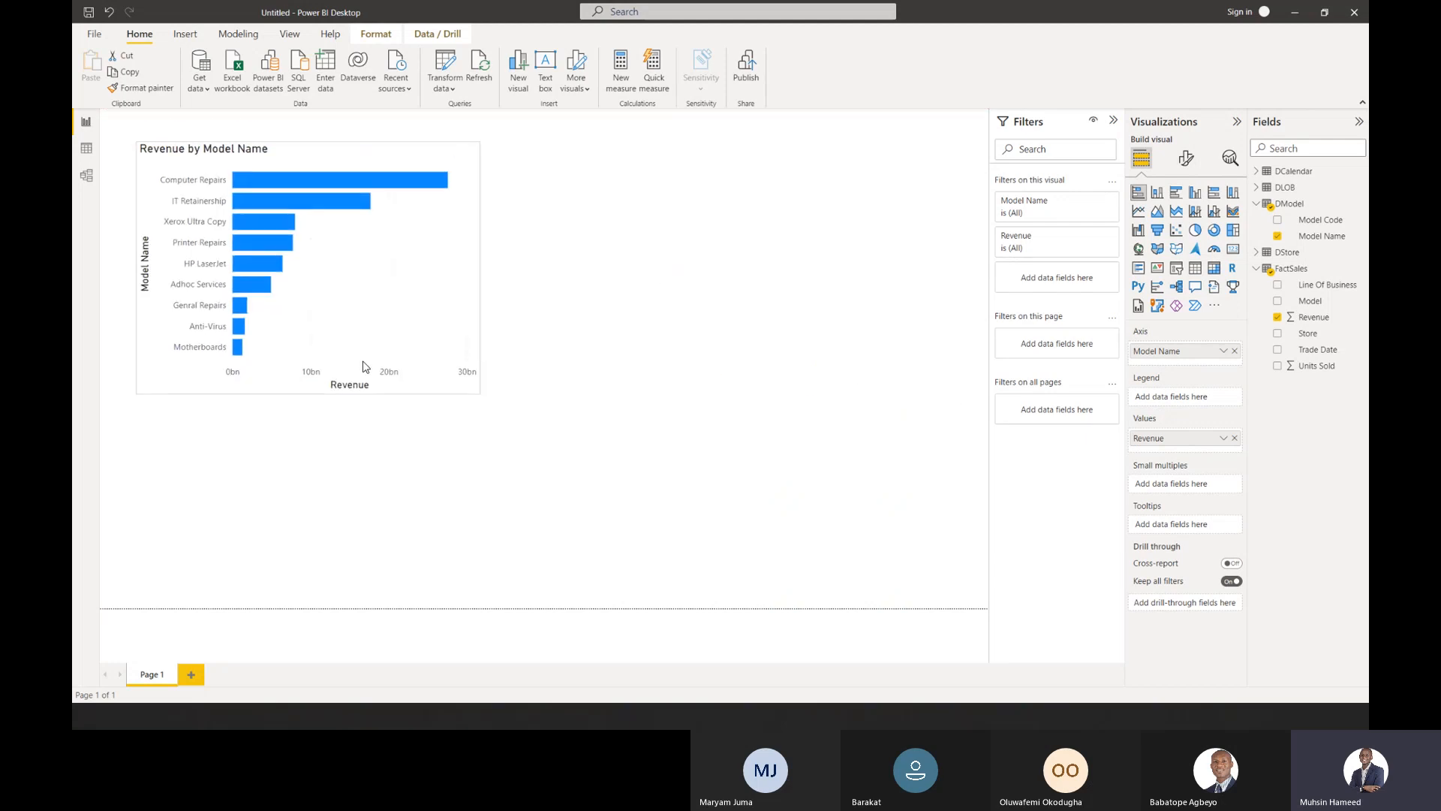
pyautogui.moveTo(479, 391); pyautogui.dragTo(482, 466)
# Duplicate the Revenue by Model Name bar chart and place the copy beside the original on the right half of the page.
pyautogui.hotkey('ctrl', 'c')
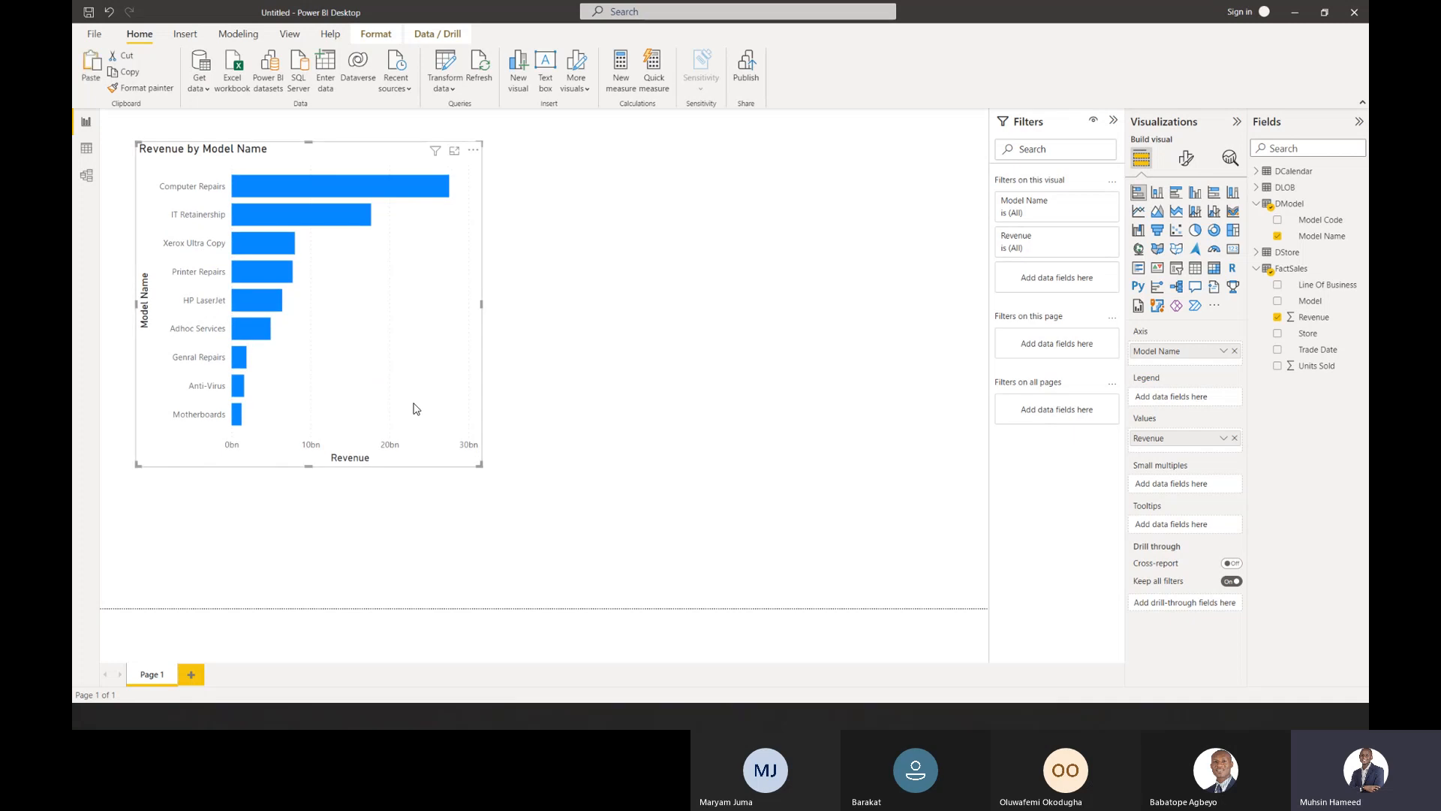
pyautogui.hotkey('ctrl', 'v')
pyautogui.moveTo(891, 406); pyautogui.dragTo(874, 406)
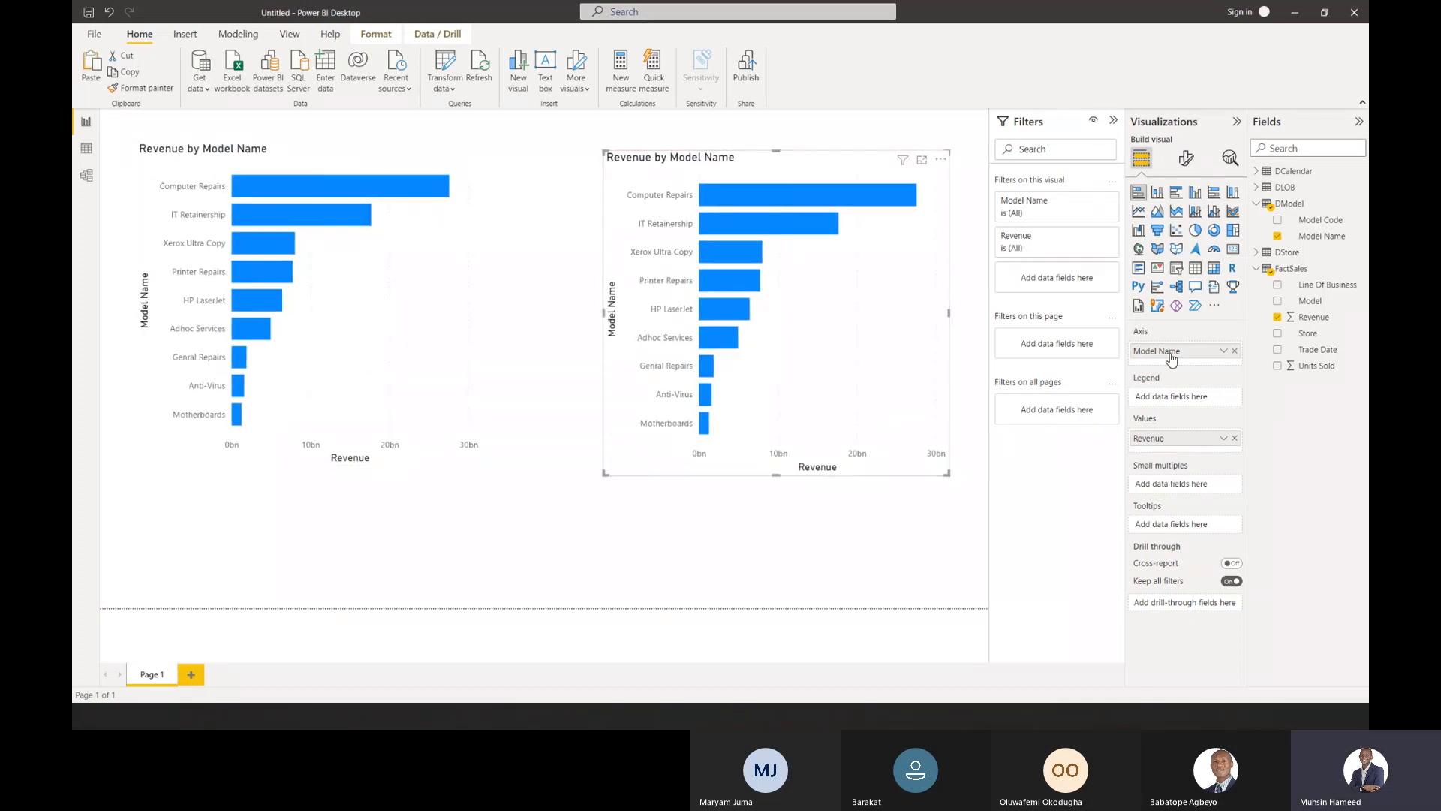
# Replace Model Name with Line of Business from DLOB as the axis field of the copied chart.
pyautogui.click(1322, 235)
pyautogui.click(1277, 236)
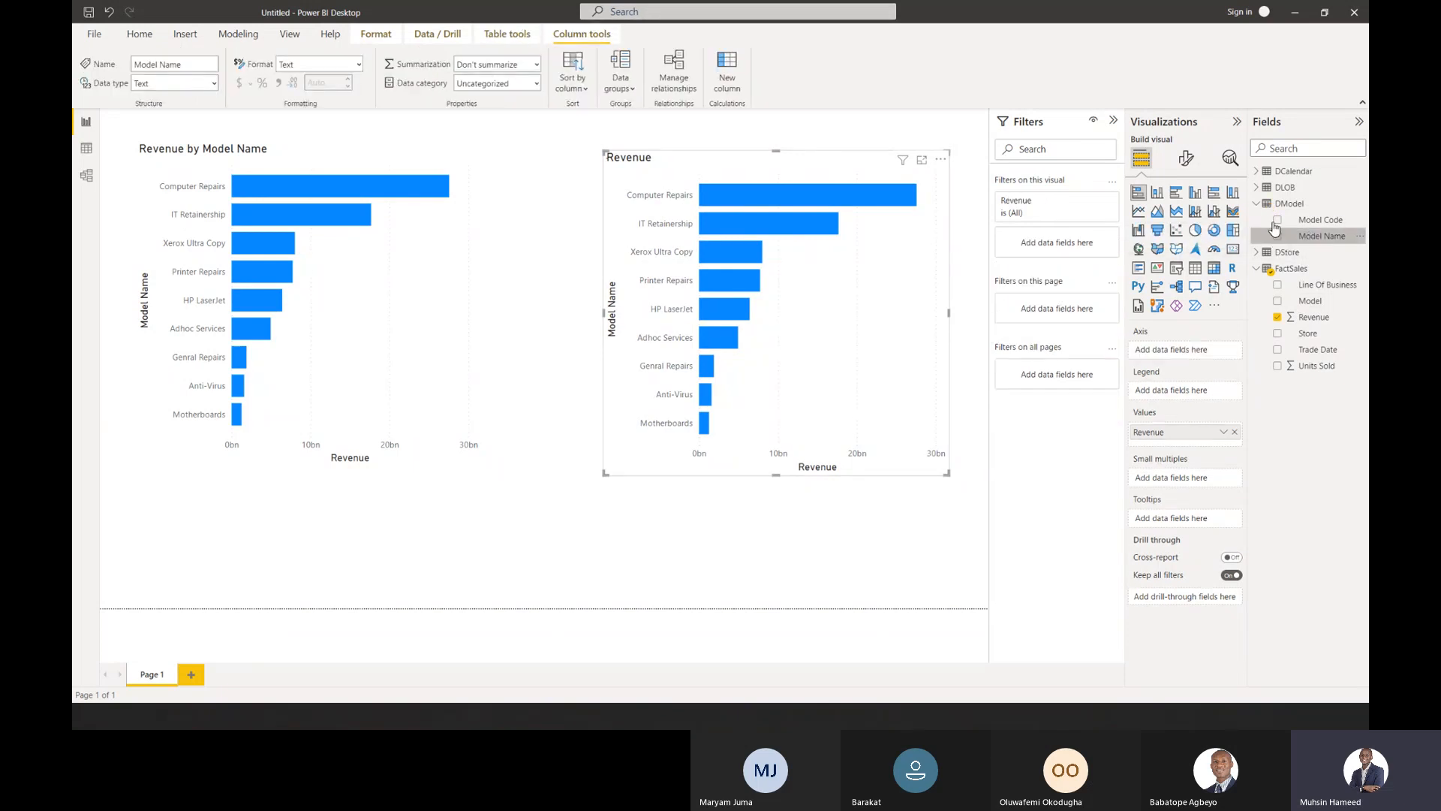
pyautogui.click(1257, 187)
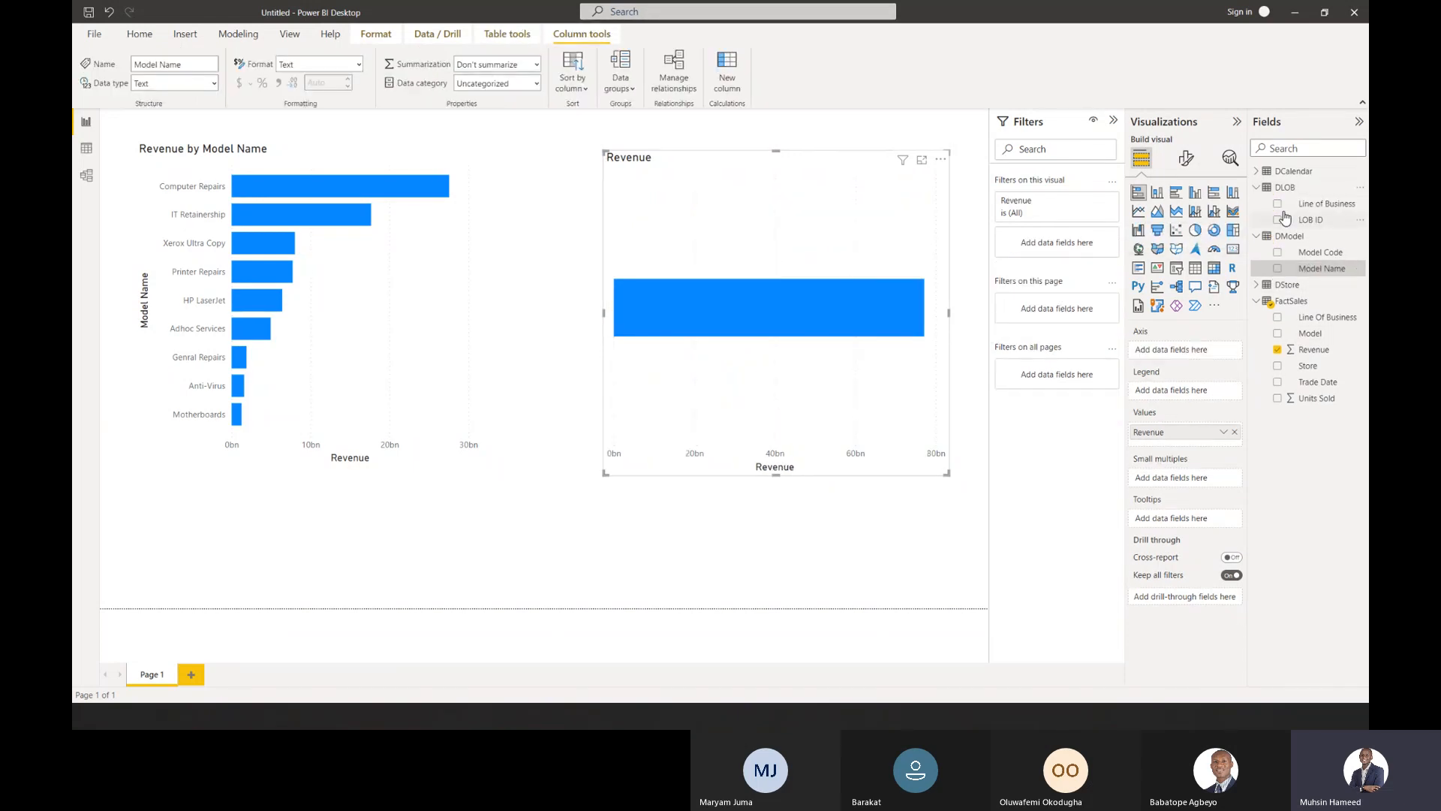
pyautogui.click(1277, 204)
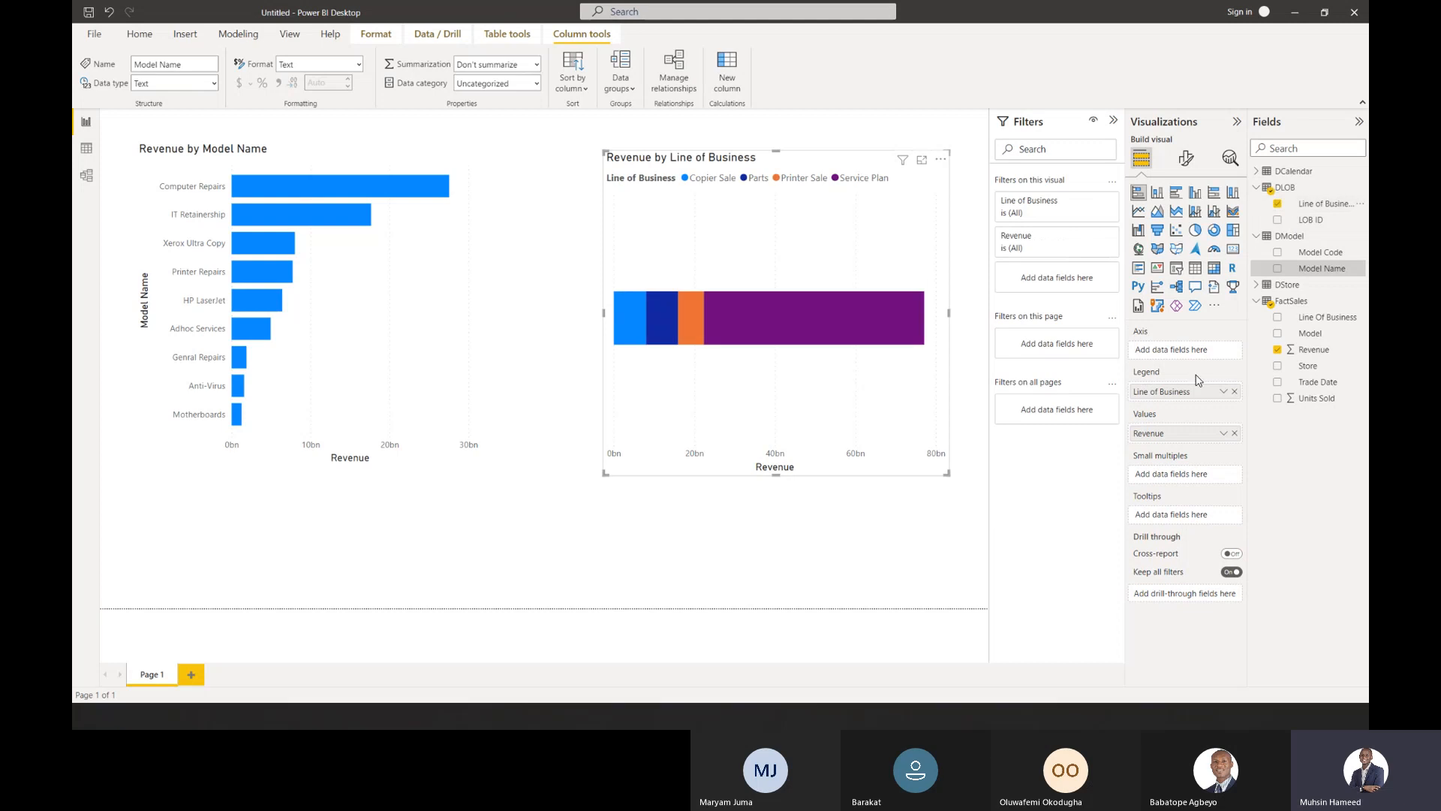
pyautogui.moveTo(1182, 398); pyautogui.dragTo(1182, 353)
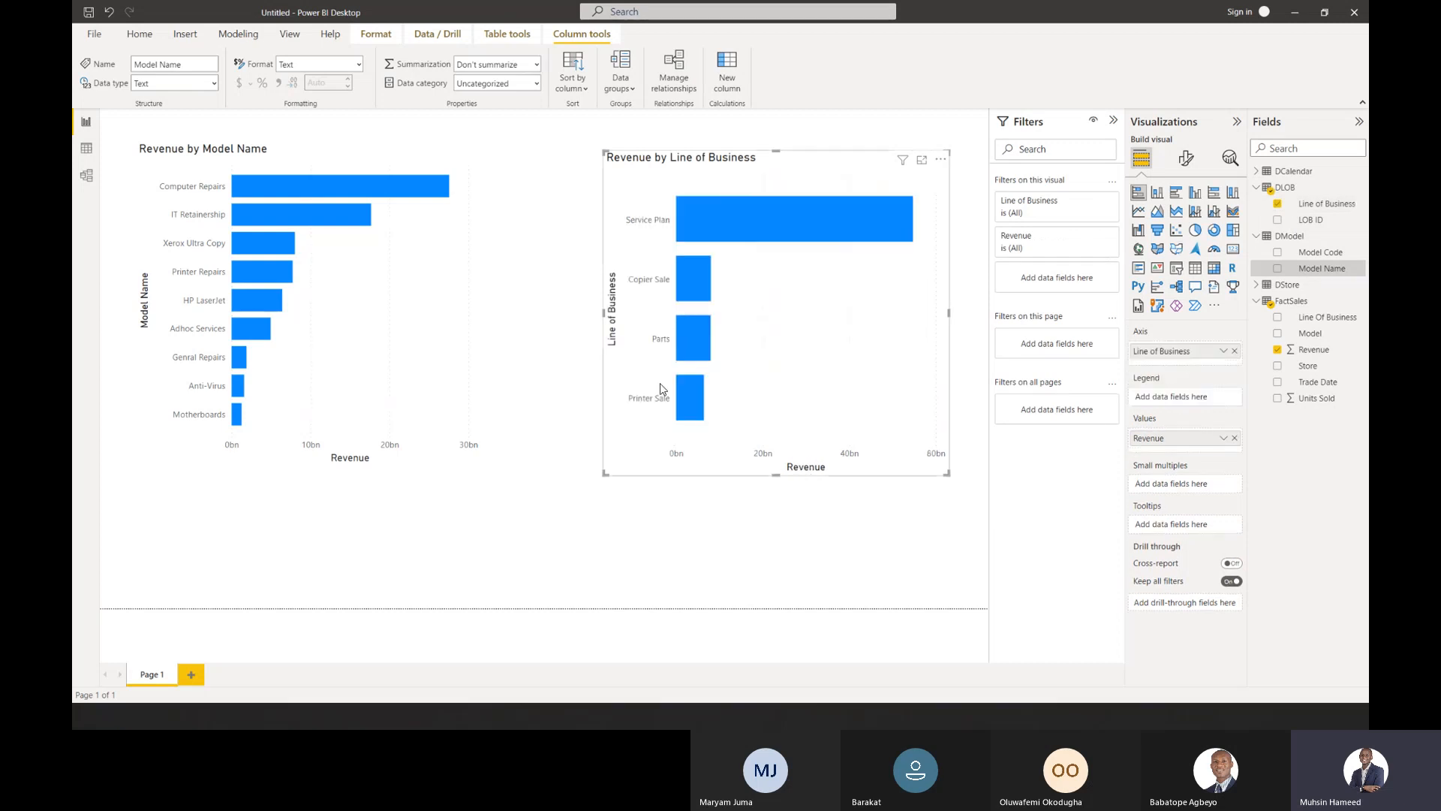
# Change the Revenue by Line of Business visual to a stacked column chart and deselect it.
pyautogui.rightClick(790, 186)
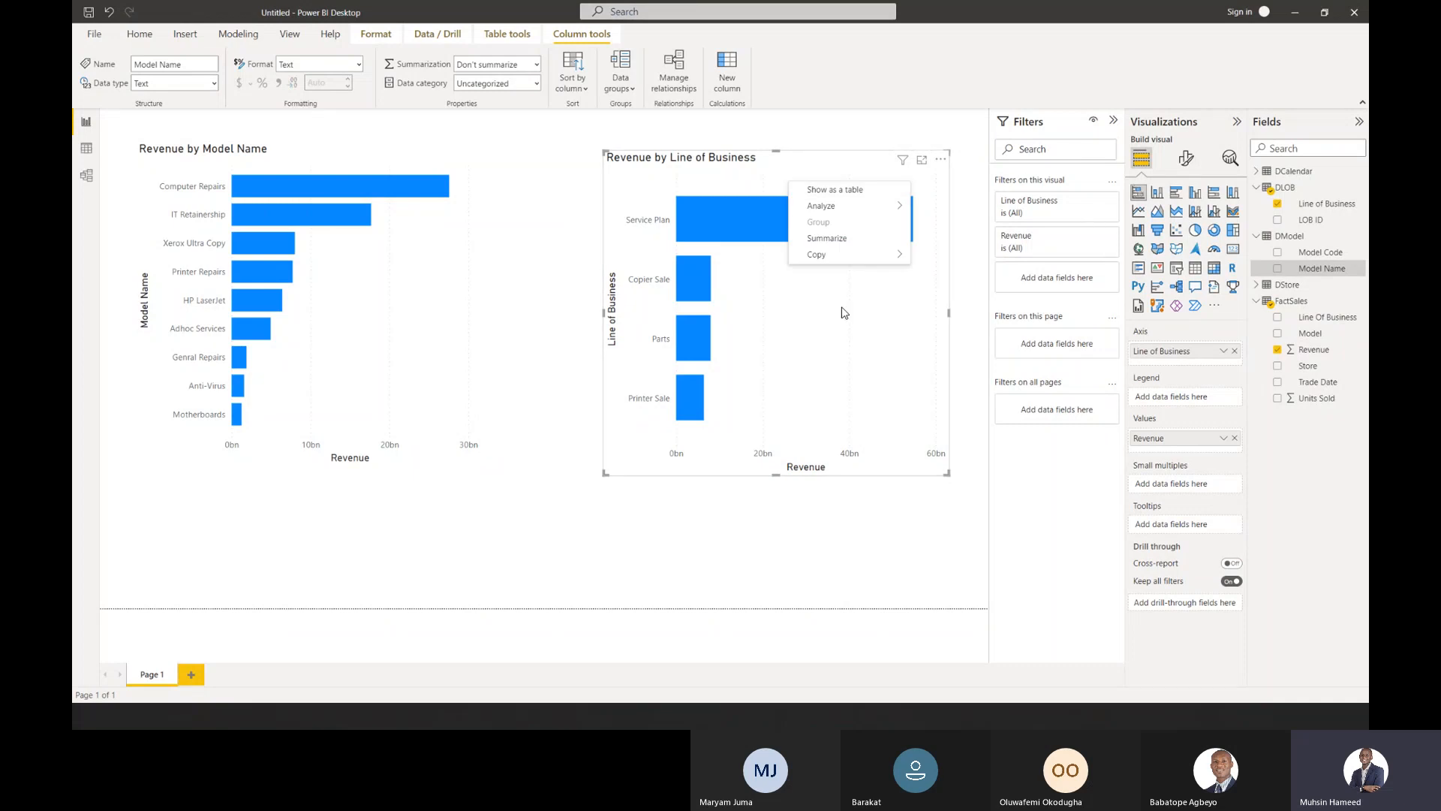
pyautogui.click(1161, 197)
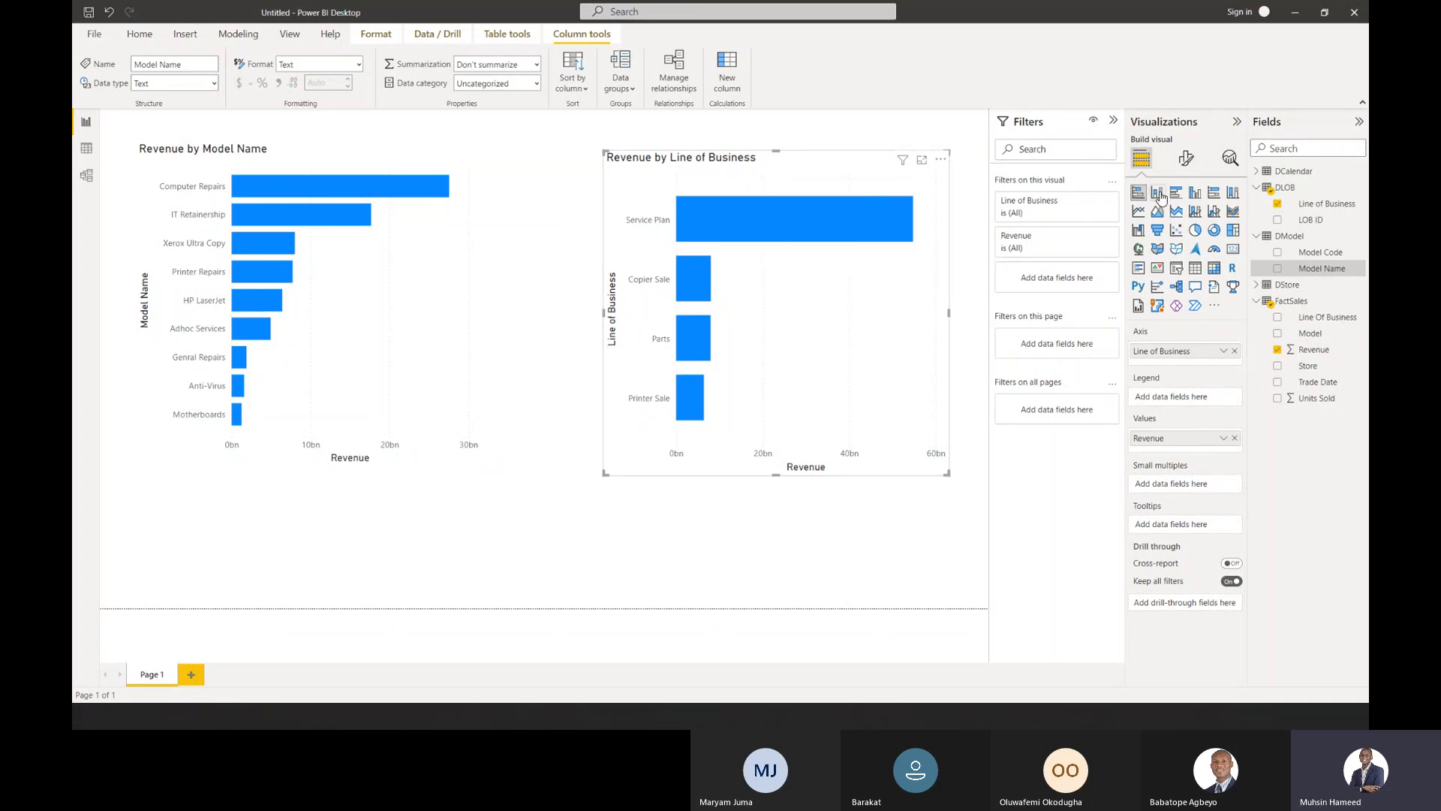
pyautogui.click(1159, 195)
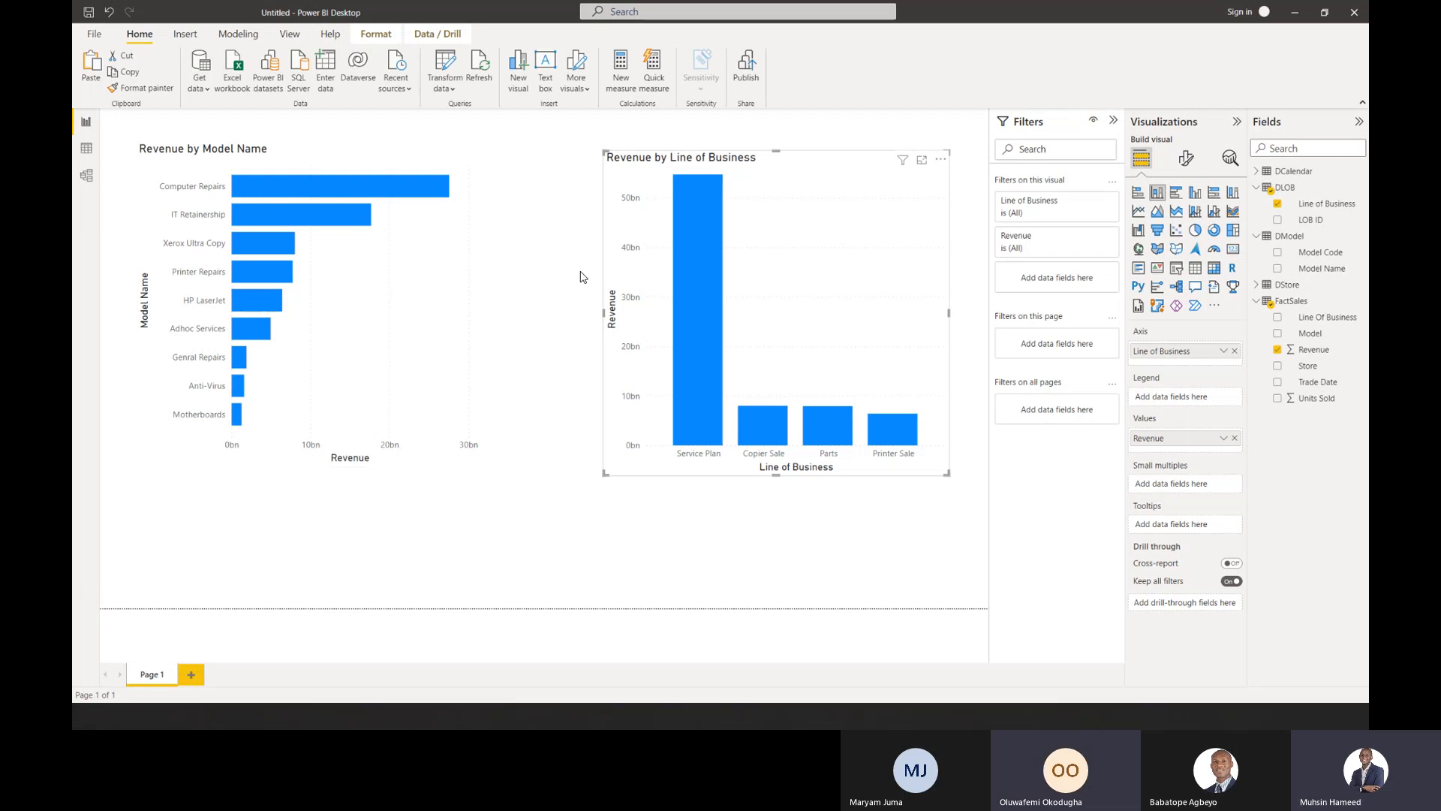
pyautogui.click(660, 495)
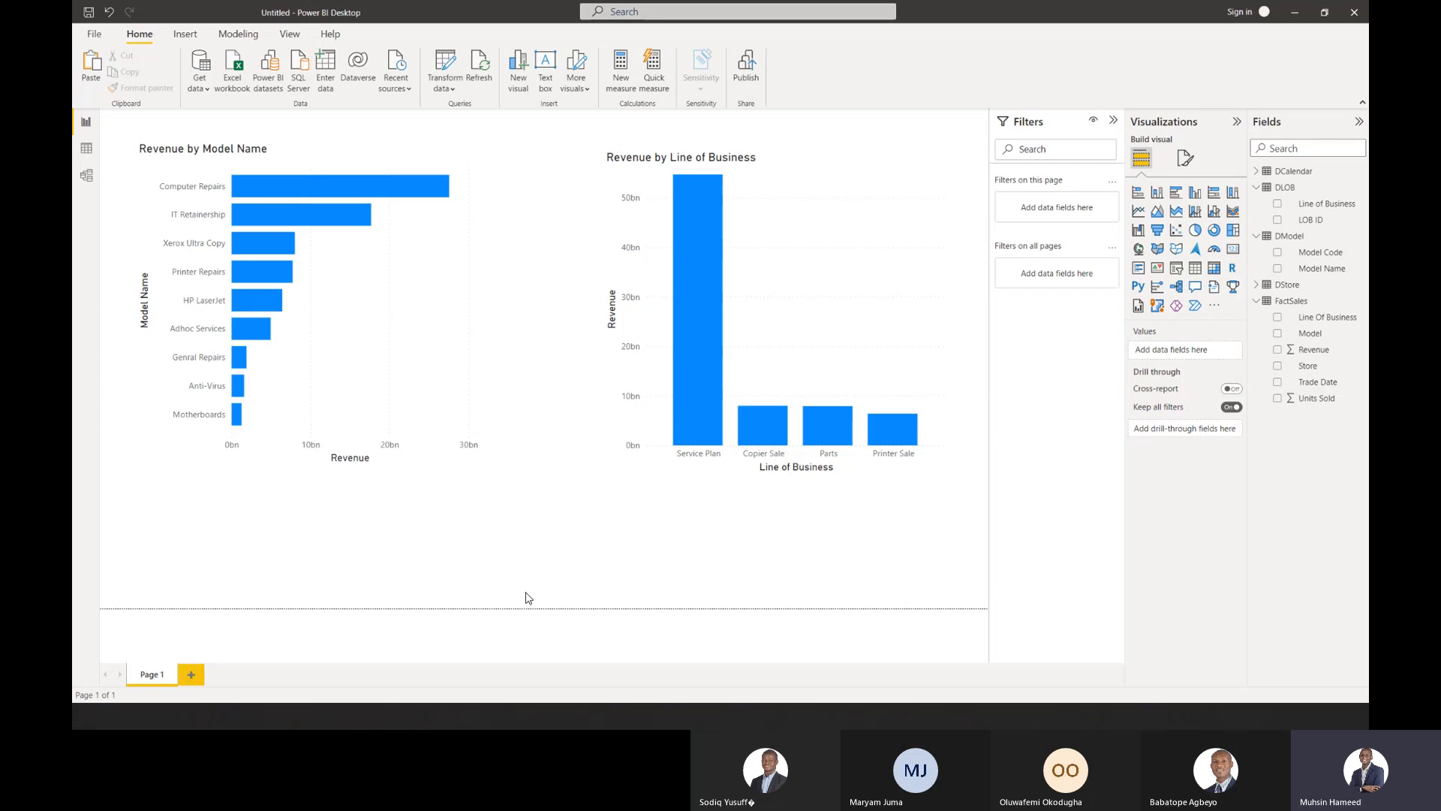
# Shorten and slightly widen both revenue charts so the lower half of the page is free.
pyautogui.click(480, 421)
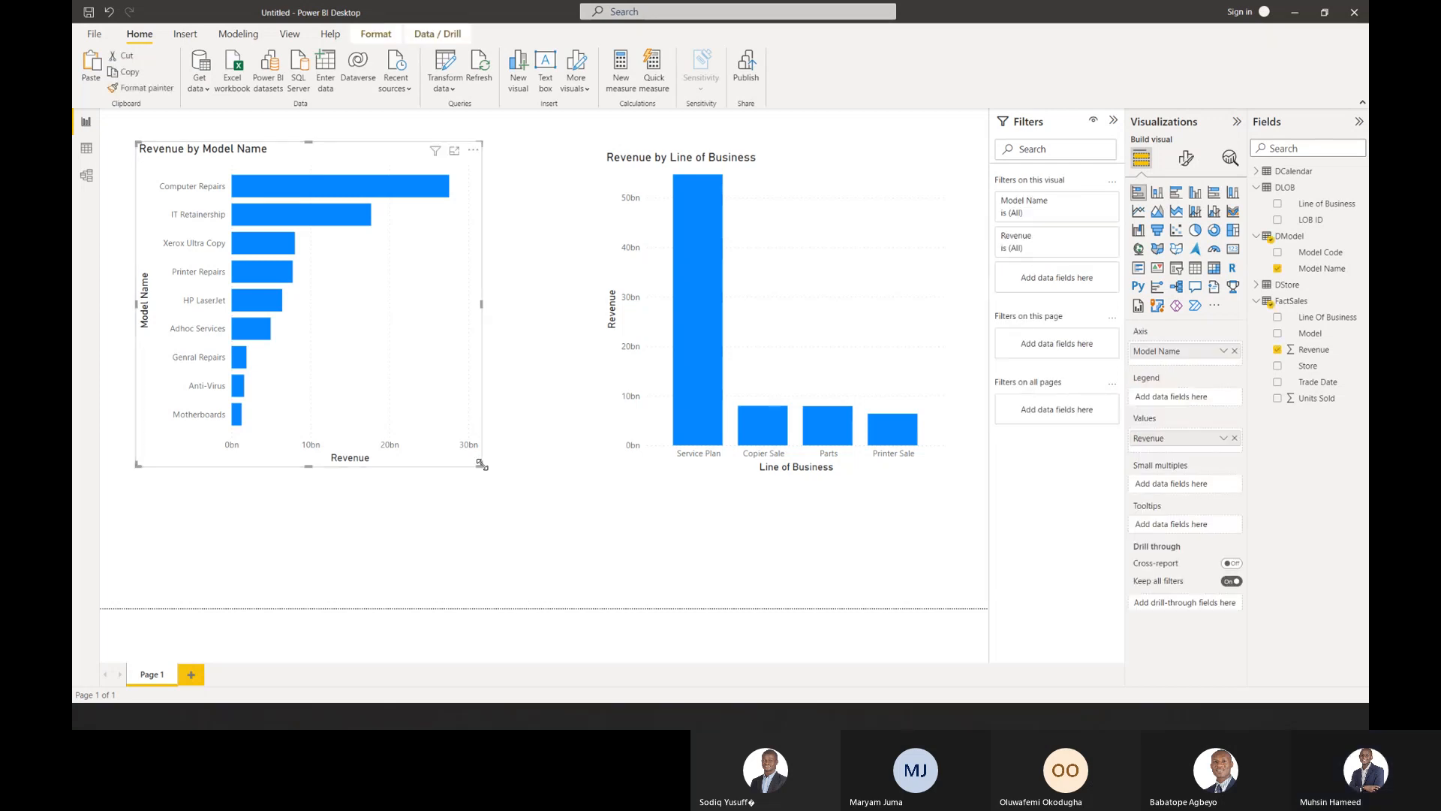
pyautogui.moveTo(481, 465); pyautogui.dragTo(509, 346)
pyautogui.click(929, 424)
pyautogui.moveTo(946, 471); pyautogui.dragTo(966, 348)
pyautogui.click(906, 370)
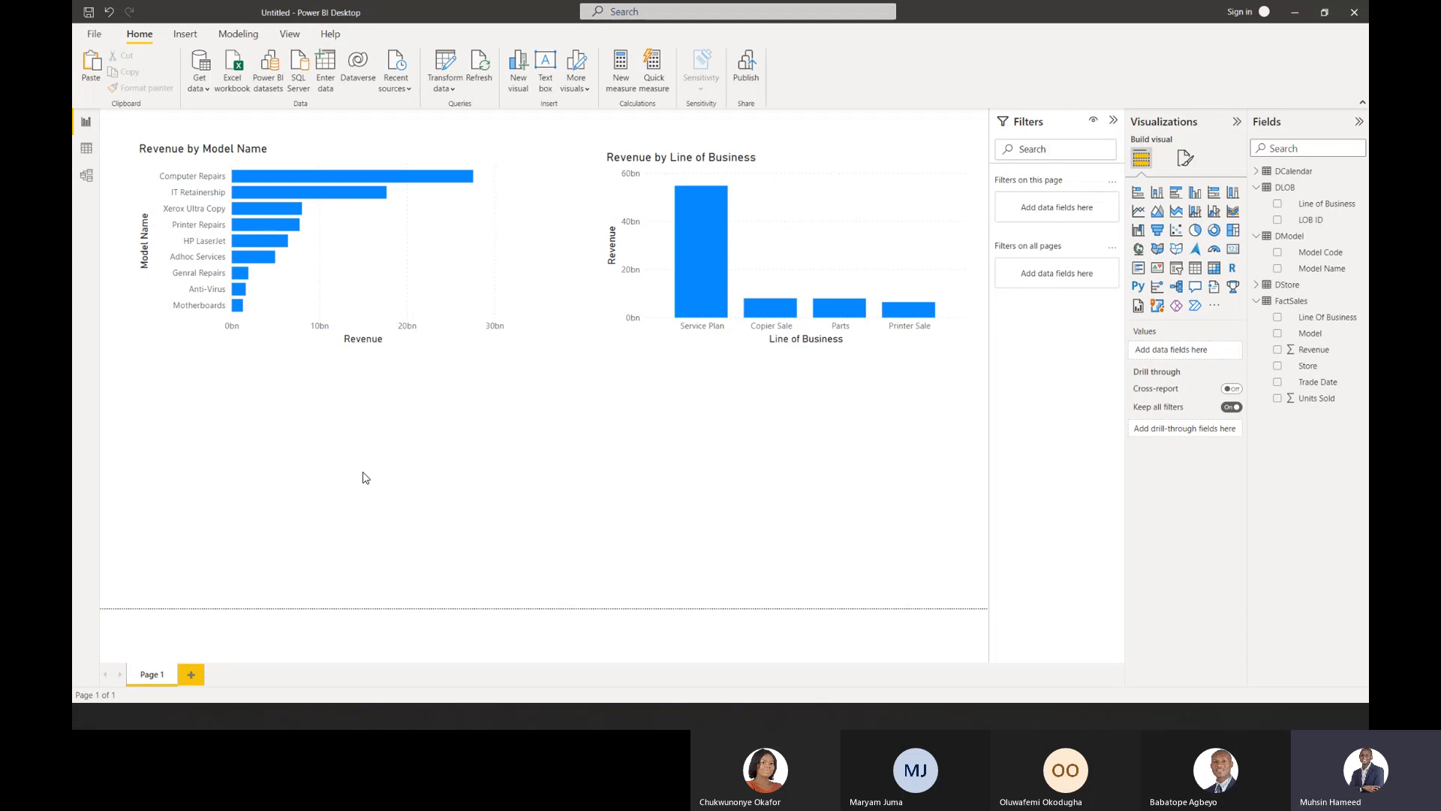
# Start entering a new data table with two columns named A and B.
pyautogui.click(335, 78)
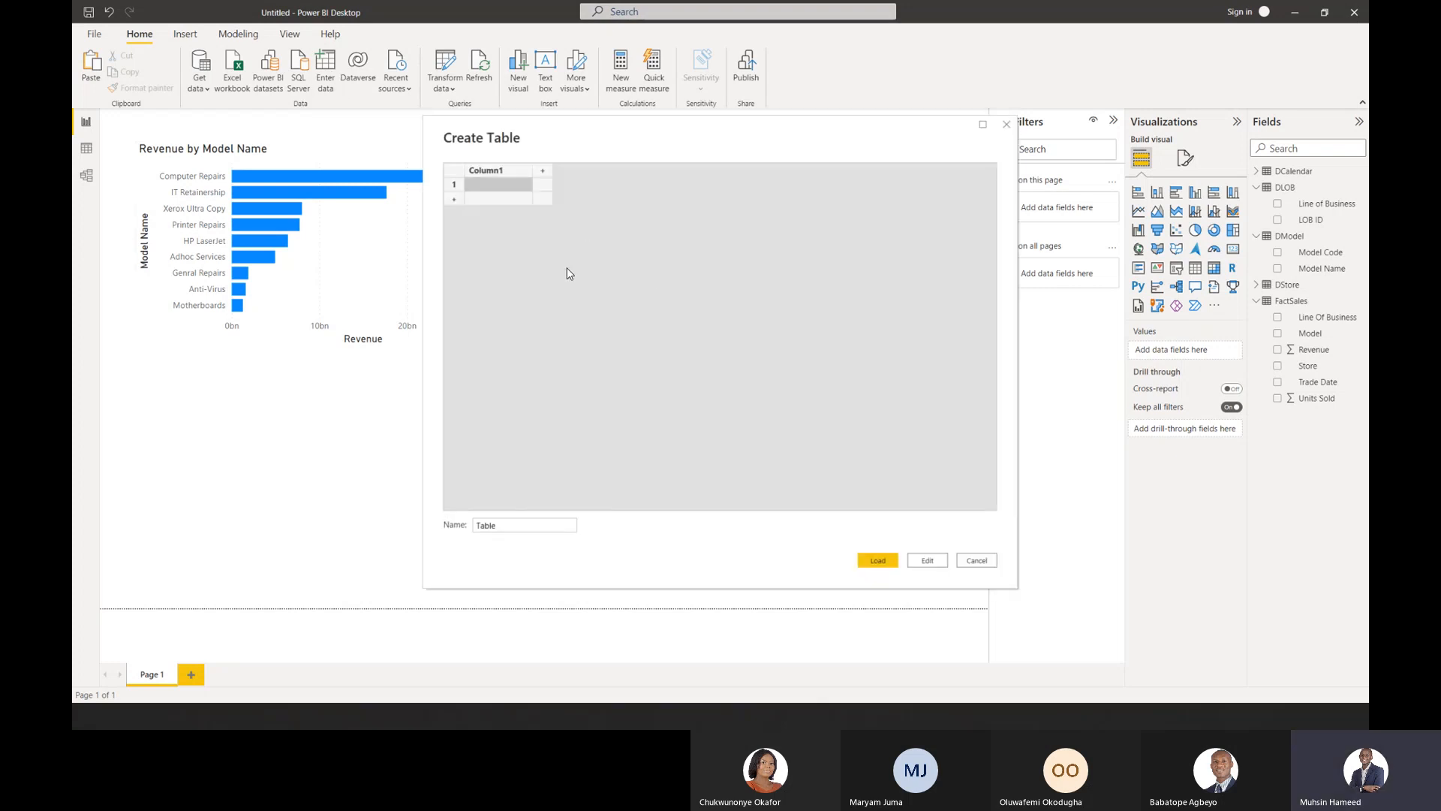
pyautogui.click(517, 176)
pyautogui.write('A')
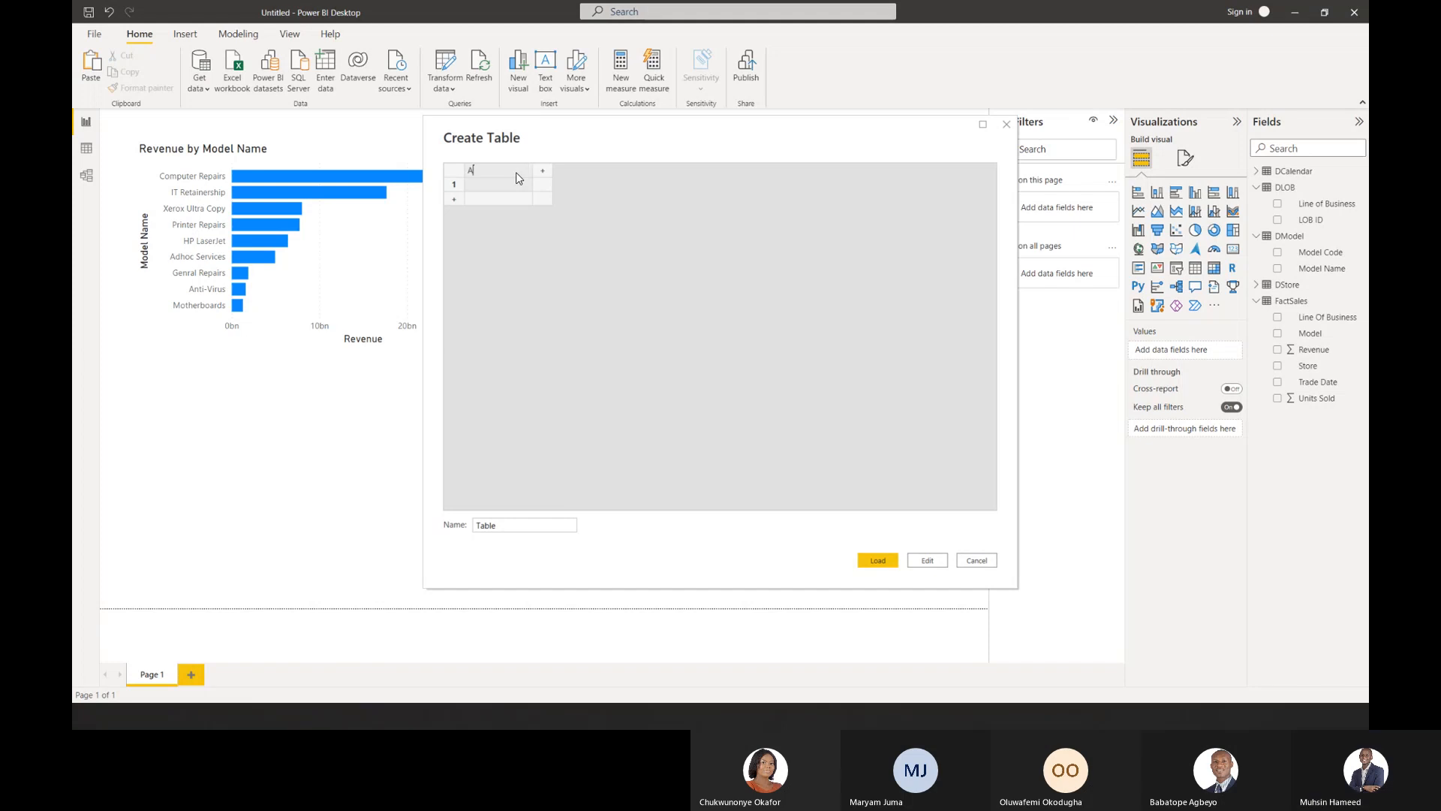
pyautogui.press('Tab')
pyautogui.write('B')
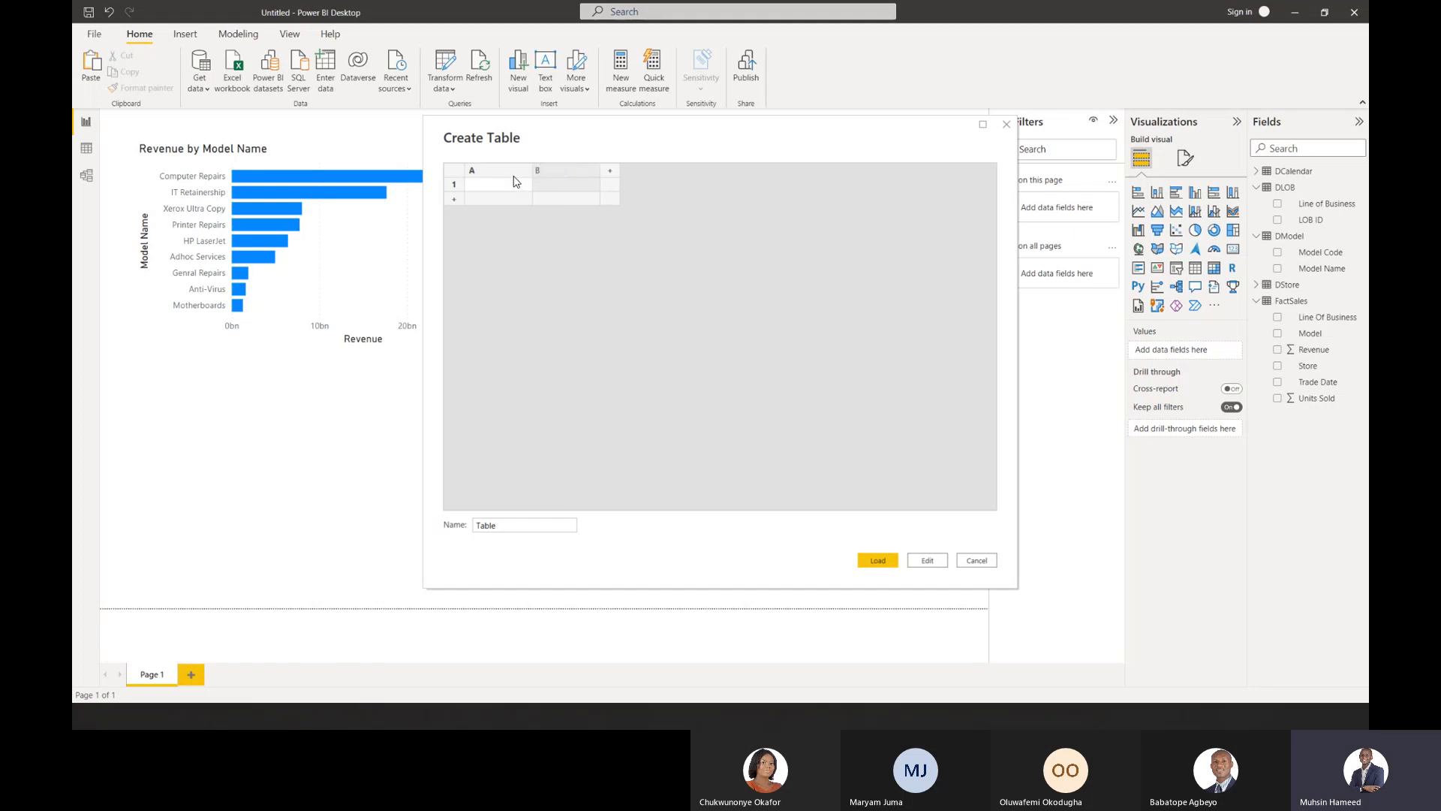
# Fill the new table's rows with 10000 and 122000, and 4155 and 88339, and load it into the model.
pyautogui.click(511, 185)
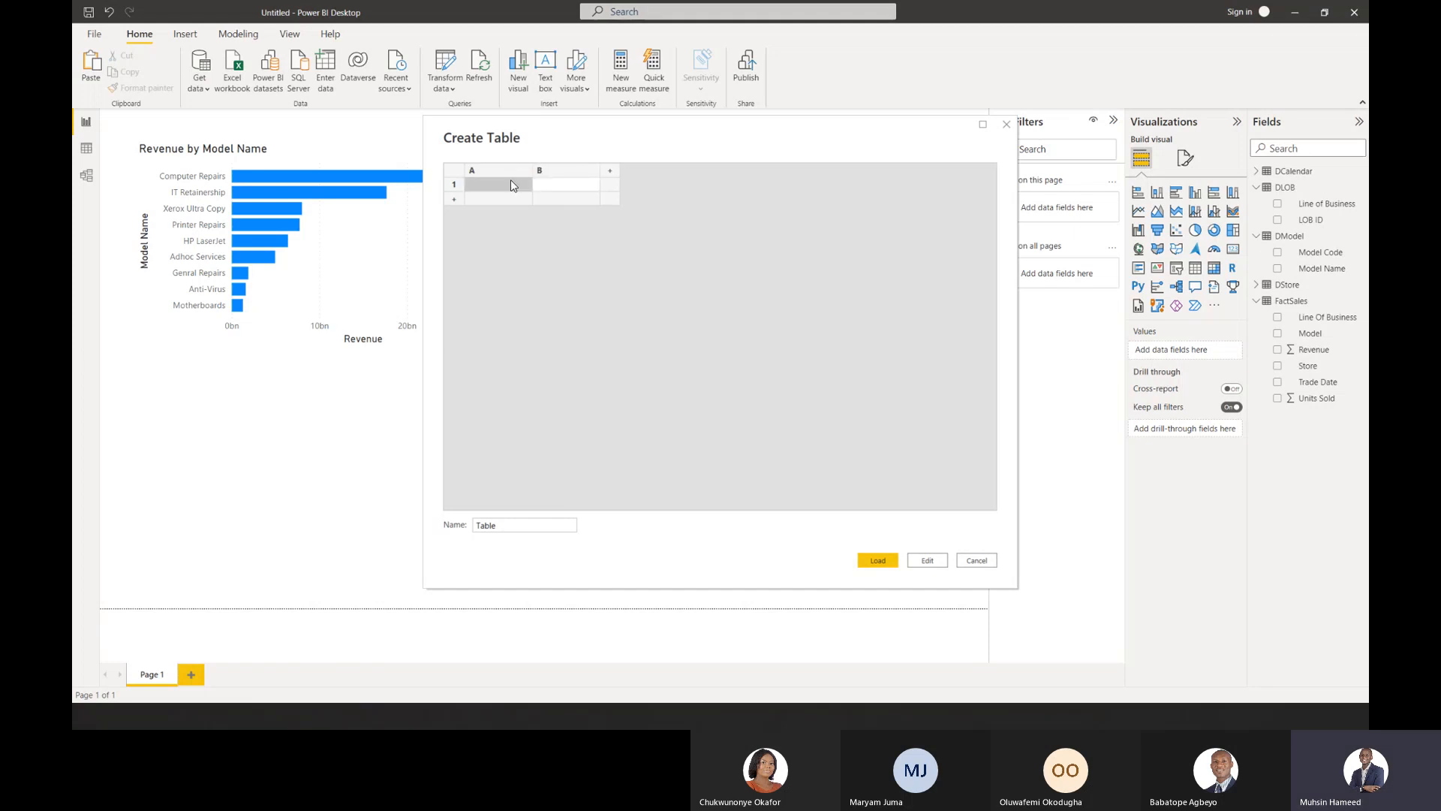
pyautogui.write('100')
pyautogui.press('Tab')
pyautogui.write('122000')
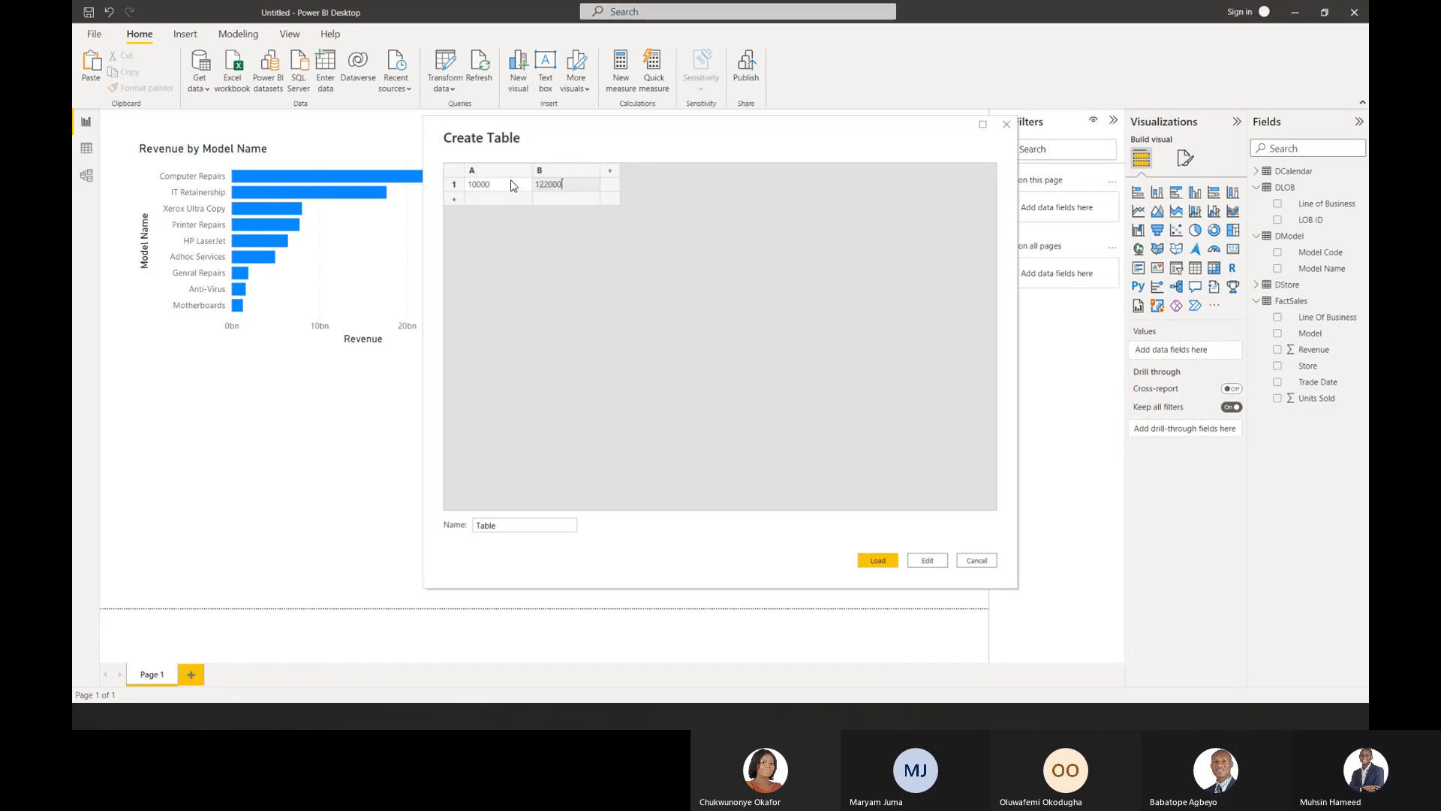
pyautogui.press('Tab')
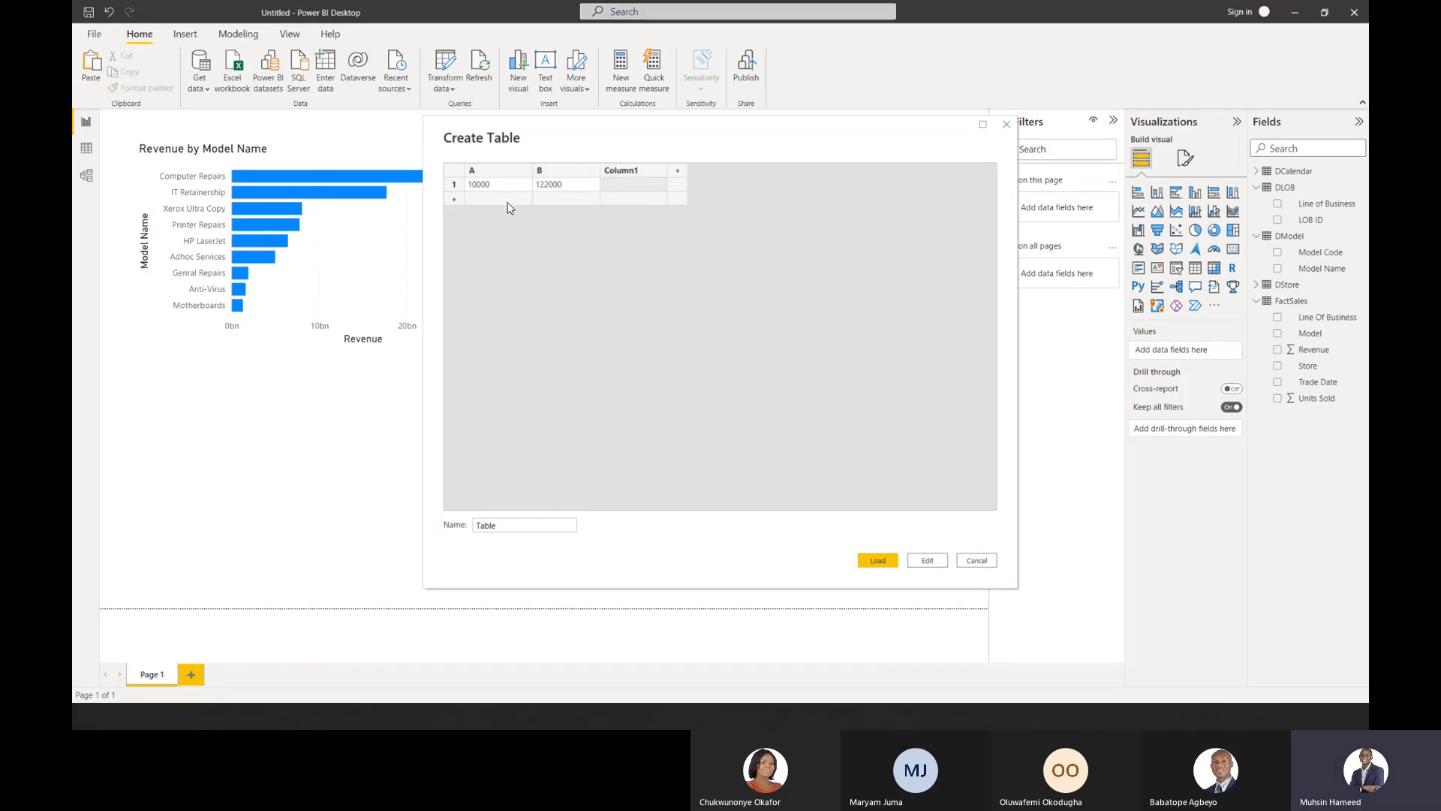
pyautogui.click(510, 202)
pyautogui.write('4155')
pyautogui.press('Tab')
pyautogui.write('883')
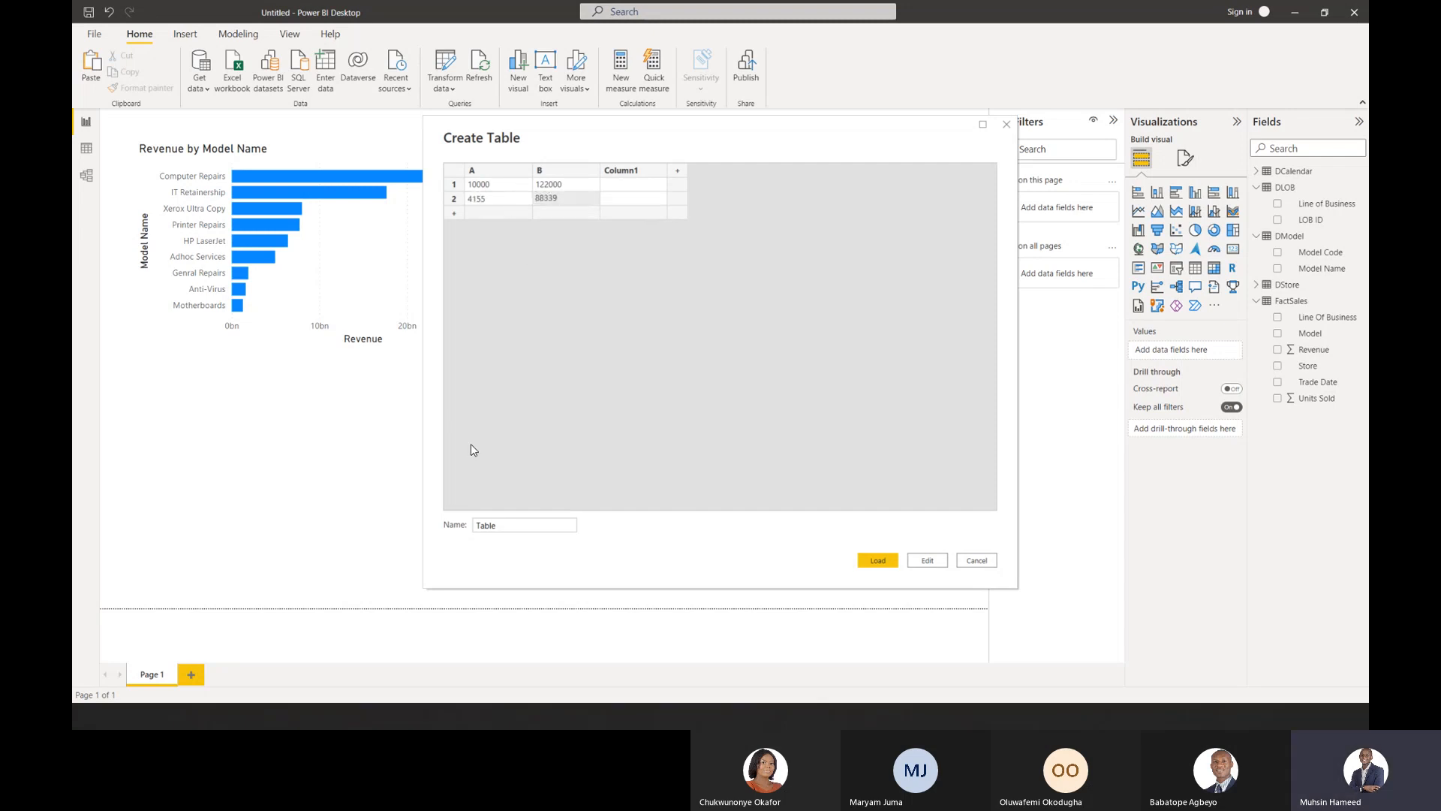
pyautogui.click(894, 563)
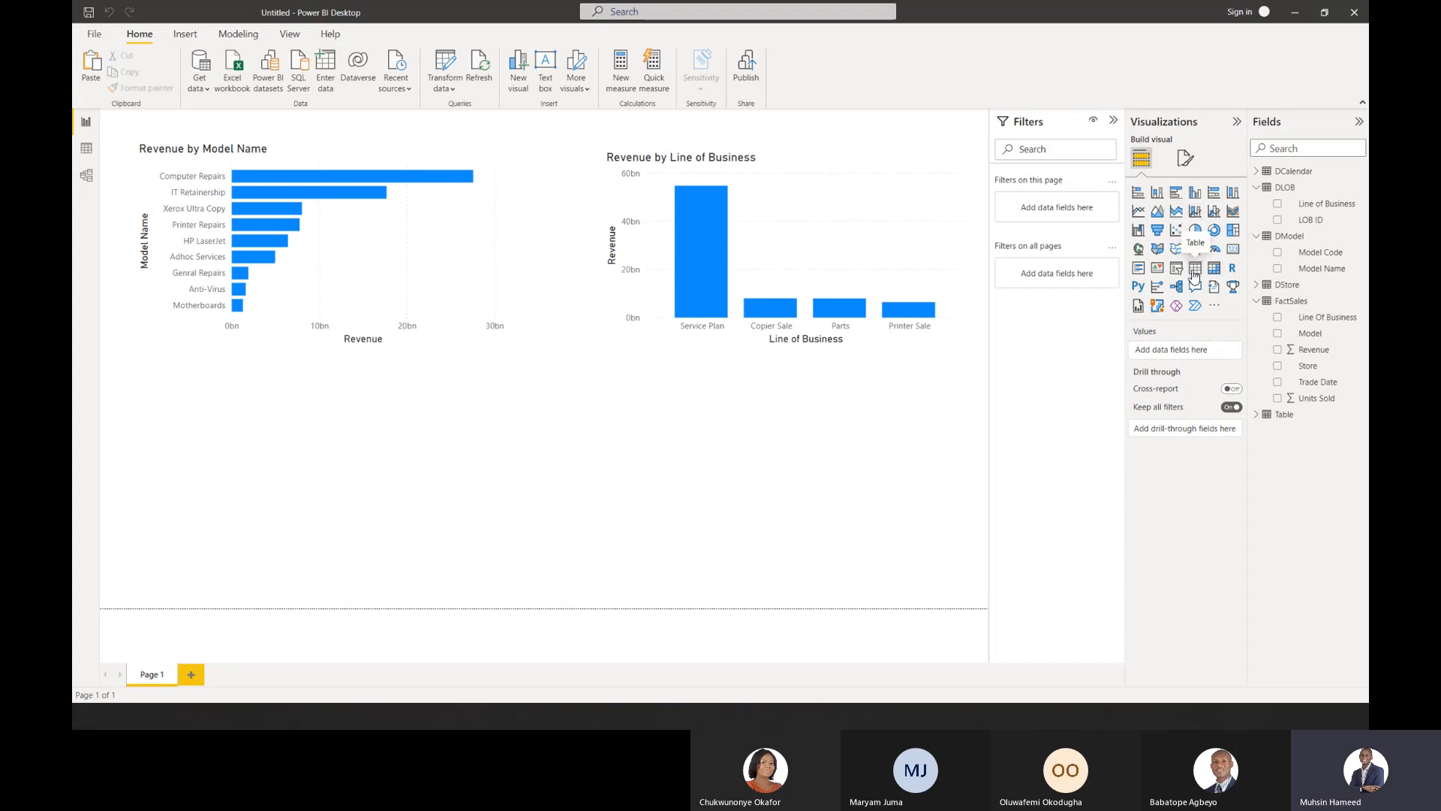
# Add a table visual below the two charts with fields A and B from the new table.
pyautogui.click(1195, 275)
pyautogui.moveTo(422, 498); pyautogui.dragTo(620, 498)
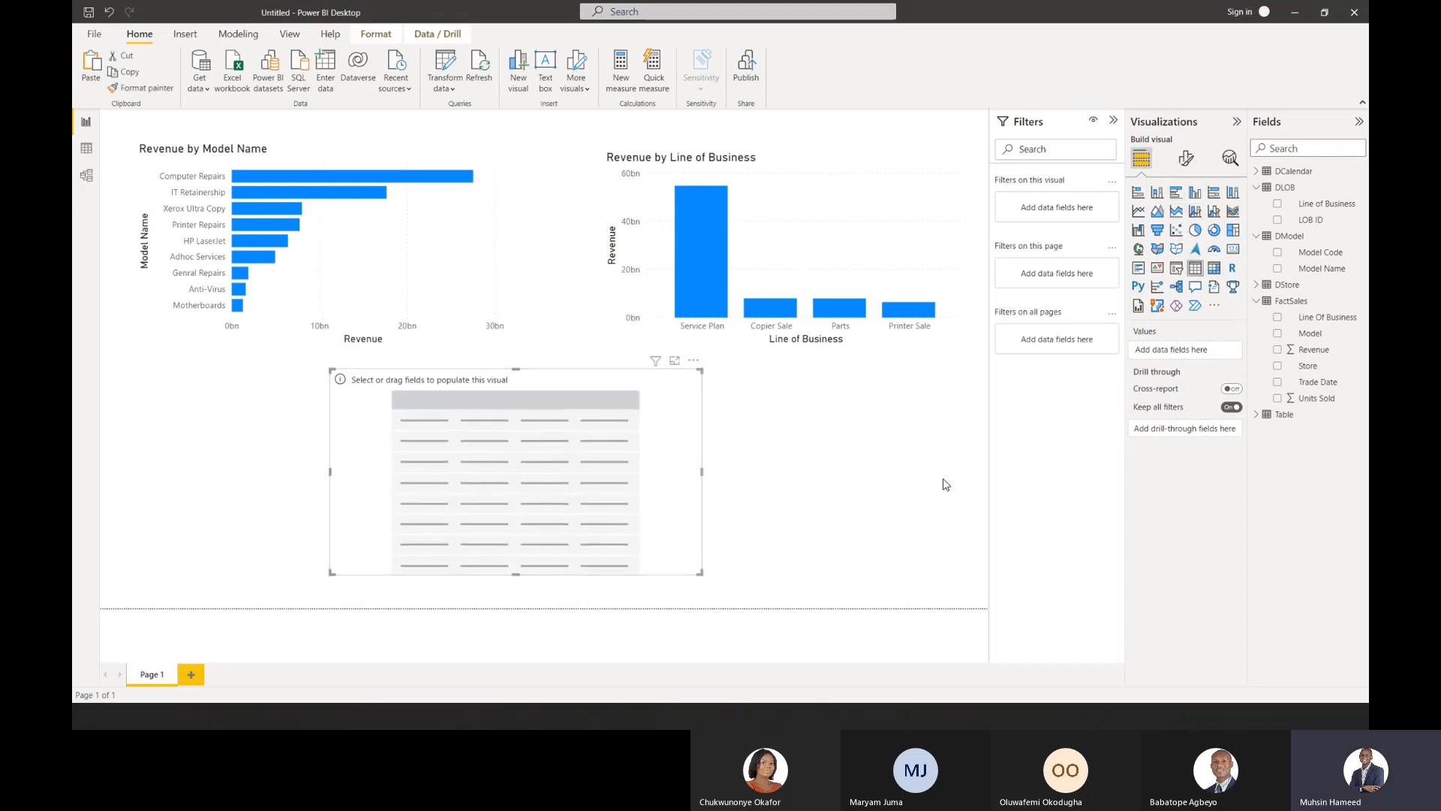
pyautogui.click(1257, 415)
pyautogui.click(1278, 430)
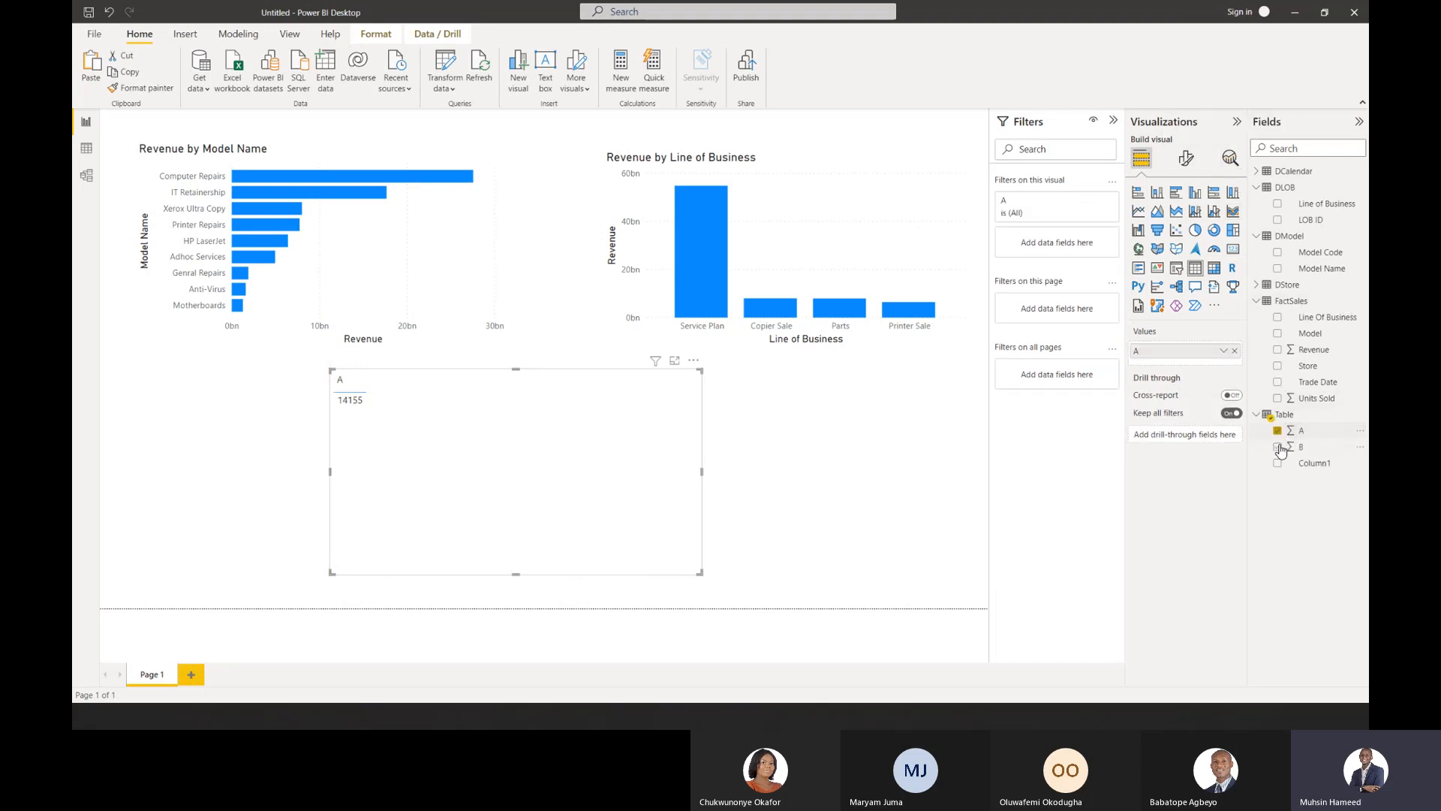
pyautogui.click(1278, 447)
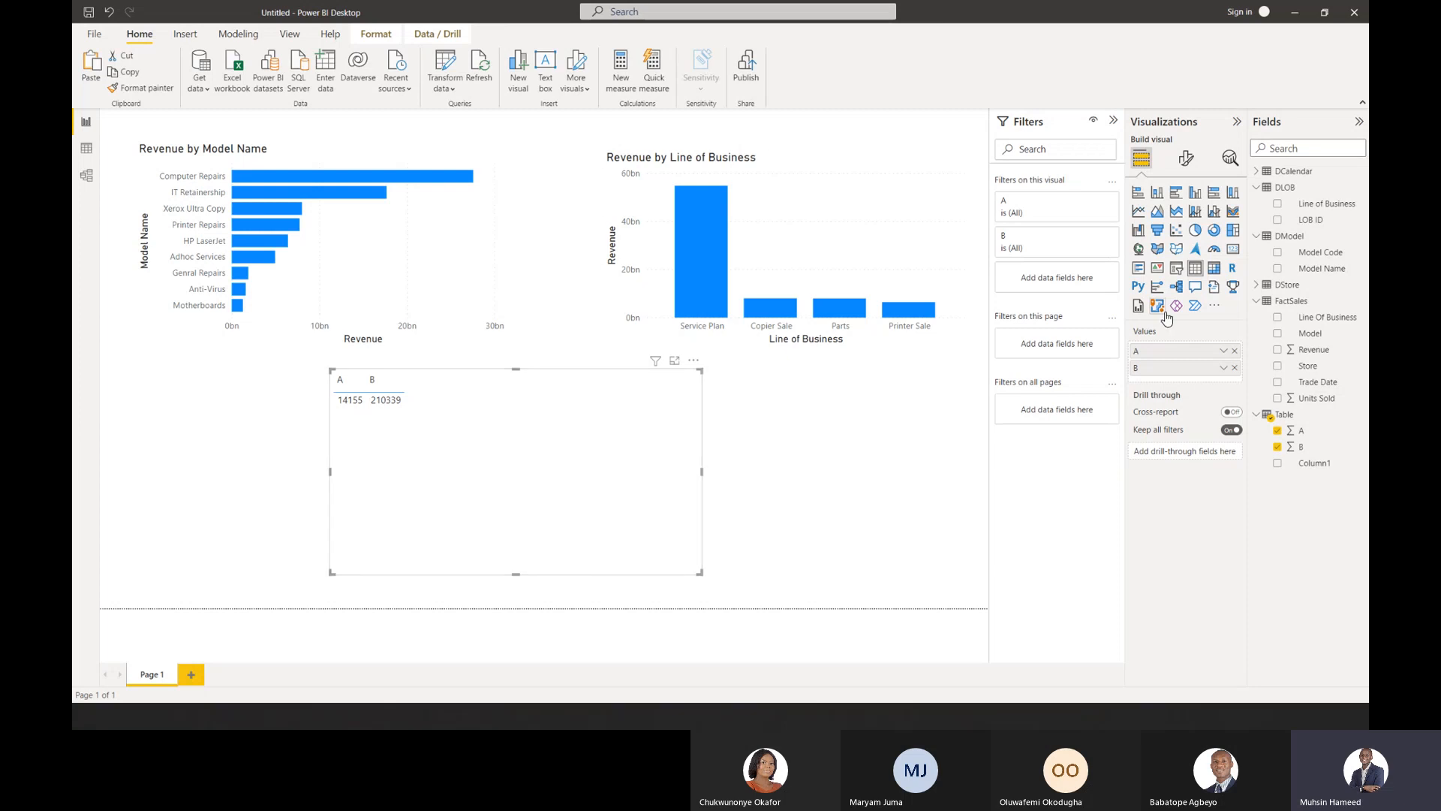
# Convert the A and B table visual to a 100% stacked bar chart and centre it below the revenue charts.
pyautogui.click(1214, 192)
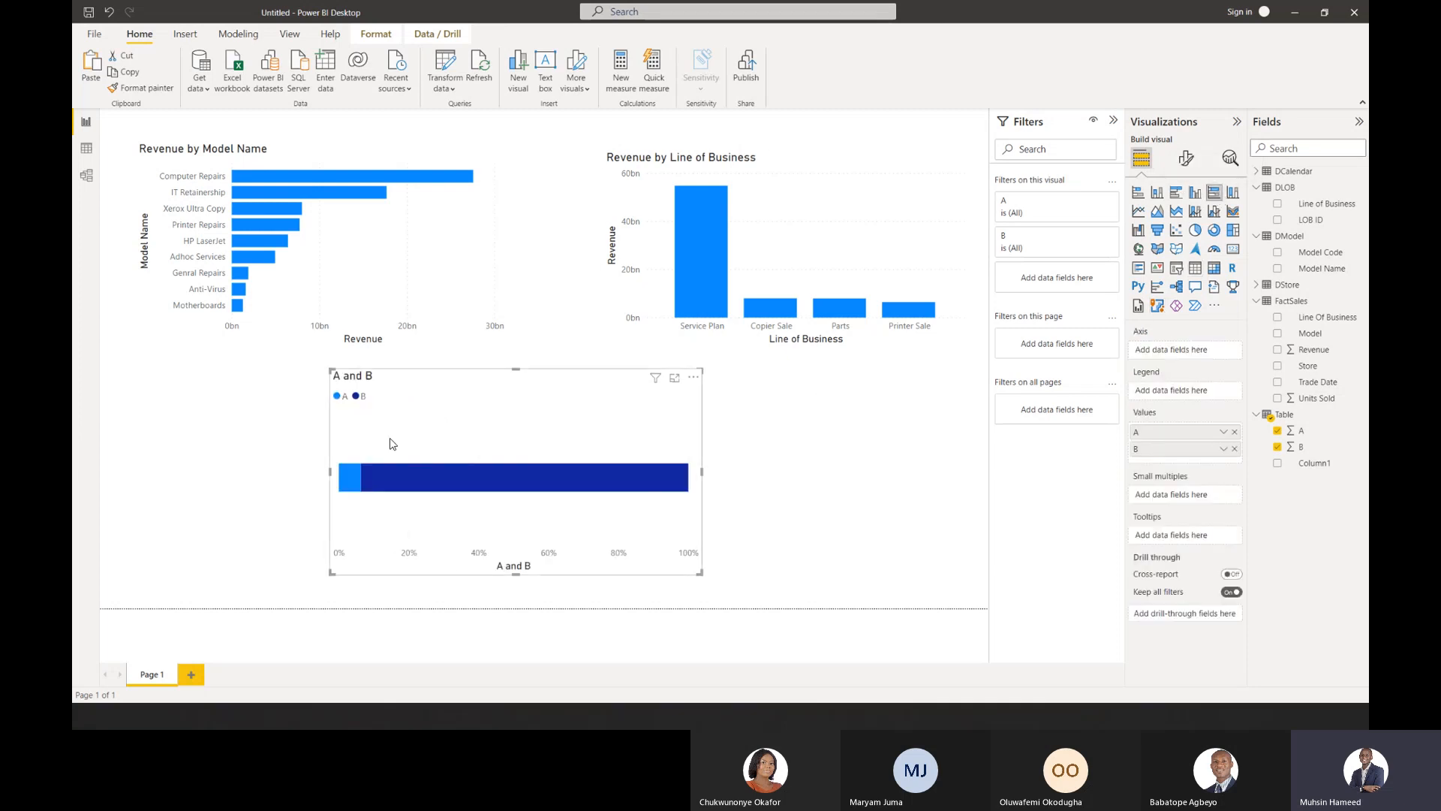
pyautogui.moveTo(411, 385); pyautogui.dragTo(475, 374)
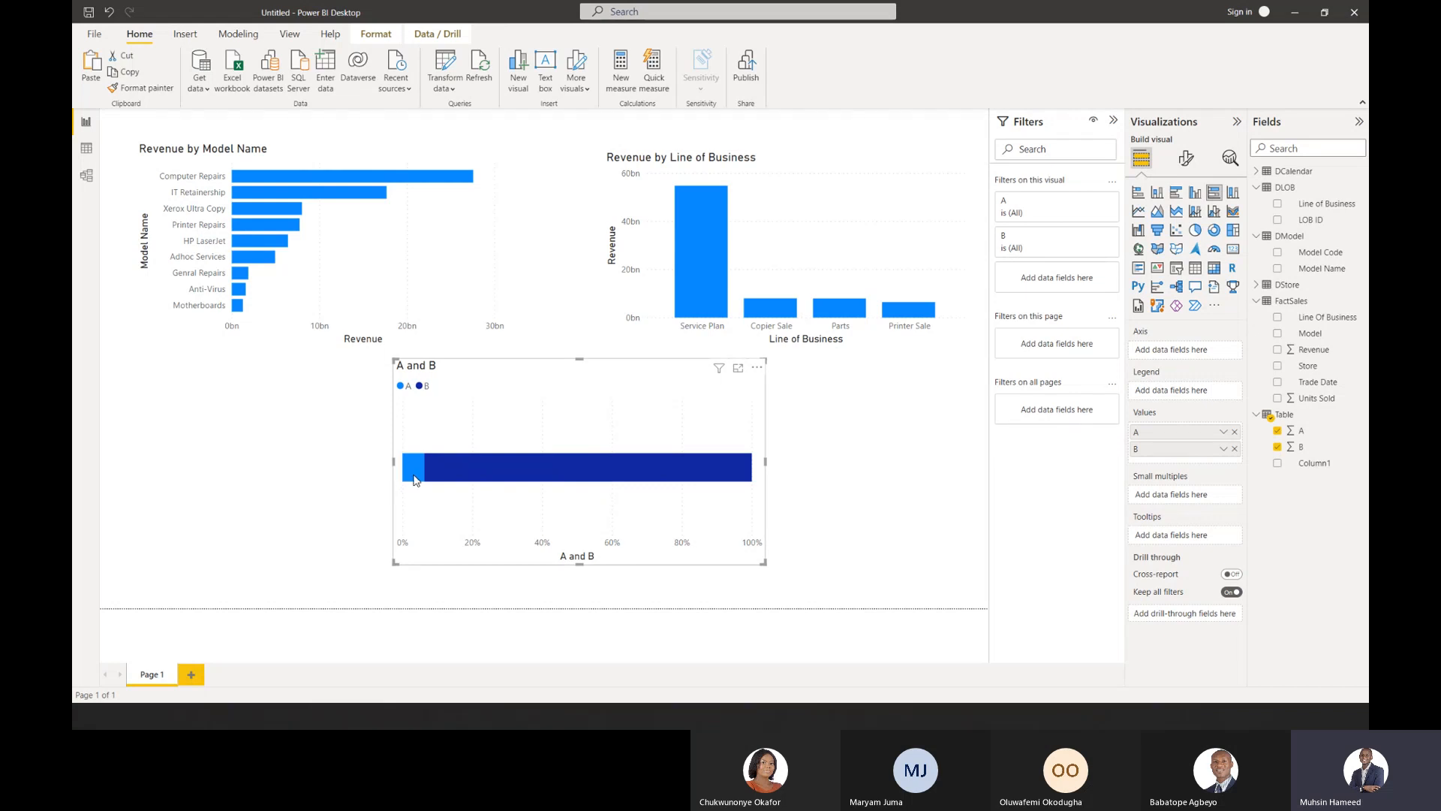
pyautogui.moveTo(418, 460)
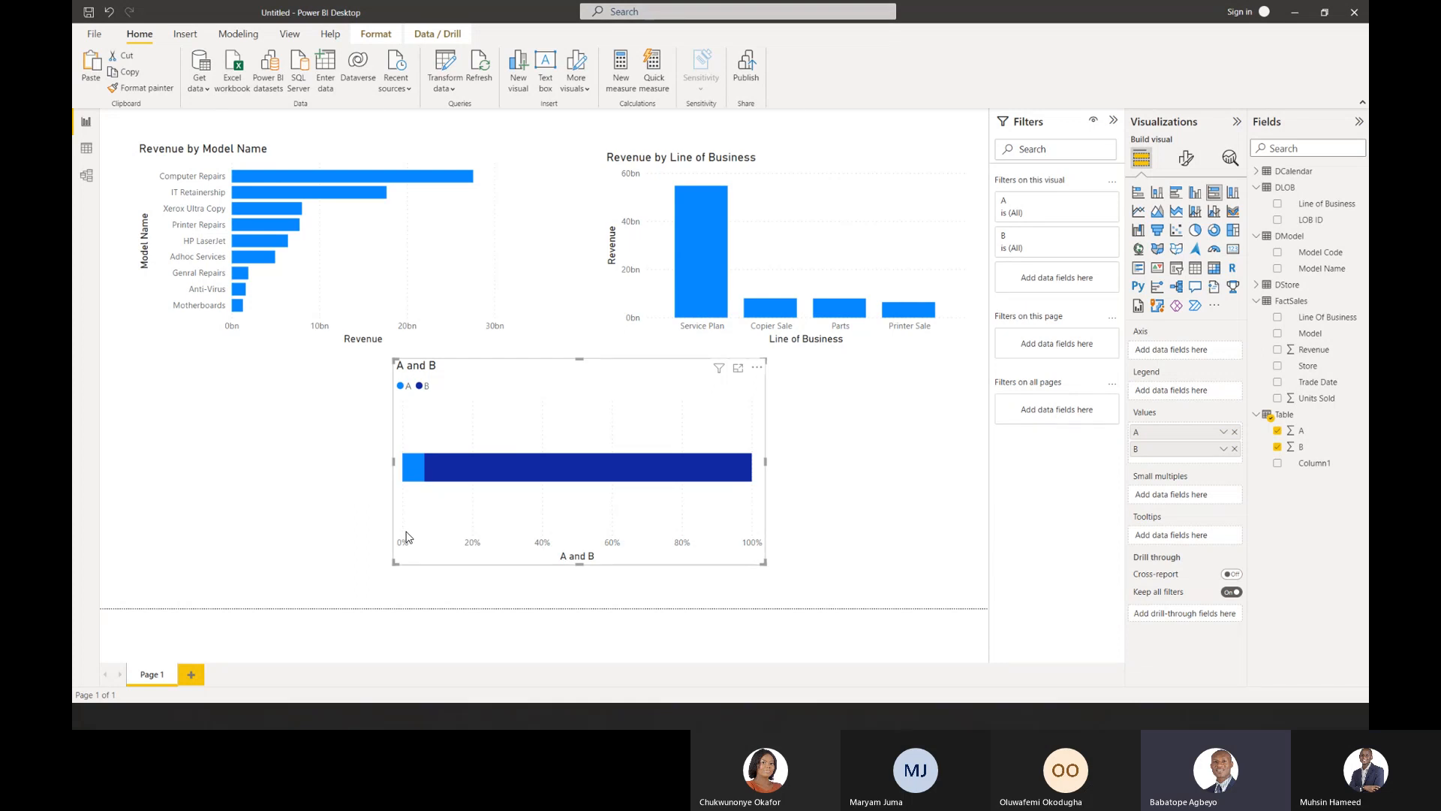
pyautogui.moveTo(450, 526); pyautogui.dragTo(450, 541)
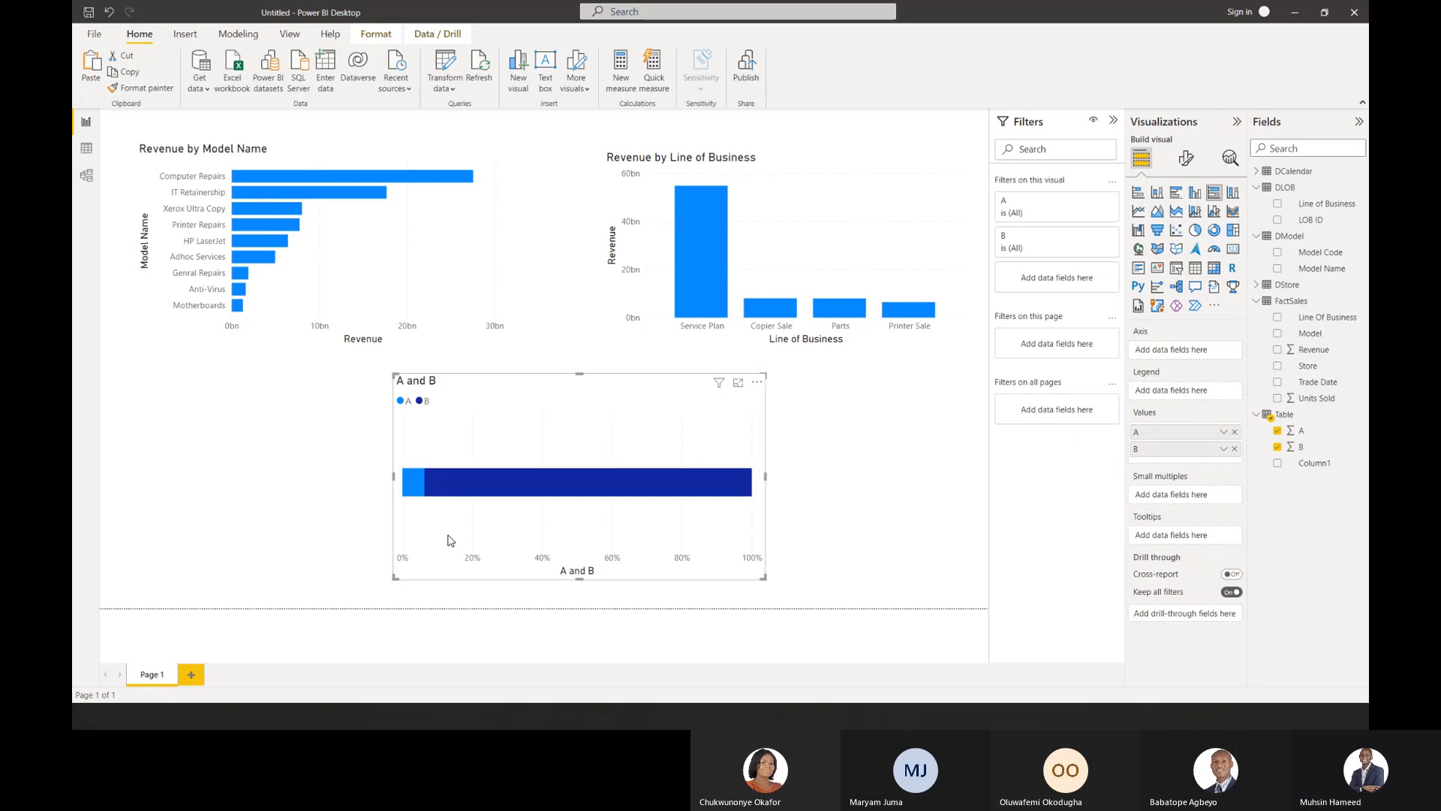
# Convert the Revenue by Model Name chart to a matrix and add Year from DCalendar to its rows below Model Name.
pyautogui.click(311, 239)
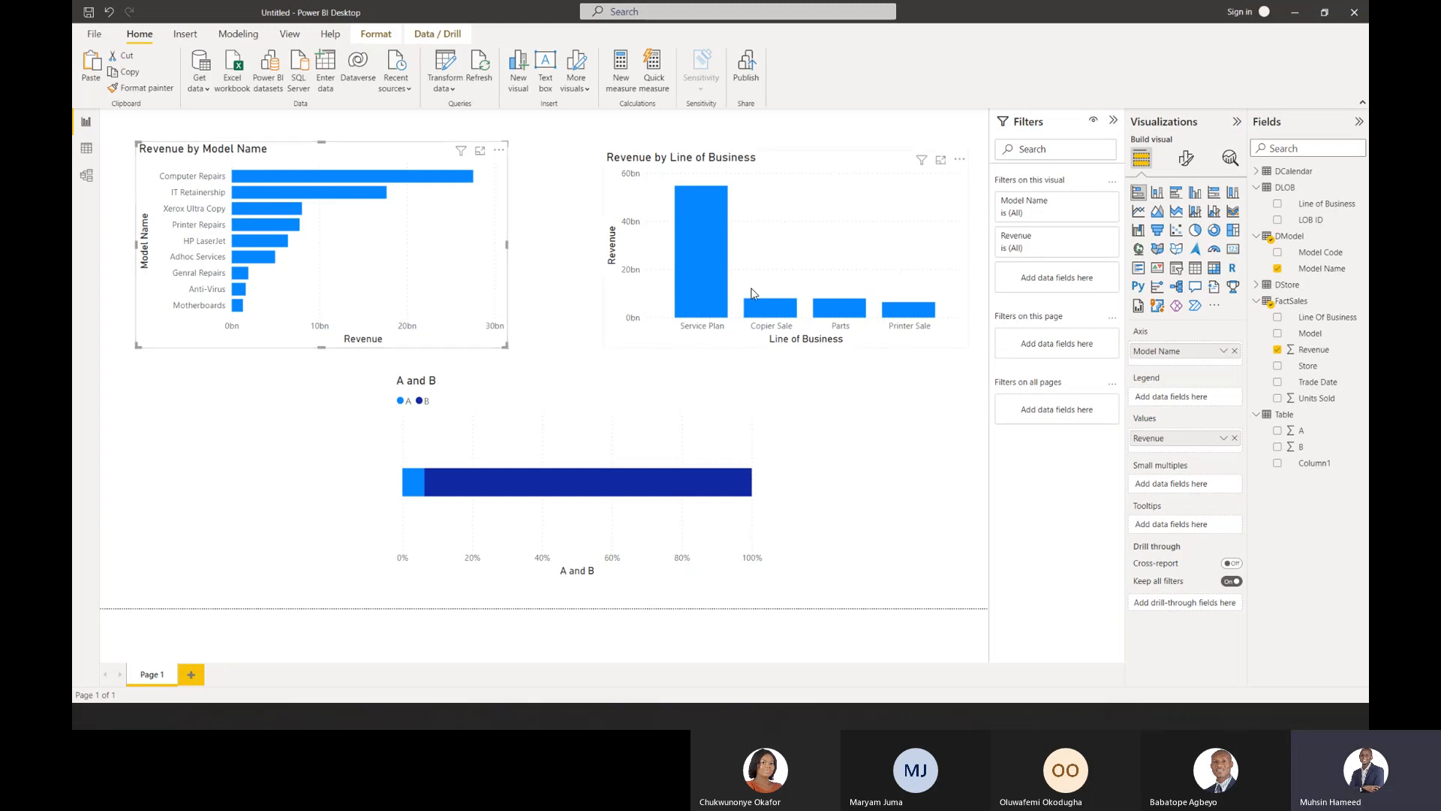
pyautogui.click(1214, 268)
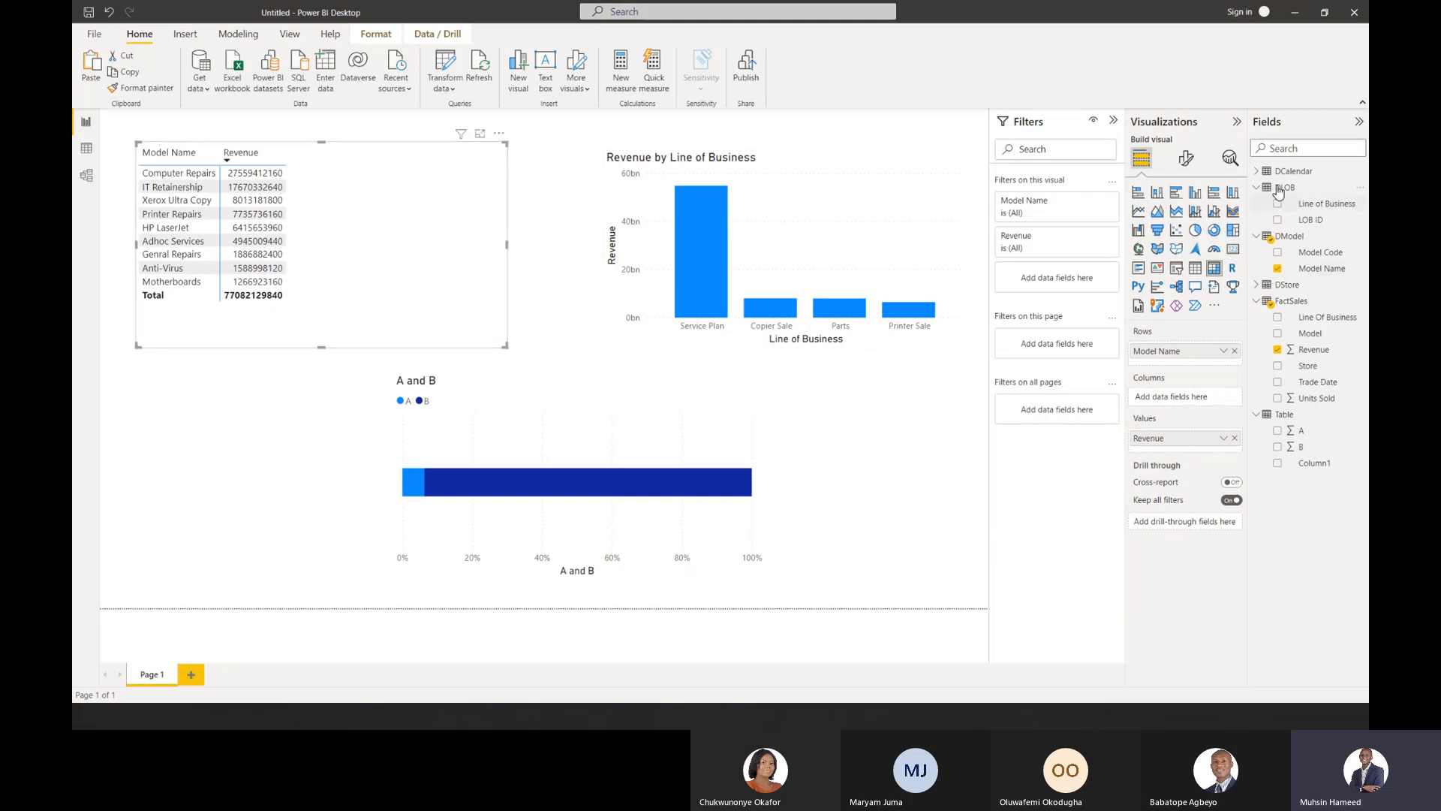
pyautogui.click(1257, 172)
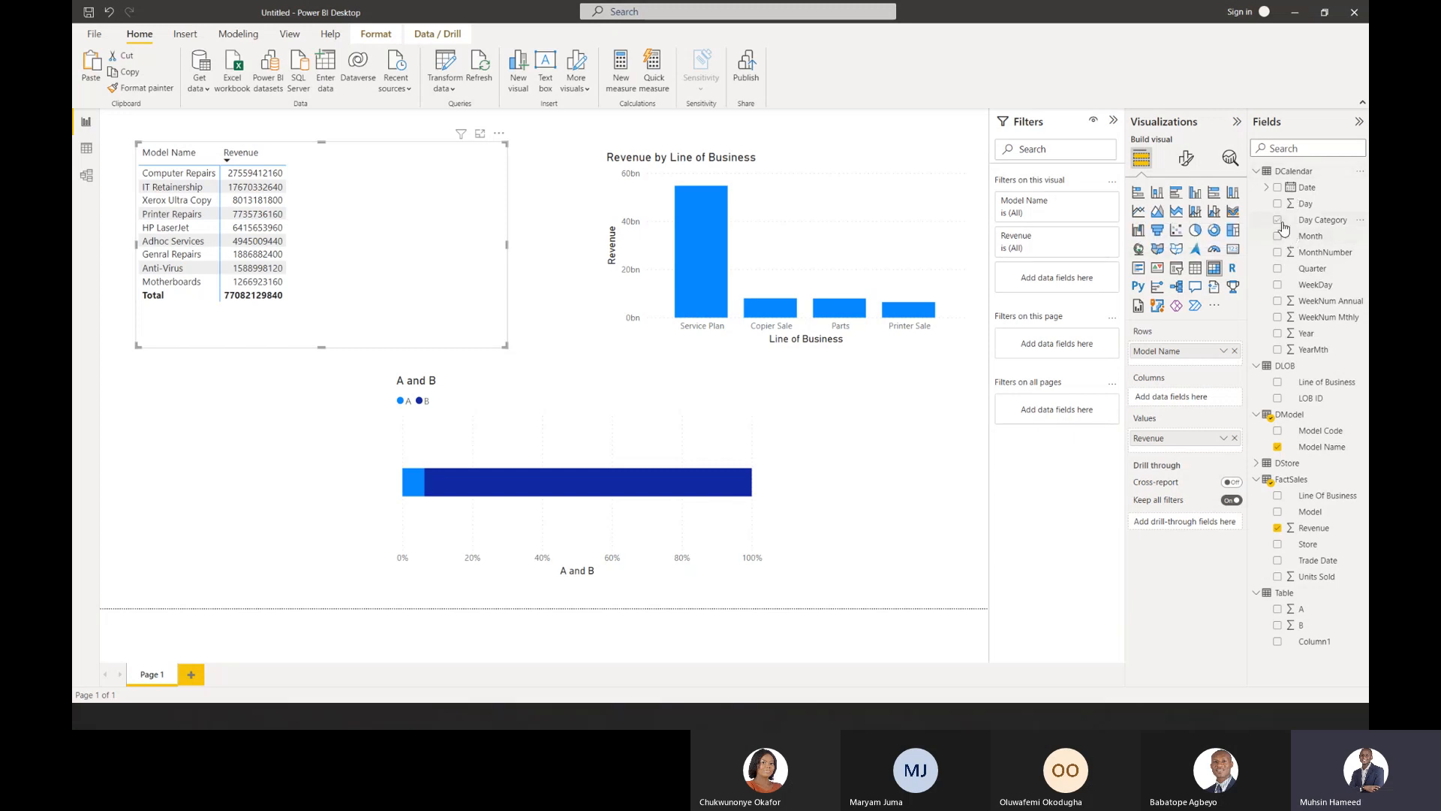
pyautogui.click(1281, 338)
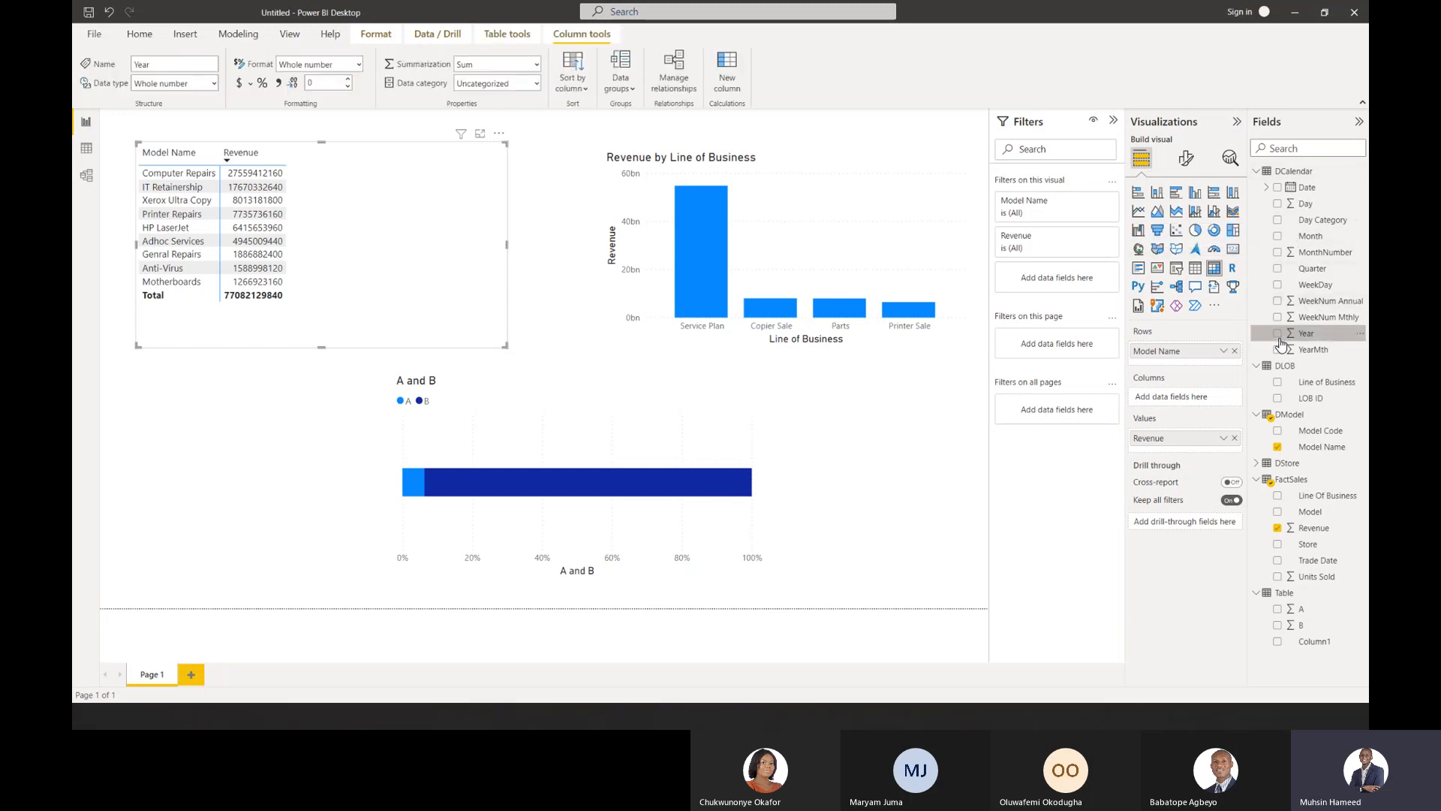
pyautogui.click(1276, 334)
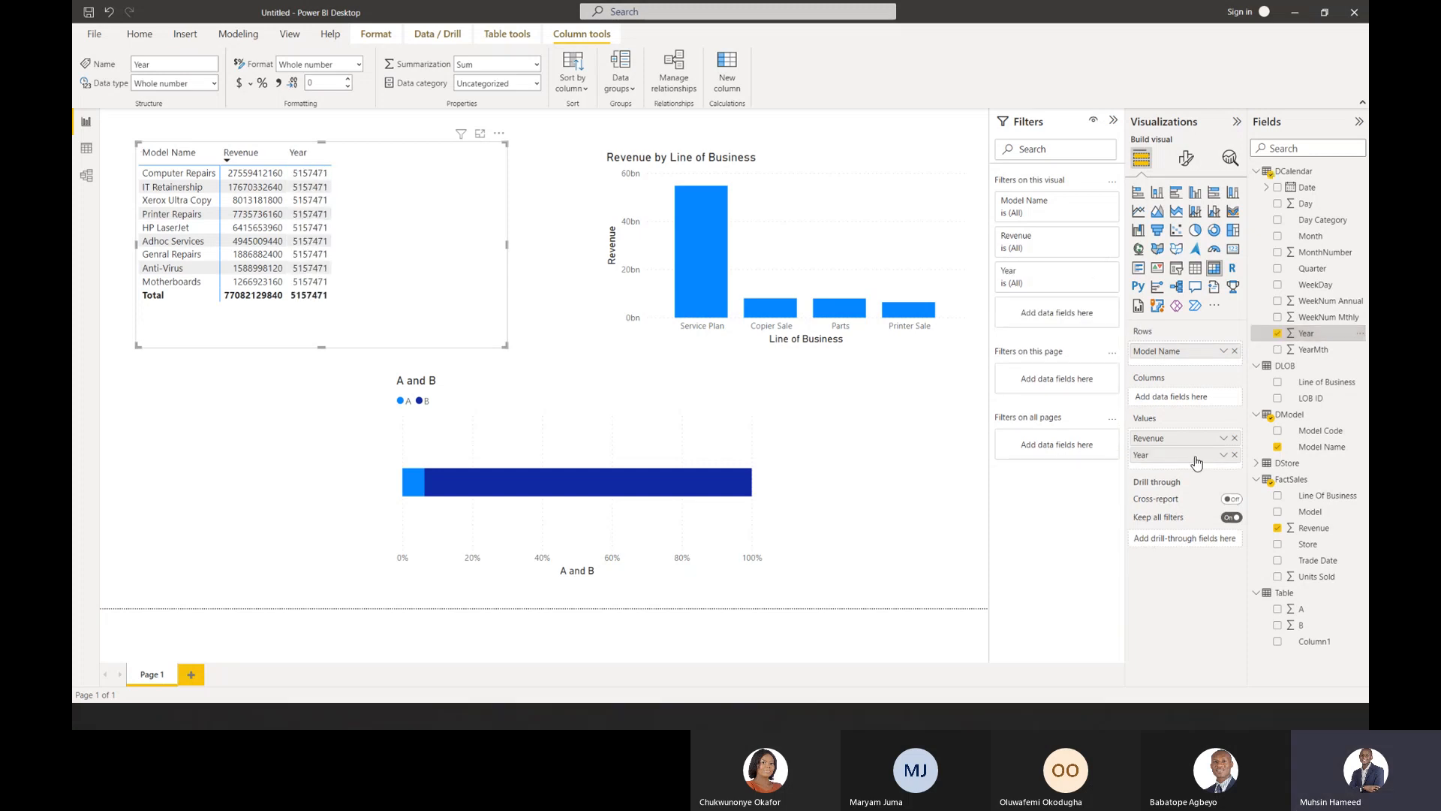
pyautogui.moveTo(1193, 455); pyautogui.dragTo(1193, 361)
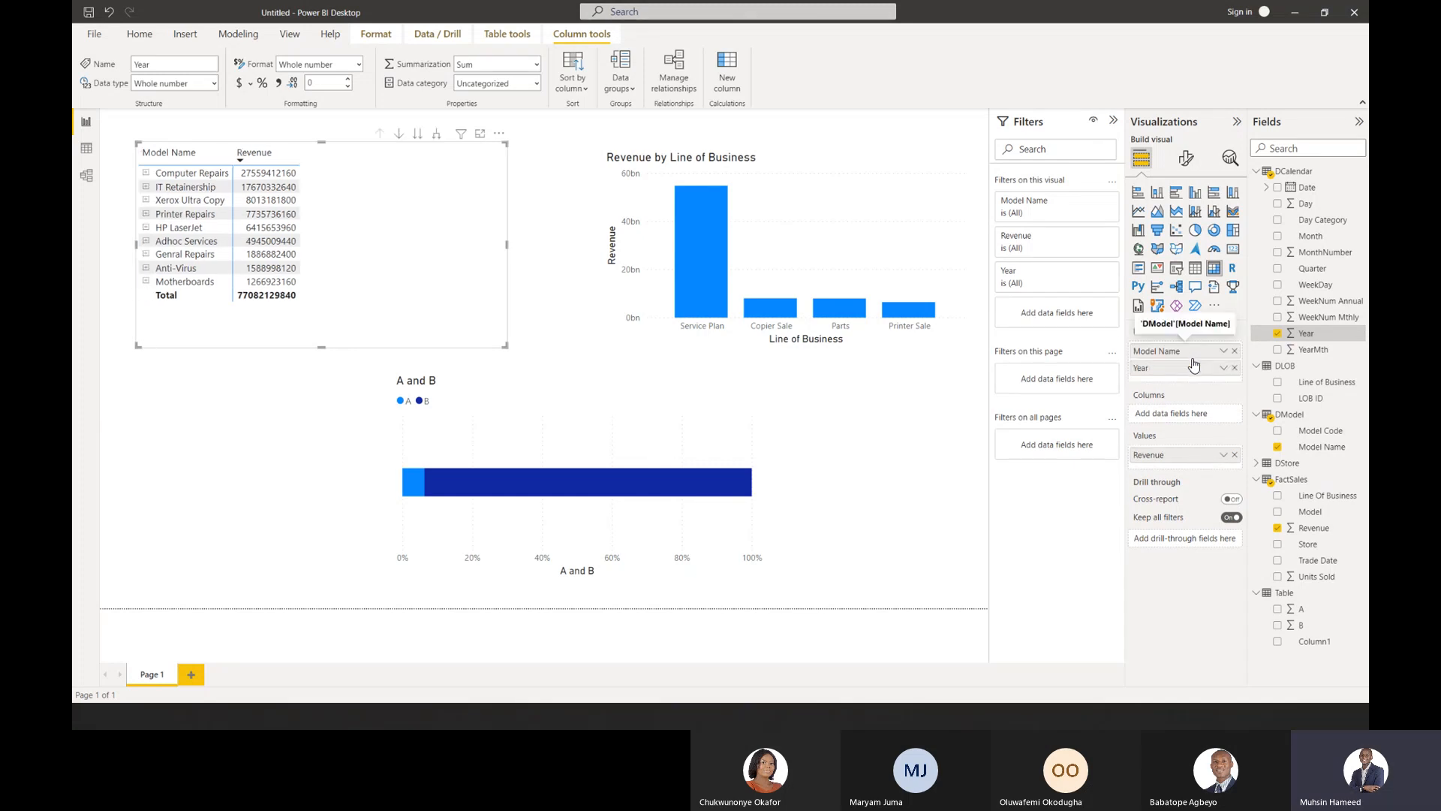
# Convert the Model Name matrix to a table visual with its fields ordered Year, Month, Model Name and Revenue.
pyautogui.moveTo(1194, 365); pyautogui.dragTo(1194, 353)
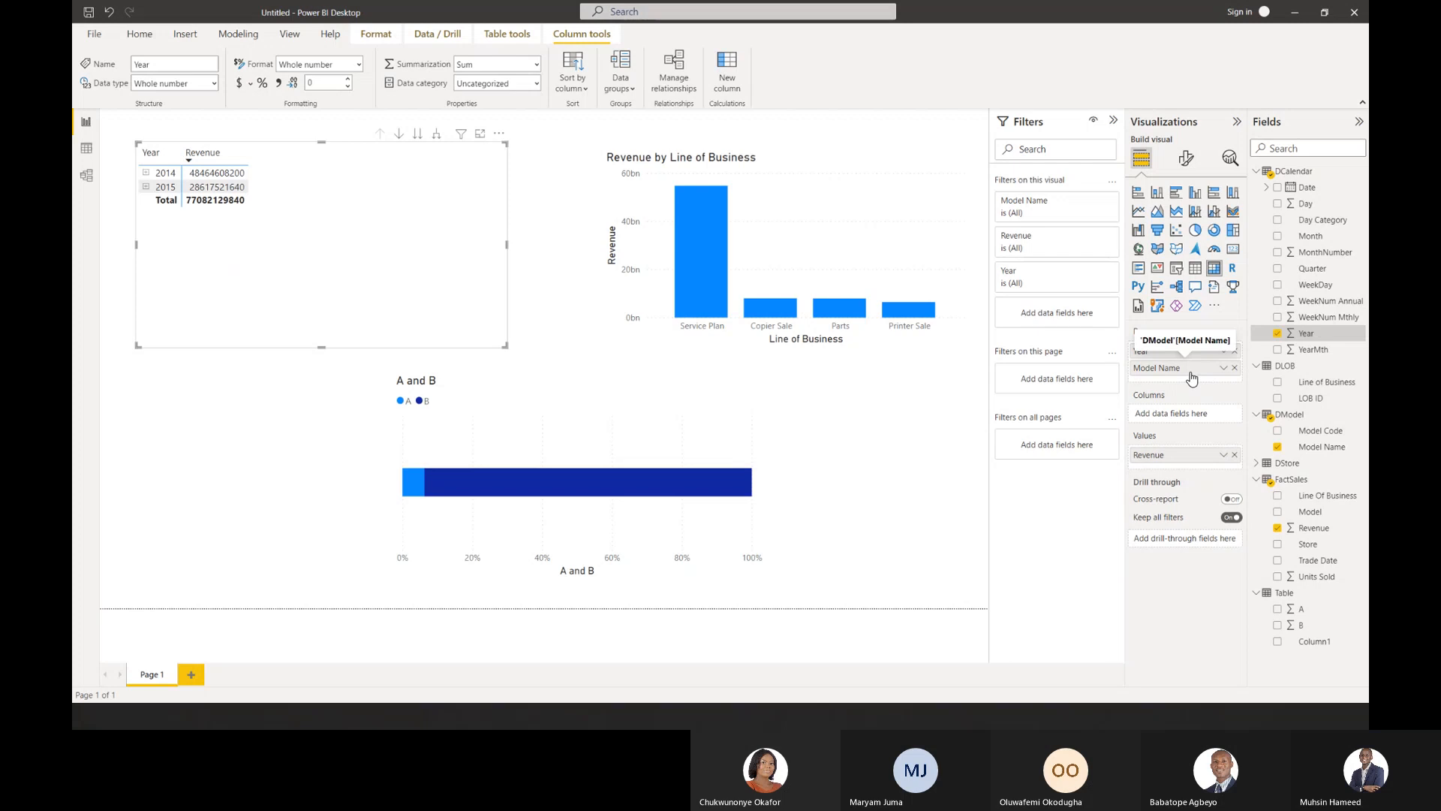
pyautogui.click(1196, 271)
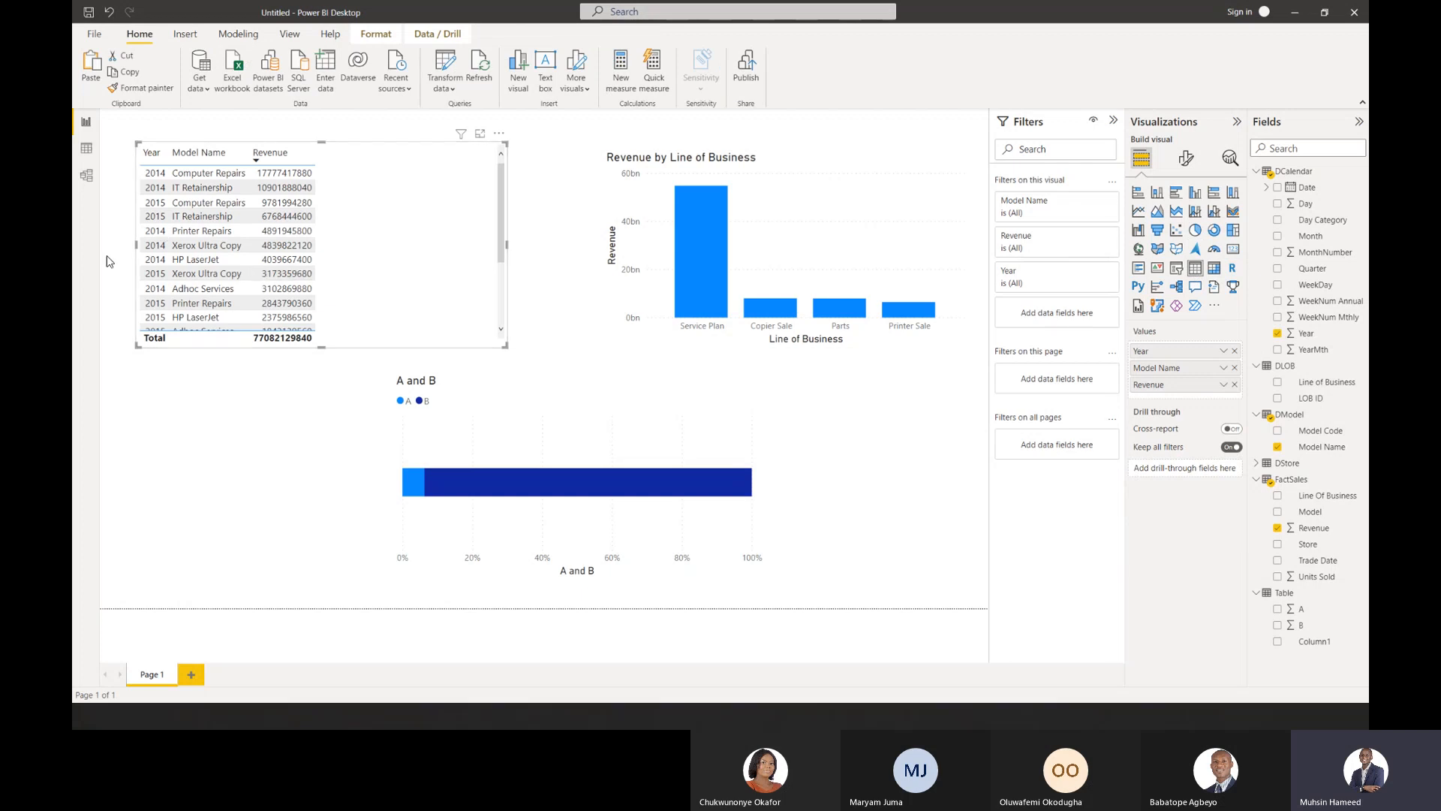
pyautogui.click(1292, 242)
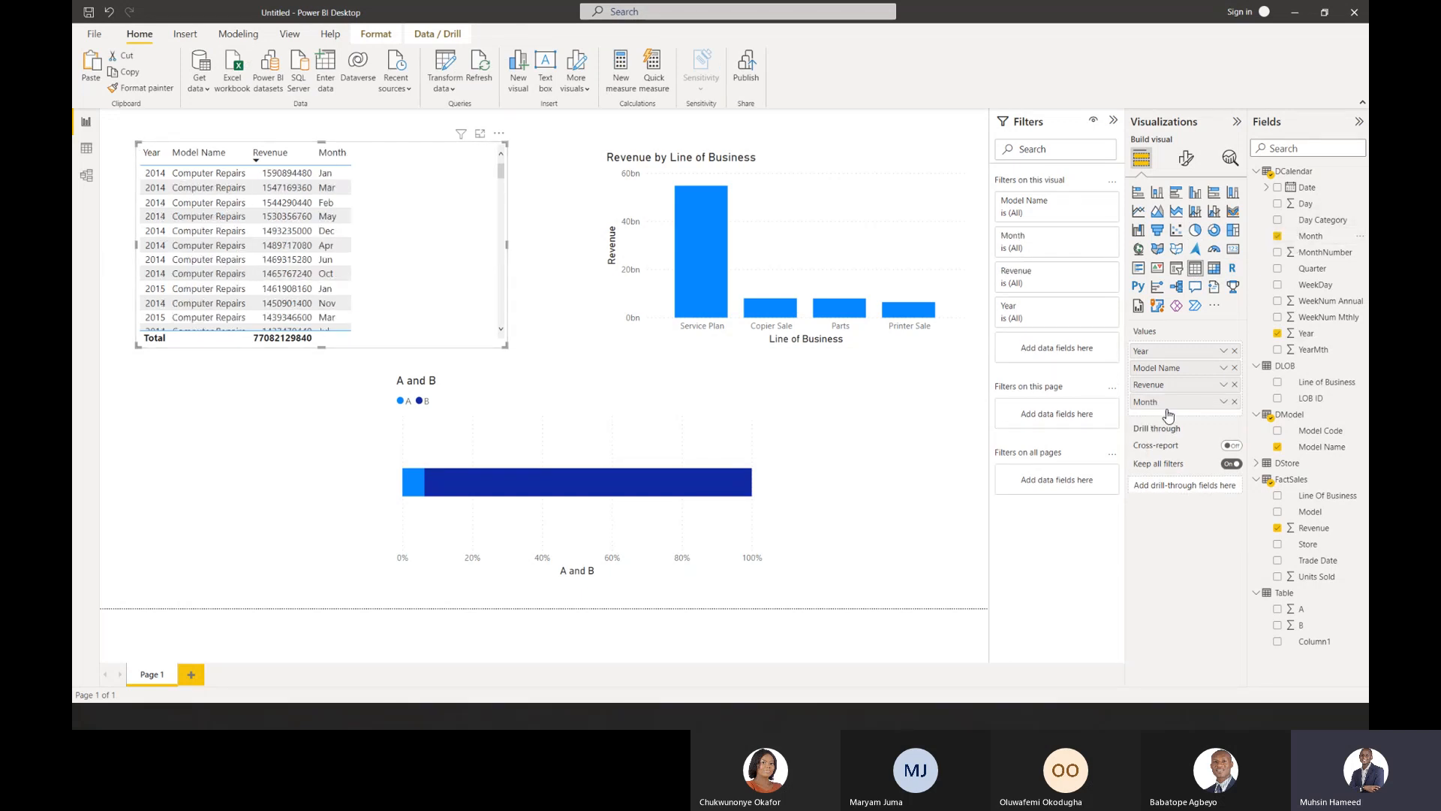
pyautogui.moveTo(1182, 406); pyautogui.dragTo(1177, 367)
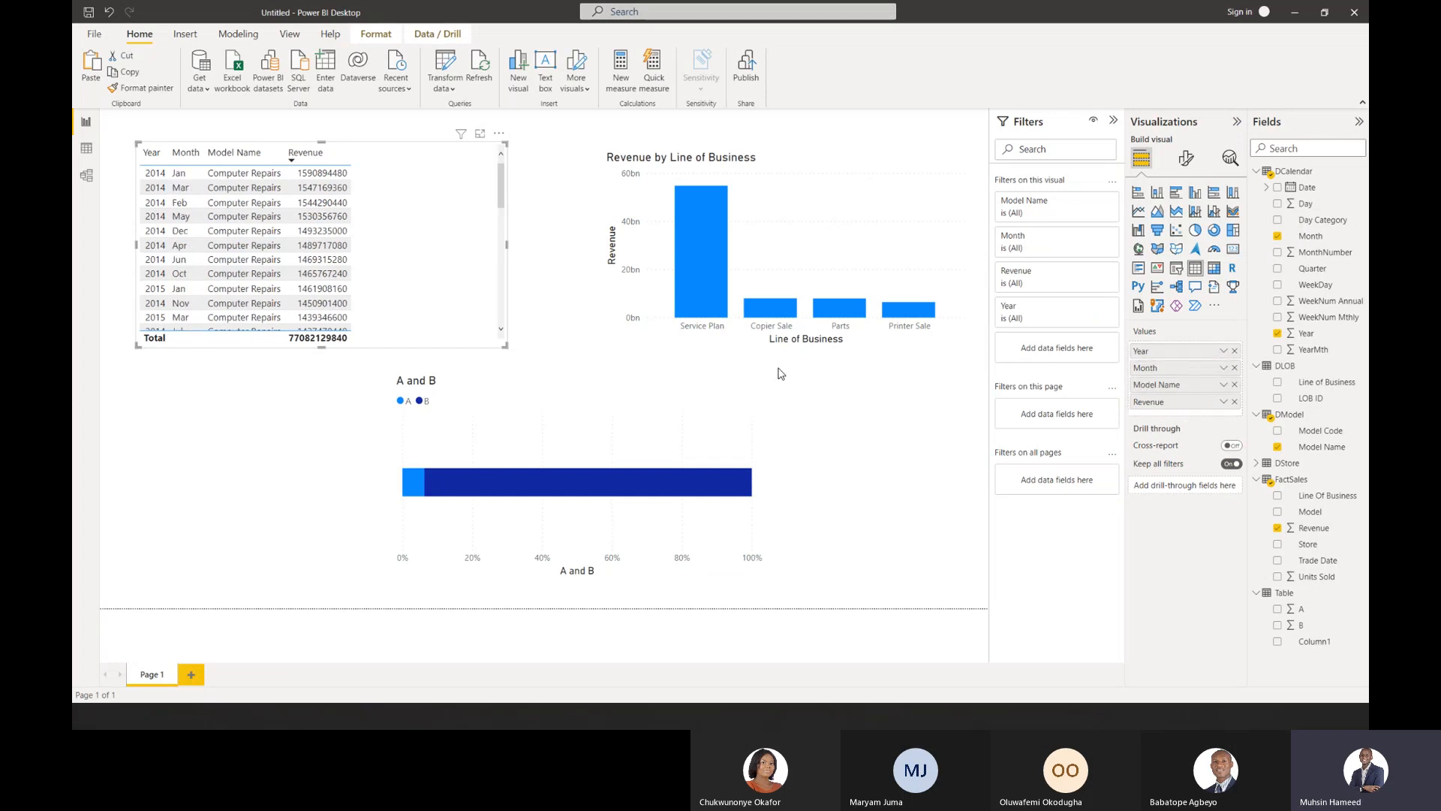
# Delete the A and B chart and enlarge the table visual down to near the page's lower edge.
pyautogui.click(520, 435)
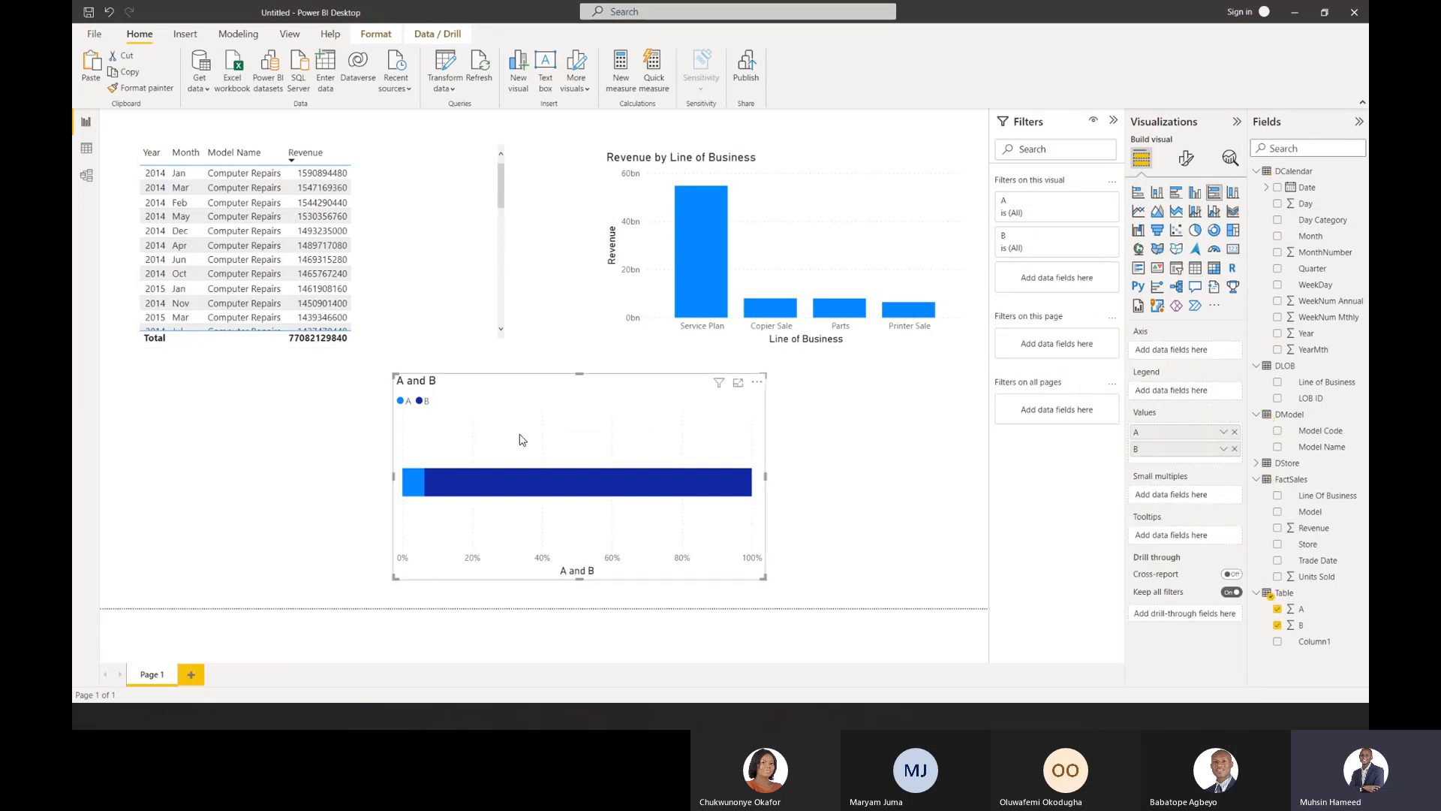
pyautogui.press('Delete')
pyautogui.click(500, 335)
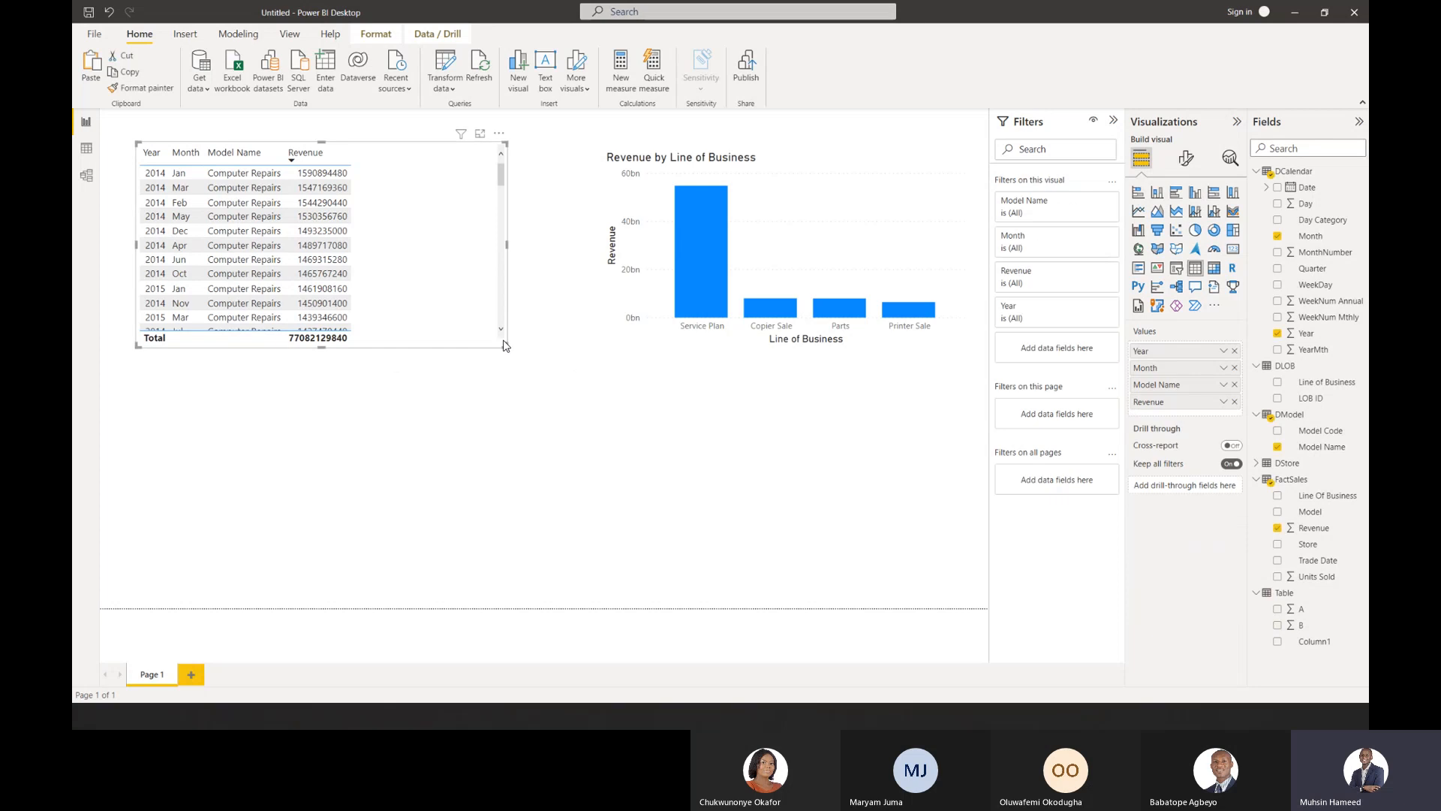
pyautogui.moveTo(507, 350); pyautogui.dragTo(612, 597)
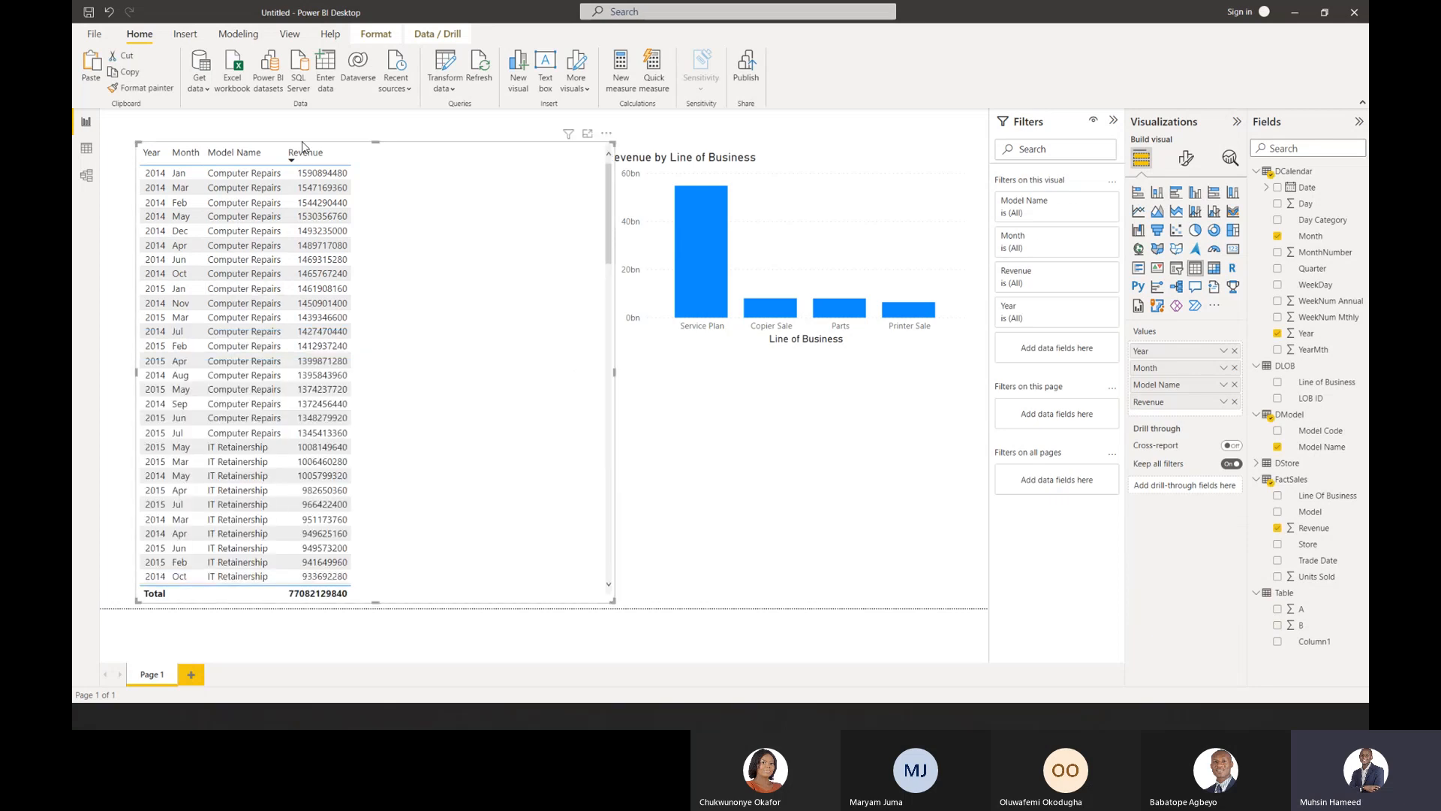
# Move the table closer to the page's upper-left corner and shift the Revenue by Line of Business chart slightly up and right.
pyautogui.scroll(-10, 223, 381)
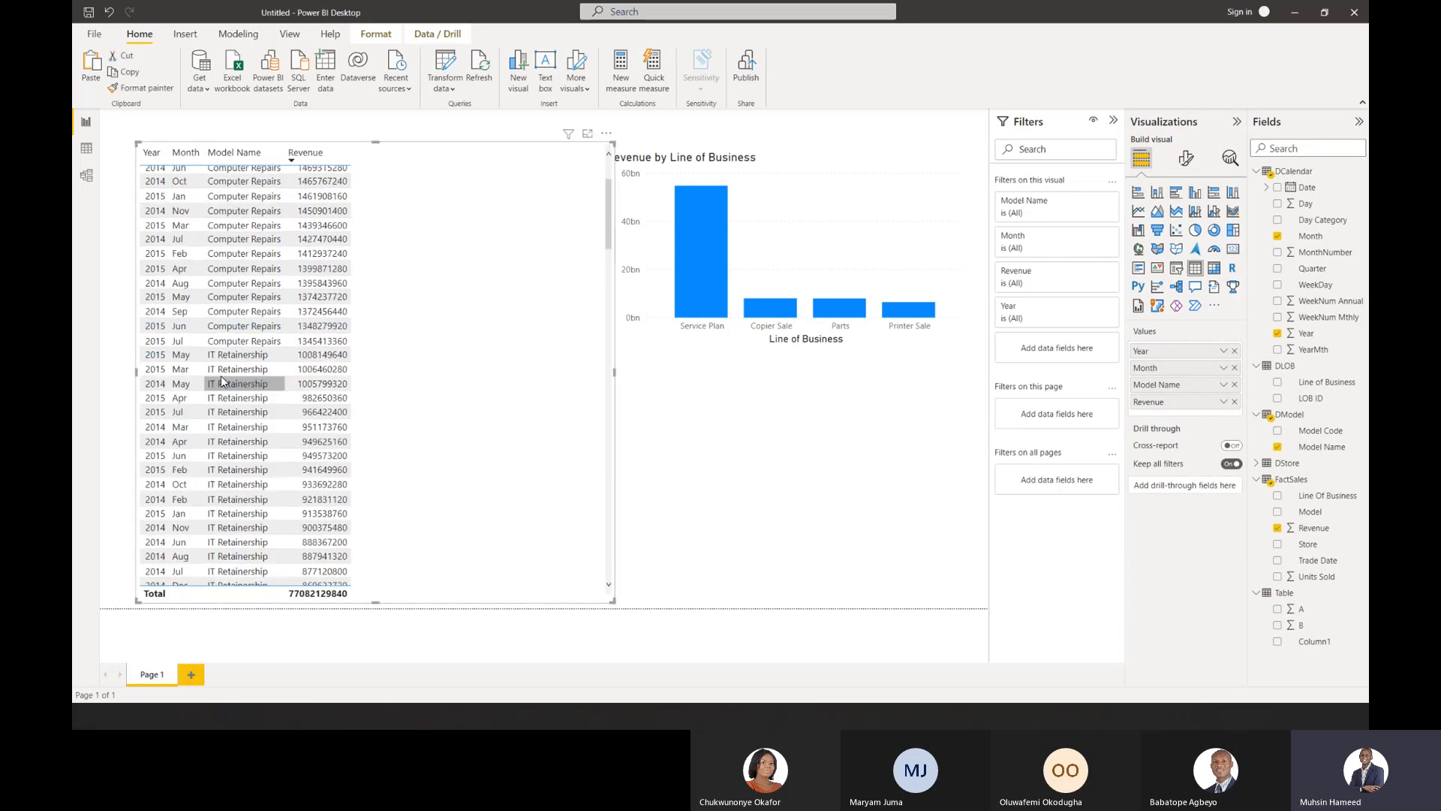
pyautogui.scroll(10, 223, 381)
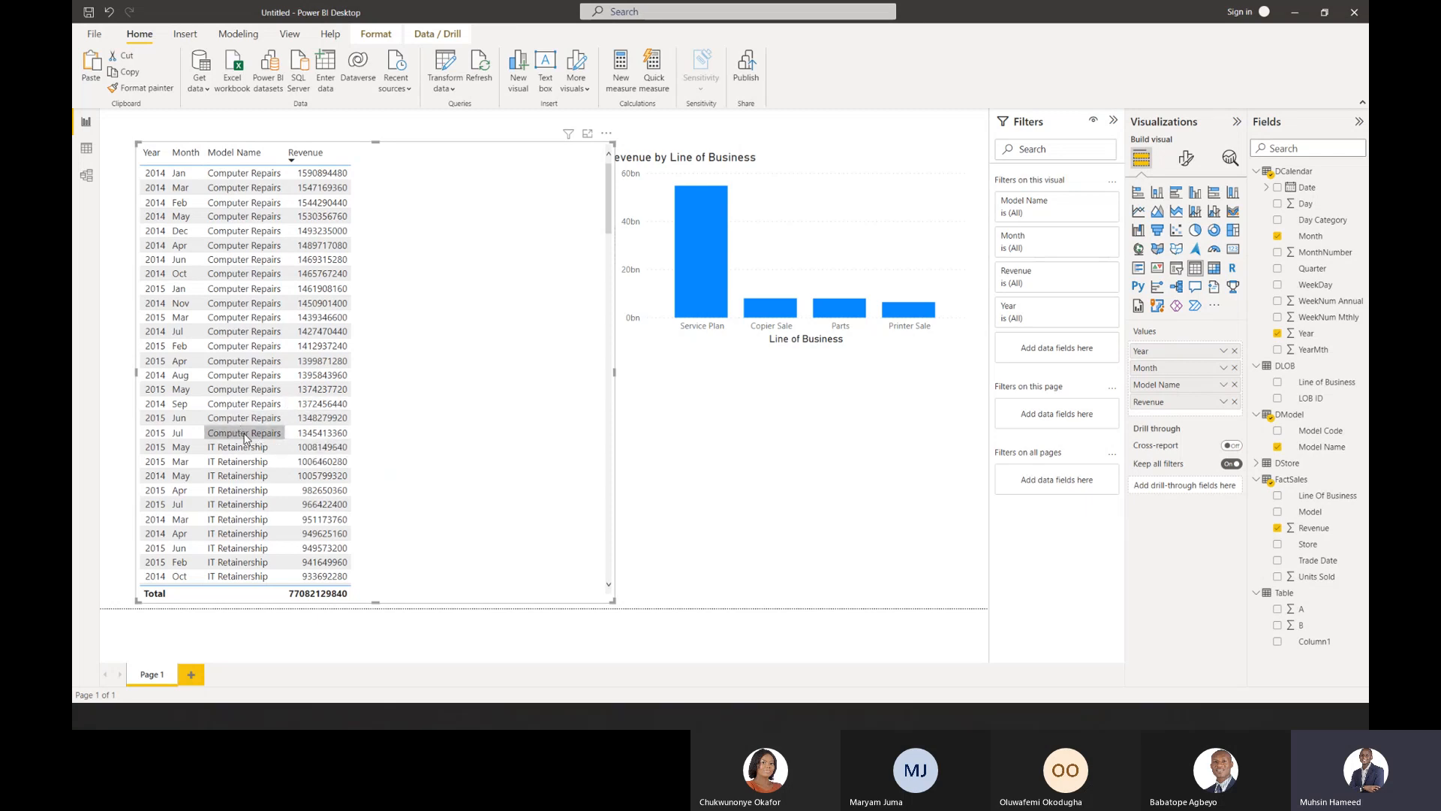
pyautogui.scroll(-3, 250, 357)
pyautogui.scroll(3, 249, 356)
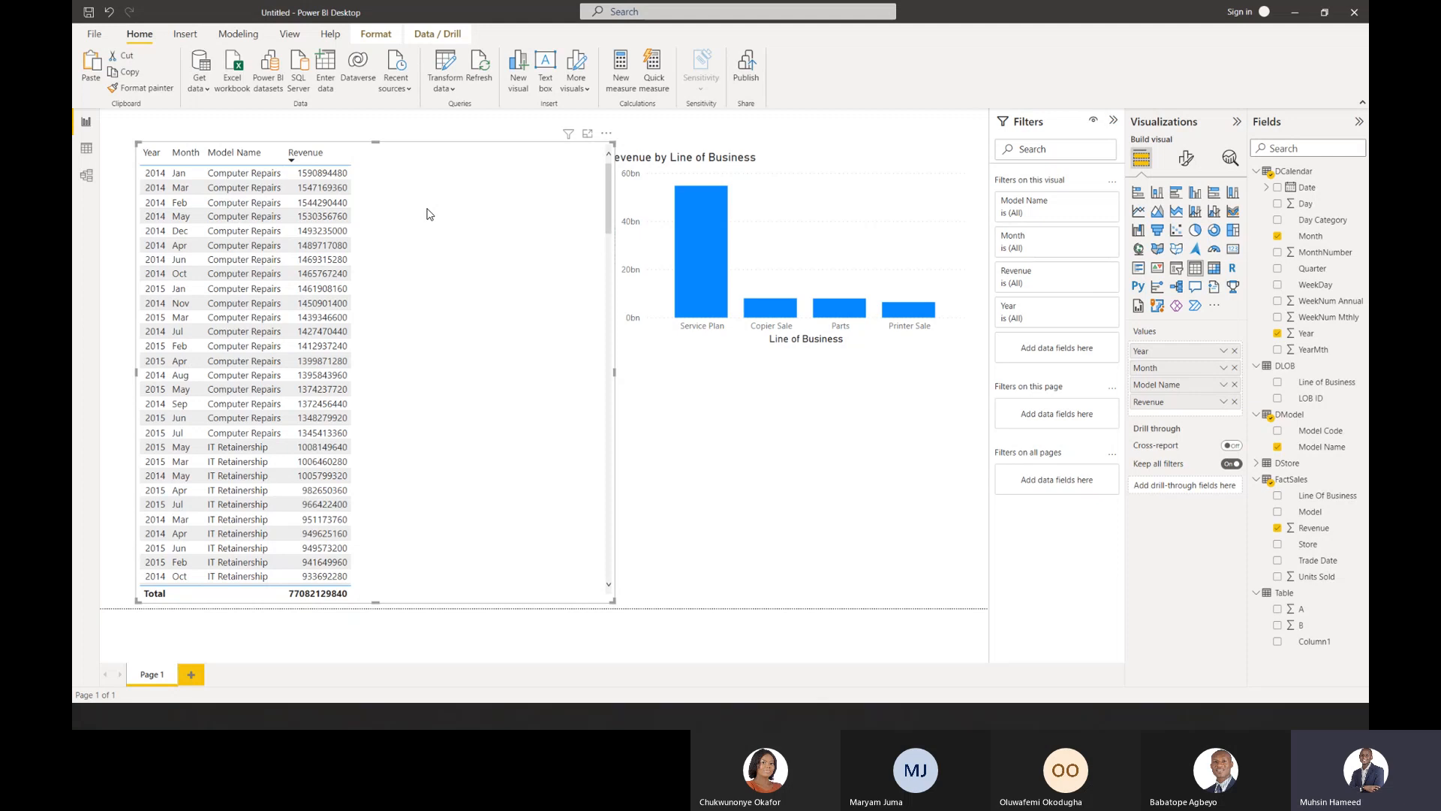
pyautogui.moveTo(427, 214); pyautogui.dragTo(408, 201)
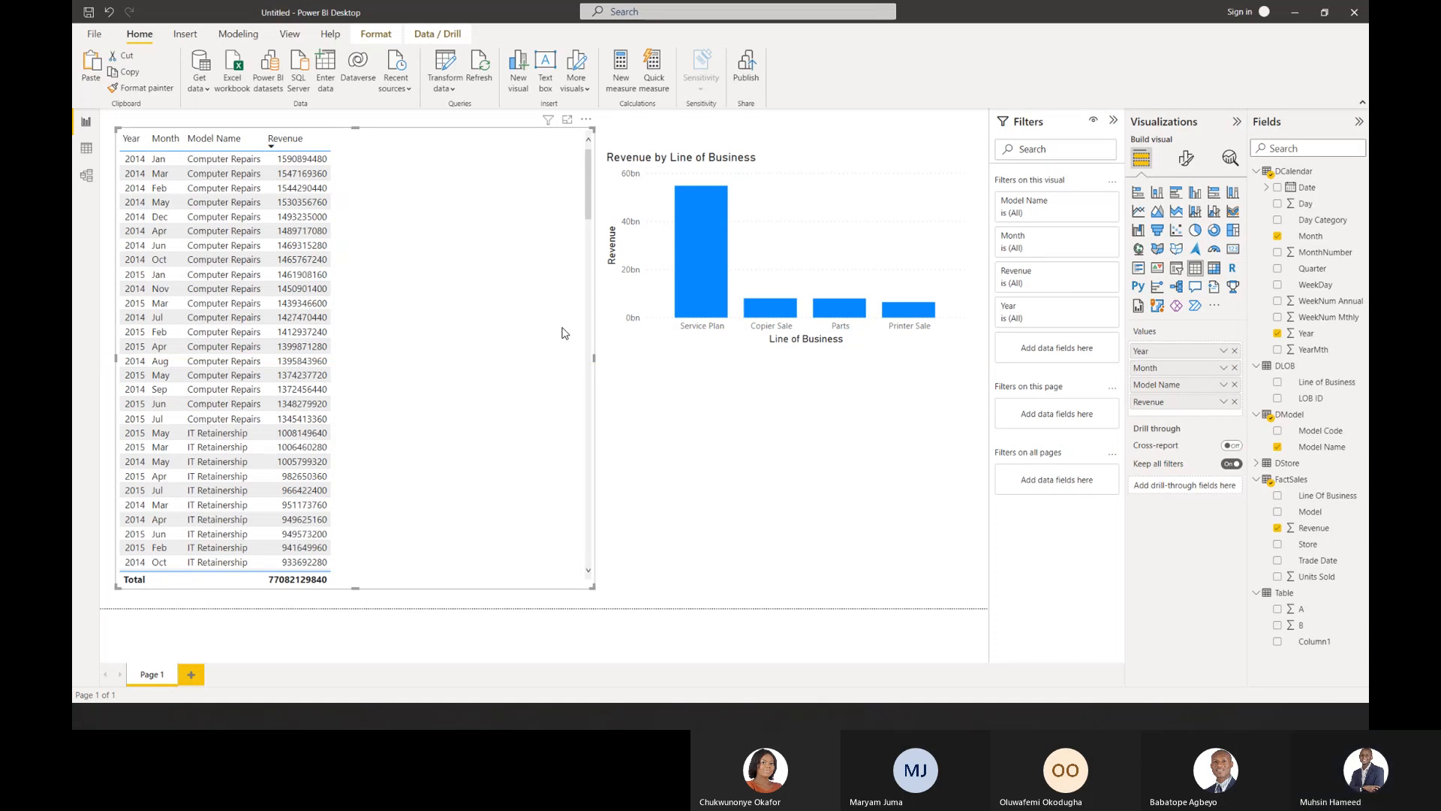
pyautogui.click(697, 347)
pyautogui.moveTo(697, 349); pyautogui.dragTo(707, 332)
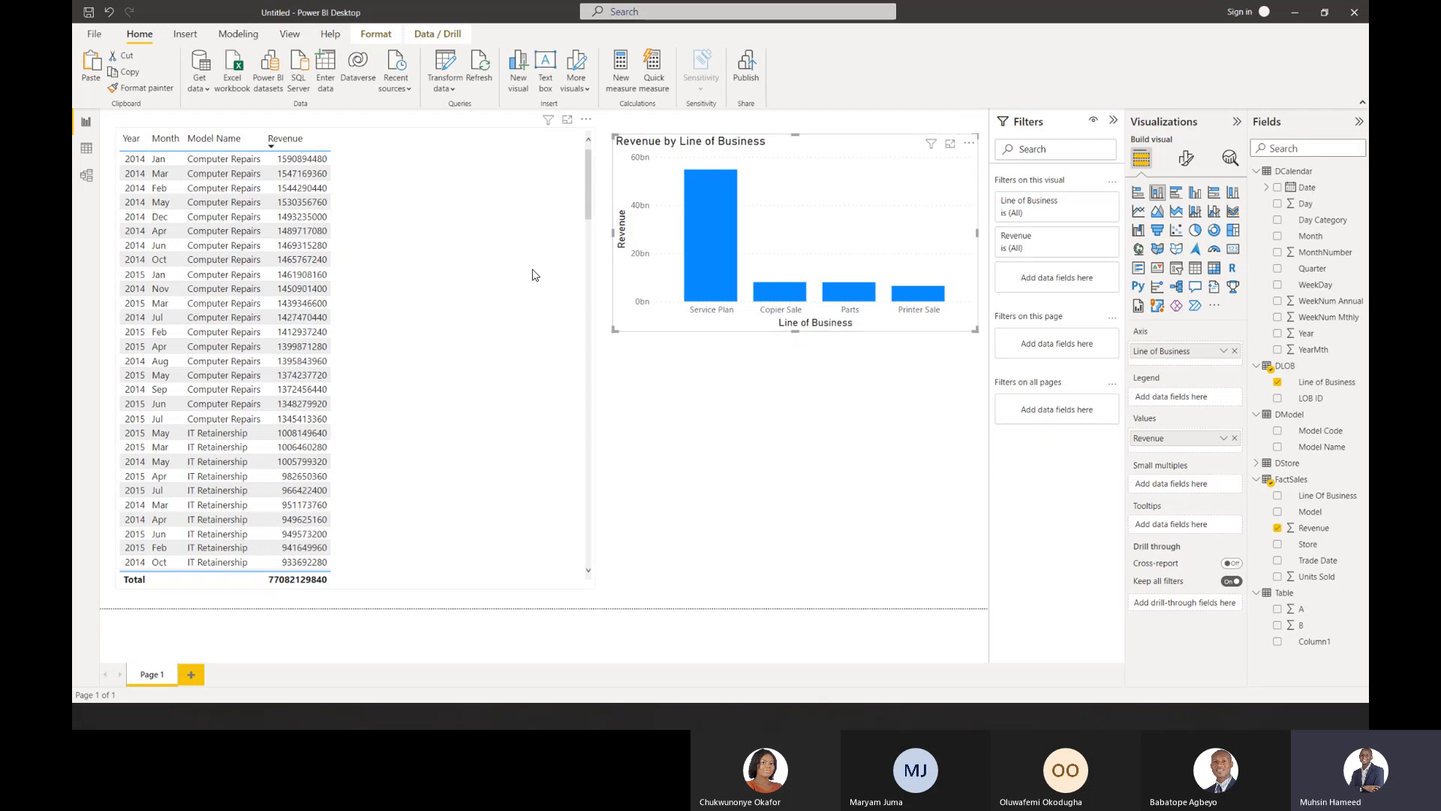
# Look through the table's revenue rows by year, month and model name.
pyautogui.scroll(-3, 537, 249)
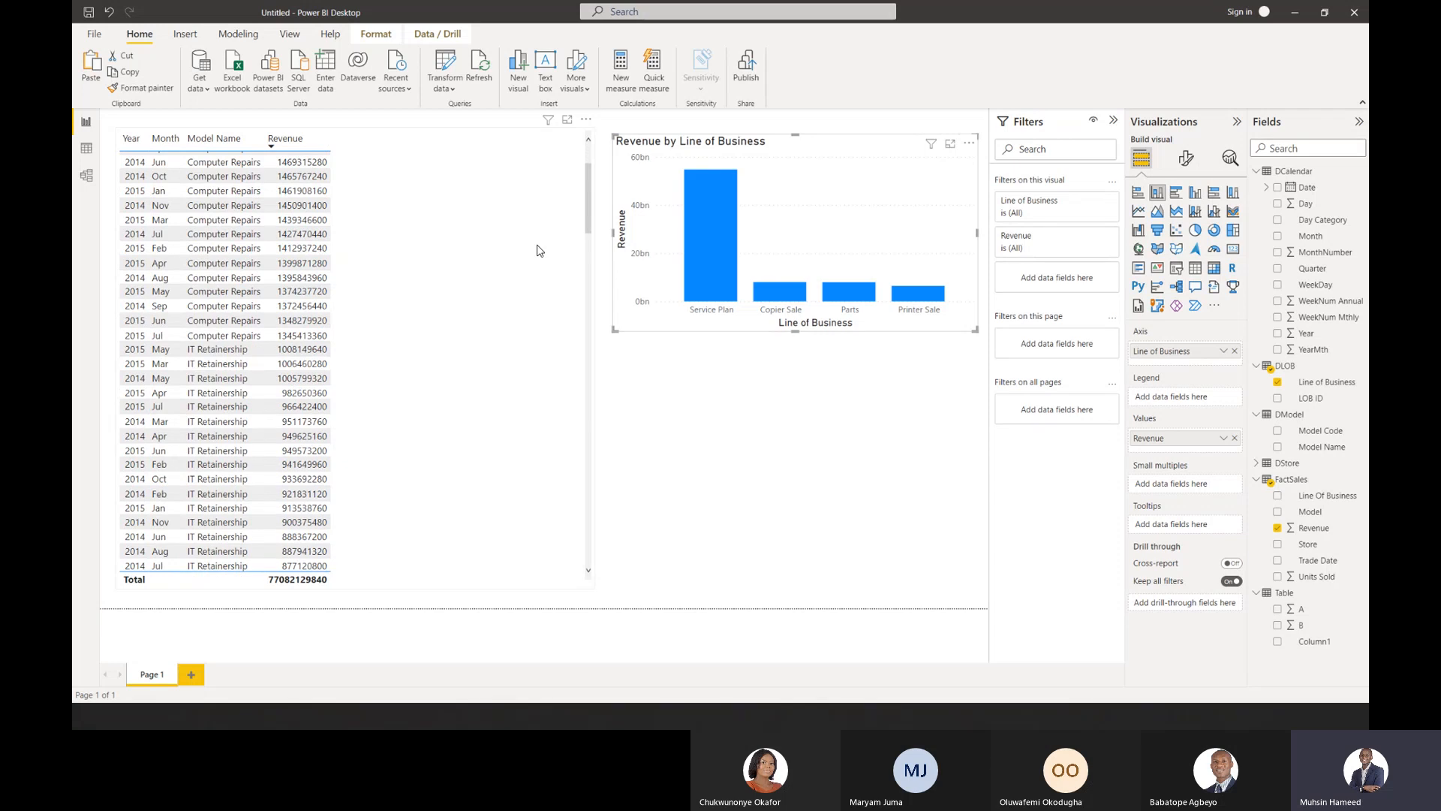
pyautogui.scroll(-9, 537, 250)
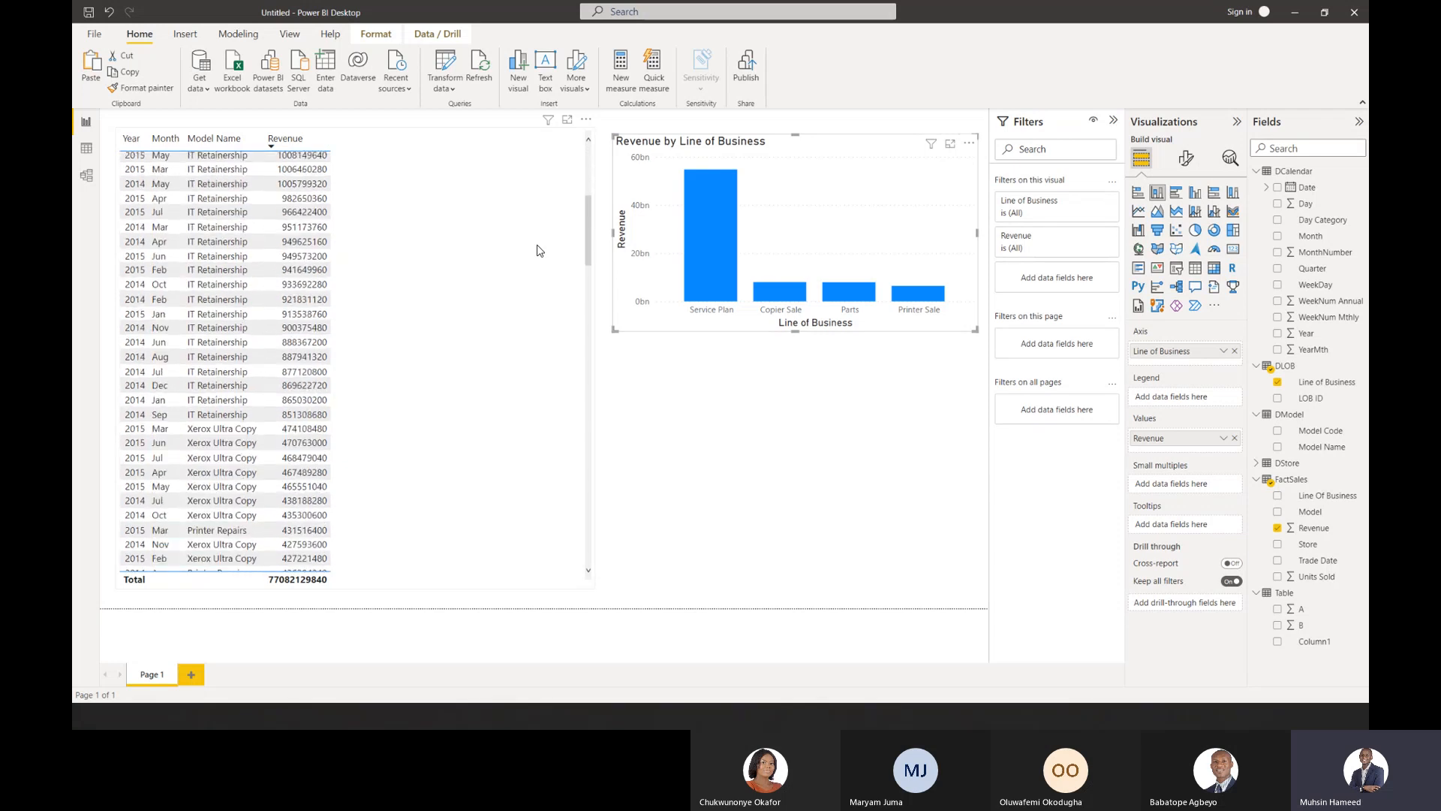
pyautogui.scroll(-3, 538, 250)
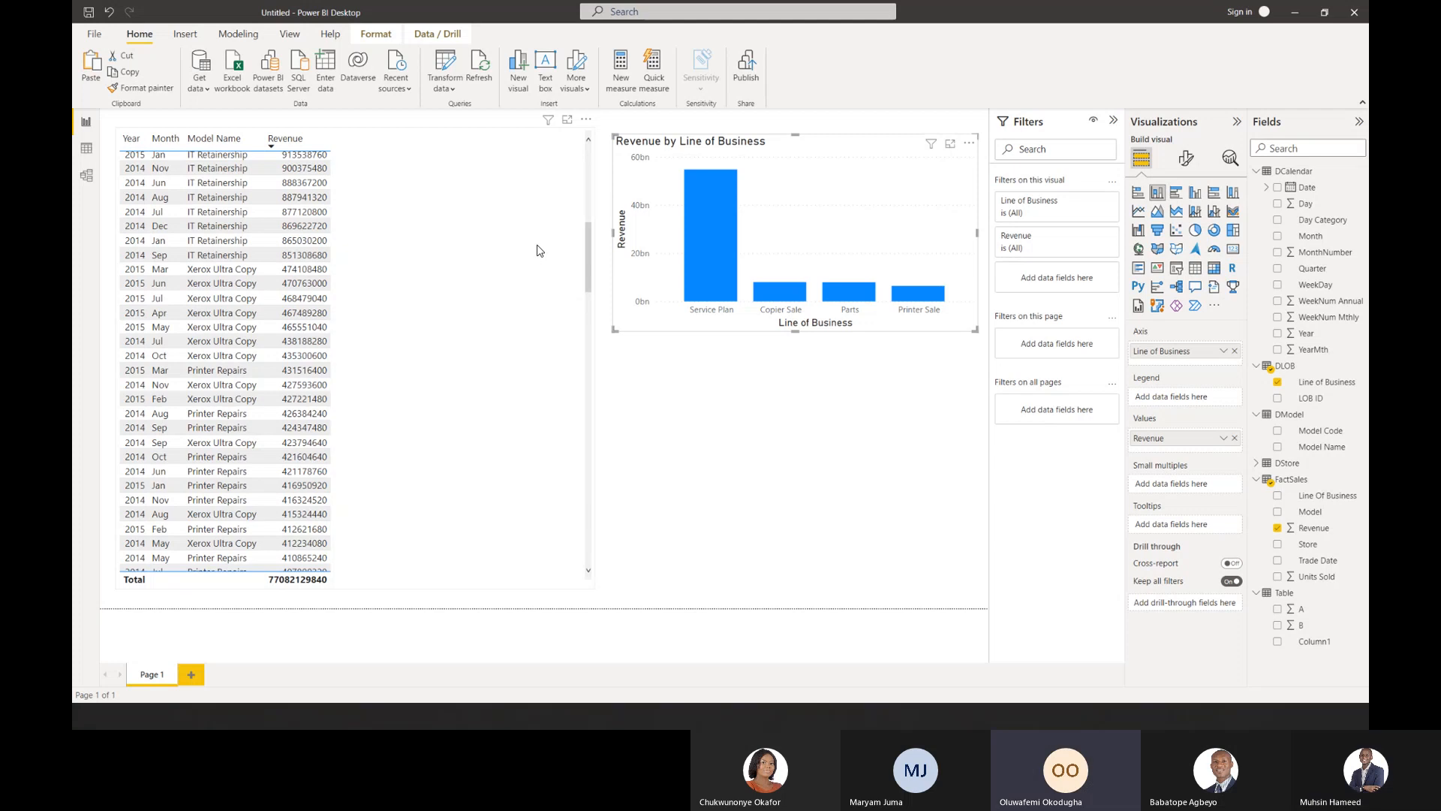
pyautogui.scroll(-8, 552, 309)
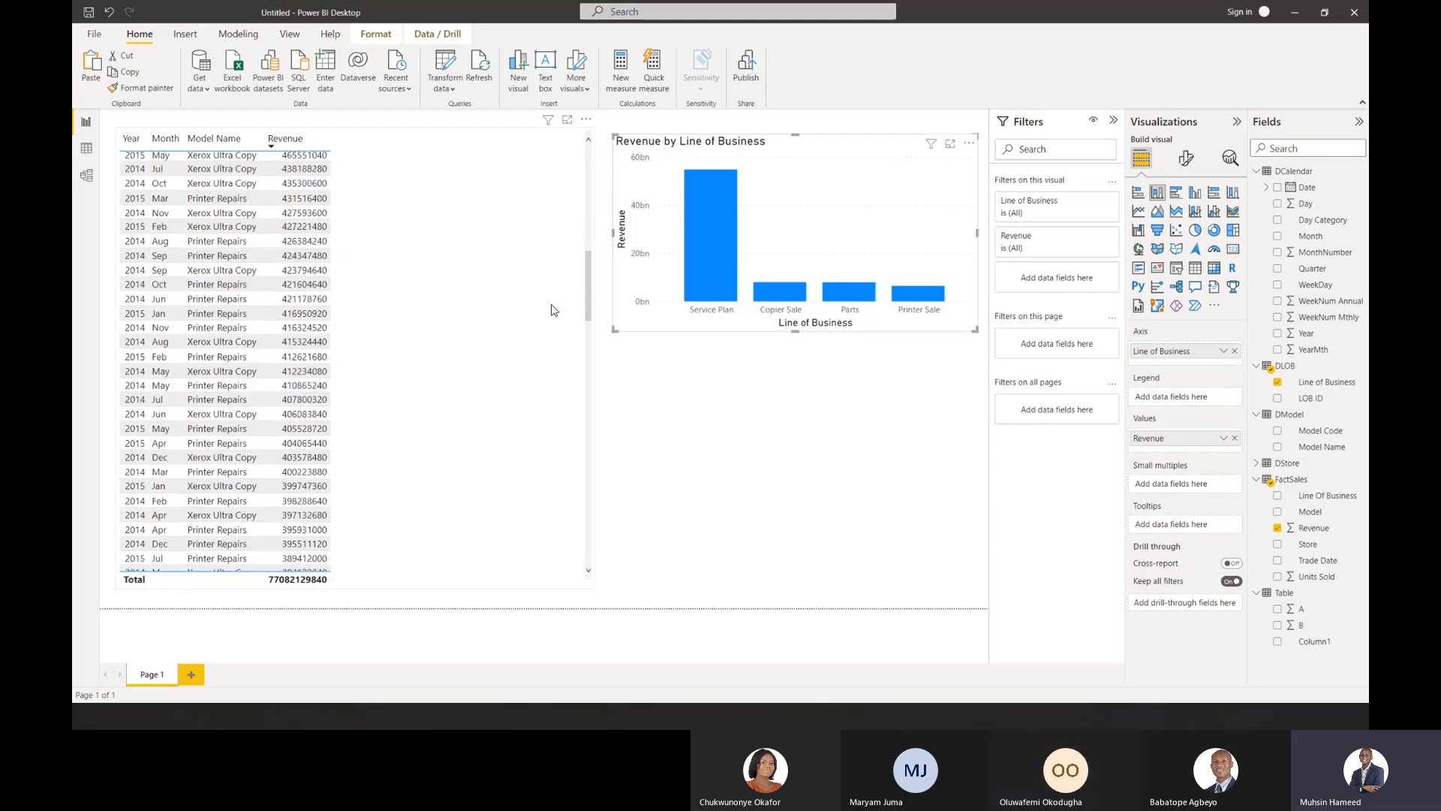
pyautogui.scroll(-1, 552, 309)
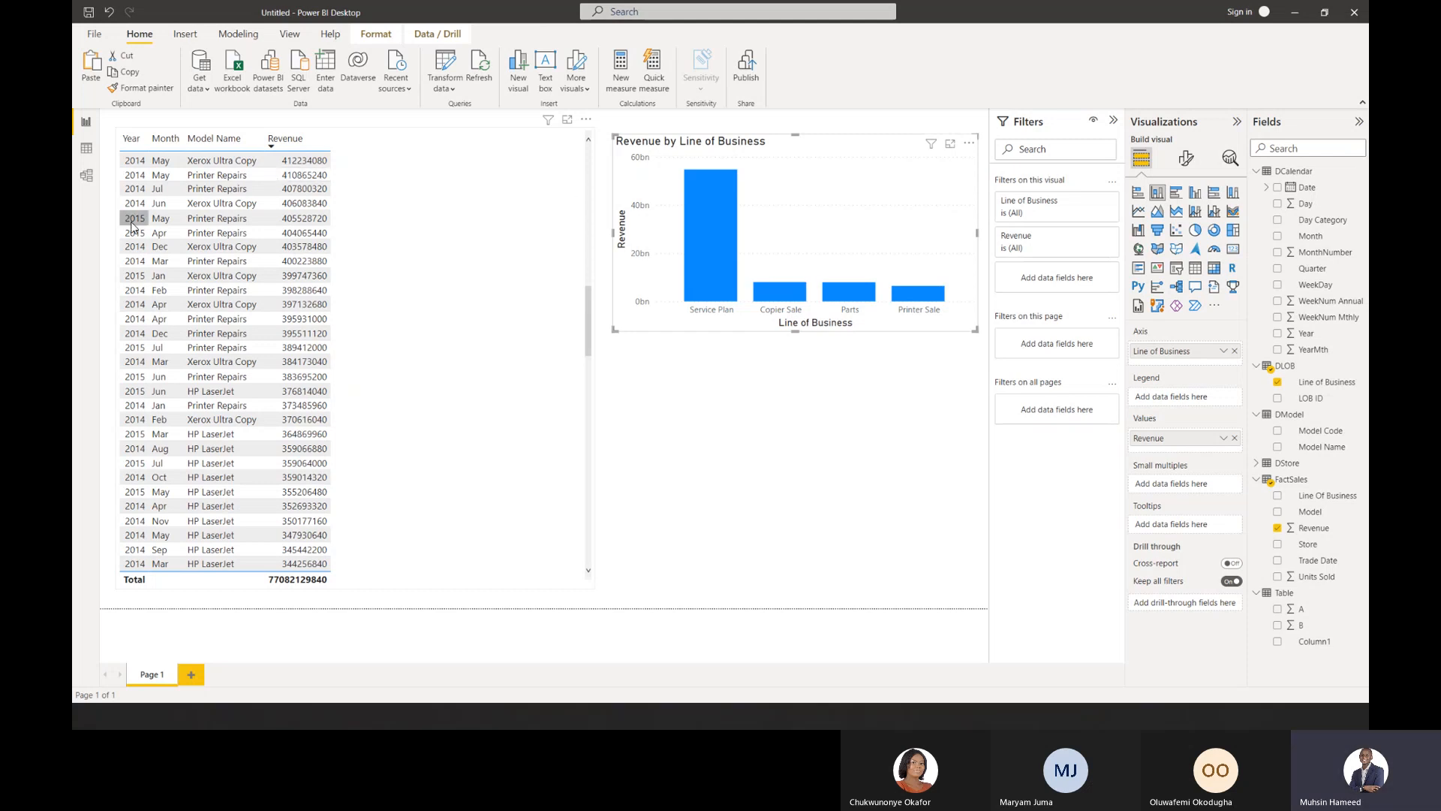
# In the model diagram, place FactSales lower beneath the dimension tables and move DModel slightly closer to DLOB.
pyautogui.click(87, 176)
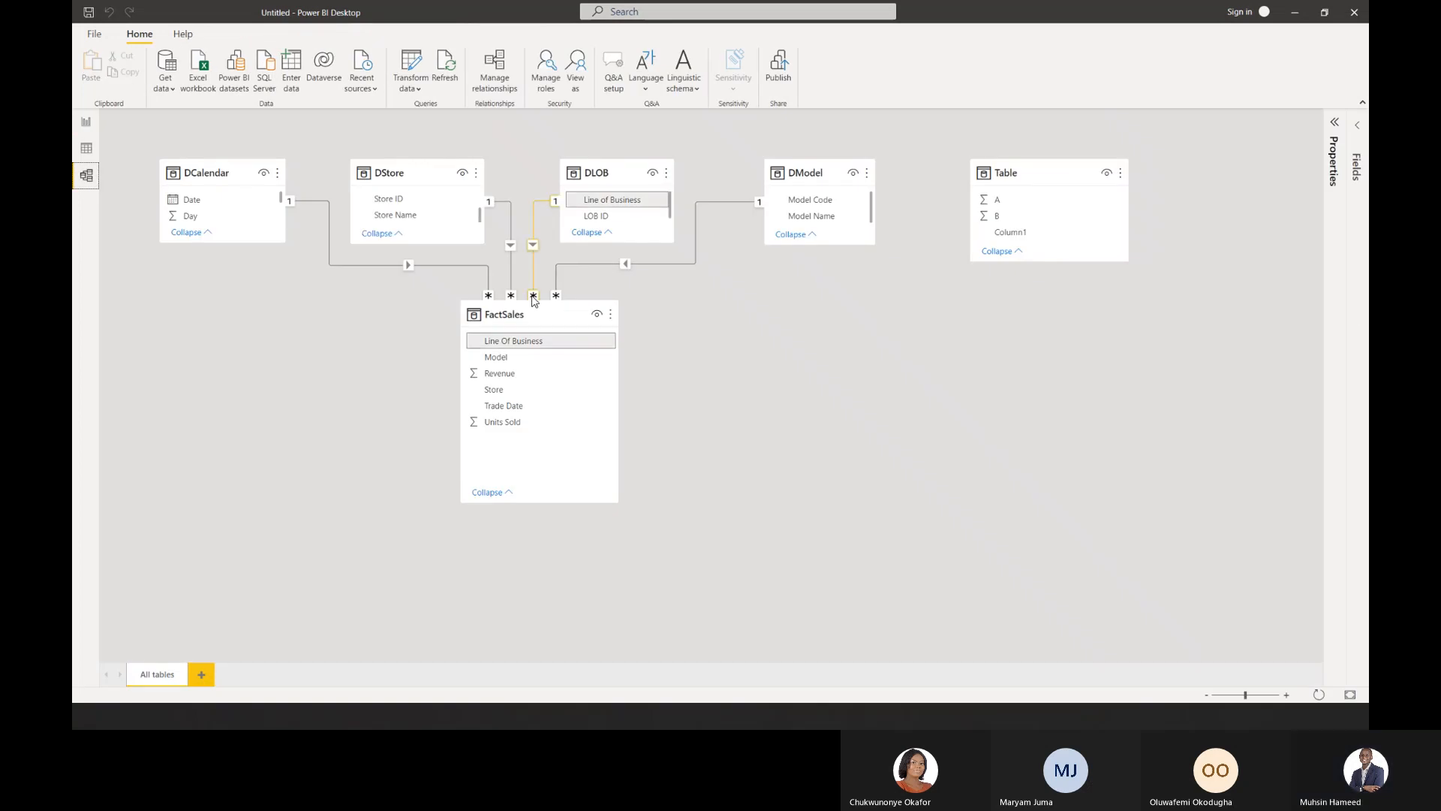
pyautogui.moveTo(566, 334); pyautogui.dragTo(646, 371)
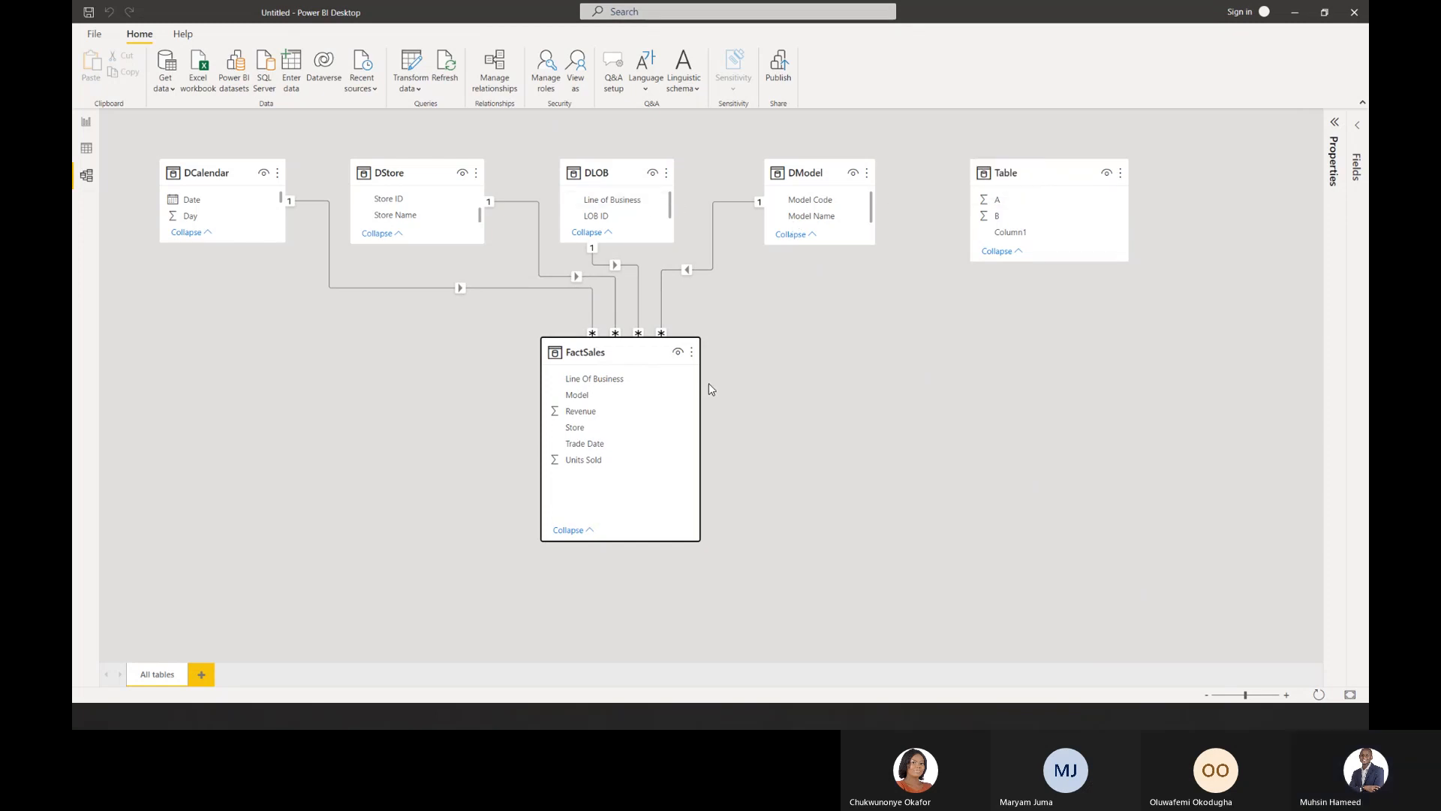
pyautogui.moveTo(594, 354); pyautogui.dragTo(498, 356)
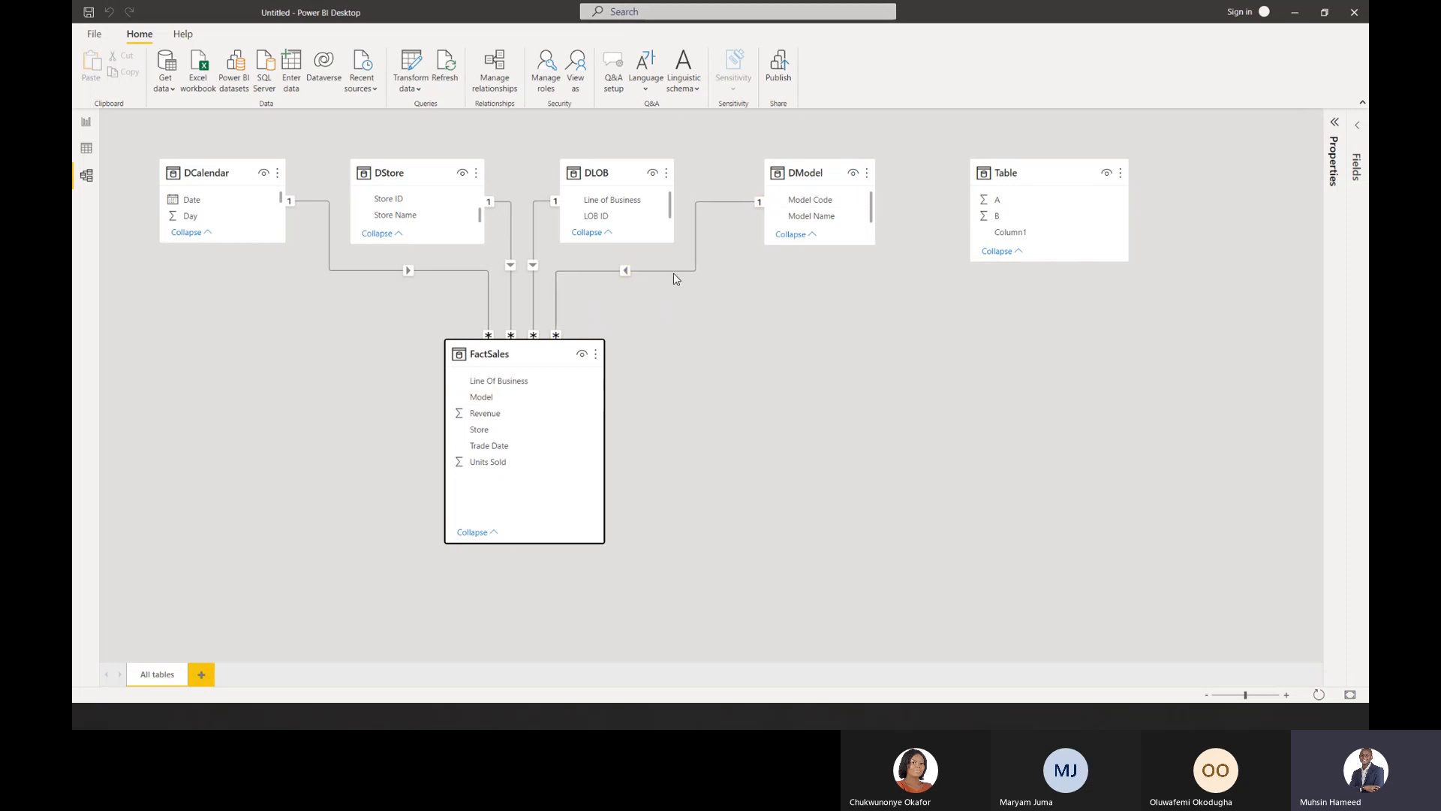
pyautogui.moveTo(785, 176); pyautogui.dragTo(798, 170)
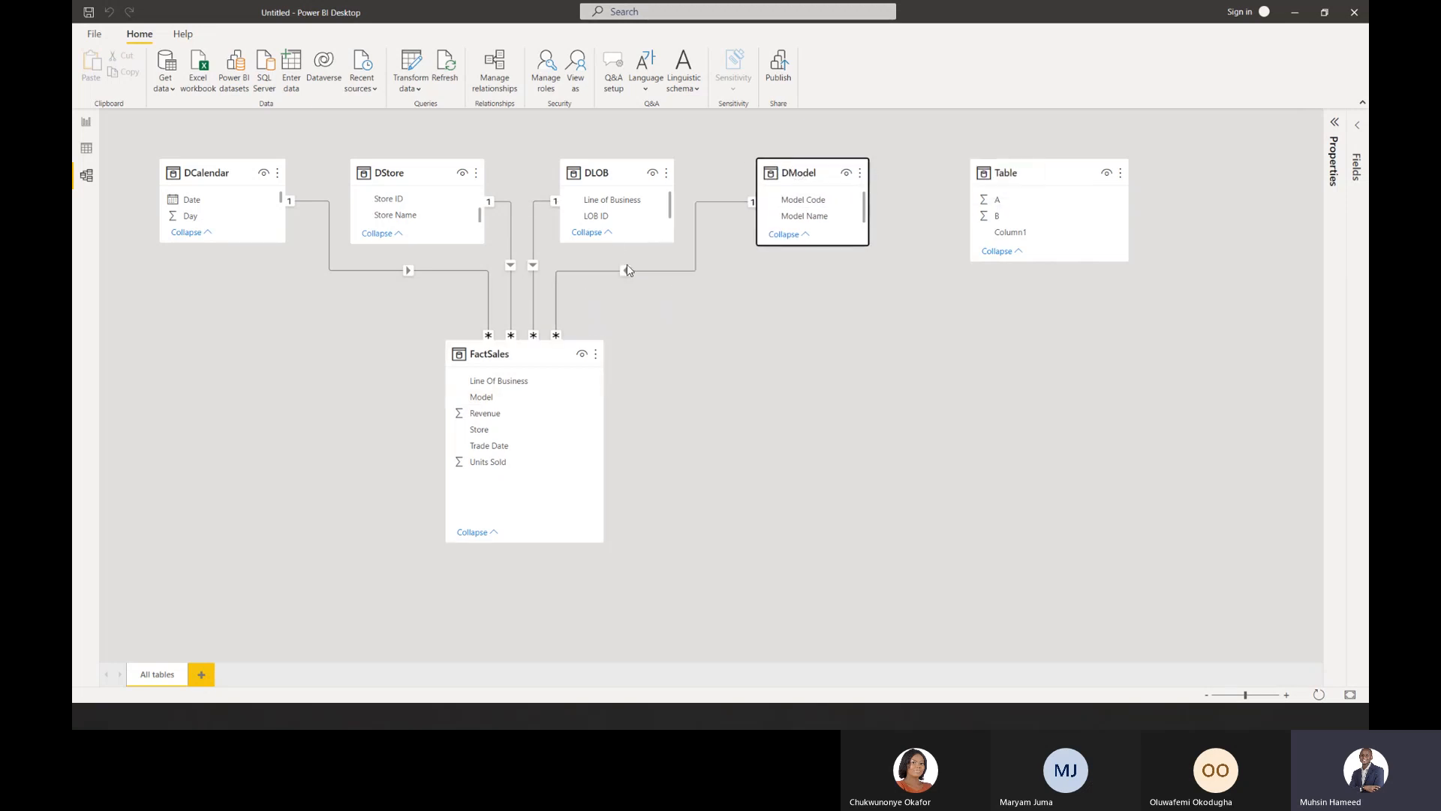
pyautogui.click(513, 360)
pyautogui.click(513, 361)
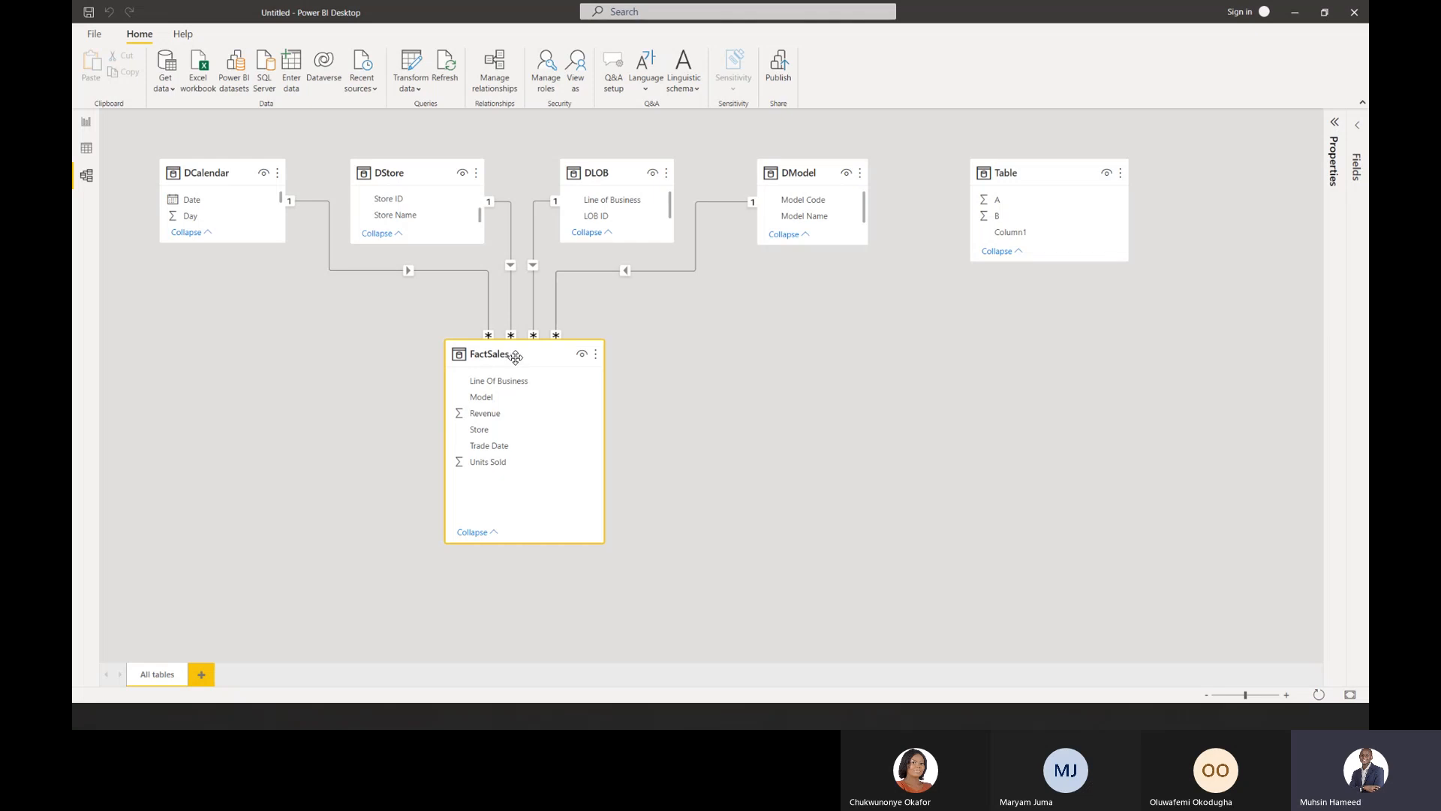
pyautogui.moveTo(516, 357); pyautogui.dragTo(530, 354)
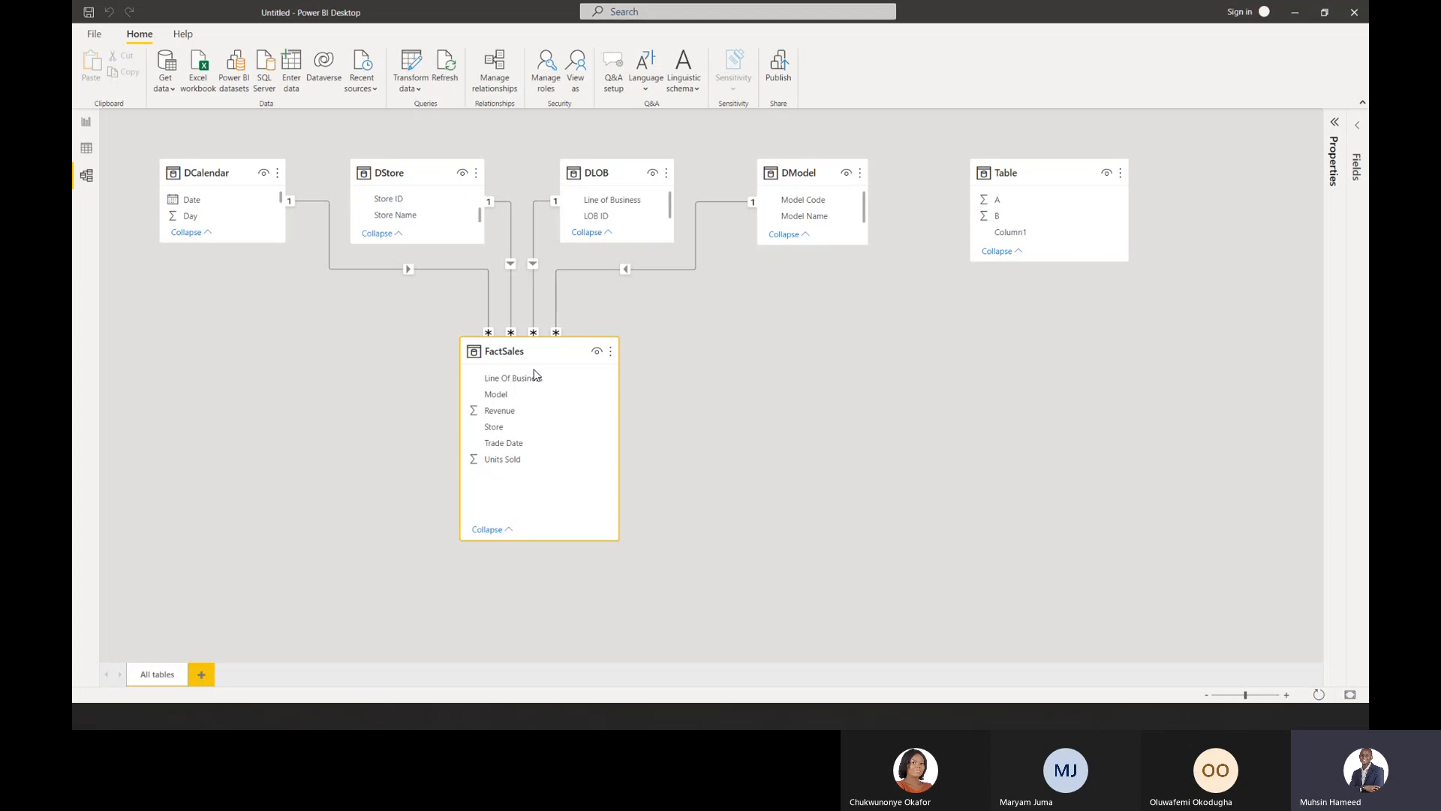
pyautogui.moveTo(527, 353); pyautogui.dragTo(519, 353)
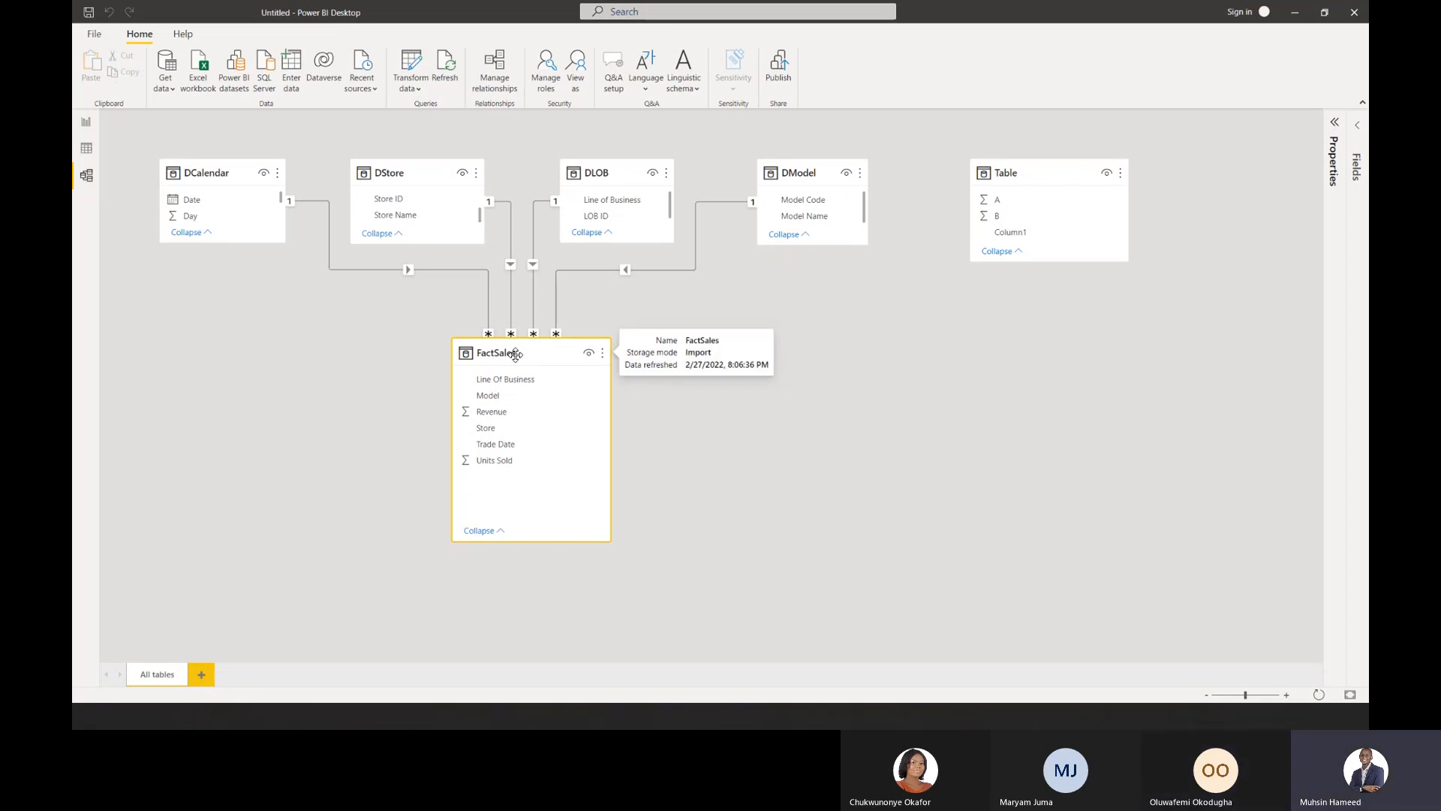
# Display the FactSales table's rows in the data view.
pyautogui.click(82, 152)
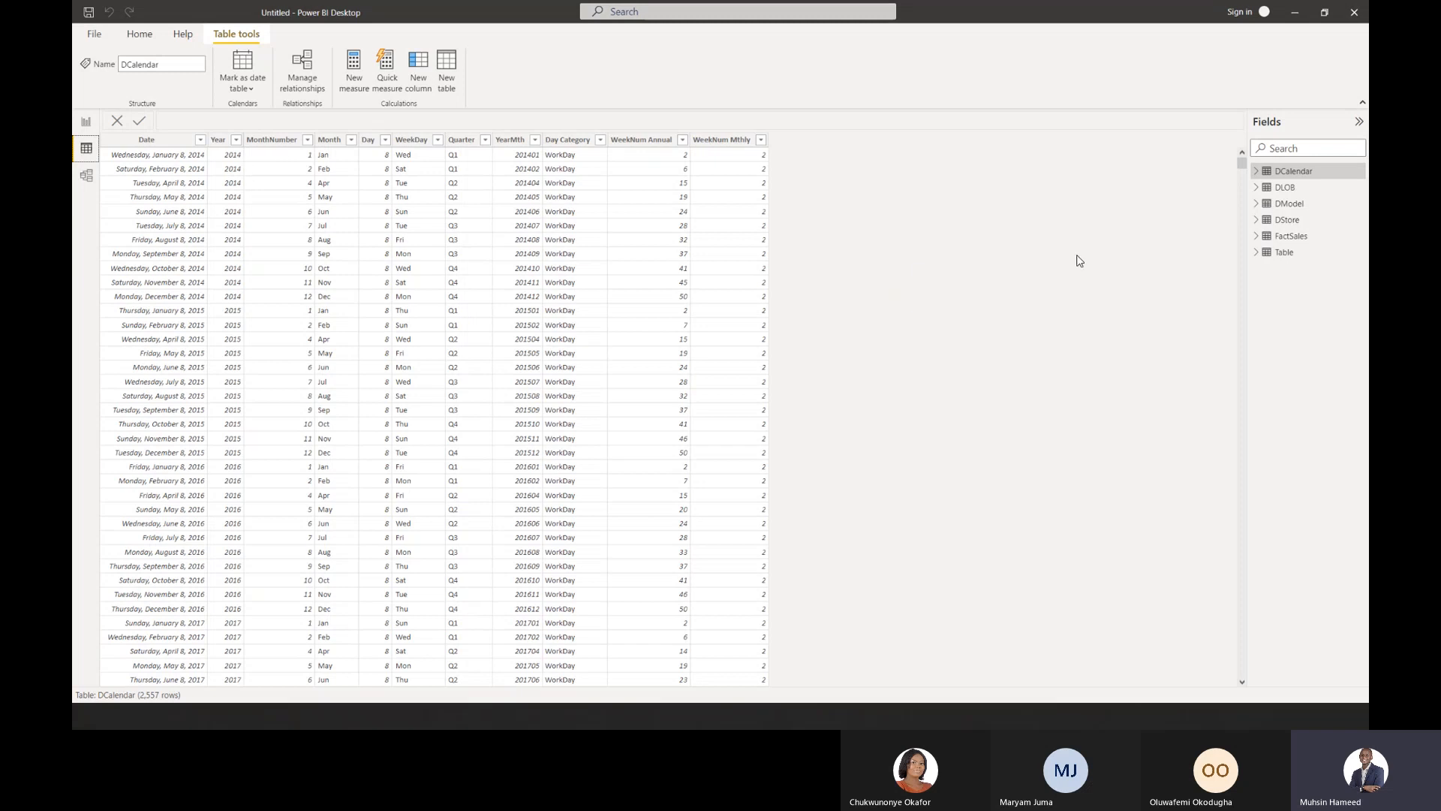
pyautogui.rightClick(1292, 236)
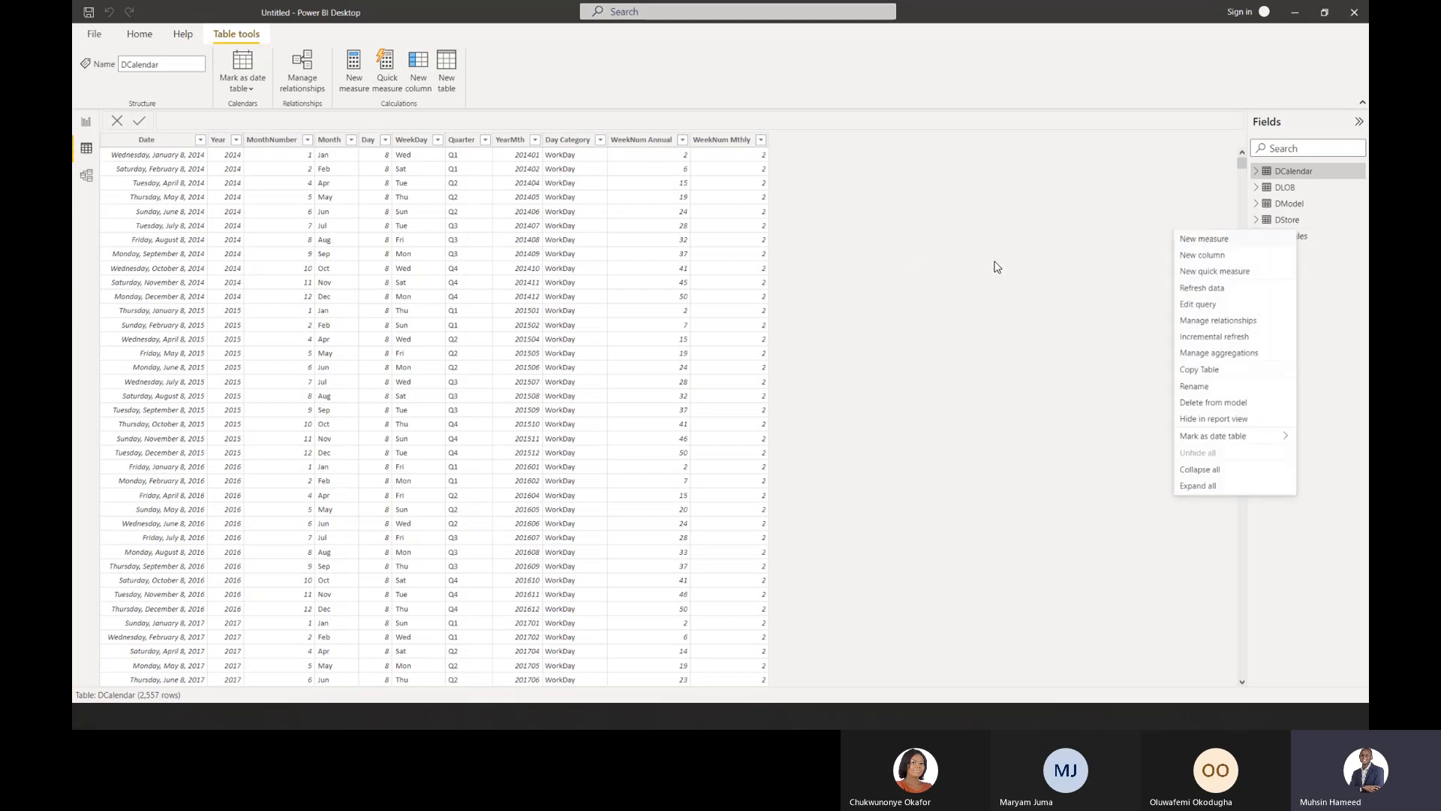
pyautogui.click(1323, 240)
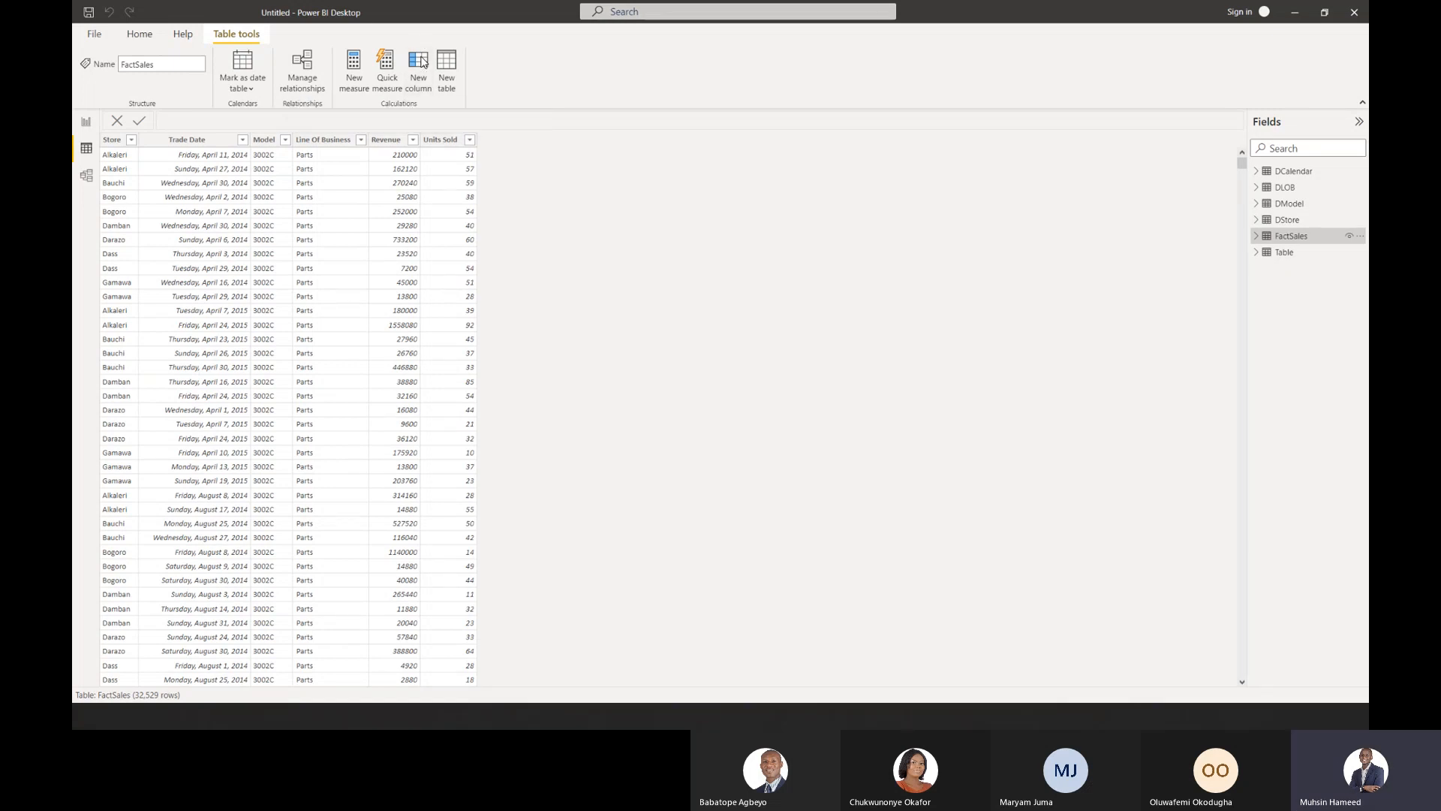
# Add a new calculated column to FactSales and enlarge the formula text.
pyautogui.click(422, 62)
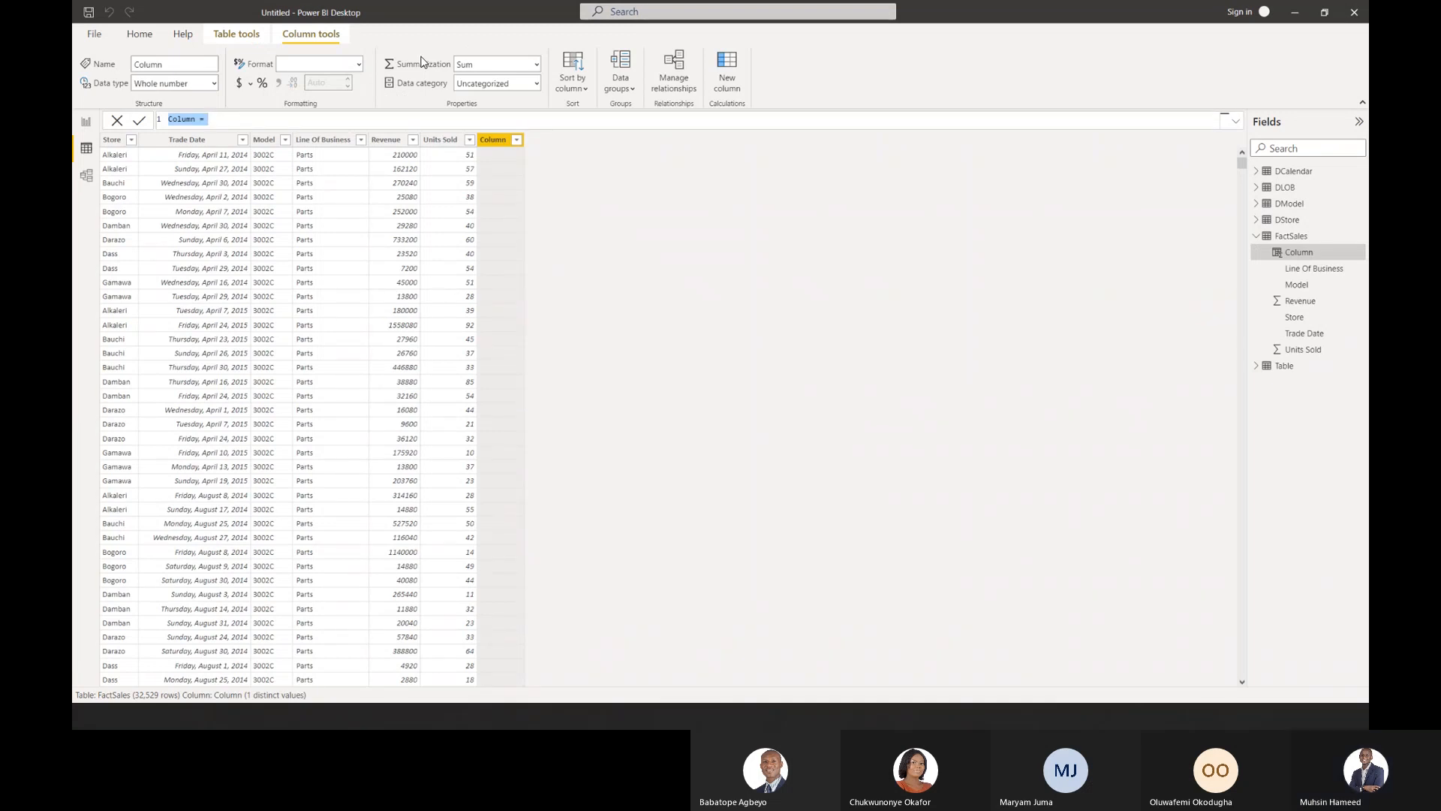
pyautogui.hotkey('ctrl', '+')
pyautogui.hotkey('ctrl', '+')
pyautogui.hotkey('ctrl', '+')
pyautogui.hotkey('ctrl', '+')
pyautogui.hotkey('ctrl', '+')
pyautogui.hotkey('ctrl', '+')
pyautogui.hotkey('ctrl', '+')
pyautogui.hotkey('ctrl', '+')
pyautogui.hotkey('ctrl', '+')
pyautogui.hotkey('ctrl', '+')
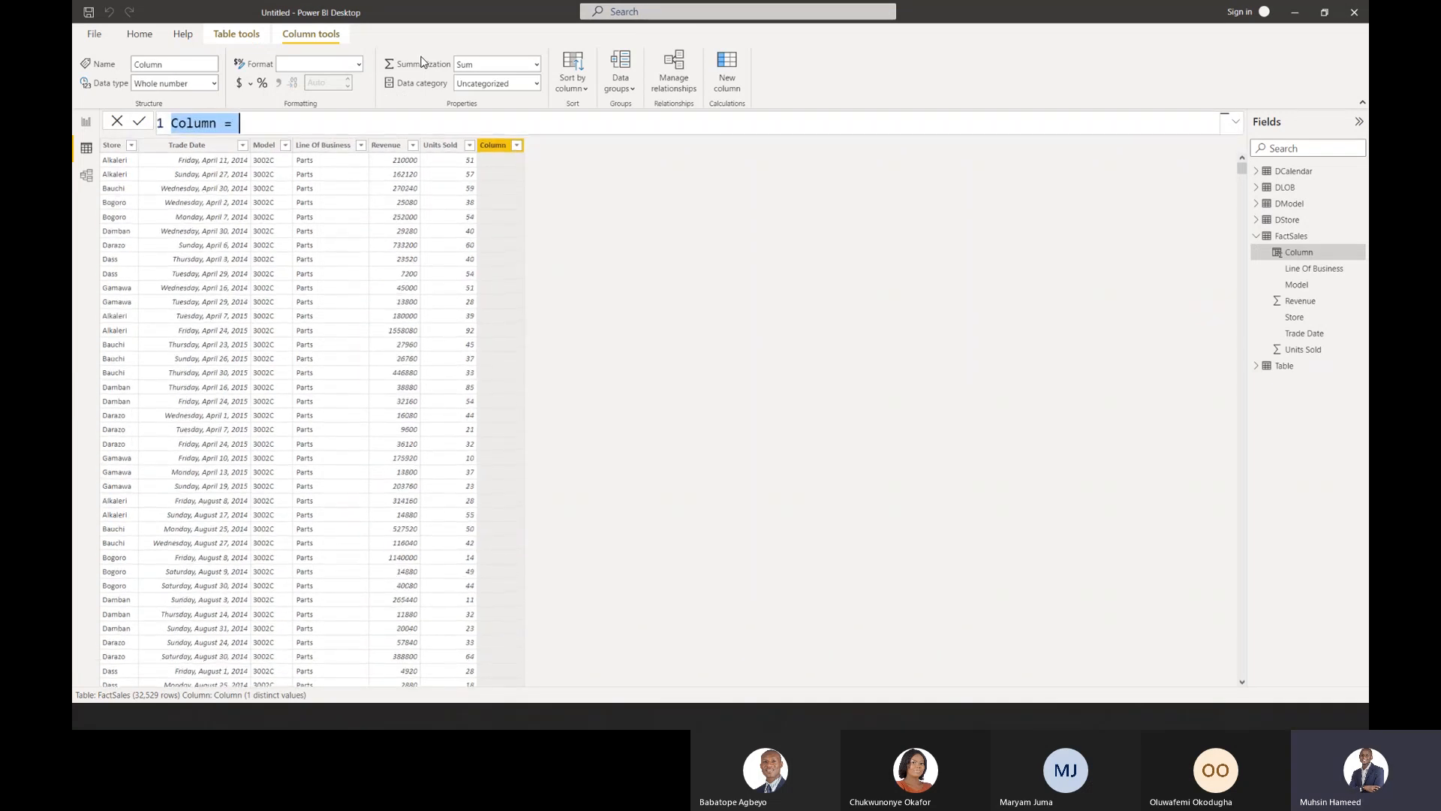
pyautogui.hotkey('ctrl', '+')
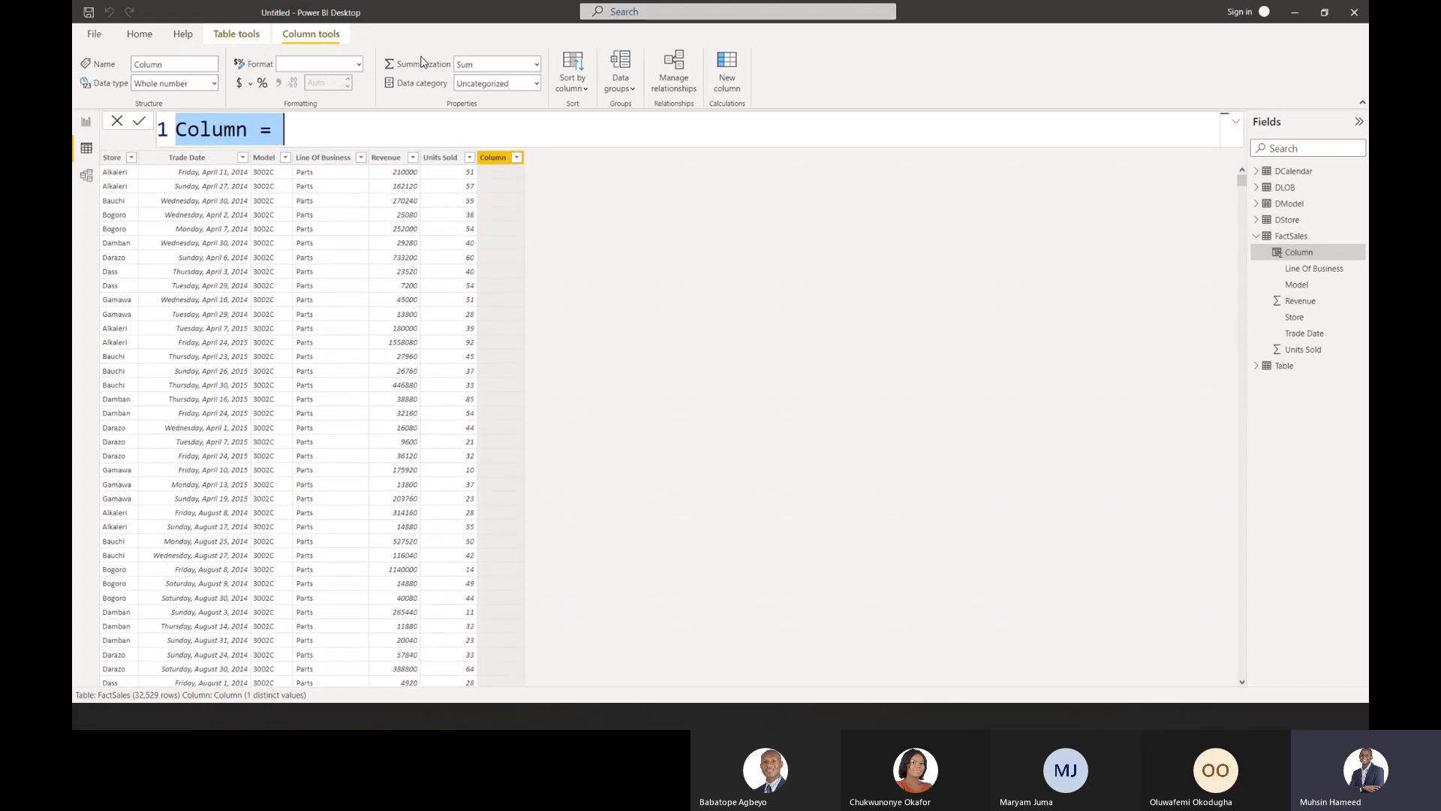
pyautogui.hotkey('ctrl', '+')
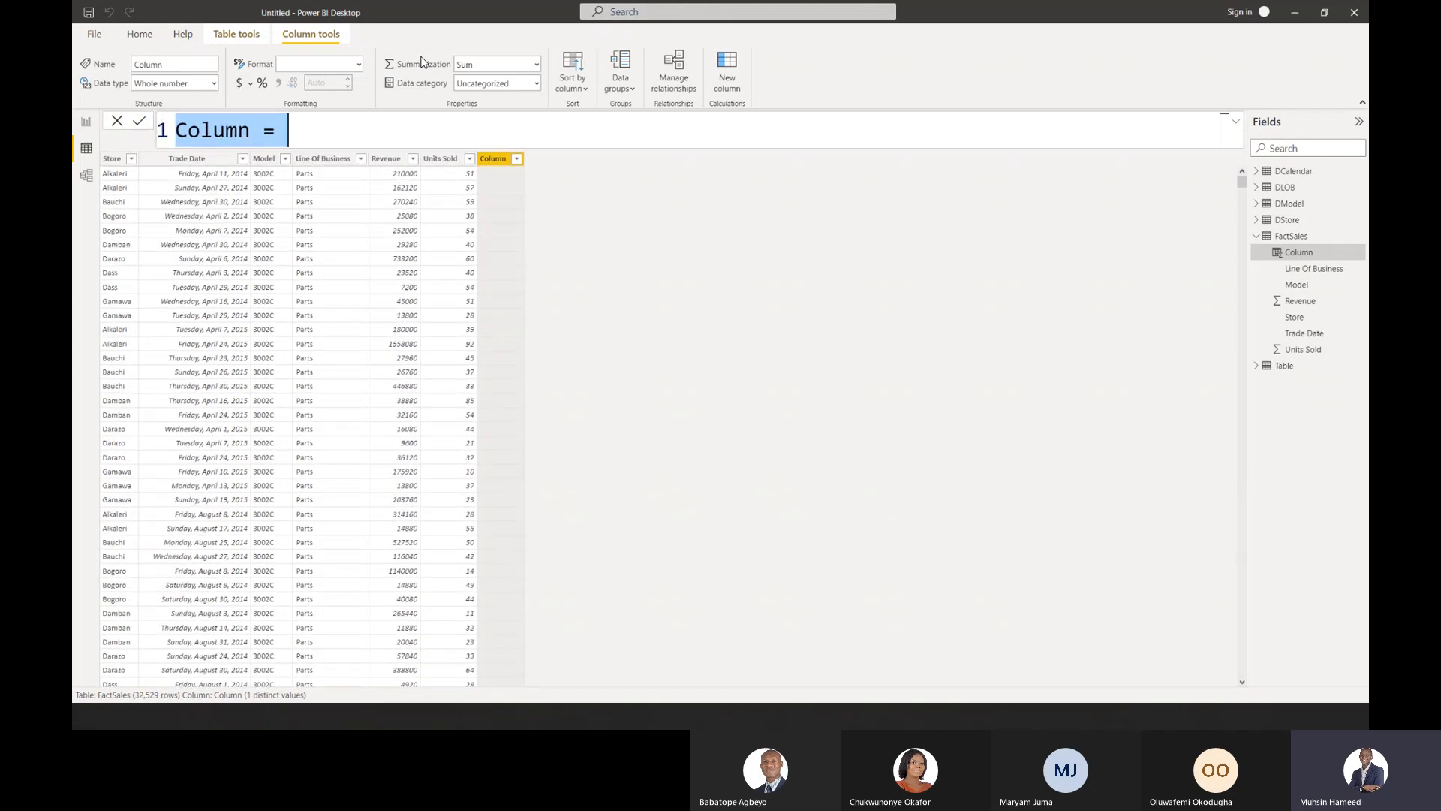
# Name the new calculated column in FactSales Unit Price.
pyautogui.click(249, 131)
pyautogui.moveTo(249, 135); pyautogui.dragTo(175, 139)
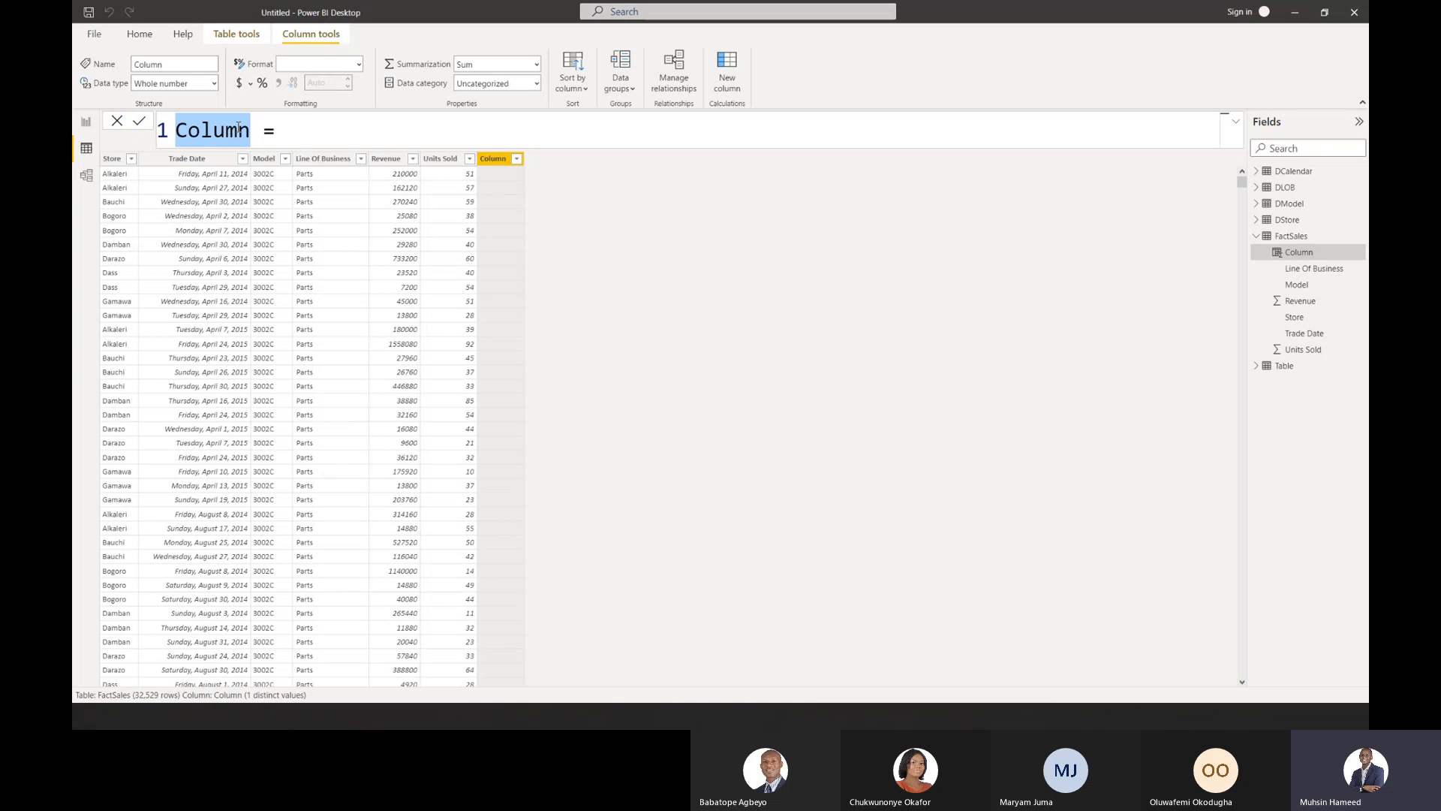
pyautogui.write('Unit ')
pyautogui.write('Price')
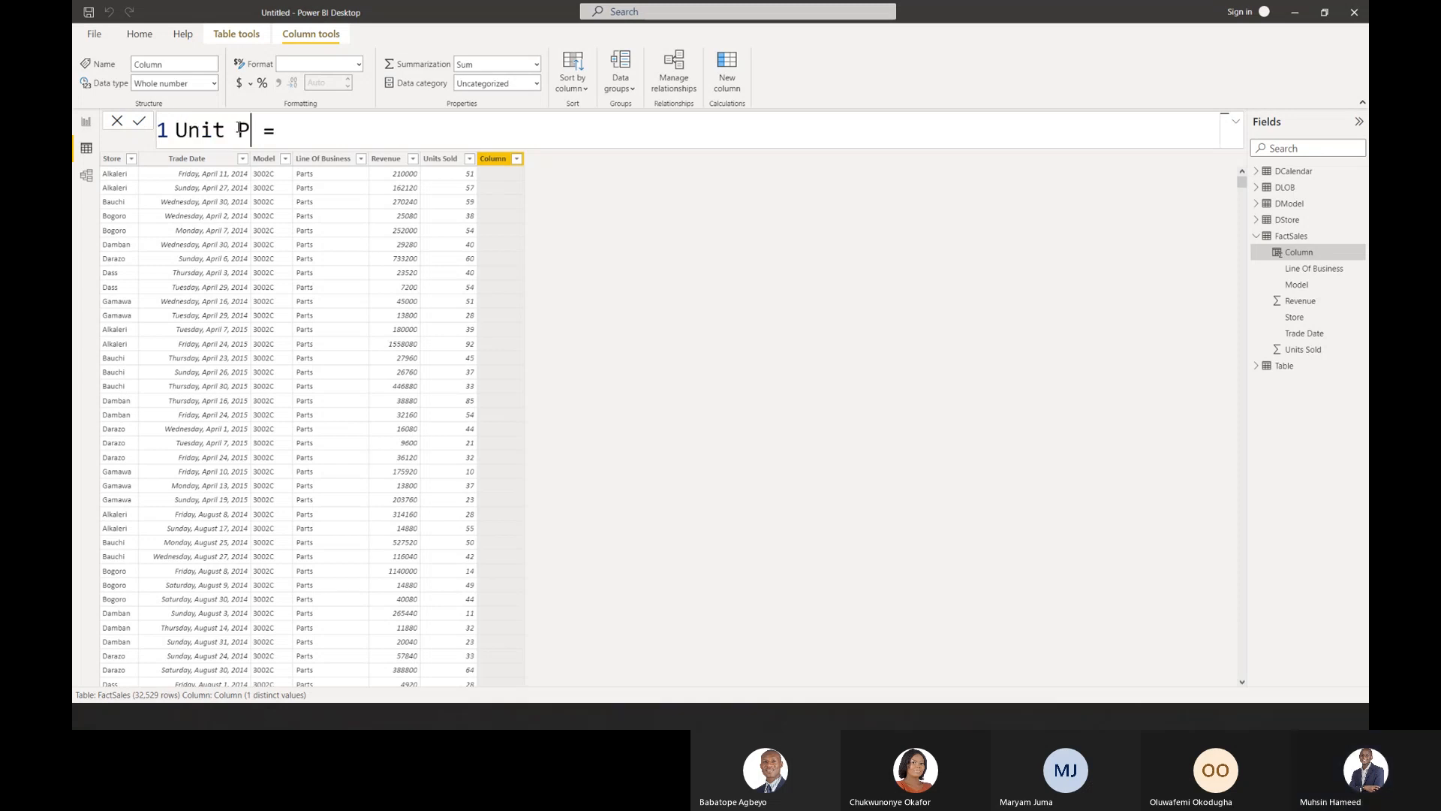
# Define Unit Price as FactSales[Revenue ]/FactSales[Units Sold ] and commit the formula.
pyautogui.click(346, 134)
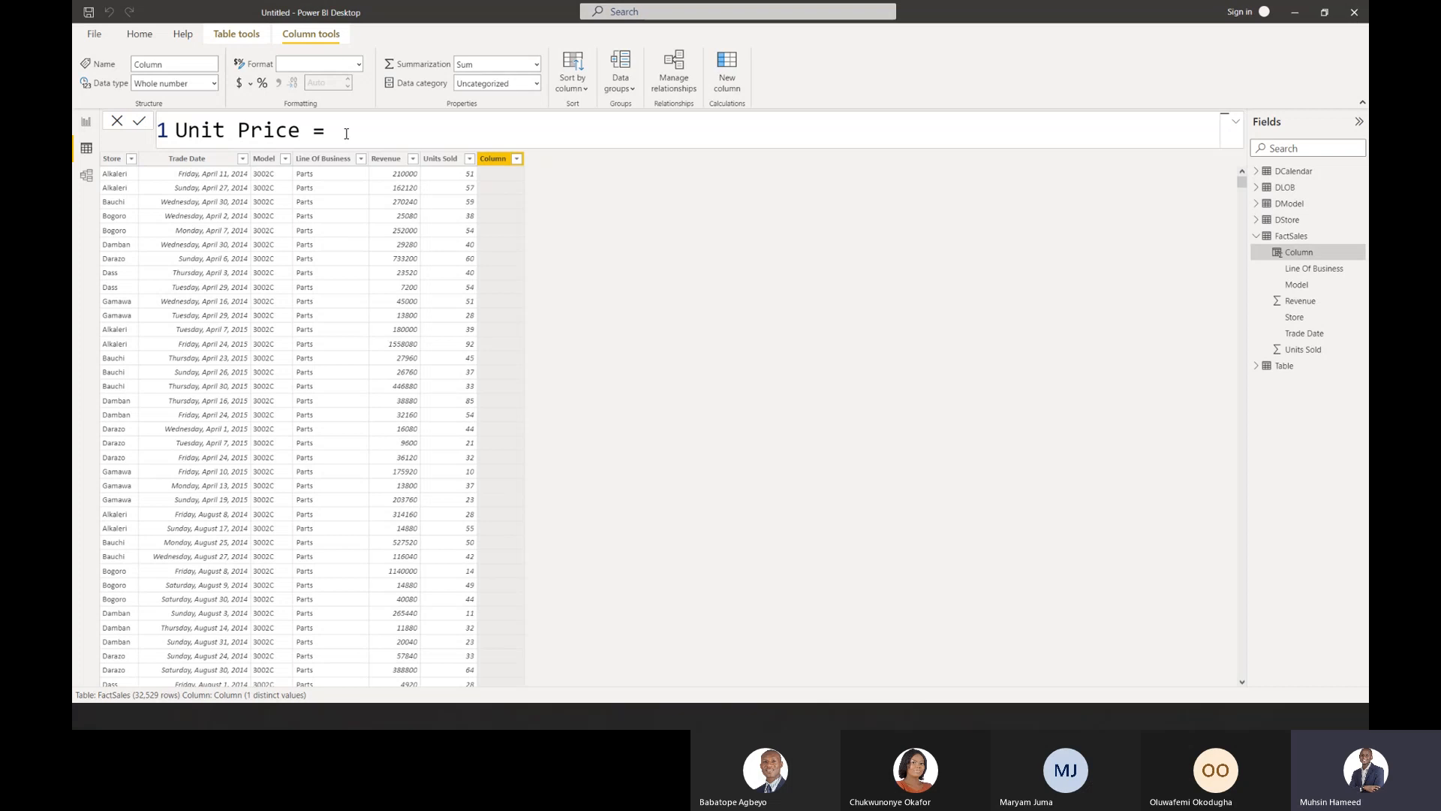
pyautogui.write('Rev')
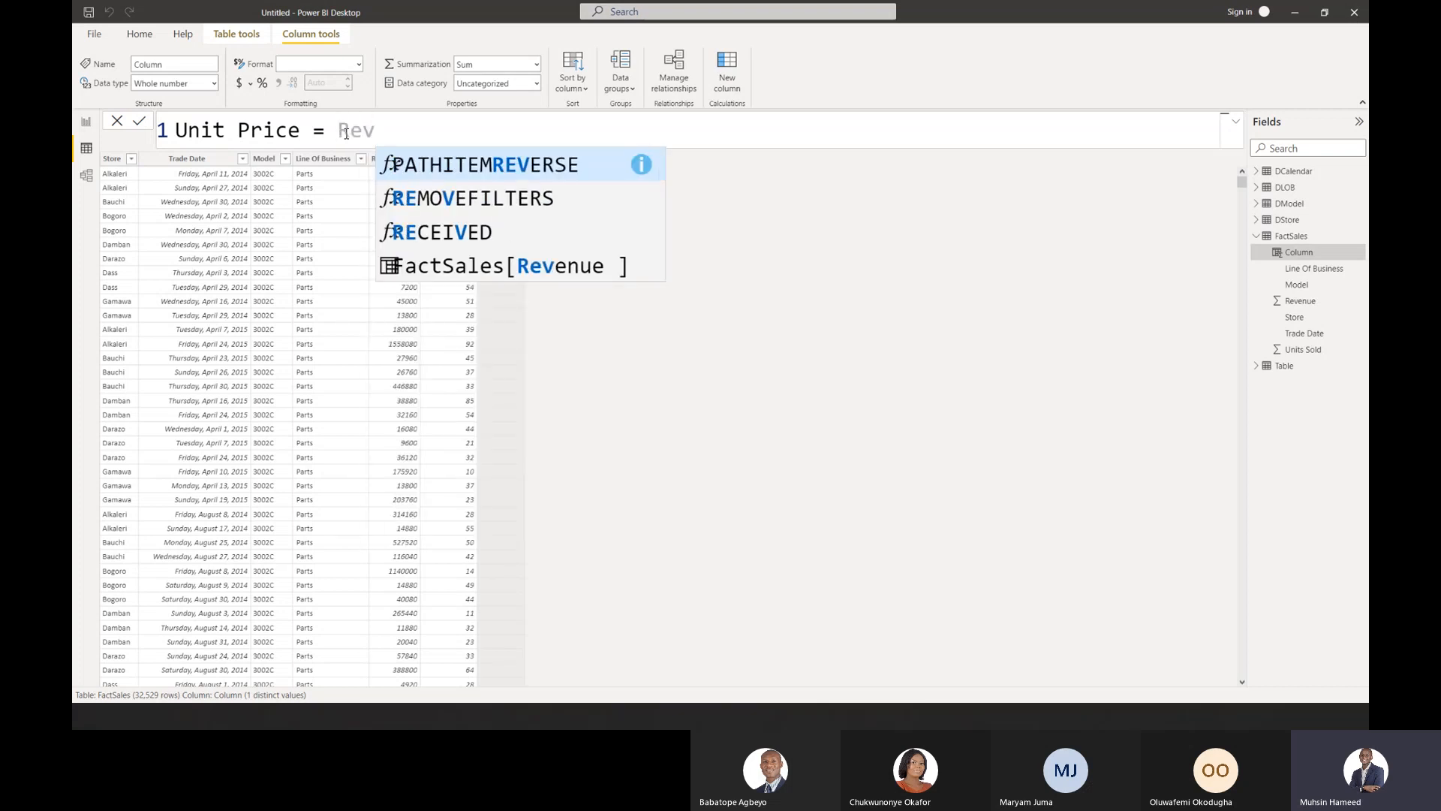
pyautogui.press('Down')
pyautogui.press('Down')
pyautogui.press('Down')
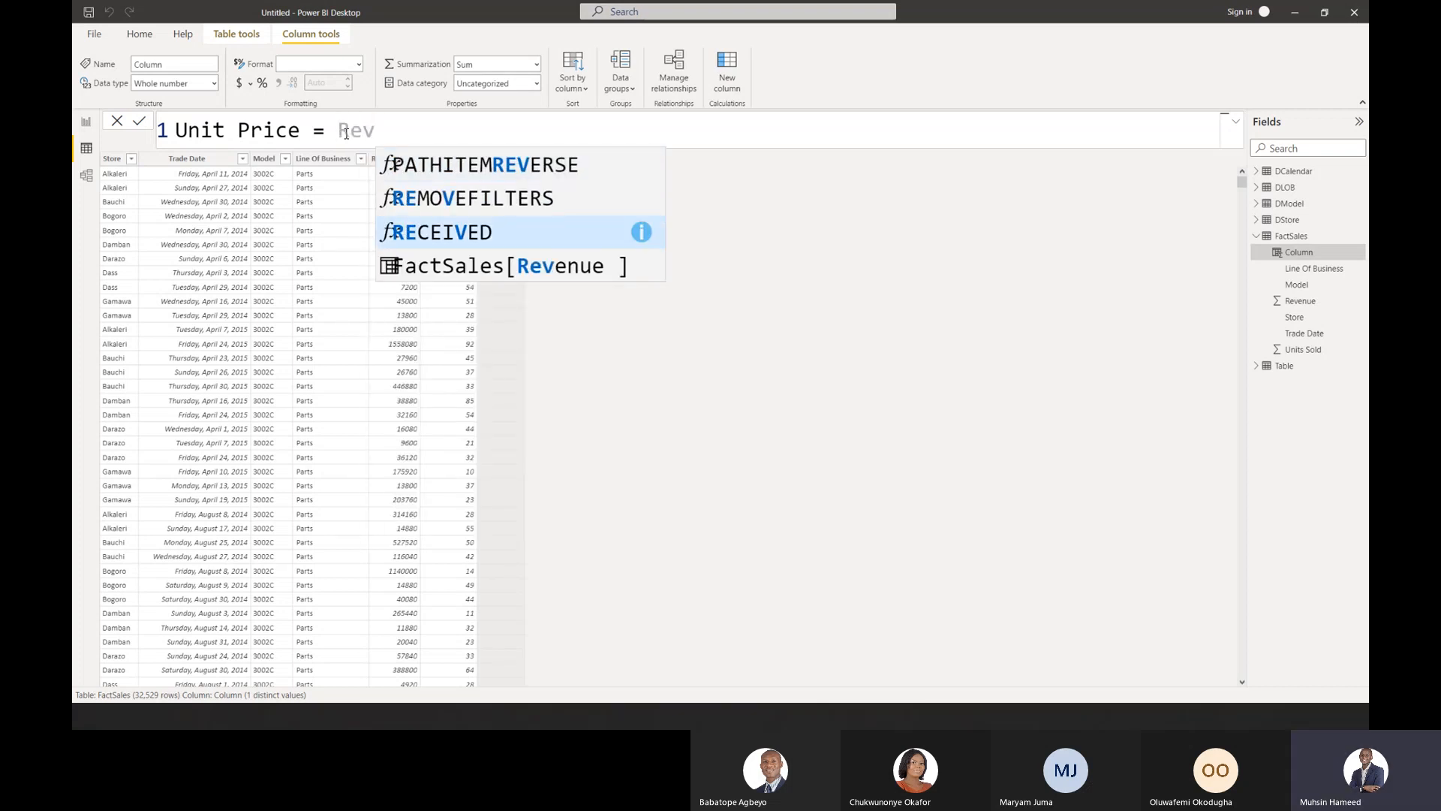
pyautogui.press('Tab')
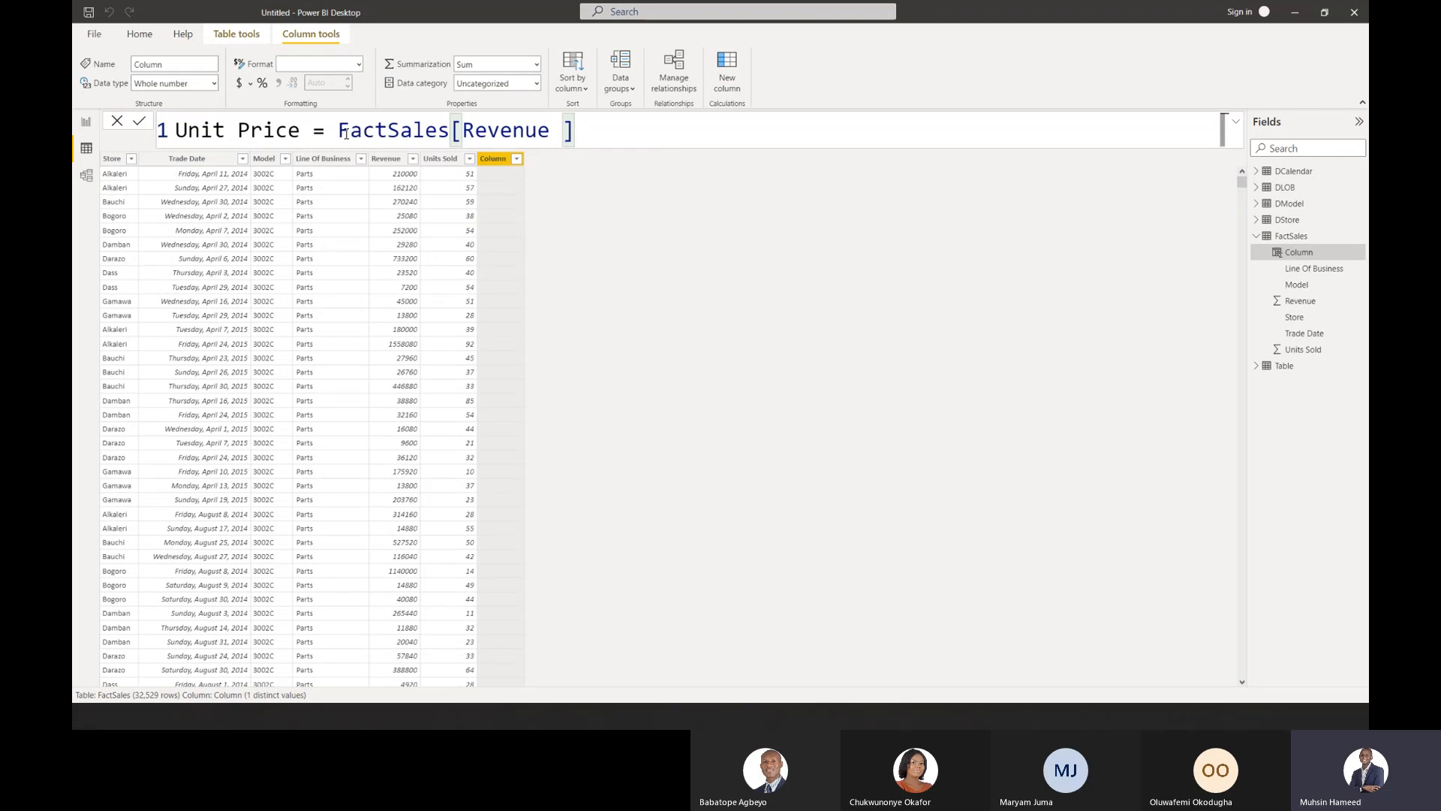
pyautogui.write('/')
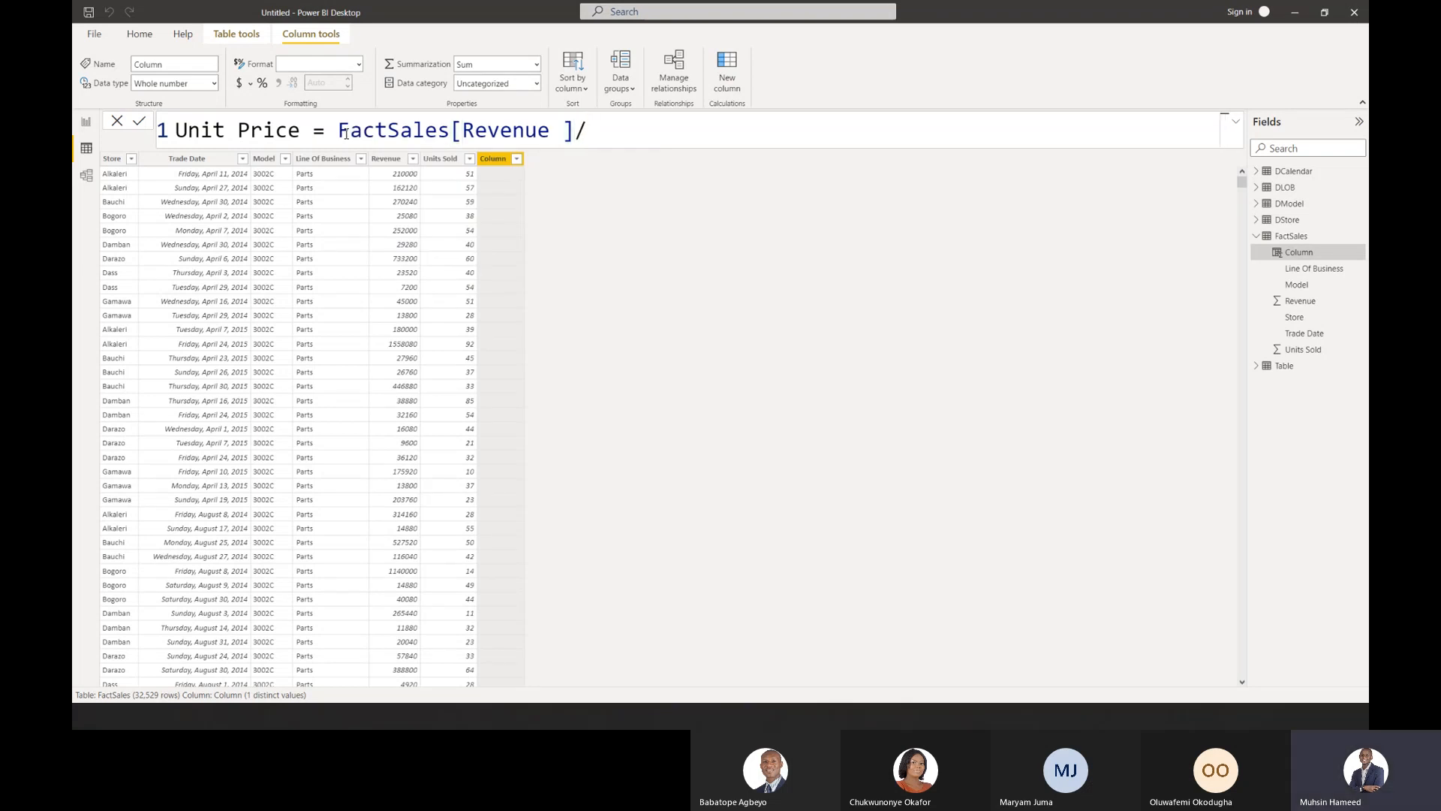
pyautogui.write('unit')
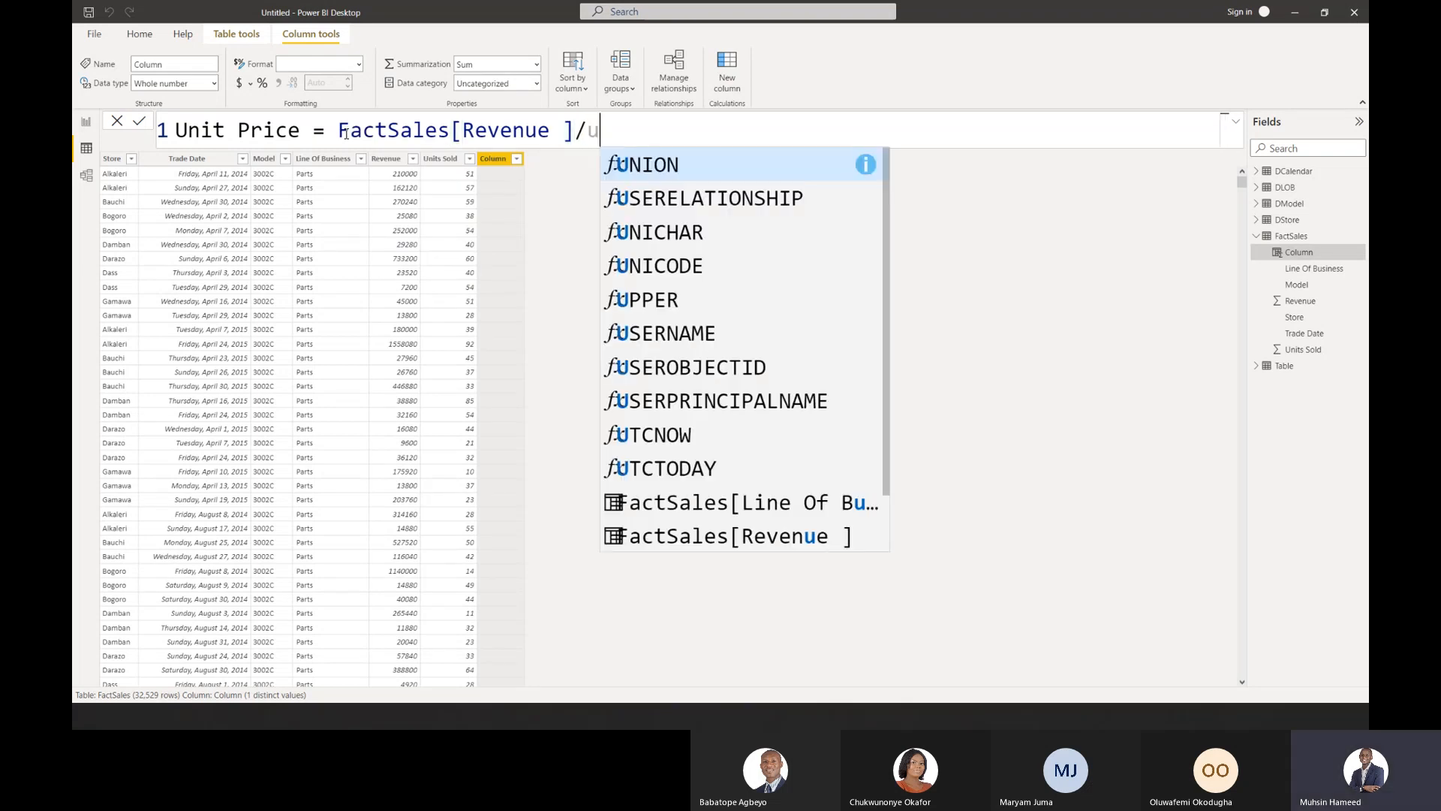
pyautogui.press('Tab')
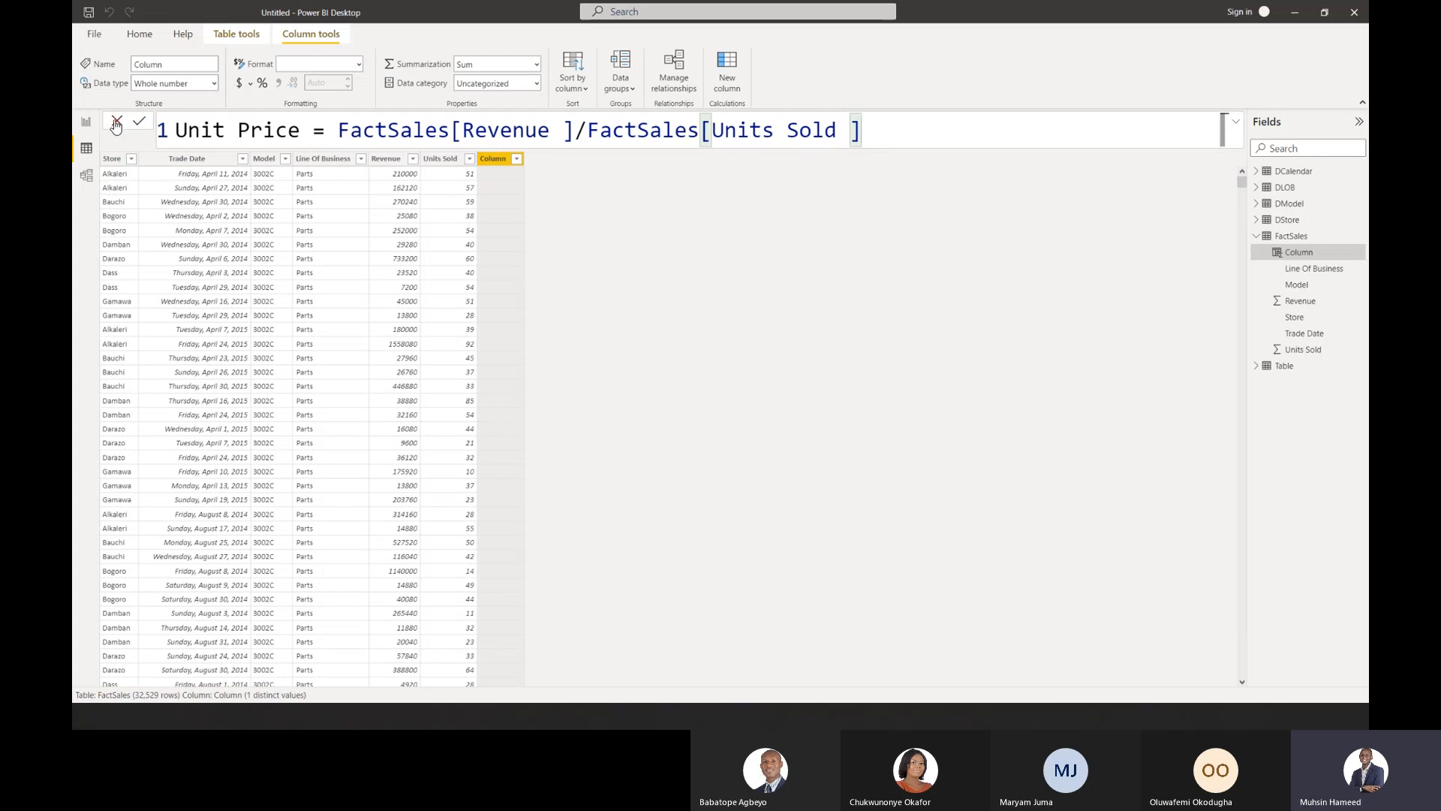
pyautogui.click(138, 123)
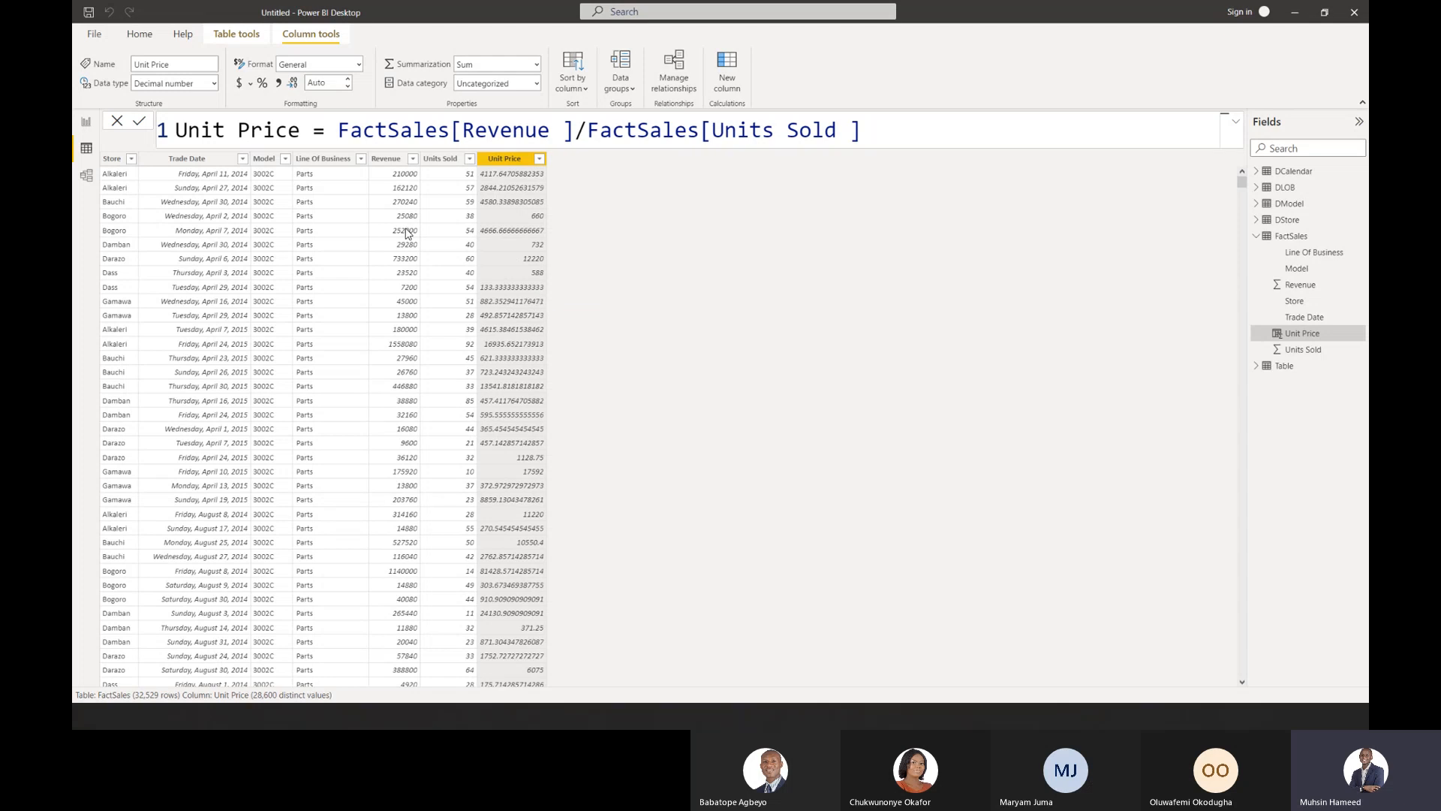
# Add a card visual showing Unit Price below the Revenue by Line of Business chart on the report page.
pyautogui.click(87, 128)
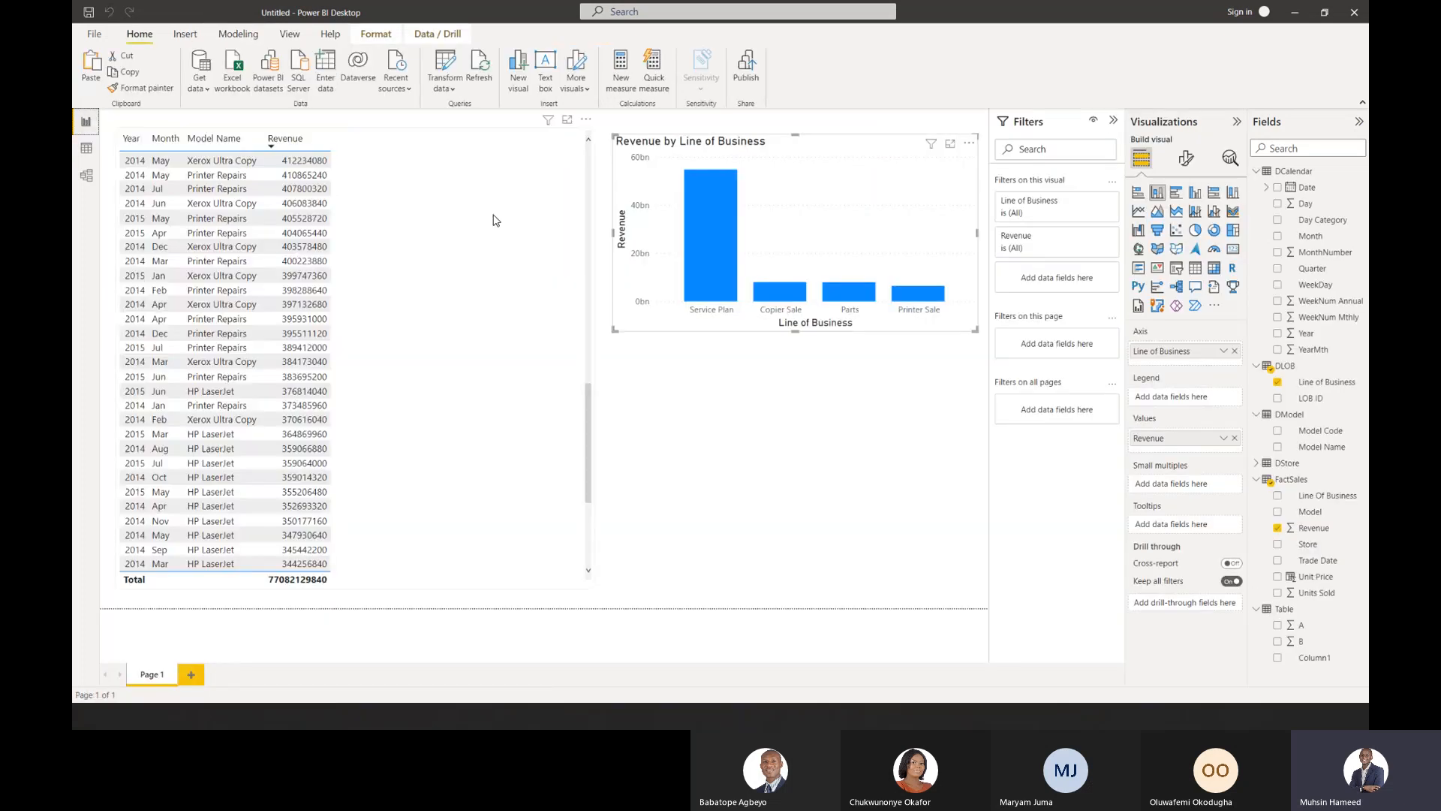
pyautogui.click(645, 399)
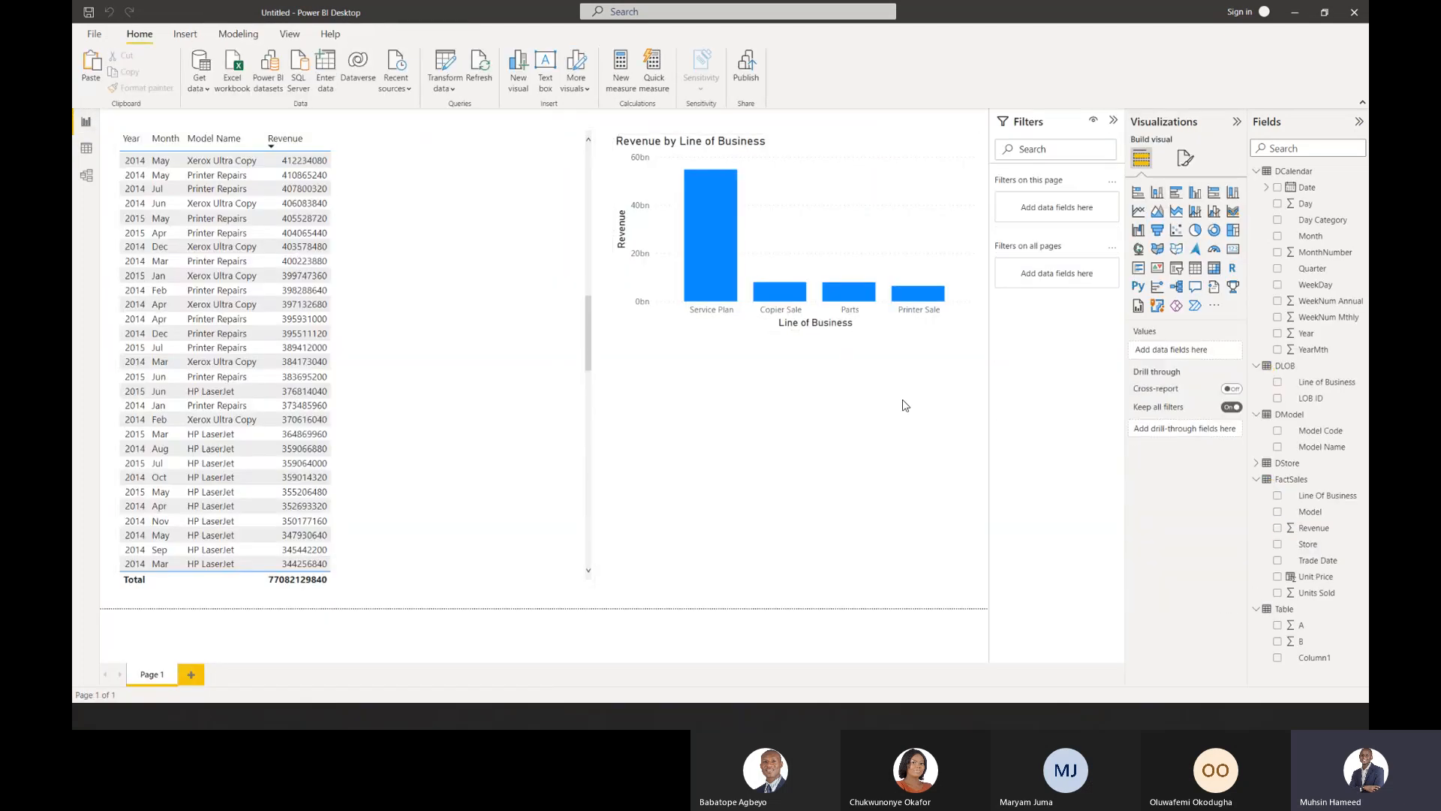
pyautogui.click(1232, 249)
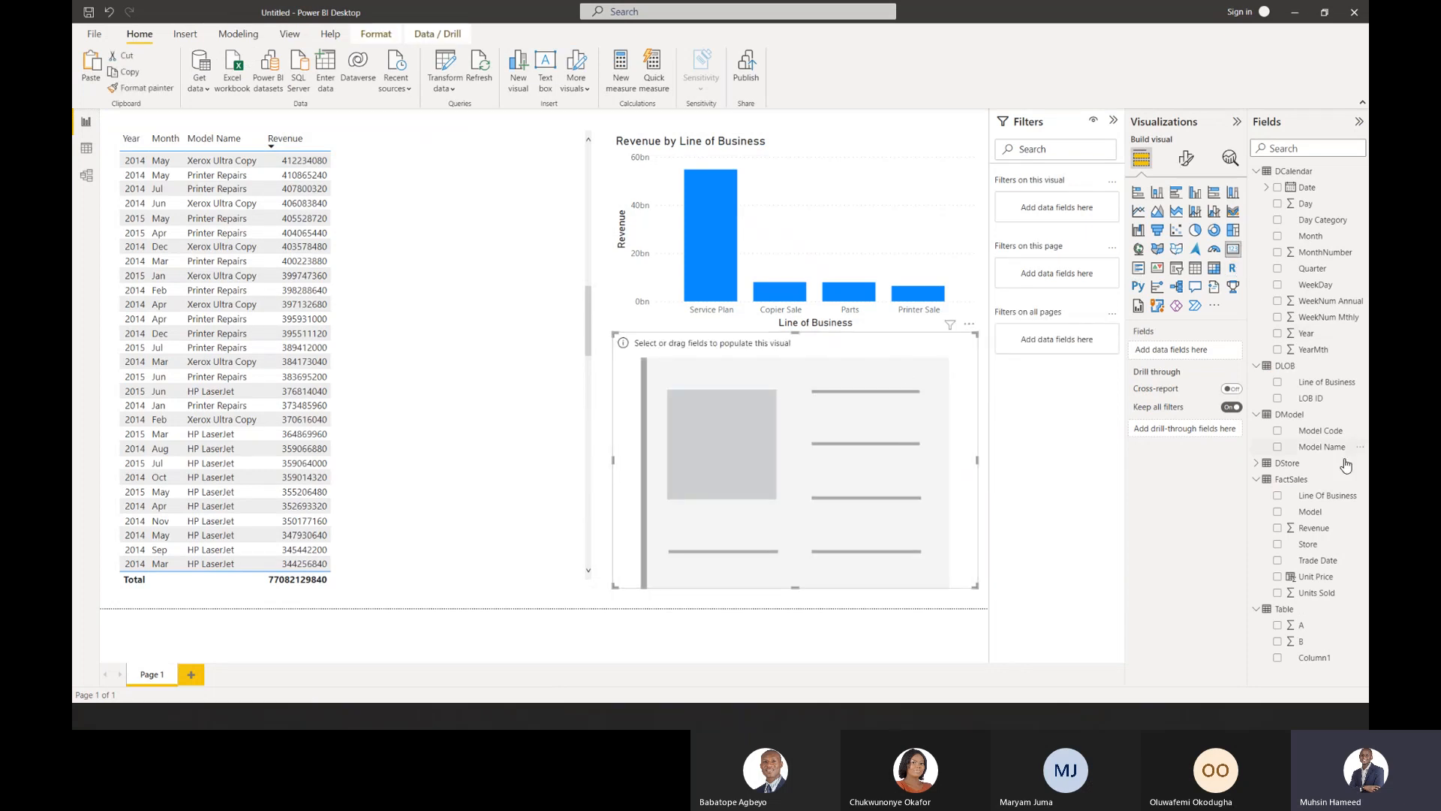
pyautogui.click(1278, 577)
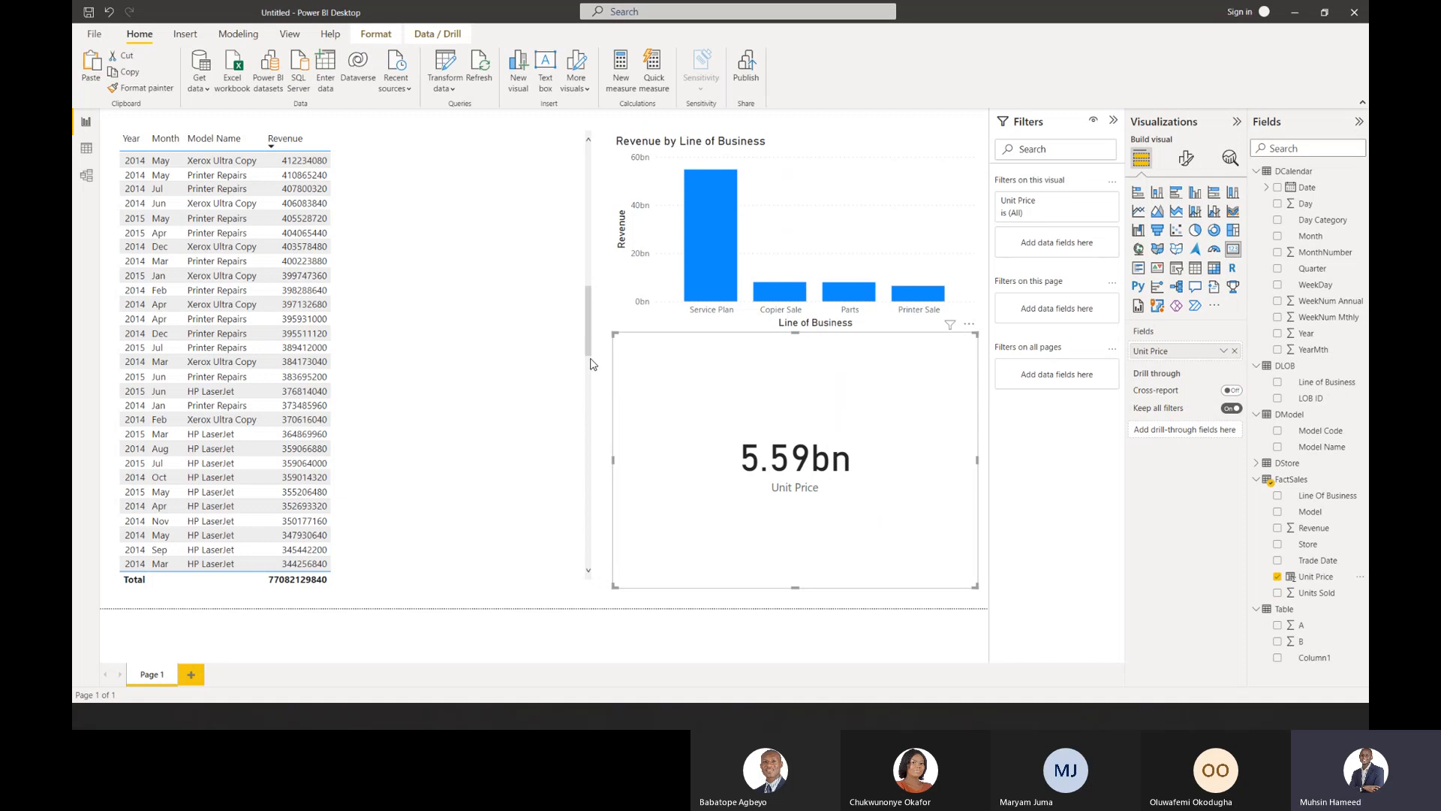
# Review the complete Unit Price formula in the FactSales data view.
pyautogui.click(87, 149)
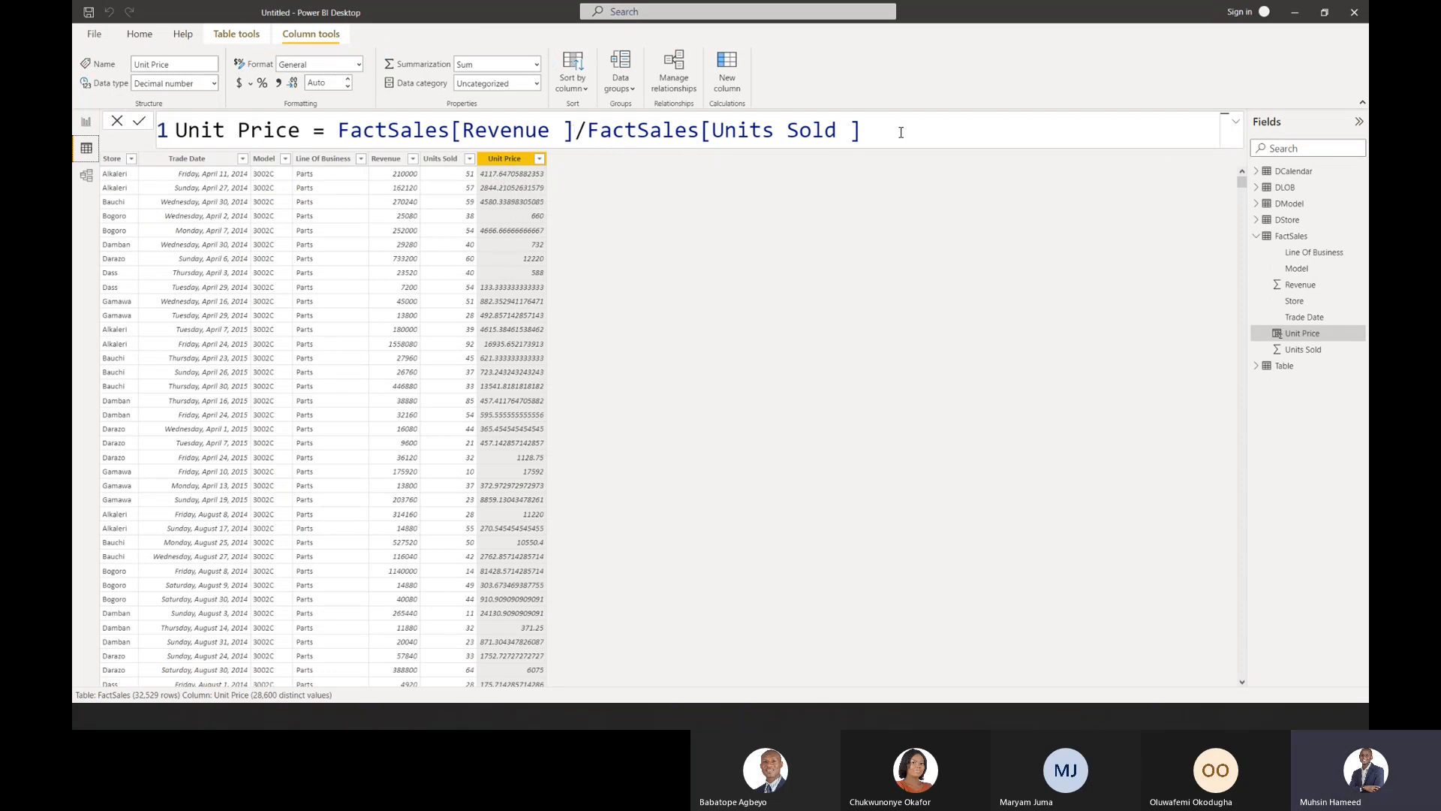
pyautogui.moveTo(901, 132); pyautogui.dragTo(176, 132)
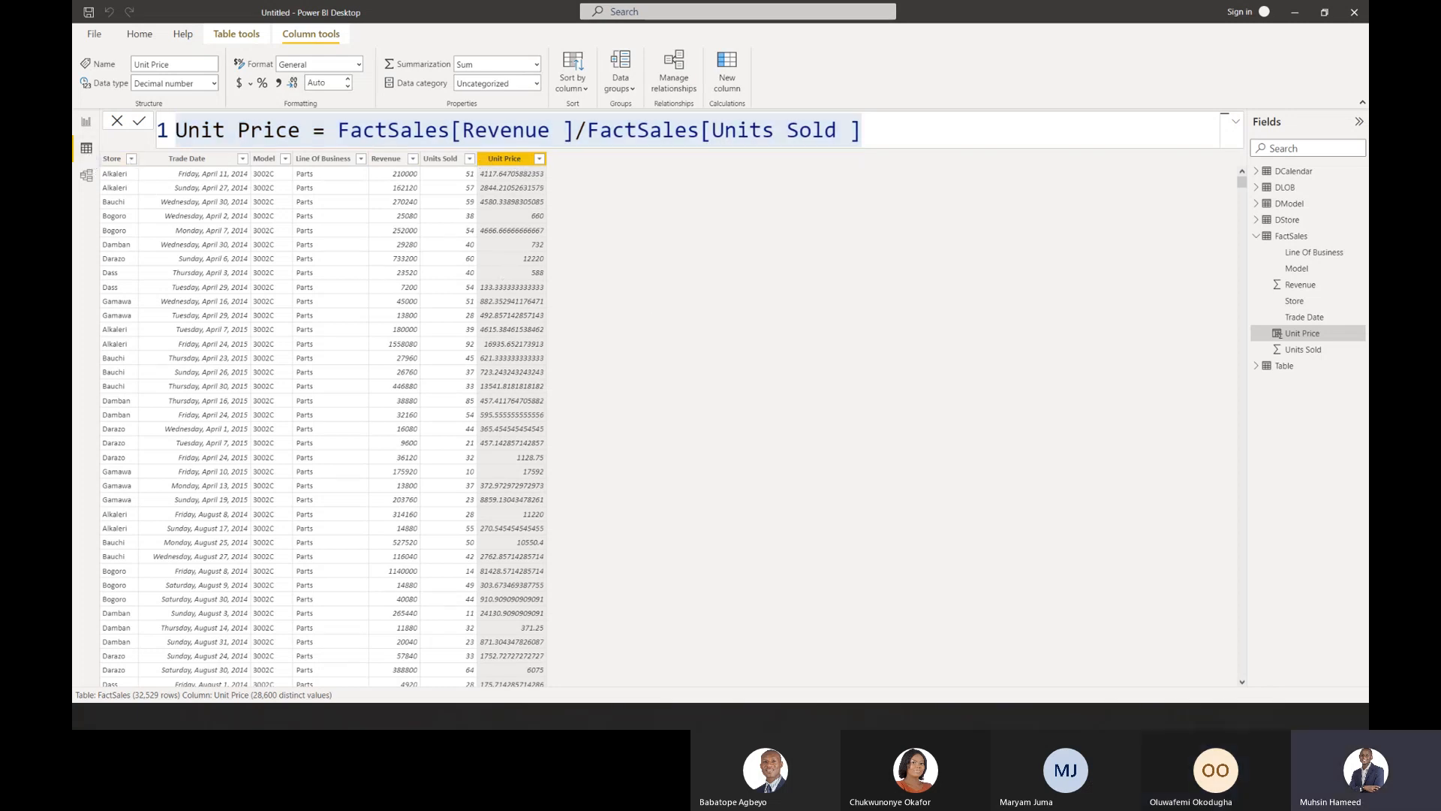
# Remove Unit Price from the card on the report page and add the field back to it.
pyautogui.click(88, 122)
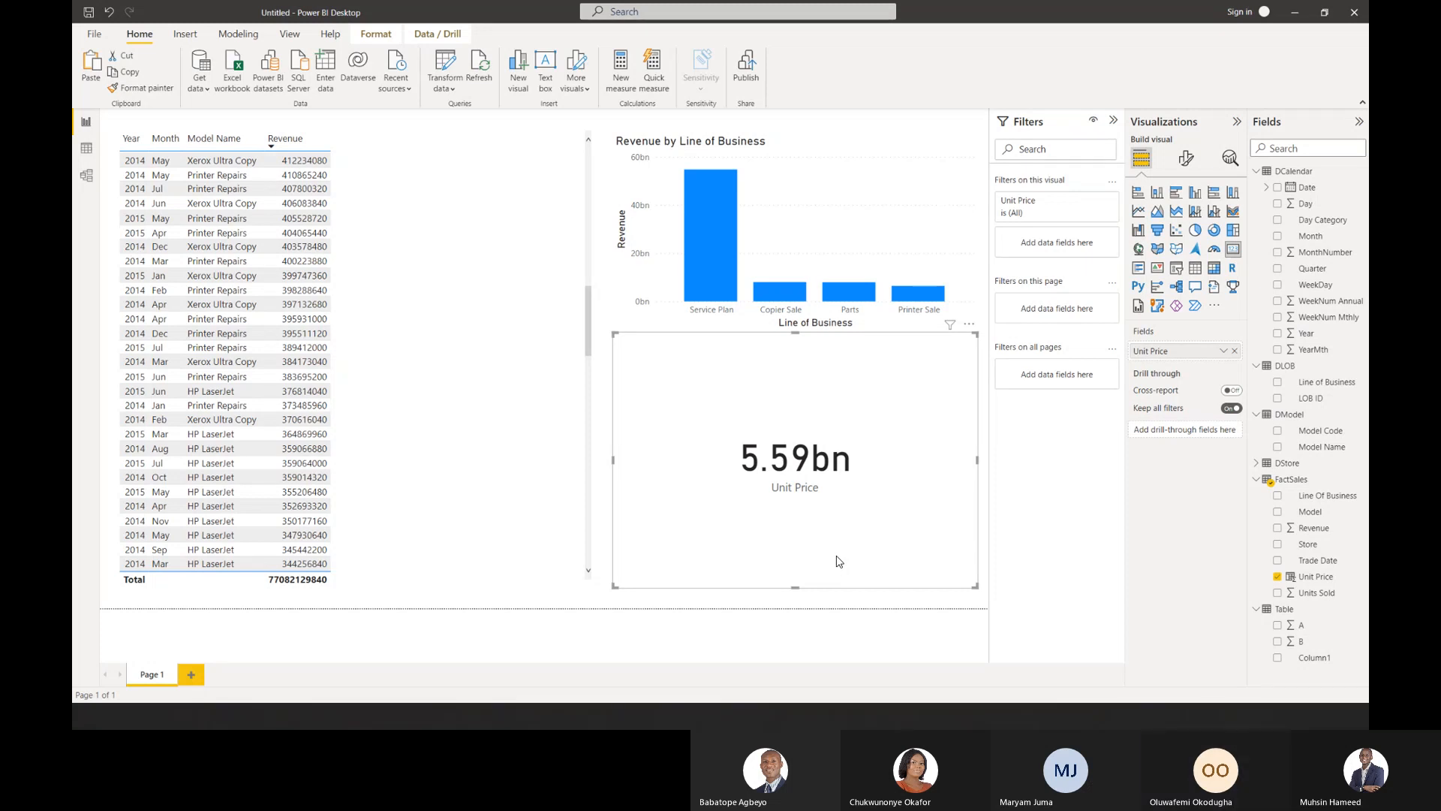
pyautogui.press('Delete')
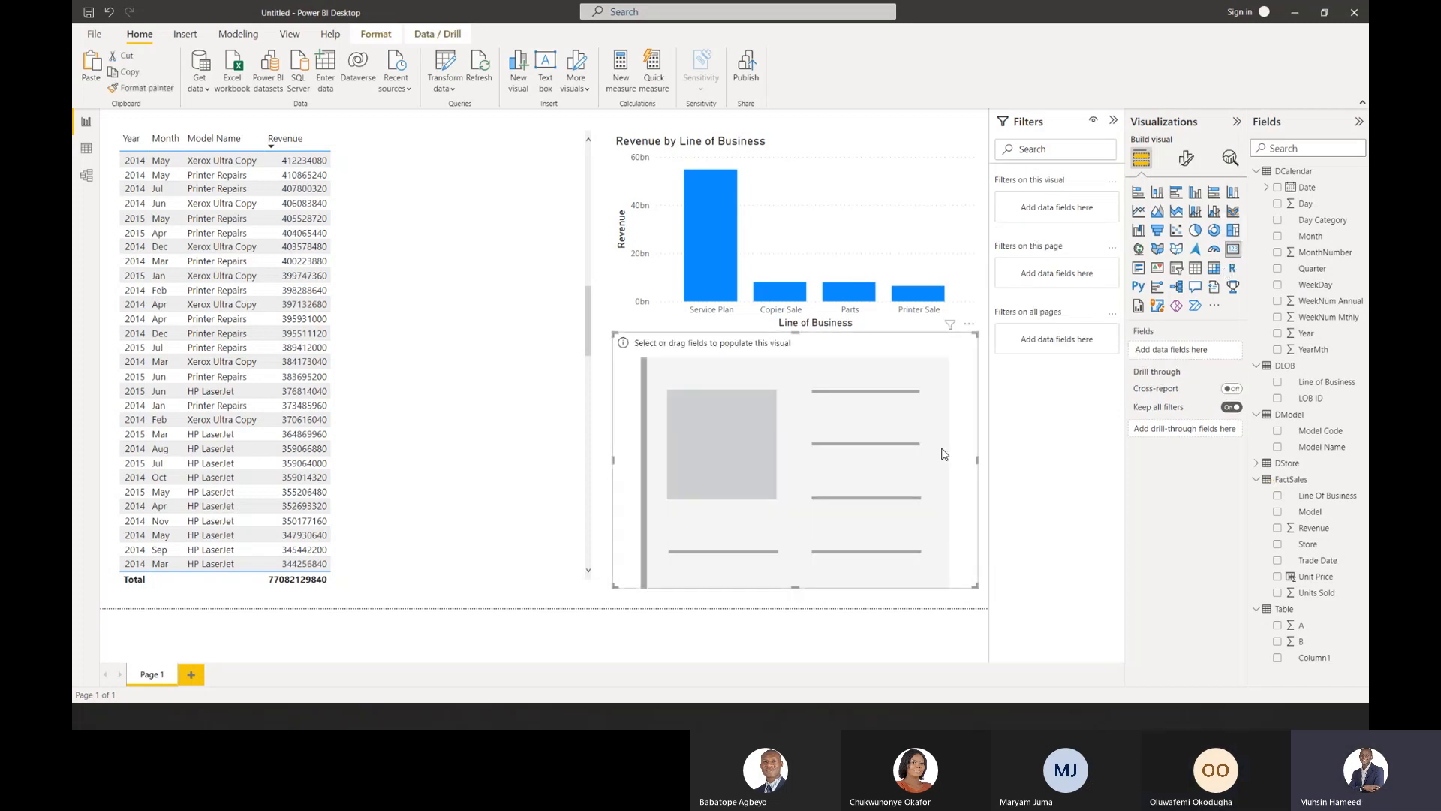
pyautogui.click(1277, 577)
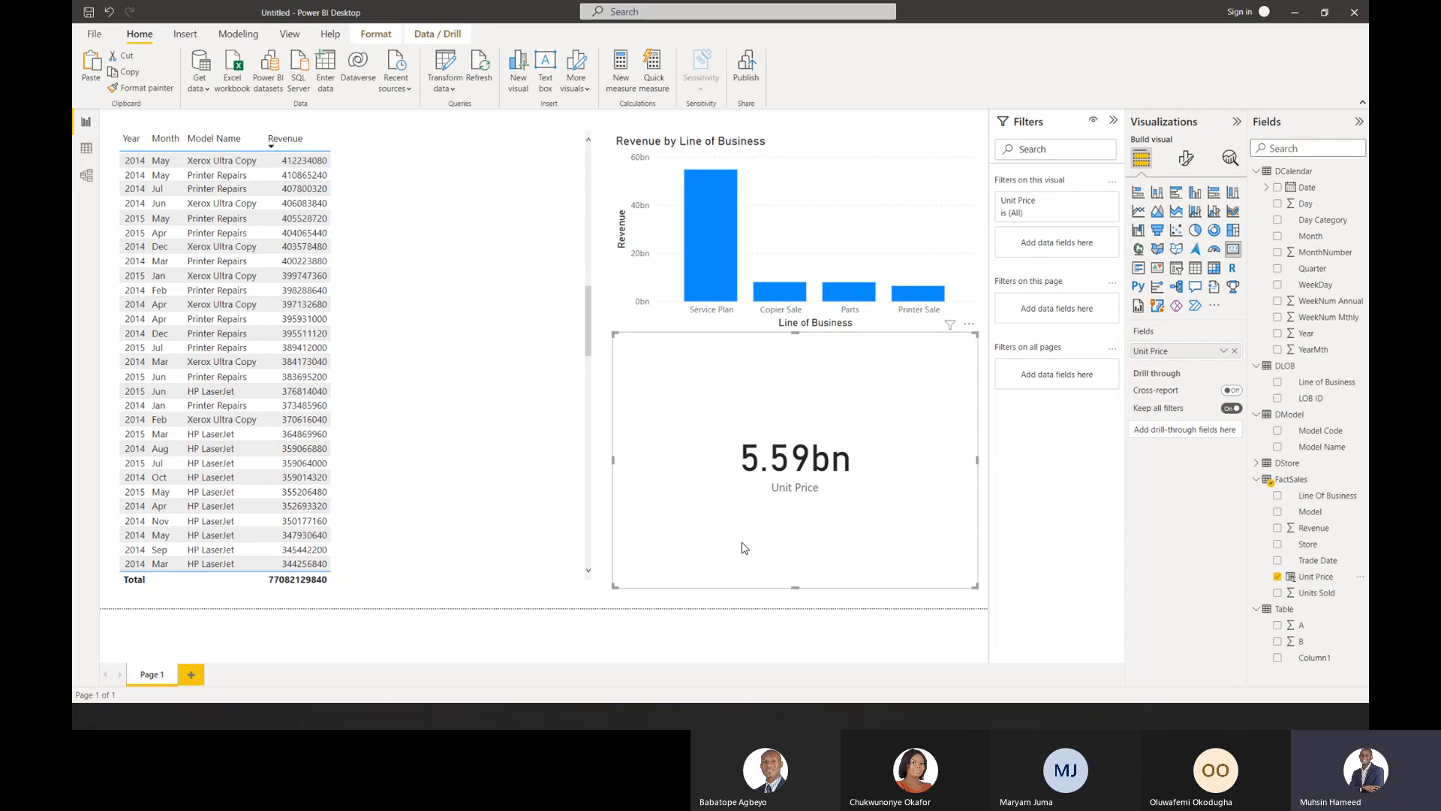
# Filter the FactSales rows in the data view to only the Parts line of business.
pyautogui.click(88, 150)
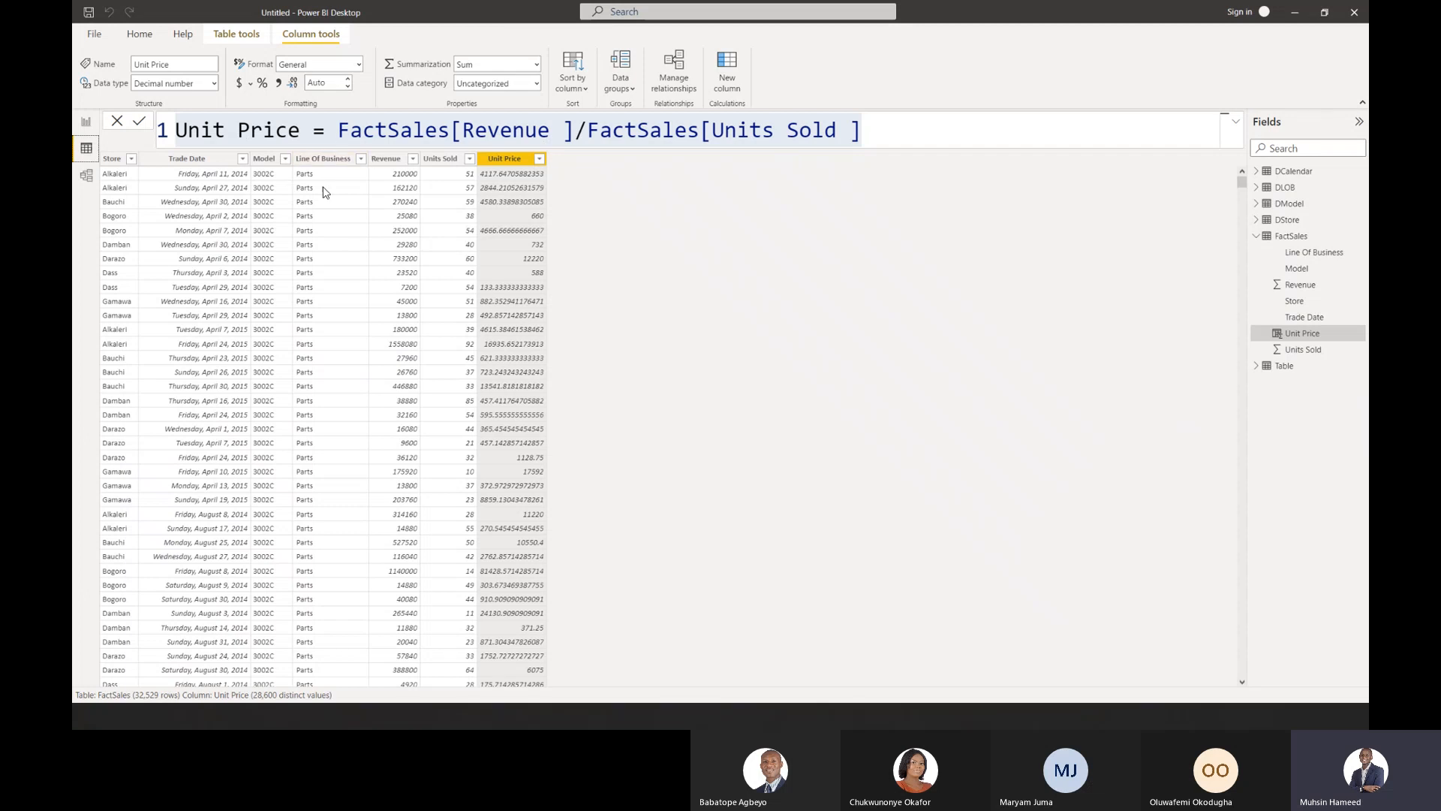
pyautogui.click(361, 159)
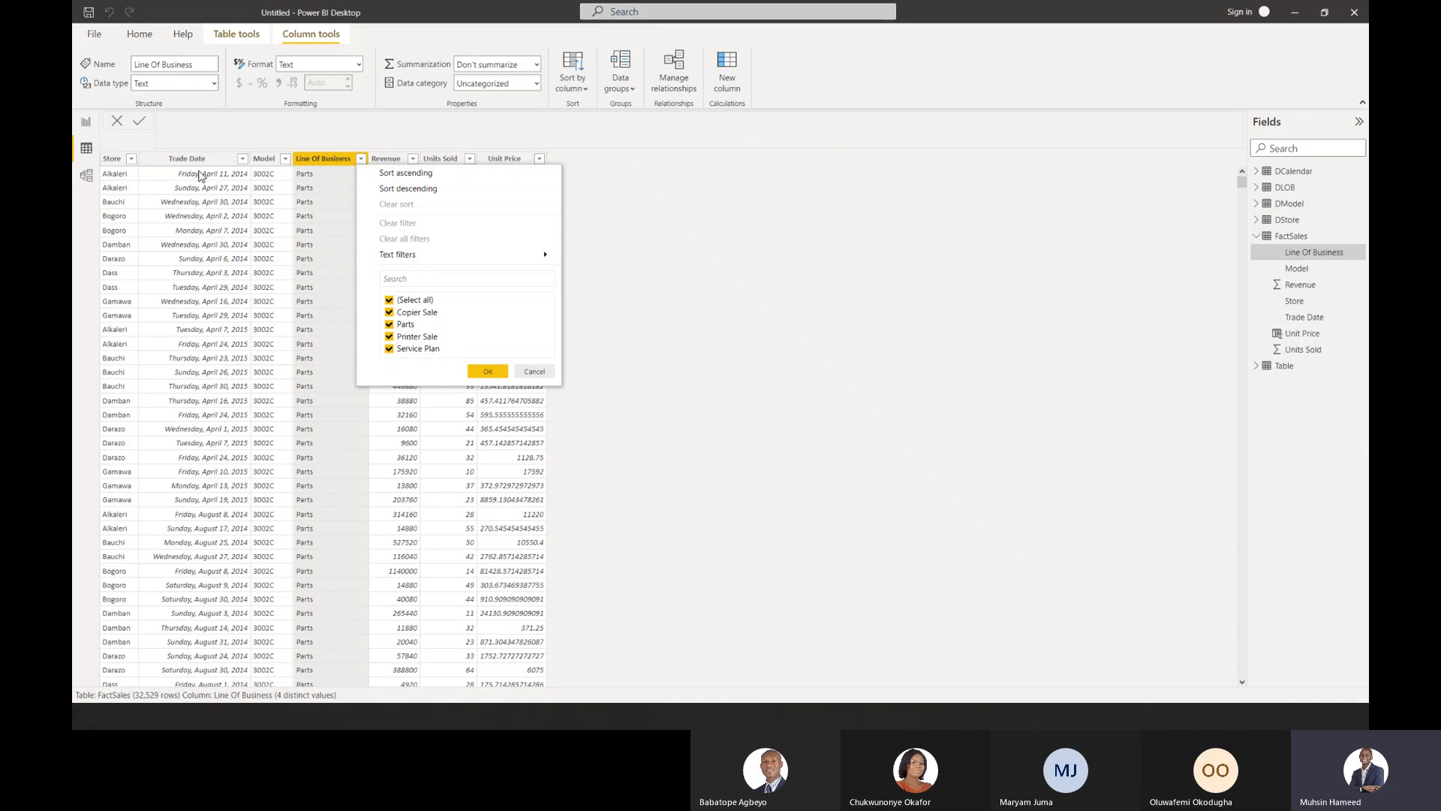
pyautogui.click(415, 300)
pyautogui.click(390, 324)
pyautogui.click(489, 371)
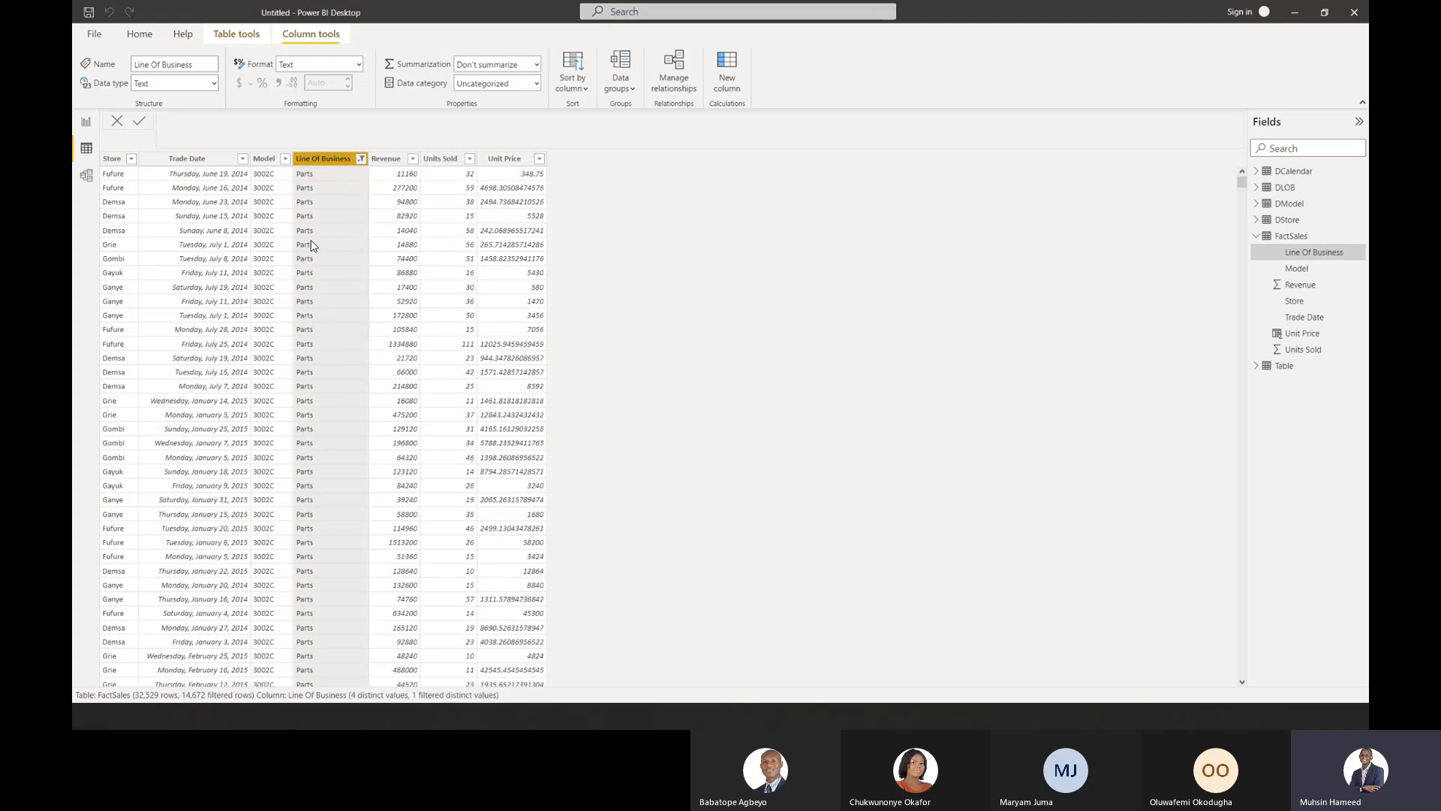
# Clear the Line Of Business filter so that all FactSales rows are listed.
pyautogui.click(362, 159)
pyautogui.click(426, 240)
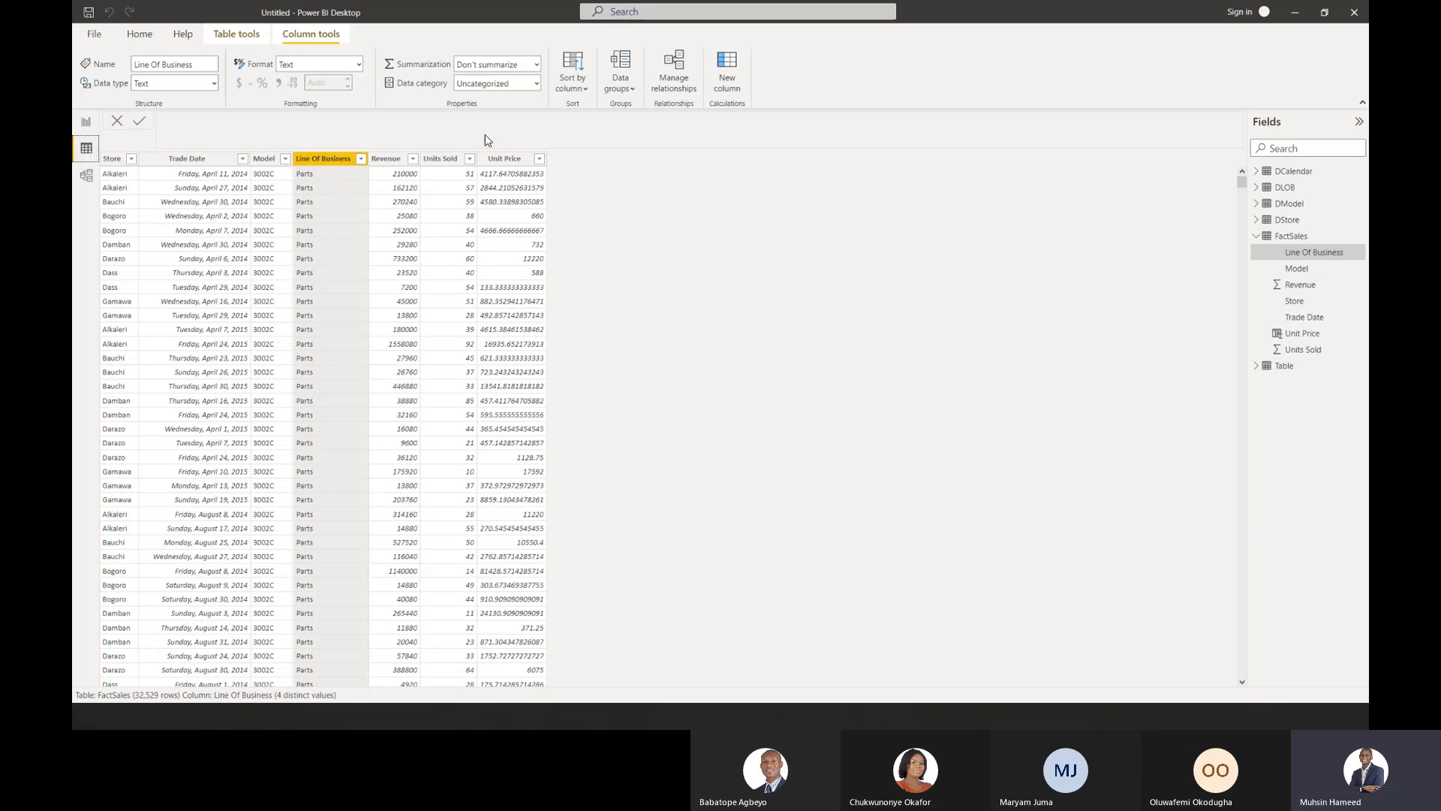
# Create a new calculated table named Parts Sales.
pyautogui.click(241, 33)
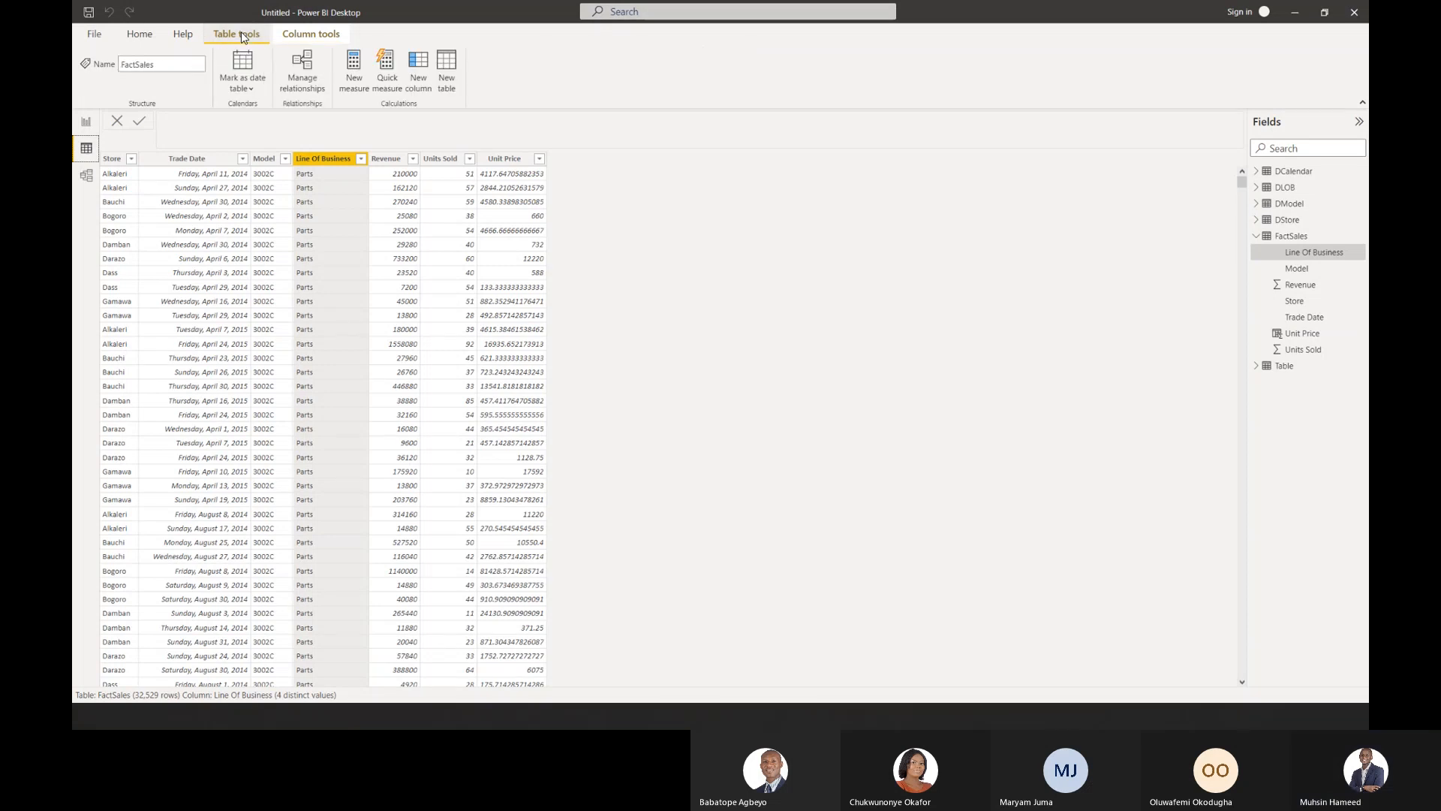
pyautogui.click(447, 80)
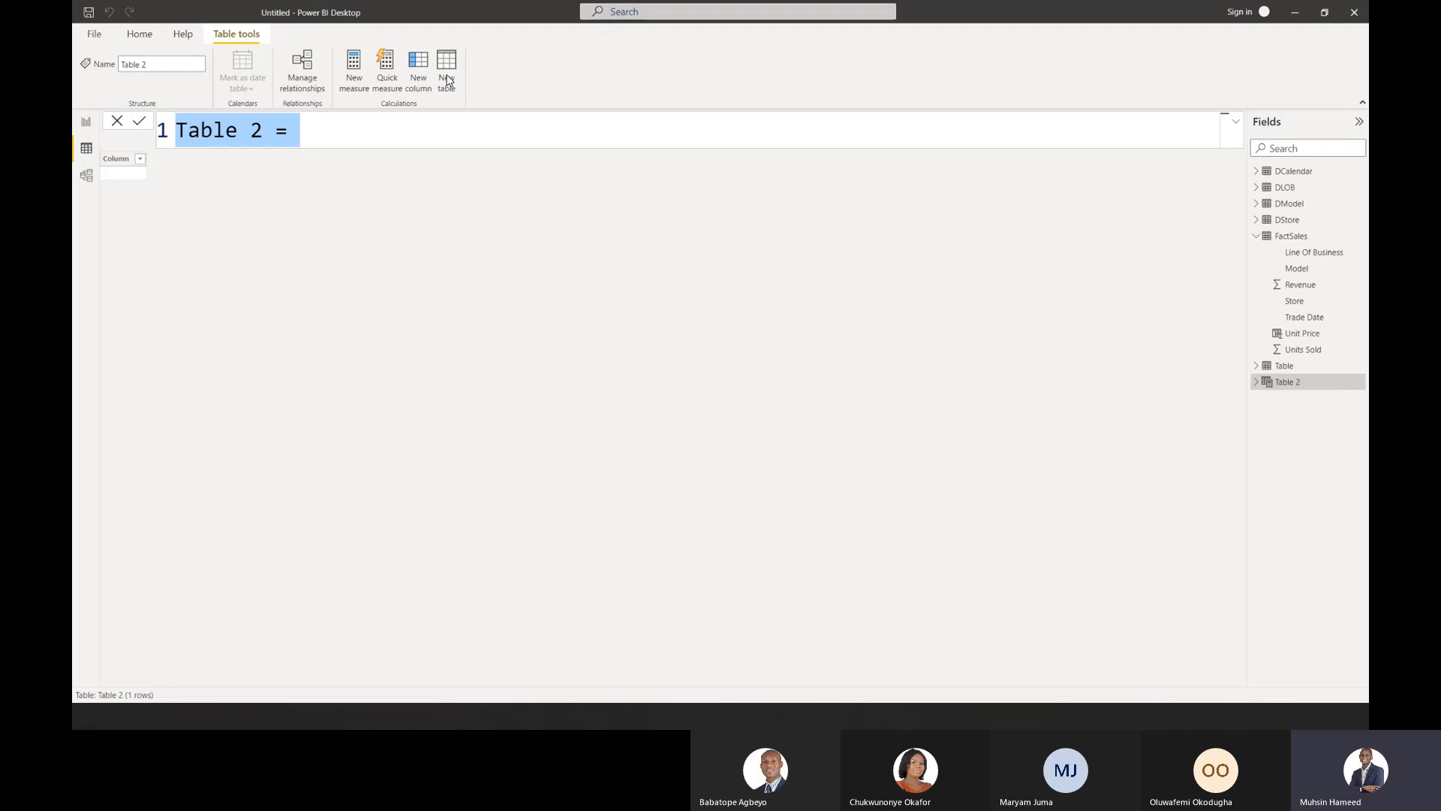
pyautogui.write('Par')
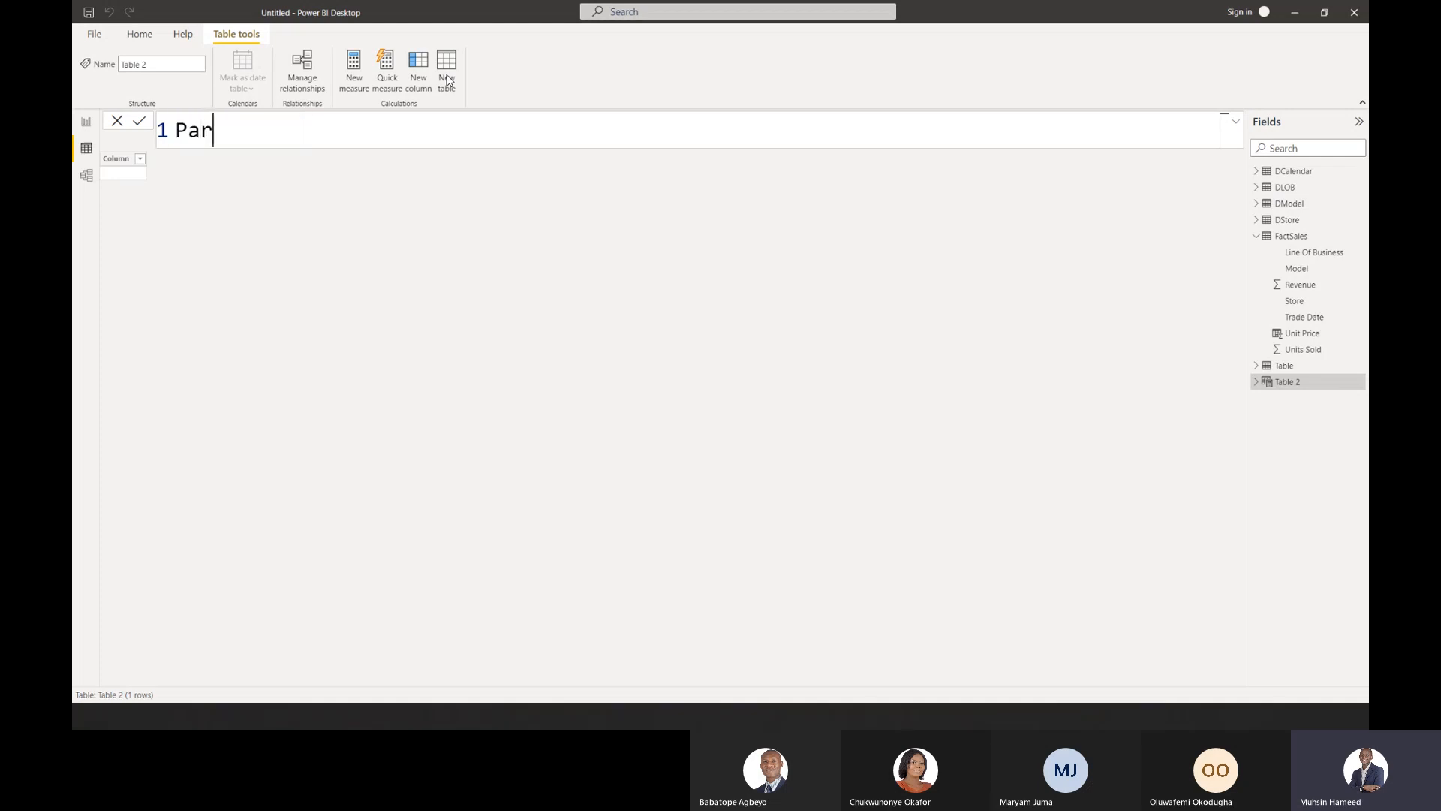
pyautogui.write('ts Sales')
pyautogui.write('=')
# Begin the Parts Sales formula with the FILTER function, using FactSales as its table argument.
pyautogui.write('fil')
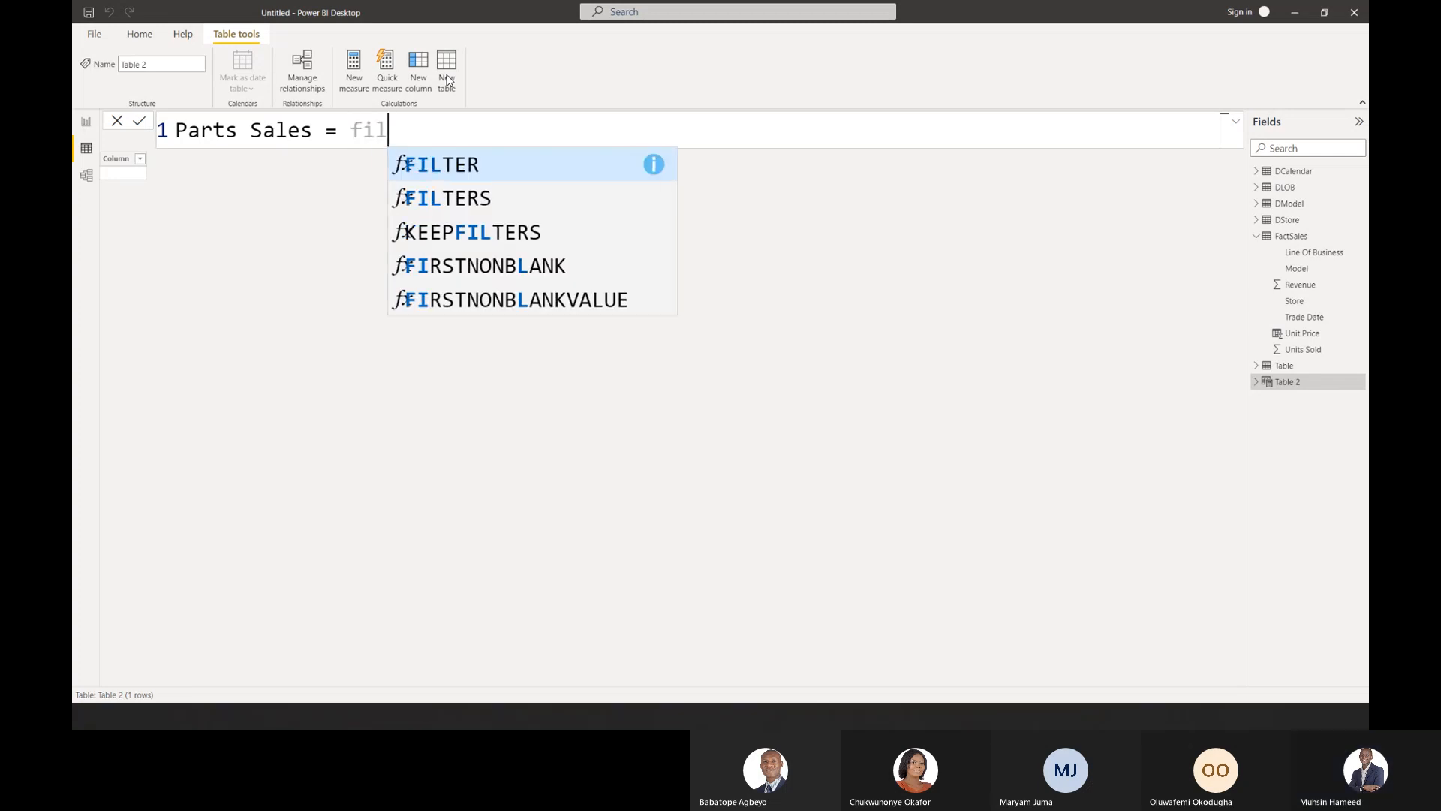
pyautogui.press('Tab')
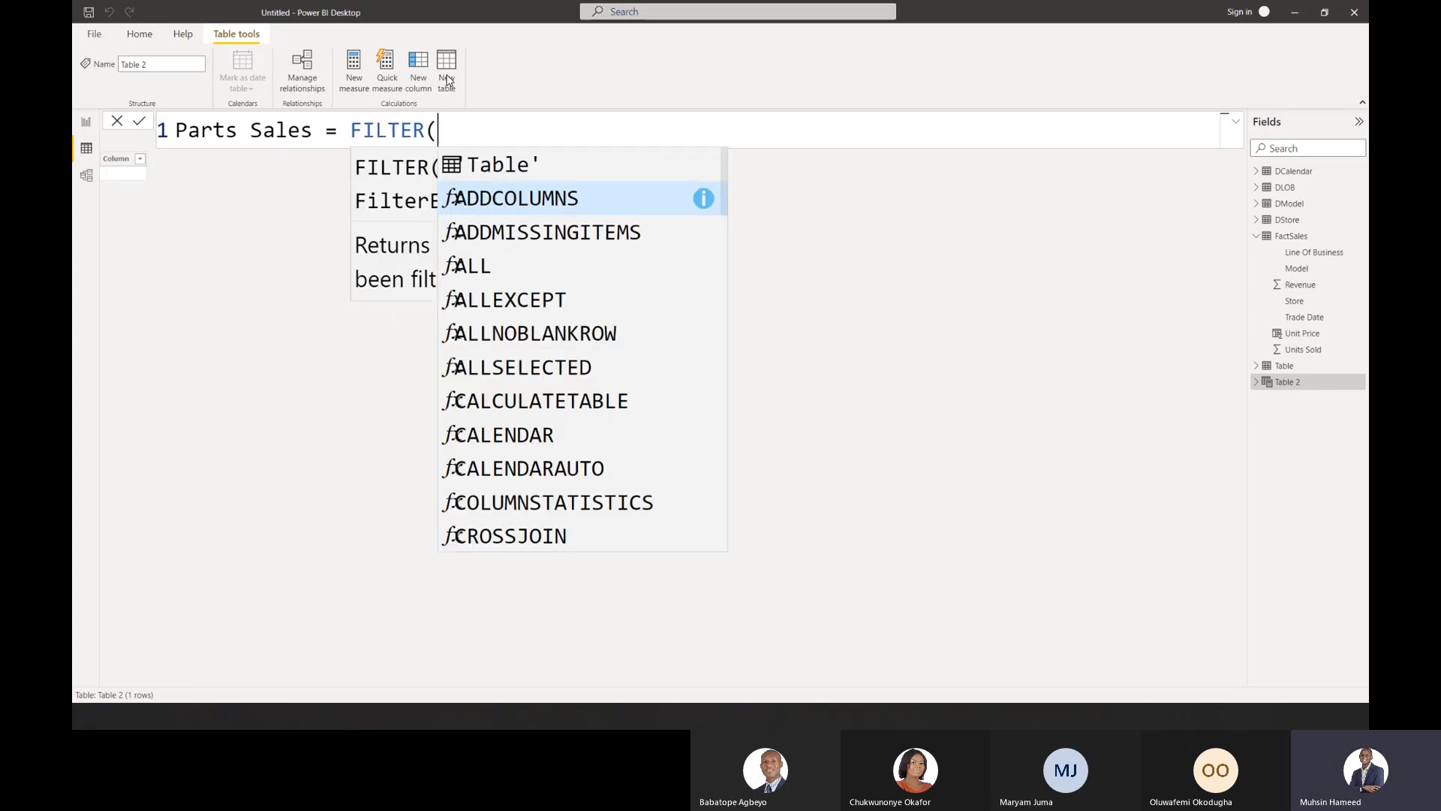
pyautogui.press('Escape')
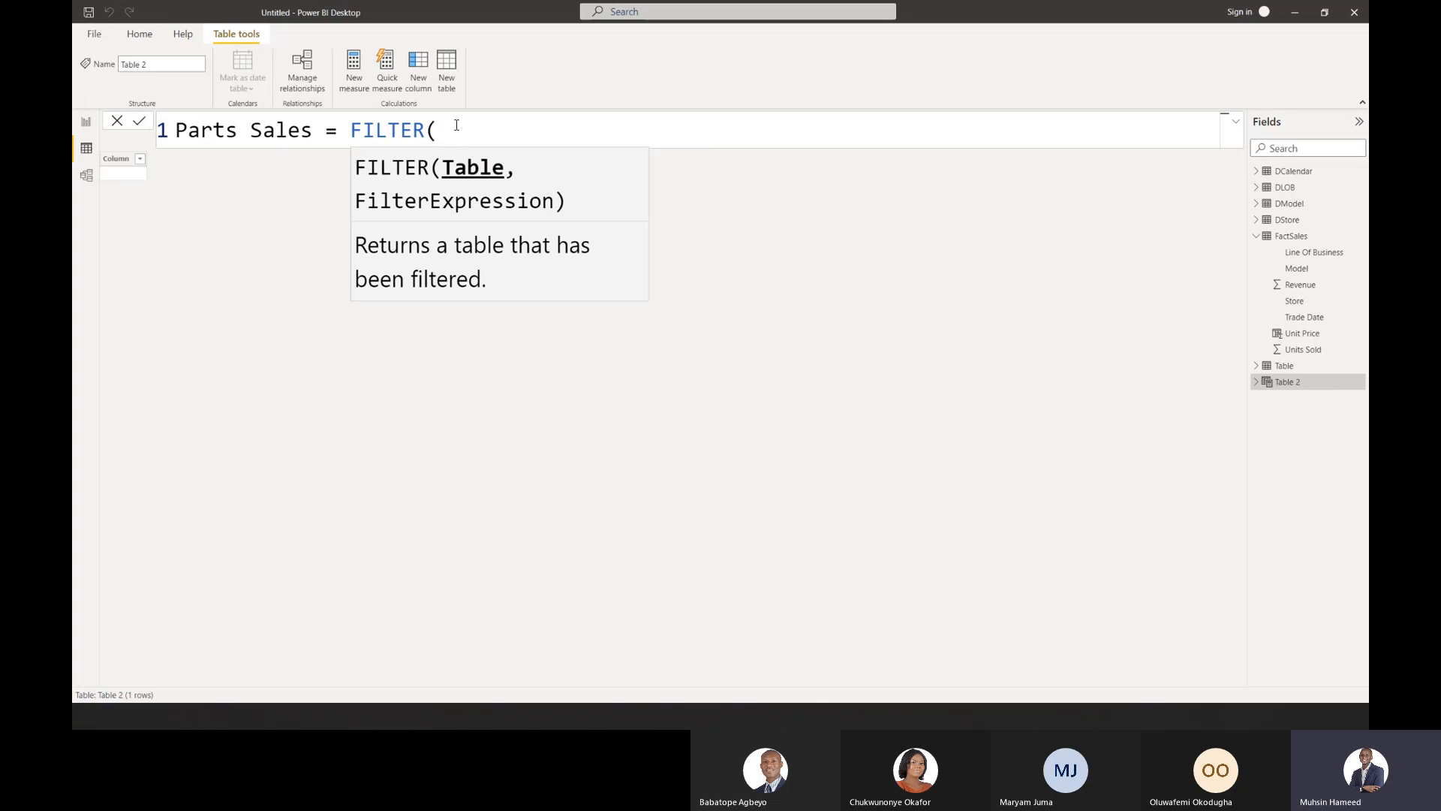
pyautogui.write('fac')
pyautogui.press('Tab')
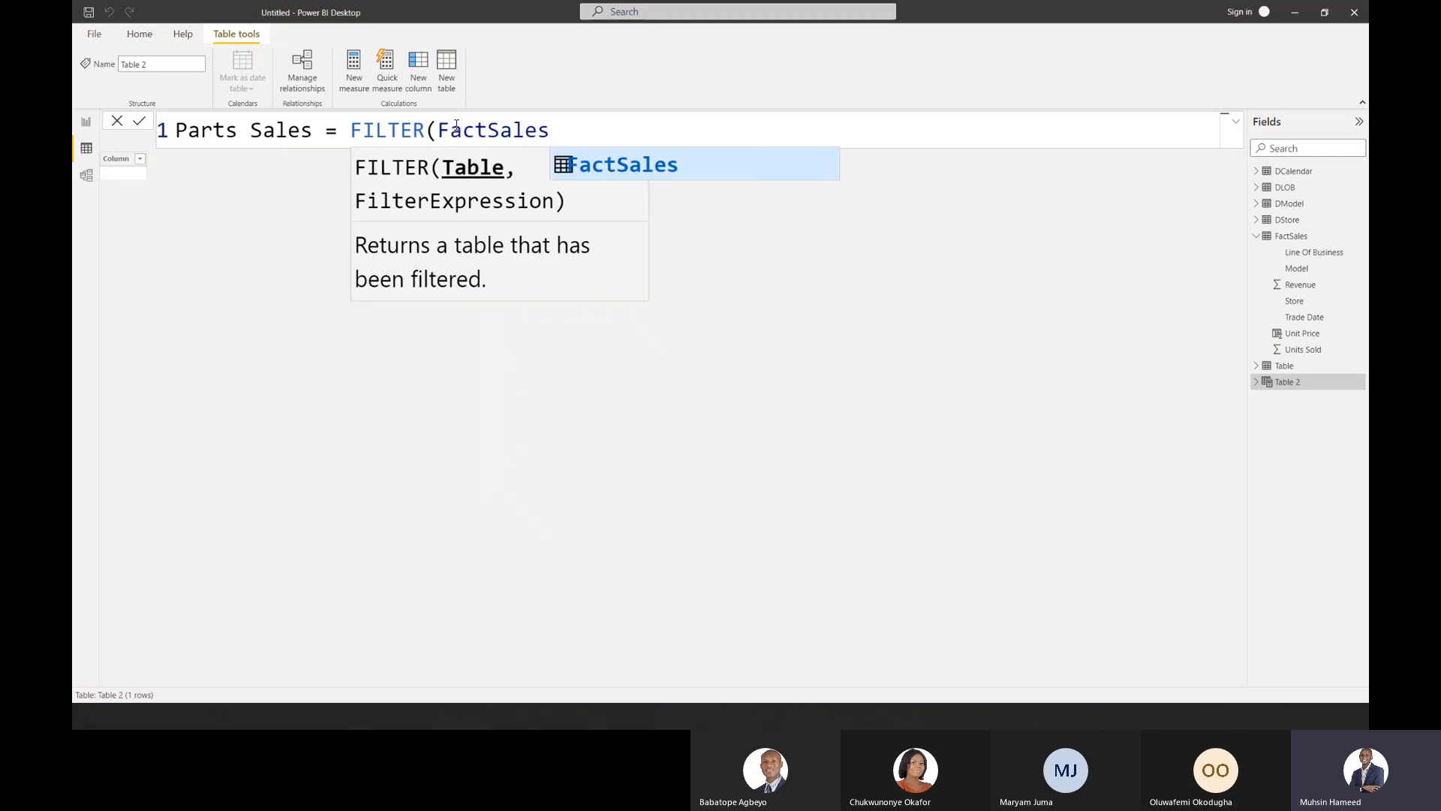
pyautogui.write(',')
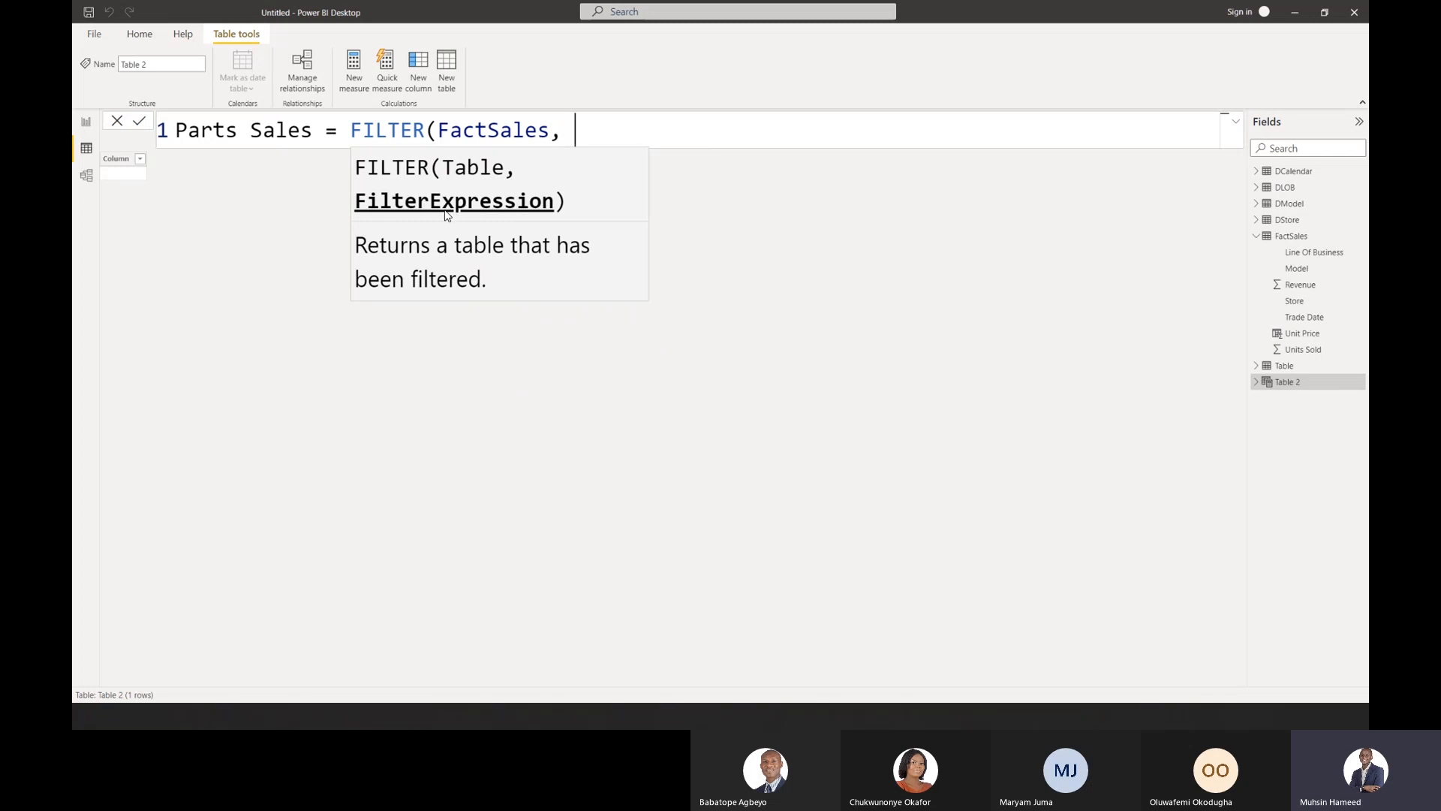
# Enter FactSales[Line Of Business] = "Parts" as the filter expression of the Parts Sales formula.
pyautogui.write('line')
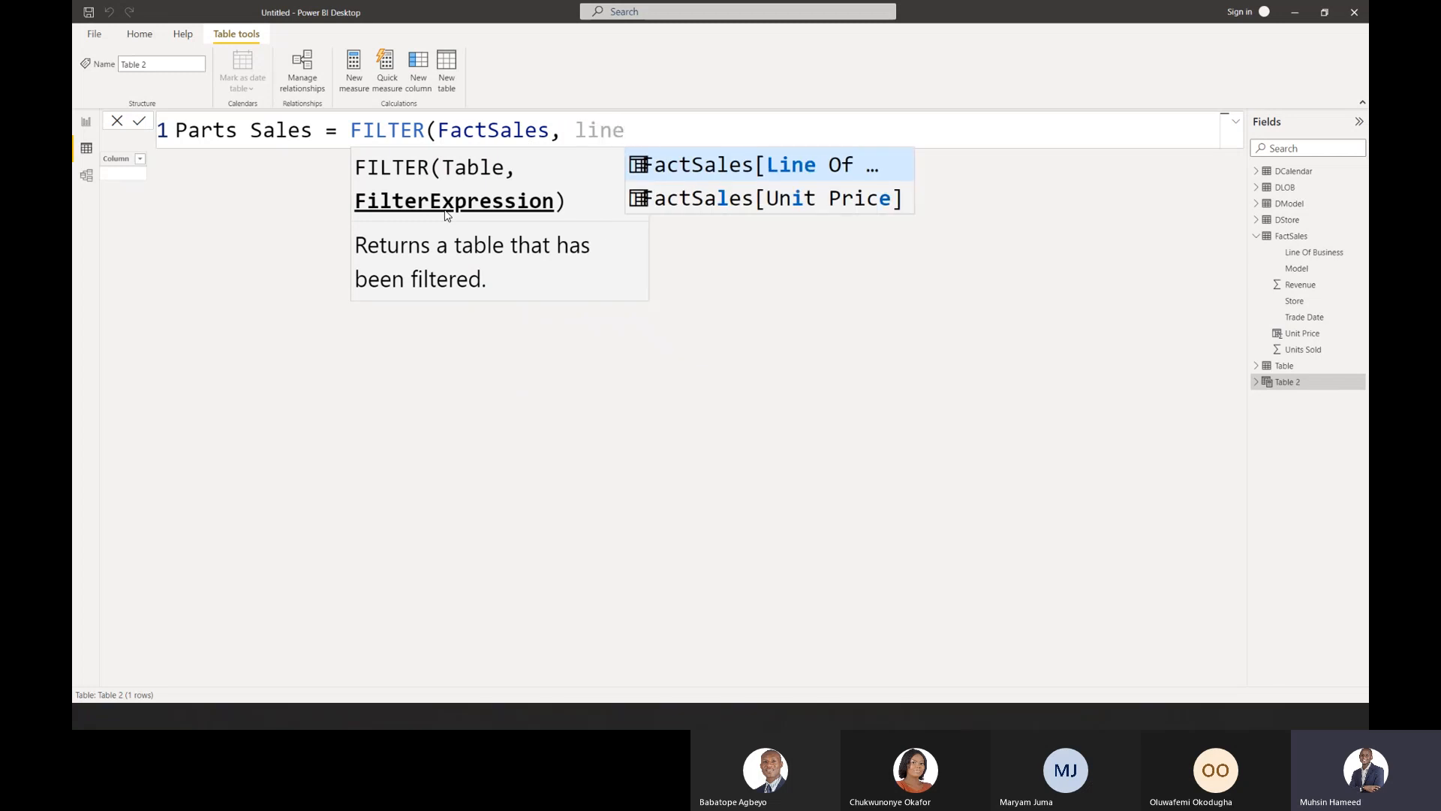
pyautogui.press('Tab')
pyautogui.write('= ')
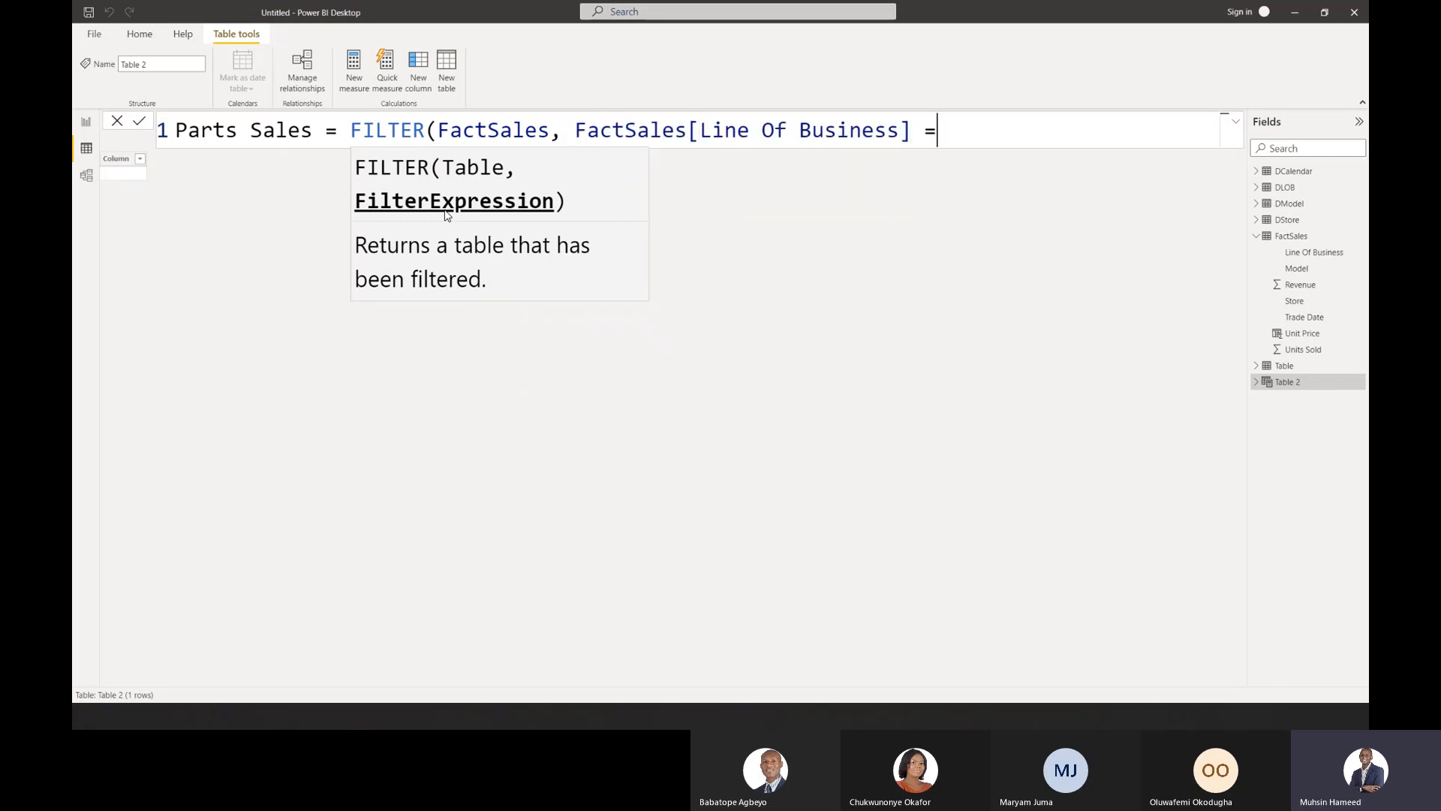
pyautogui.write('"Pa')
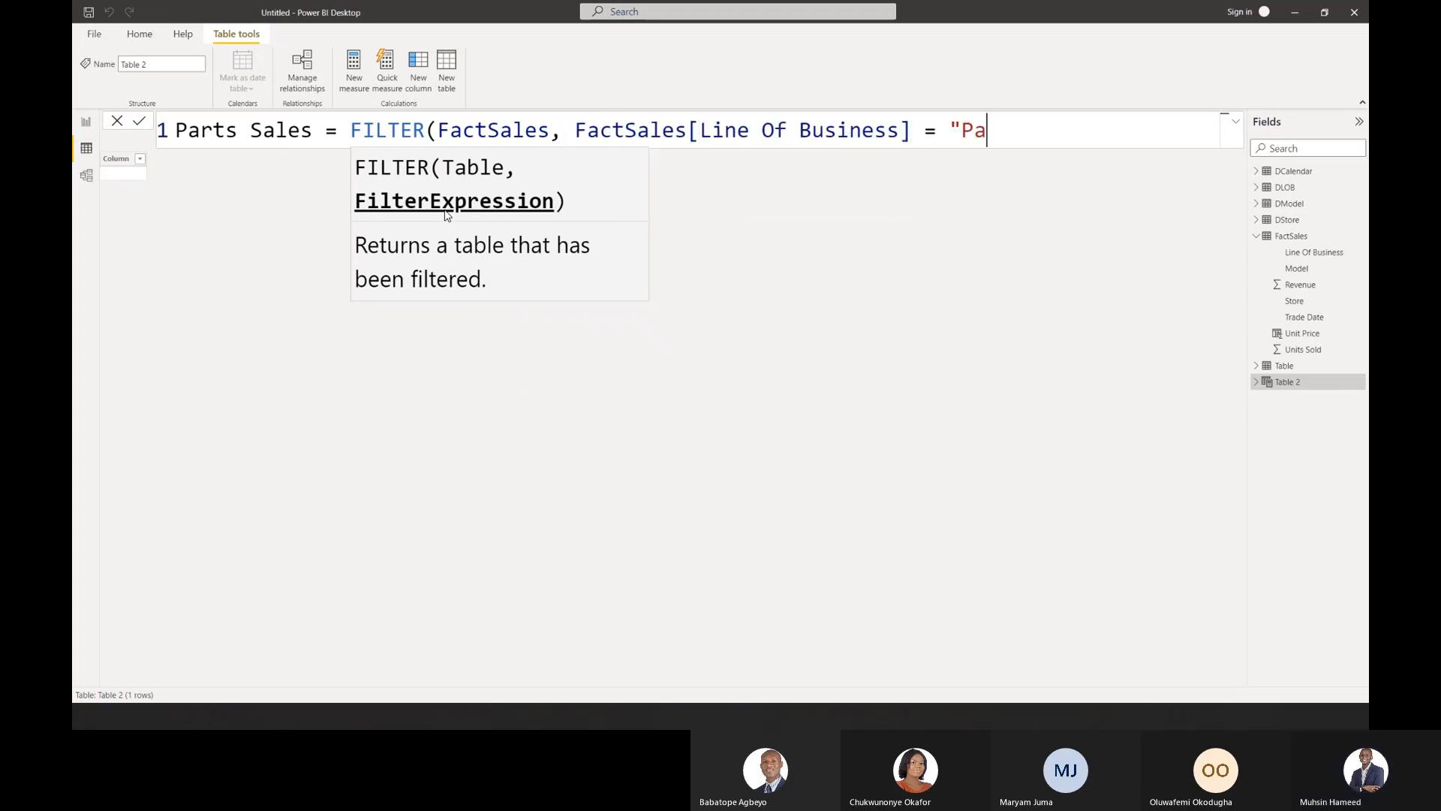
pyautogui.write('rts"')
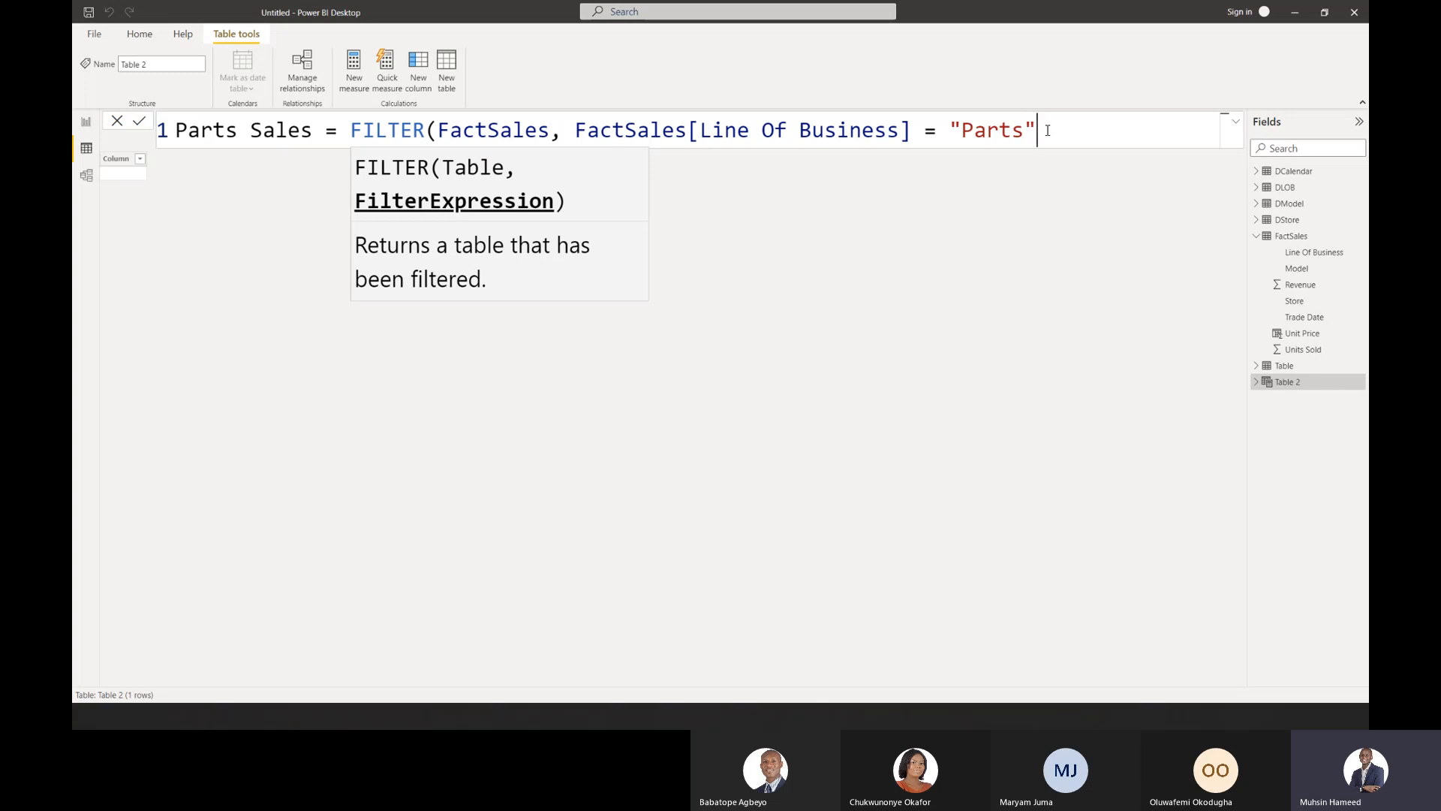
# Try the Parts Sales formula with only "Parts" as the filter expression, dropping the Line Of Business column reference.
pyautogui.moveTo(948, 133); pyautogui.dragTo(578, 133)
pyautogui.press('BackSpace')
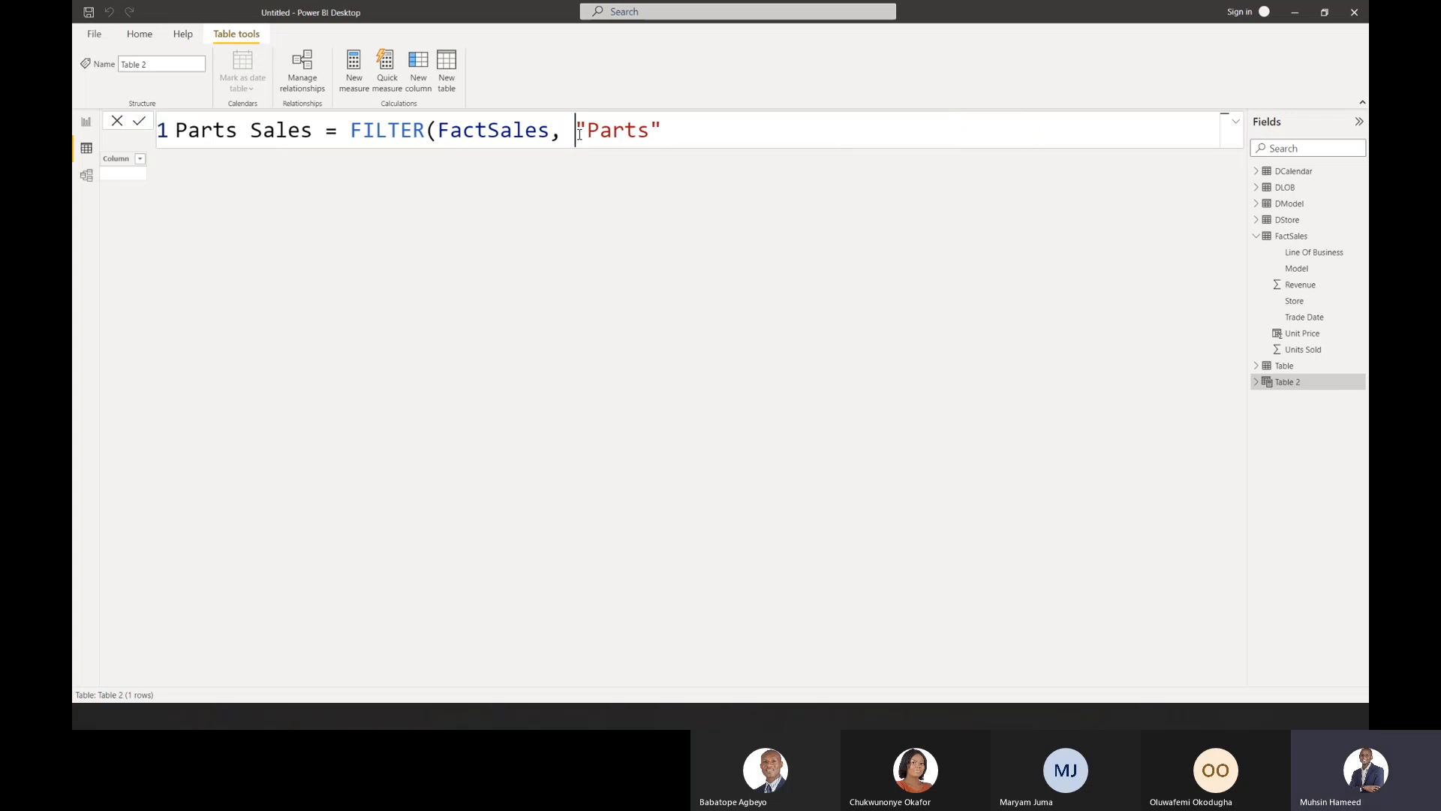
pyautogui.click(685, 123)
pyautogui.write(')')
pyautogui.press('Return')
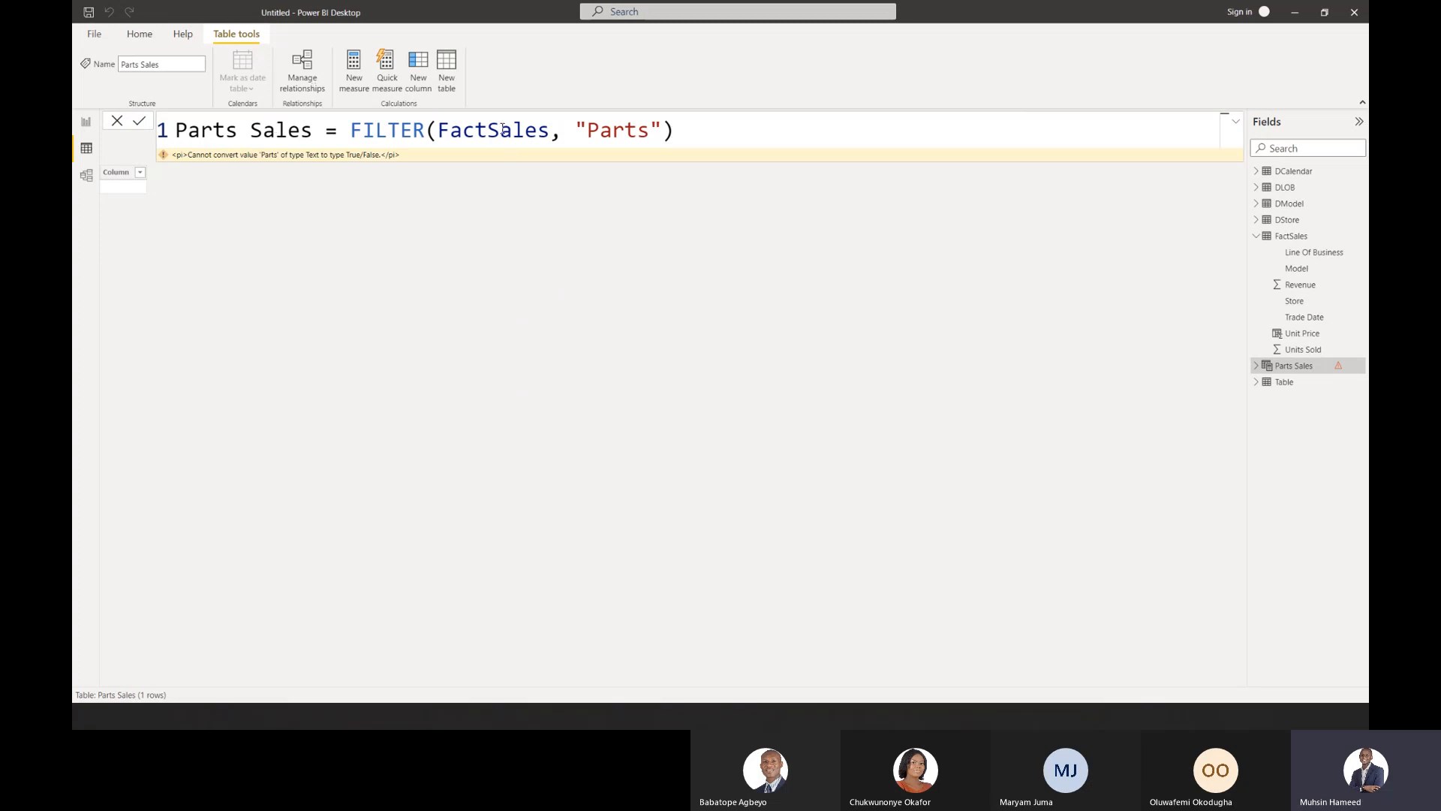
# Examine the FILTER function and its "Parts" argument in the Parts Sales formula.
pyautogui.moveTo(350, 129); pyautogui.dragTo(426, 130)
pyautogui.moveTo(575, 130); pyautogui.dragTo(664, 132)
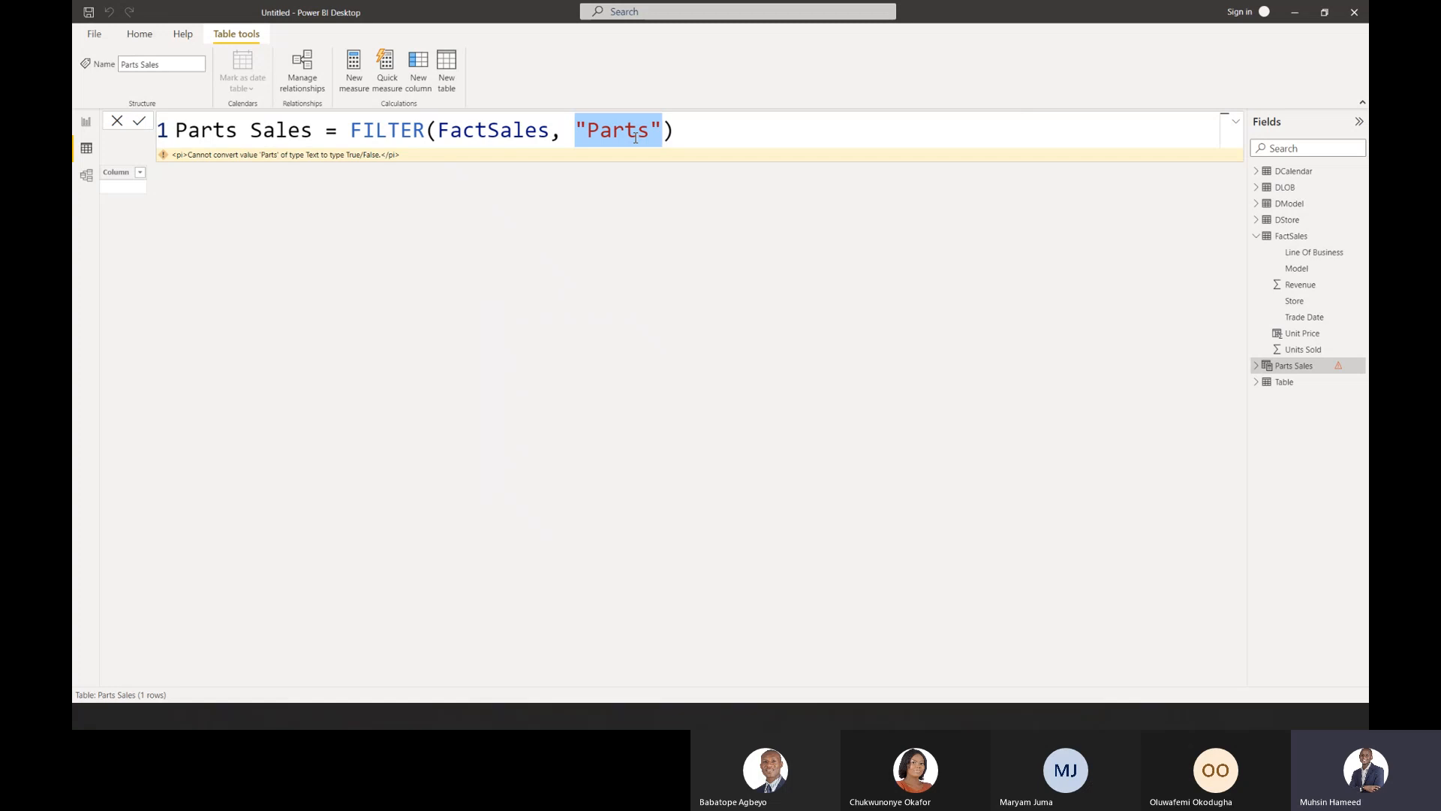
pyautogui.moveTo(661, 134); pyautogui.dragTo(582, 136)
pyautogui.click(582, 128)
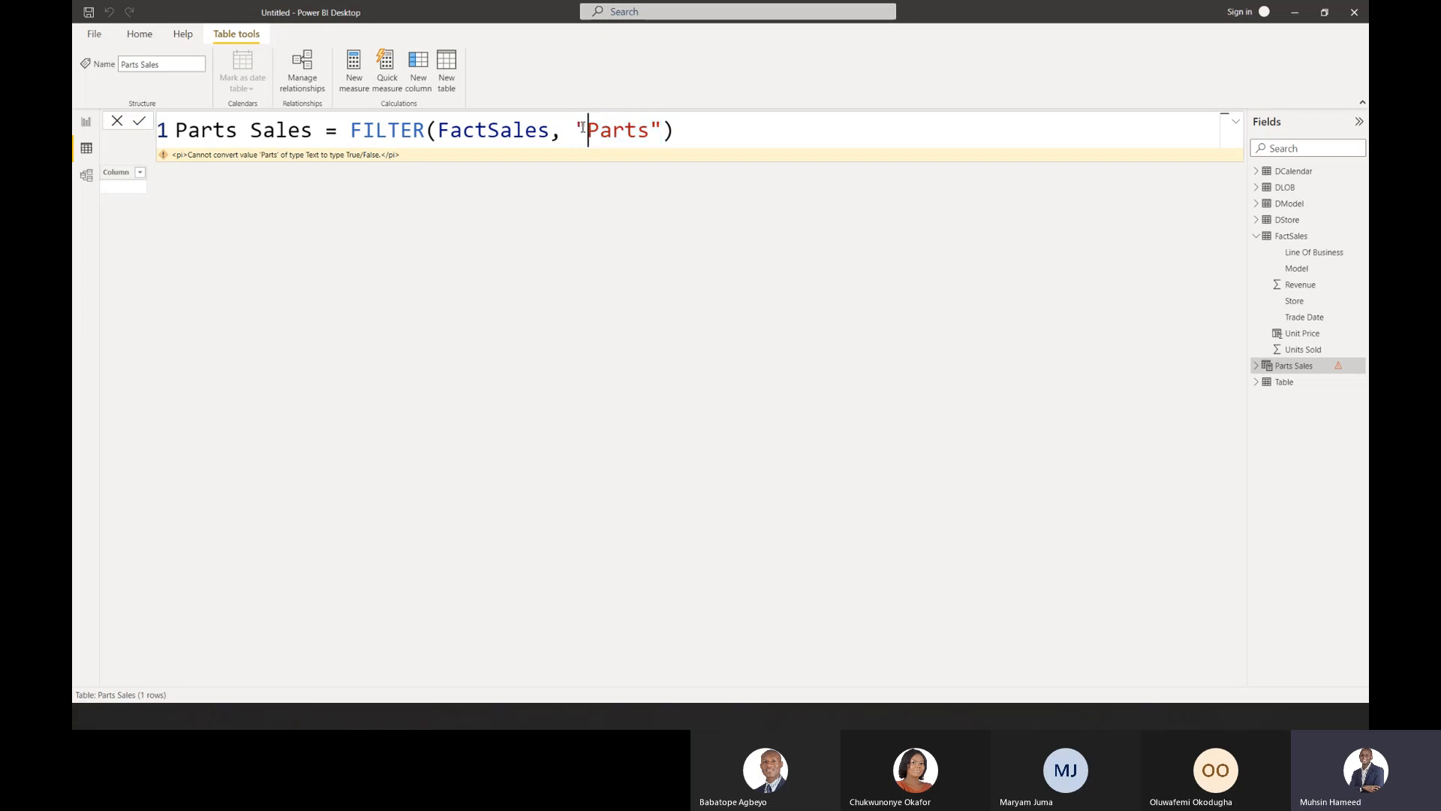
pyautogui.moveTo(576, 129); pyautogui.dragTo(663, 128)
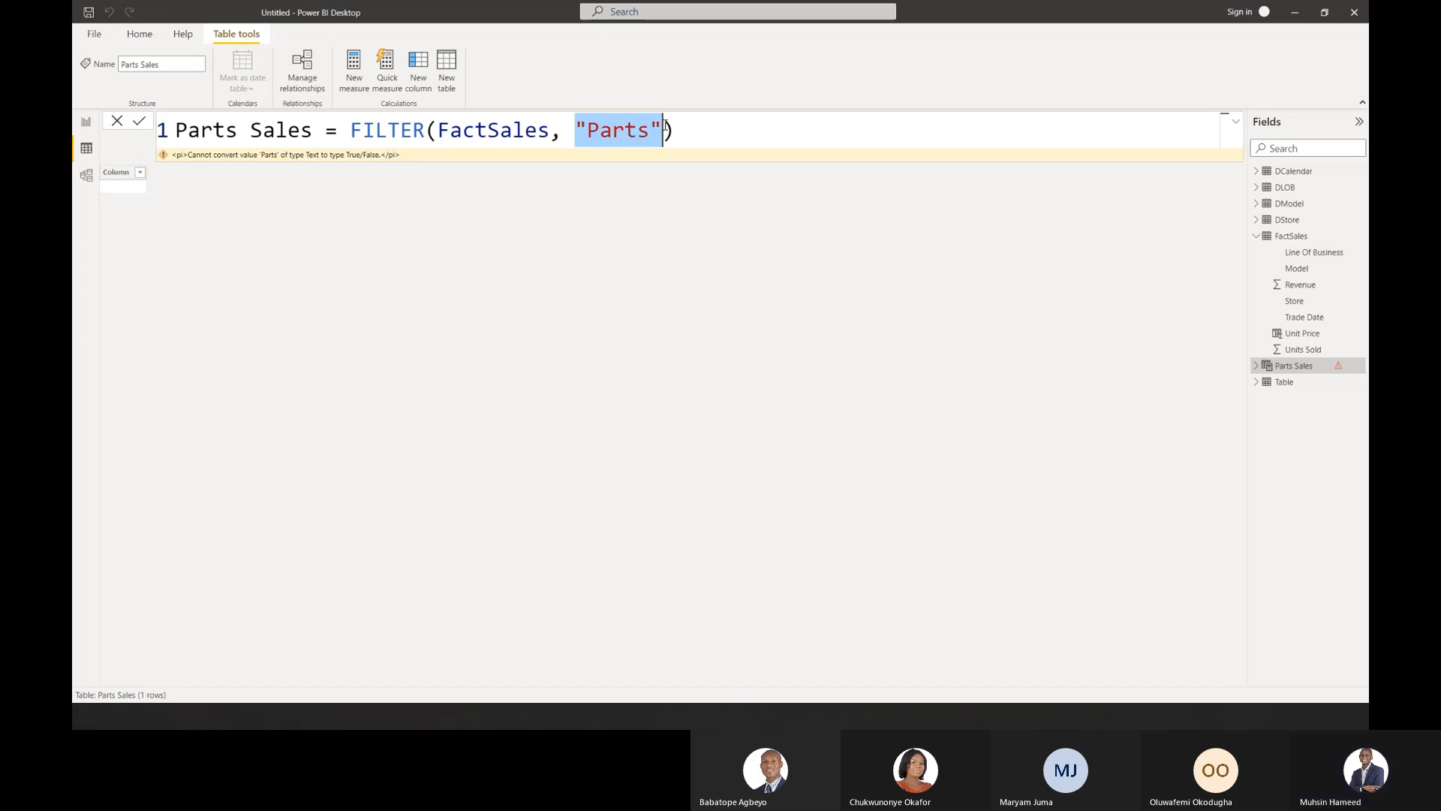
pyautogui.click(665, 127)
pyautogui.moveTo(665, 128); pyautogui.dragTo(581, 130)
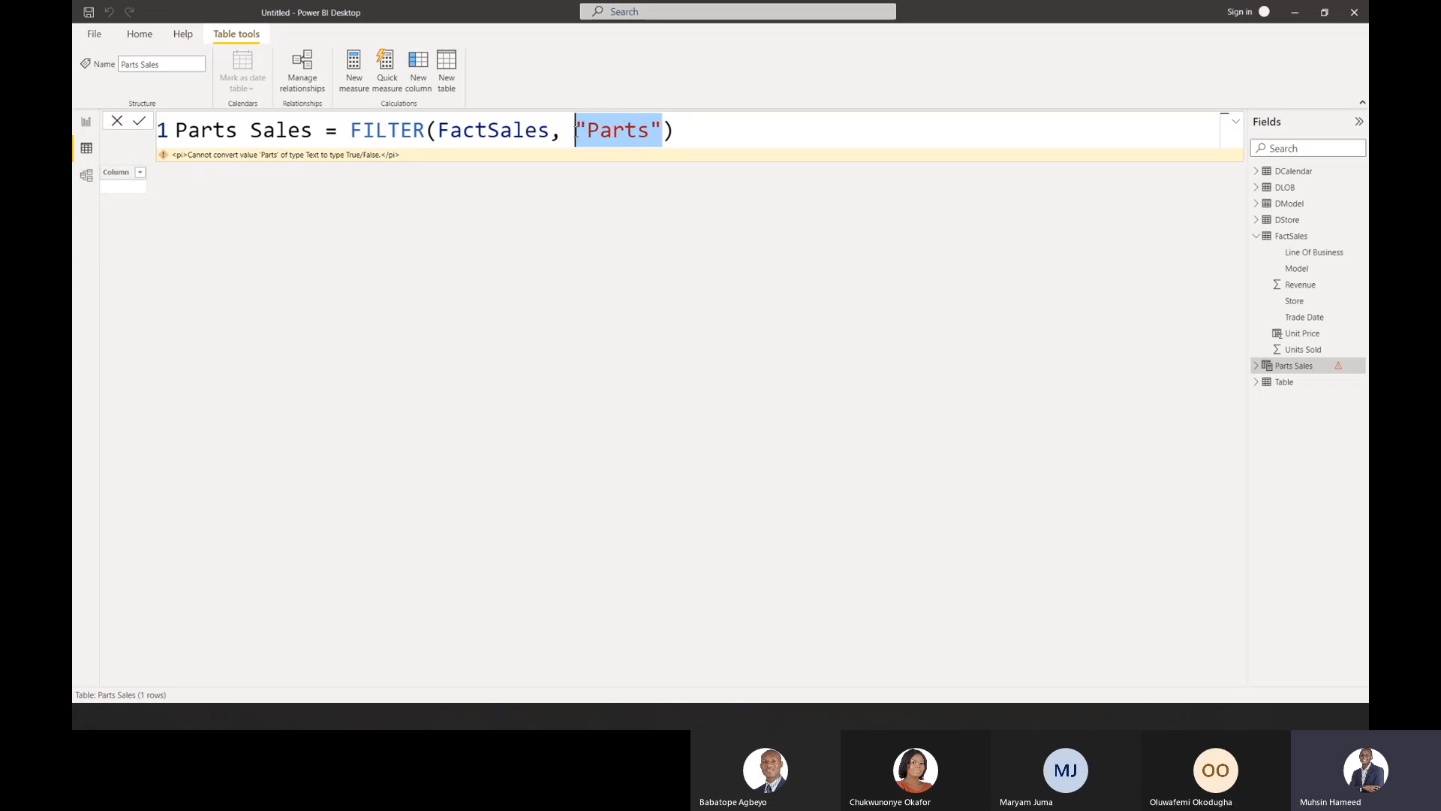
pyautogui.click(576, 130)
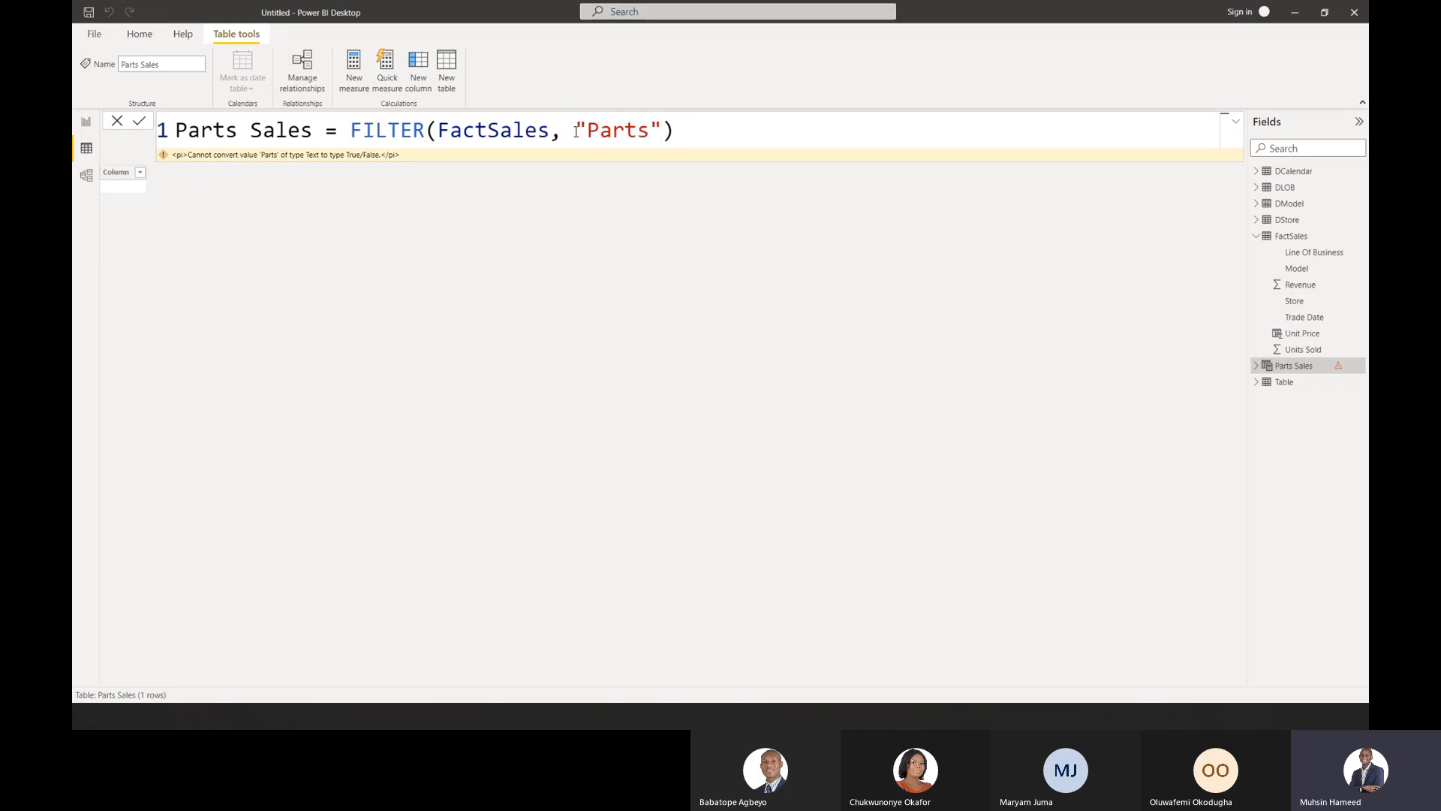
pyautogui.moveTo(576, 131); pyautogui.dragTo(665, 129)
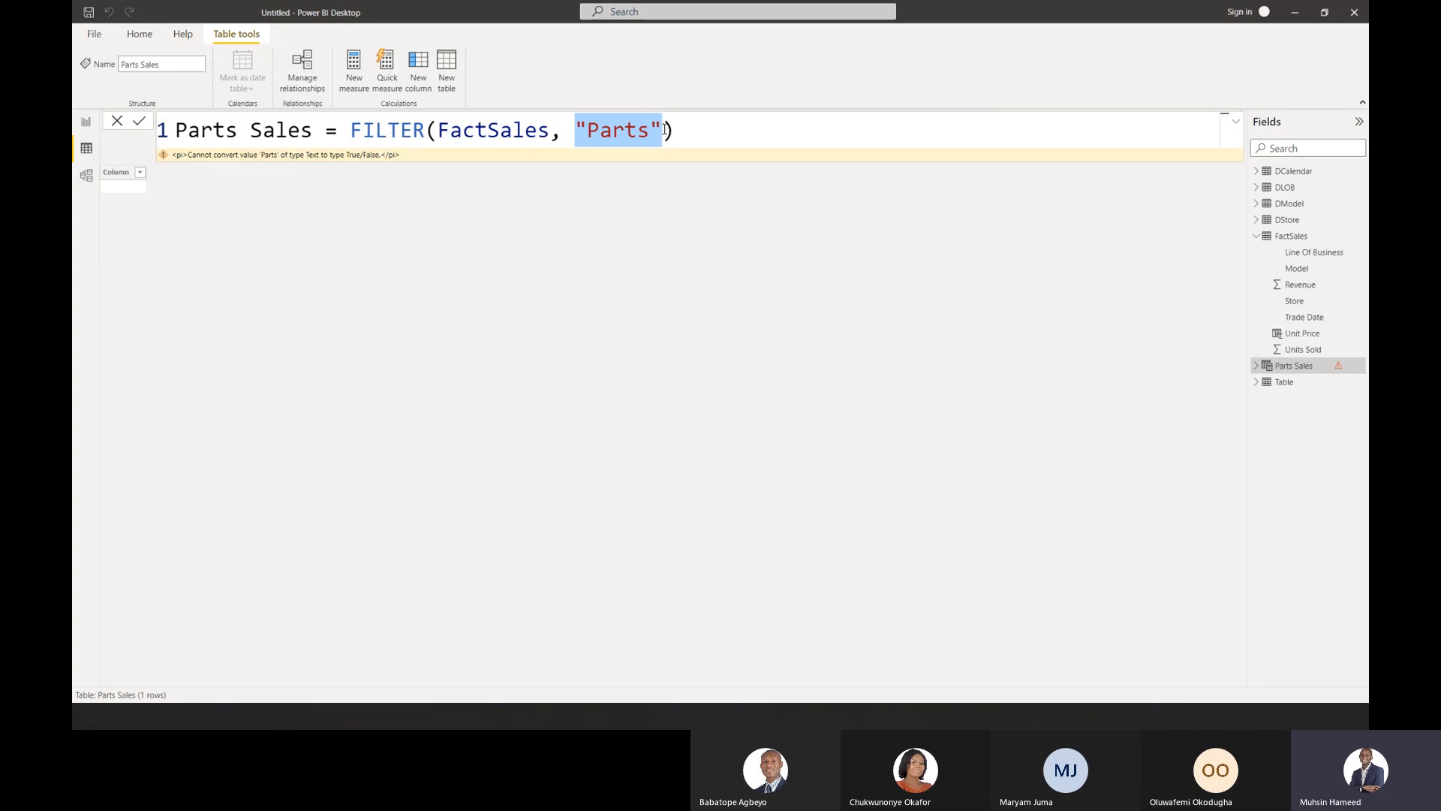
pyautogui.click(664, 130)
pyautogui.moveTo(664, 130); pyautogui.dragTo(576, 133)
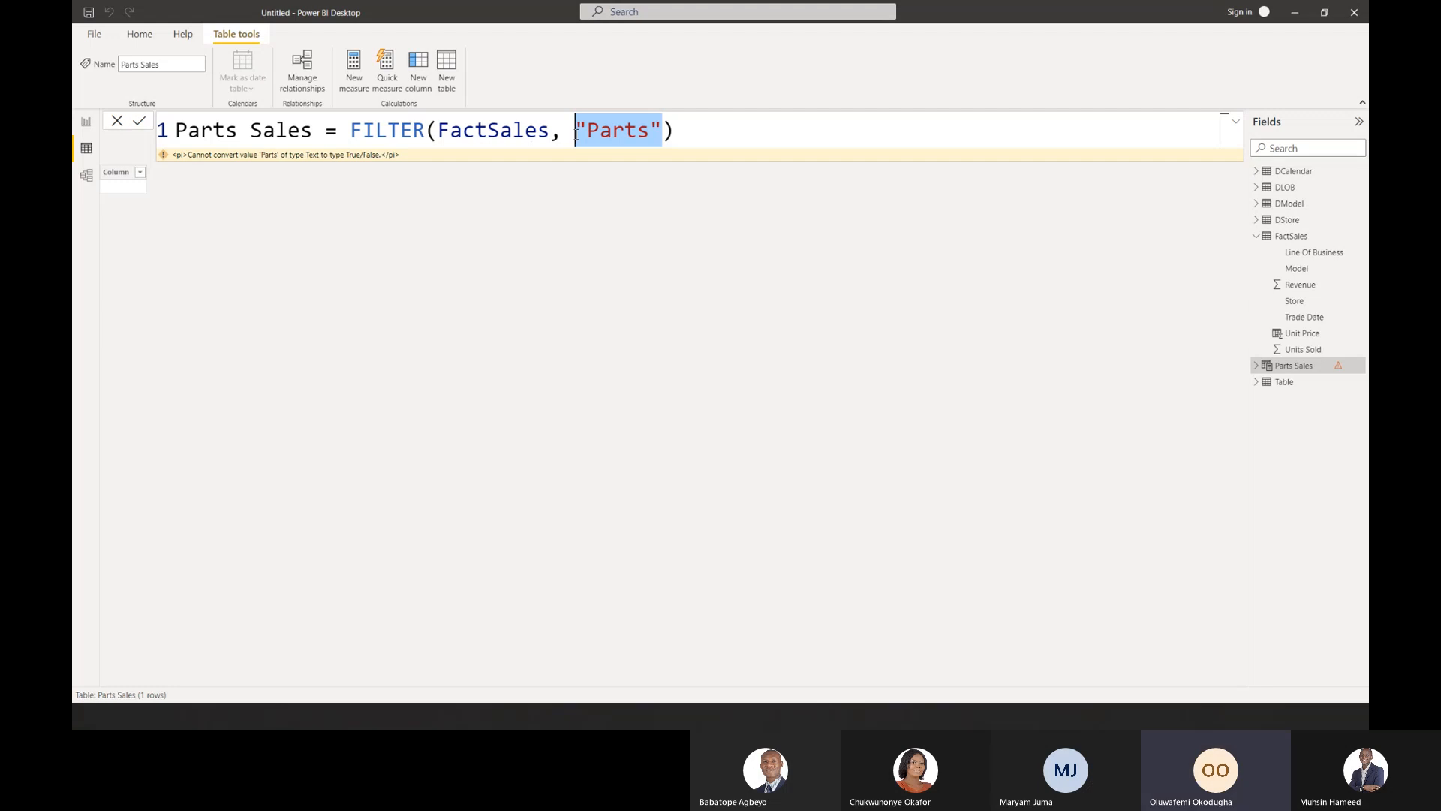
pyautogui.click(576, 134)
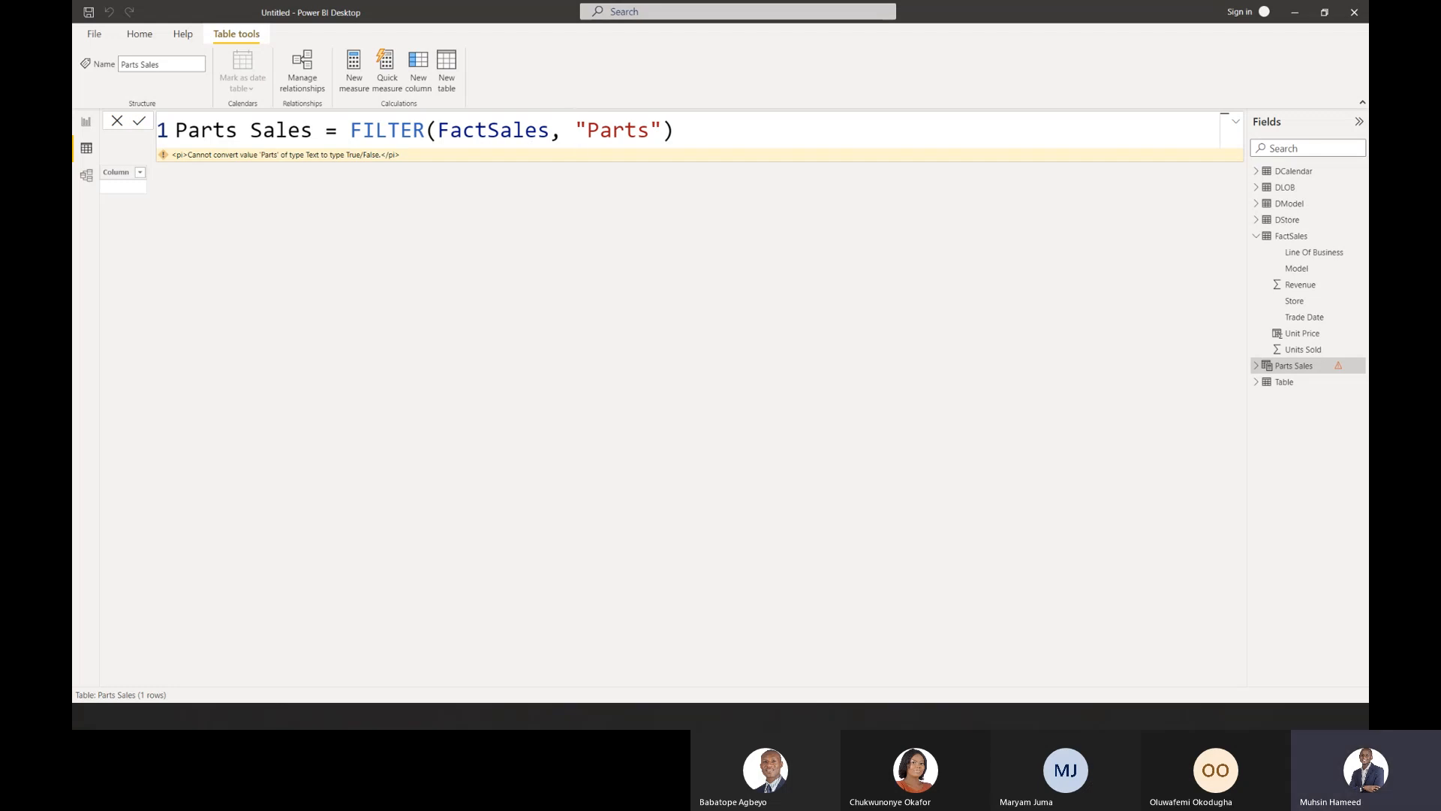
# Review the Revenue, Store, Trade Date and Line Of Business columns in the FactSales table.
pyautogui.click(1288, 237)
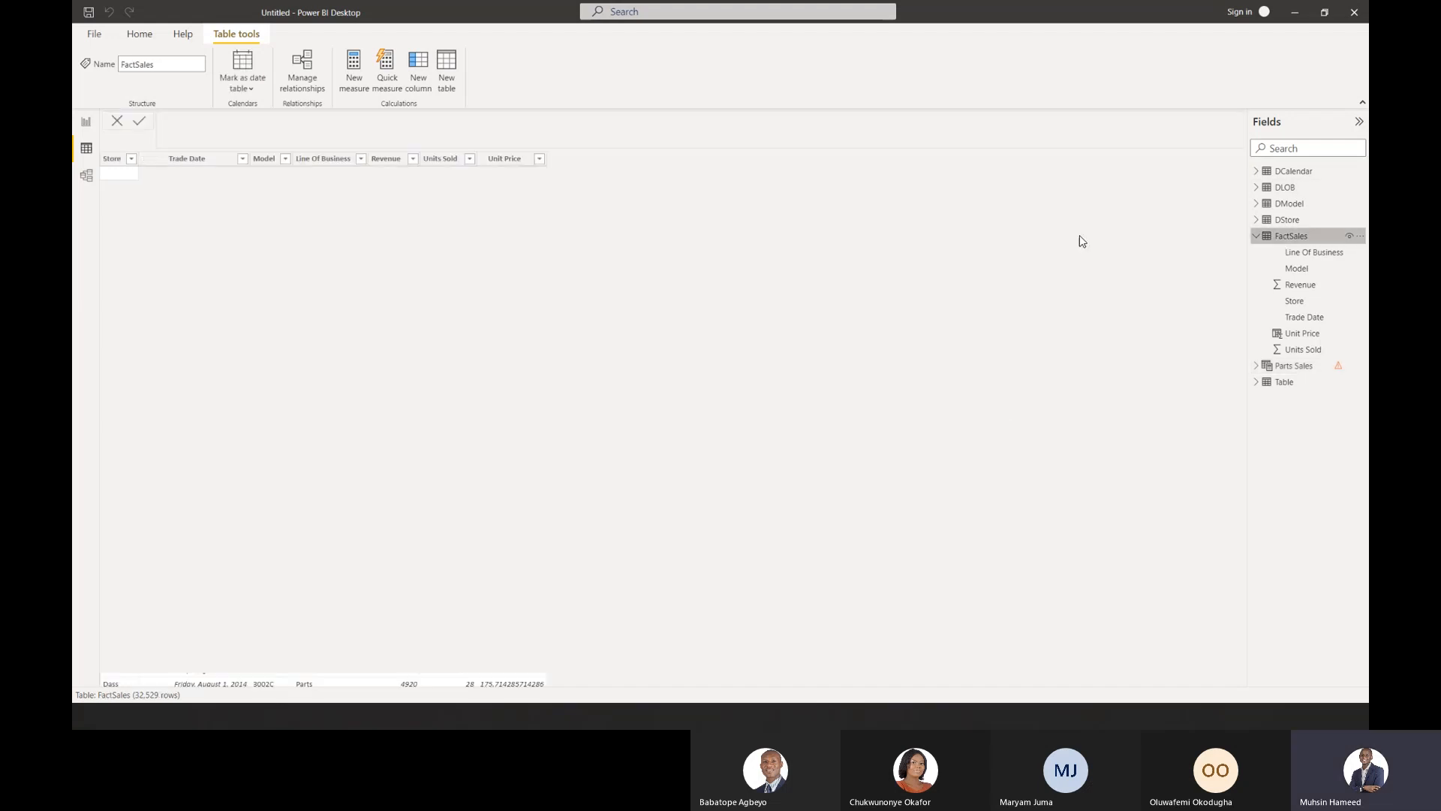
pyautogui.click(404, 254)
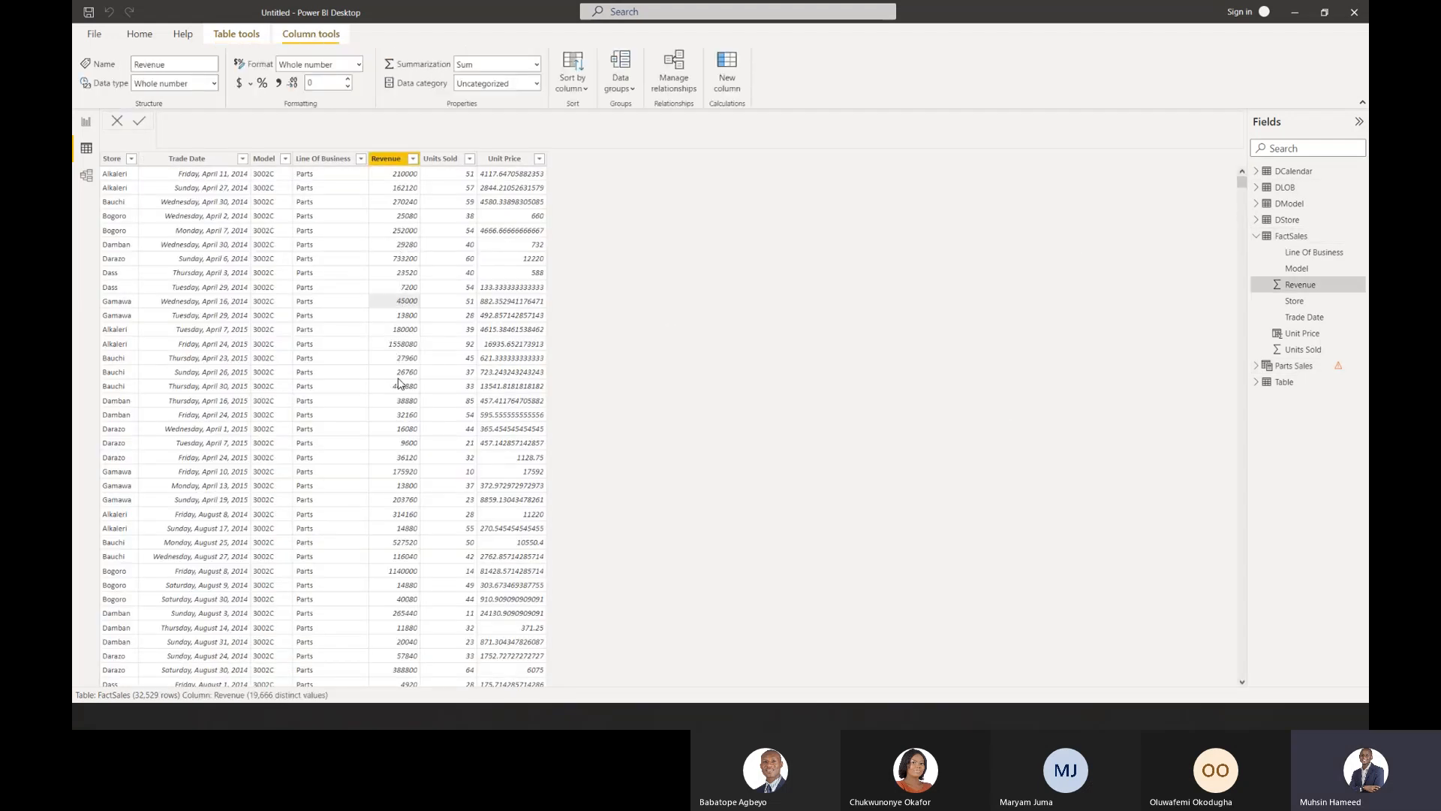
pyautogui.click(122, 174)
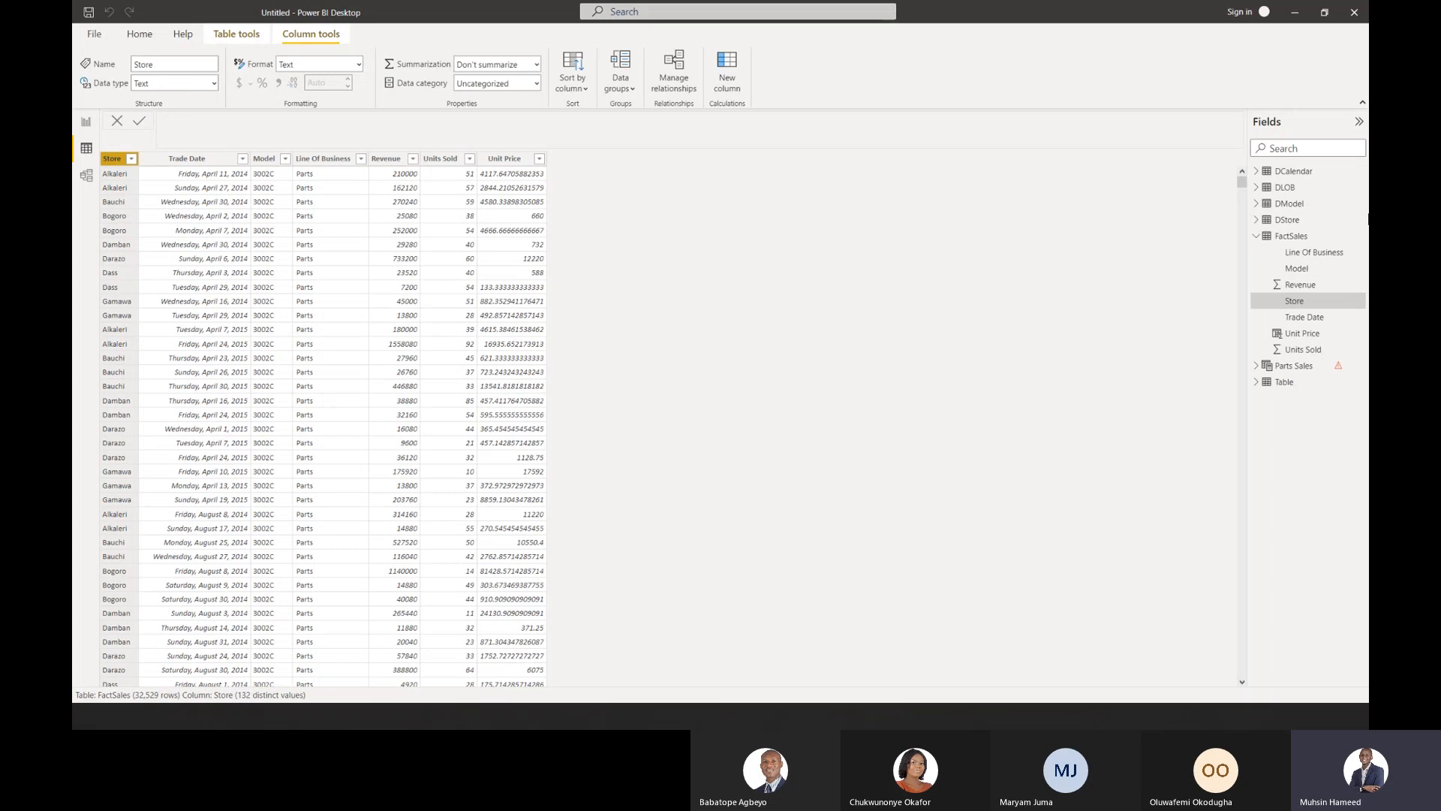
pyautogui.click(1288, 239)
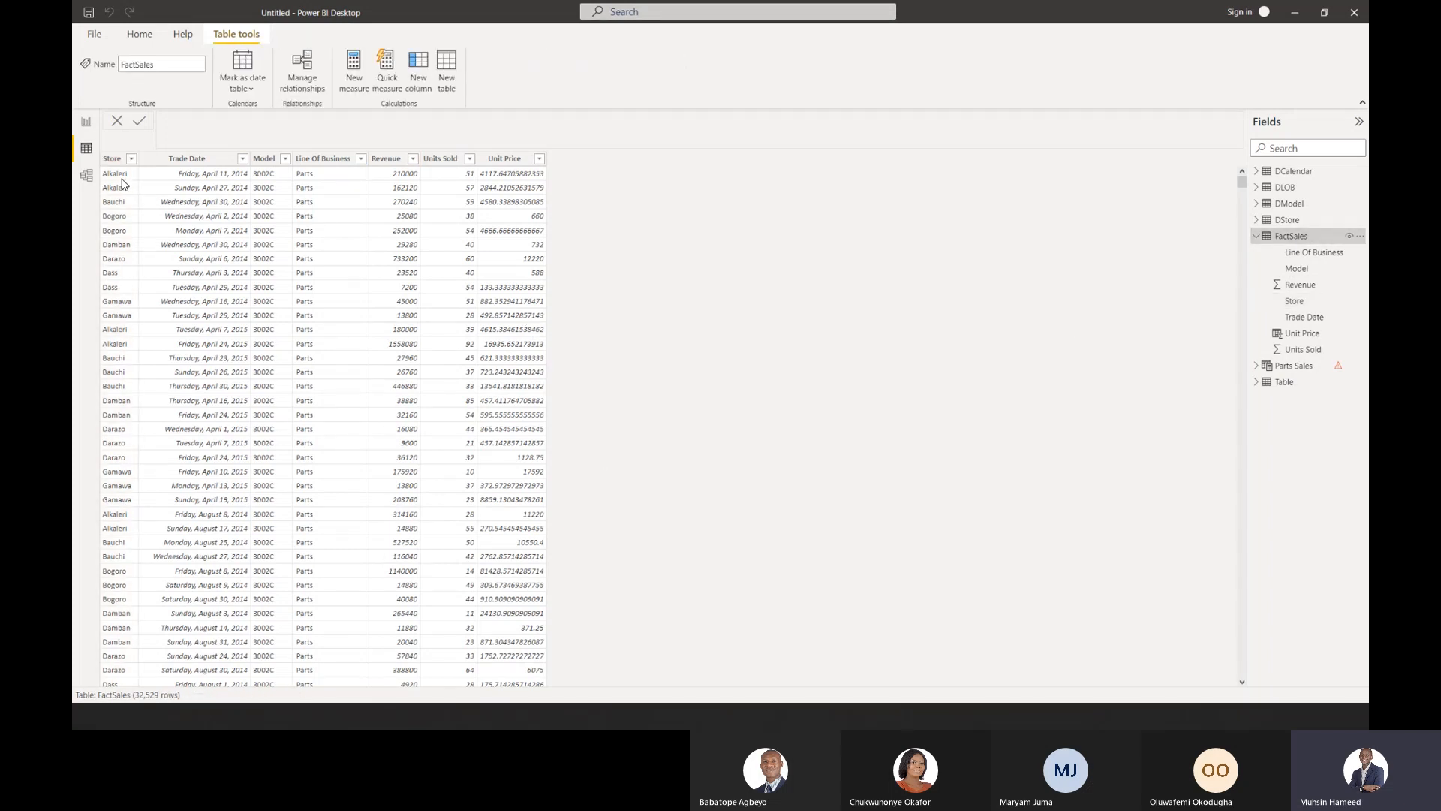
pyautogui.click(189, 161)
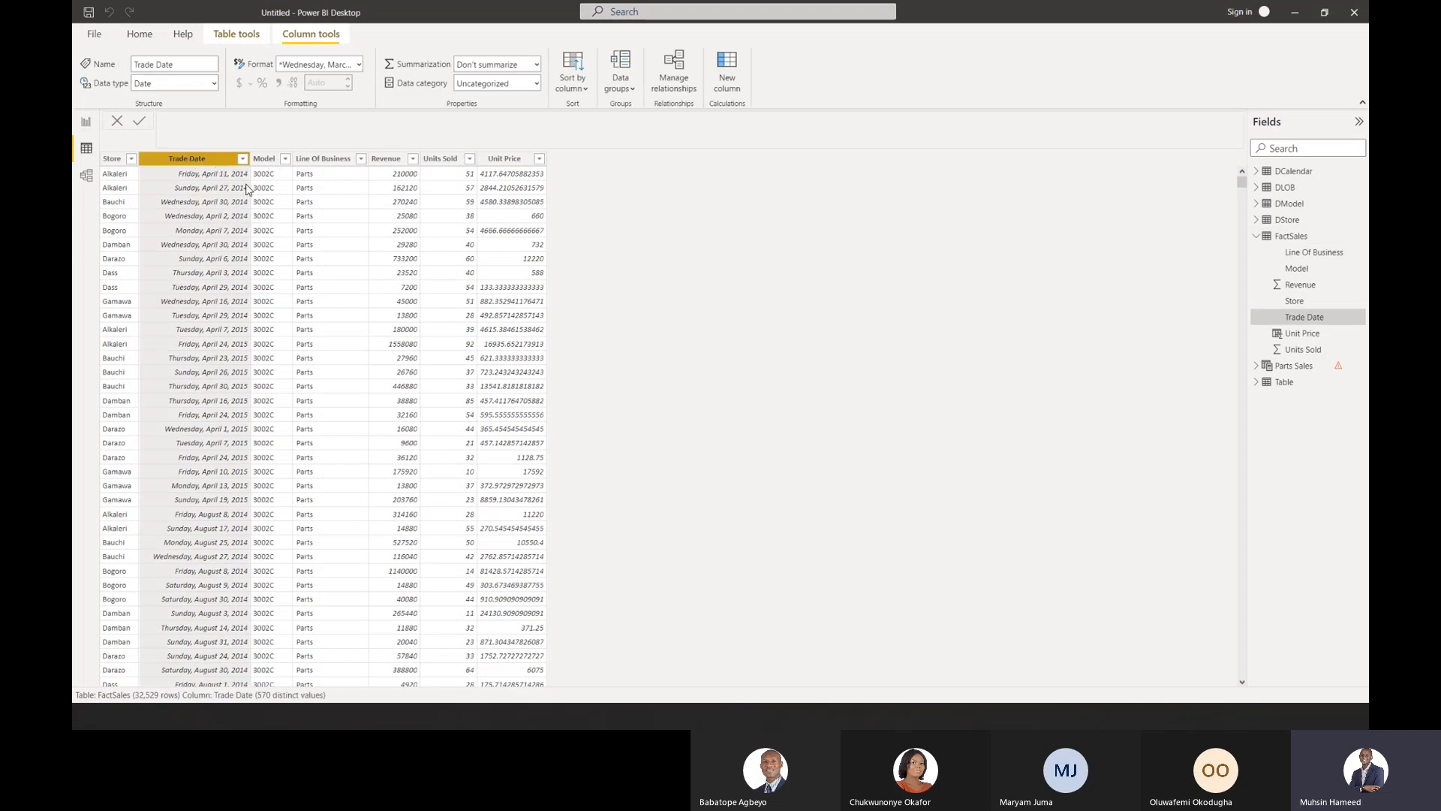
pyautogui.click(331, 158)
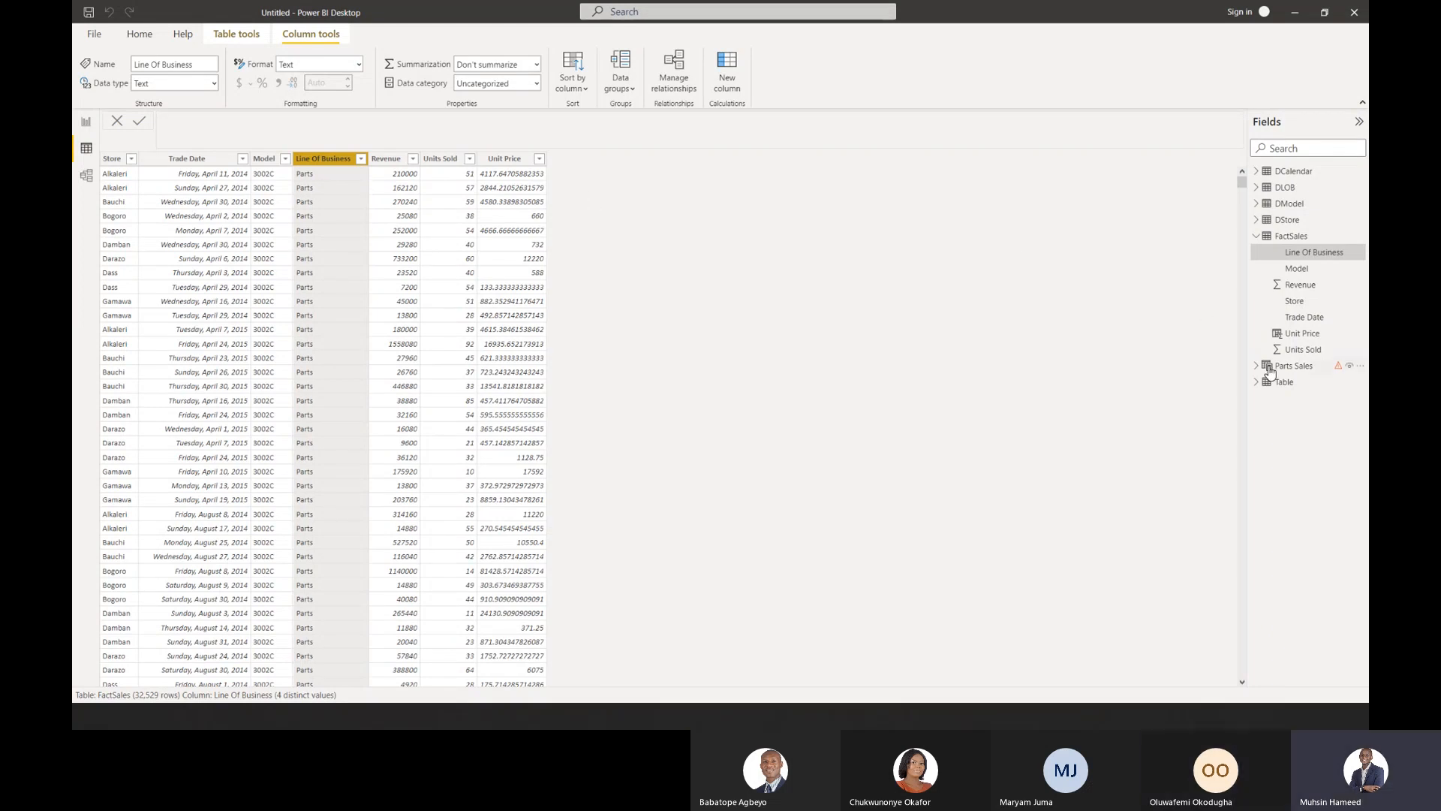
# Correct the Parts Sales formula by replacing the "Parts" argument with FactSales[Line Of Business] = "Parts", and commit it.
pyautogui.click(1310, 367)
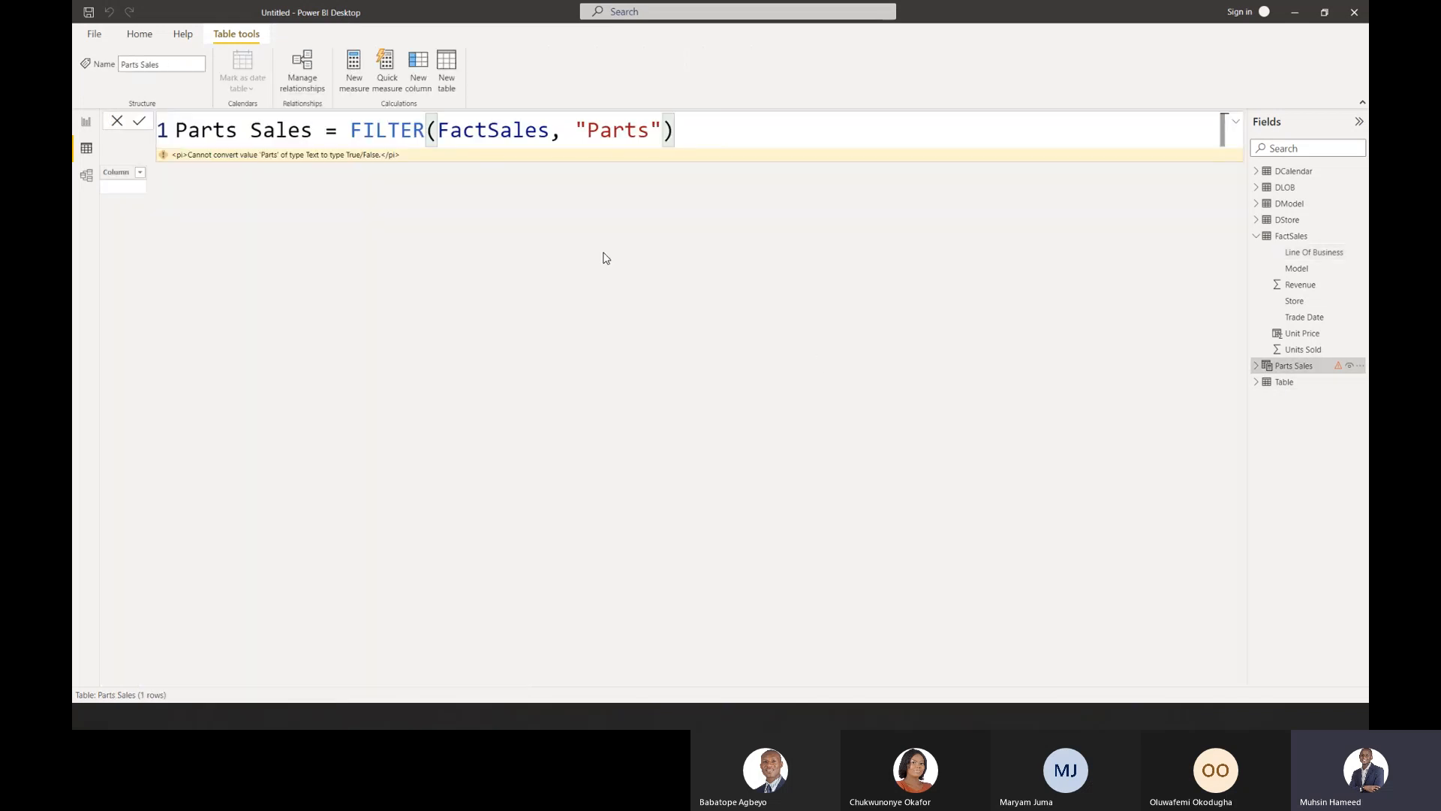
pyautogui.moveTo(682, 129); pyautogui.dragTo(577, 132)
pyautogui.press('BackSpace')
pyautogui.press('BackSpace')
pyautogui.press('BackSpace')
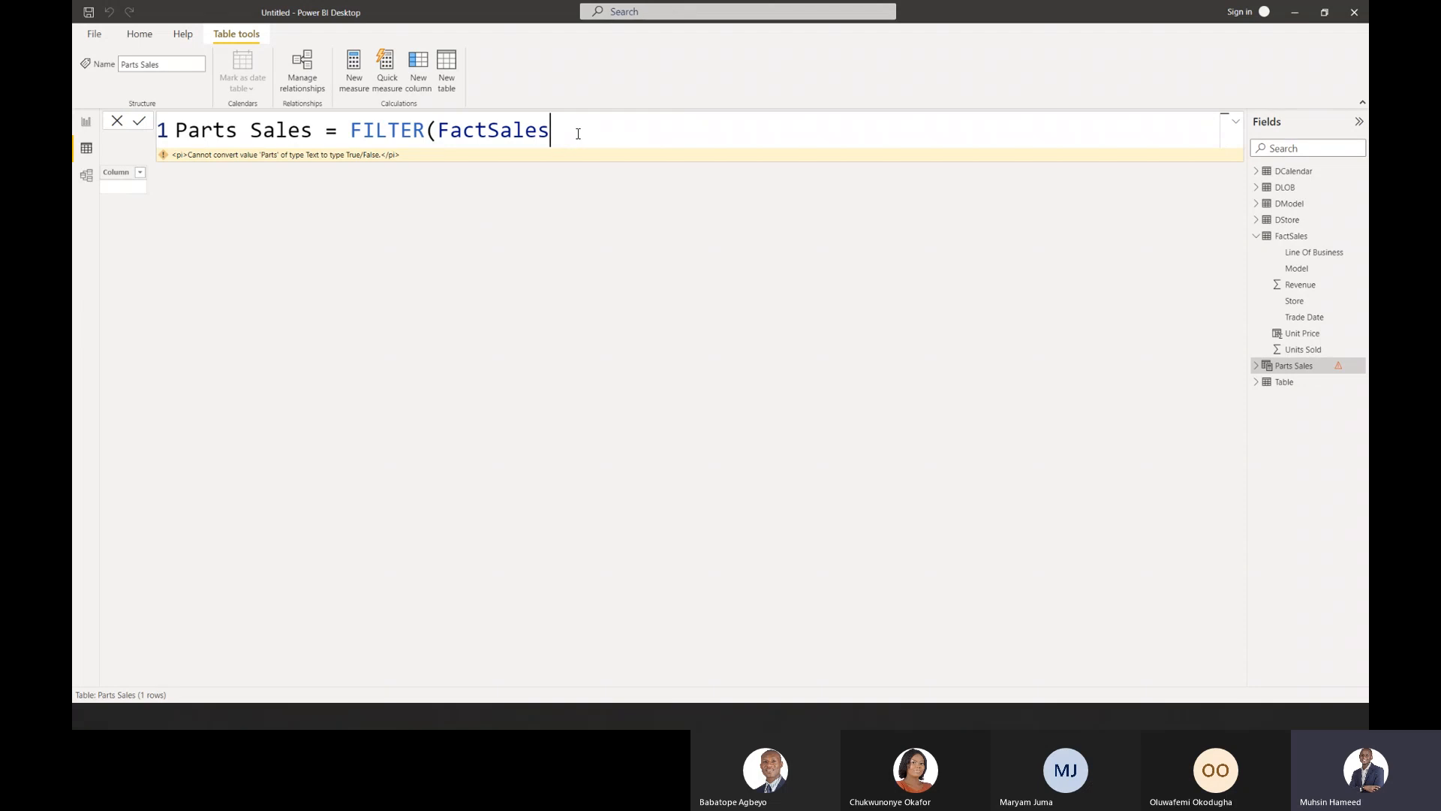
pyautogui.write(',')
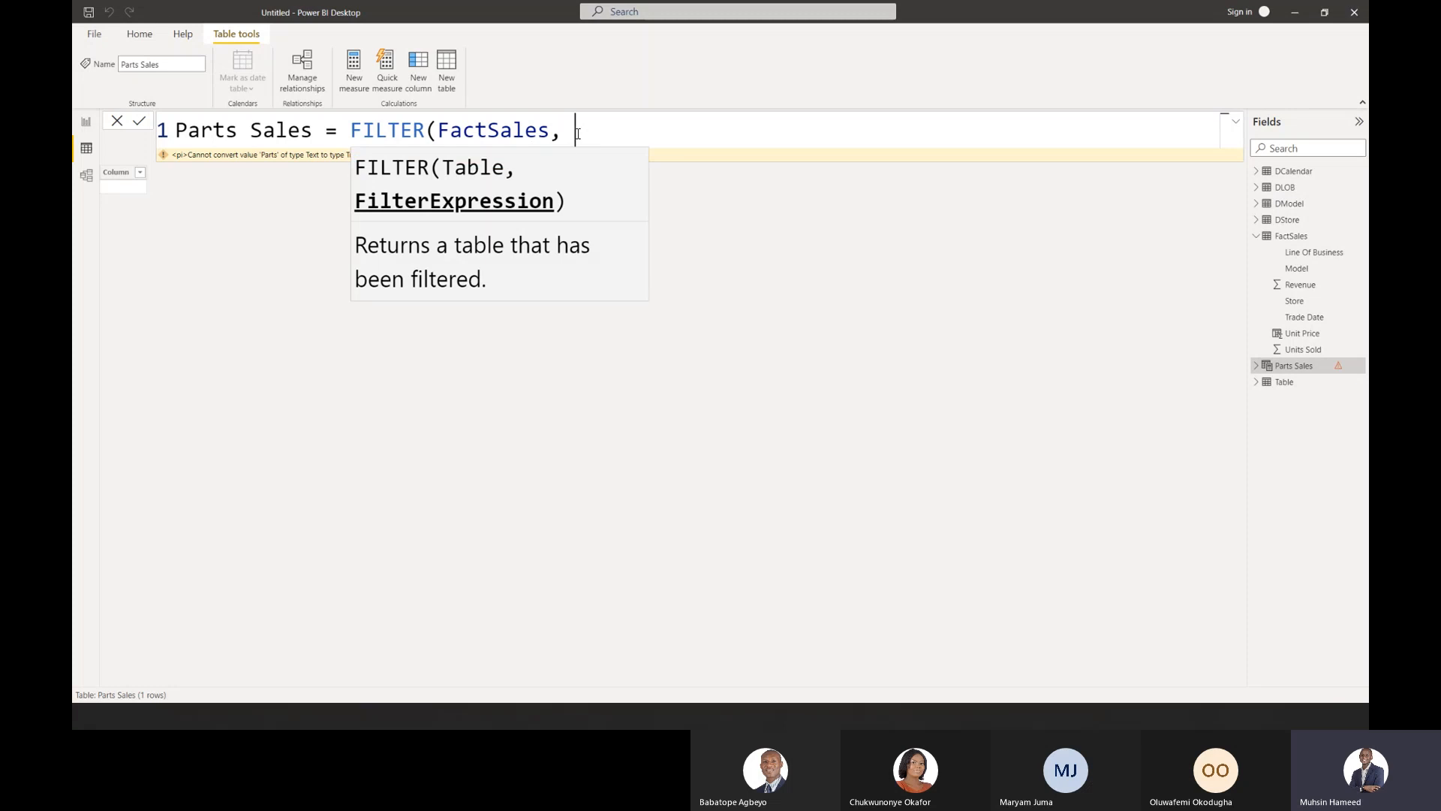
pyautogui.write(' line')
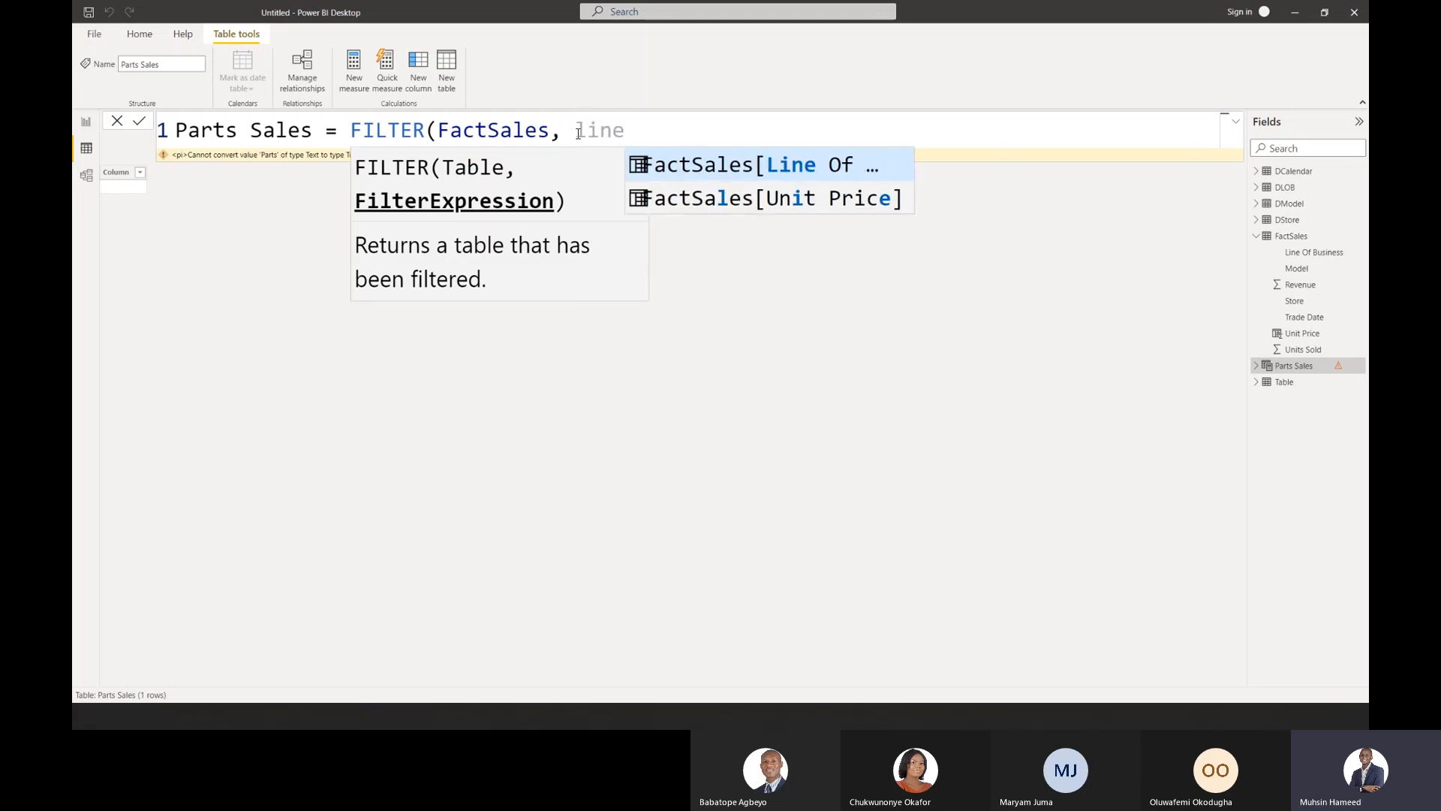
pyautogui.press('Tab')
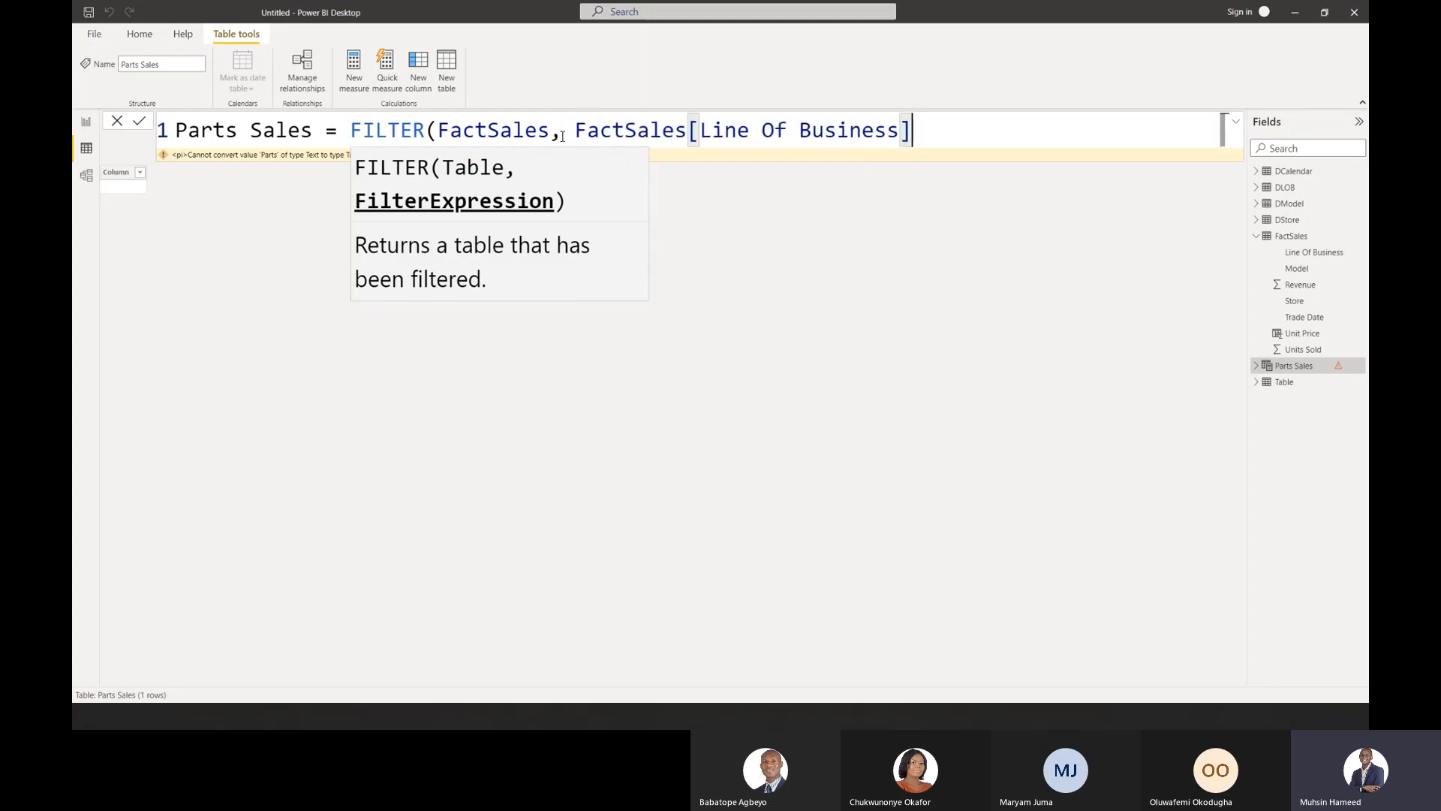
pyautogui.write('= "Parts')
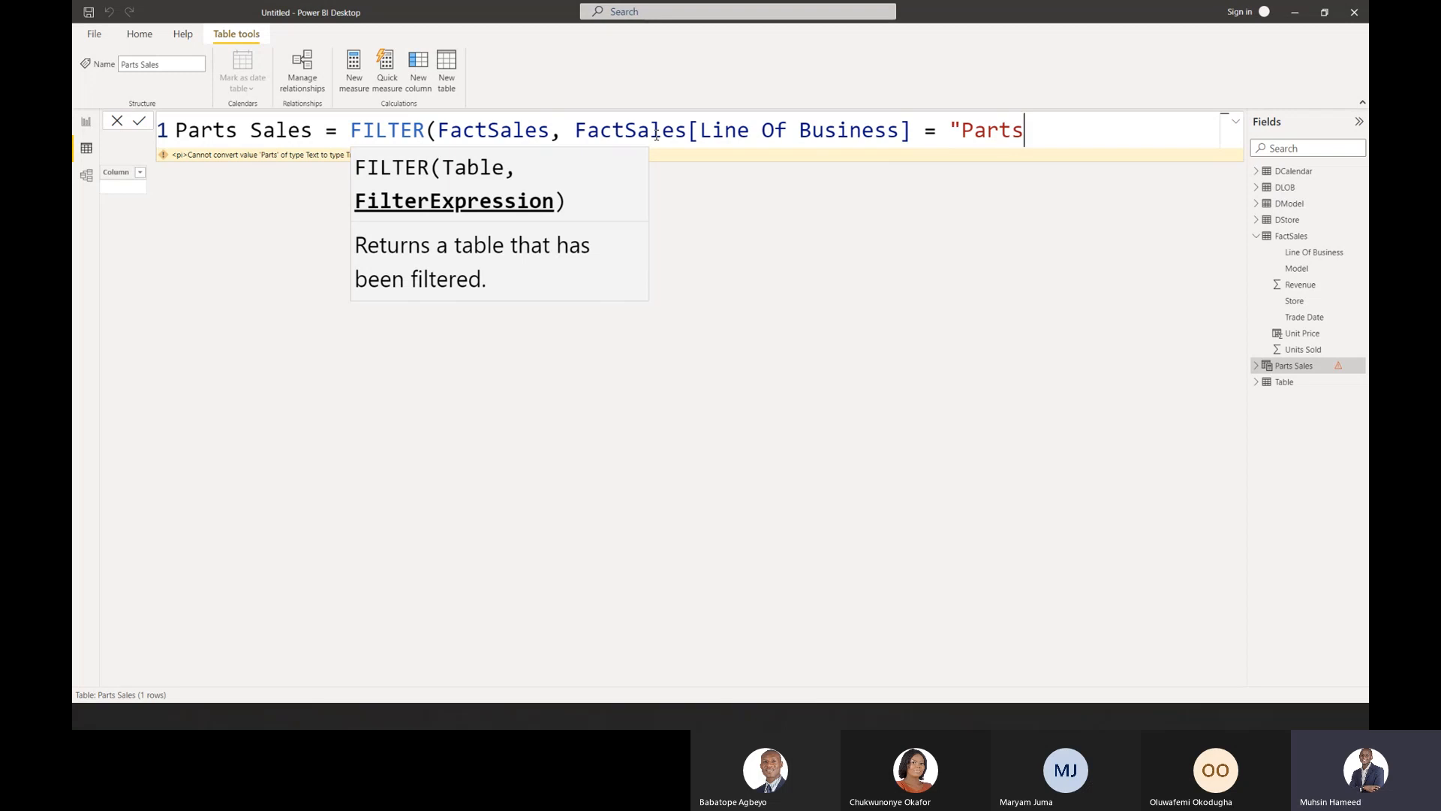
pyautogui.write('"')
pyautogui.write(')')
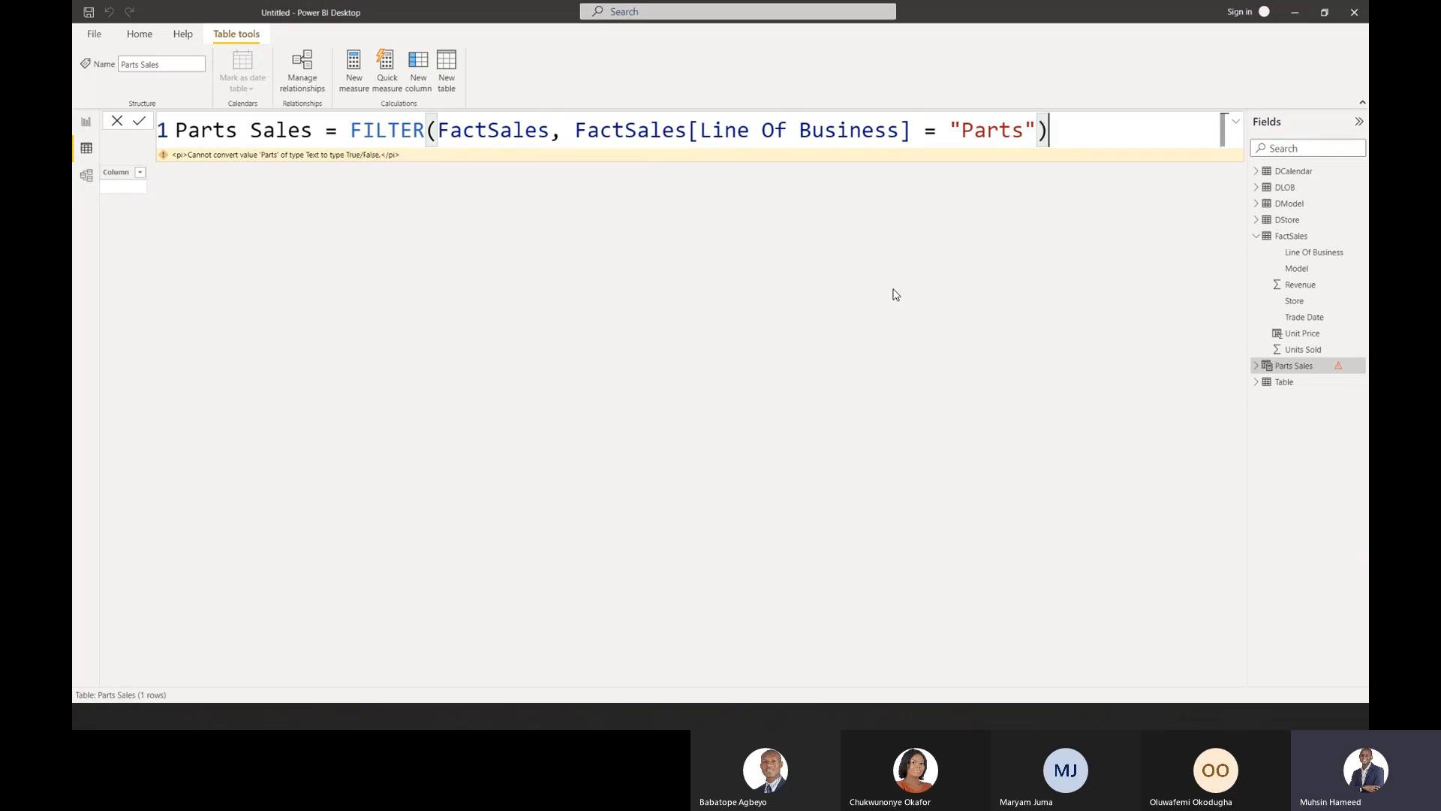
pyautogui.press('Return')
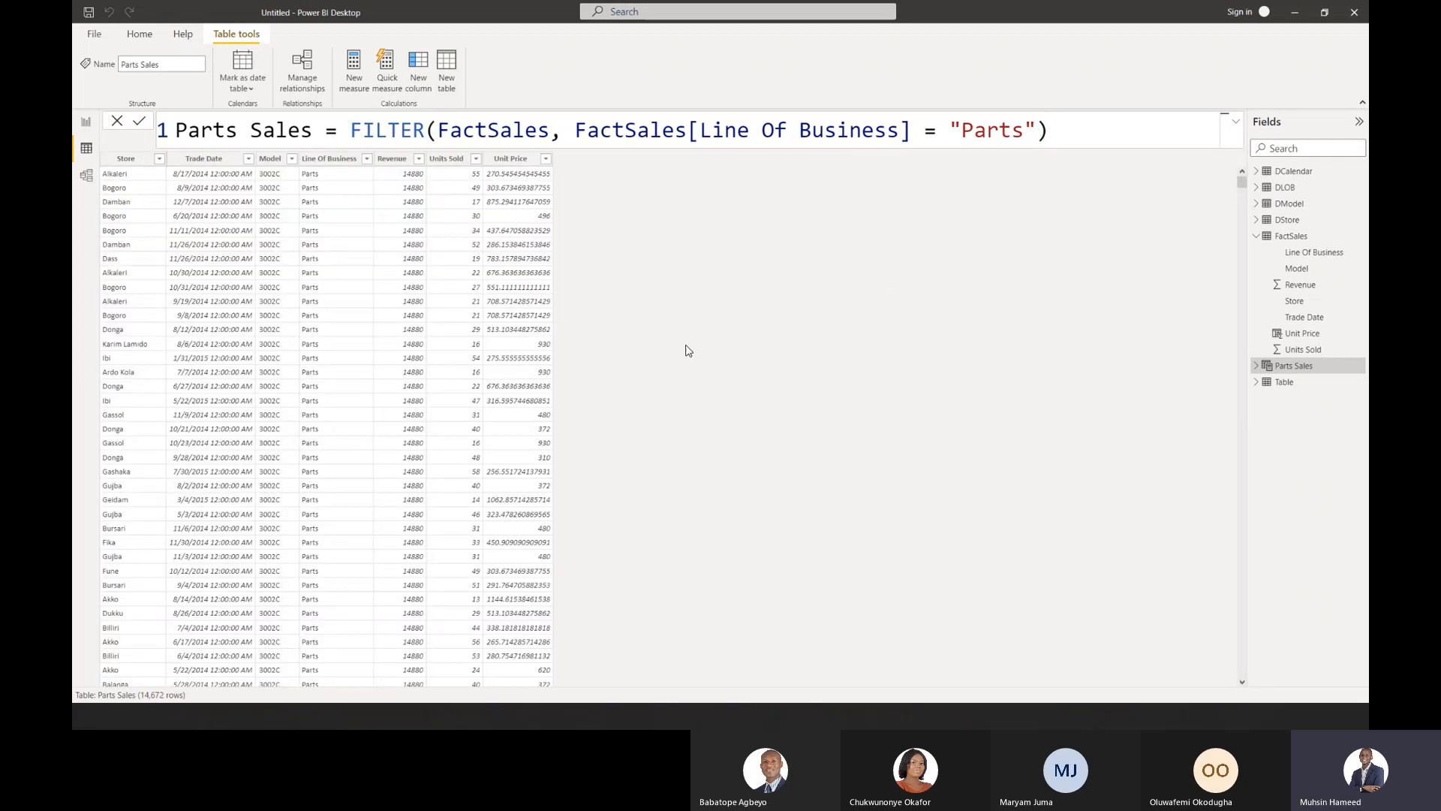
# Check which values the Line Of Business filter list offers in the Parts Sales table.
pyautogui.click(367, 159)
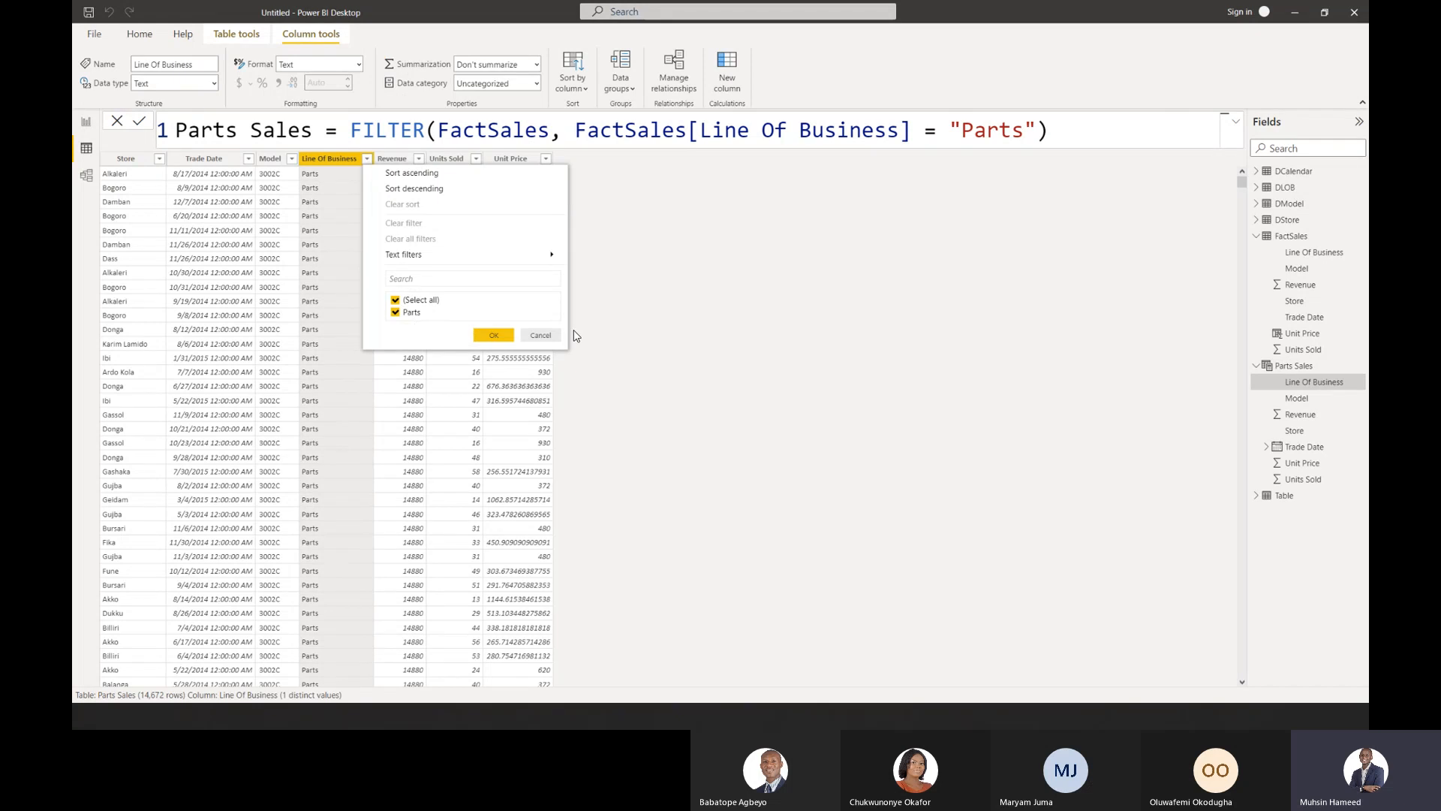
pyautogui.click(540, 334)
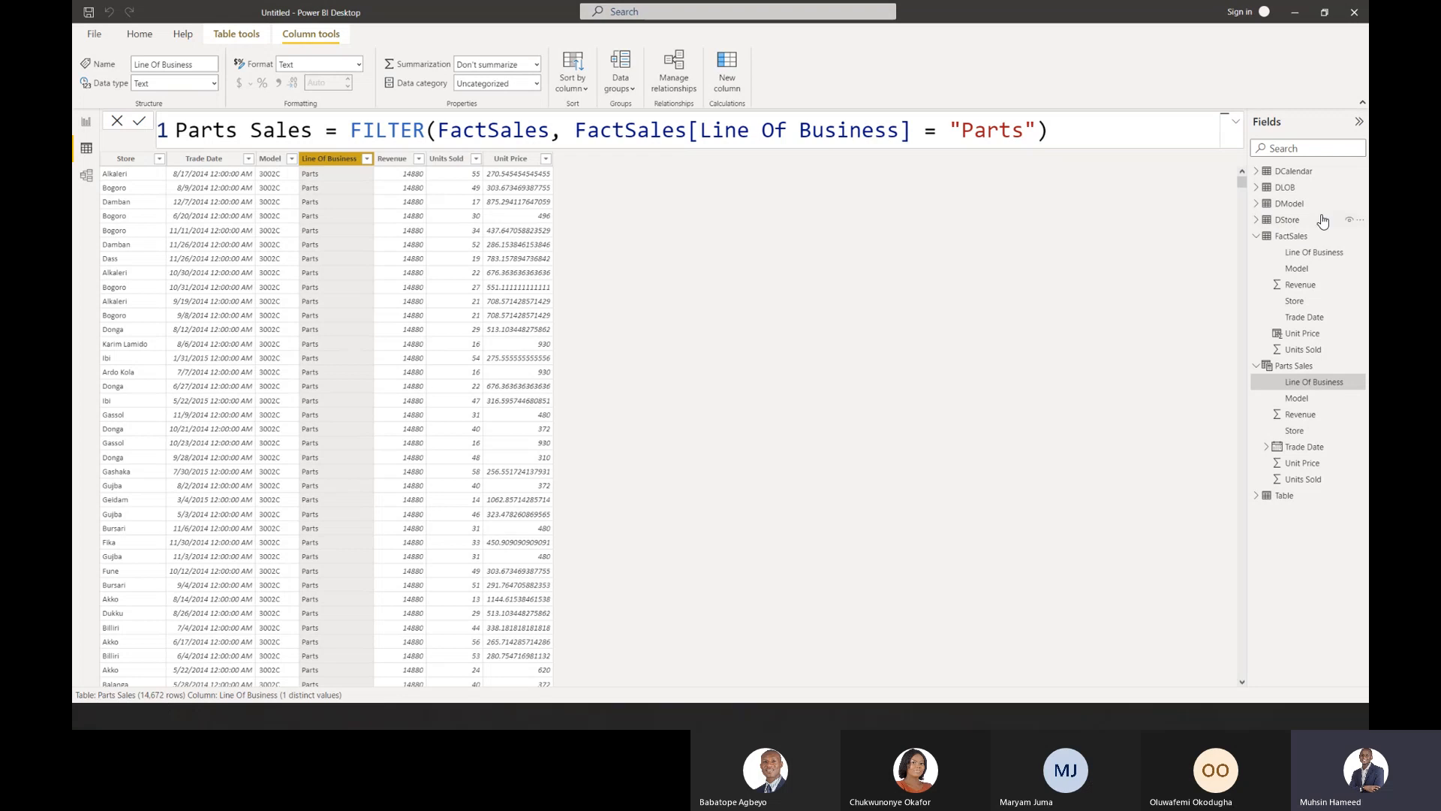
# Compare the row counts of the FactSales and Parts Sales tables, and check the Trade Date filter values in Parts Sales.
pyautogui.click(1292, 238)
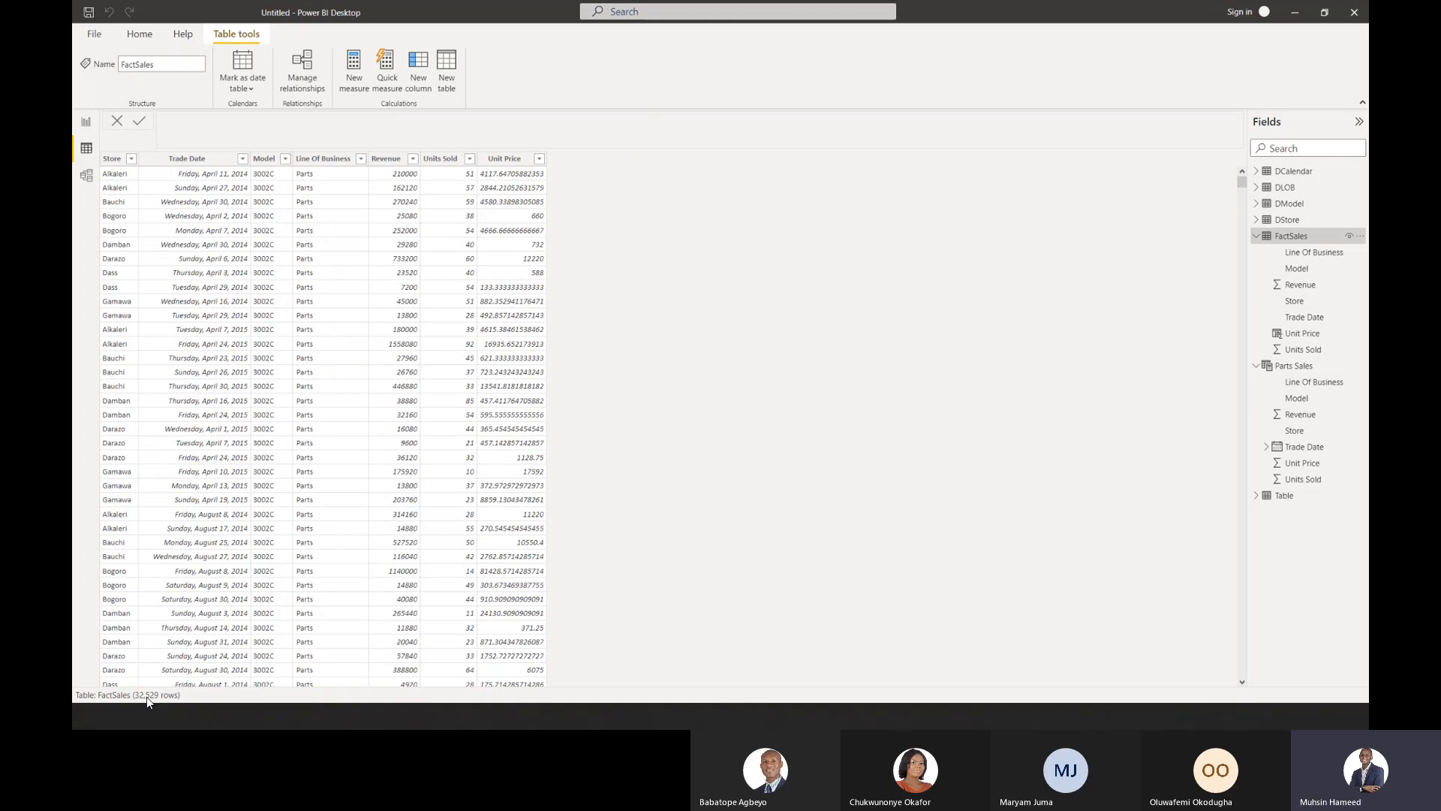
pyautogui.click(1294, 367)
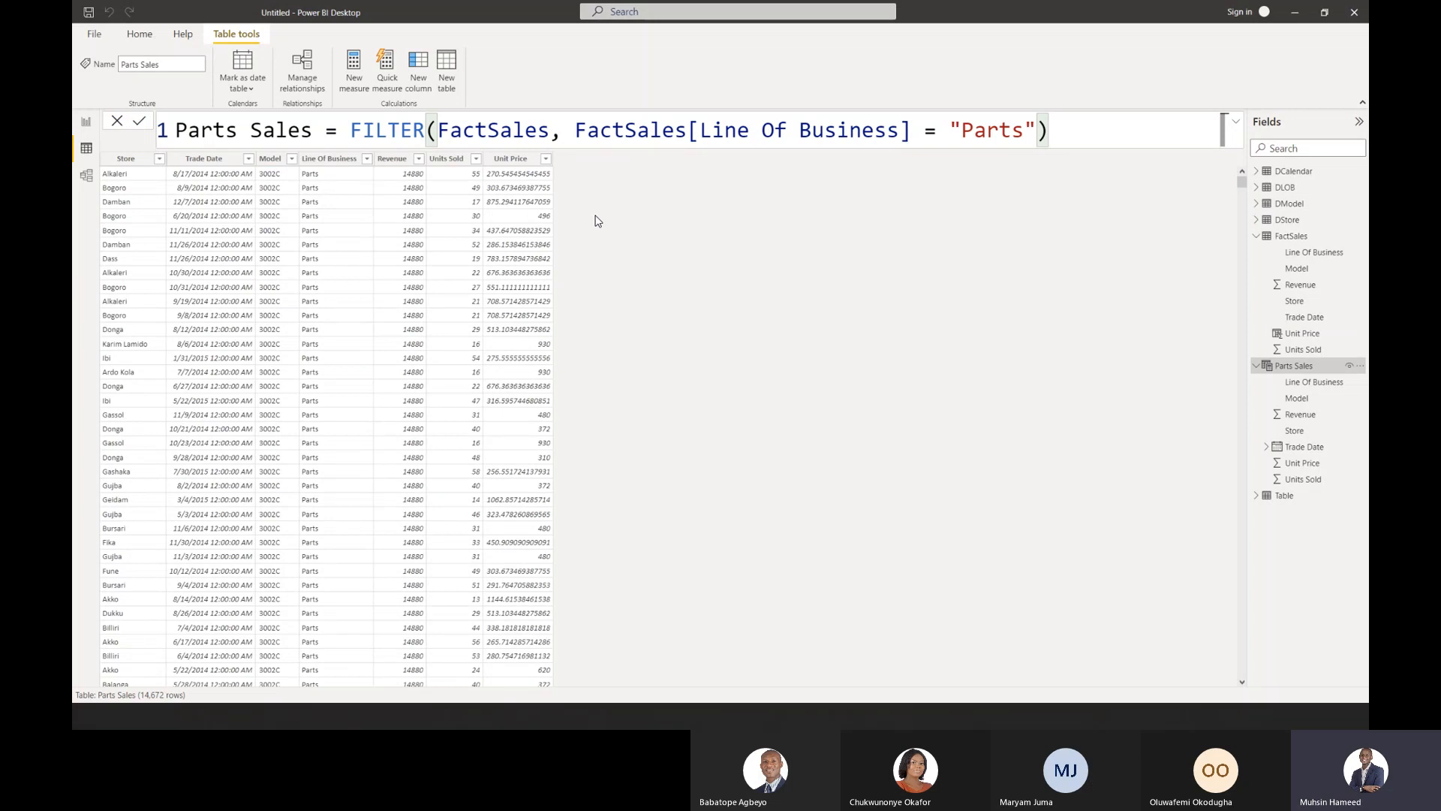
pyautogui.click(218, 159)
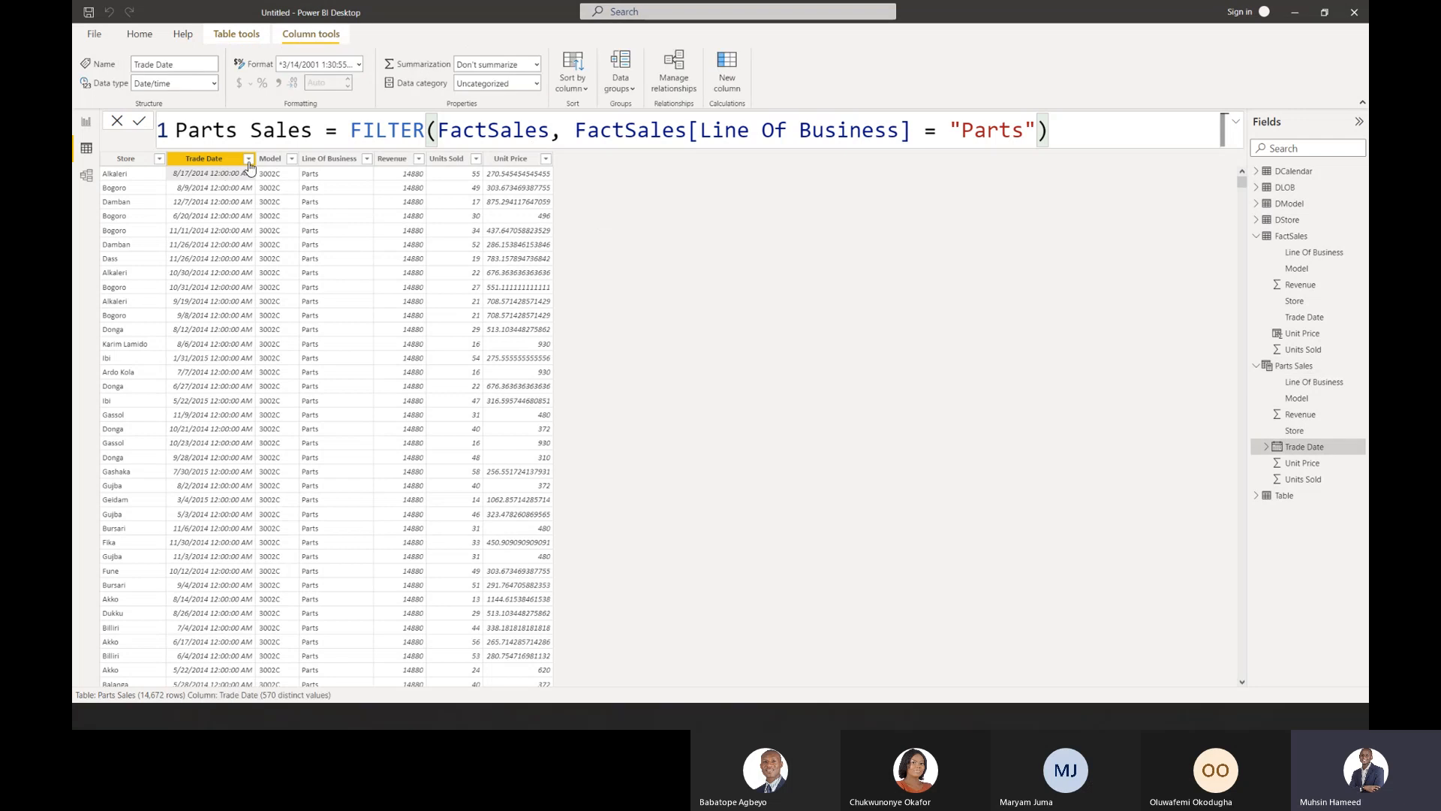
pyautogui.click(248, 159)
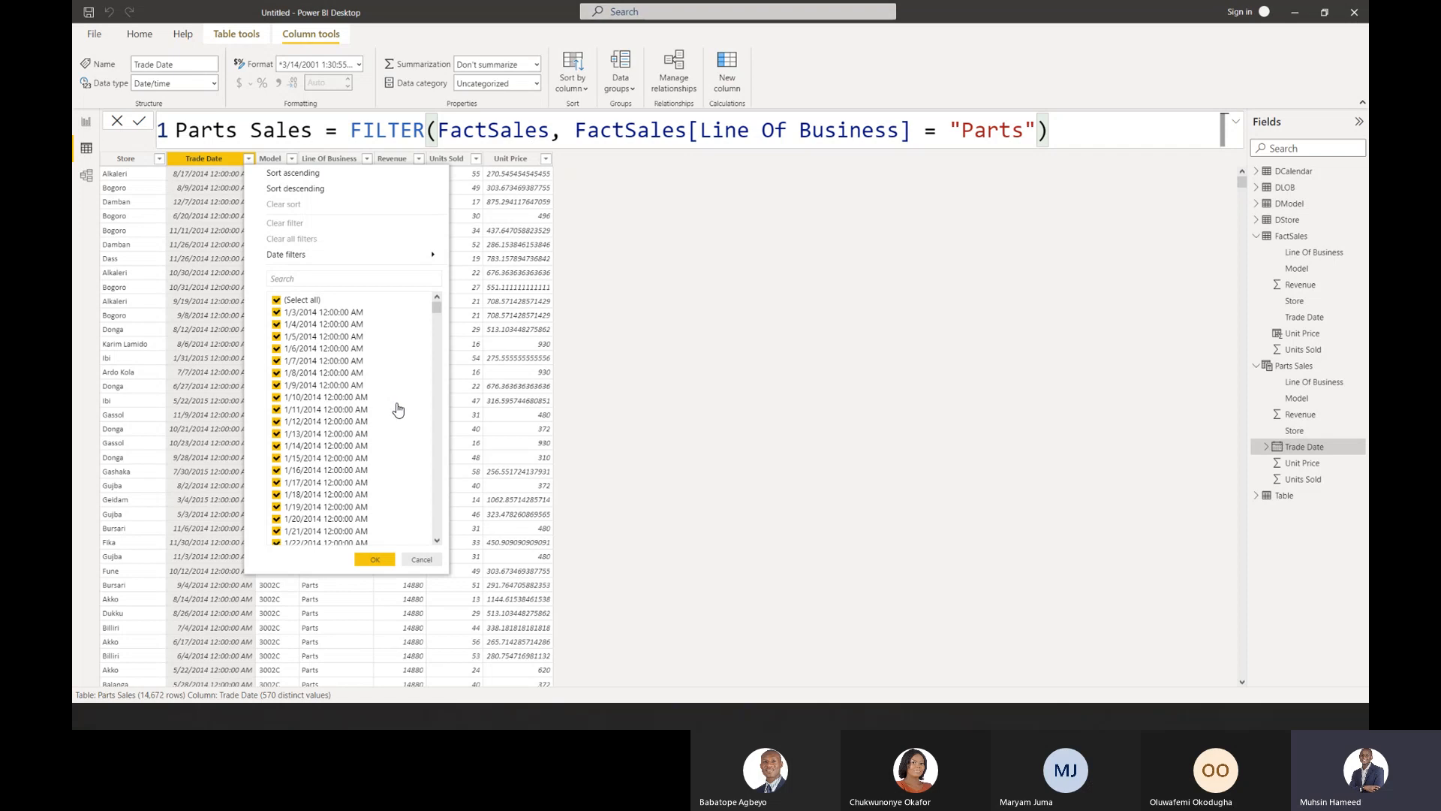
pyautogui.click(421, 559)
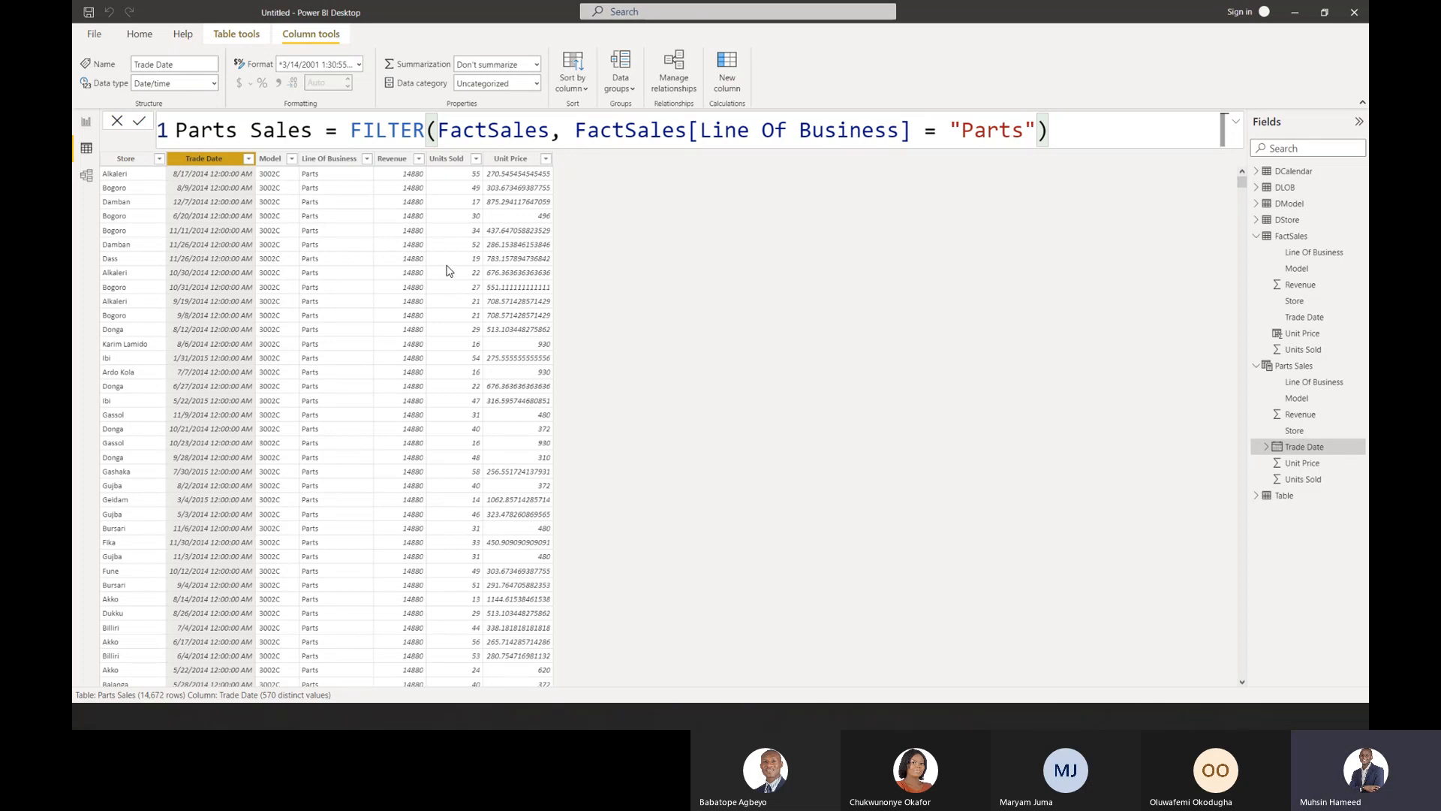
# Review the full Parts Sales formula along with the table's Store, Revenue and Unit Price columns.
pyautogui.click(140, 158)
pyautogui.moveTo(178, 131); pyautogui.dragTo(1051, 131)
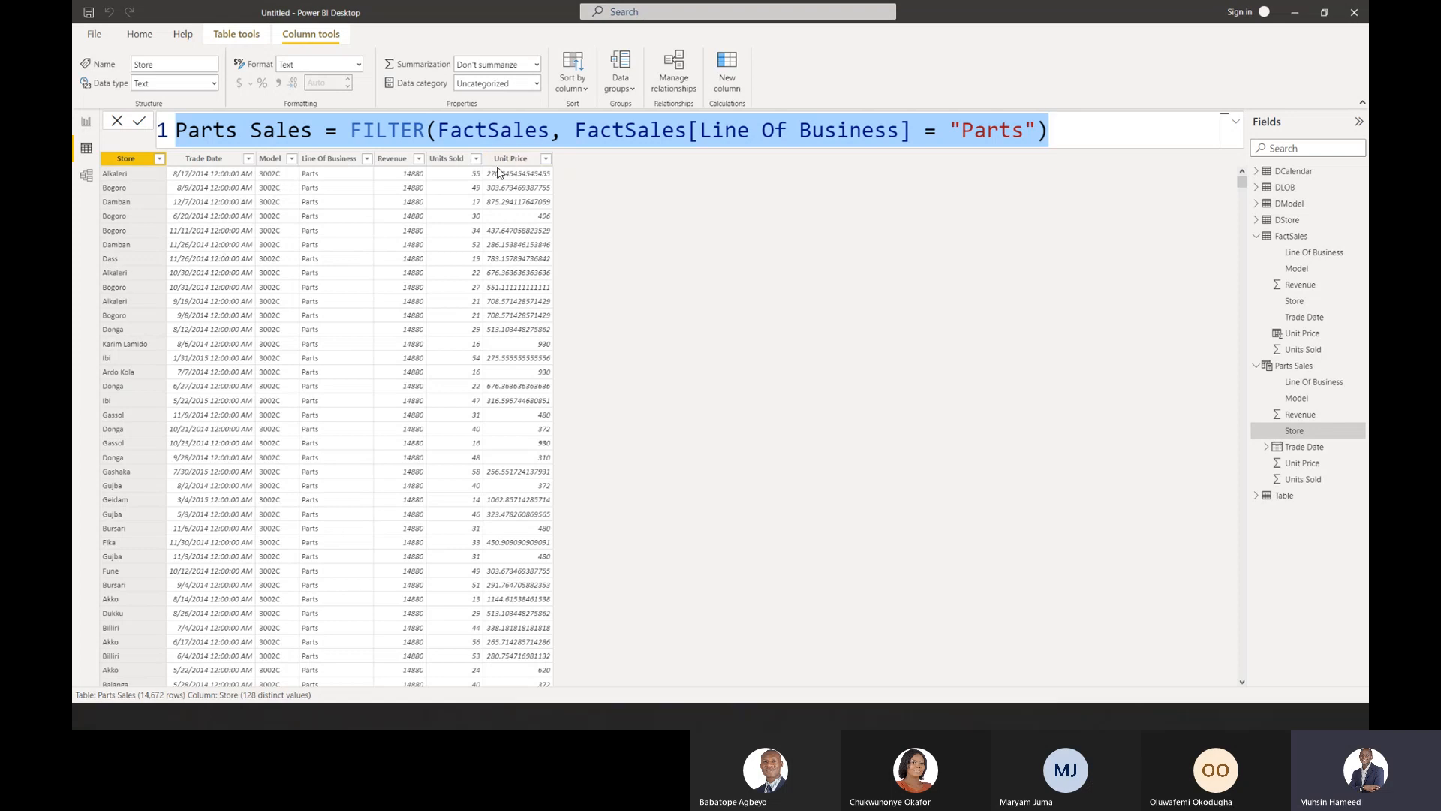
pyautogui.click(402, 160)
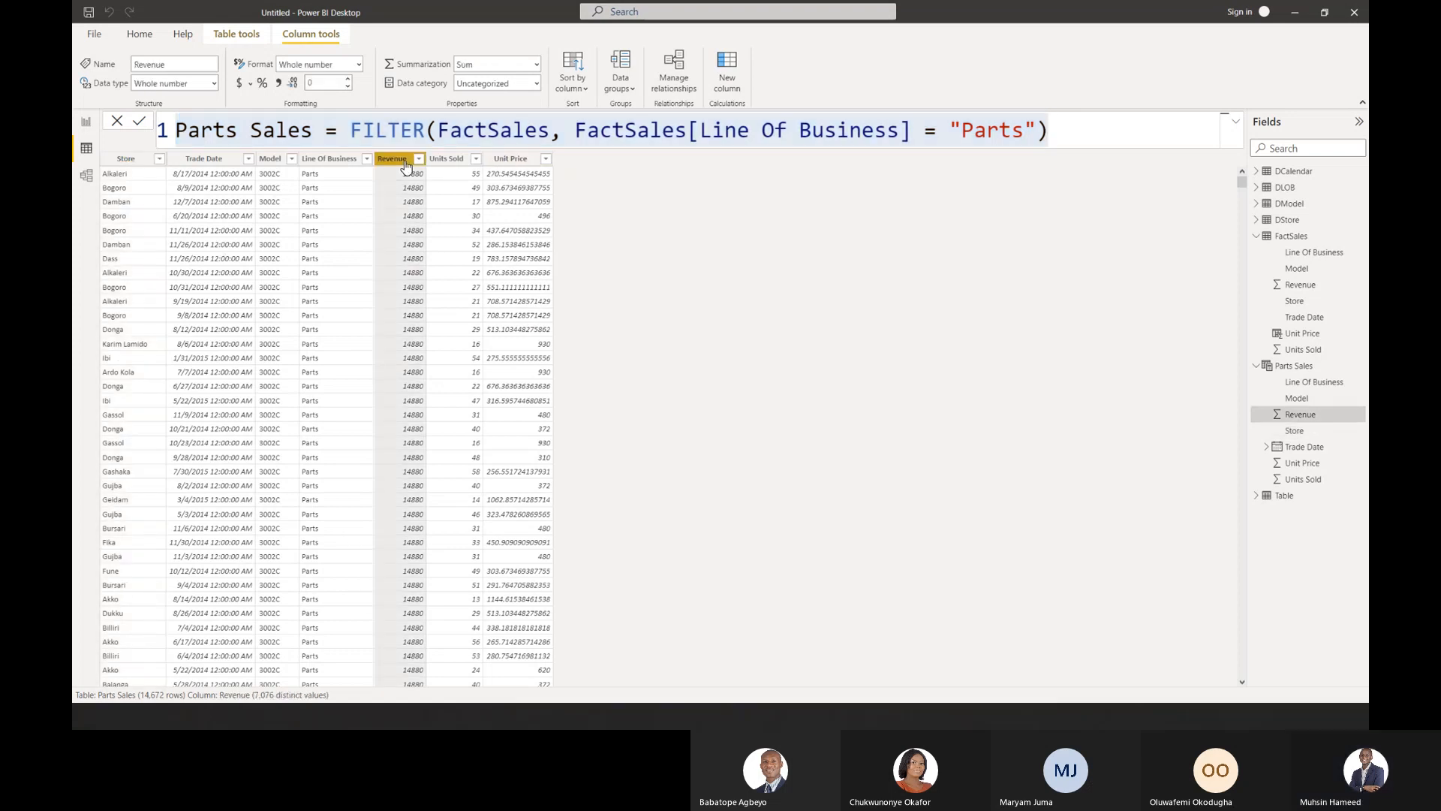
pyautogui.click(524, 160)
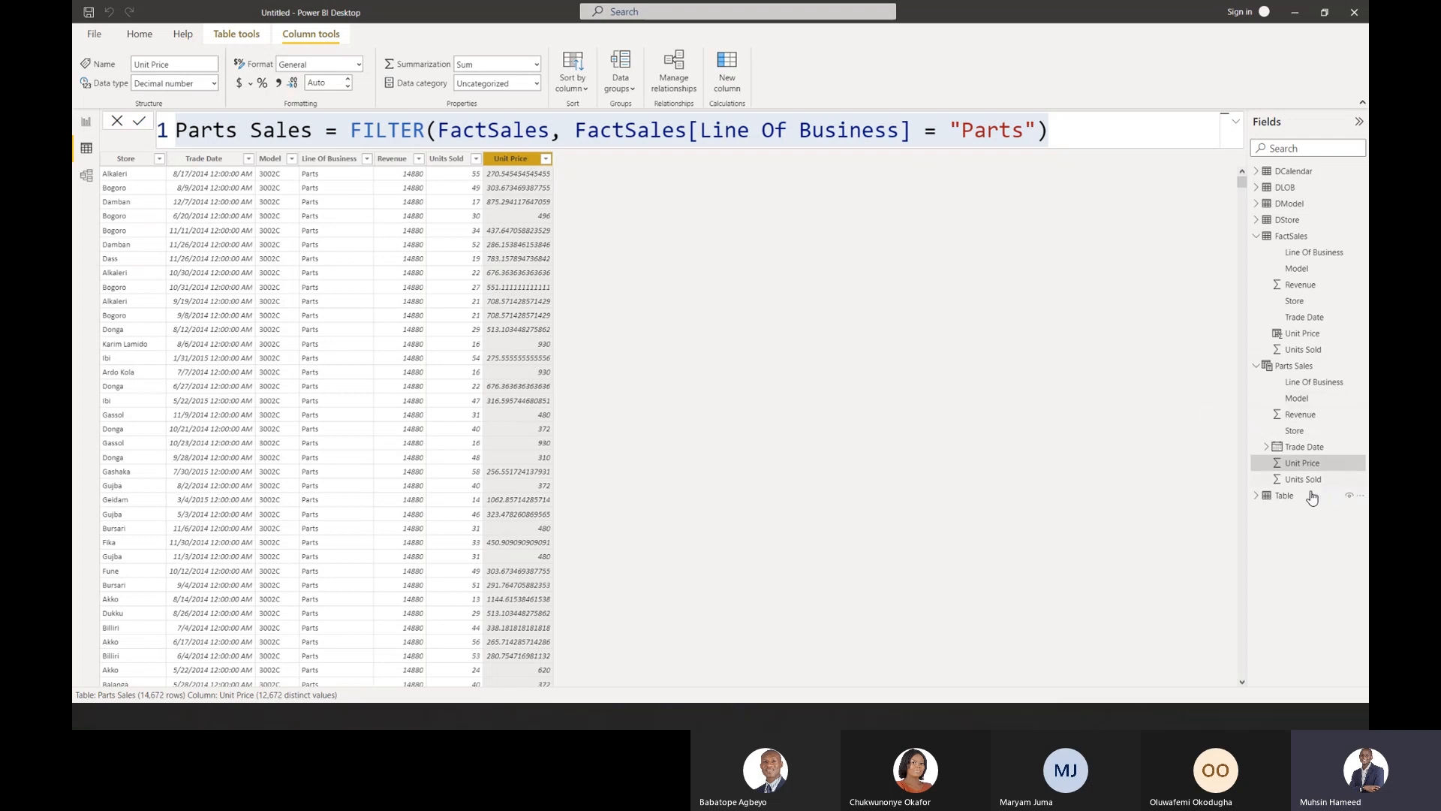
# Examine the formula of the Unit Price calculated column in the FactSales table.
pyautogui.click(1302, 238)
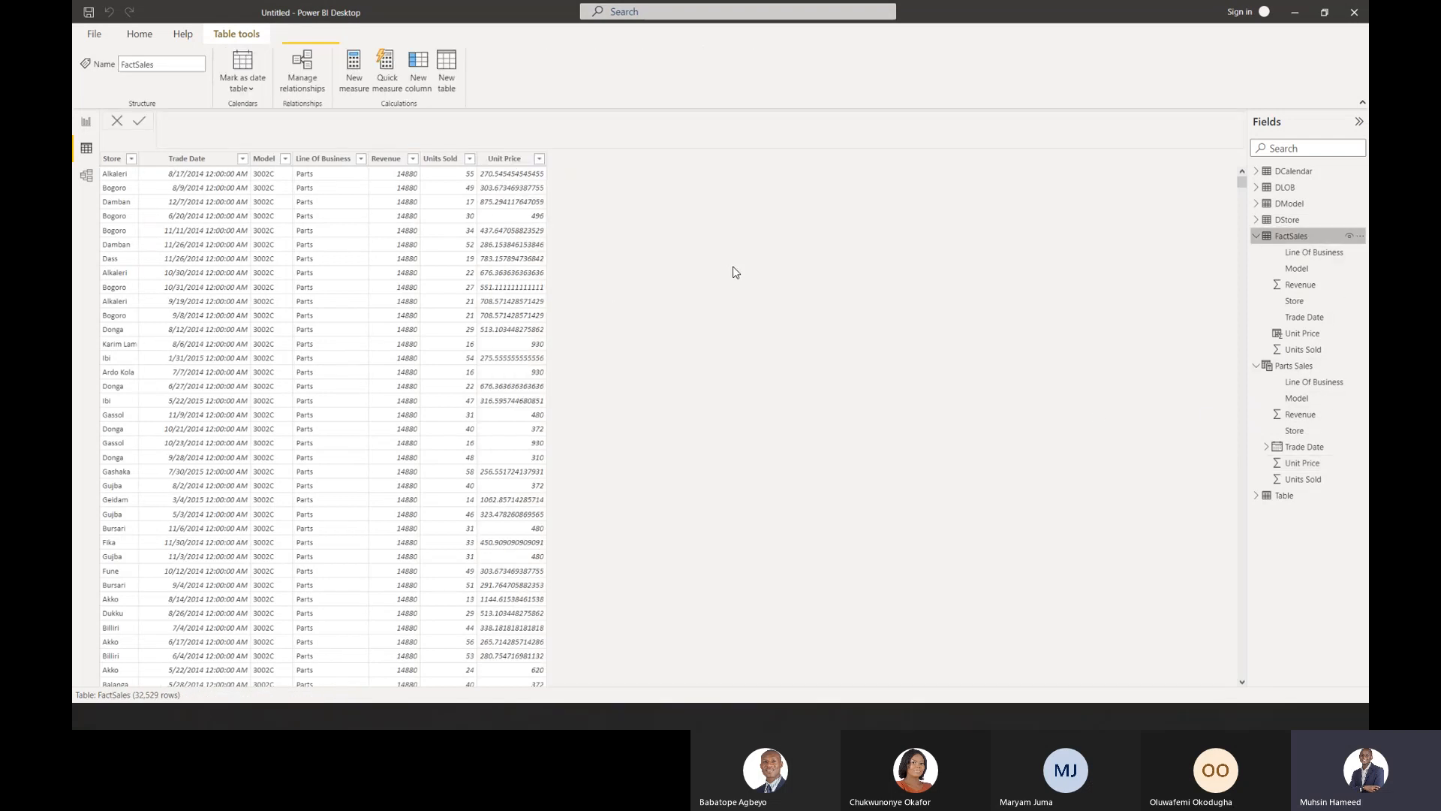
pyautogui.click(490, 159)
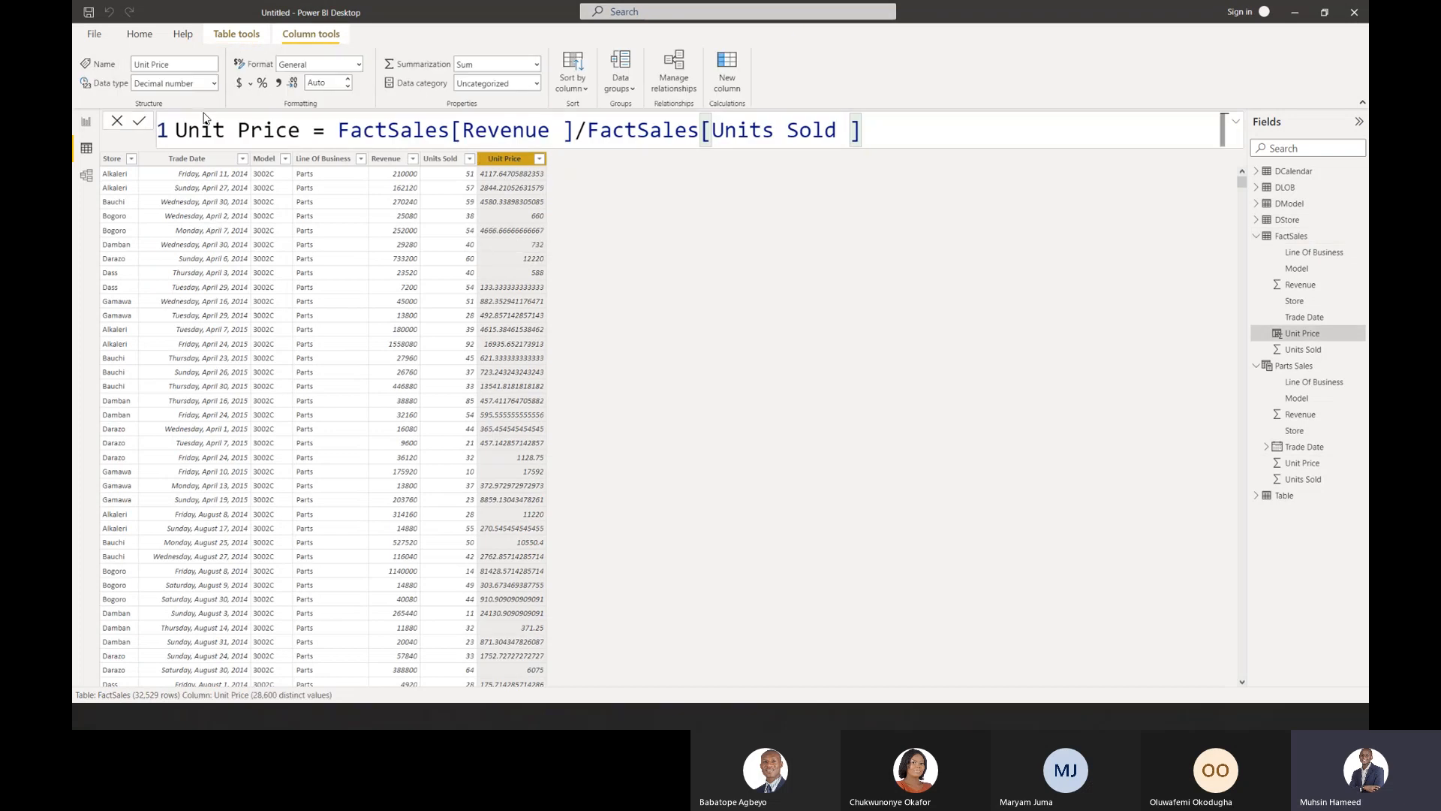
pyautogui.moveTo(176, 129); pyautogui.dragTo(759, 186)
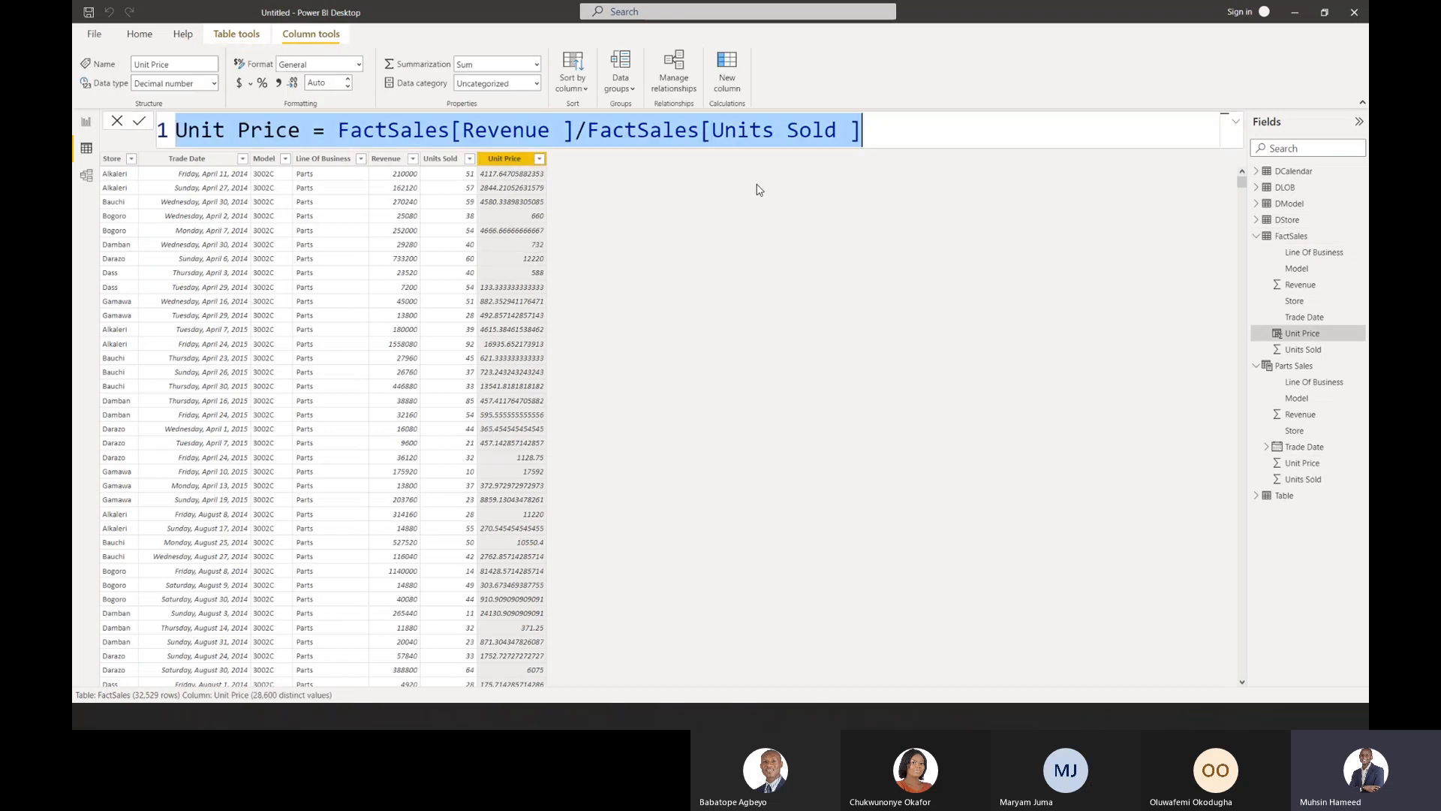
pyautogui.click(926, 116)
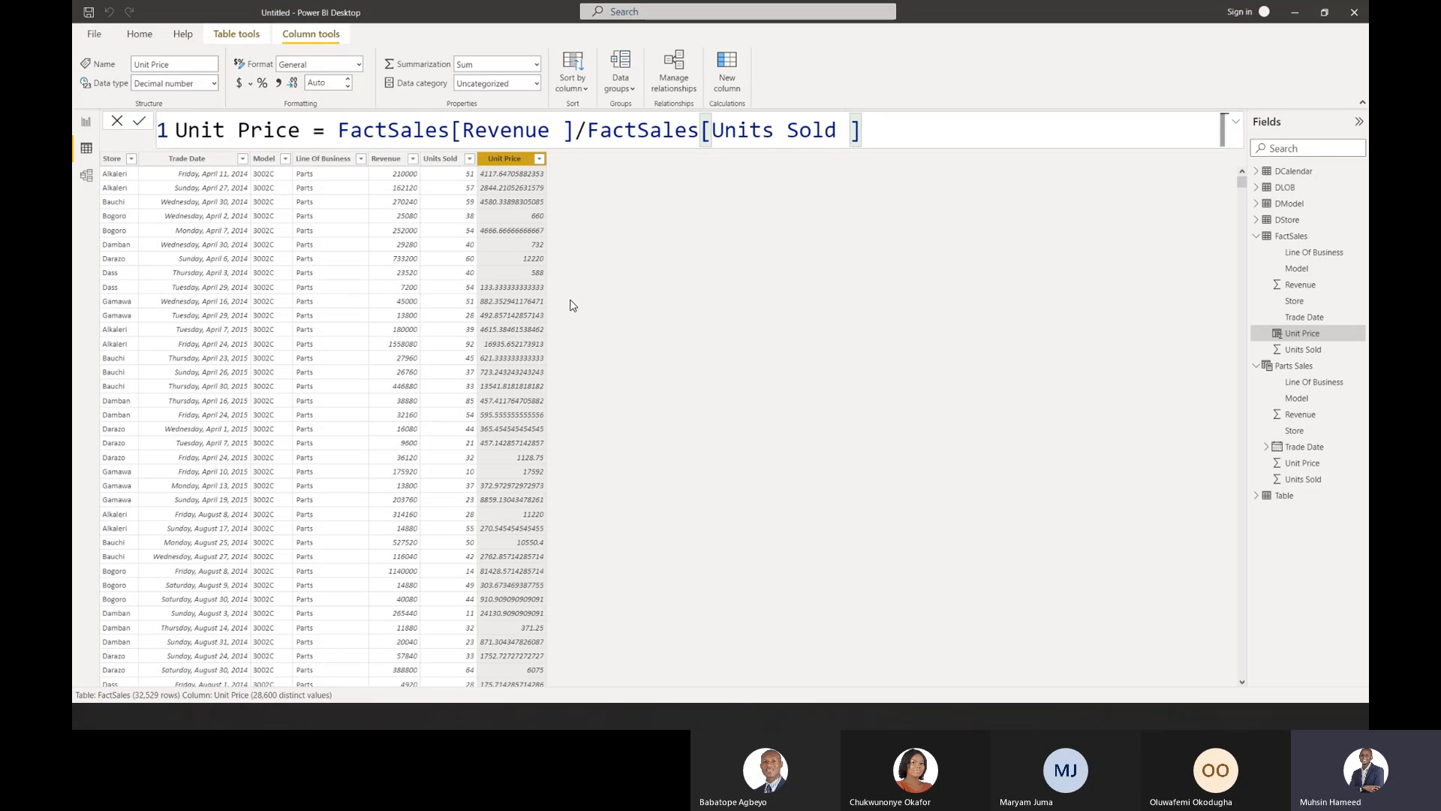
# Review the revenue table by year, month and model name on report Page 1, from its first rows.
pyautogui.click(86, 121)
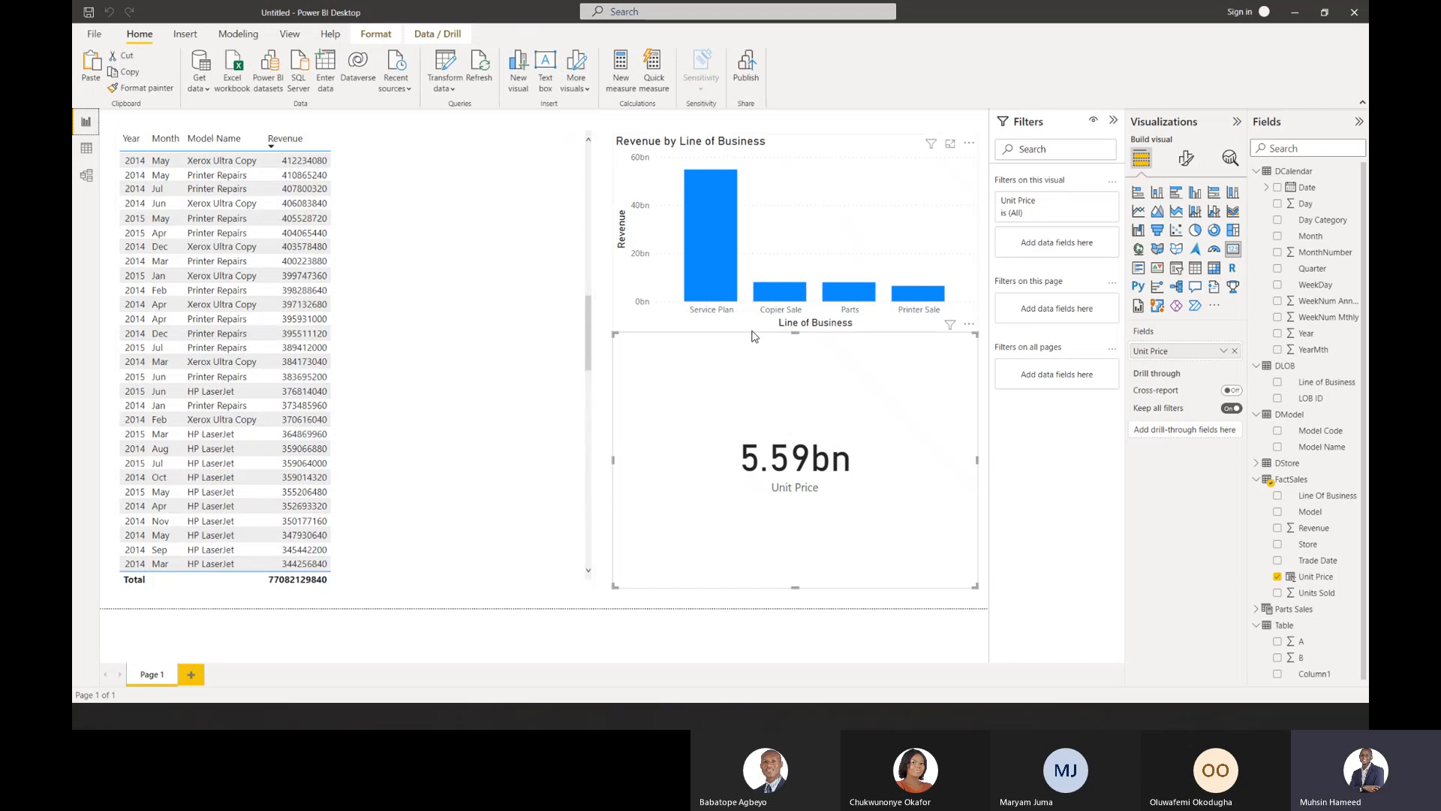
pyautogui.moveTo(589, 338); pyautogui.dragTo(578, 168)
pyautogui.click(508, 210)
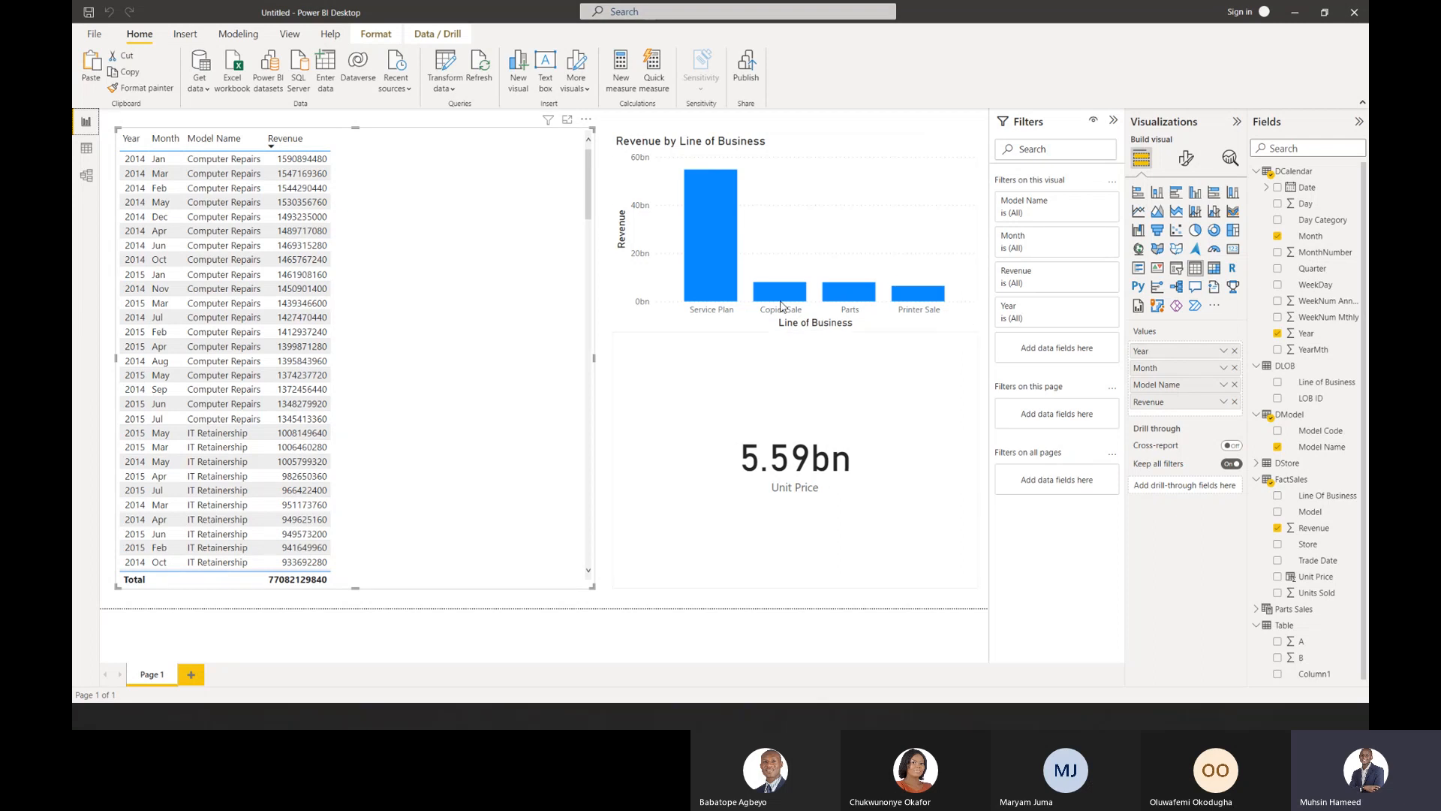
# Add a new blank report page and collapse the expanded DCalendar, DLOB, DModel, FactSales and Table field groups.
pyautogui.click(192, 676)
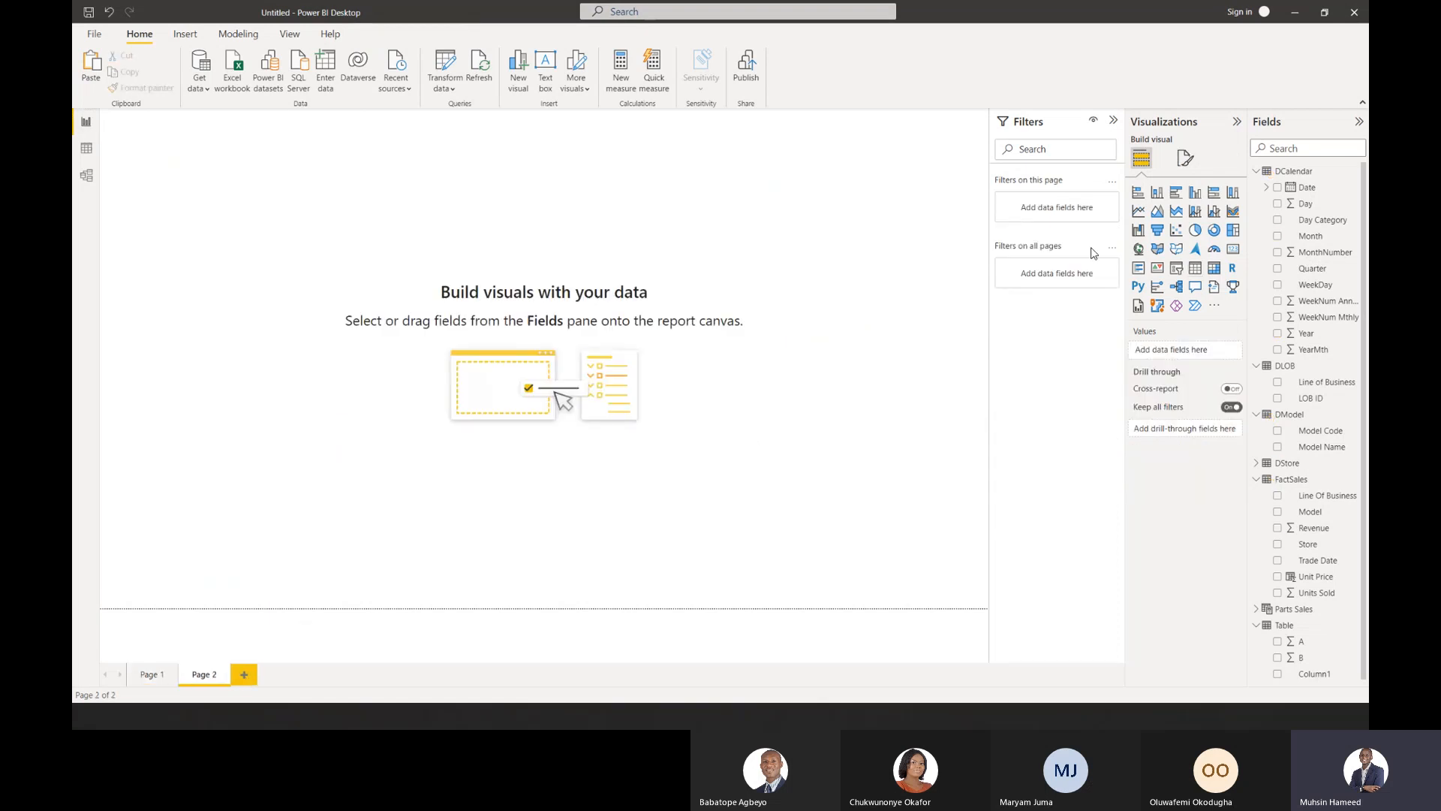
pyautogui.click(1256, 172)
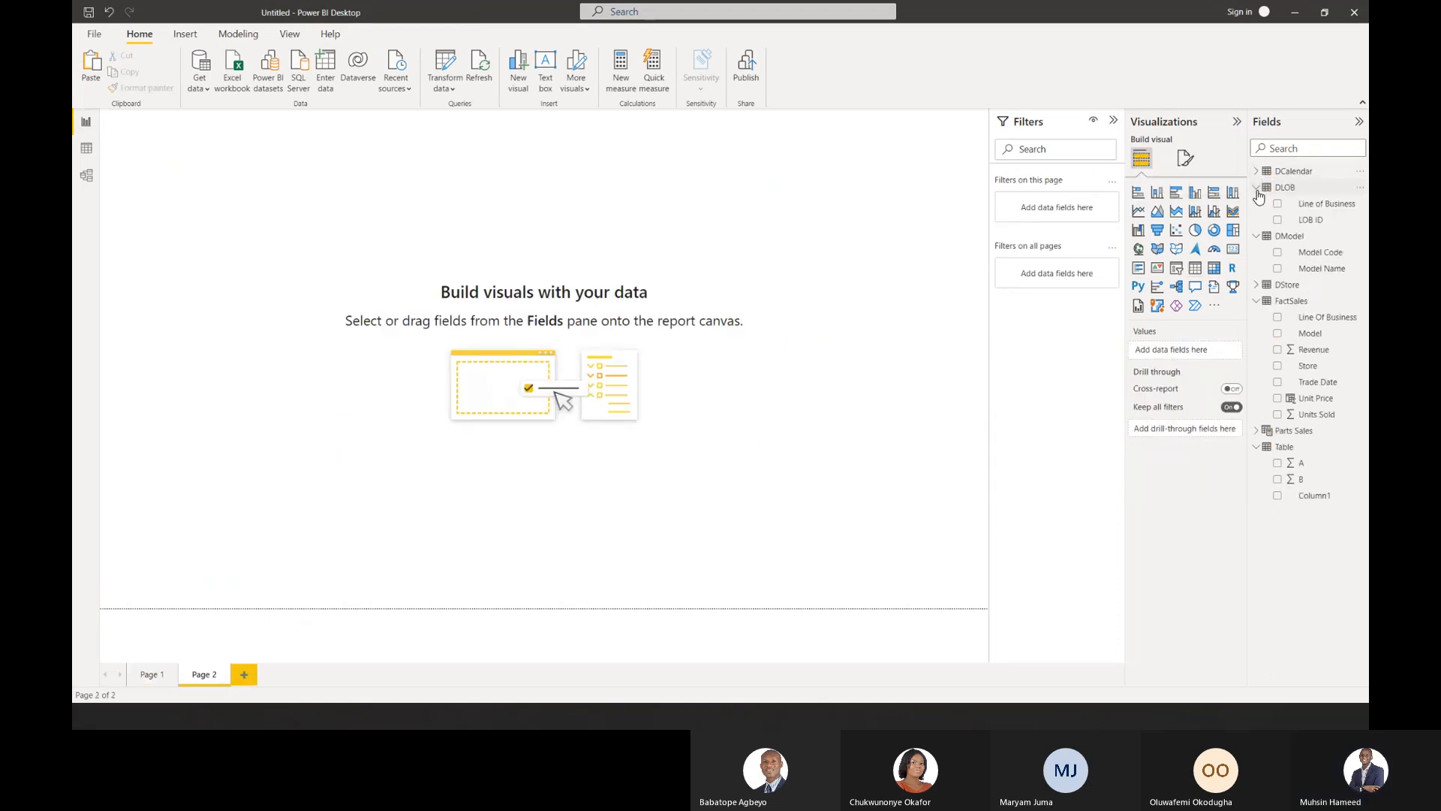
pyautogui.click(1256, 188)
pyautogui.click(1257, 203)
pyautogui.click(1257, 236)
pyautogui.click(1256, 275)
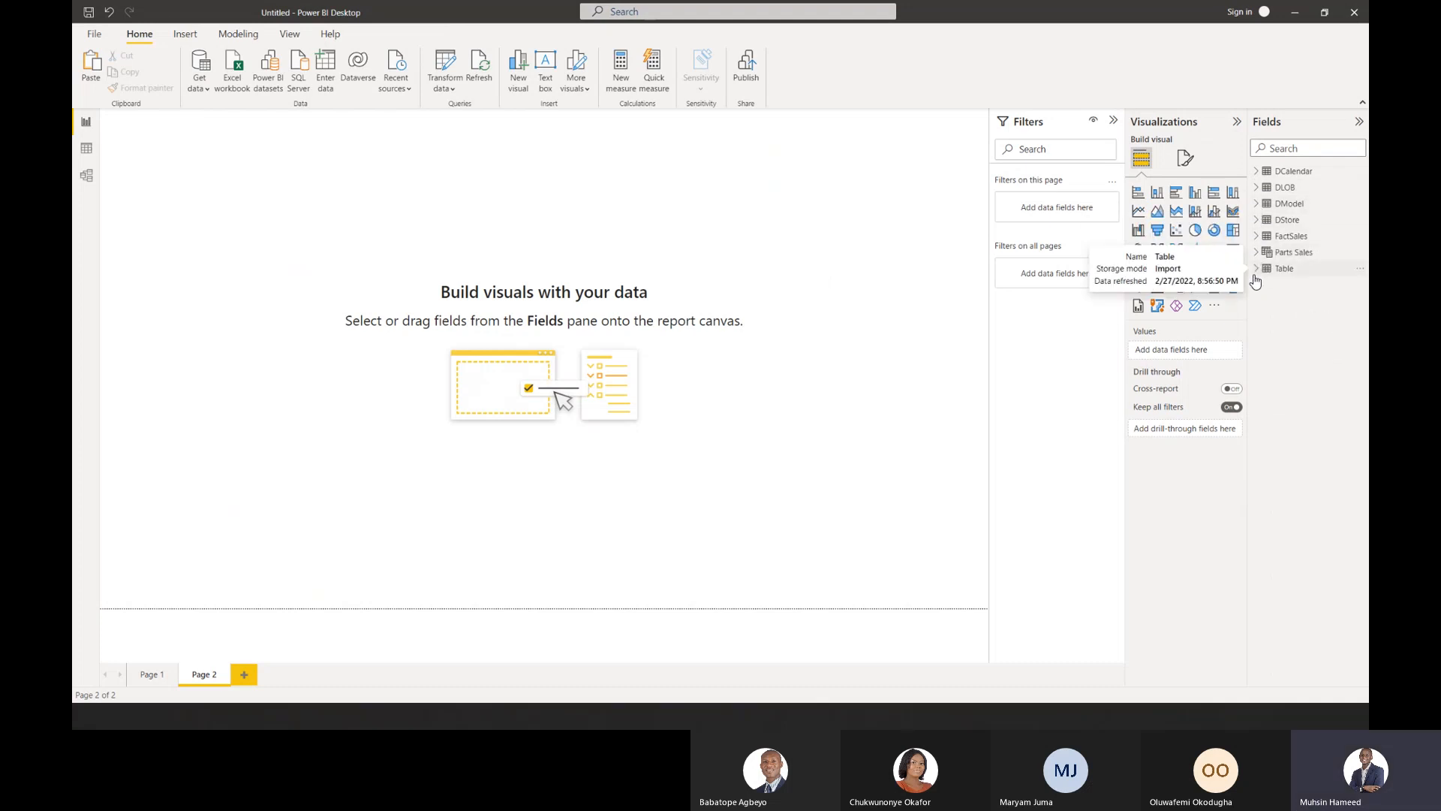
pyautogui.click(87, 149)
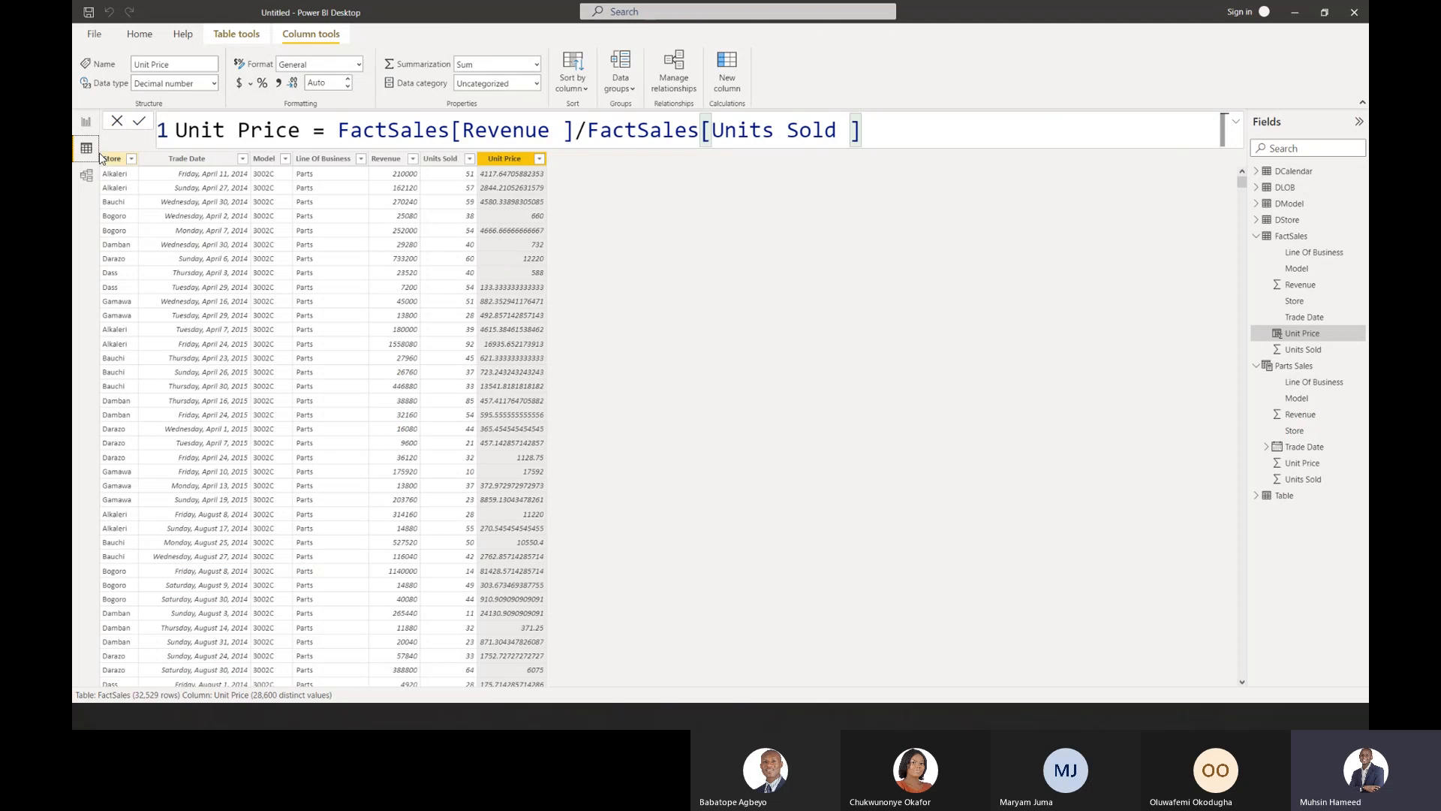
pyautogui.click(87, 124)
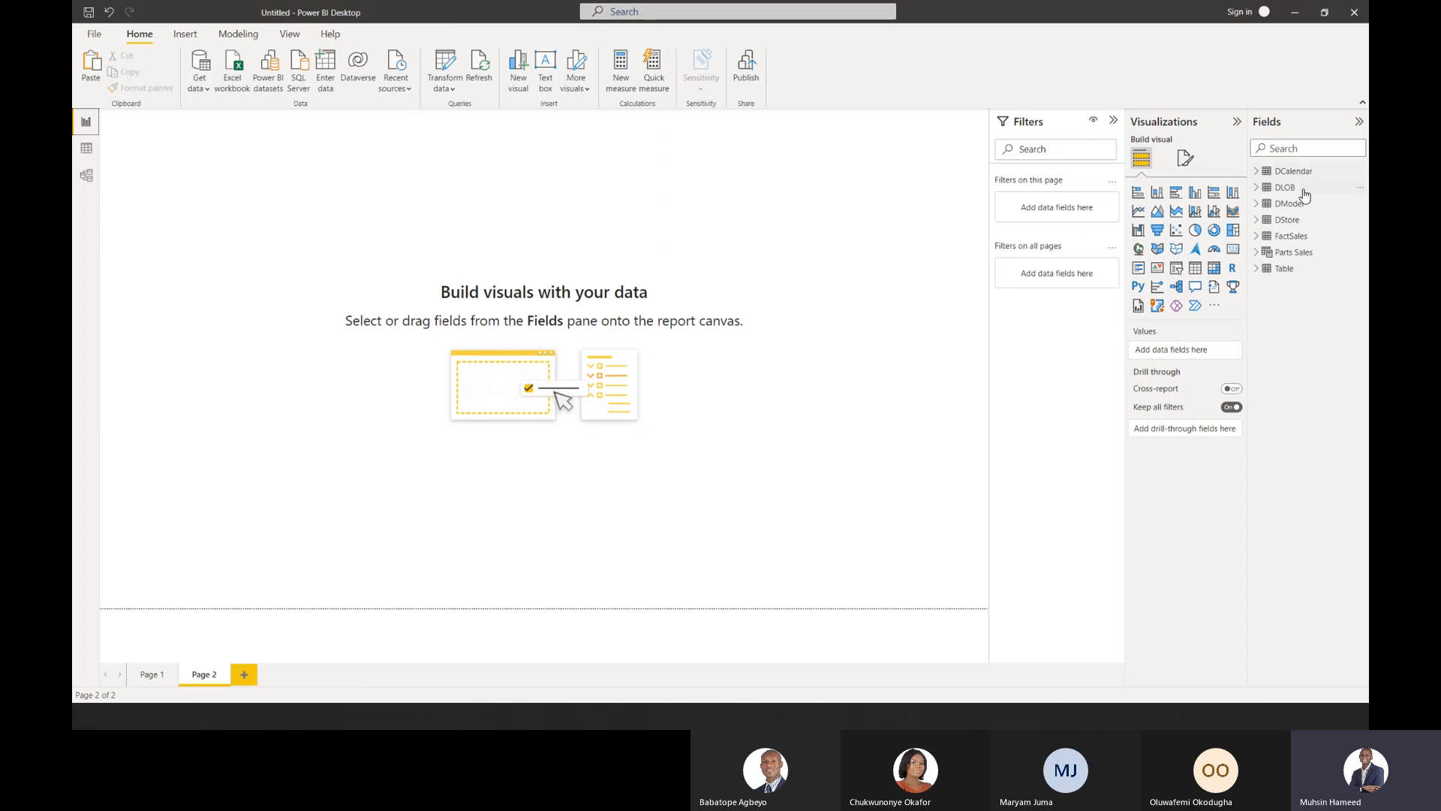
# Create a new measure in the FactSales table and enlarge the formula text for readability.
pyautogui.click(1301, 243)
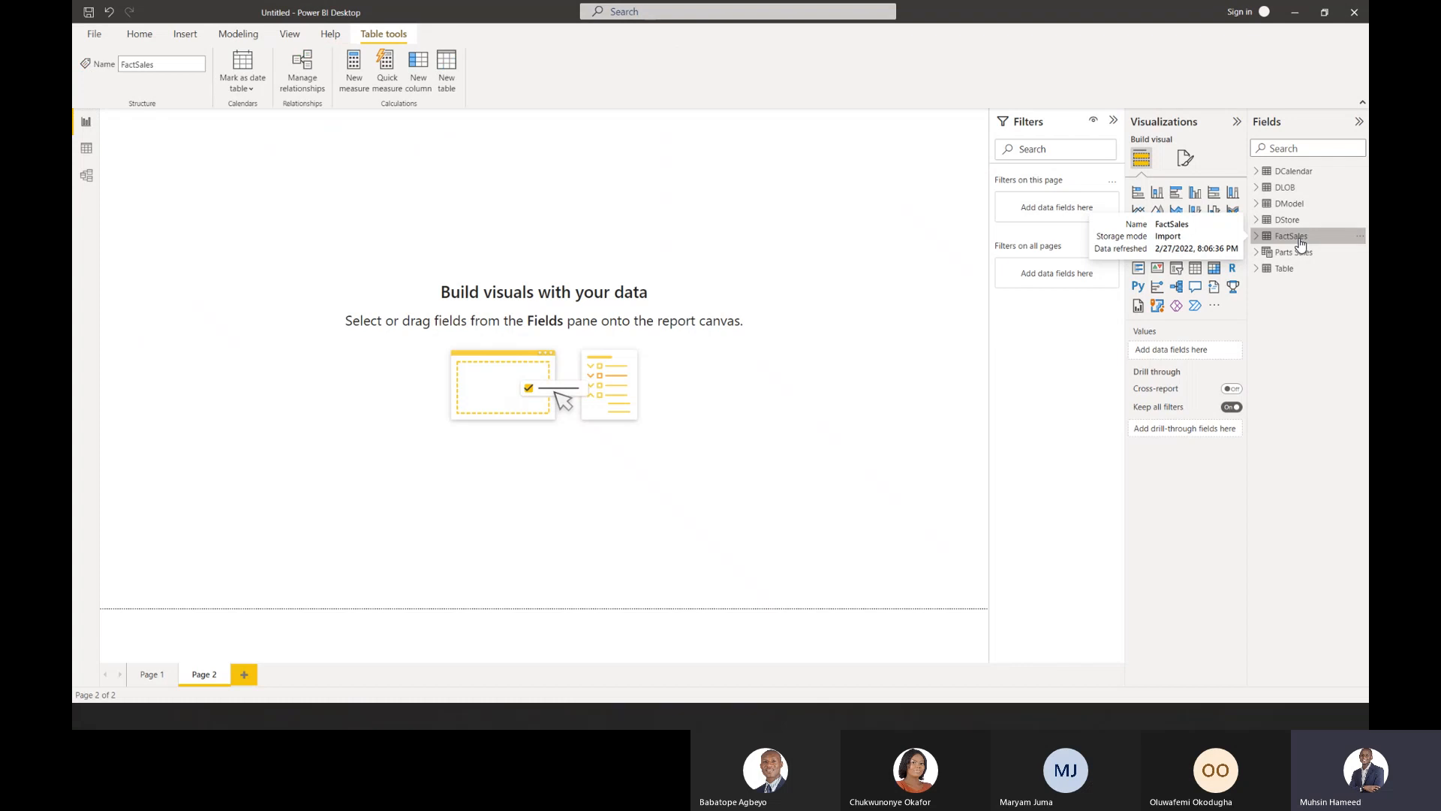
pyautogui.click(350, 80)
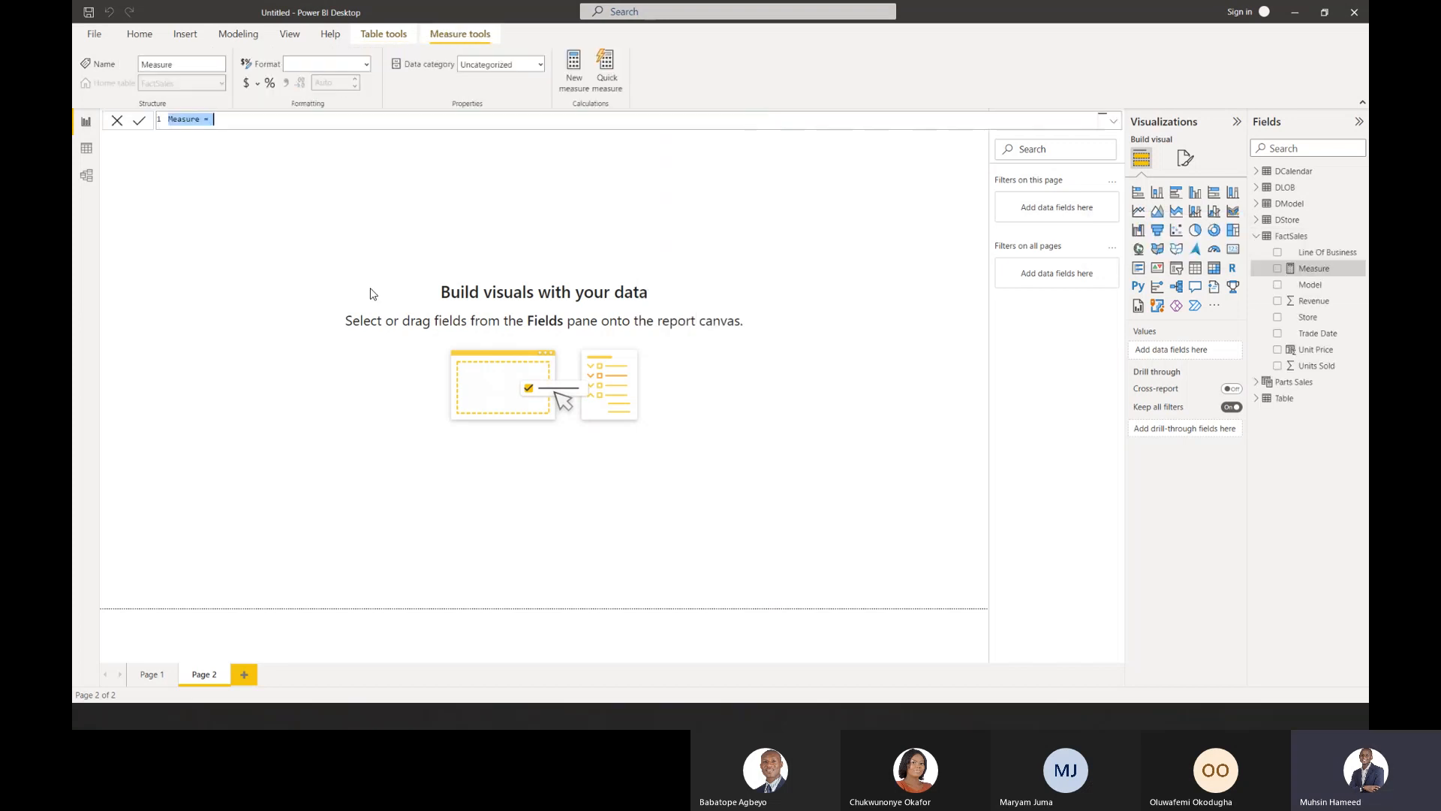
pyautogui.hotkey('ctrl', '+')
pyautogui.hotkey('ctrl', '+')
pyautogui.hotkey('ctrl', '+')
pyautogui.hotkey('ctrl', '+')
pyautogui.hotkey('ctrl', '+')
pyautogui.hotkey('ctrl', '+')
pyautogui.hotkey('ctrl', '+')
pyautogui.hotkey('ctrl', '+')
pyautogui.hotkey('ctrl', '+')
pyautogui.hotkey('ctrl', '+')
pyautogui.hotkey('ctrl', '+')
pyautogui.hotkey('ctrl', '+')
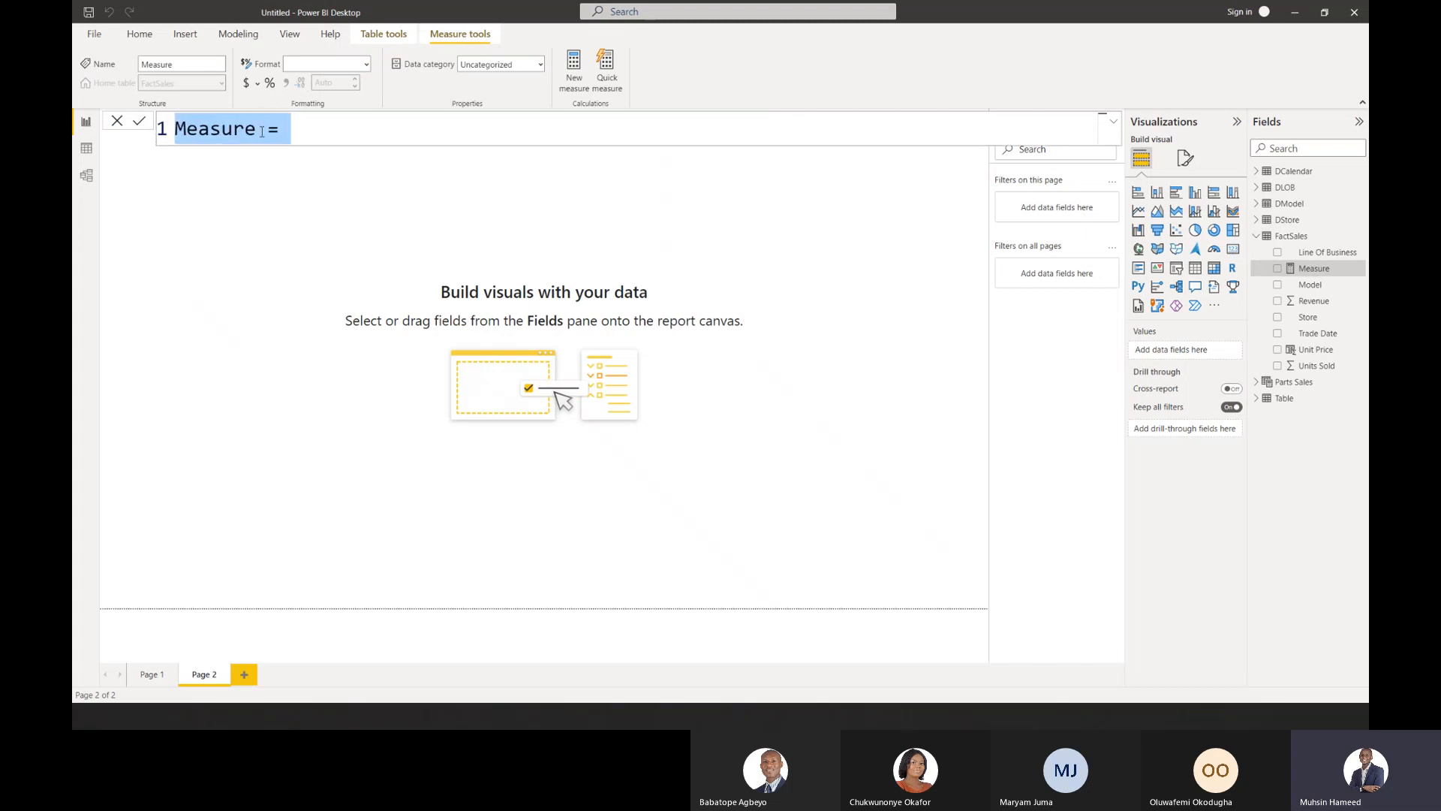
# Name the measure Total Revenue and begin its expression with the SUM function.
pyautogui.moveTo(262, 131); pyautogui.dragTo(175, 130)
pyautogui.write('Total Revenue')
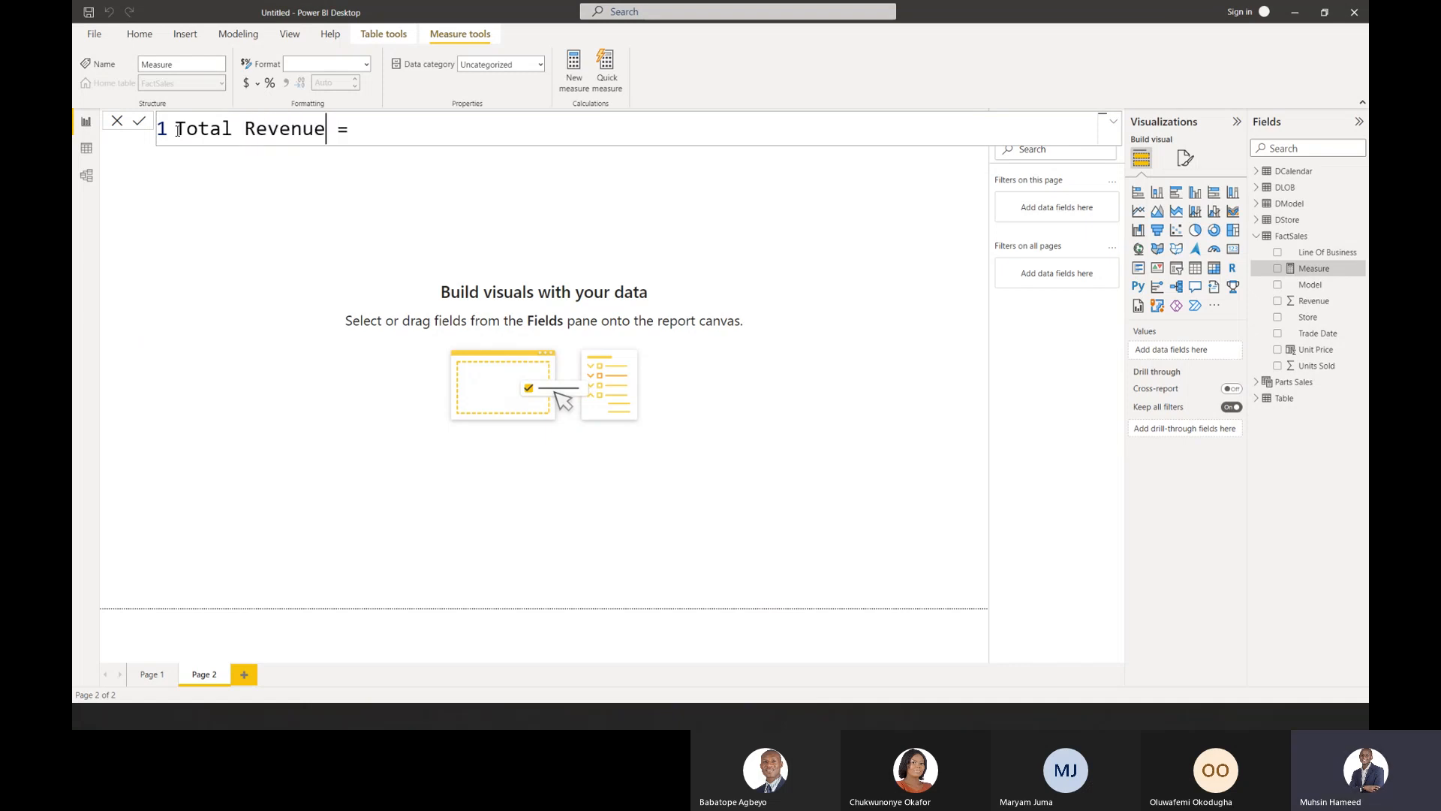
pyautogui.click(369, 139)
pyautogui.write('SUM(')
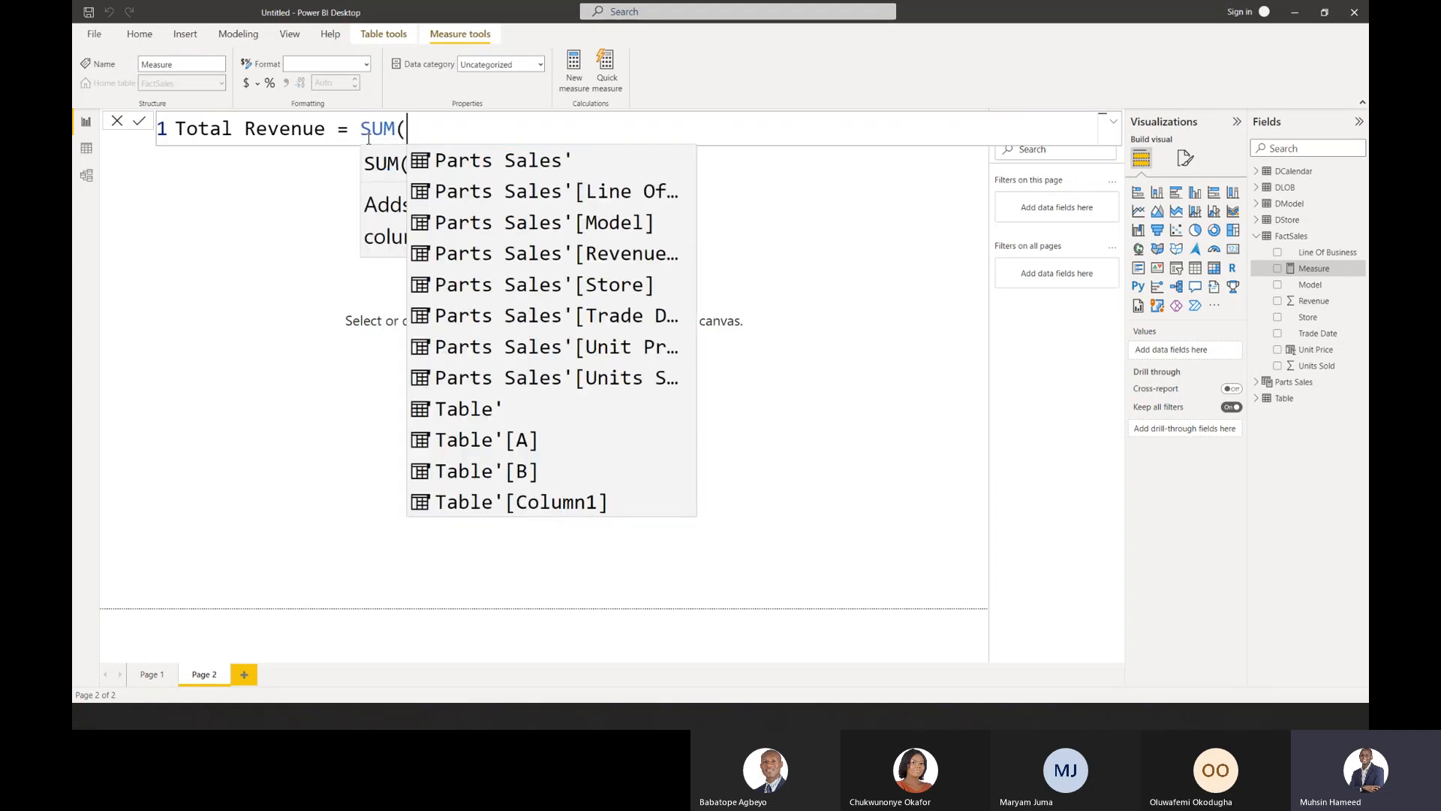
pyautogui.press('BackSpace')
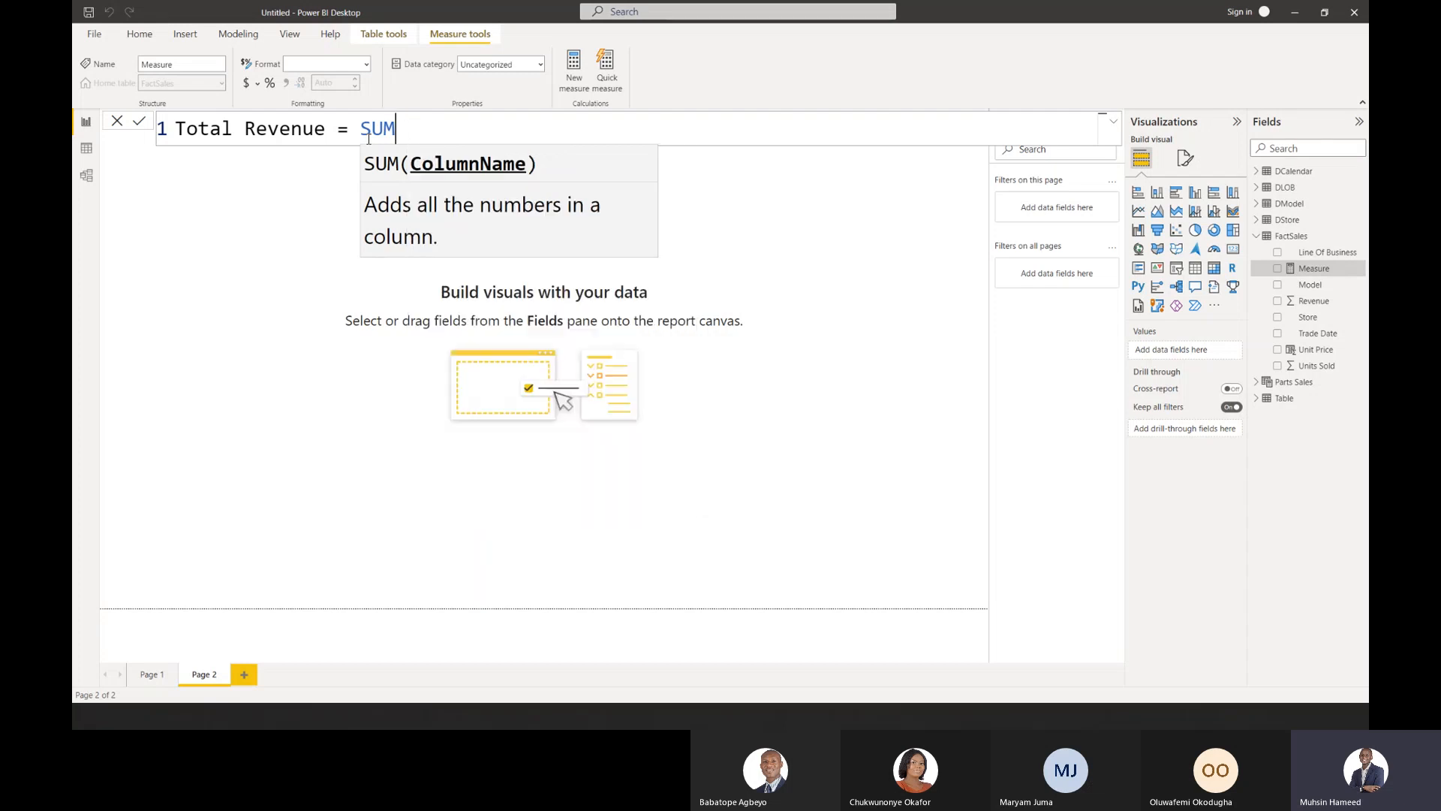
pyautogui.press('BackSpace')
pyautogui.press('BackSpace')
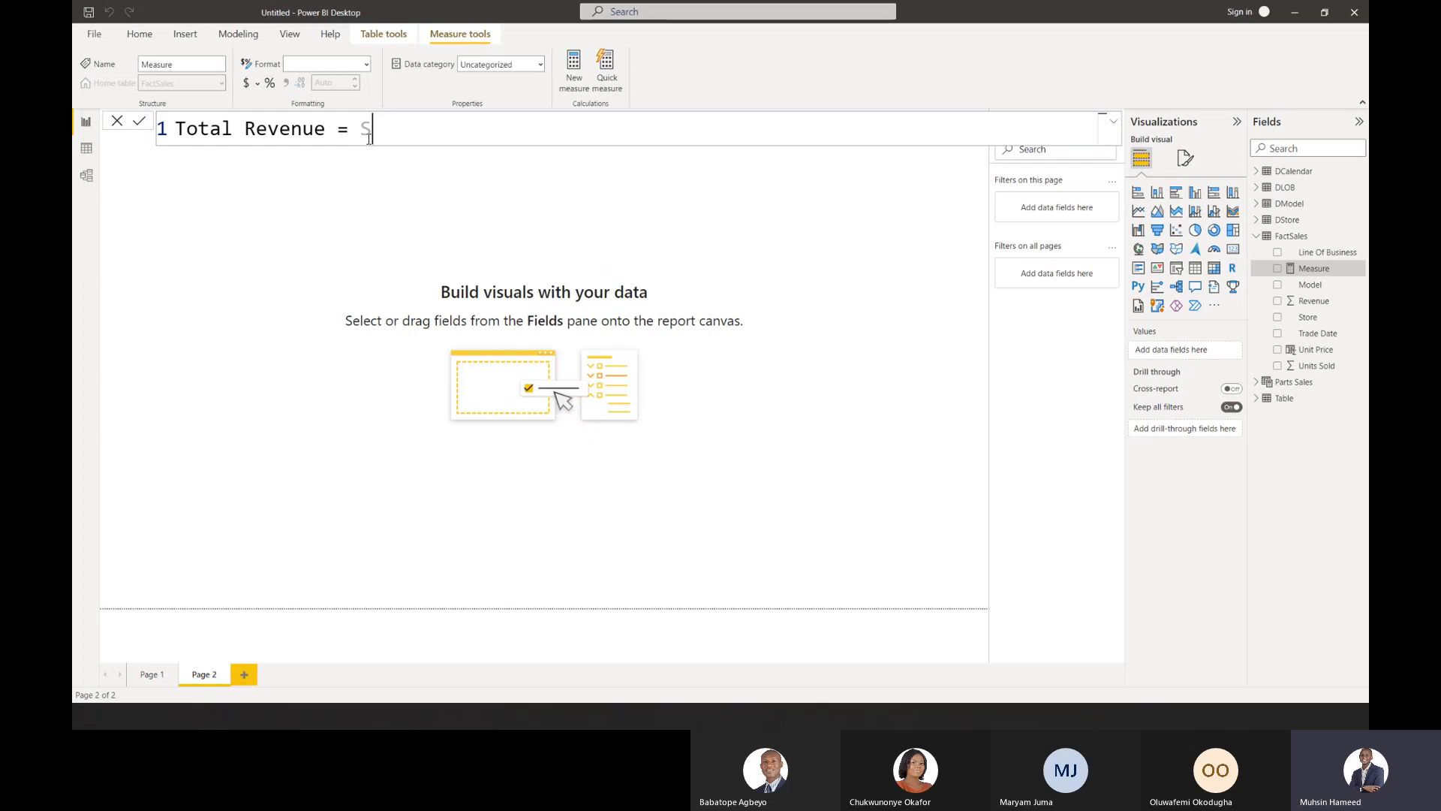
pyautogui.write('um')
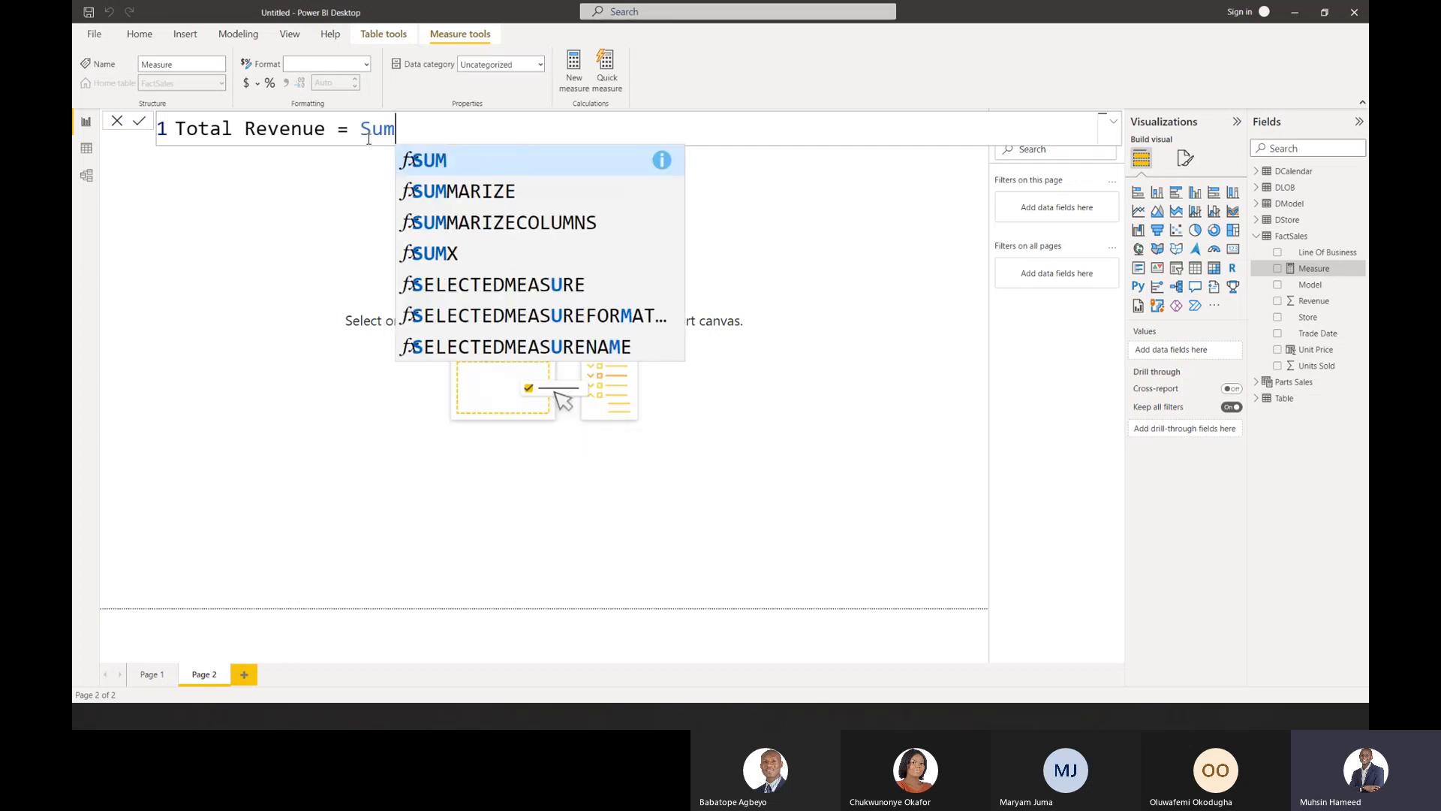
pyautogui.press('Tab')
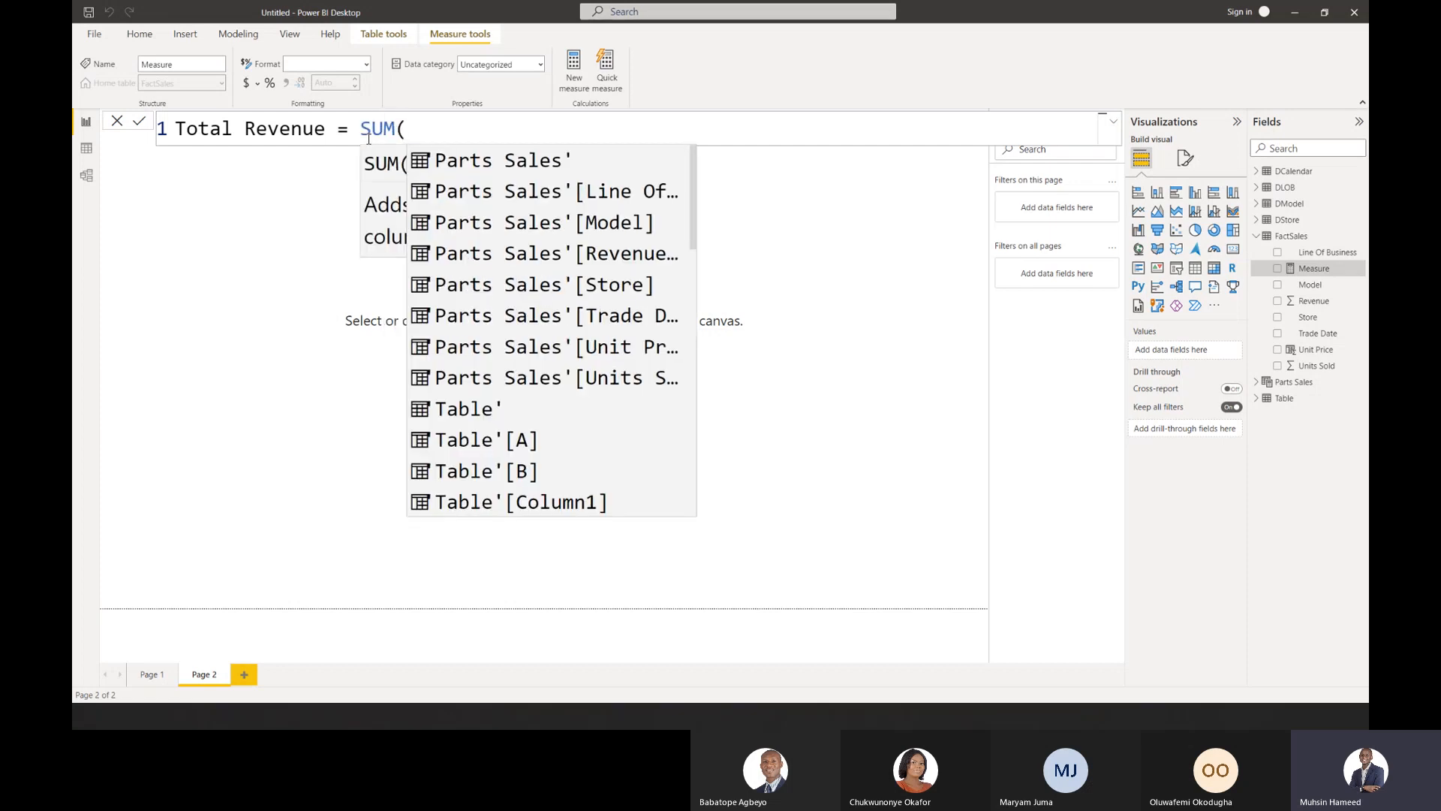
pyautogui.click(381, 207)
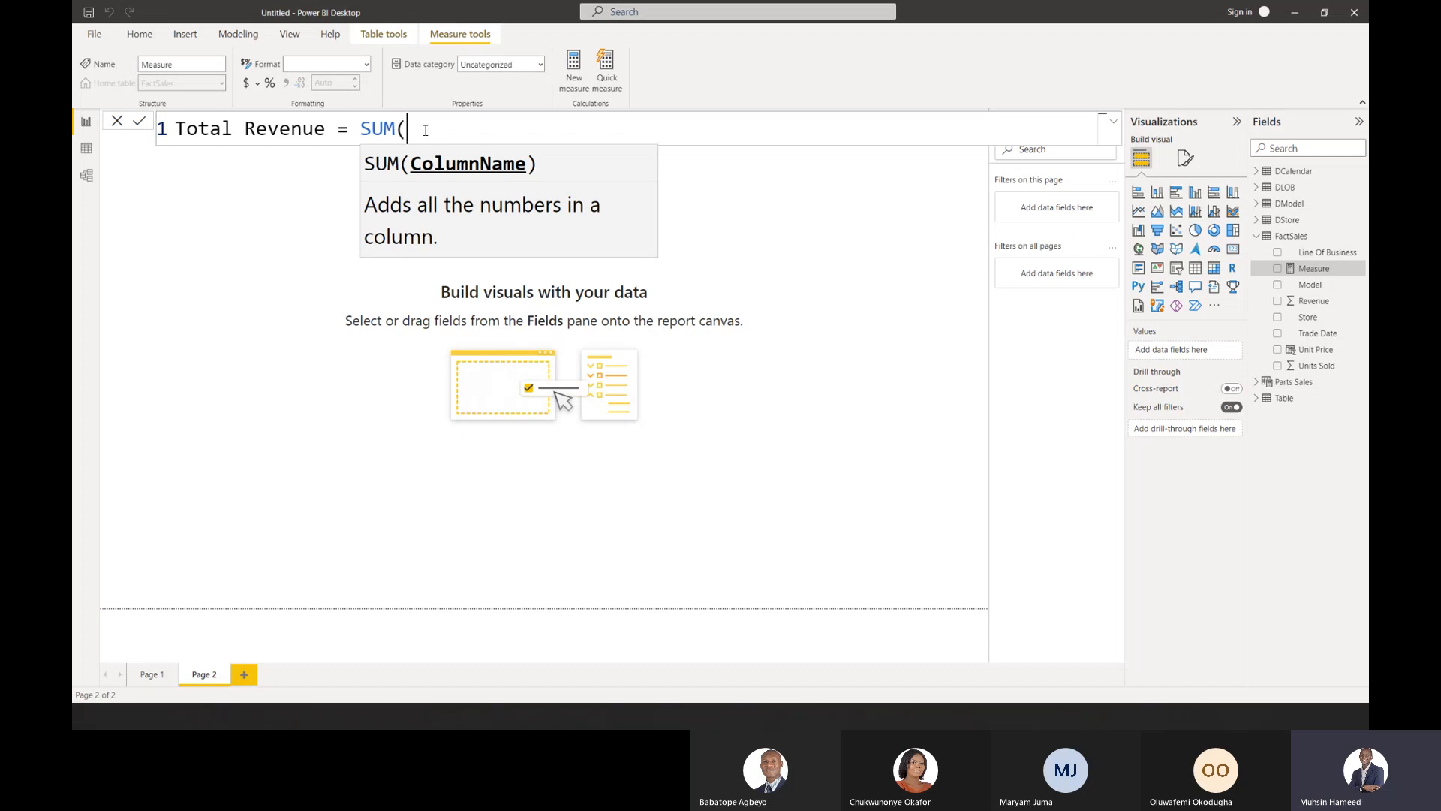
# Complete the Total Revenue measure by summing FactSales[Revenue ], and commit the formula.
pyautogui.write('reve')
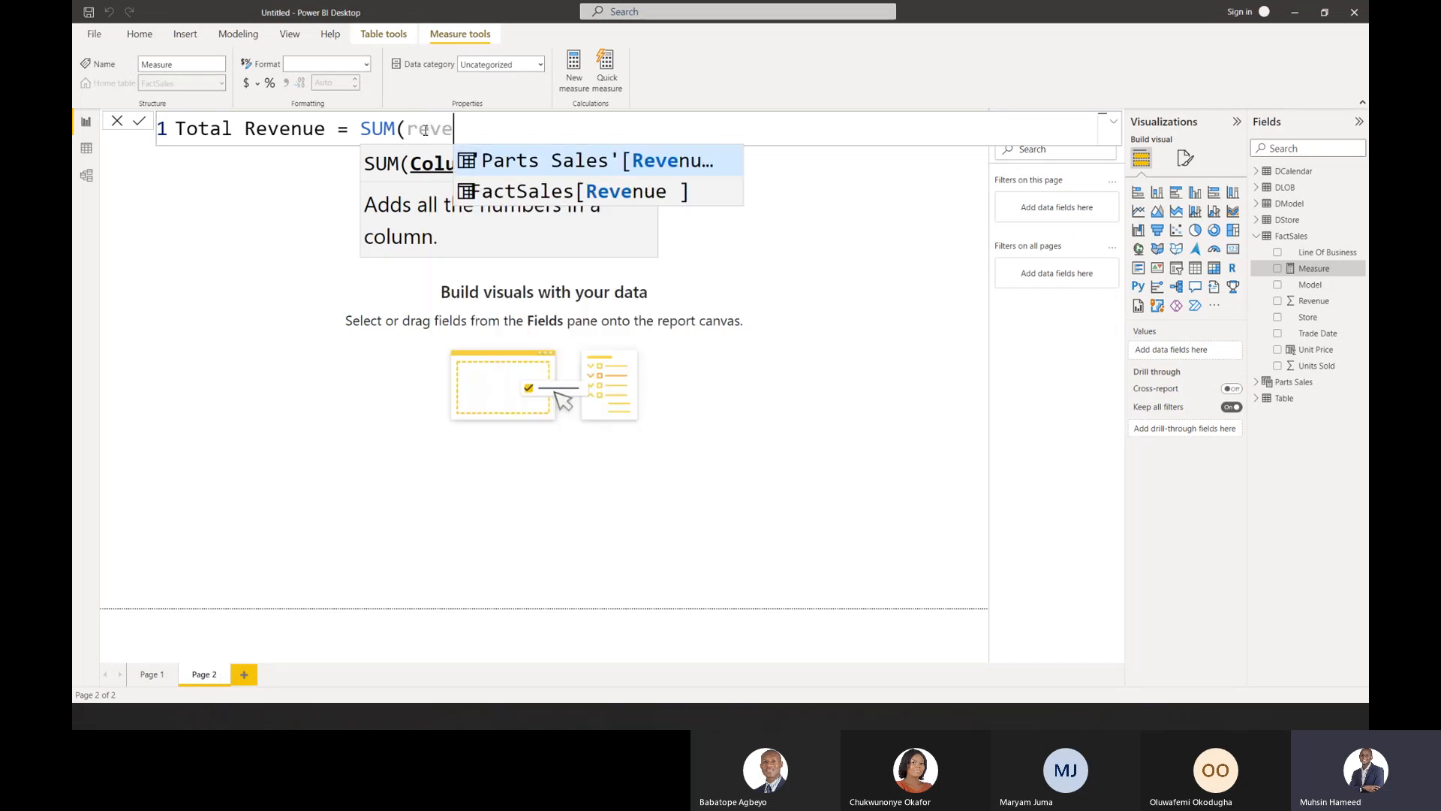
pyautogui.press('BackSpace')
pyautogui.press('BackSpace')
pyautogui.press('BackSpace')
pyautogui.press('BackSpace')
pyautogui.write('fac')
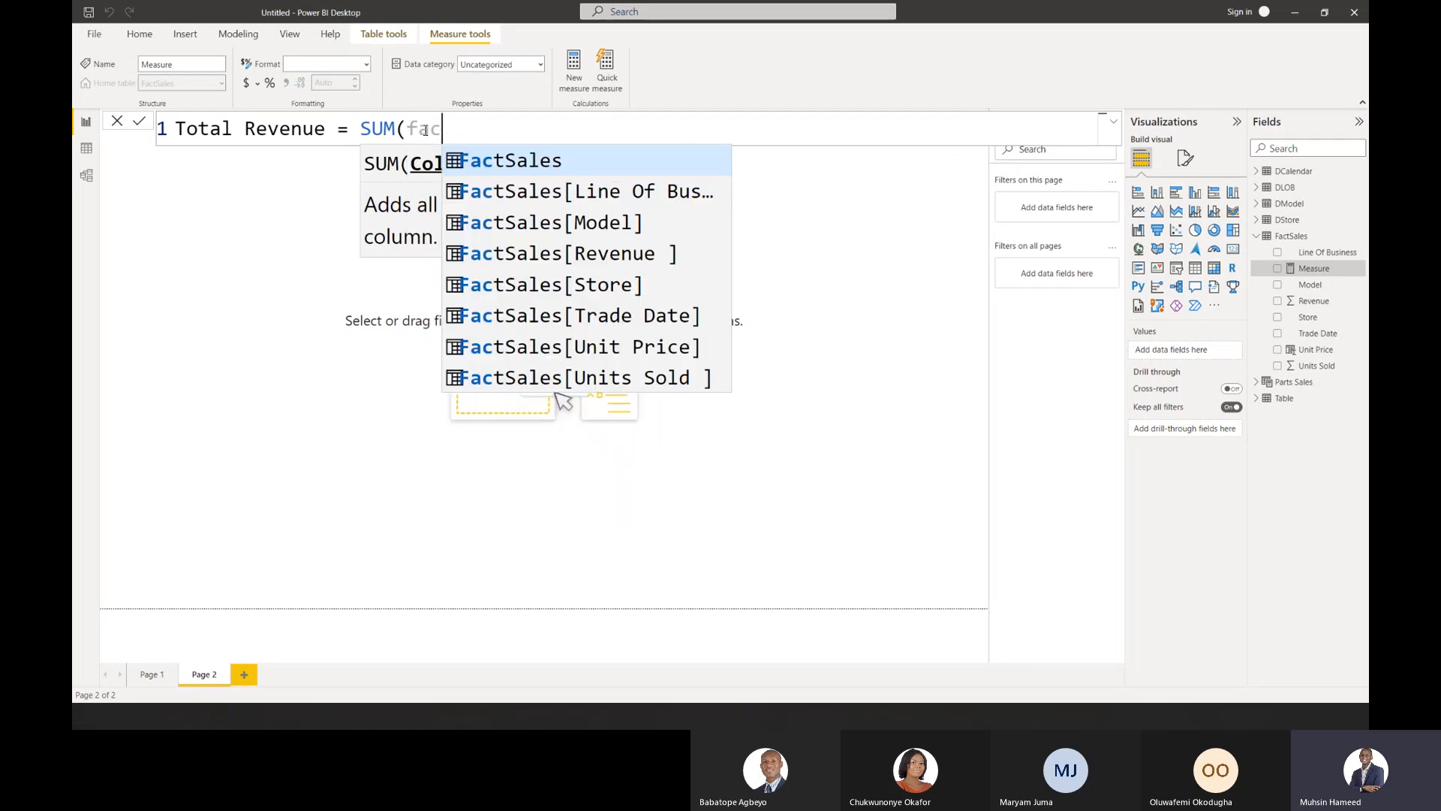
pyautogui.press('Tab')
pyautogui.press('Down')
pyautogui.press('Down')
pyautogui.press('Down')
pyautogui.press('Down')
pyautogui.press('Down')
pyautogui.press('Down')
pyautogui.press('Down')
pyautogui.press('Down')
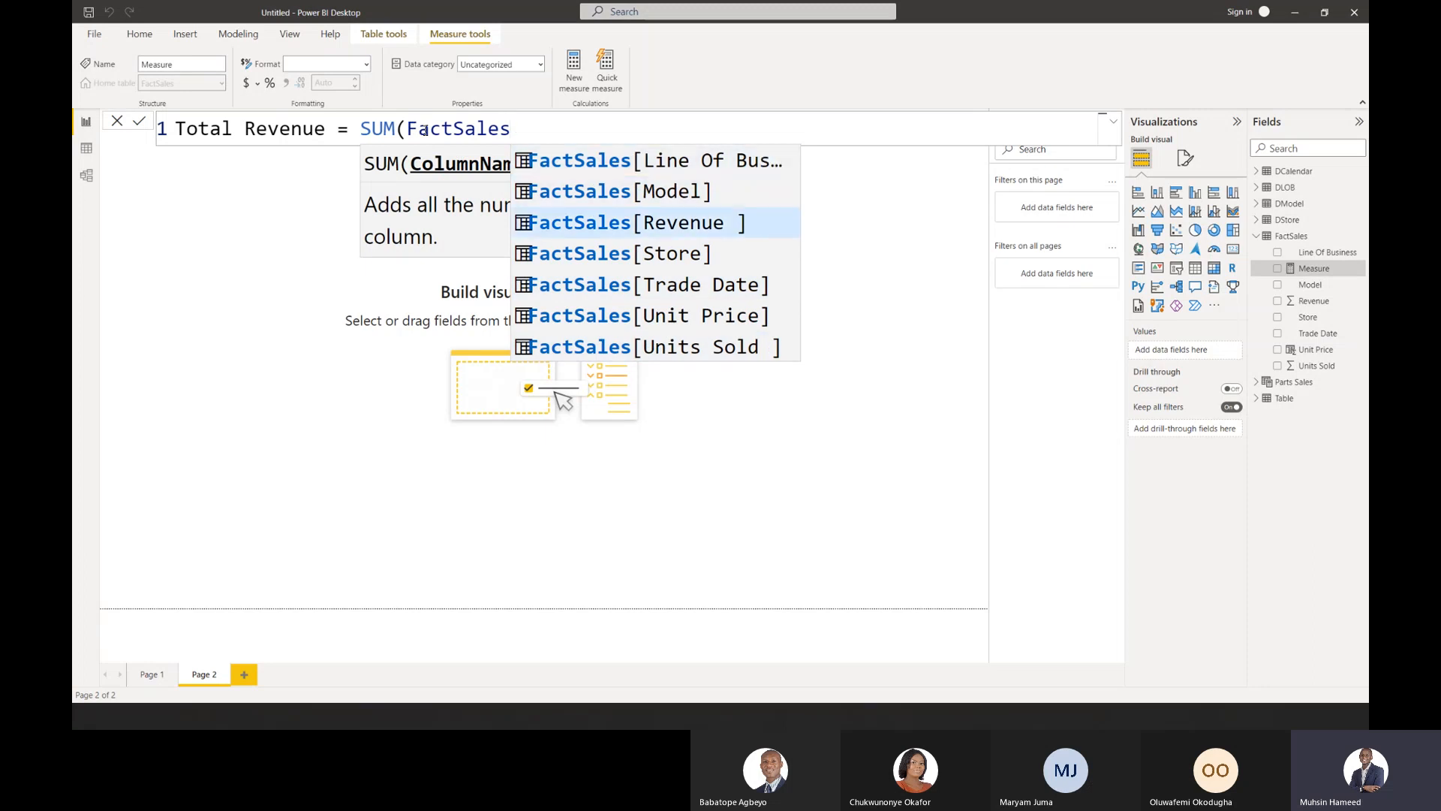
pyautogui.press('Tab')
pyautogui.write(')')
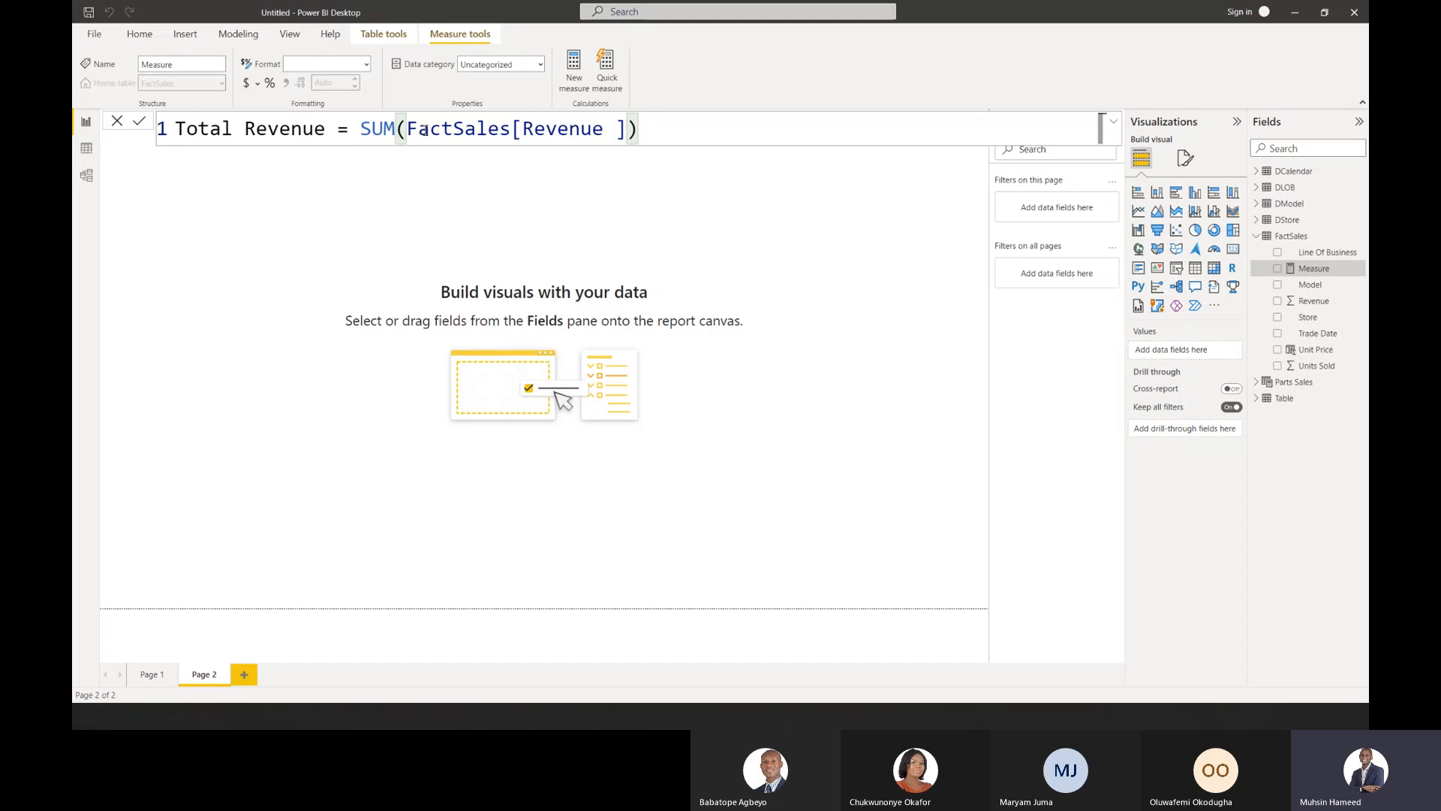
pyautogui.press('Return')
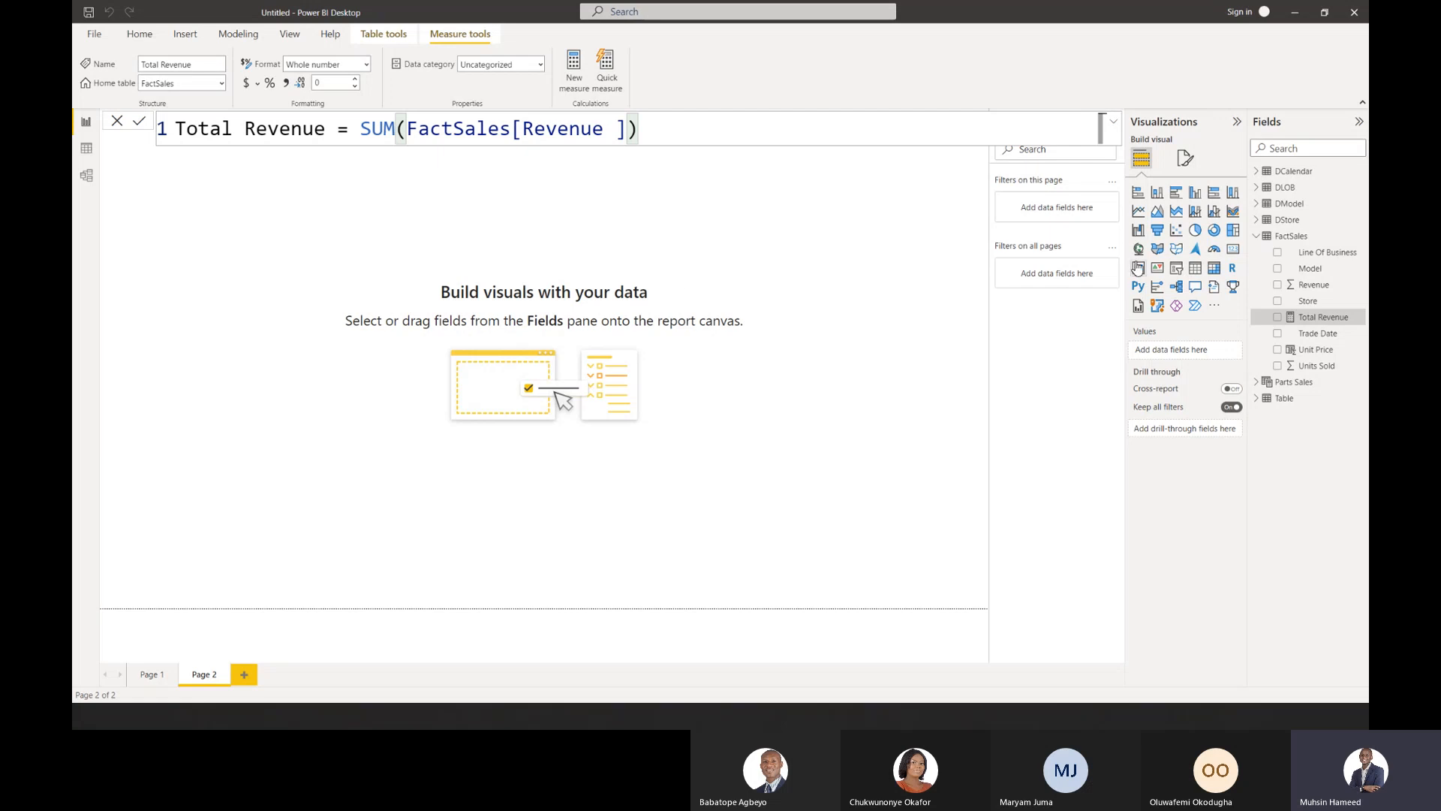
# Insert a table visual on the blank page, enlarge it and place it near the middle of the canvas.
pyautogui.click(1319, 239)
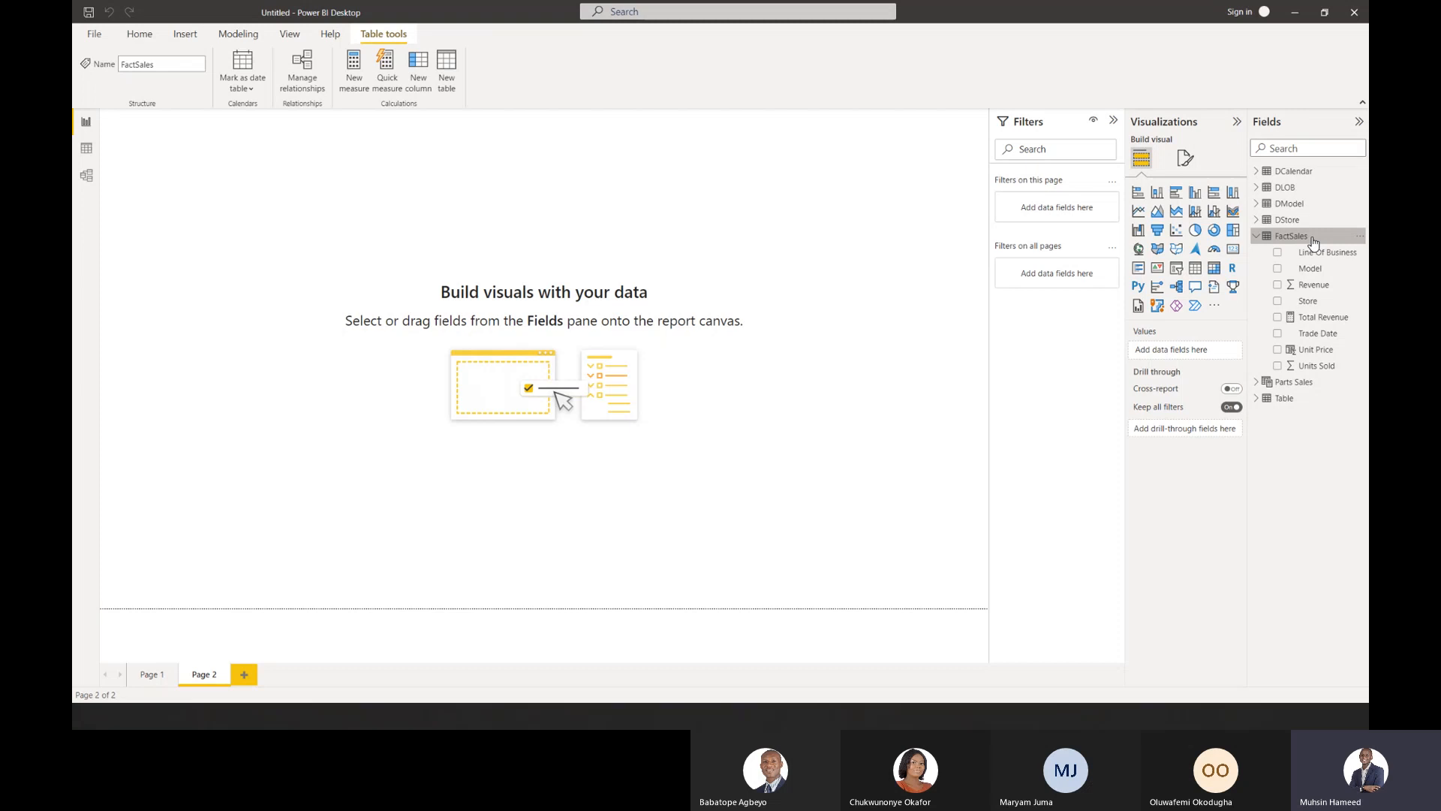
pyautogui.click(1315, 324)
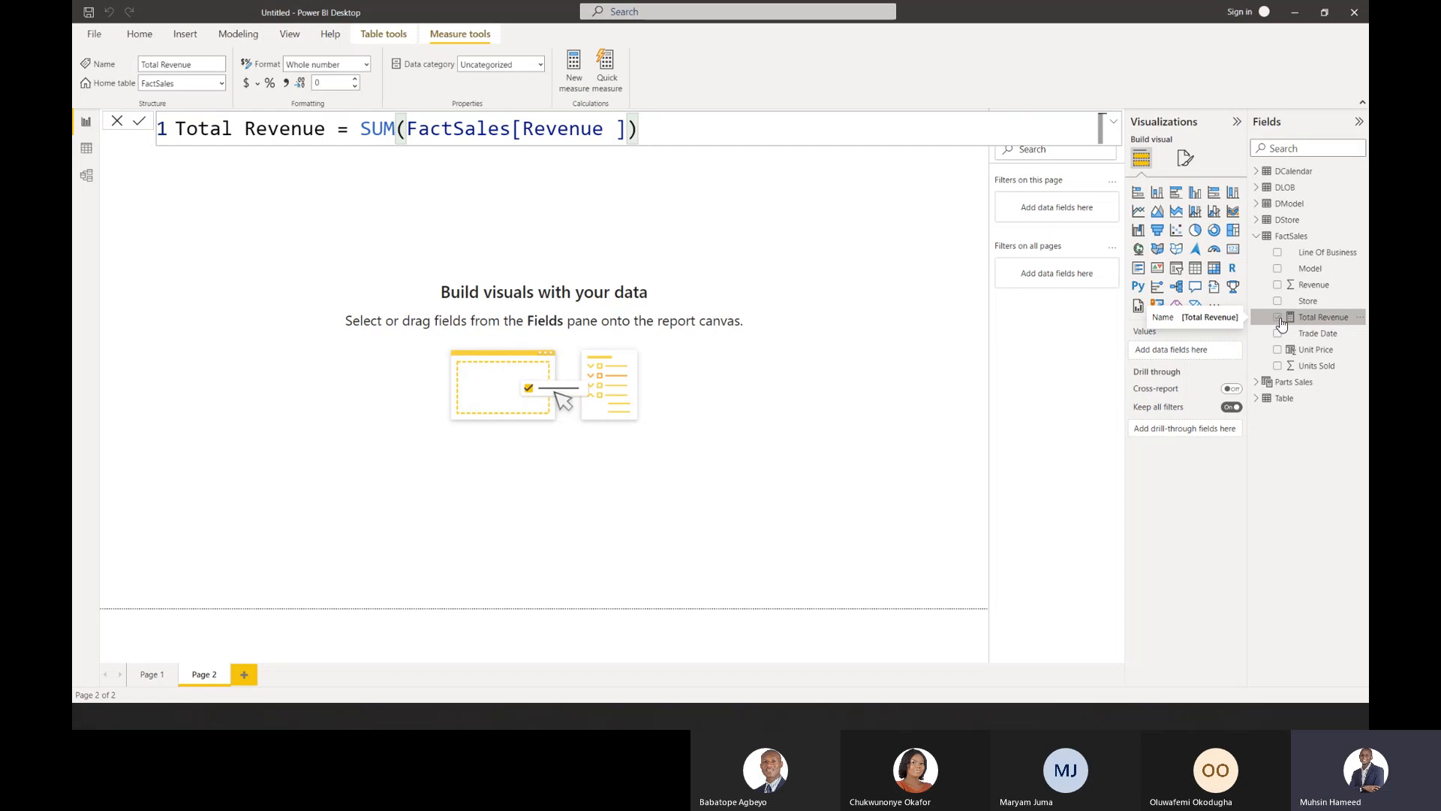
pyautogui.click(912, 394)
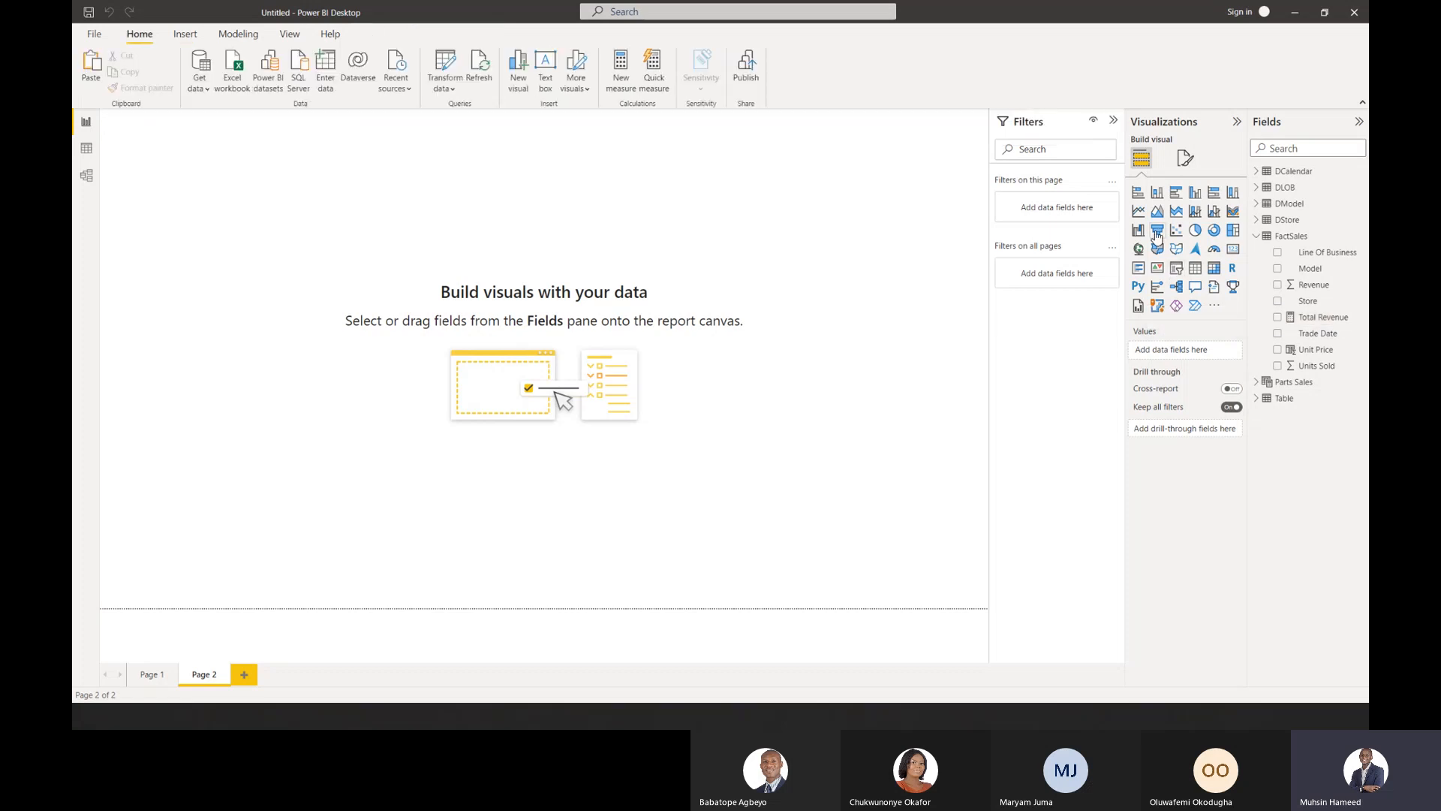
pyautogui.click(1196, 270)
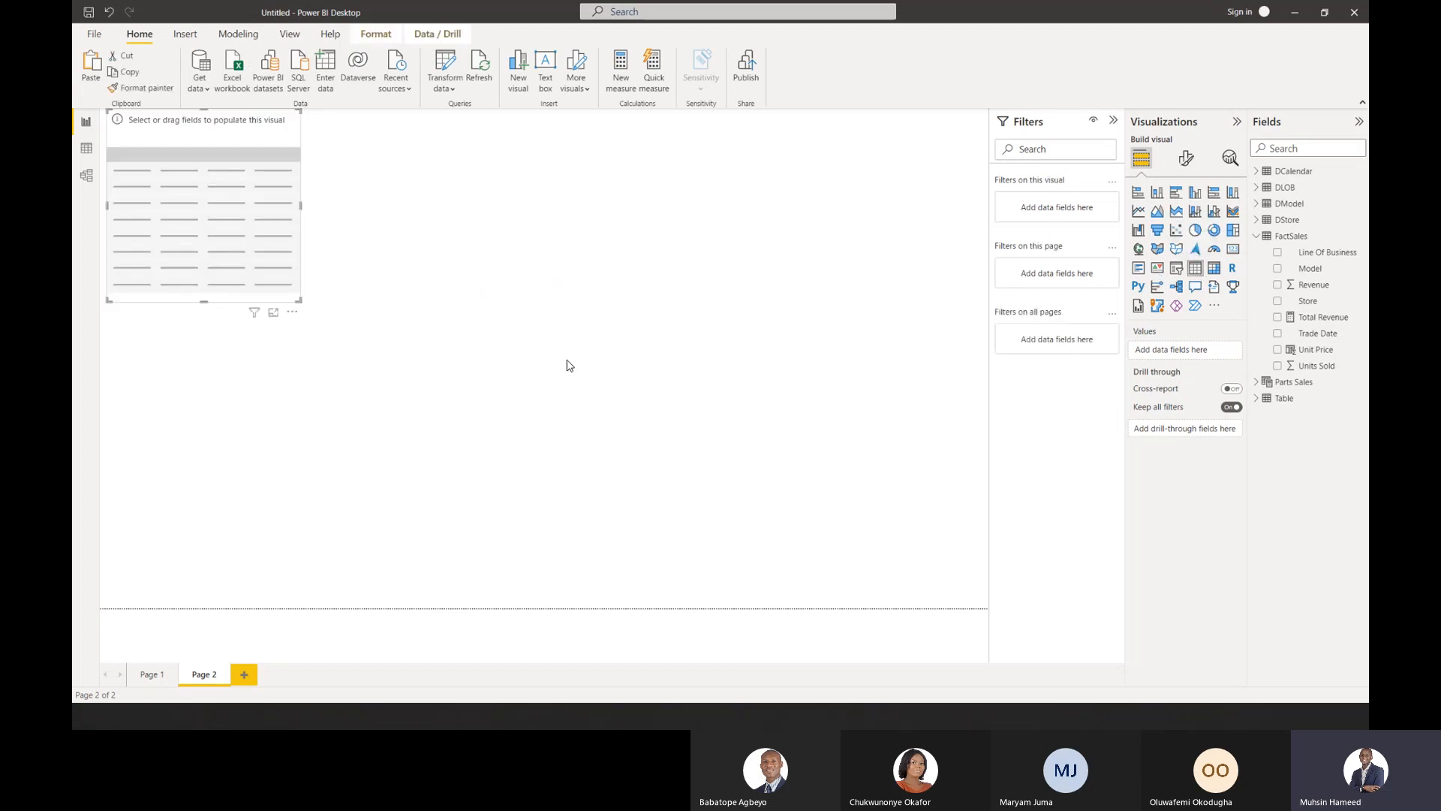
pyautogui.moveTo(209, 236); pyautogui.dragTo(304, 262)
pyautogui.moveTo(390, 325); pyautogui.dragTo(699, 528)
pyautogui.moveTo(543, 438); pyautogui.dragTo(560, 464)
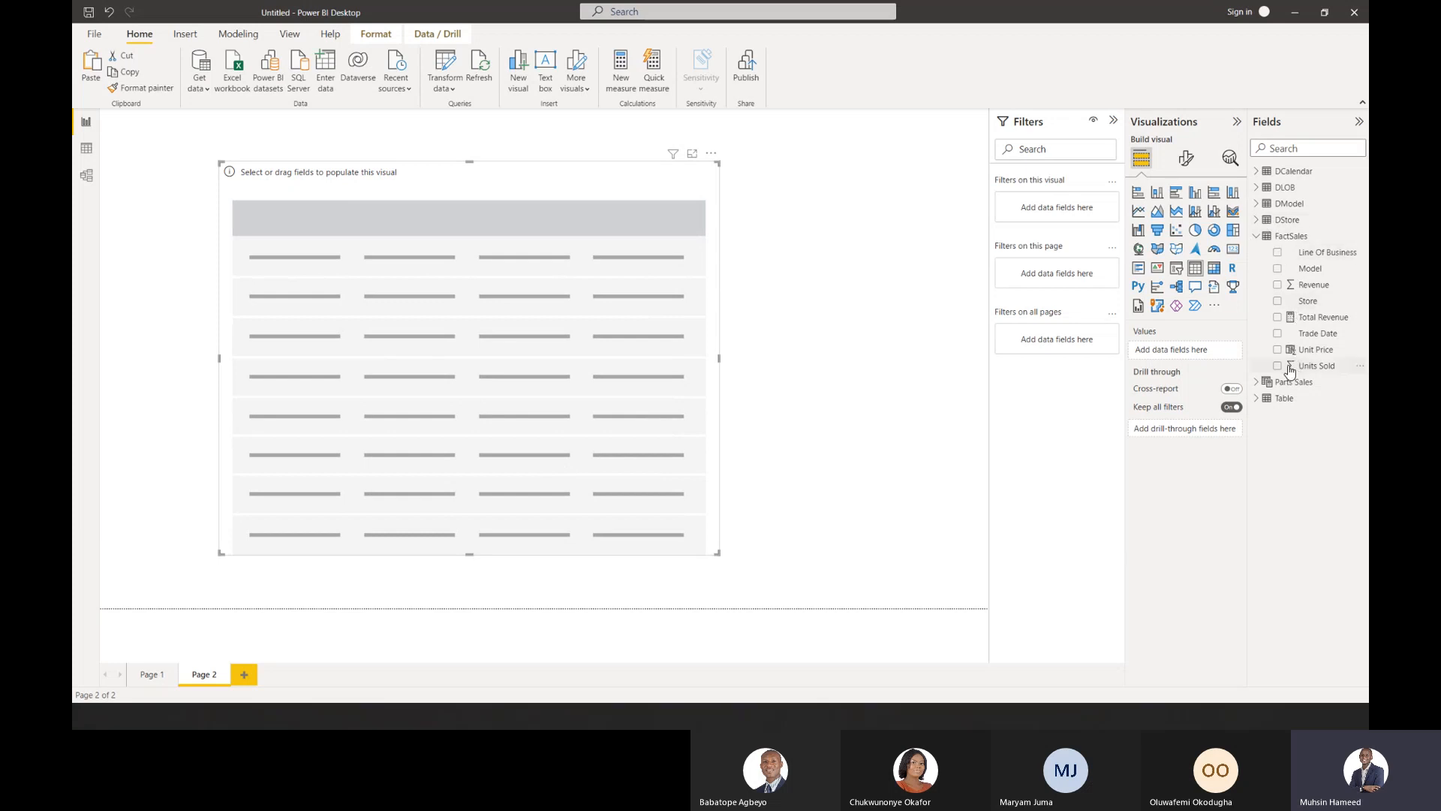
# Fill the table with DStore's Region as the first column, followed by the Total Revenue measure and FactSales Revenue.
pyautogui.click(1279, 318)
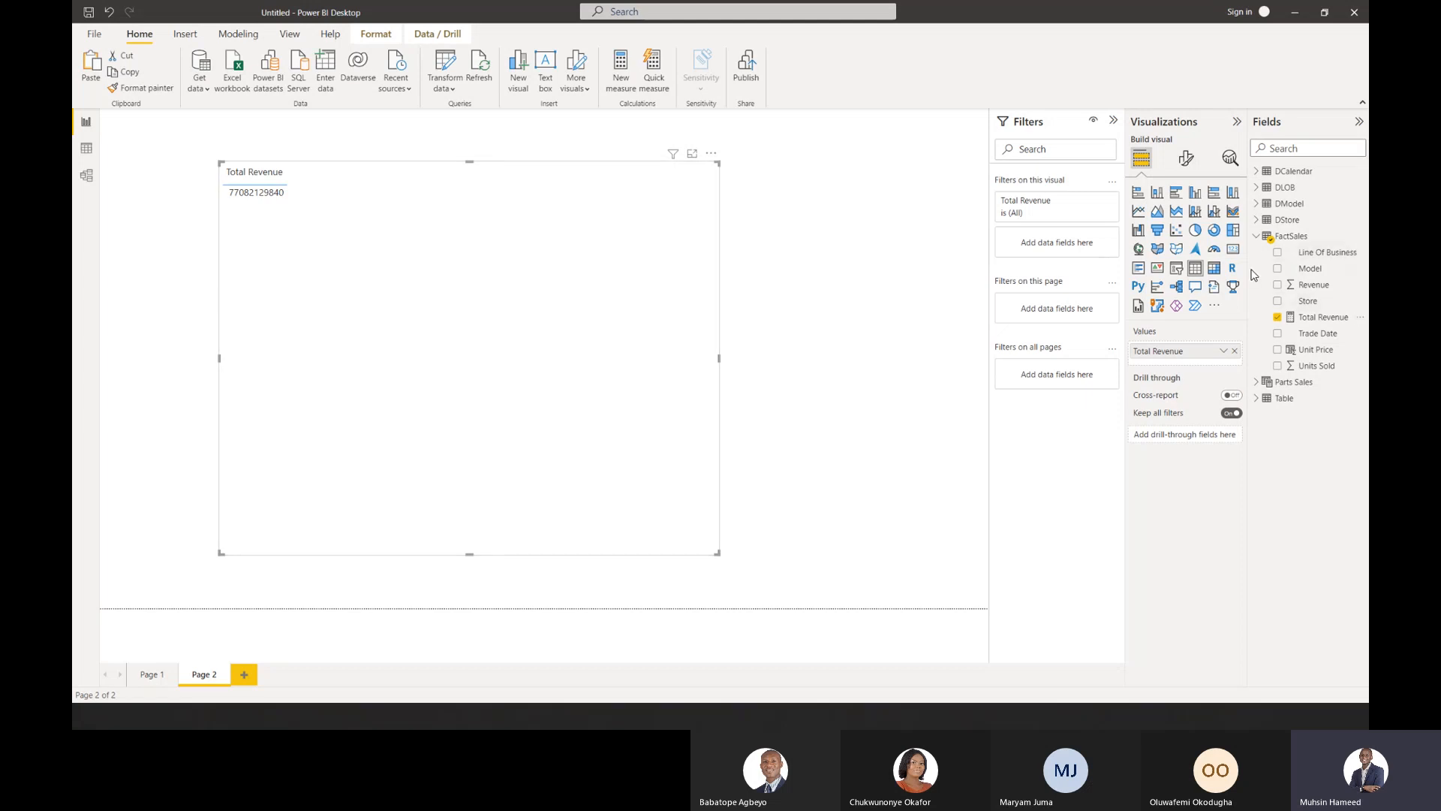
pyautogui.click(1214, 268)
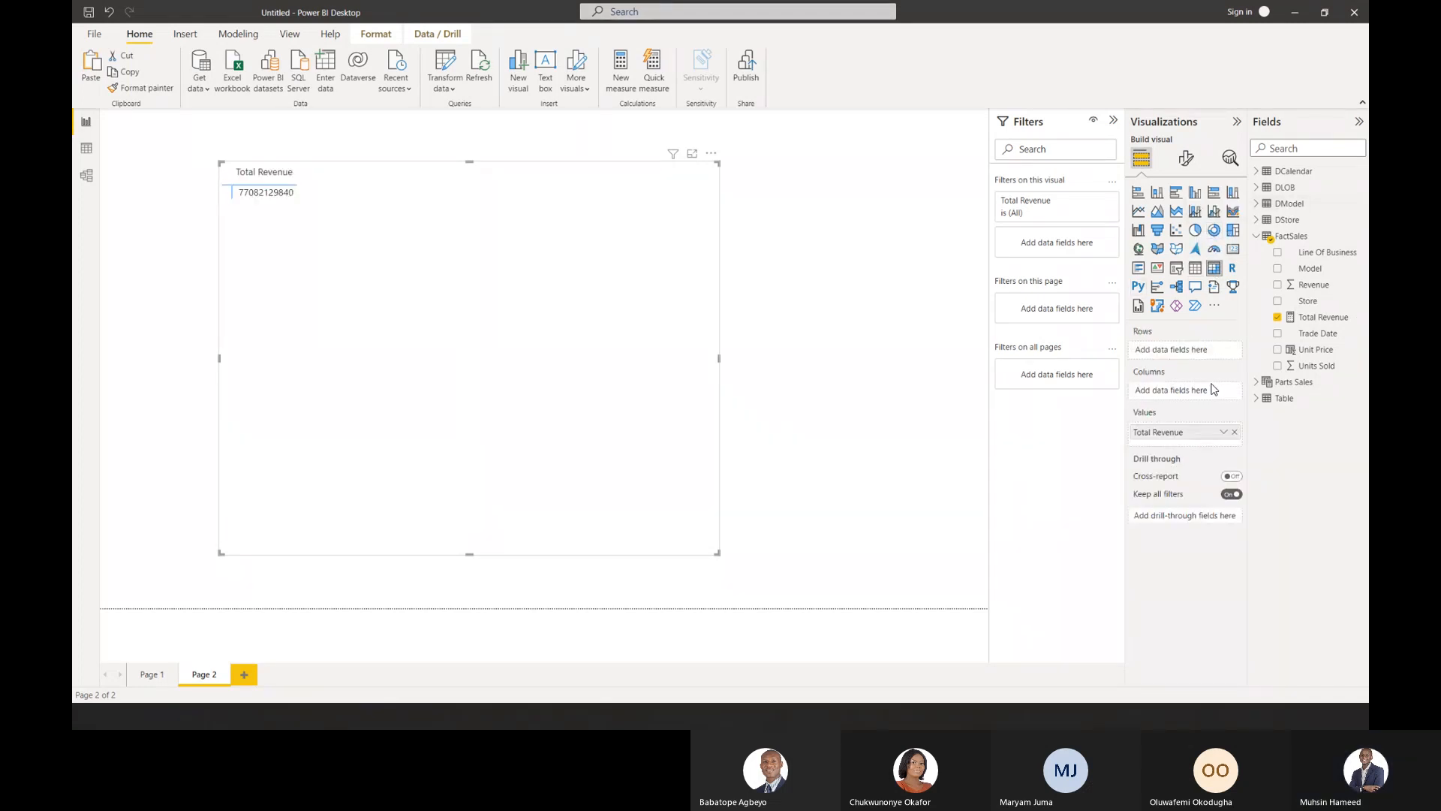
pyautogui.click(1195, 268)
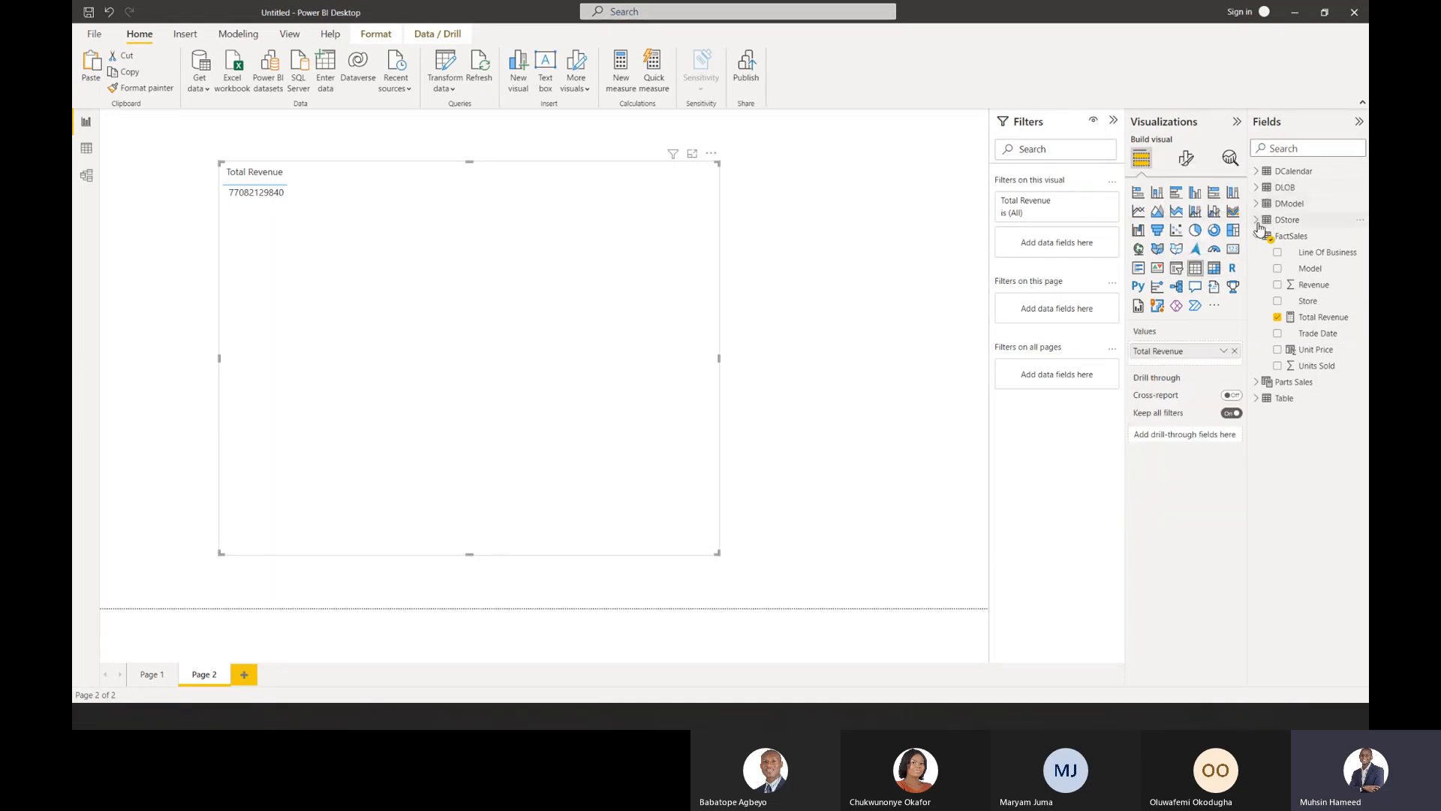
pyautogui.click(1257, 219)
pyautogui.click(1278, 237)
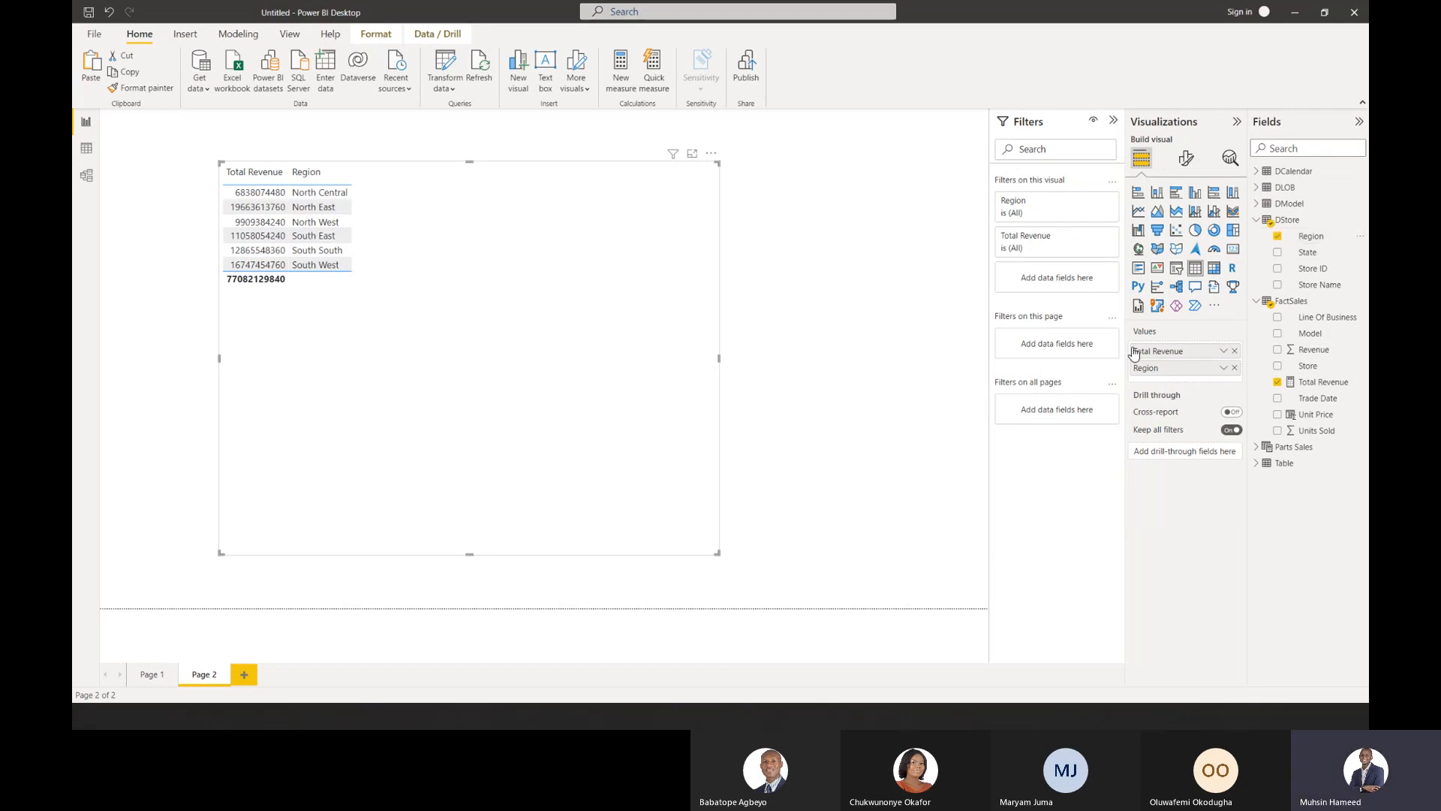
pyautogui.moveTo(1151, 373); pyautogui.dragTo(1150, 352)
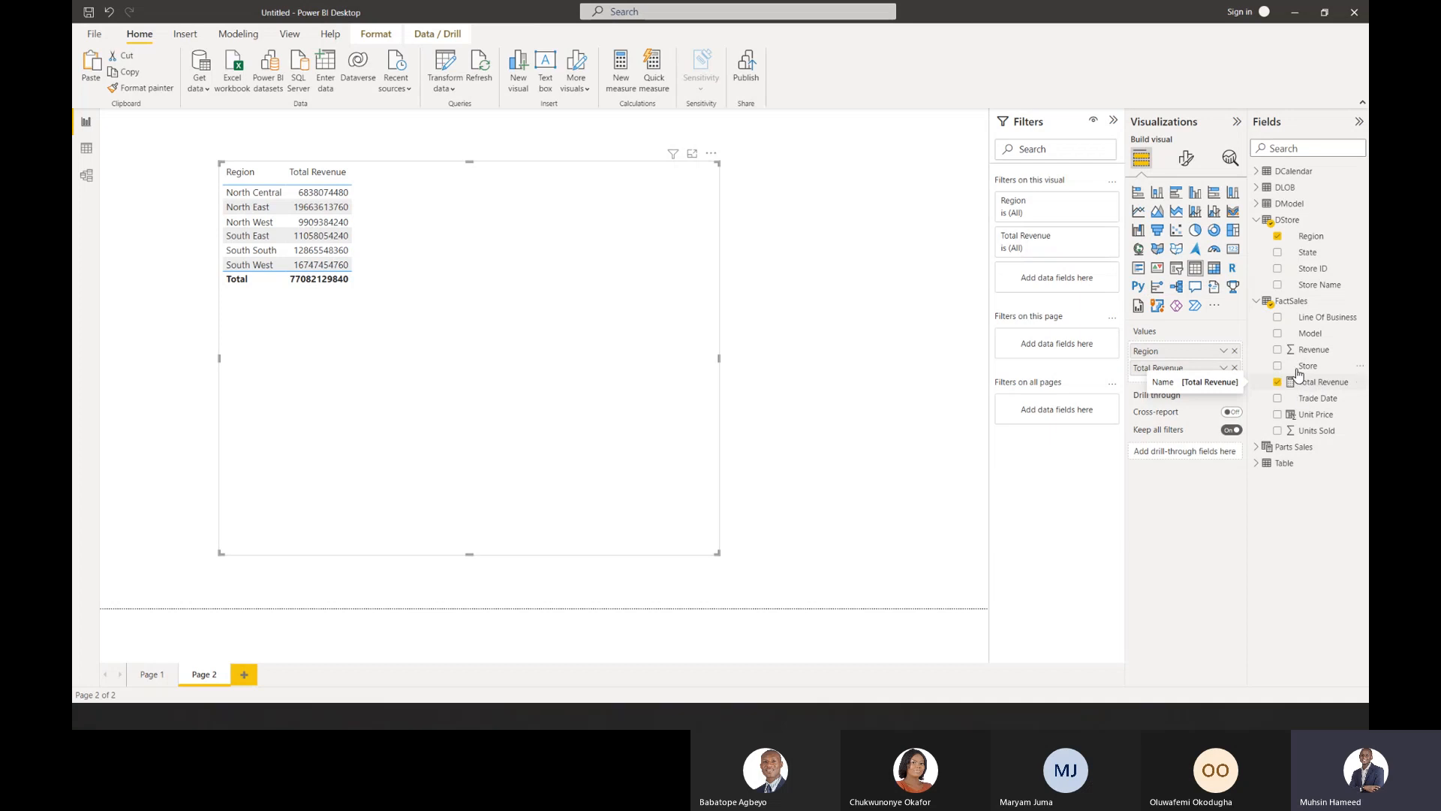
pyautogui.click(1277, 350)
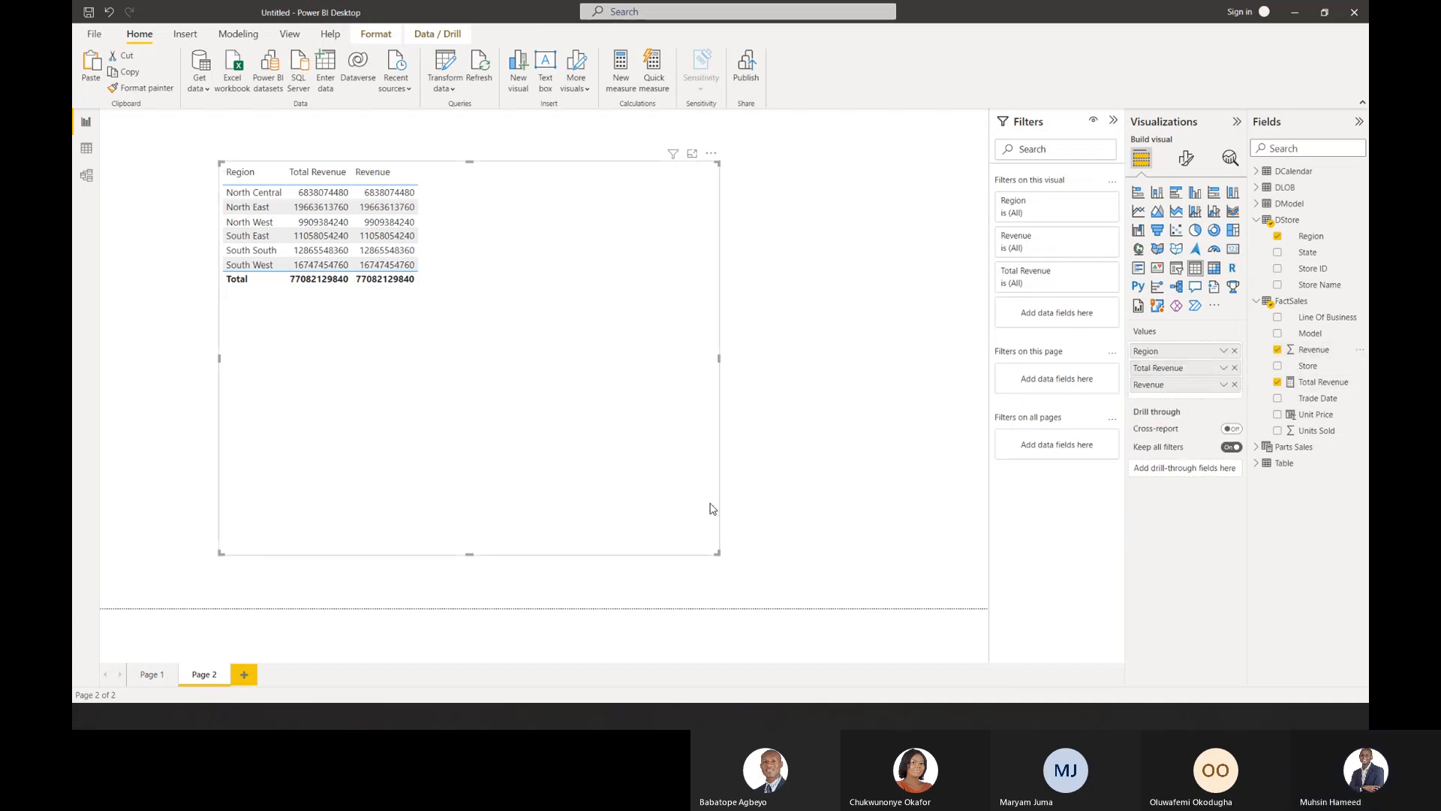
# Set the table's global font size to 25.
pyautogui.click(1186, 157)
pyautogui.click(1202, 193)
pyautogui.write('size')
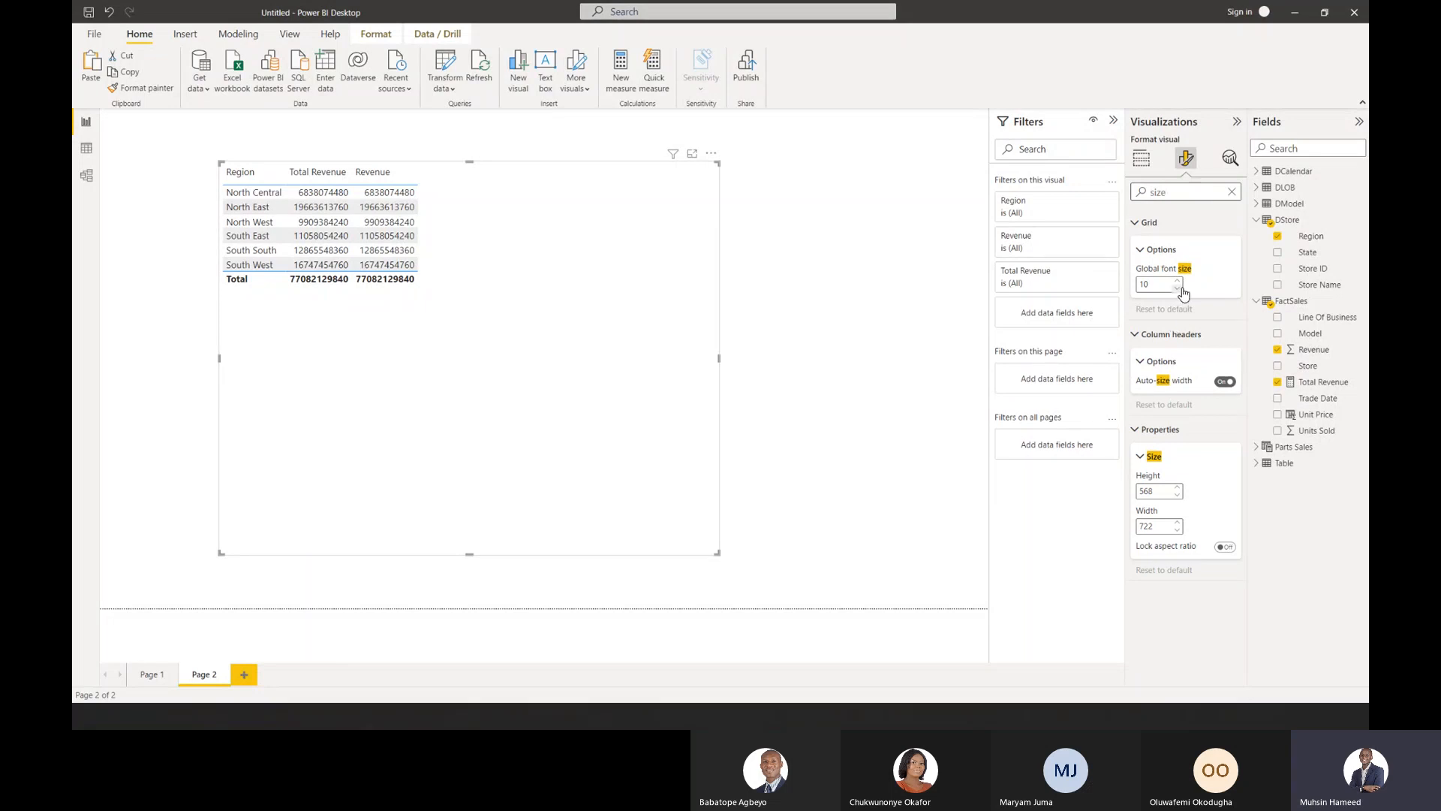
pyautogui.moveTo(1151, 284); pyautogui.dragTo(1124, 289)
pyautogui.write('20')
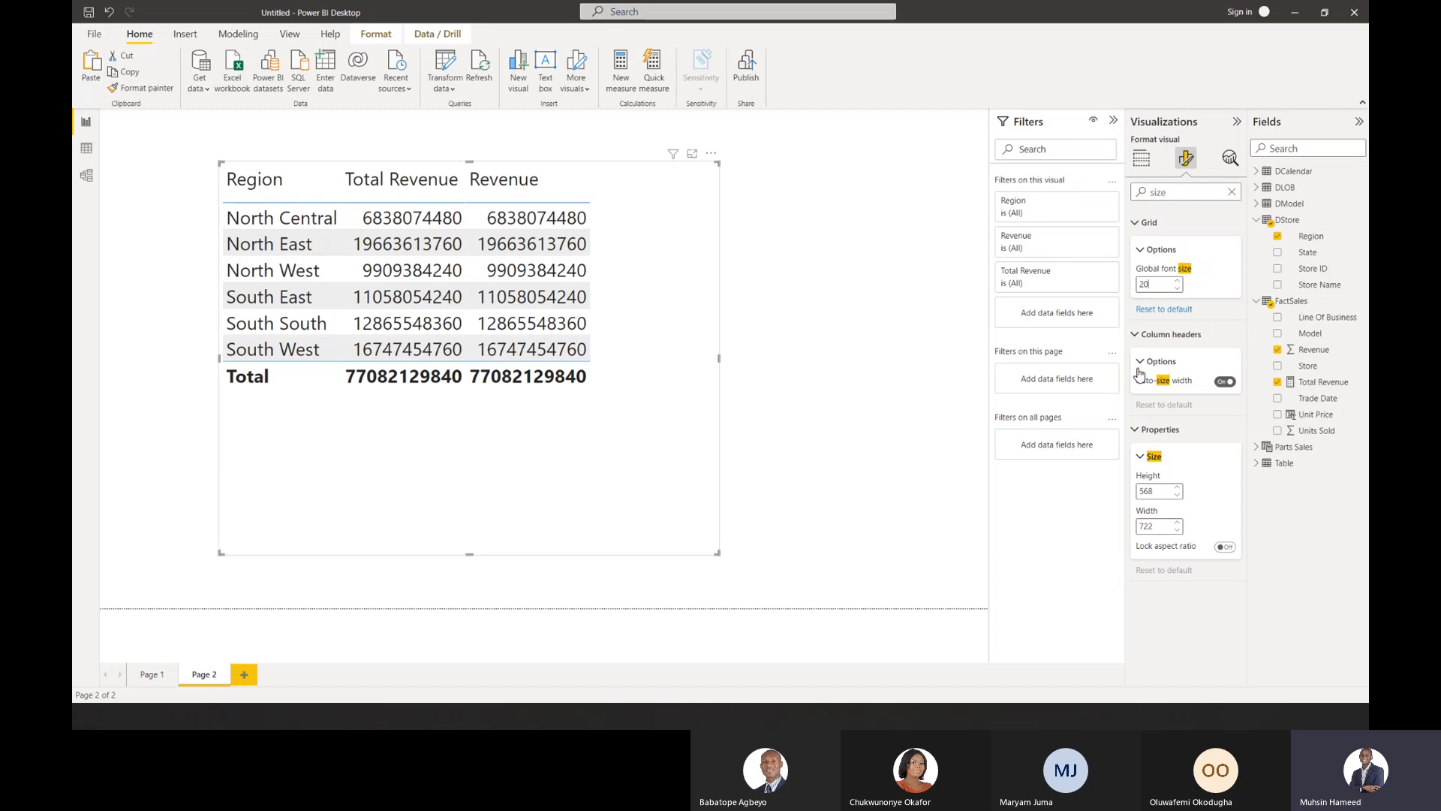
pyautogui.write('5')
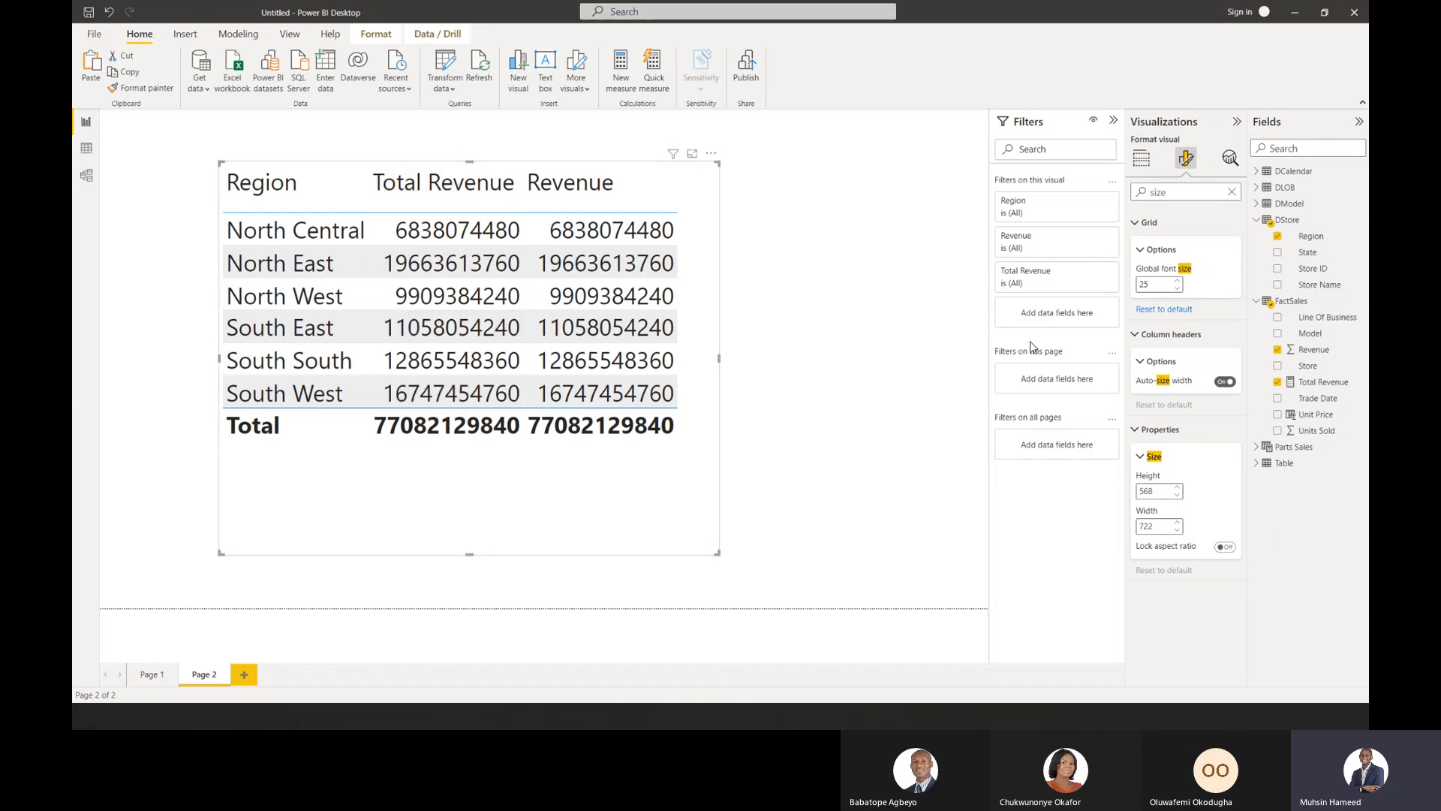
# Format the Total Revenue measure and the Revenue column with thousands separators.
pyautogui.click(1324, 382)
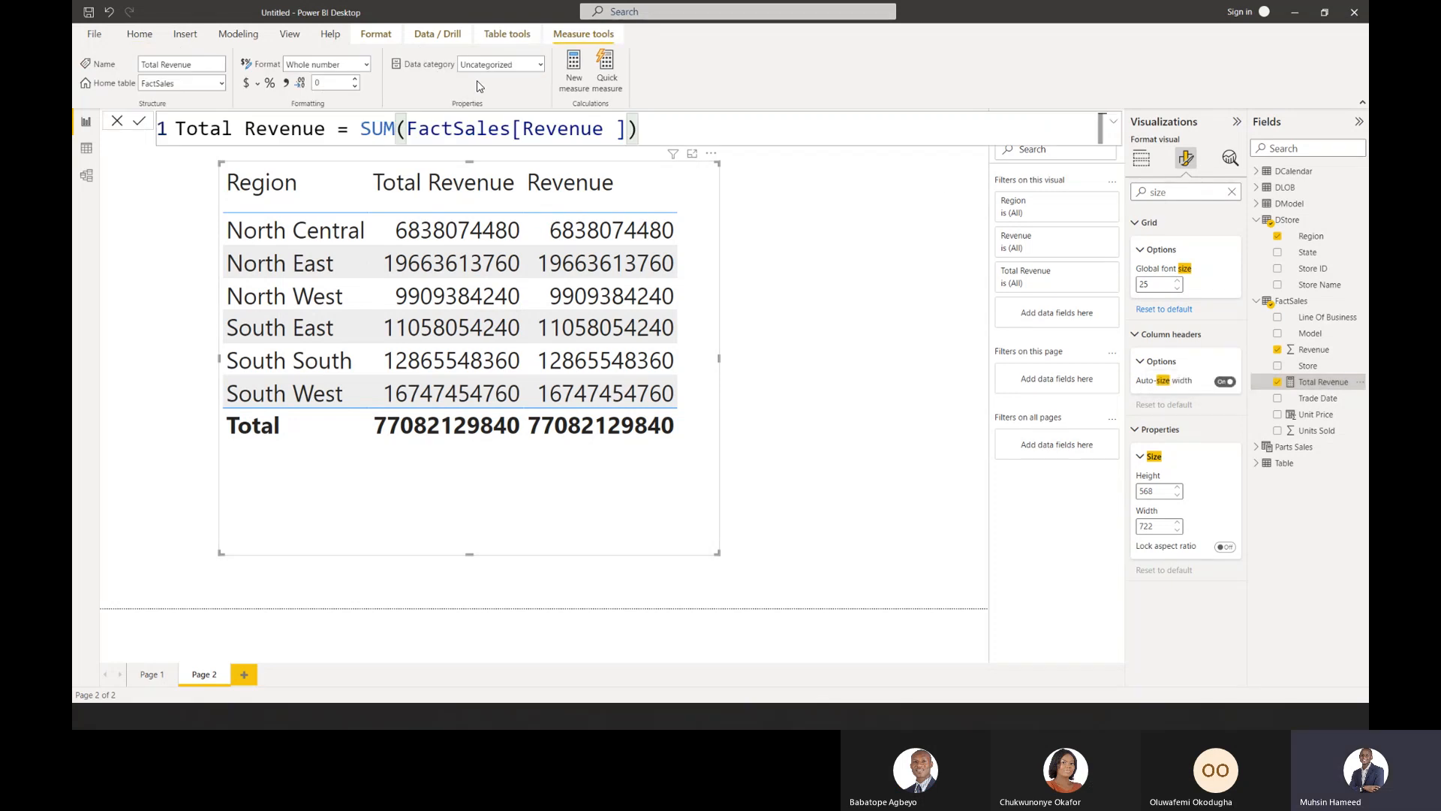
pyautogui.click(286, 82)
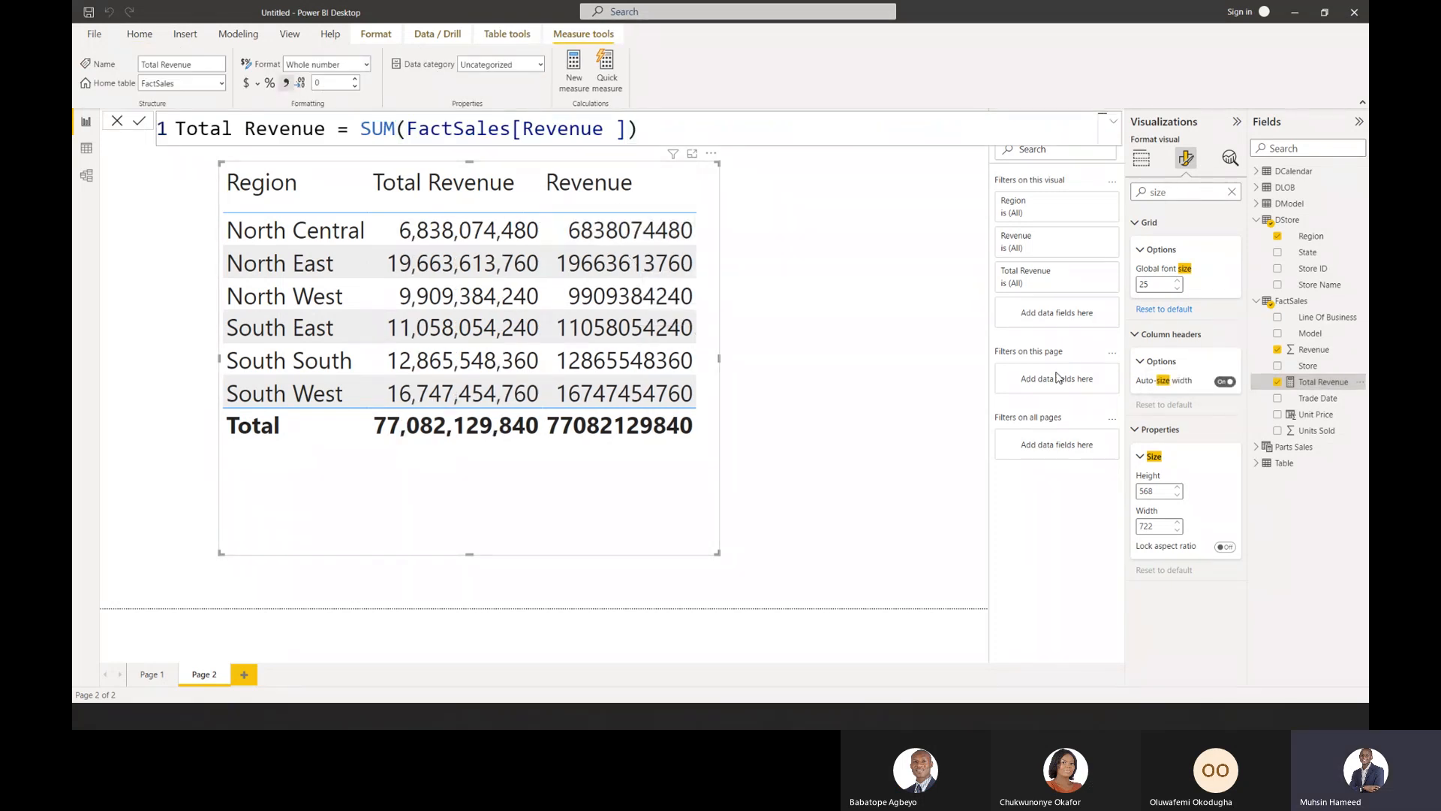
pyautogui.click(1314, 350)
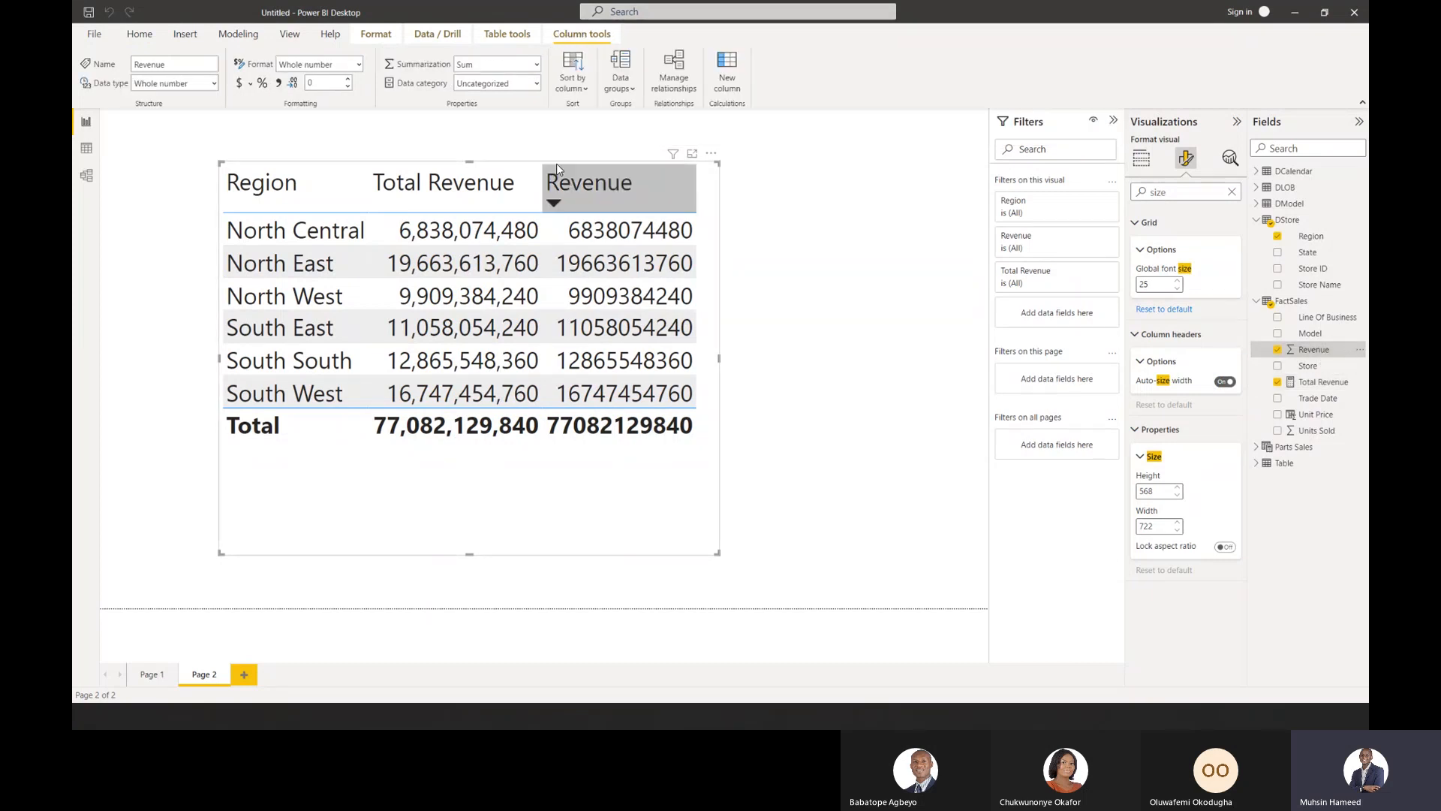
pyautogui.click(278, 82)
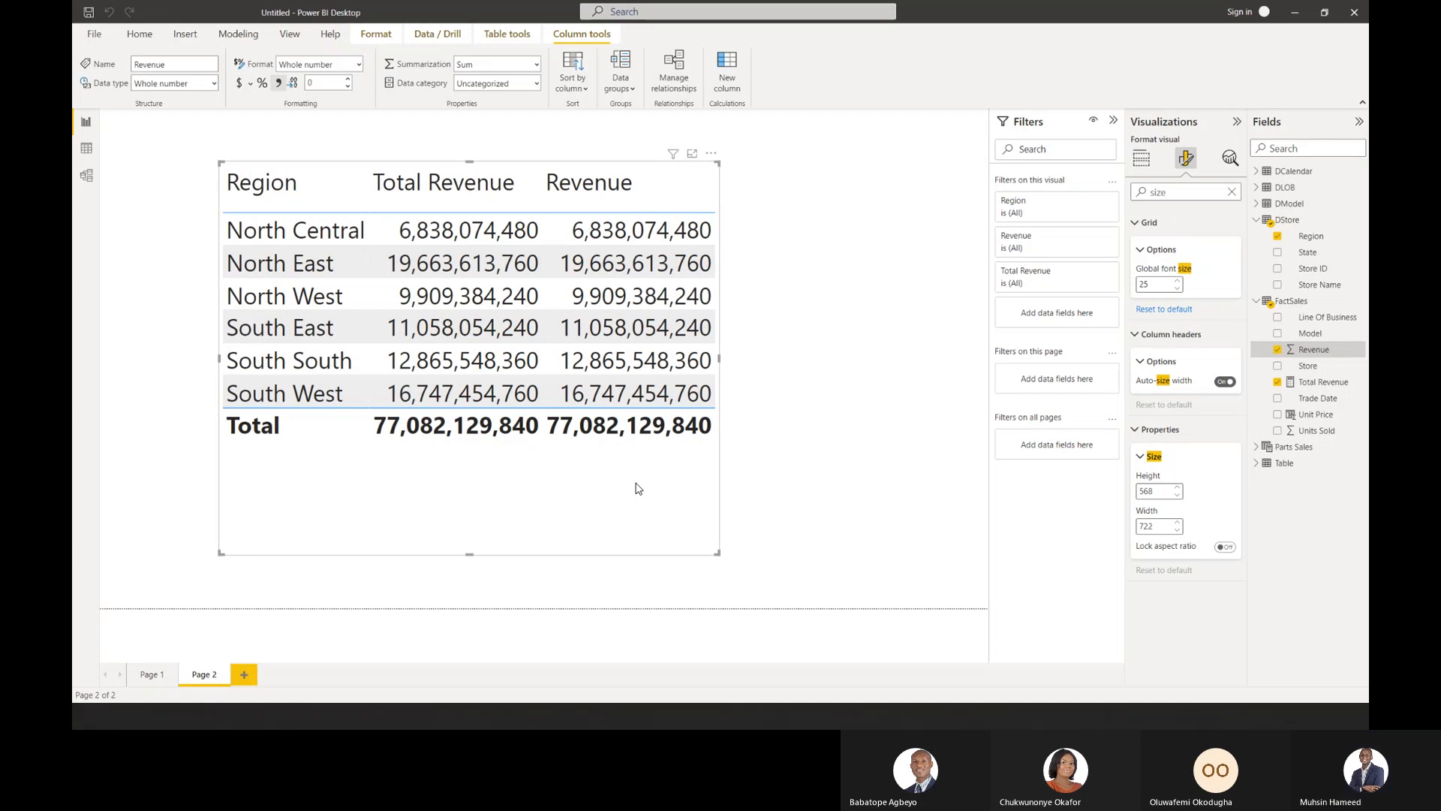
# Move the table to the page's upper-left corner and resize it to about 672 wide by 546 high.
pyautogui.moveTo(719, 554); pyautogui.dragTo(860, 572)
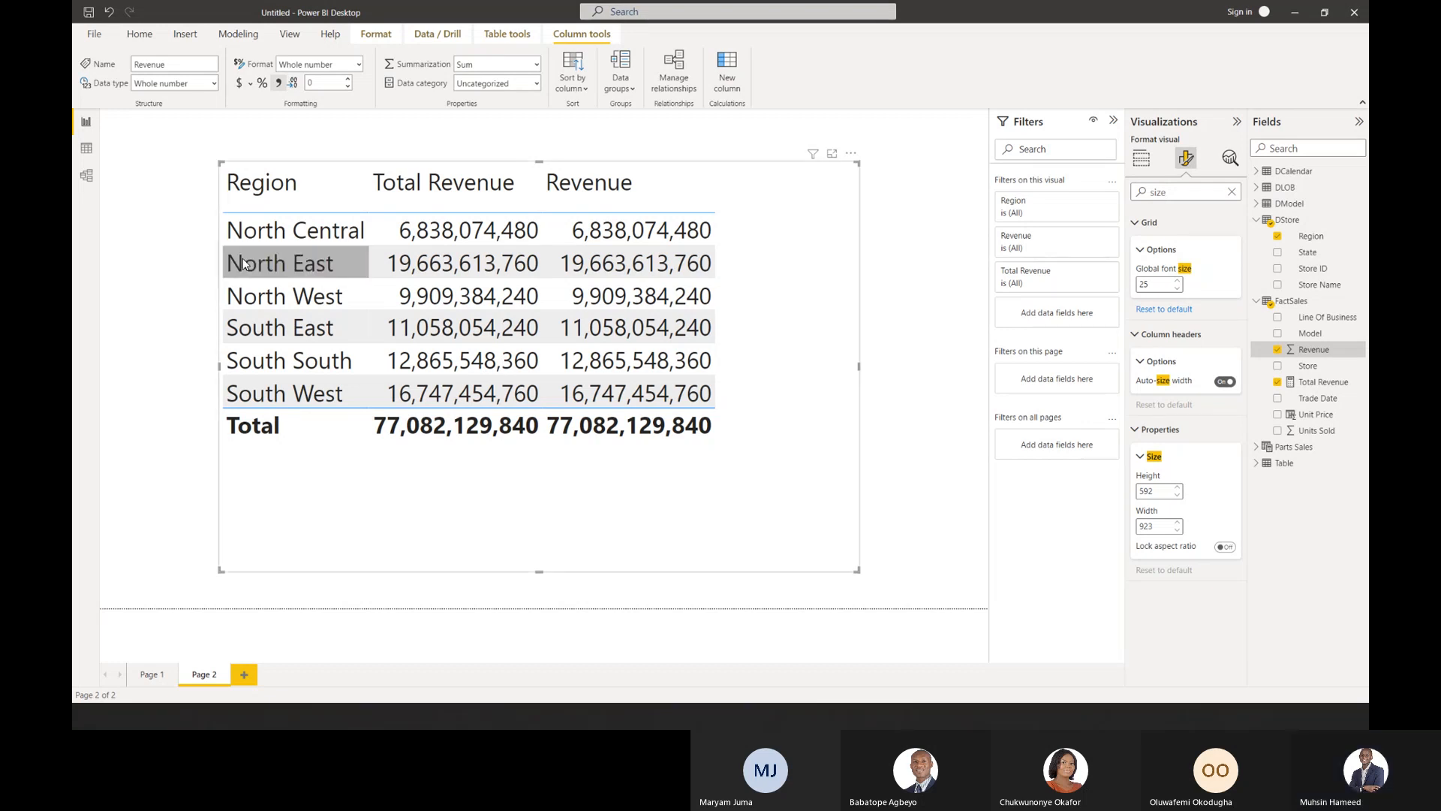
pyautogui.moveTo(770, 376); pyautogui.dragTo(650, 331)
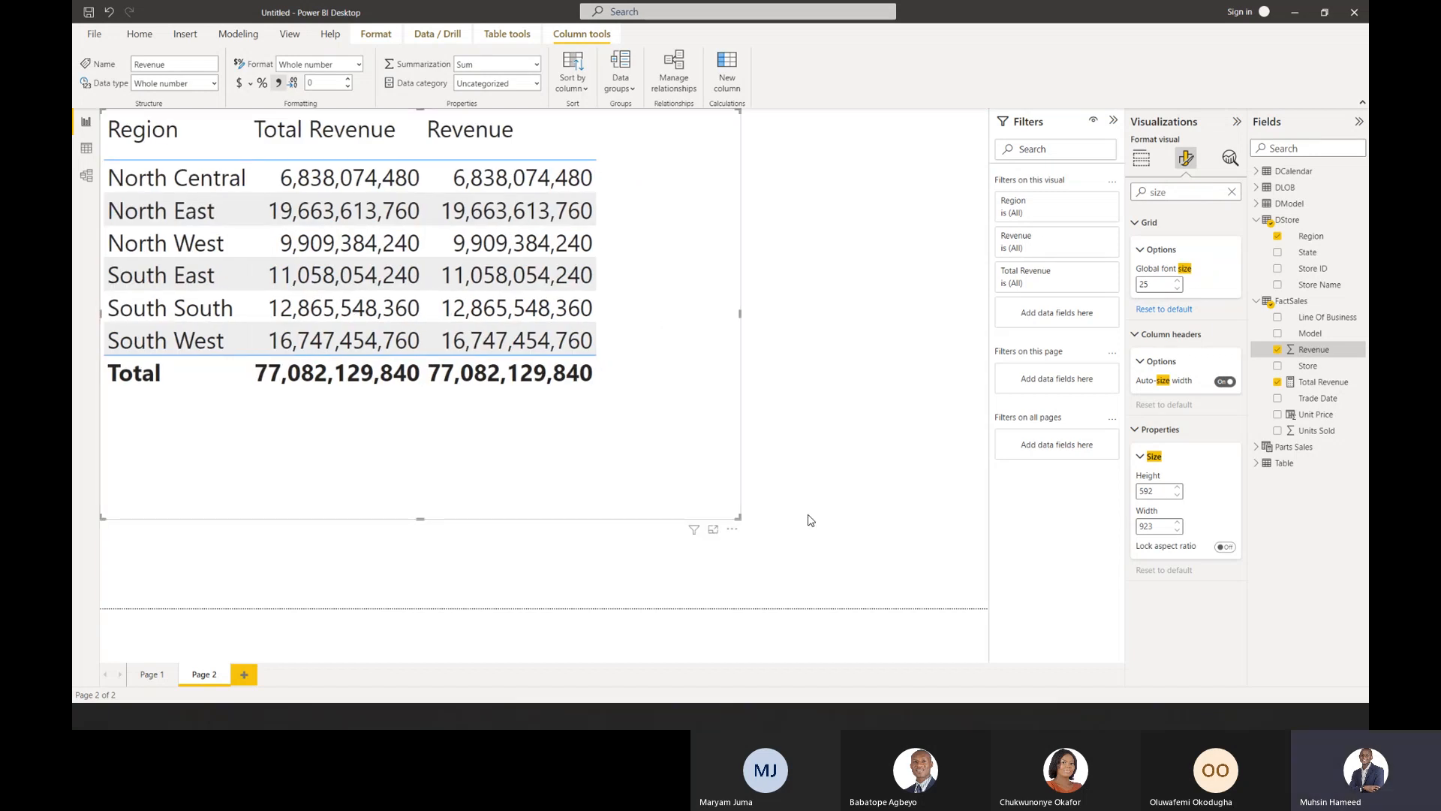
pyautogui.moveTo(739, 515); pyautogui.dragTo(566, 487)
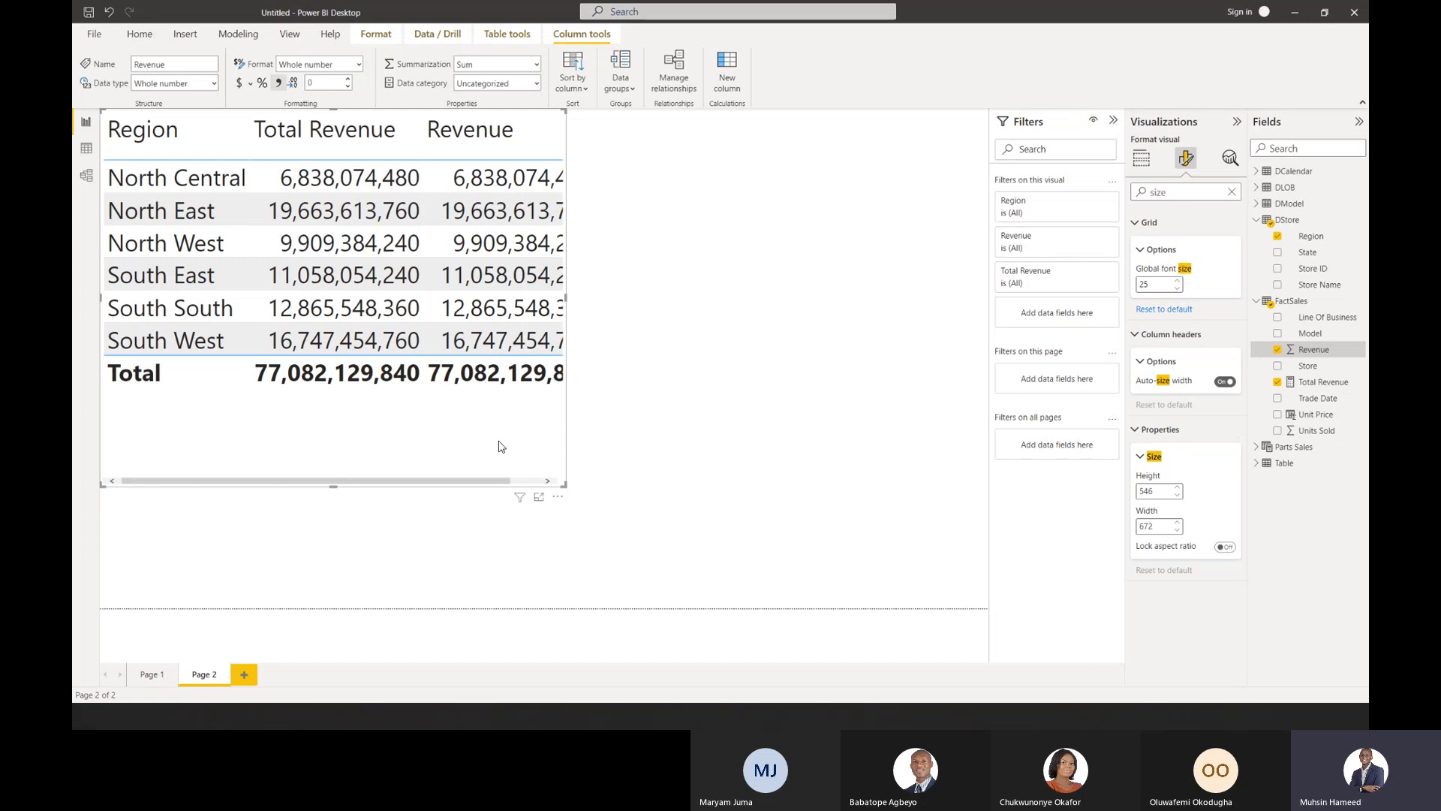
# Duplicate the table, shrink the copy to about 486 wide by 475 high and place it beside the original.
pyautogui.hotkey('ctrl', 'c')
pyautogui.hotkey('ctrl', 'v')
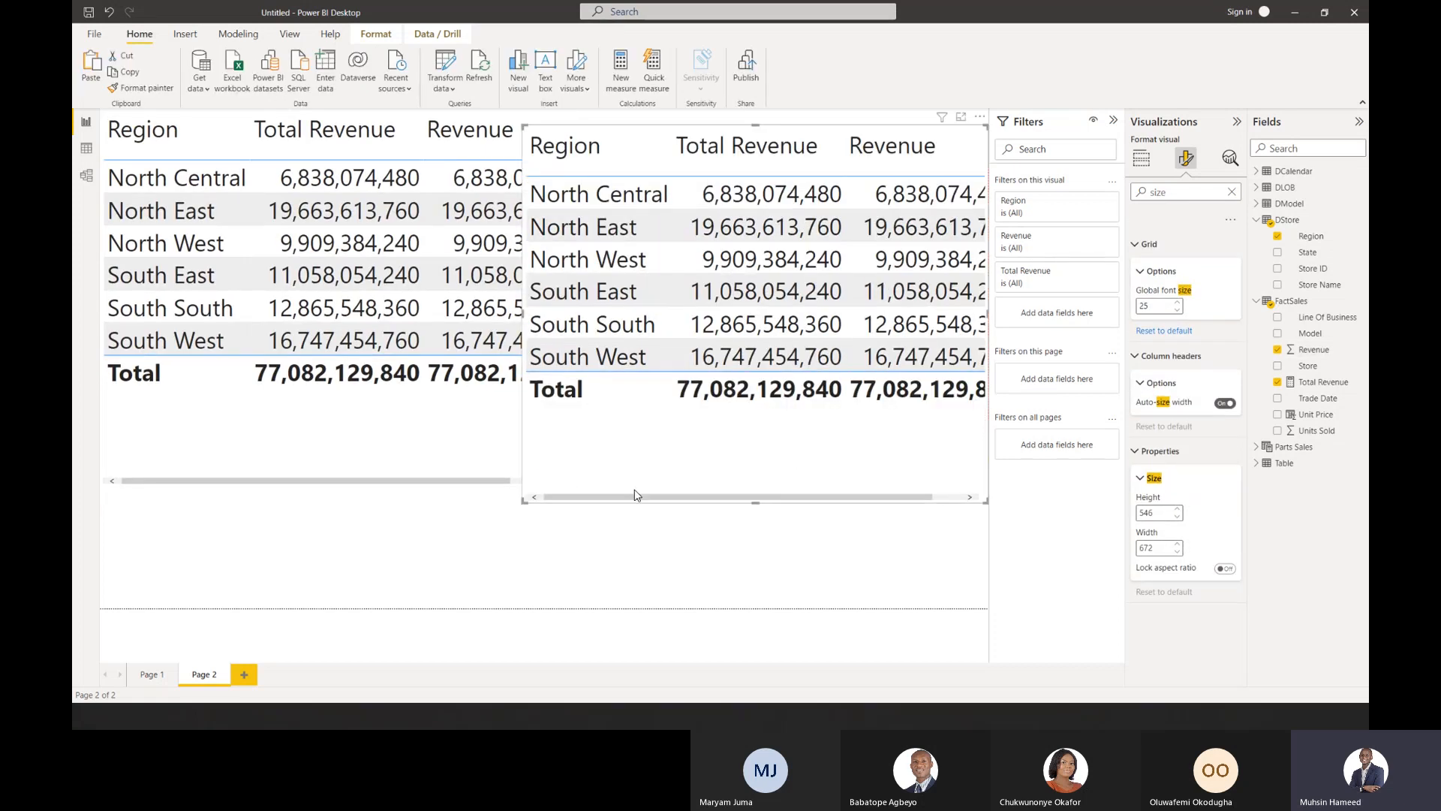
pyautogui.moveTo(523, 500); pyautogui.dragTo(653, 450)
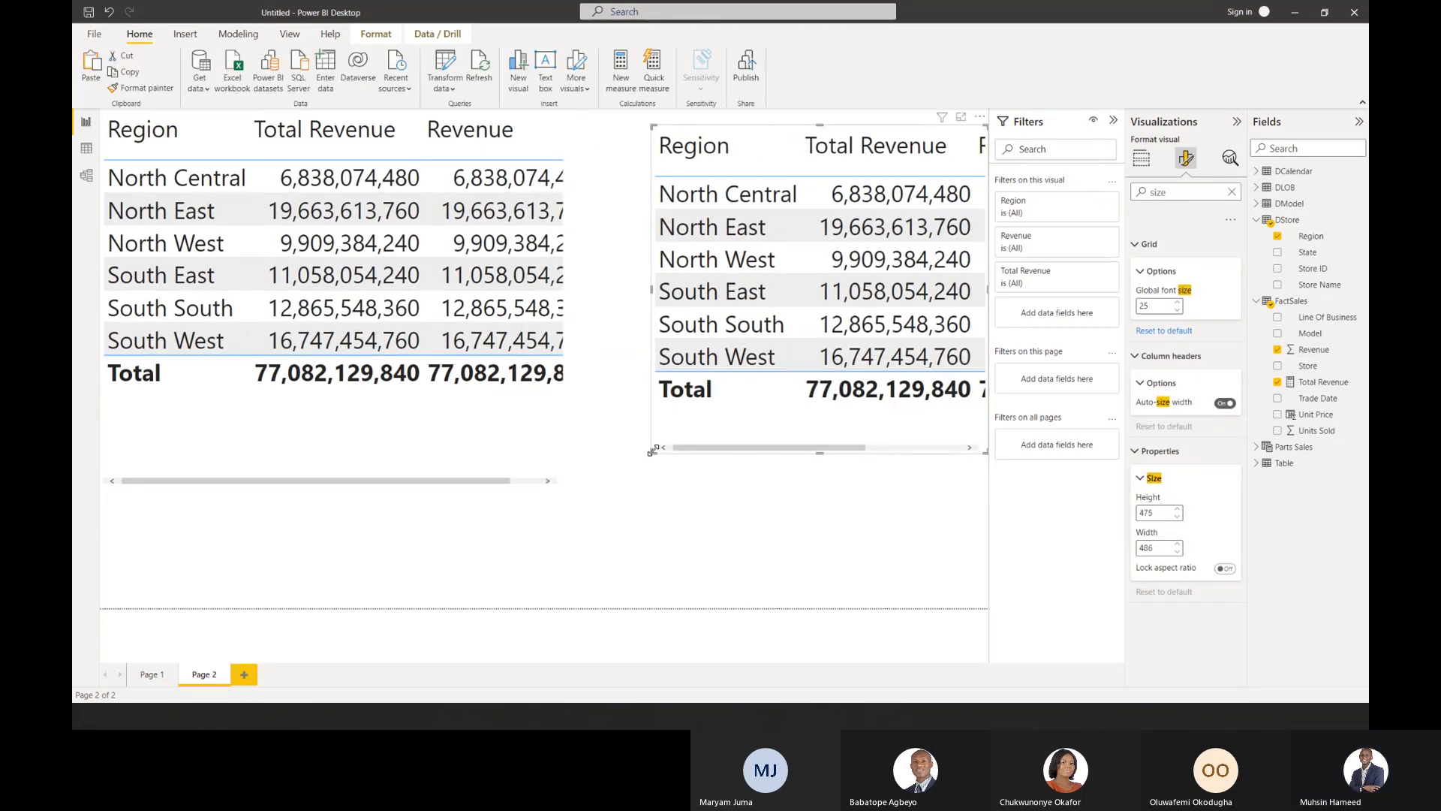
pyautogui.moveTo(750, 395); pyautogui.dragTo(708, 460)
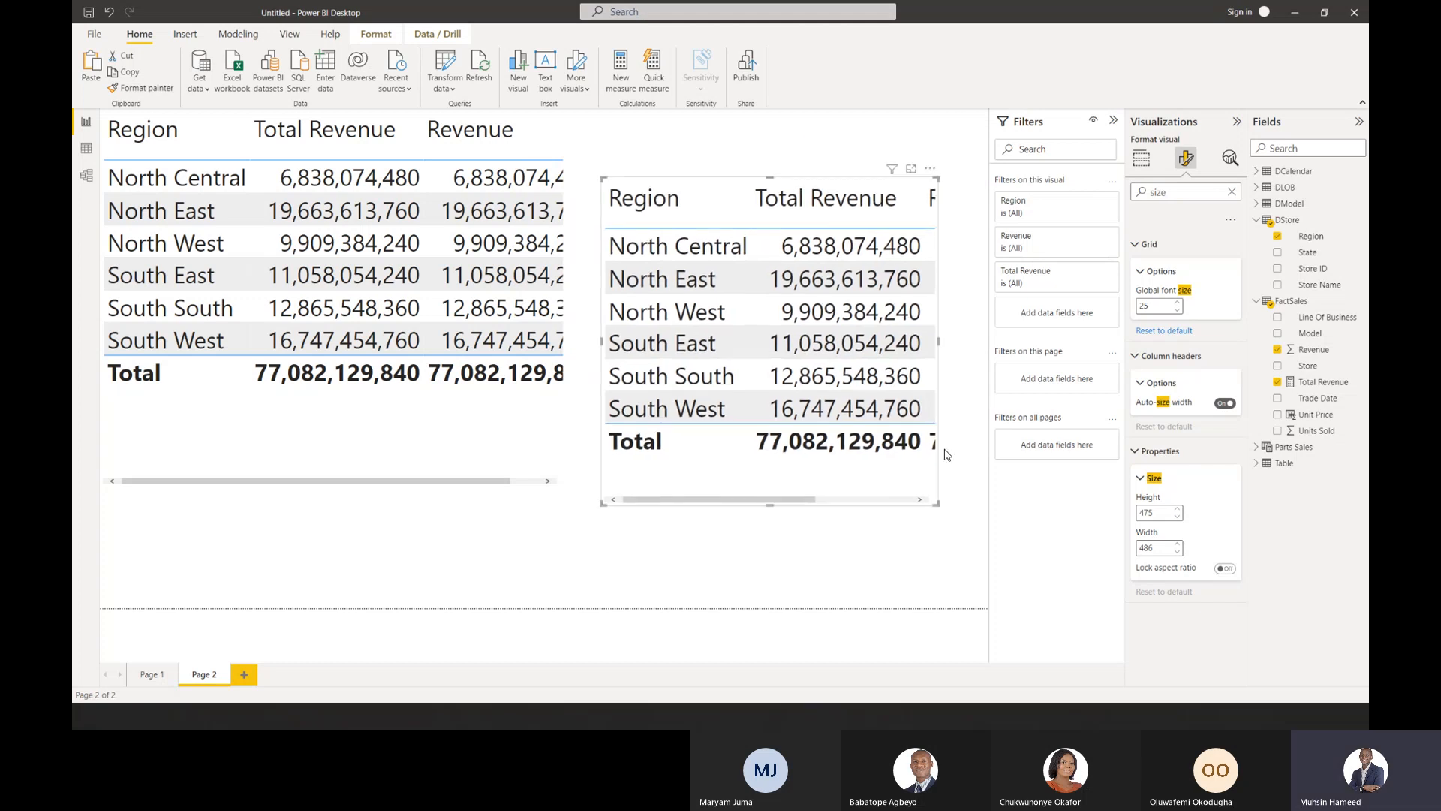
# Remove Total Revenue and Region from the copied table, leaving only Revenue, and reposition the visual.
pyautogui.click(1141, 158)
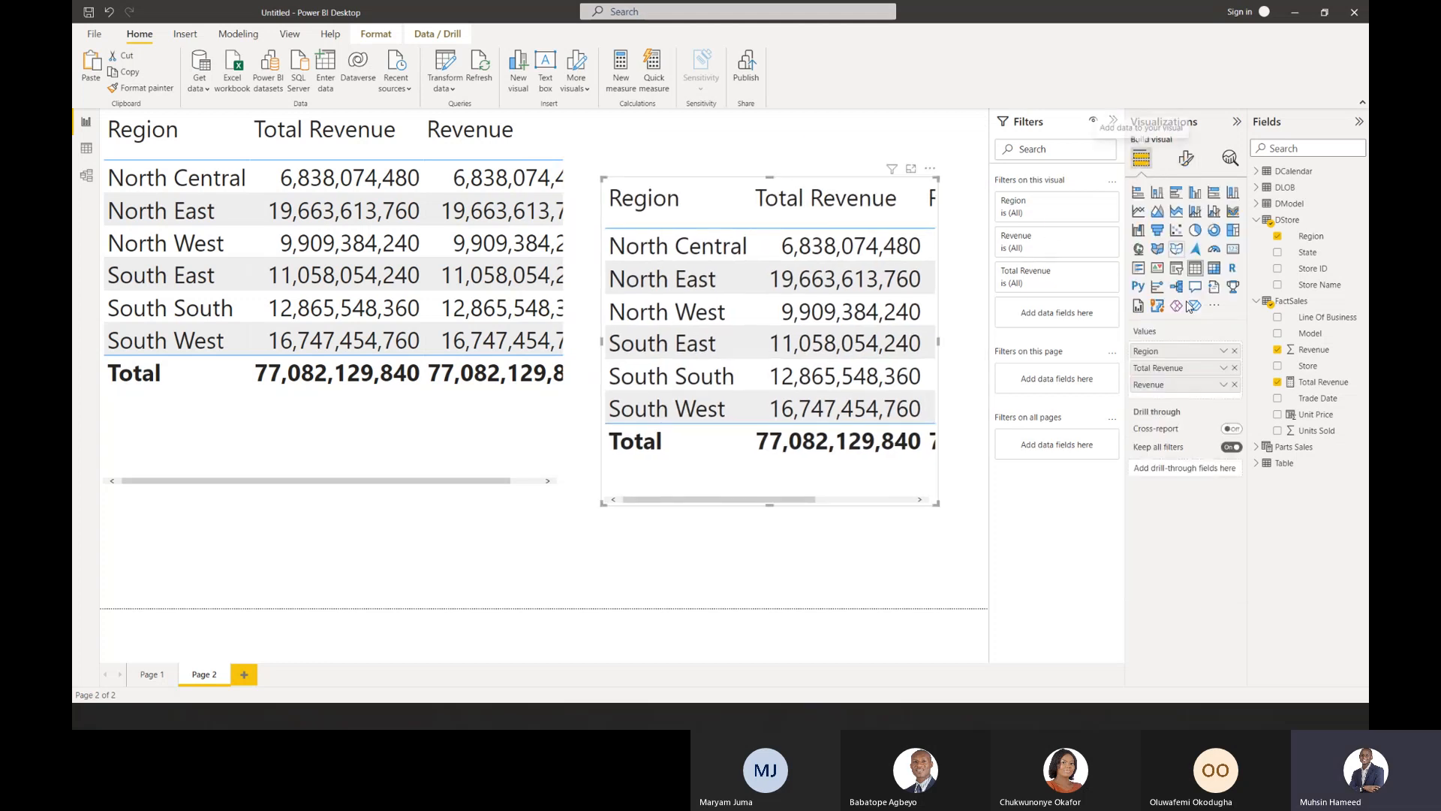
pyautogui.click(1235, 369)
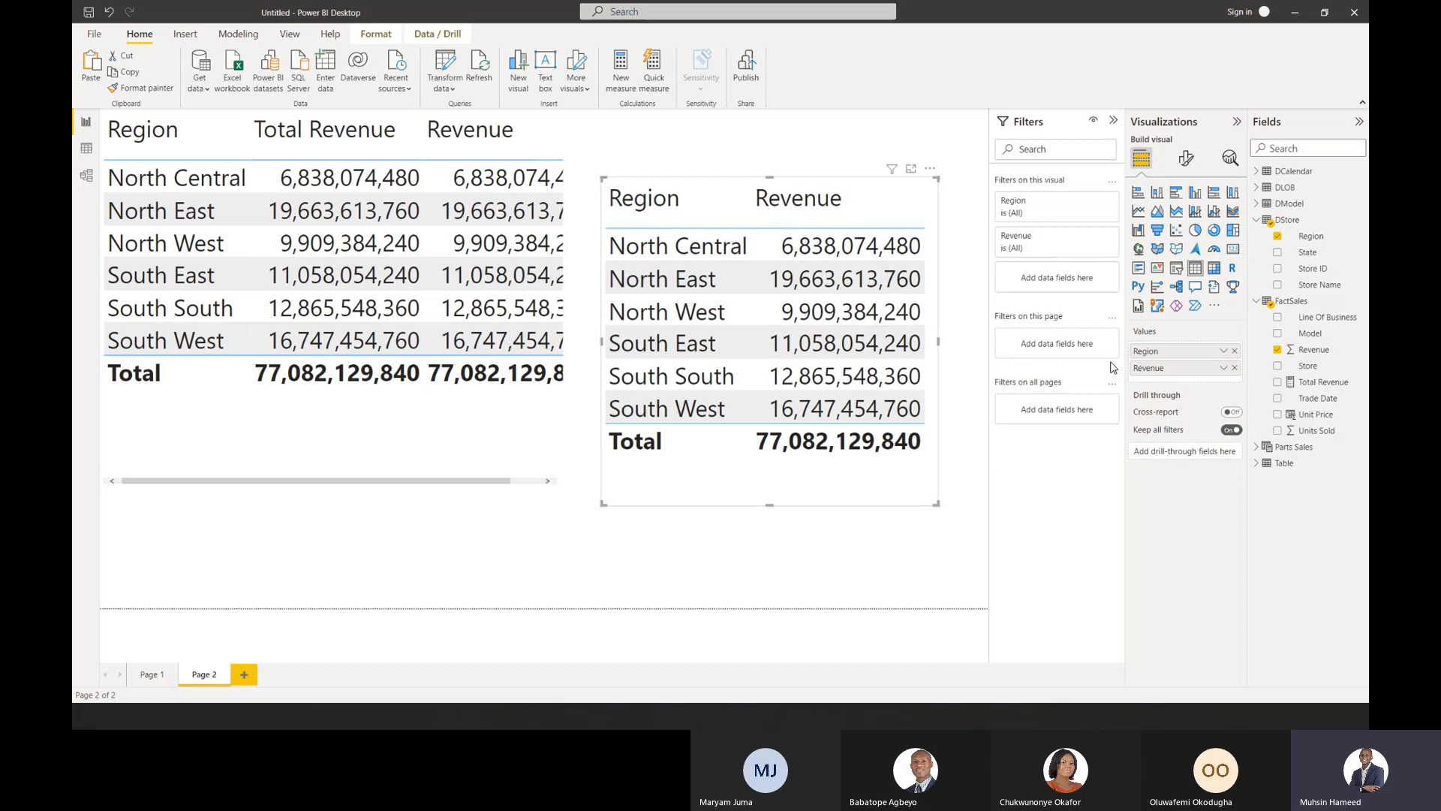
pyautogui.click(1235, 351)
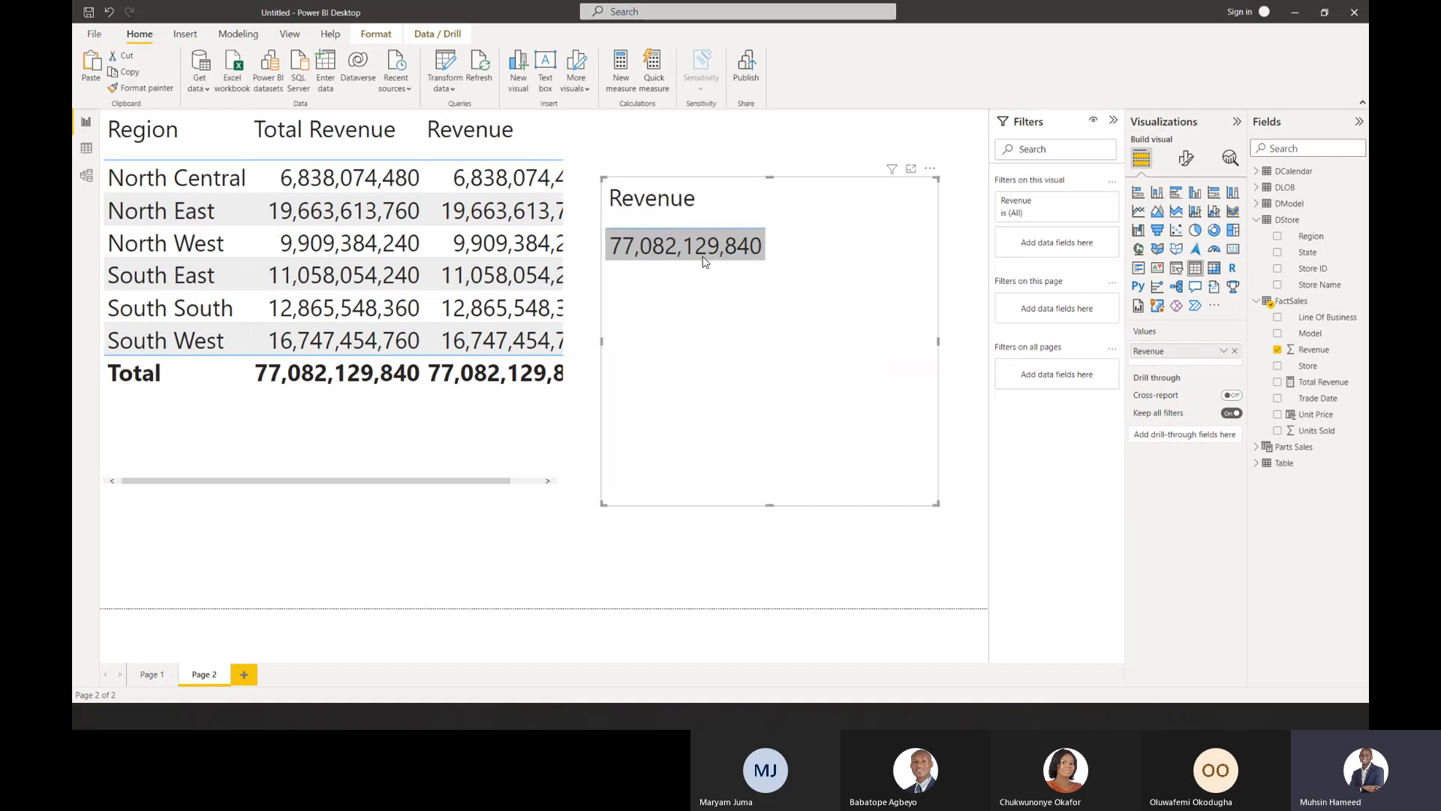
pyautogui.moveTo(833, 283); pyautogui.dragTo(839, 183)
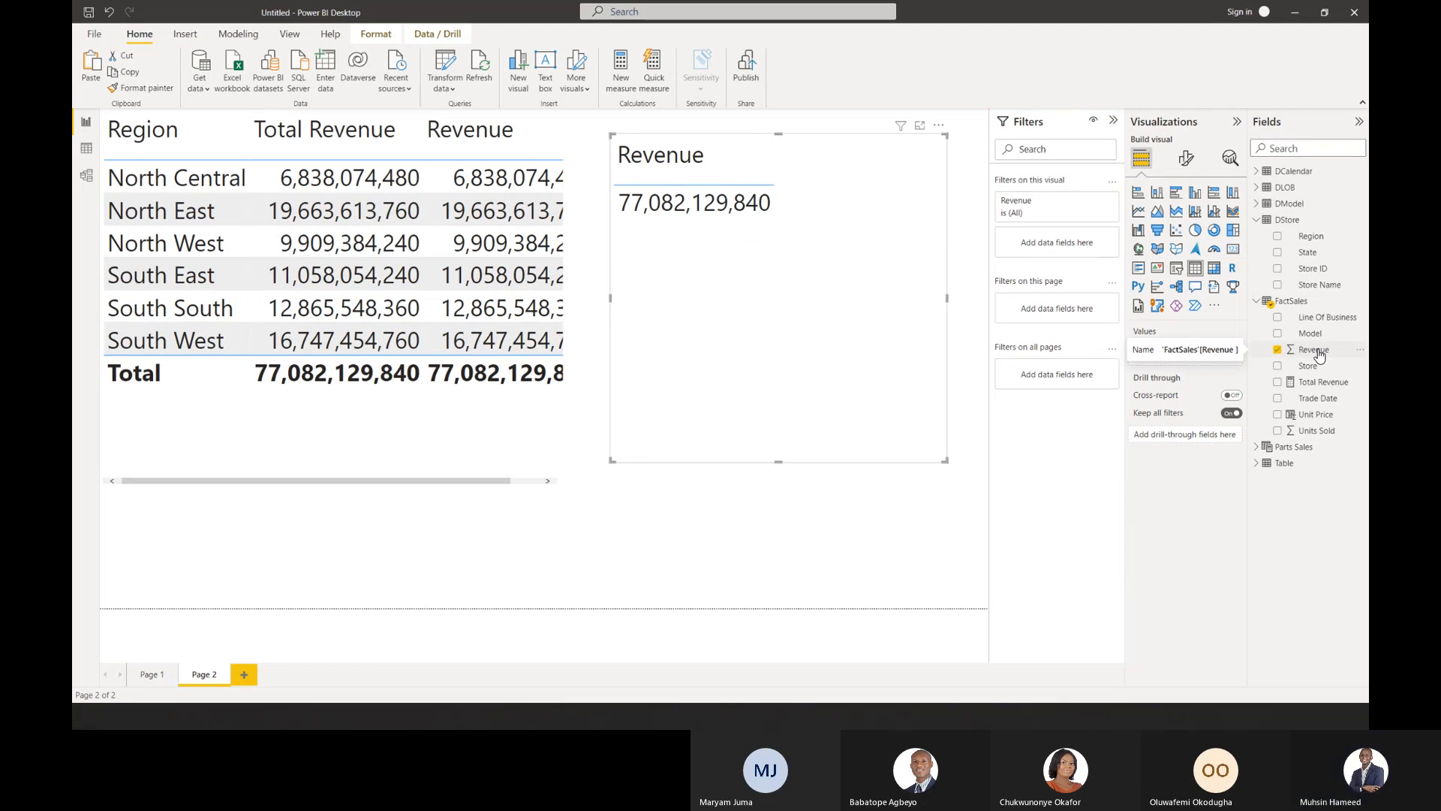
pyautogui.moveTo(828, 324); pyautogui.dragTo(806, 373)
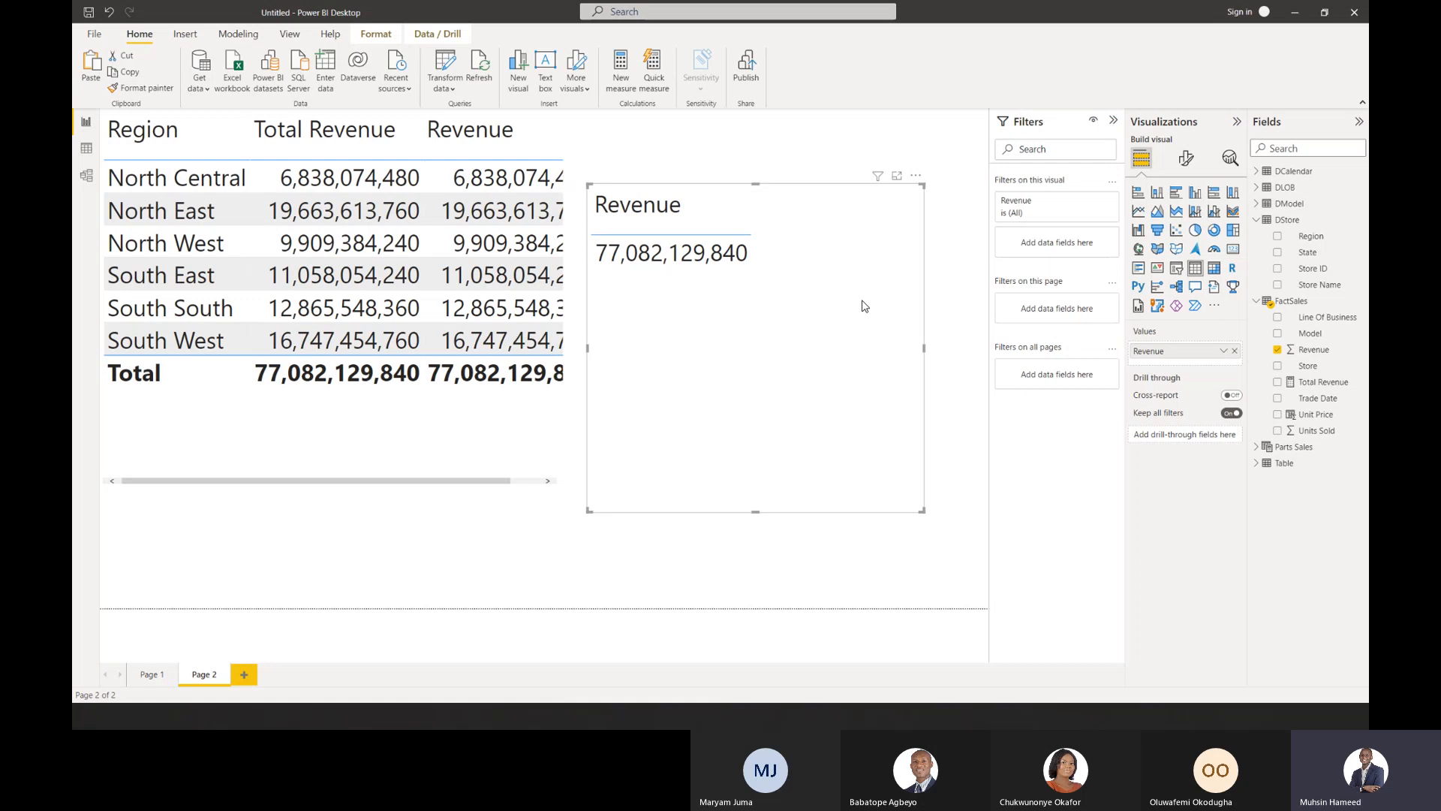
pyautogui.moveTo(838, 203); pyautogui.dragTo(856, 180)
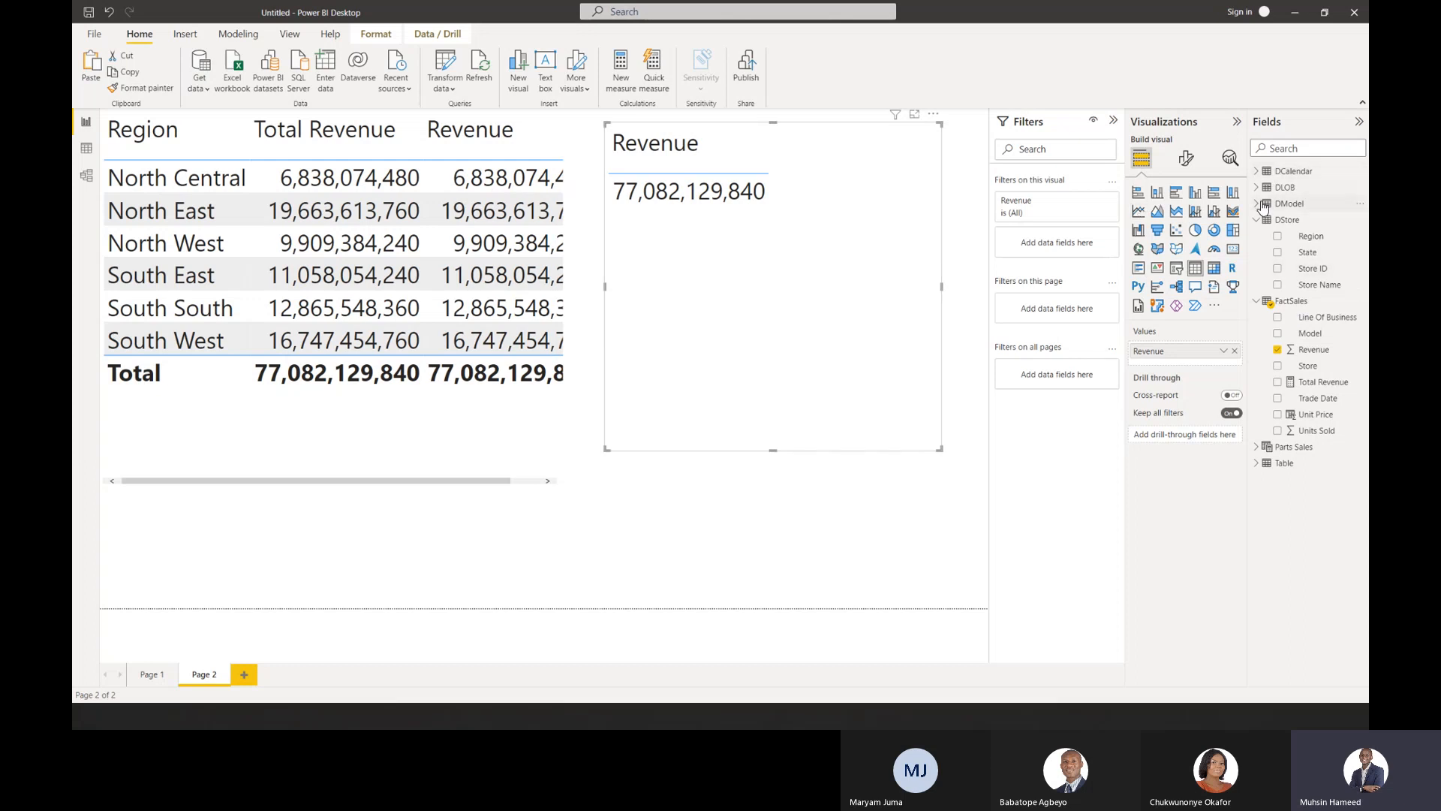
# Add Region and Store Name ahead of Revenue in the copied table and enlarge it to the page edge.
pyautogui.click(1278, 237)
pyautogui.moveTo(1165, 369); pyautogui.dragTo(1166, 350)
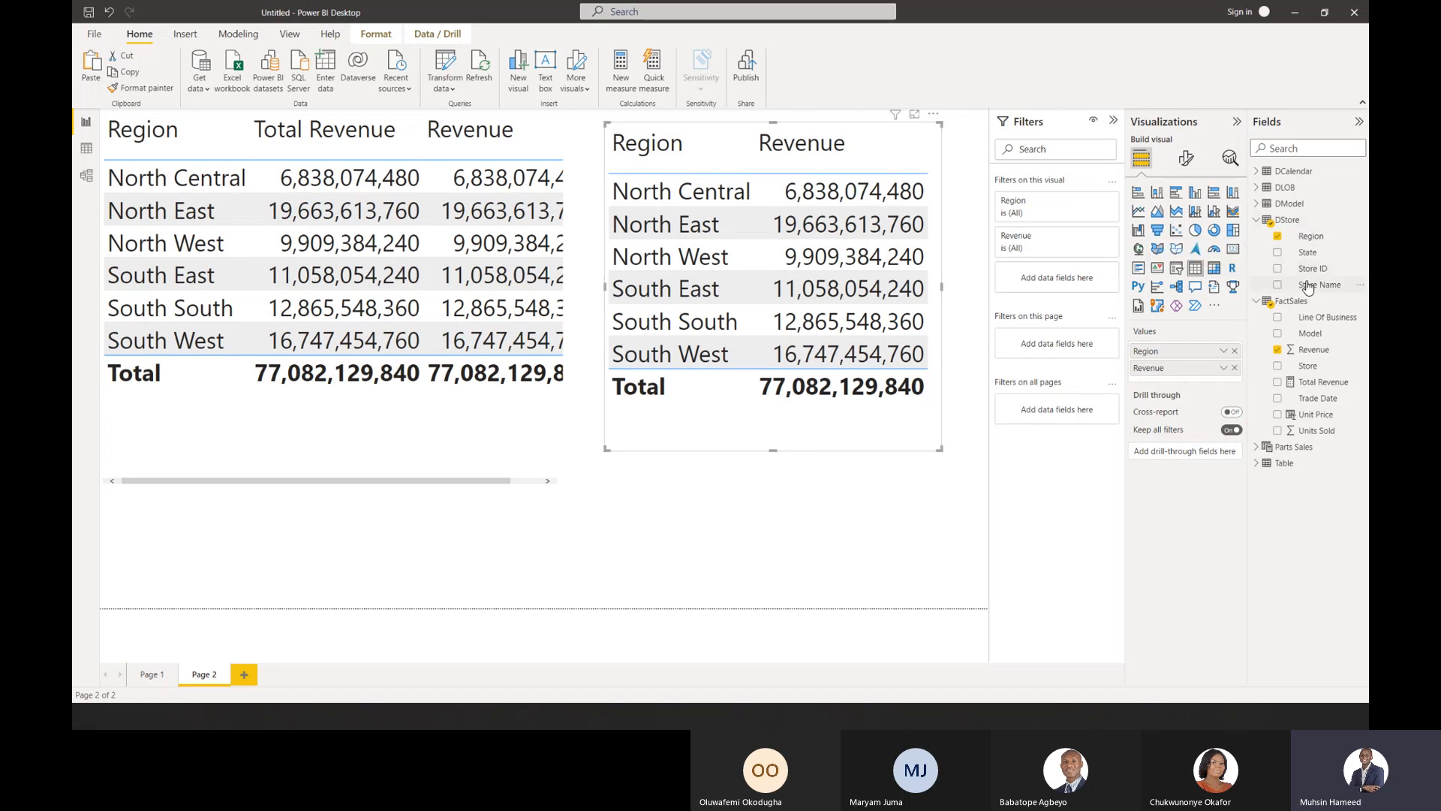
pyautogui.moveTo(1307, 288); pyautogui.dragTo(1194, 363)
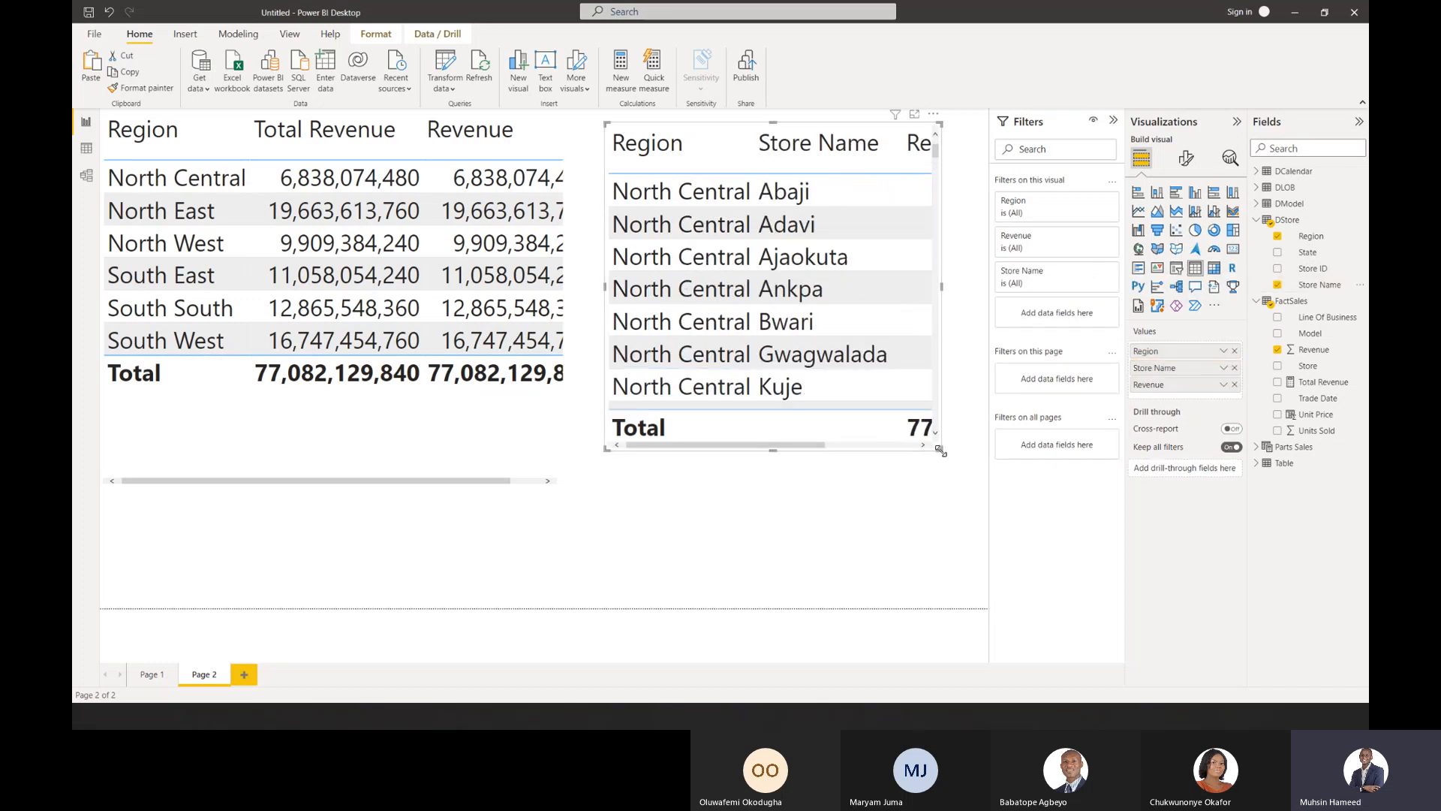
pyautogui.moveTo(940, 448); pyautogui.dragTo(1017, 490)
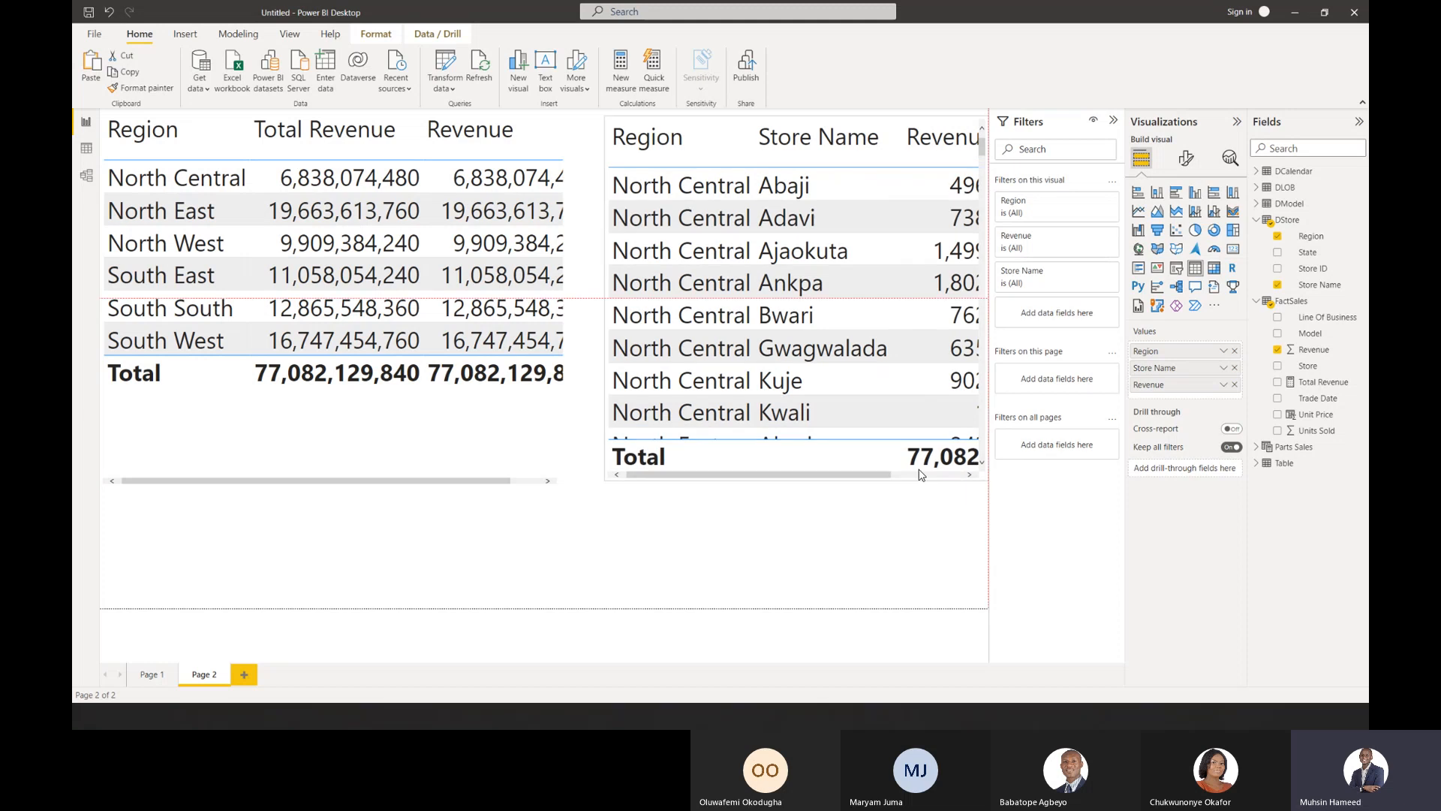
# Delete the copied table that breaks revenue down by region and store name.
pyautogui.moveTo(871, 486); pyautogui.dragTo(905, 480)
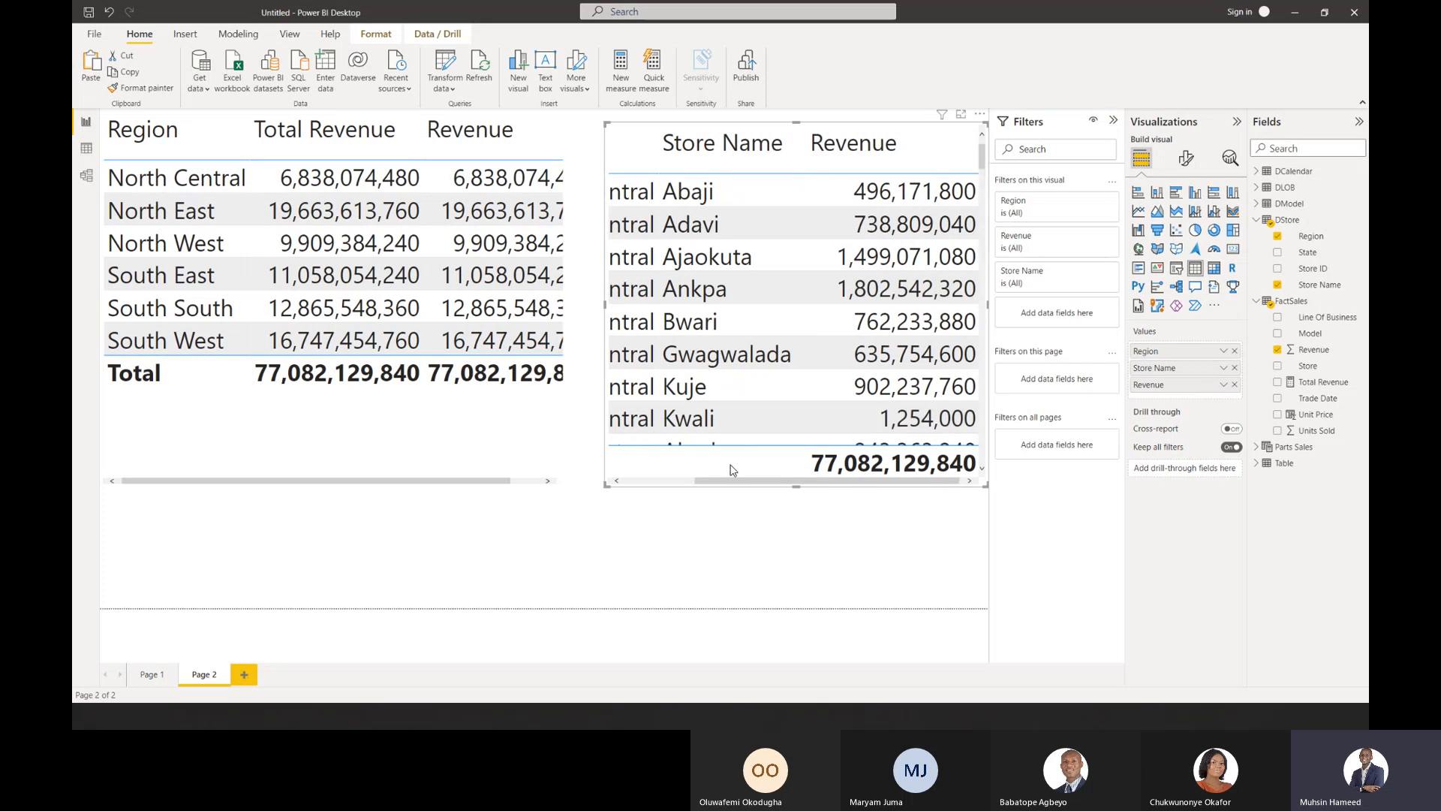
pyautogui.press('Delete')
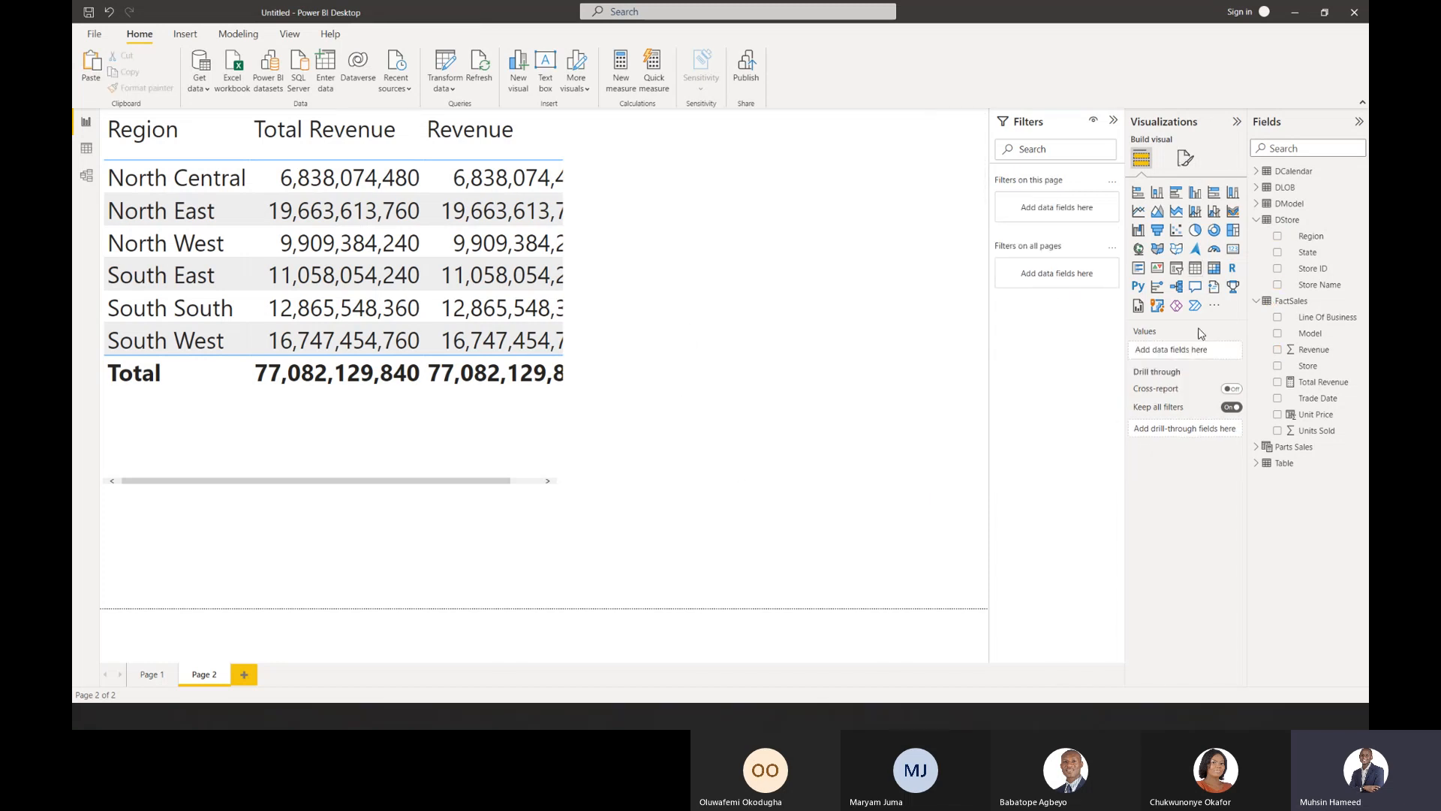
# Add an empty card visual and enlarge it to fill the upper area beside the revenue table.
pyautogui.click(1233, 248)
pyautogui.moveTo(499, 497); pyautogui.dragTo(777, 184)
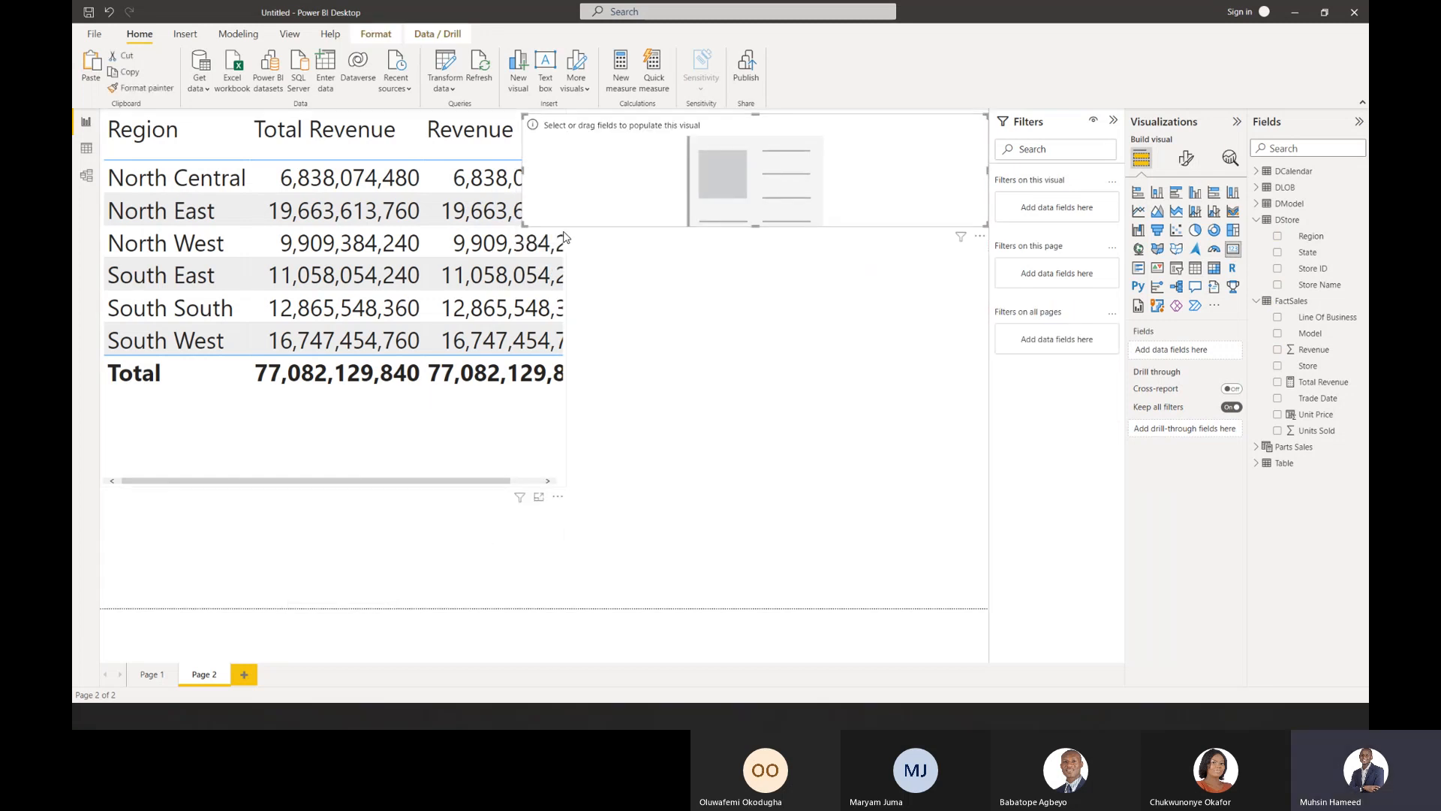
pyautogui.moveTo(523, 225); pyautogui.dragTo(580, 508)
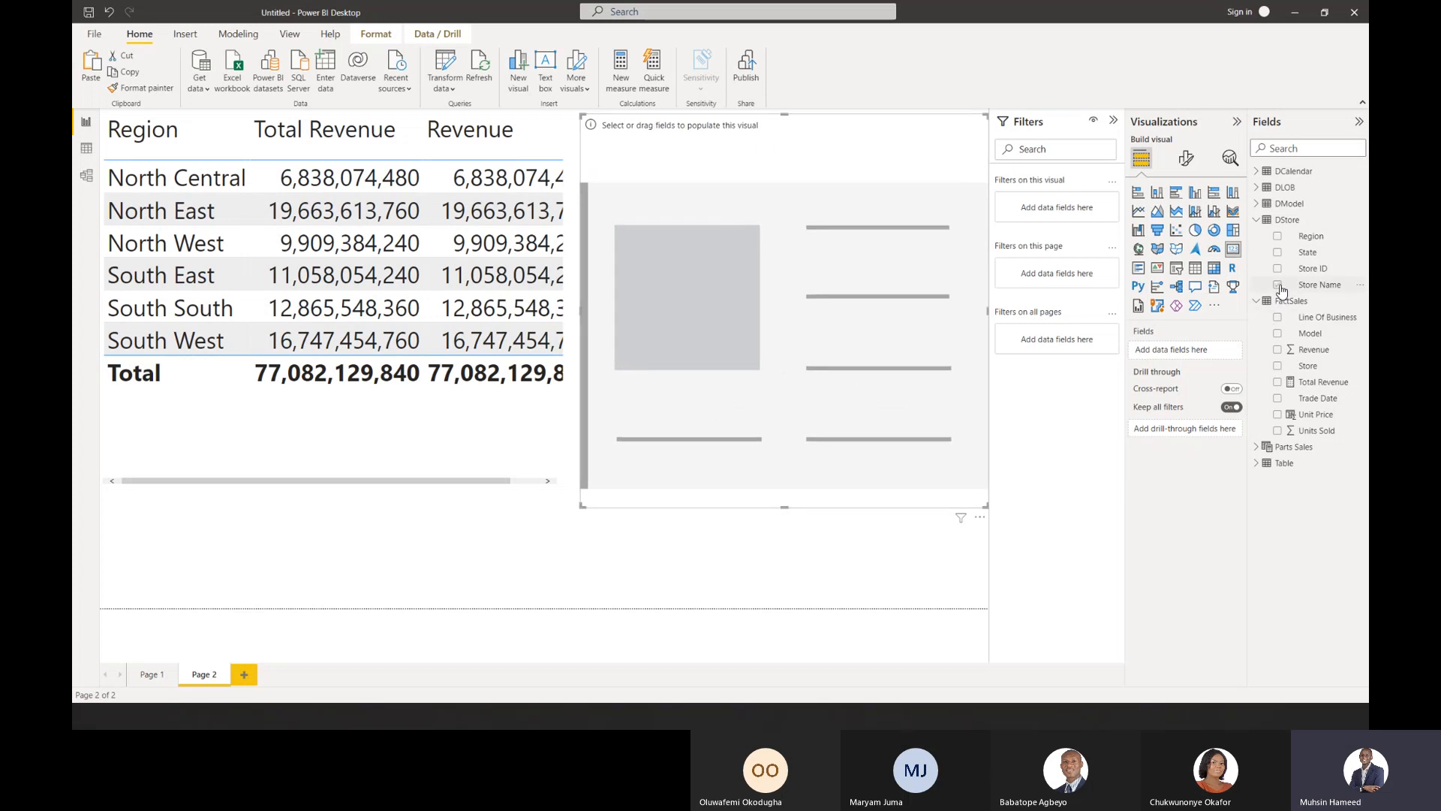
# Try Region and Unit Price one after the other in the card, clearing each field.
pyautogui.click(1278, 236)
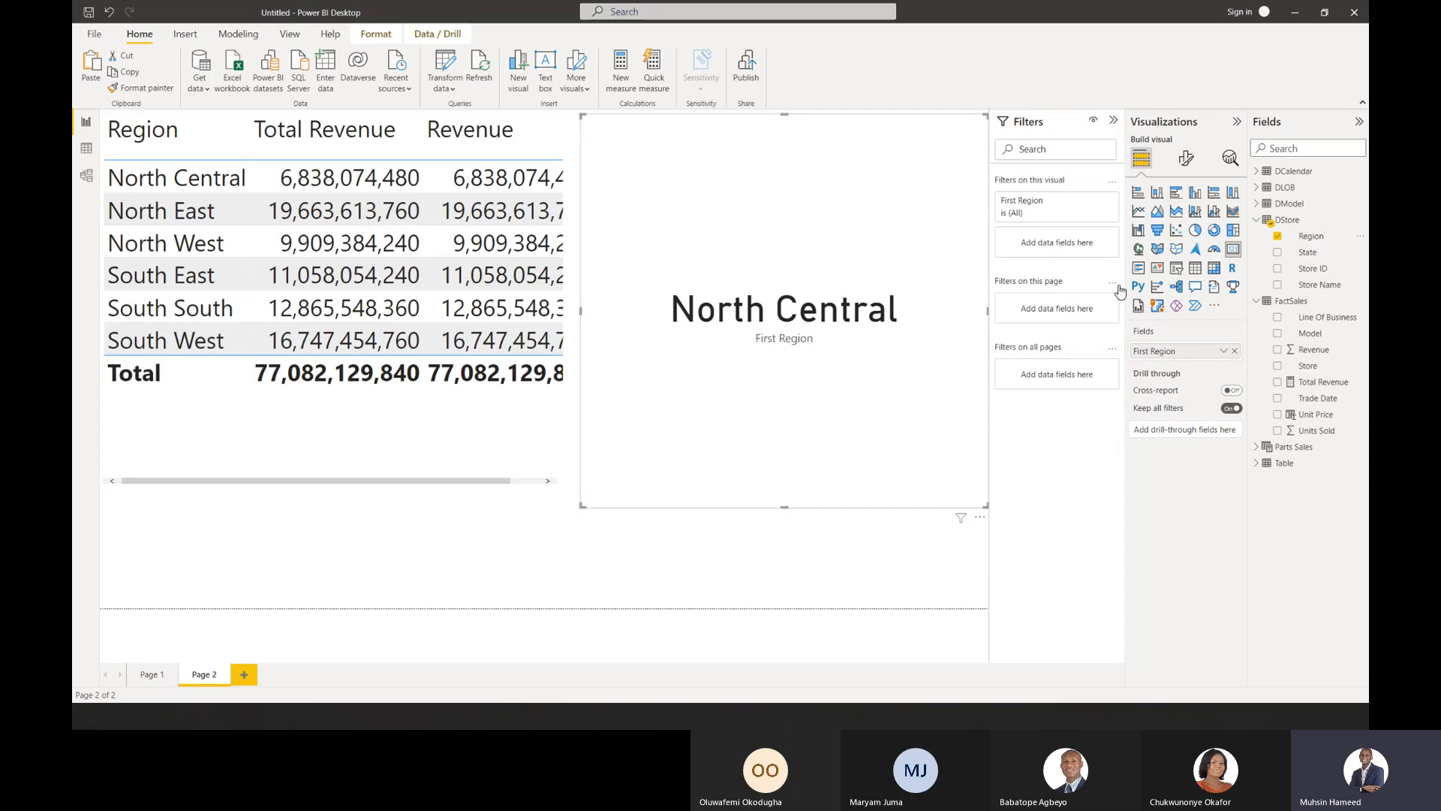
pyautogui.click(1277, 238)
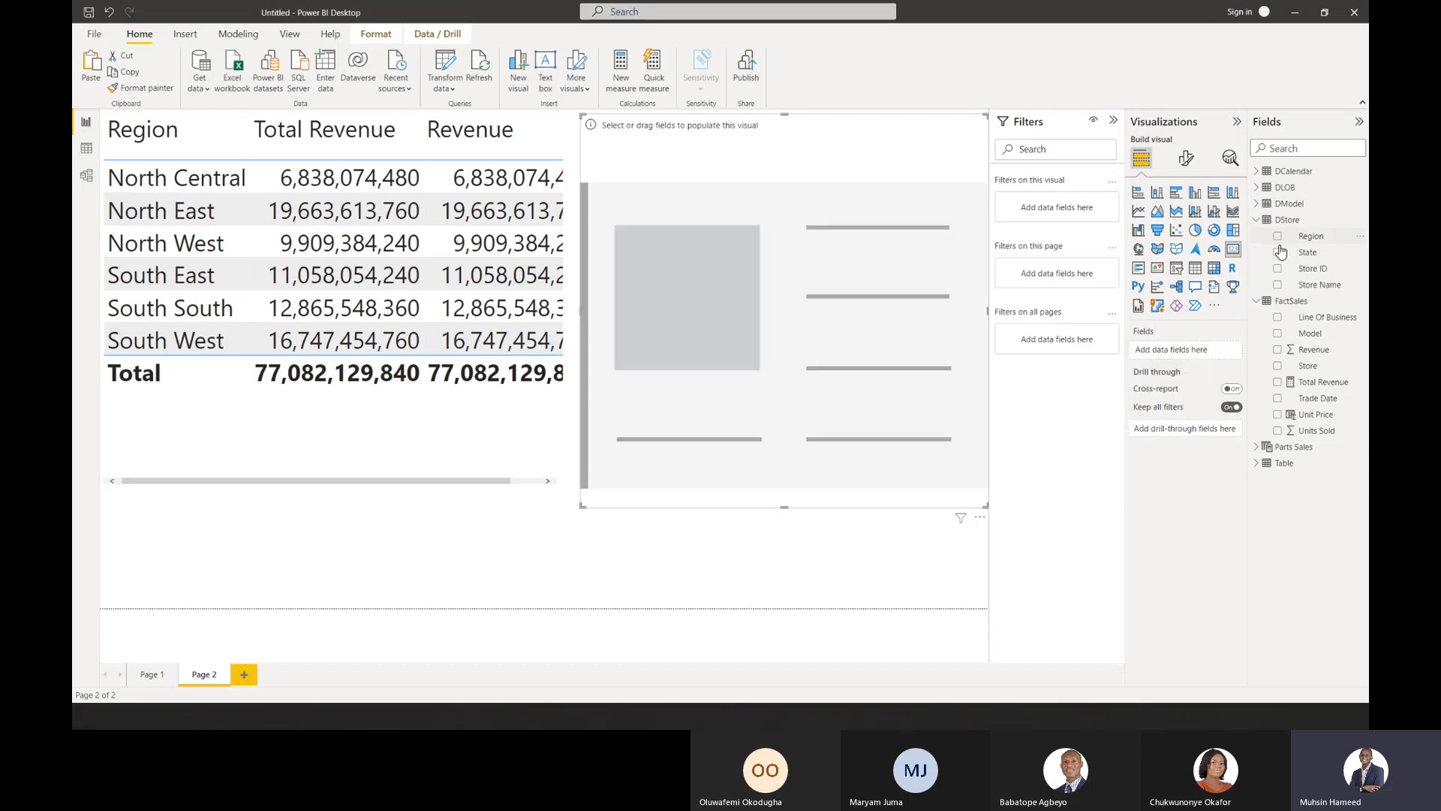
pyautogui.click(1278, 415)
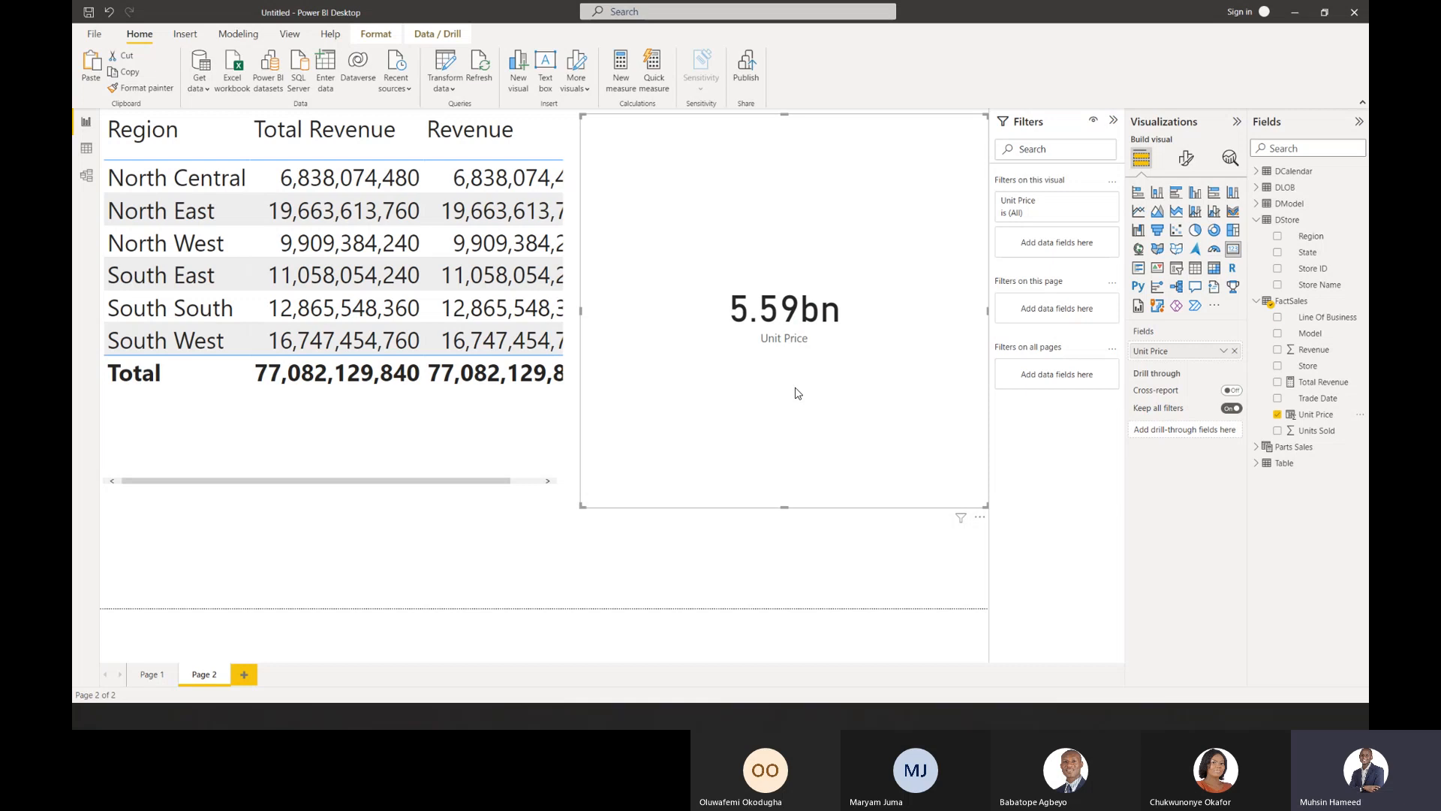
pyautogui.click(1278, 415)
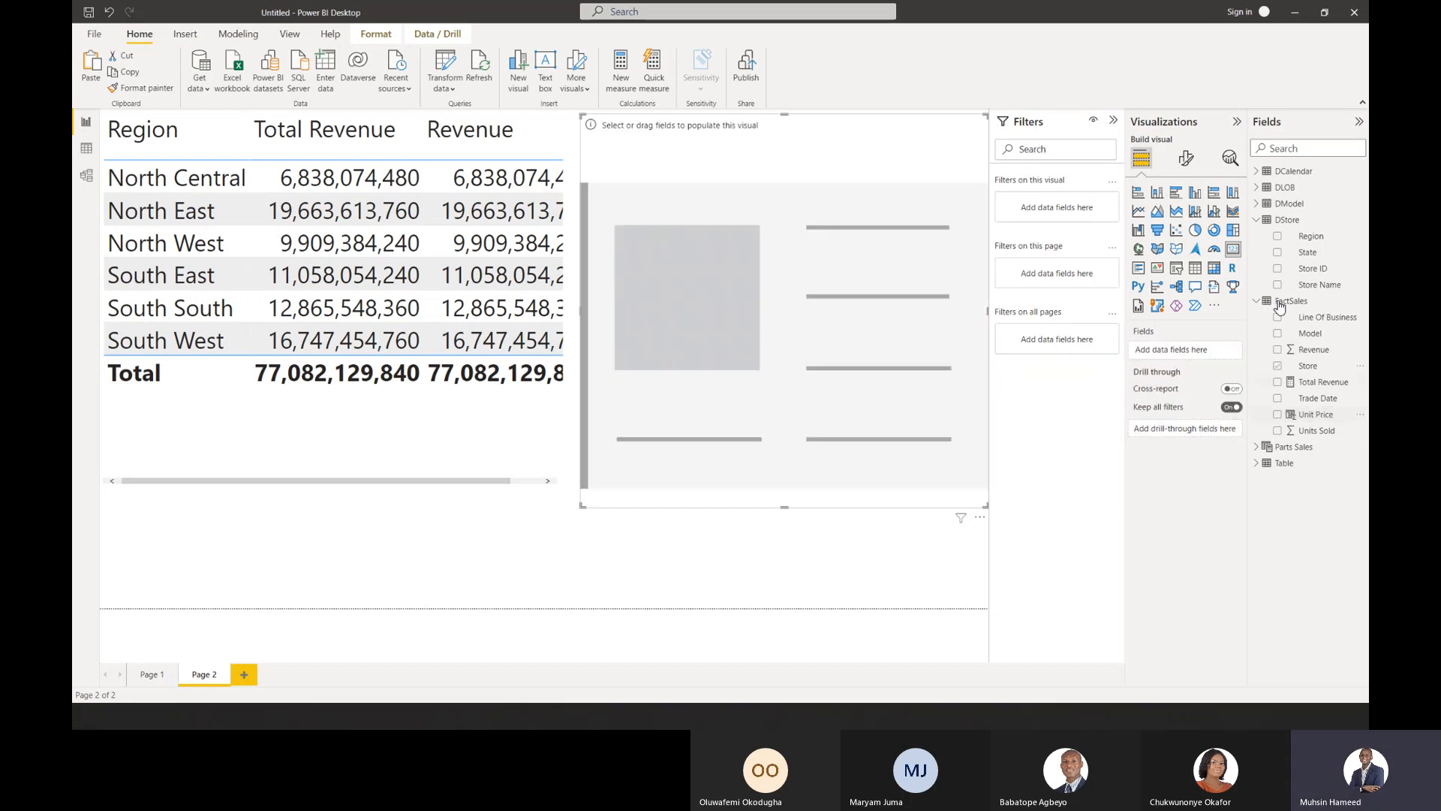
# Try Region again in the card and then Units Sold, clearing each field and shifting the visual slightly.
pyautogui.click(1278, 237)
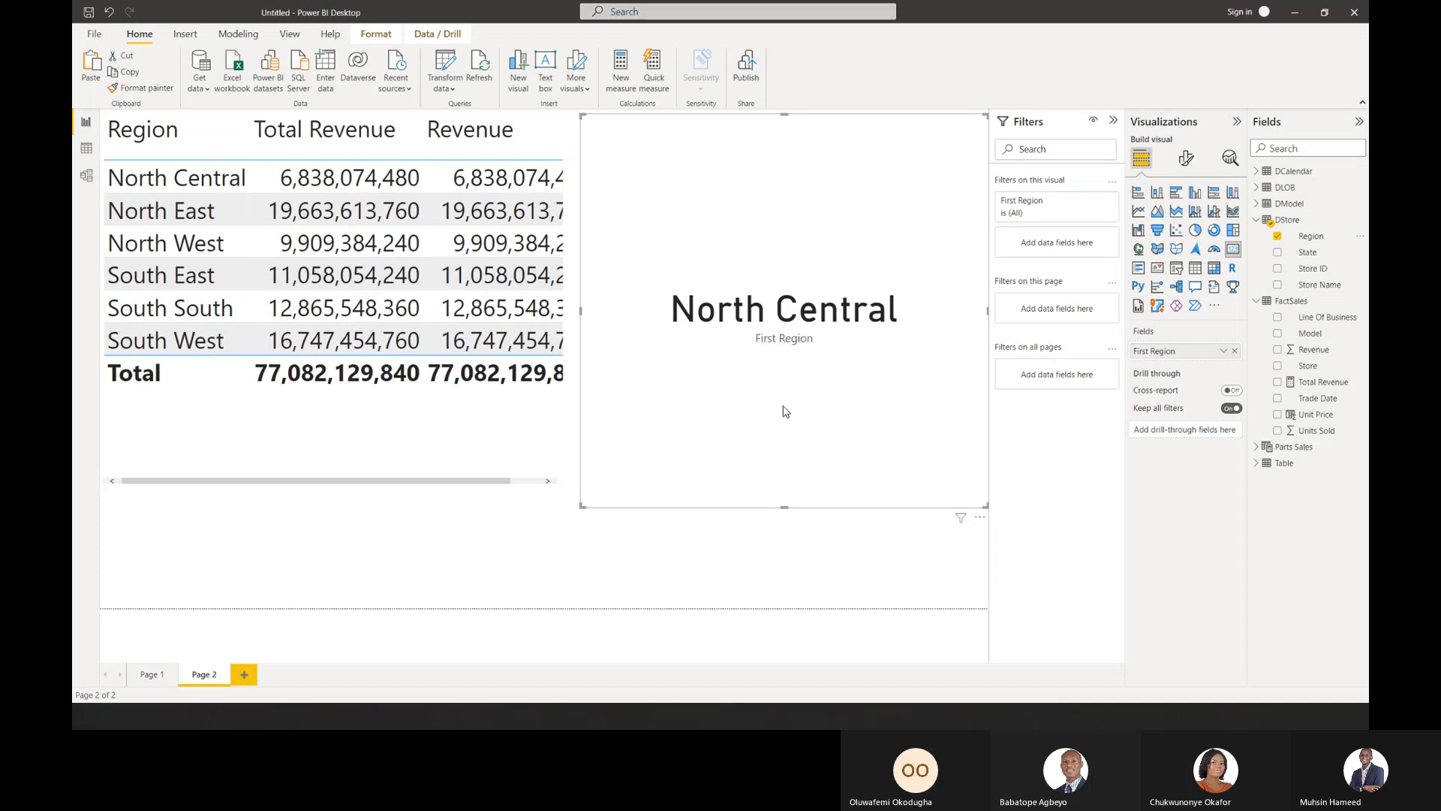
pyautogui.moveTo(790, 418)
pyautogui.mouseDown()
pyautogui.moveTo(778, 450)
pyautogui.moveTo(787, 405)
pyautogui.mouseUp()
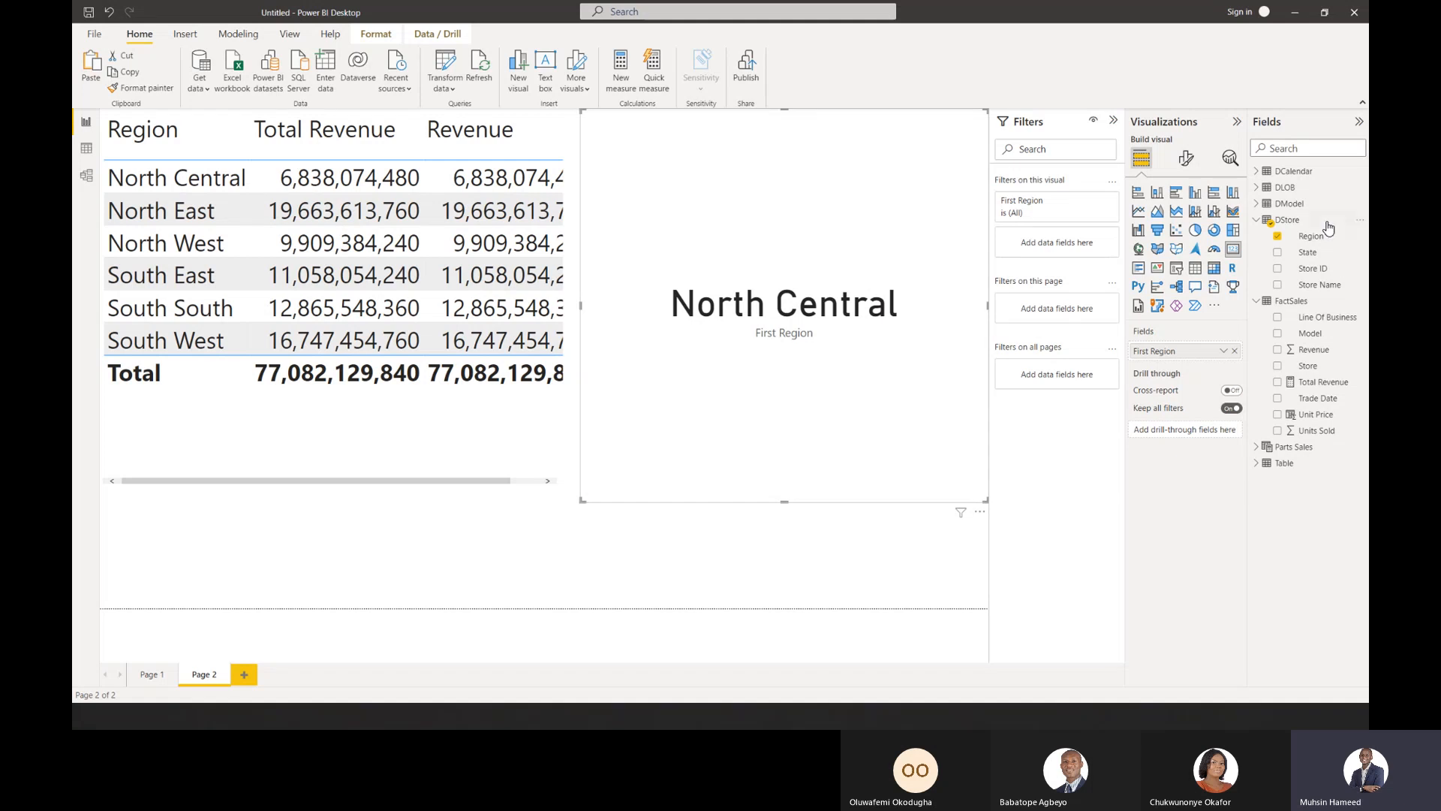
pyautogui.click(1278, 237)
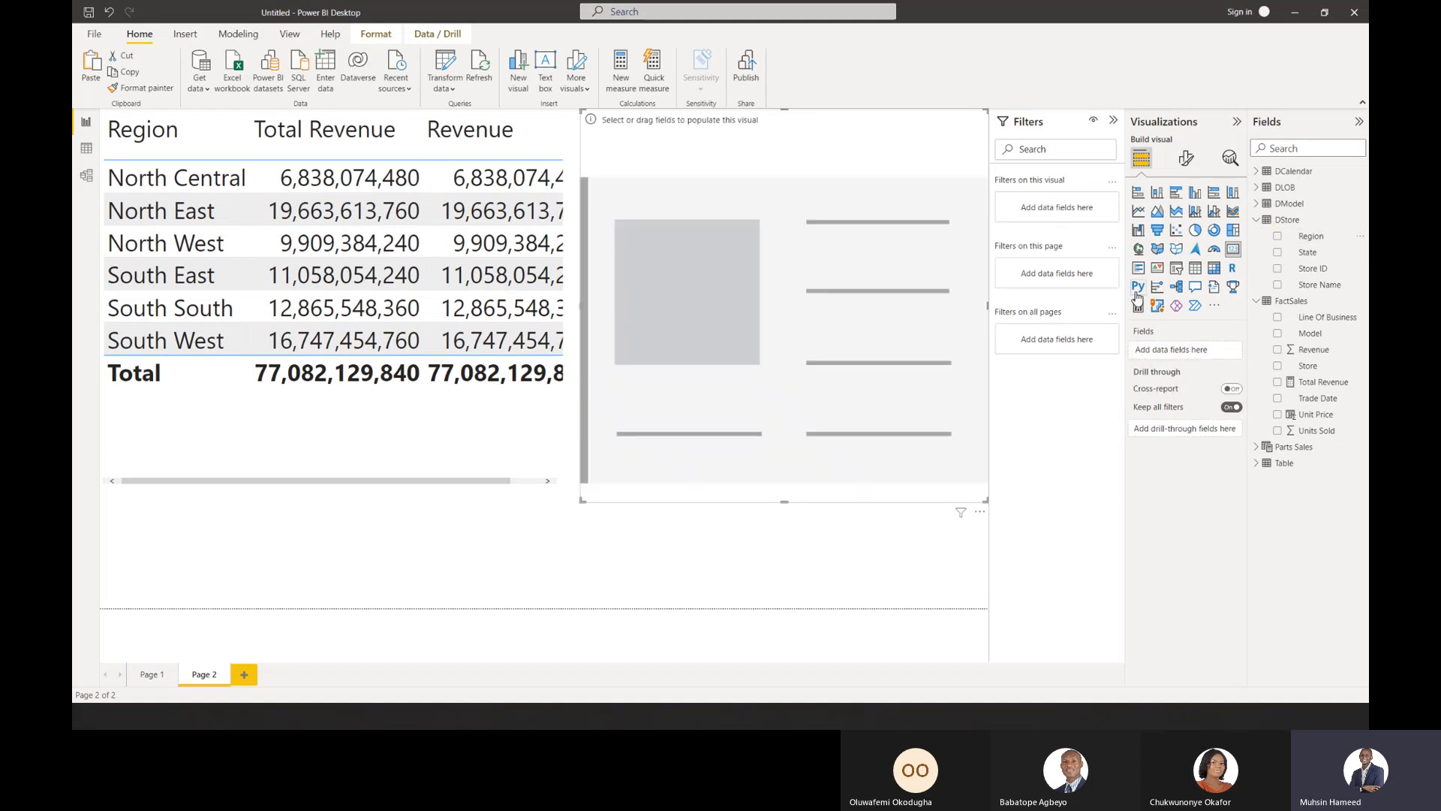
pyautogui.click(859, 273)
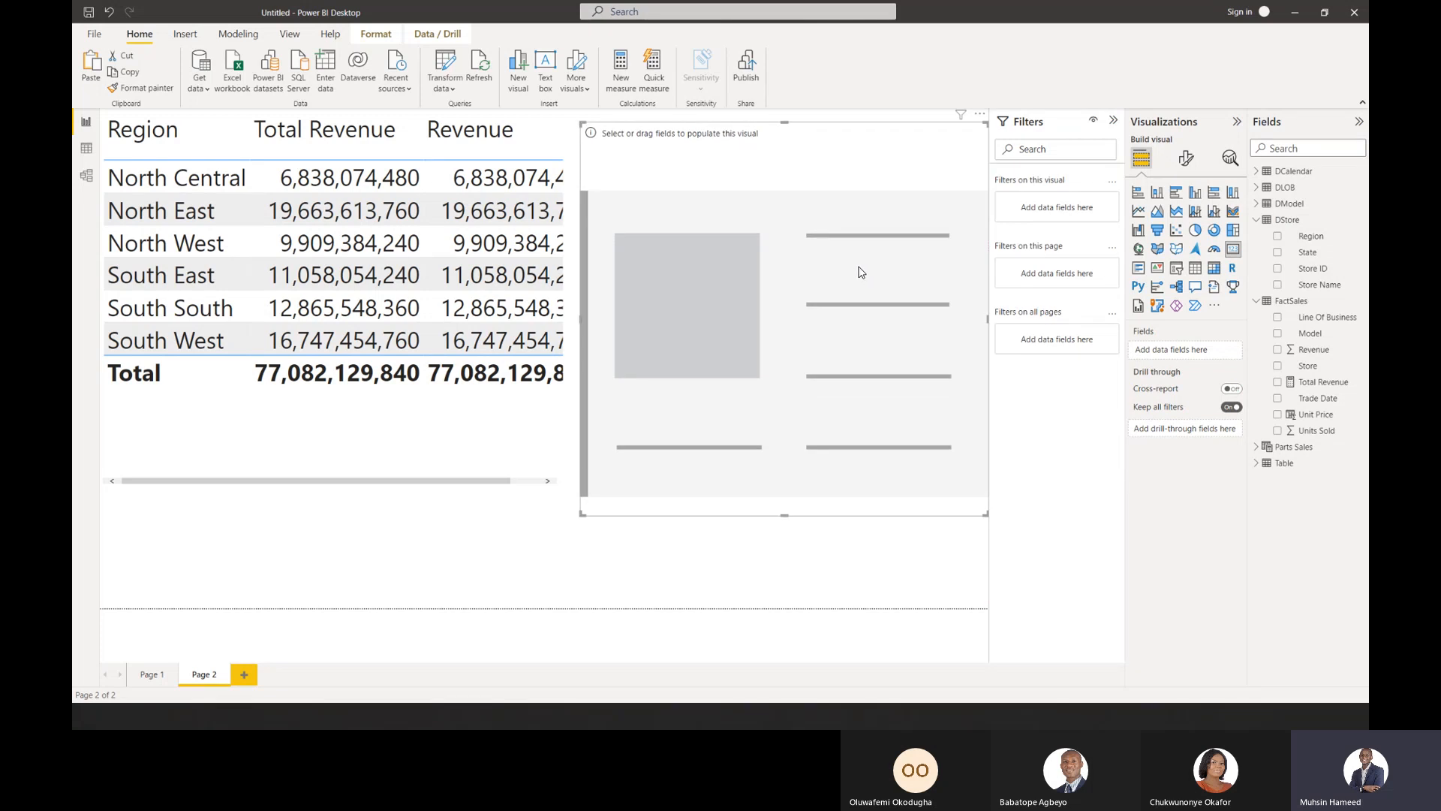
pyautogui.click(1278, 432)
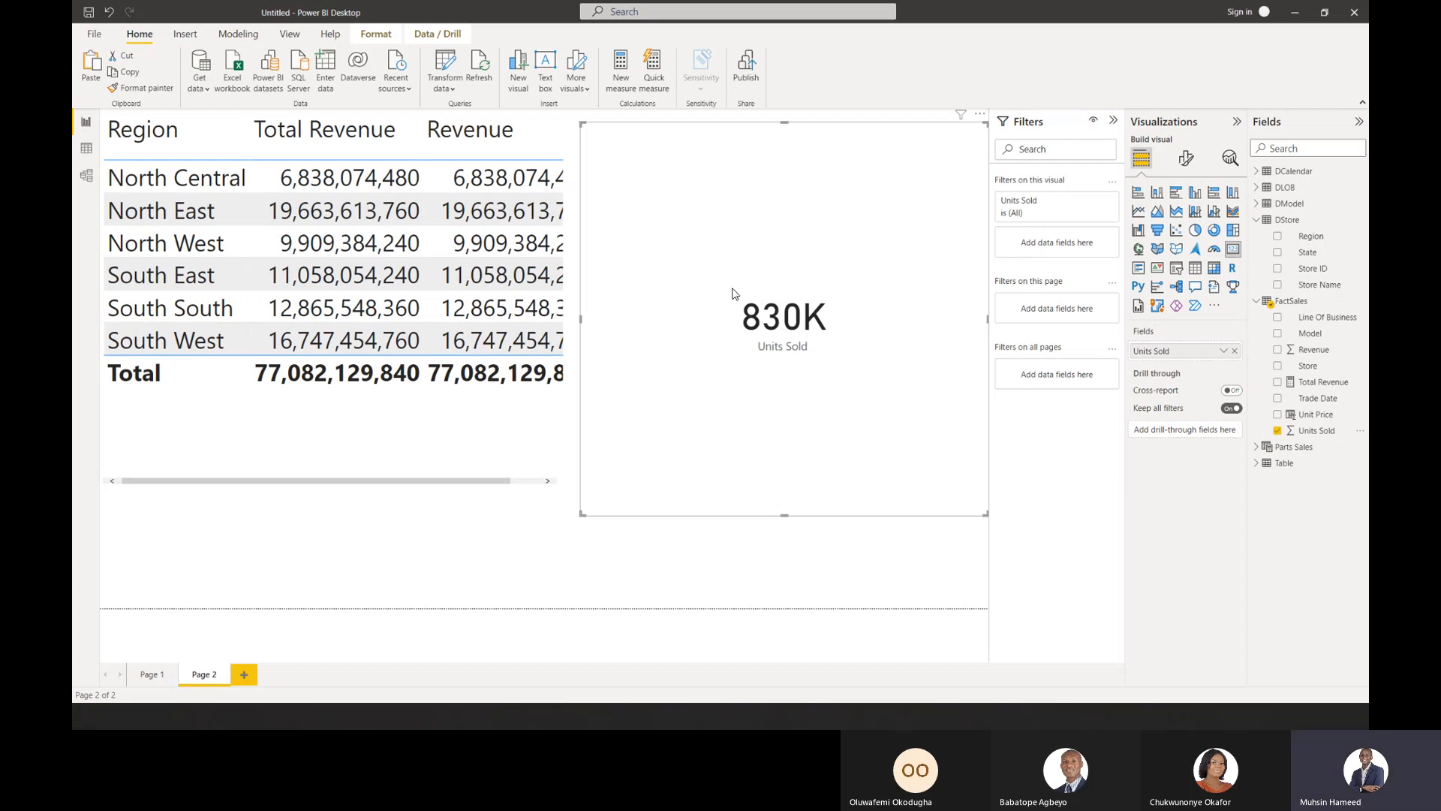
pyautogui.click(1278, 431)
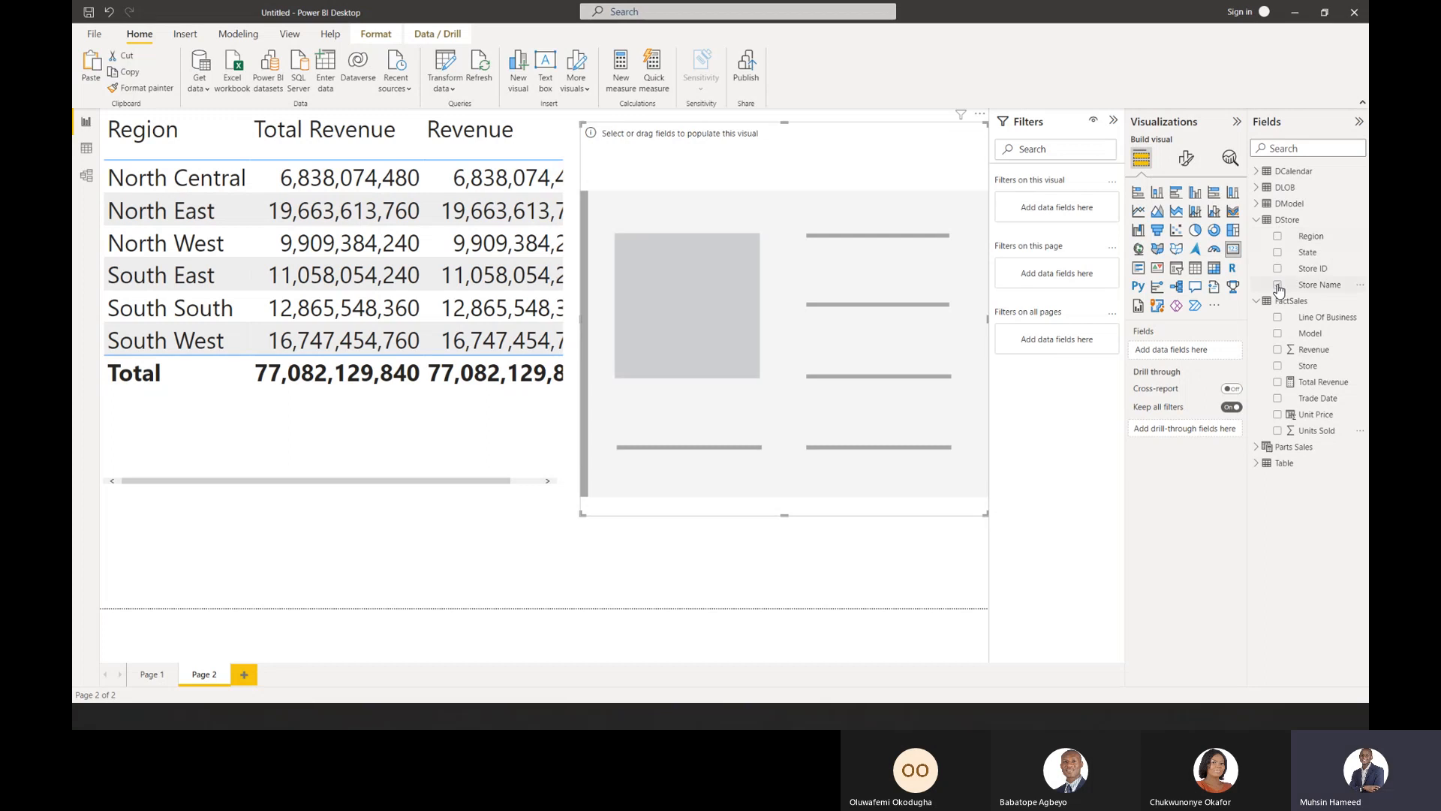
# Show Store Name in the card, nudge the visual and clear the field again.
pyautogui.click(1277, 285)
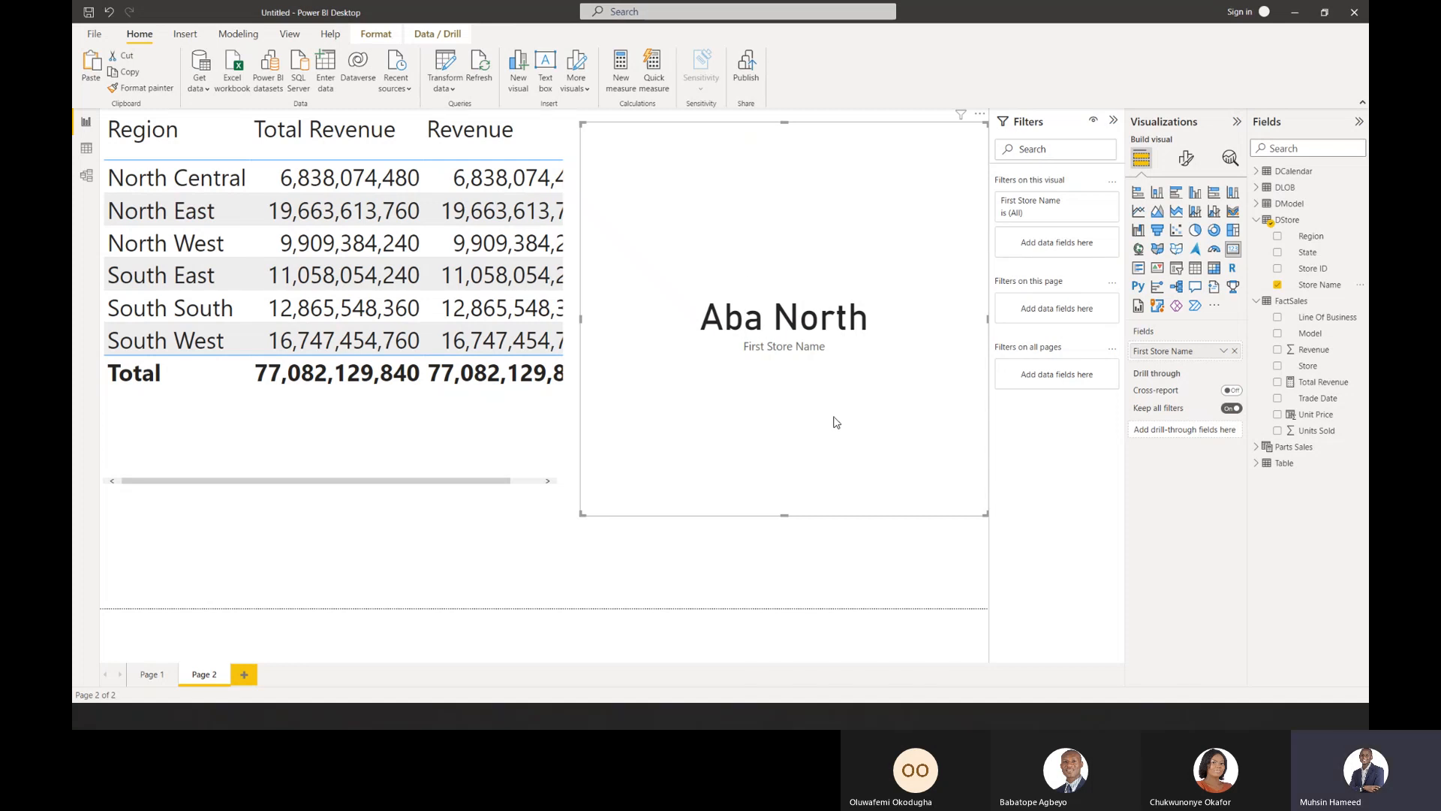
pyautogui.moveTo(830, 418); pyautogui.dragTo(825, 410)
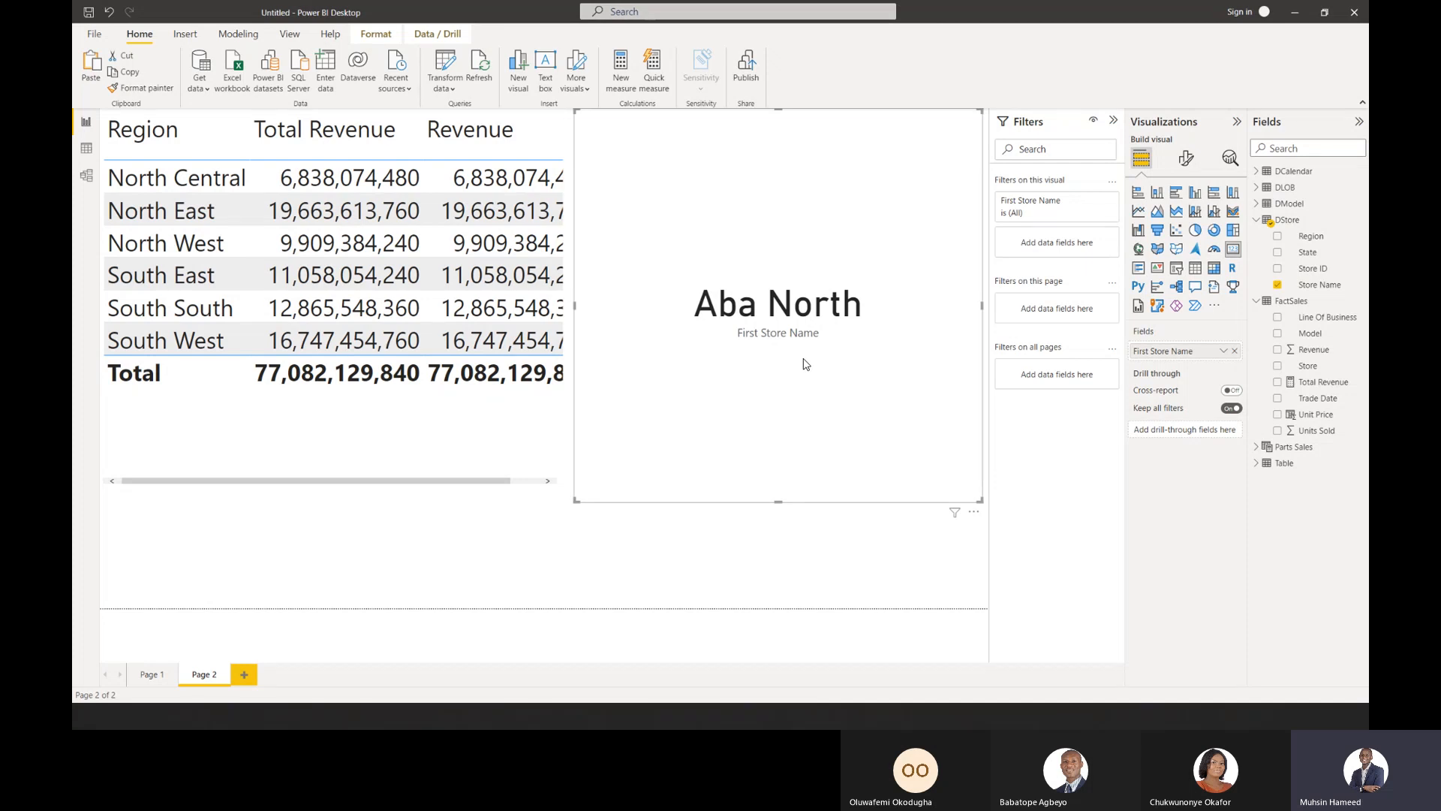
pyautogui.moveTo(806, 365); pyautogui.dragTo(805, 371)
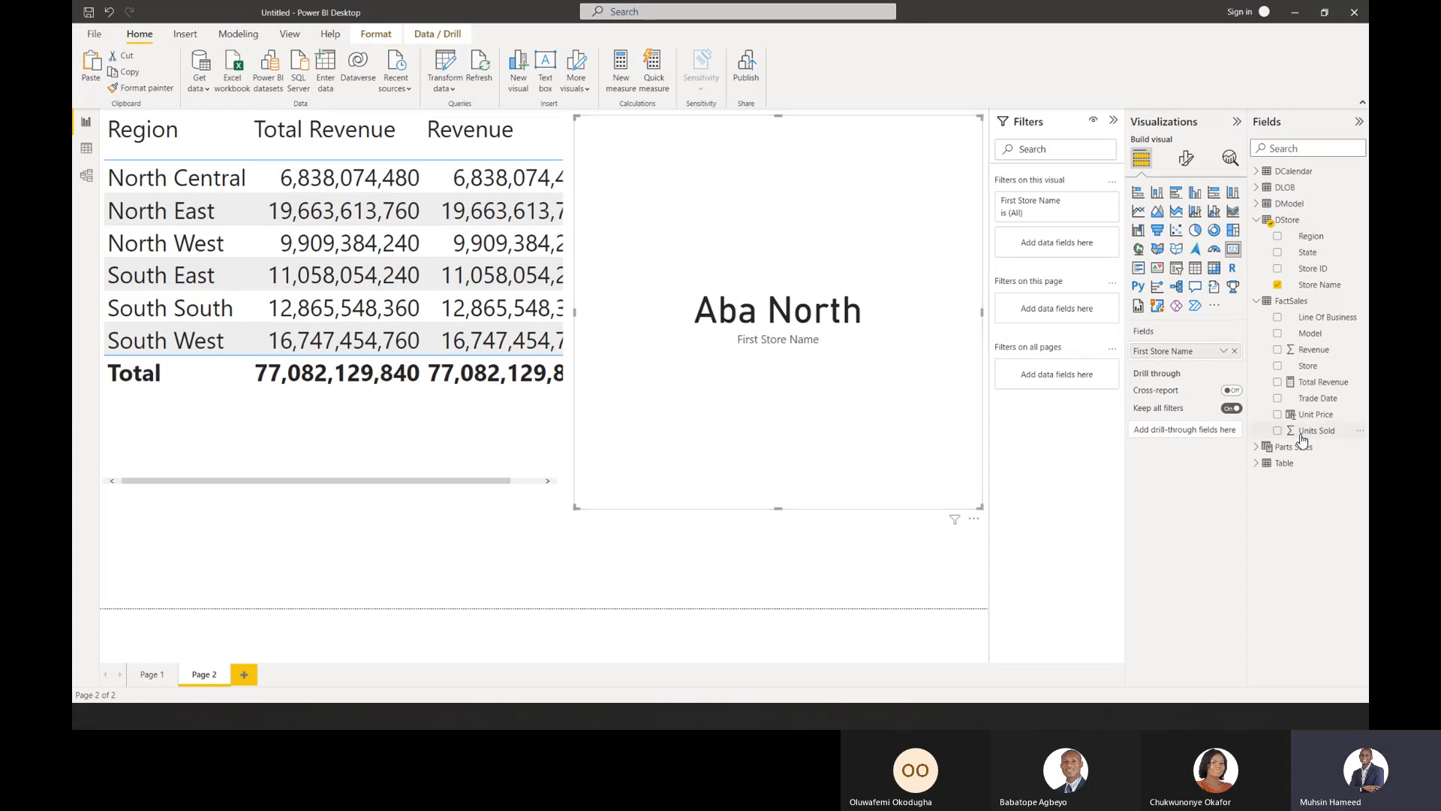
pyautogui.click(1285, 286)
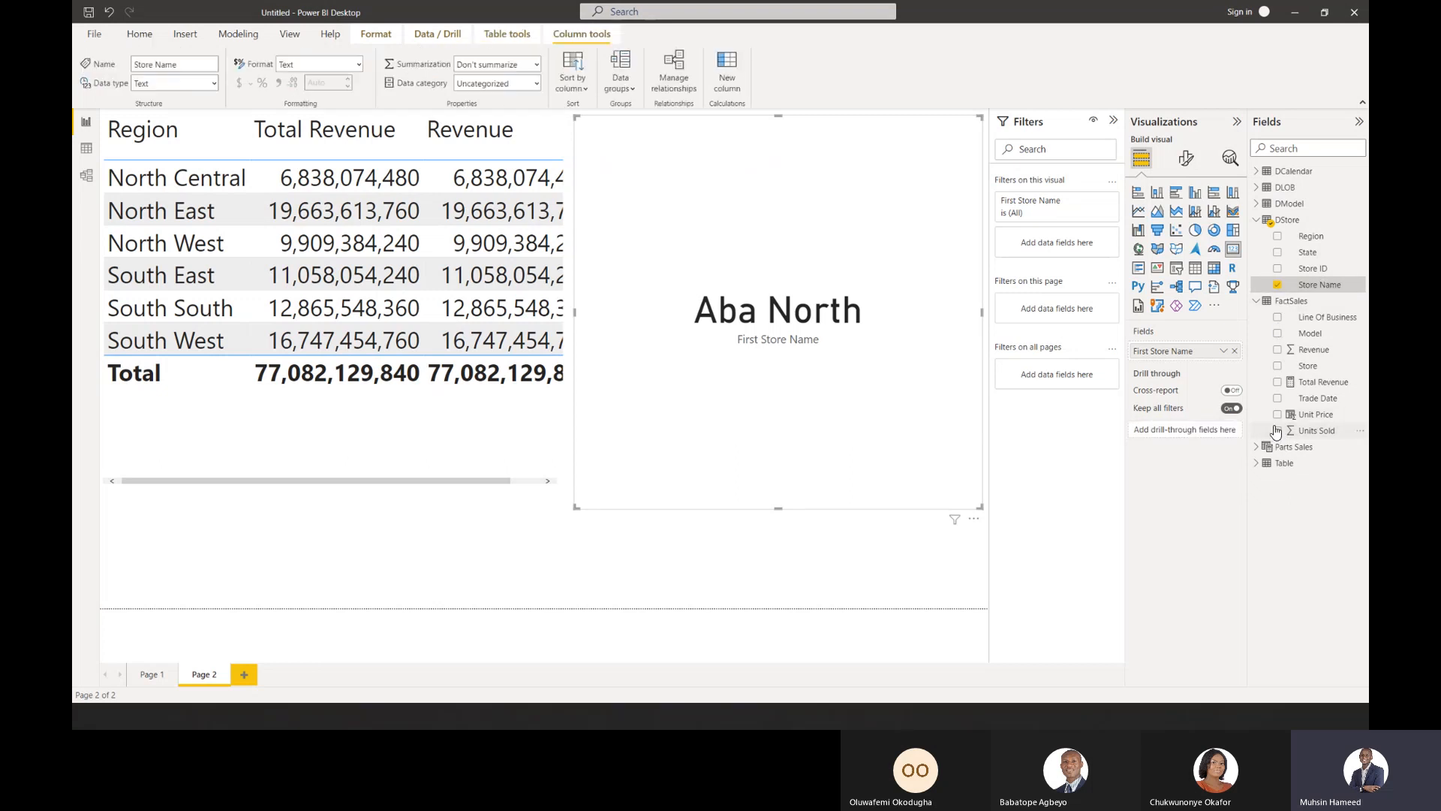
pyautogui.click(1278, 286)
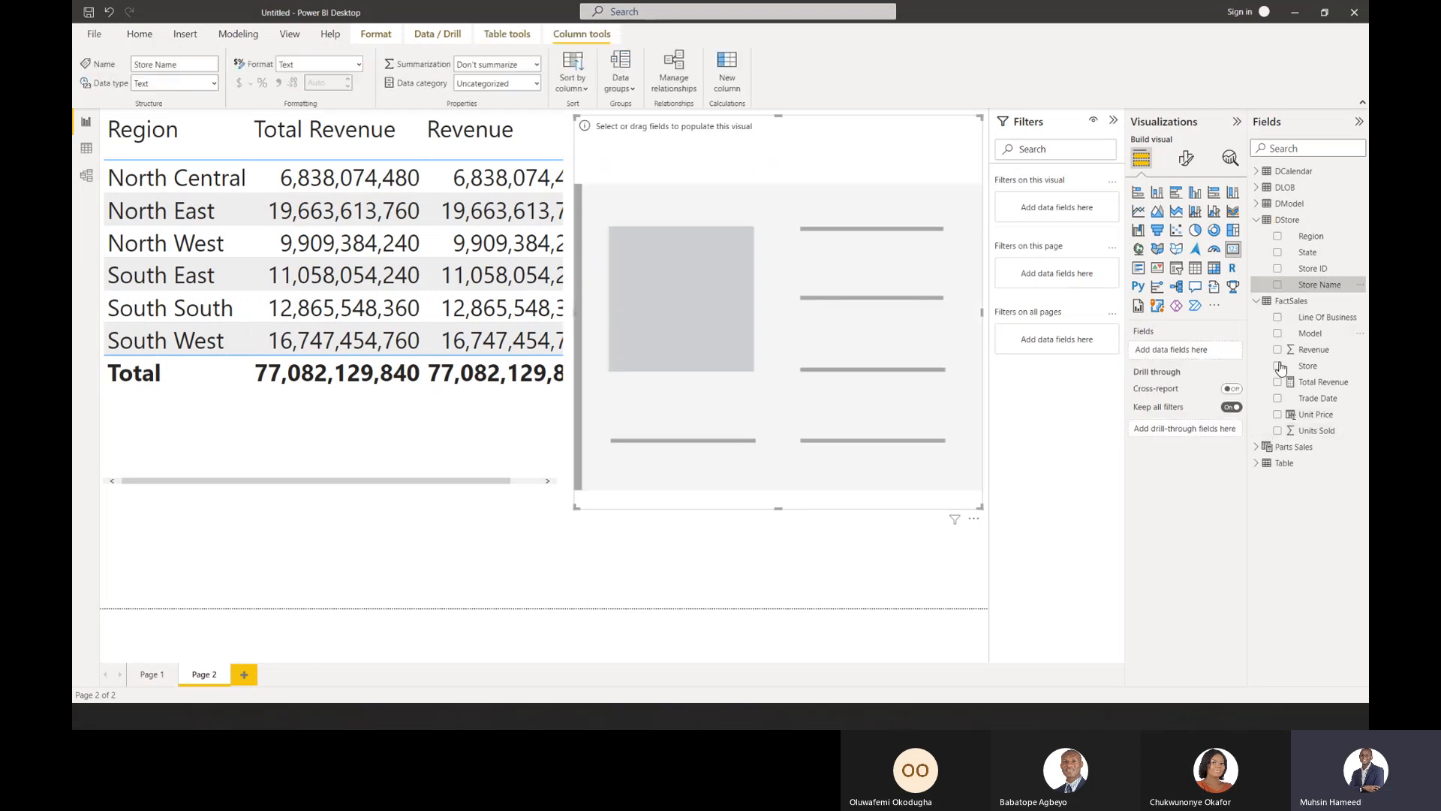
# Try Units Sold in the card, replace it with Store Name and select the Store Name column.
pyautogui.click(1279, 432)
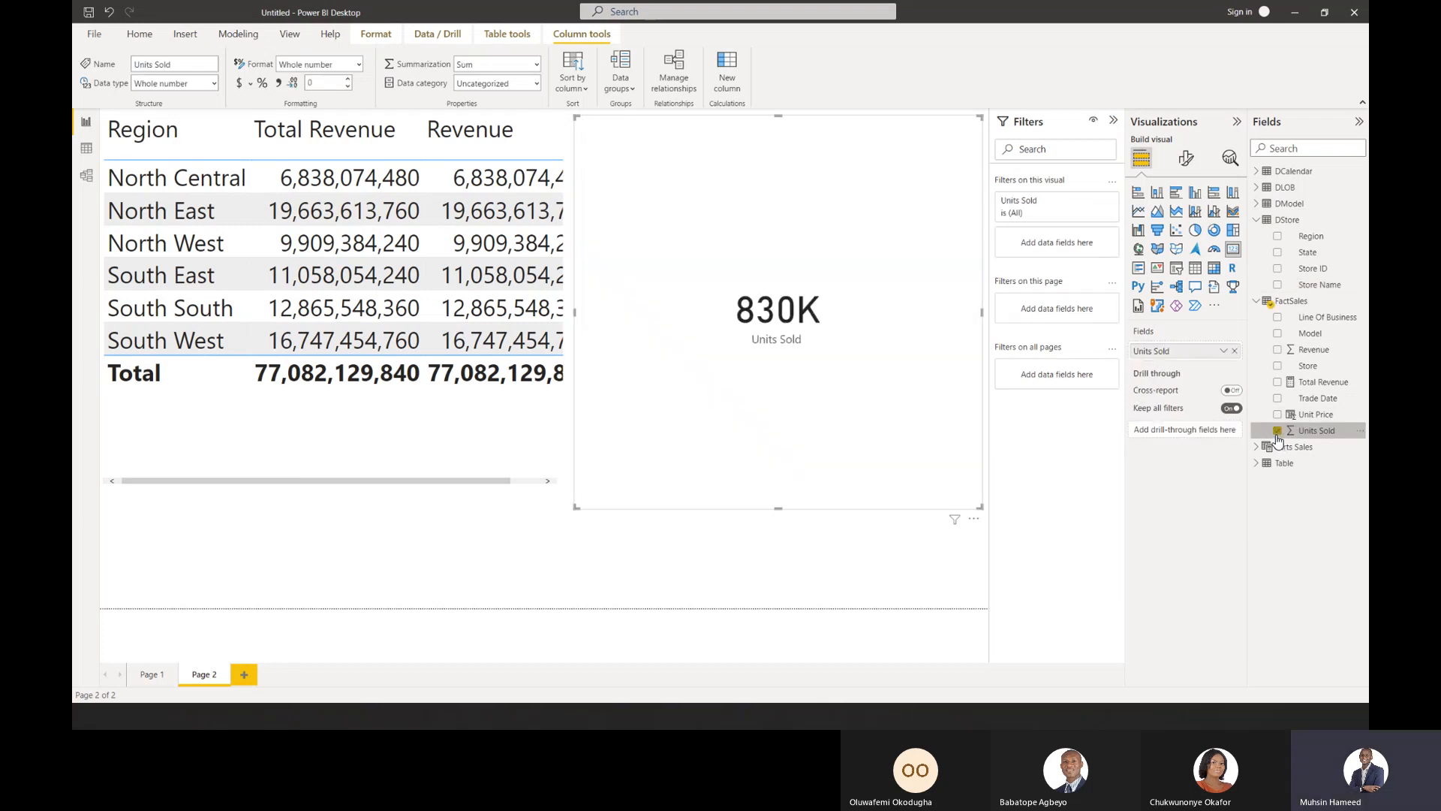
pyautogui.click(1277, 433)
pyautogui.click(1278, 285)
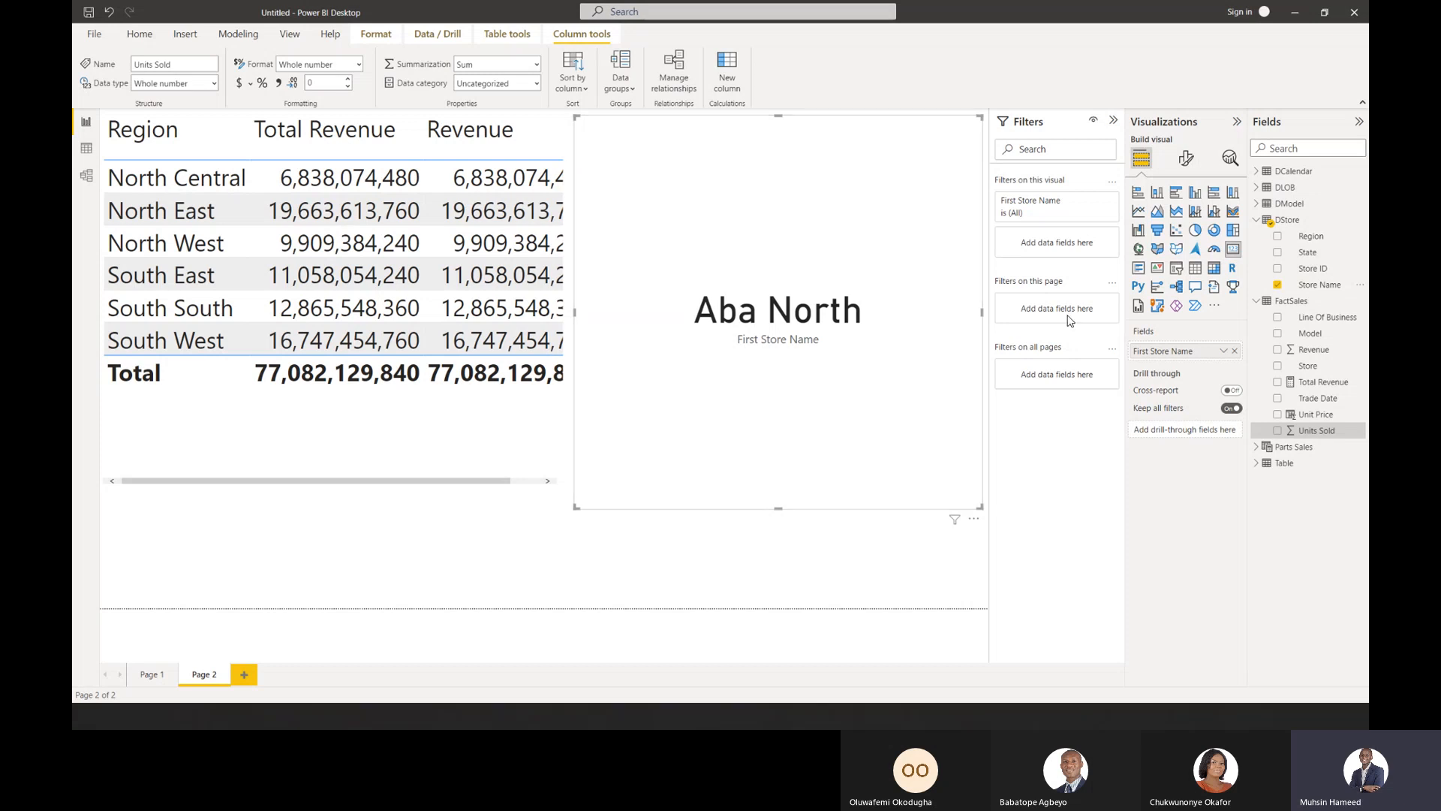
pyautogui.click(1340, 287)
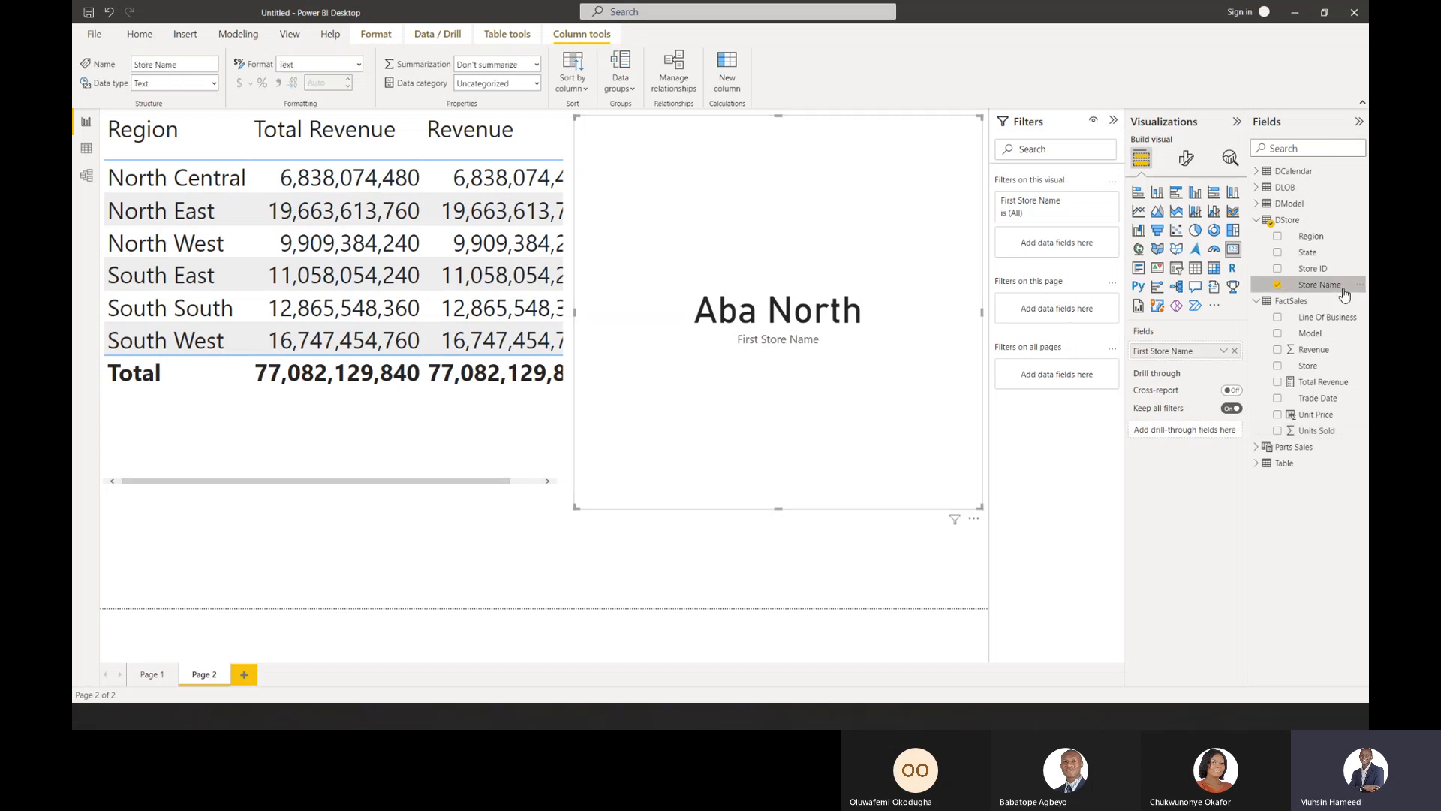
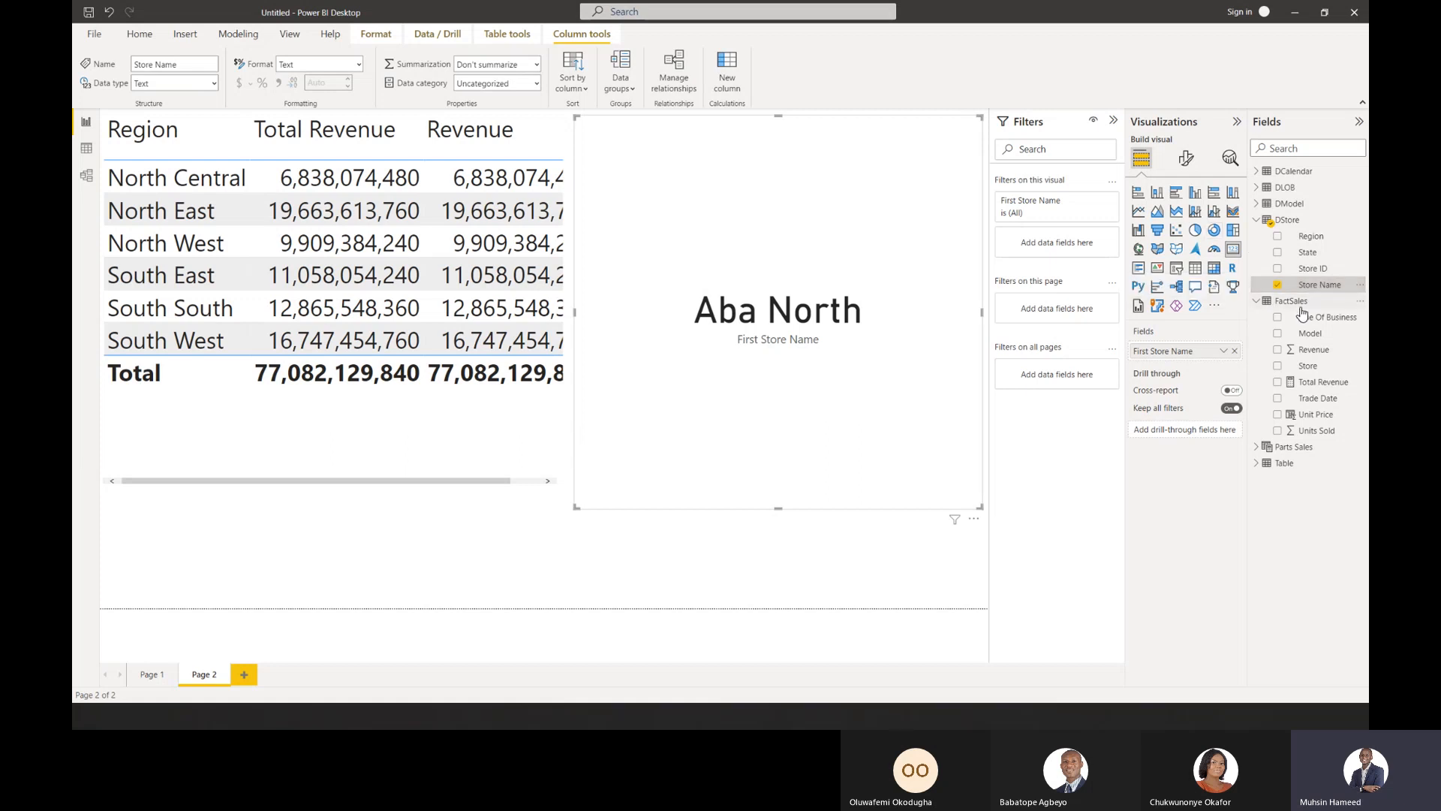
# Create a new measure in the FactSales table and name it Count of Stores.
pyautogui.click(1301, 304)
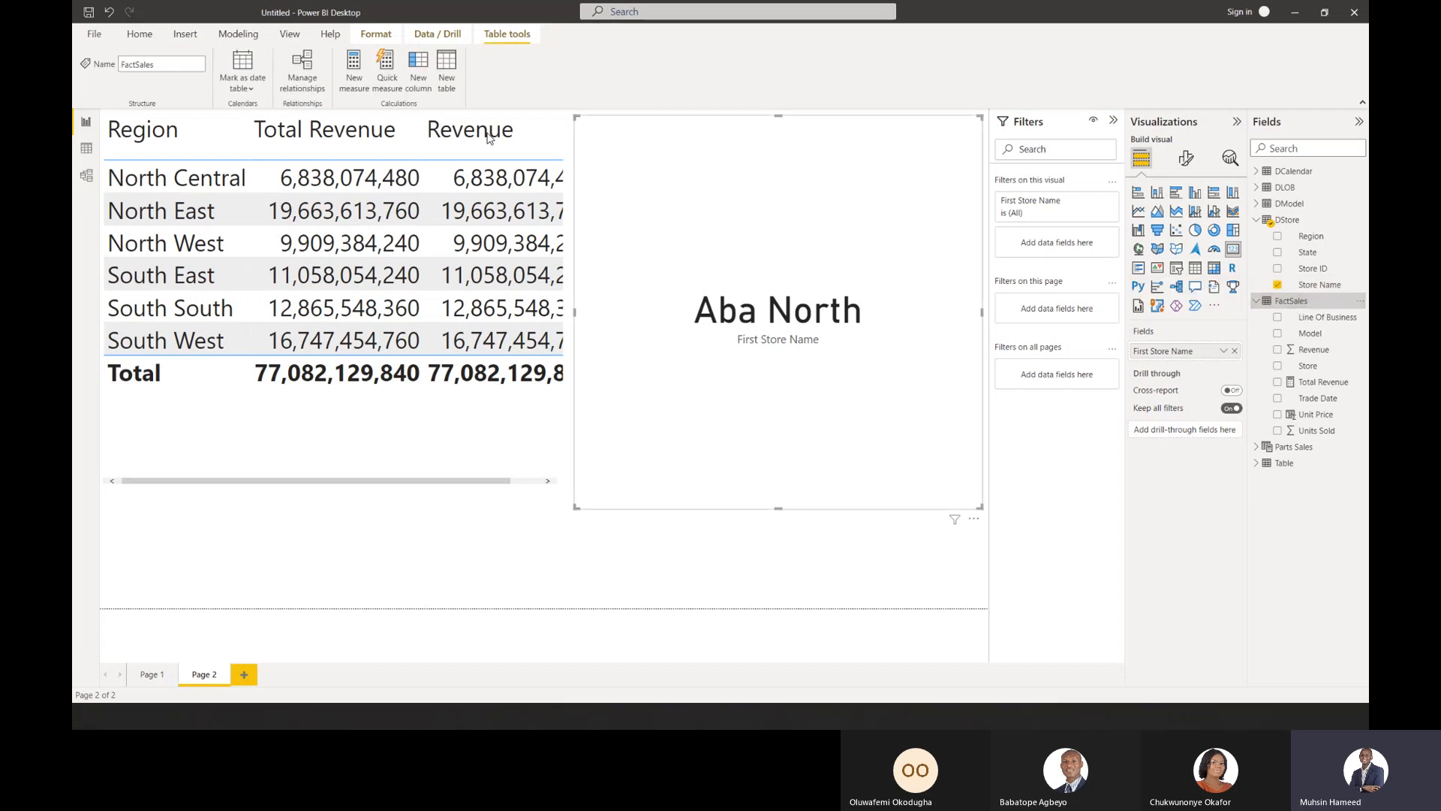
pyautogui.click(361, 77)
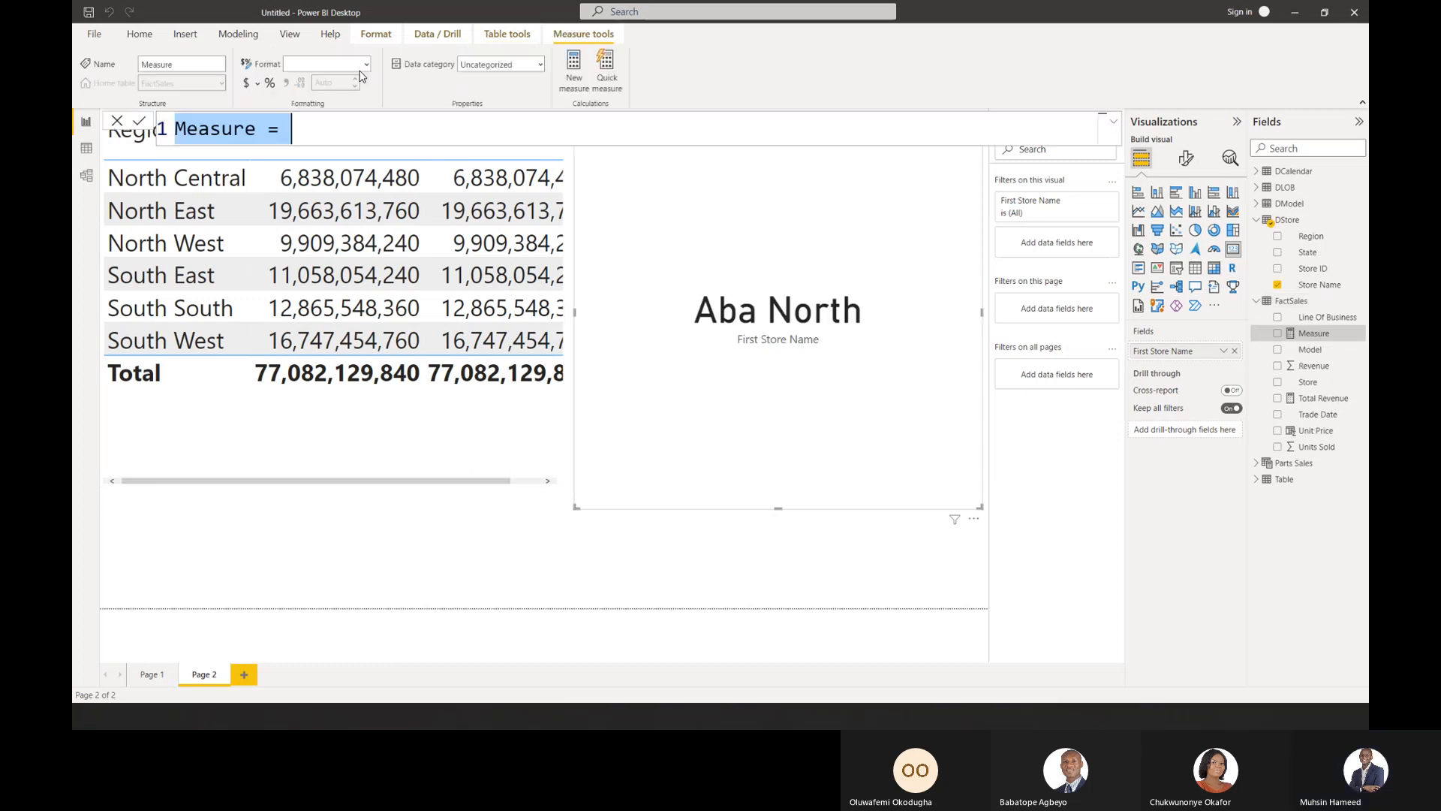
pyautogui.moveTo(268, 130); pyautogui.dragTo(175, 131)
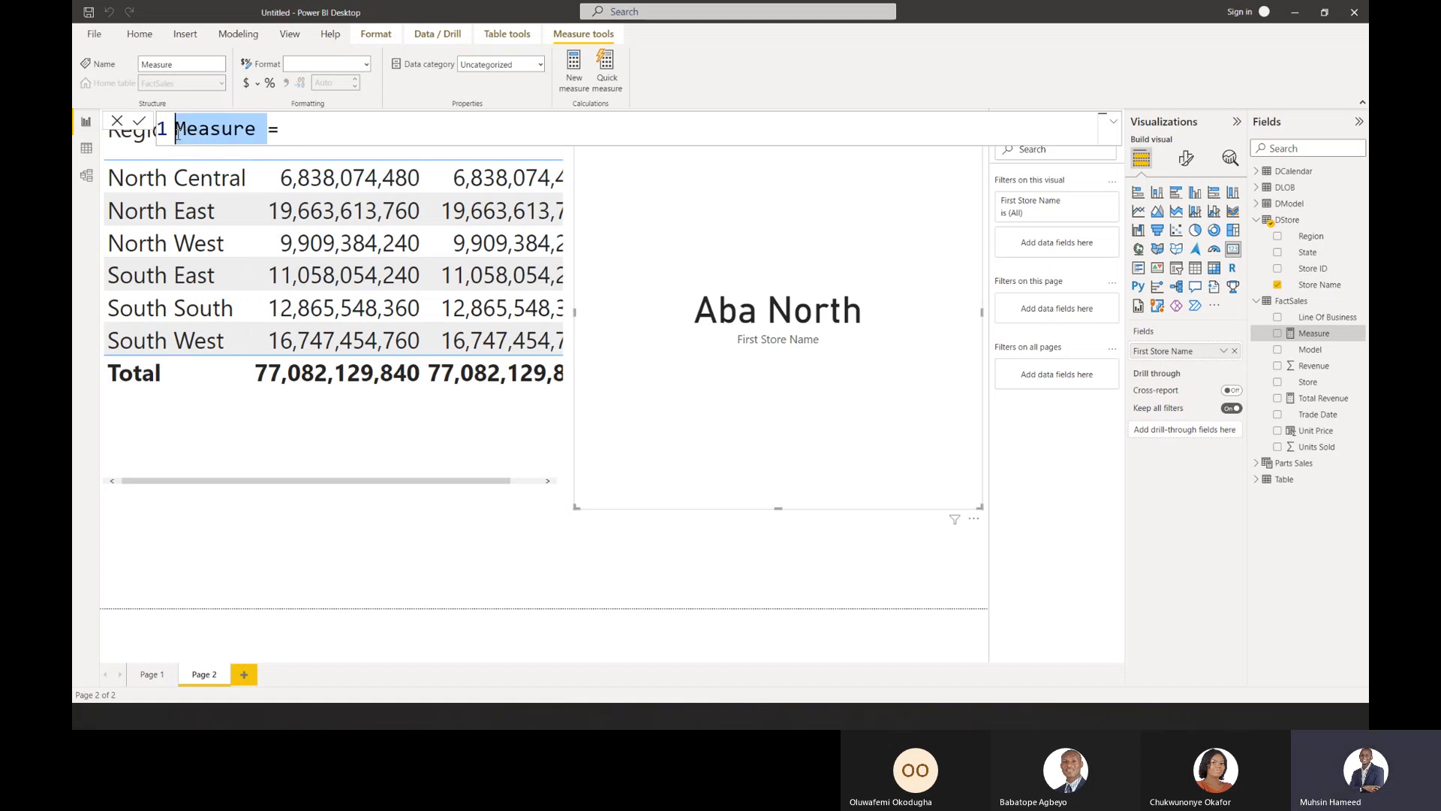
pyautogui.write('Count of St')
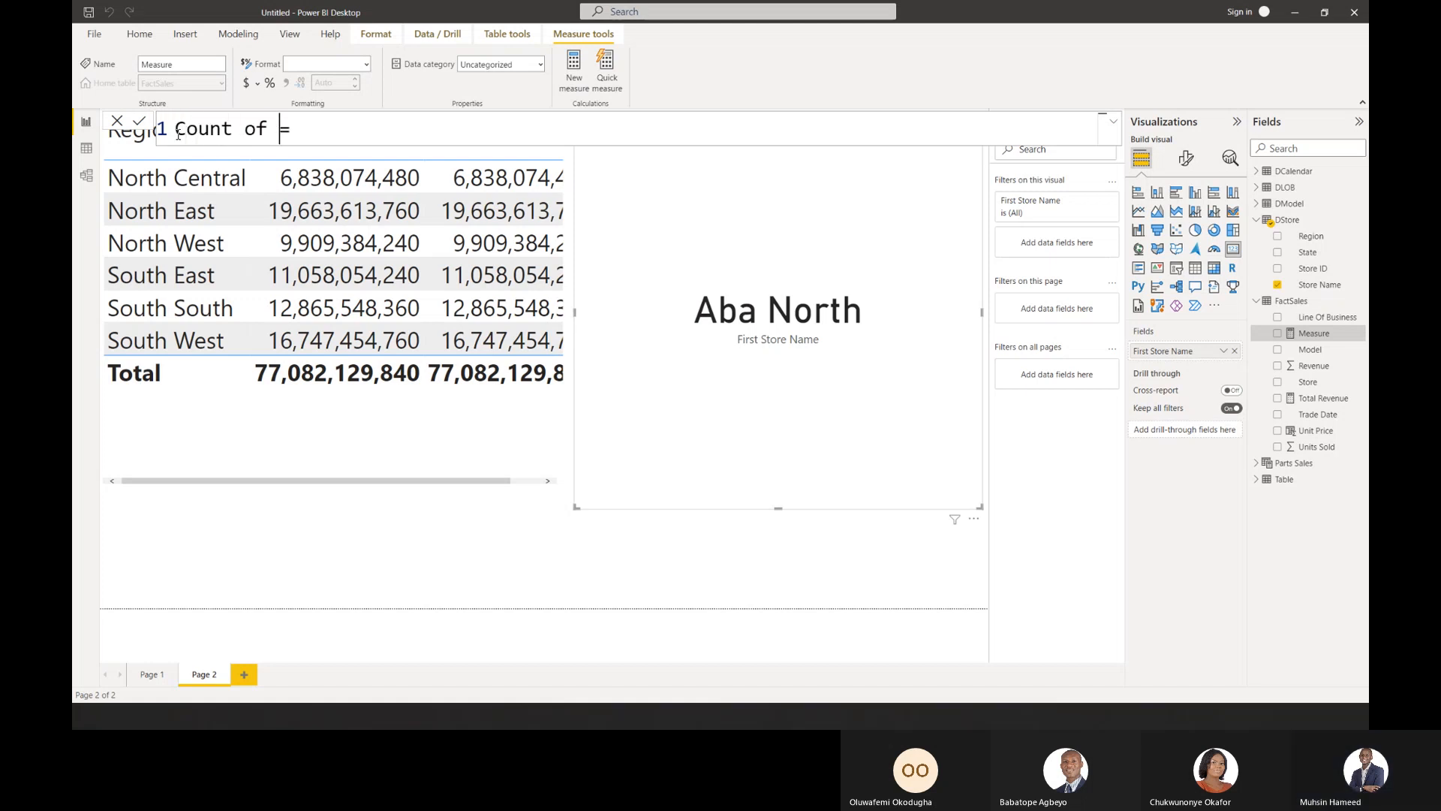
pyautogui.write('ores')
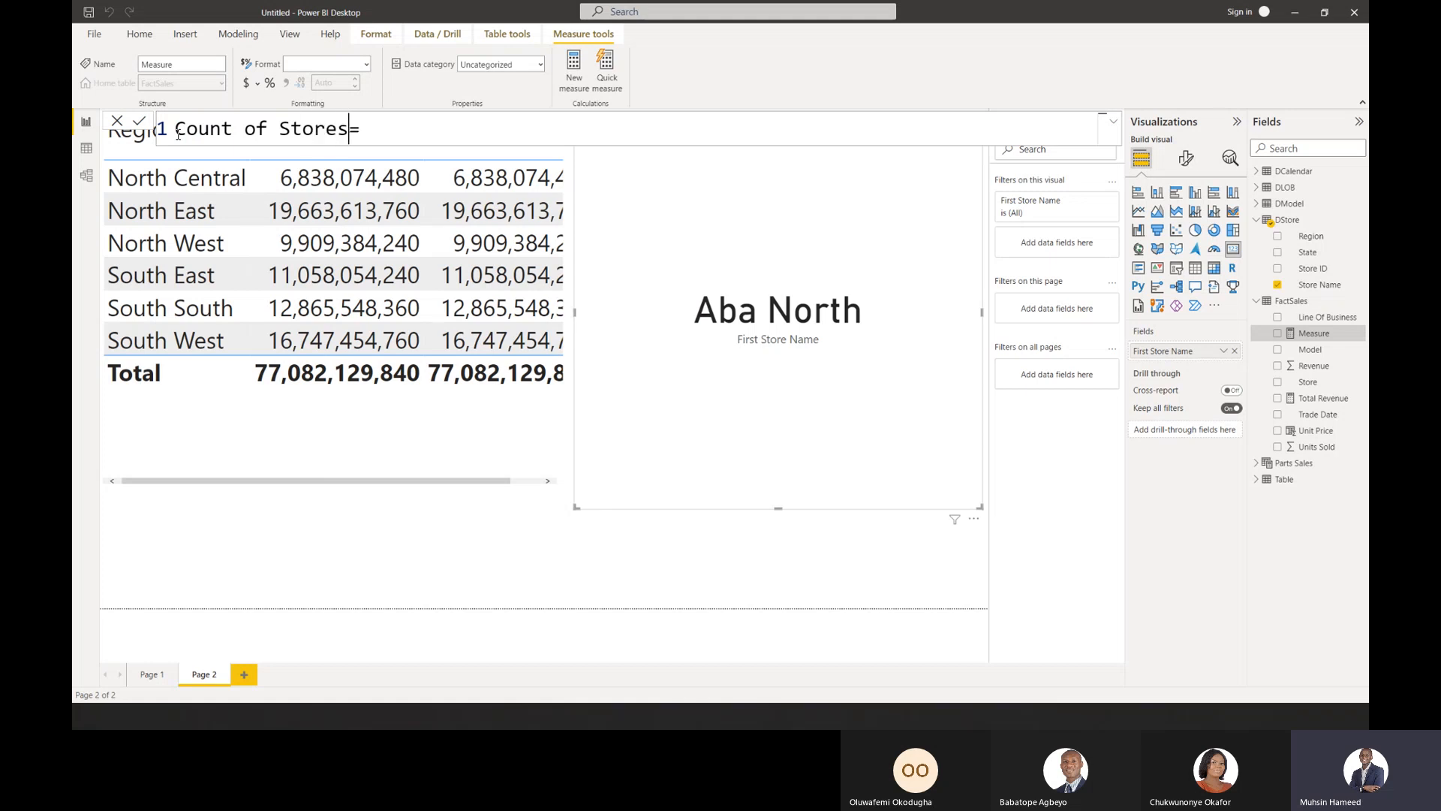
# Define the Count of Stores measure as DISTINCTCOUNT(DStore[Store Name]) and commit the formula.
pyautogui.click(433, 129)
pyautogui.write('dis')
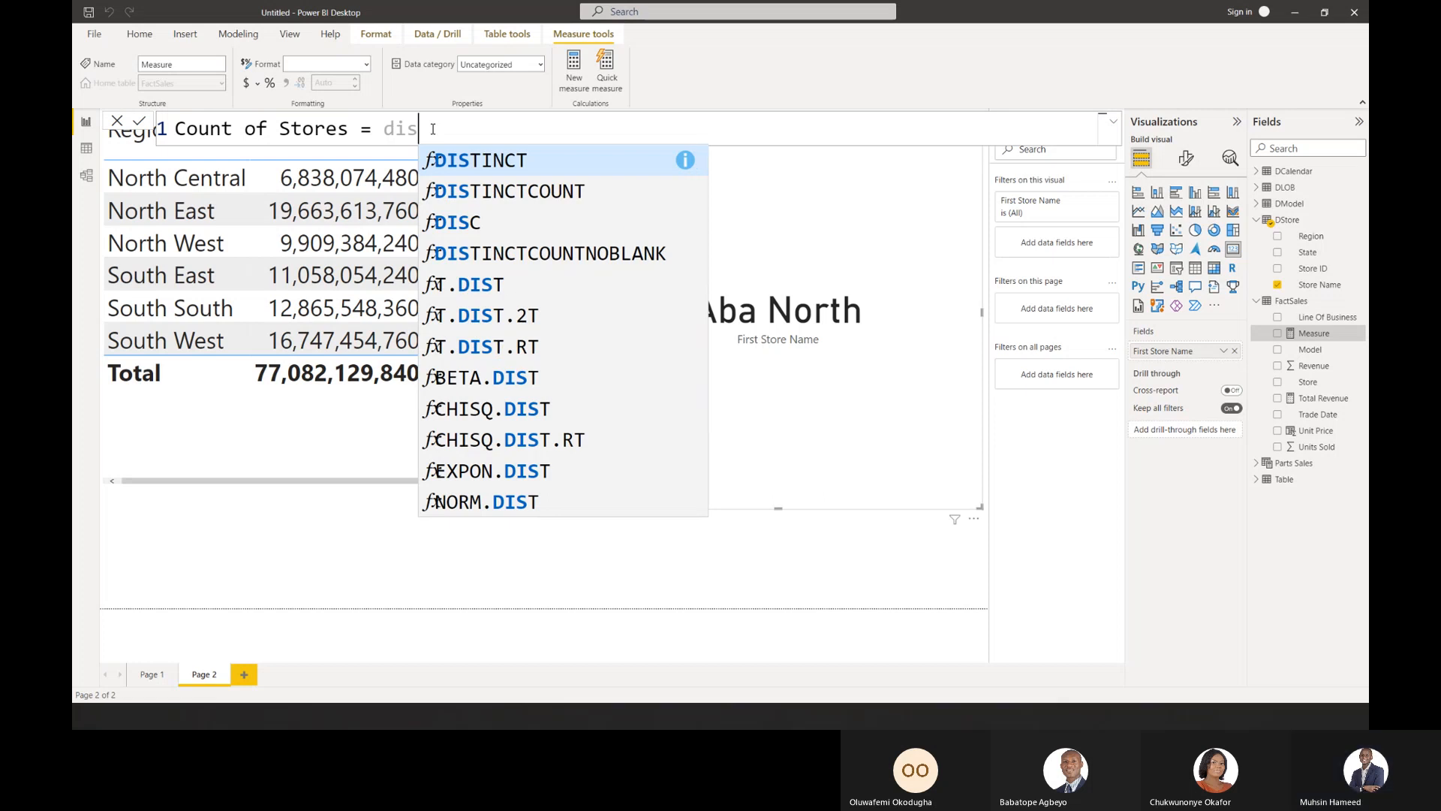
pyautogui.press('Down')
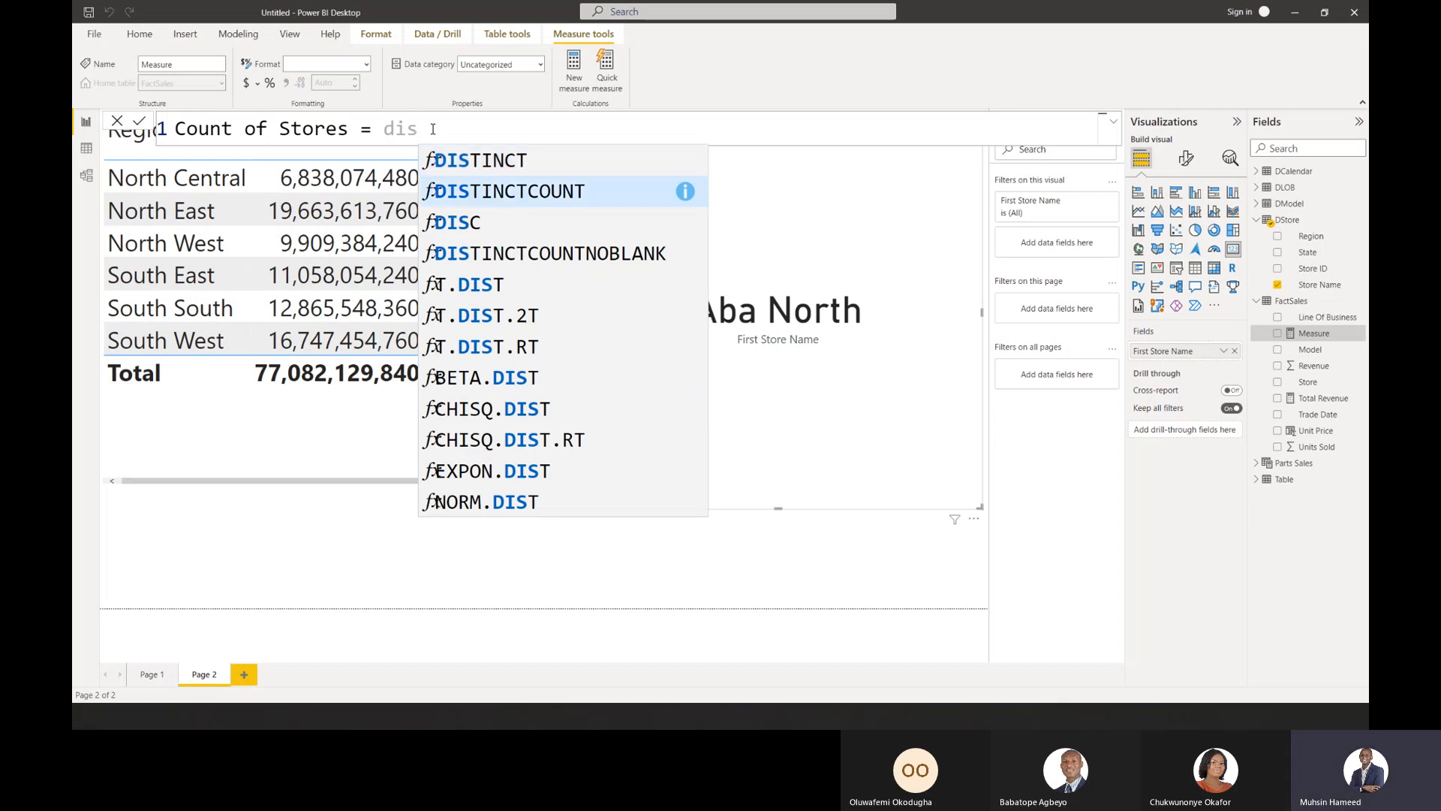
pyautogui.press('Tab')
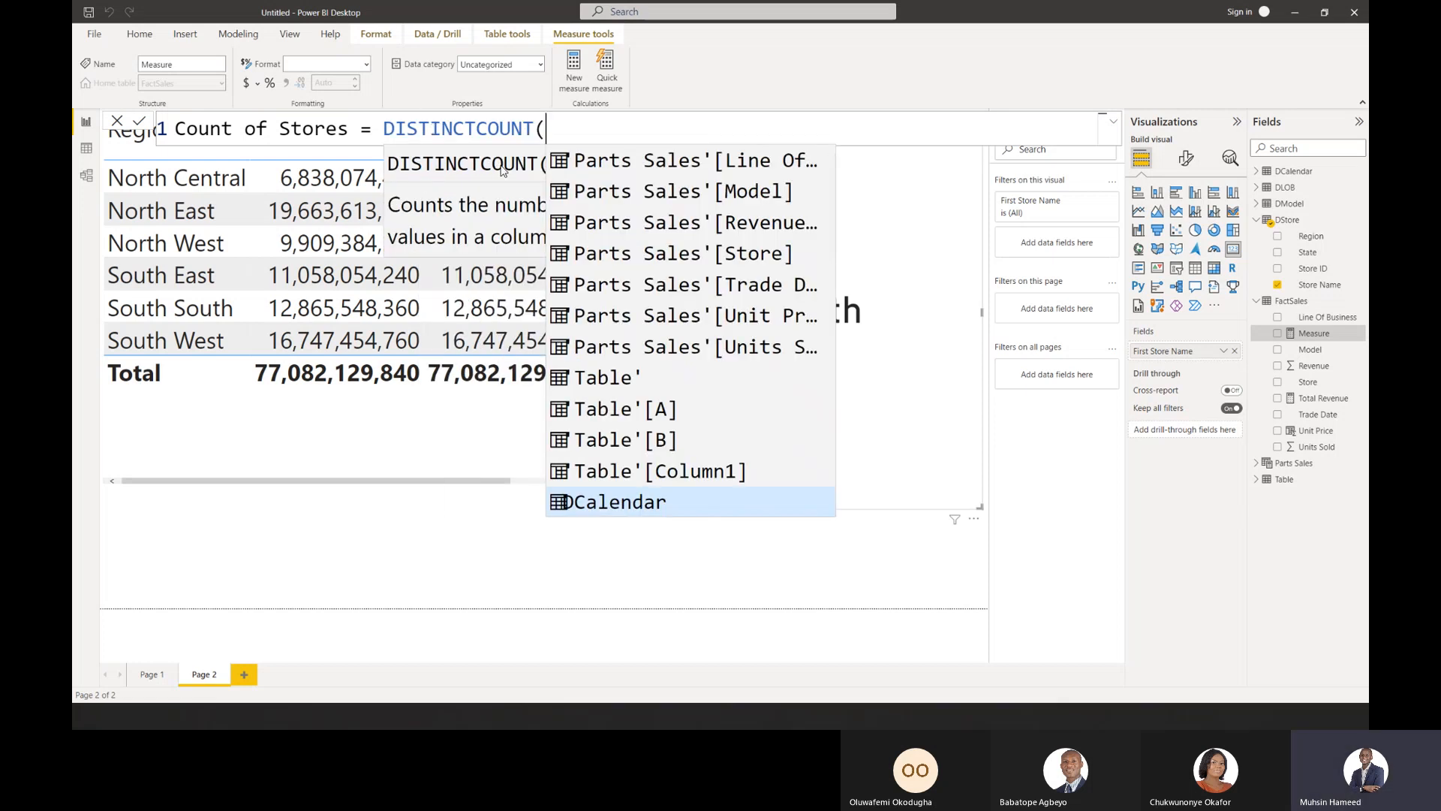
pyautogui.click(486, 185)
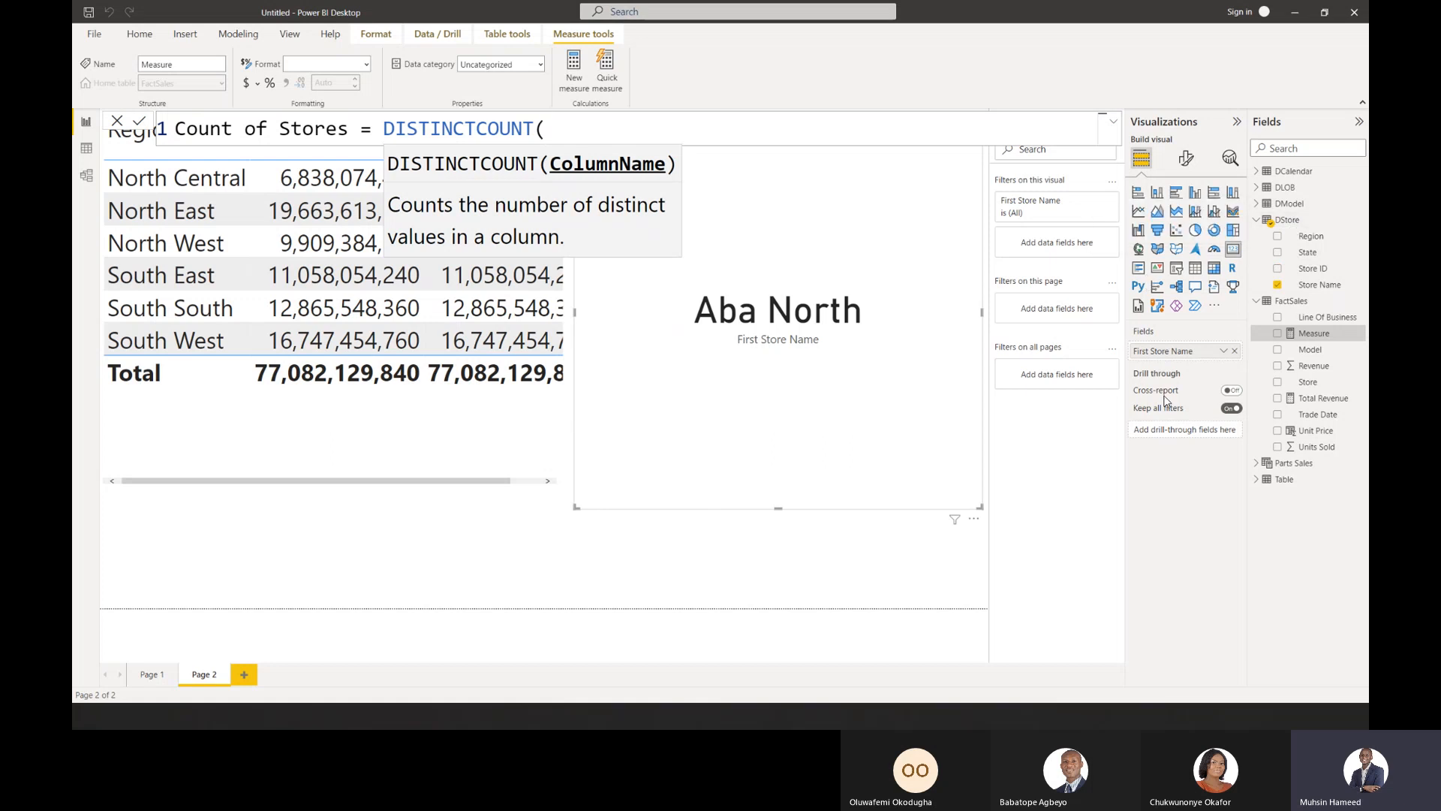
pyautogui.write('DS')
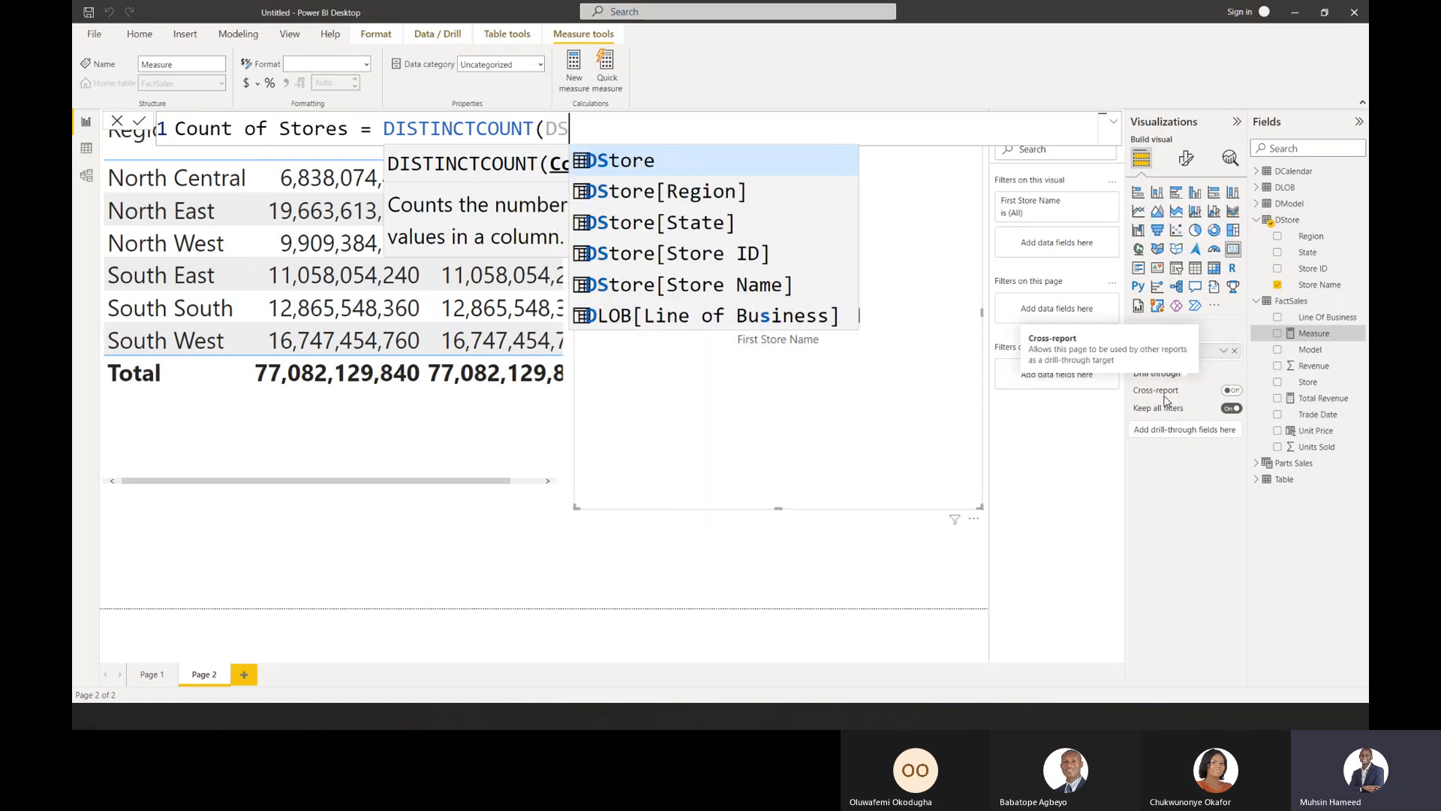
pyautogui.press('Tab')
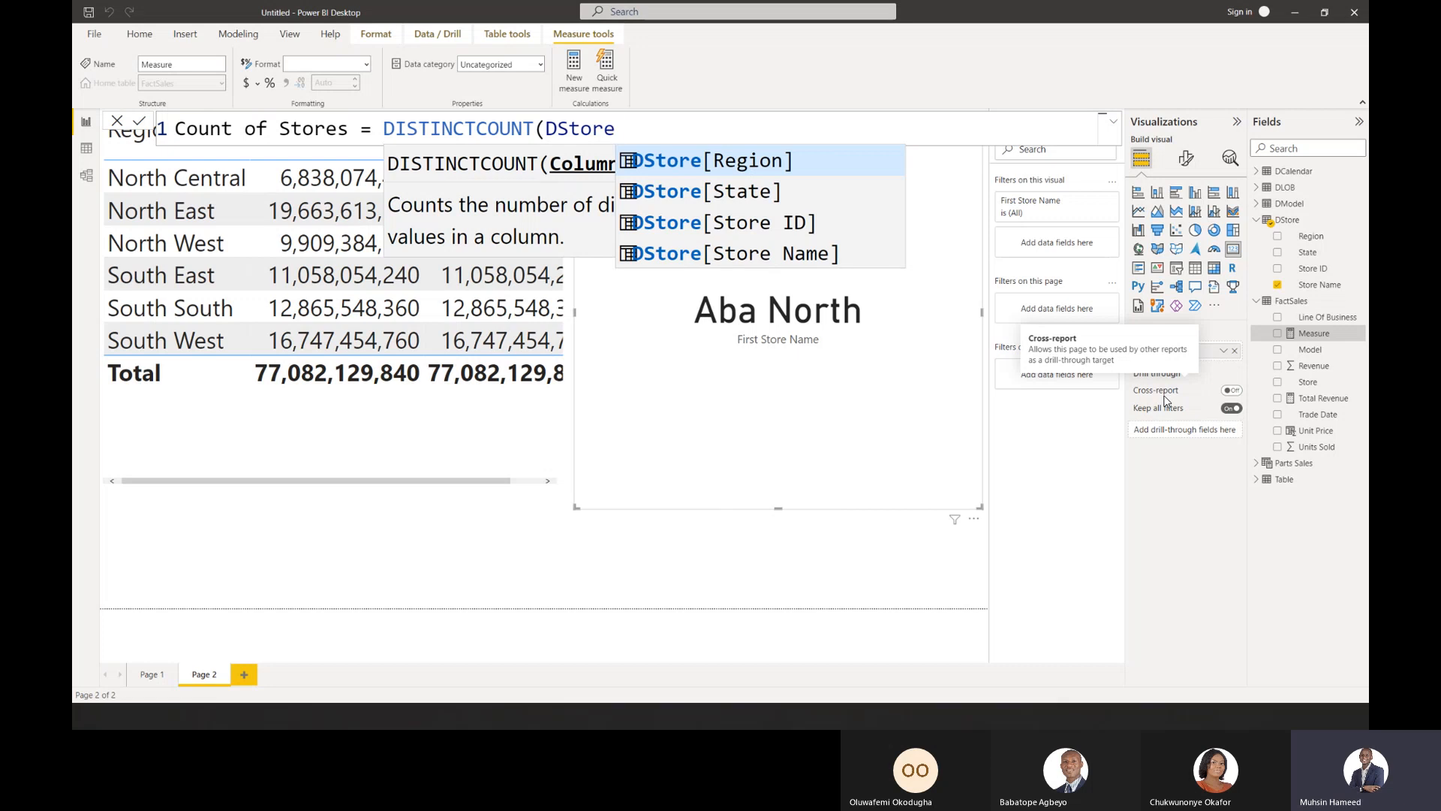
pyautogui.press('Down')
pyautogui.press('Down')
pyautogui.press('Down')
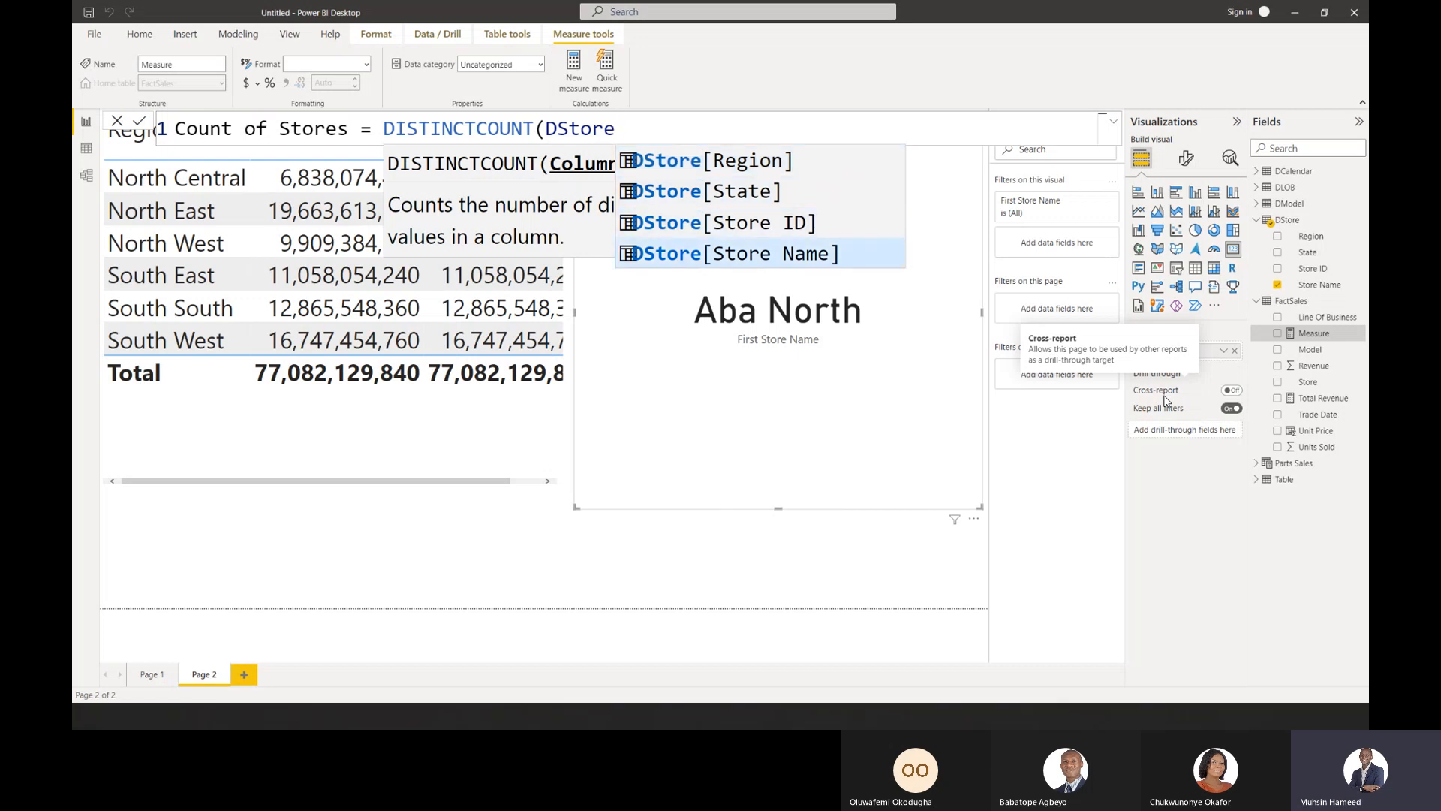
pyautogui.press('Tab')
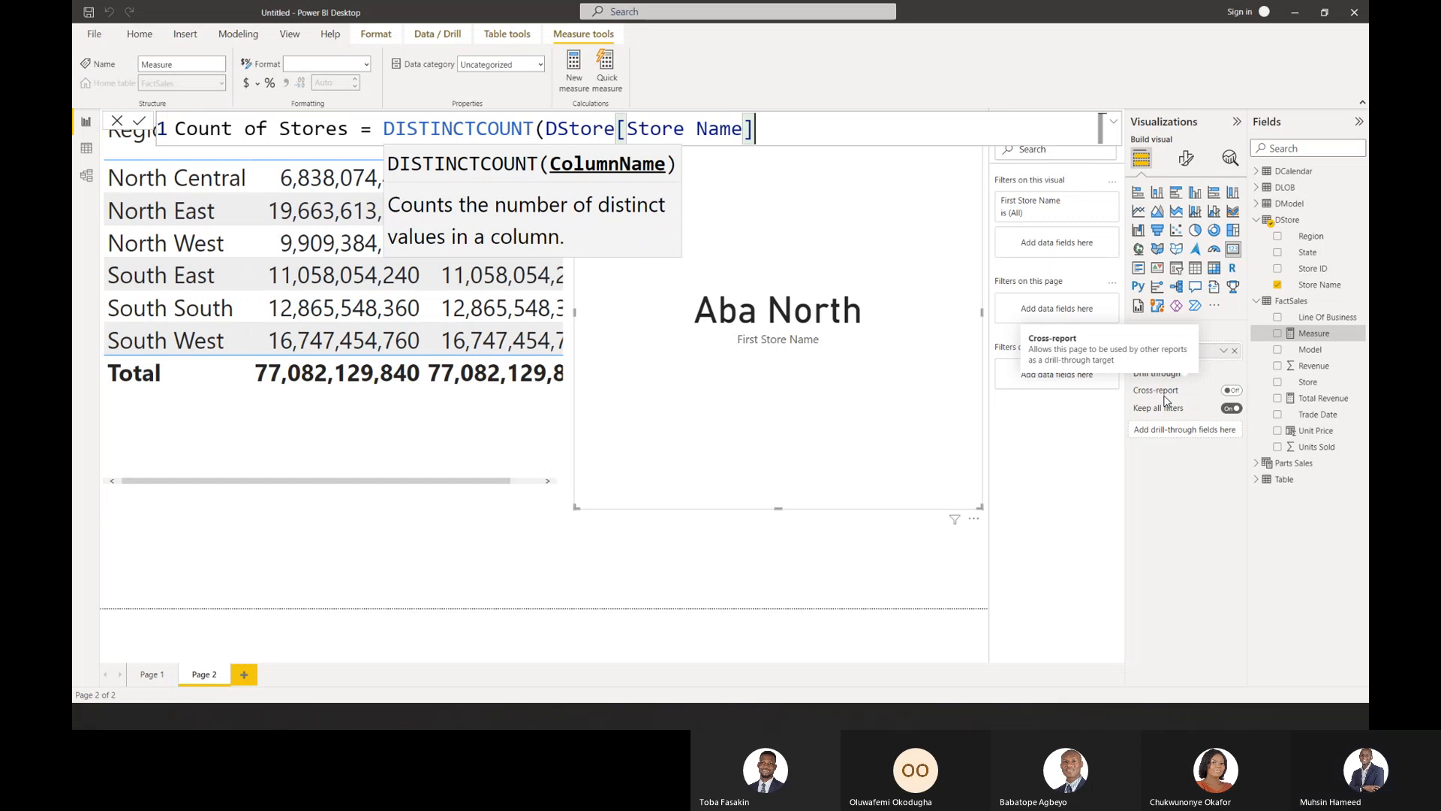
pyautogui.write(')')
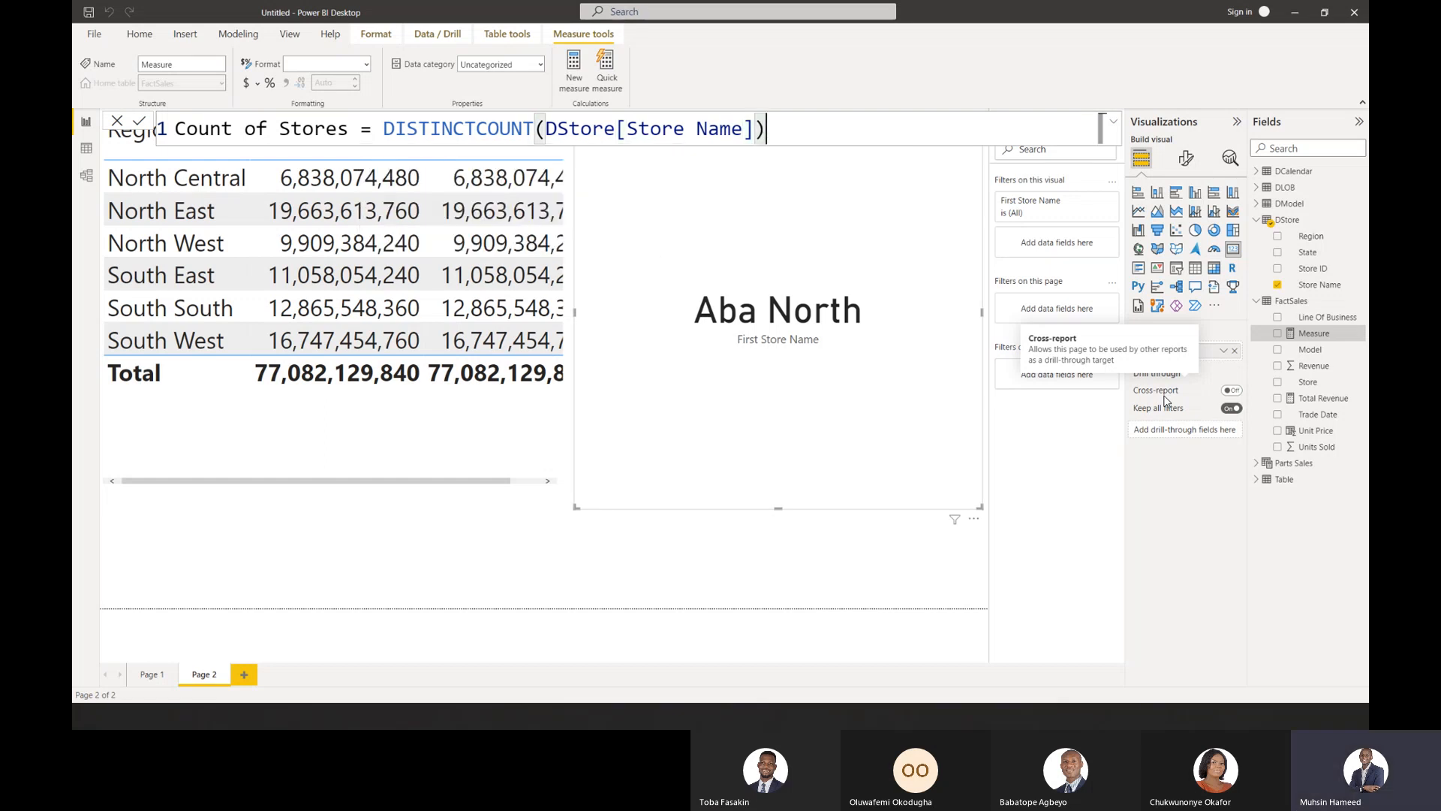
pyautogui.press('Return')
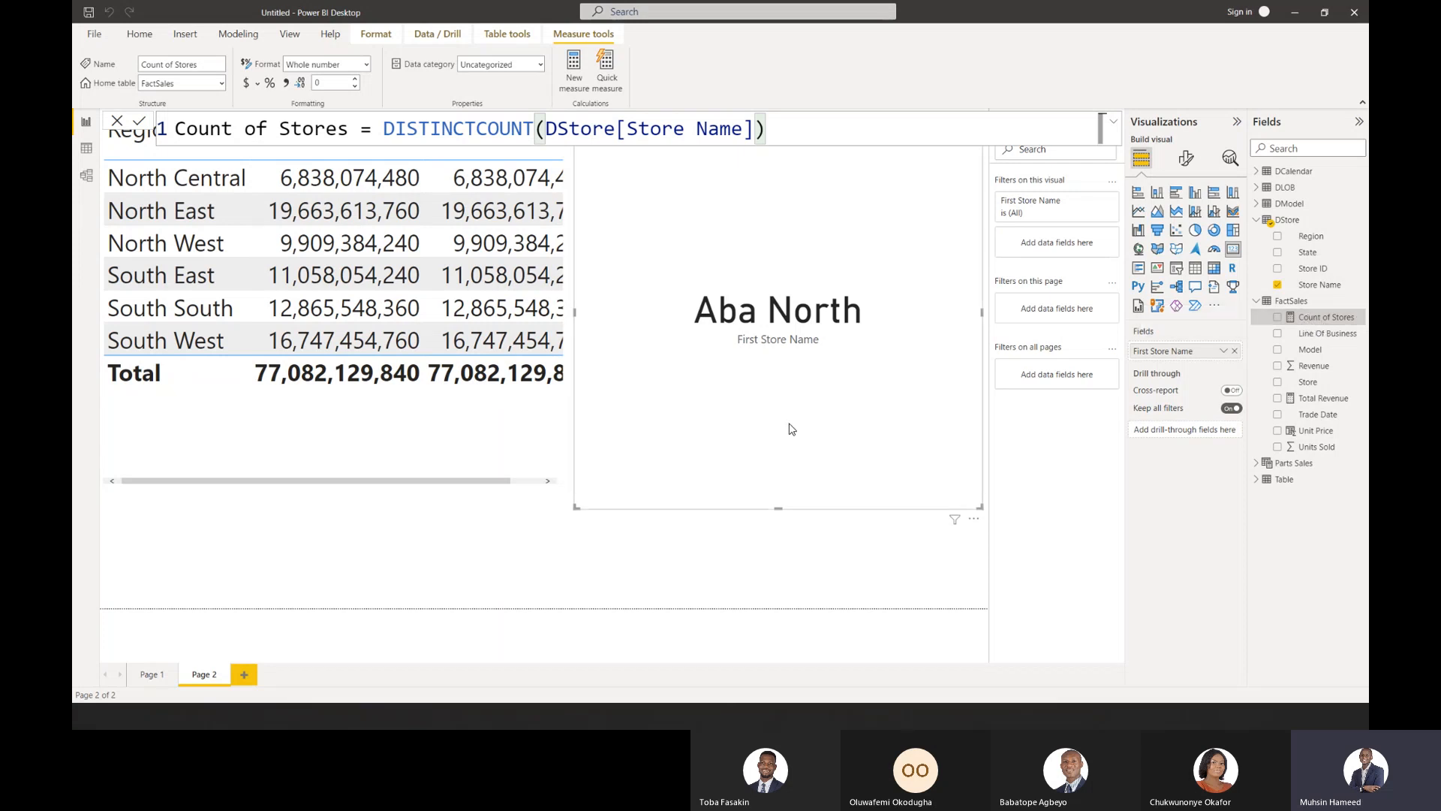
# Replace Store Name in the card with the Count of Stores measure and reposition the card beside the table.
pyautogui.moveTo(797, 462); pyautogui.dragTo(803, 527)
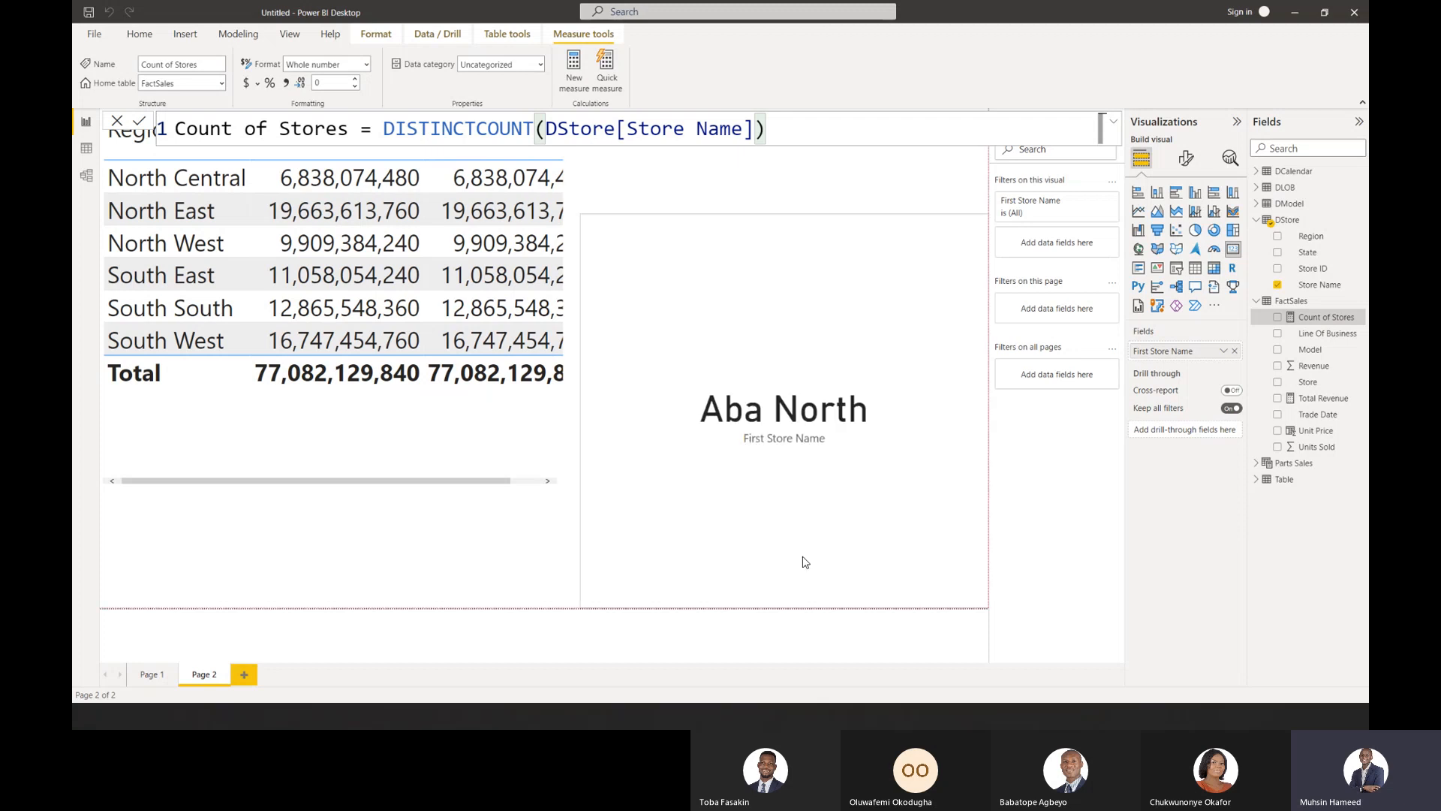
pyautogui.click(1235, 350)
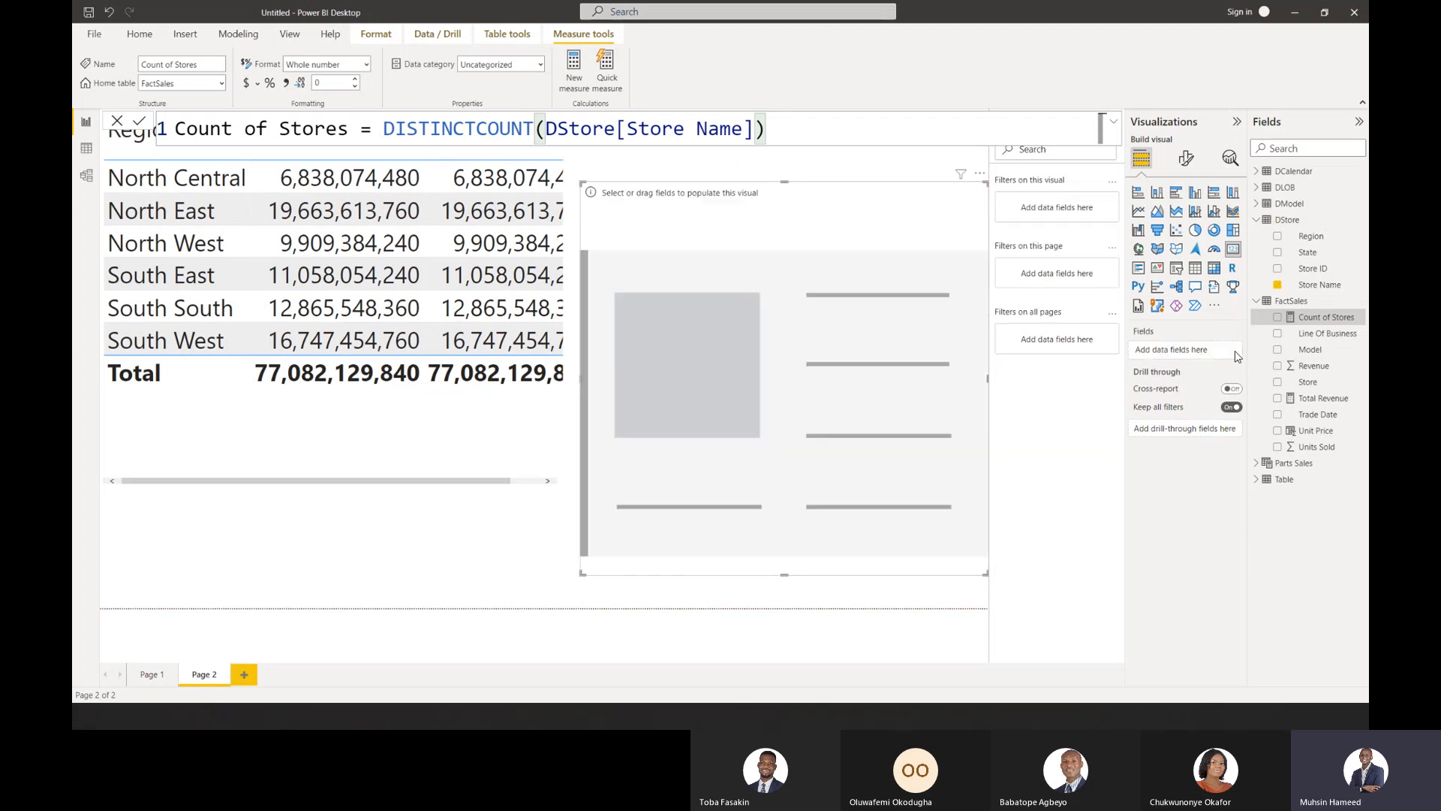
pyautogui.click(1278, 318)
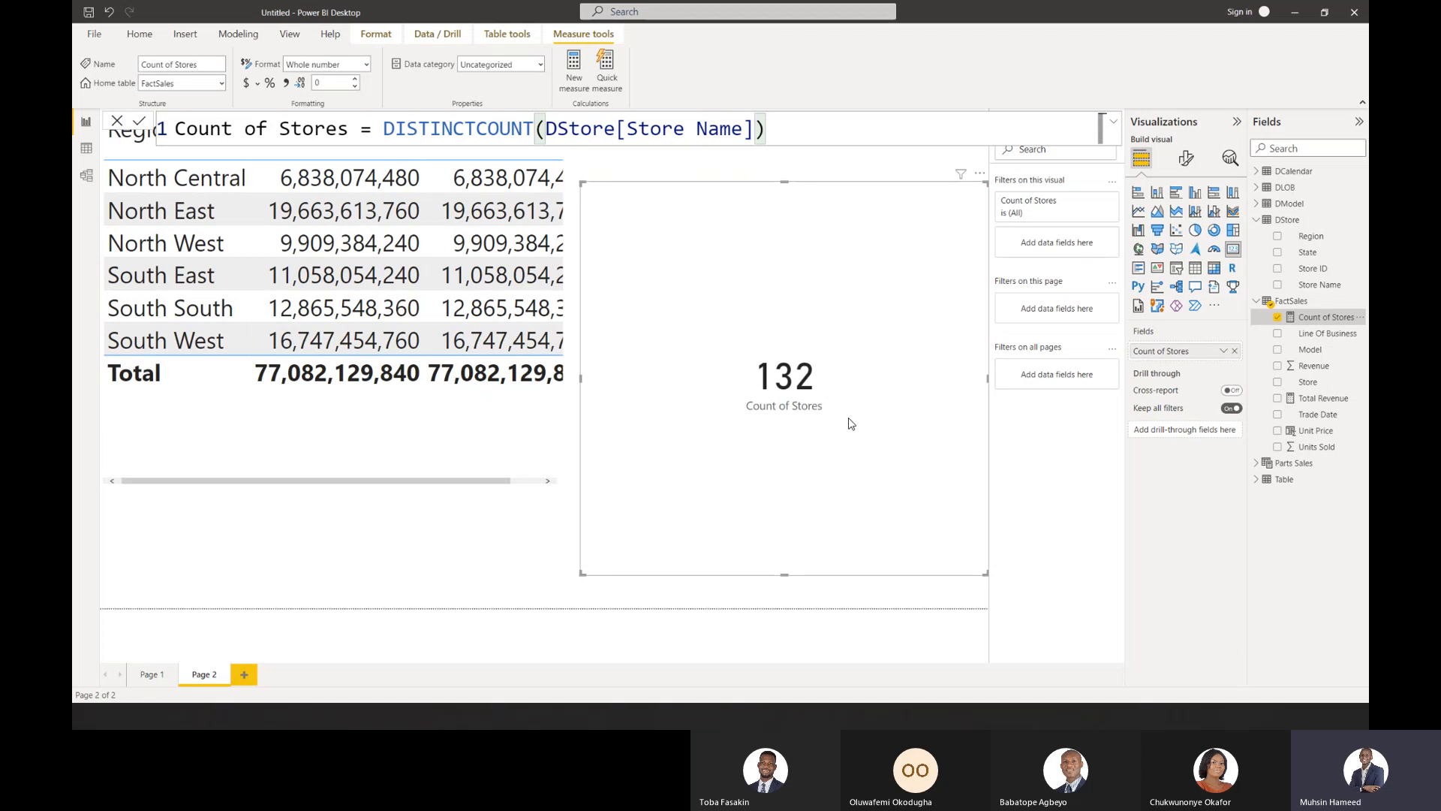
pyautogui.moveTo(851, 423); pyautogui.dragTo(848, 395)
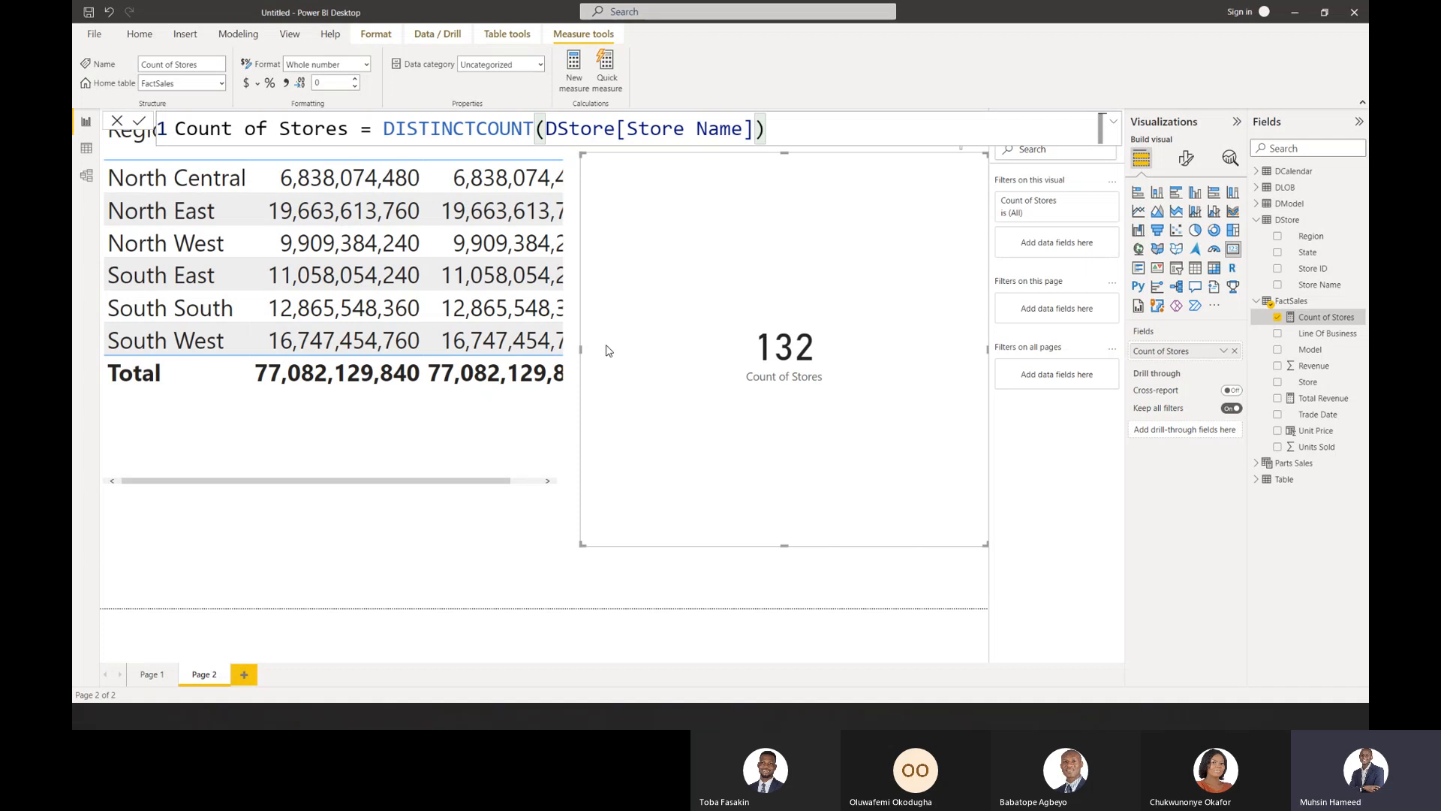
pyautogui.moveTo(499, 481)
pyautogui.mouseDown()
pyautogui.moveTo(522, 477)
pyautogui.moveTo(494, 485)
pyautogui.mouseUp()
pyautogui.click(494, 488)
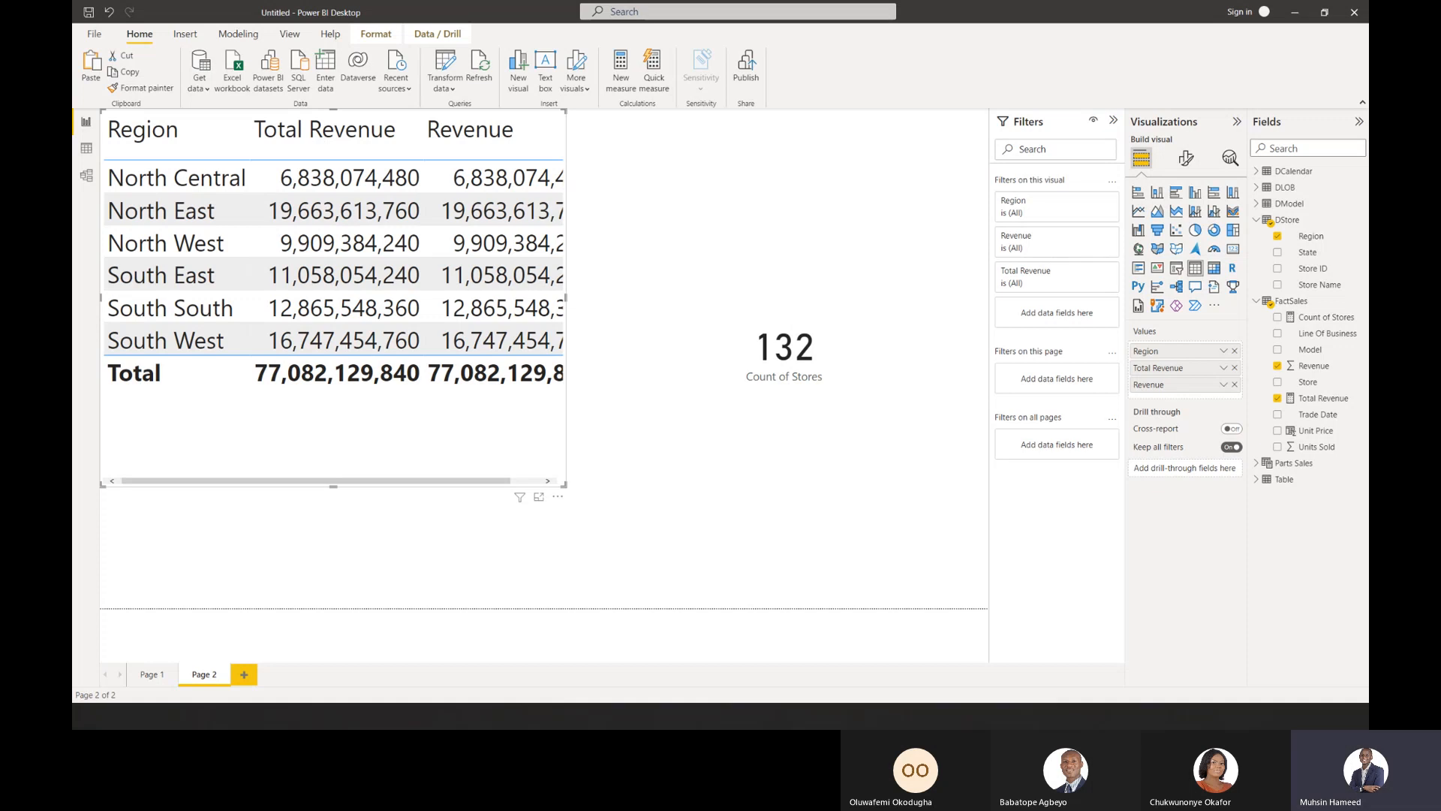
pyautogui.click(561, 544)
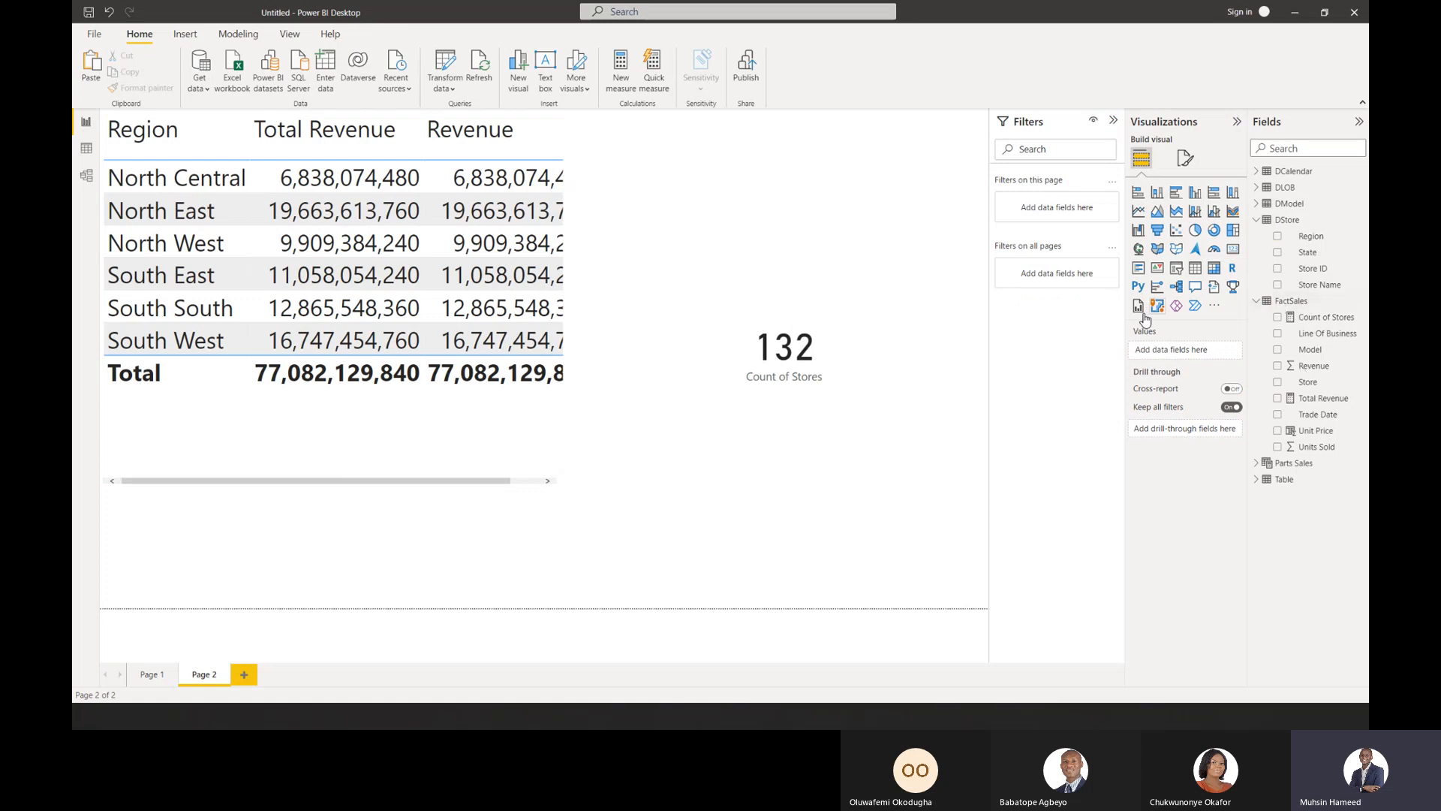
# Create a new measure in the FactSales table named Max Revenue and start its formula with the MAX function.
pyautogui.click(1292, 307)
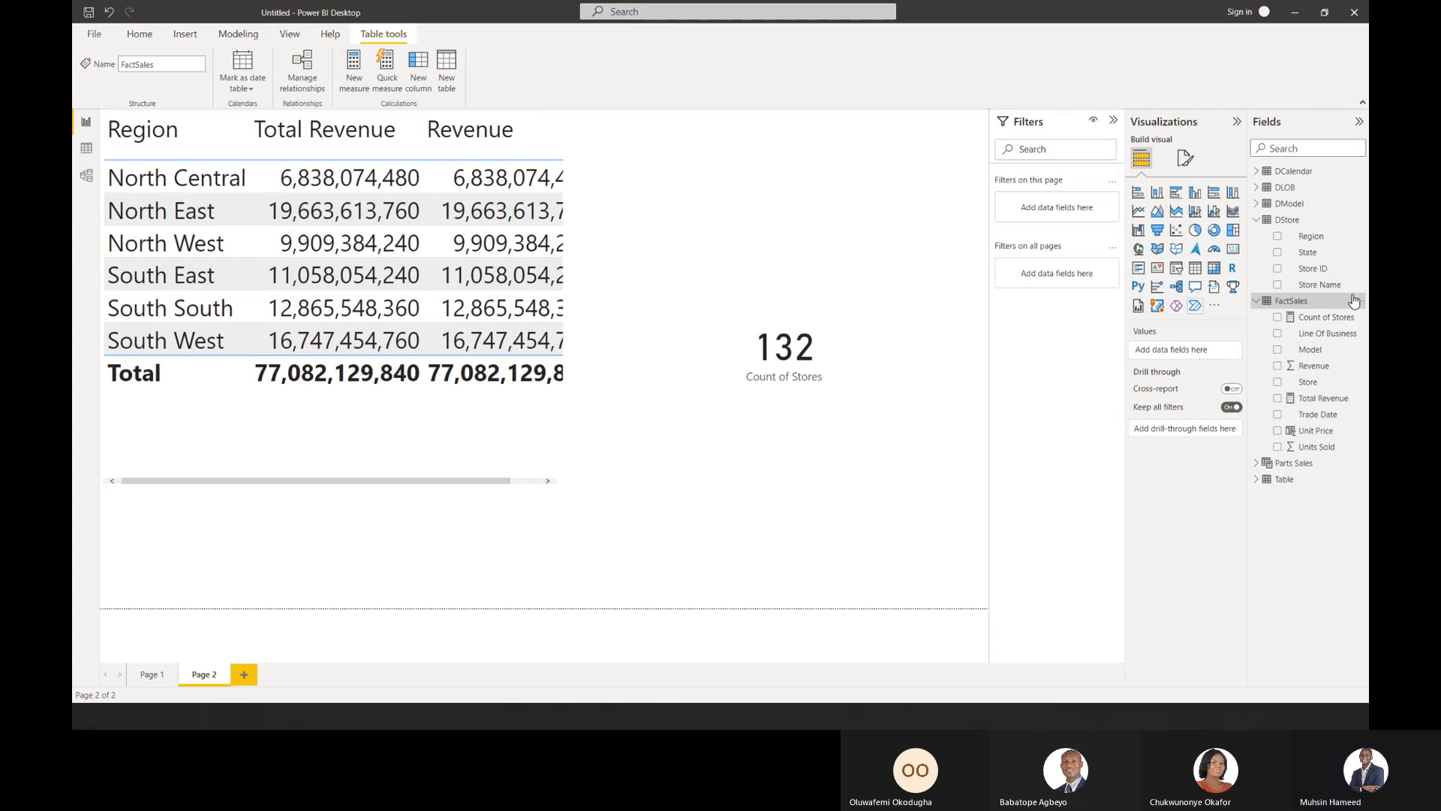
pyautogui.rightClick(1296, 305)
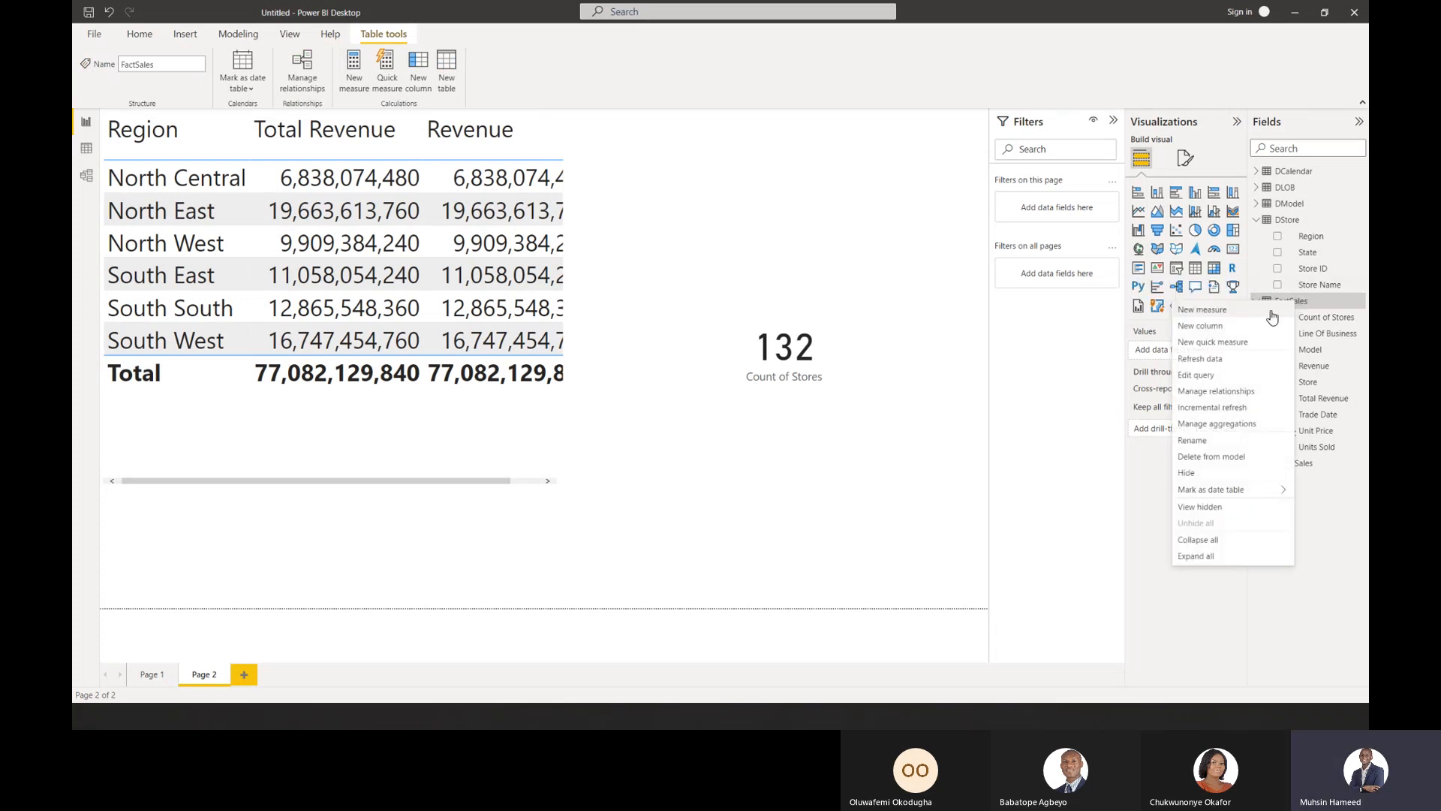
pyautogui.click(1271, 310)
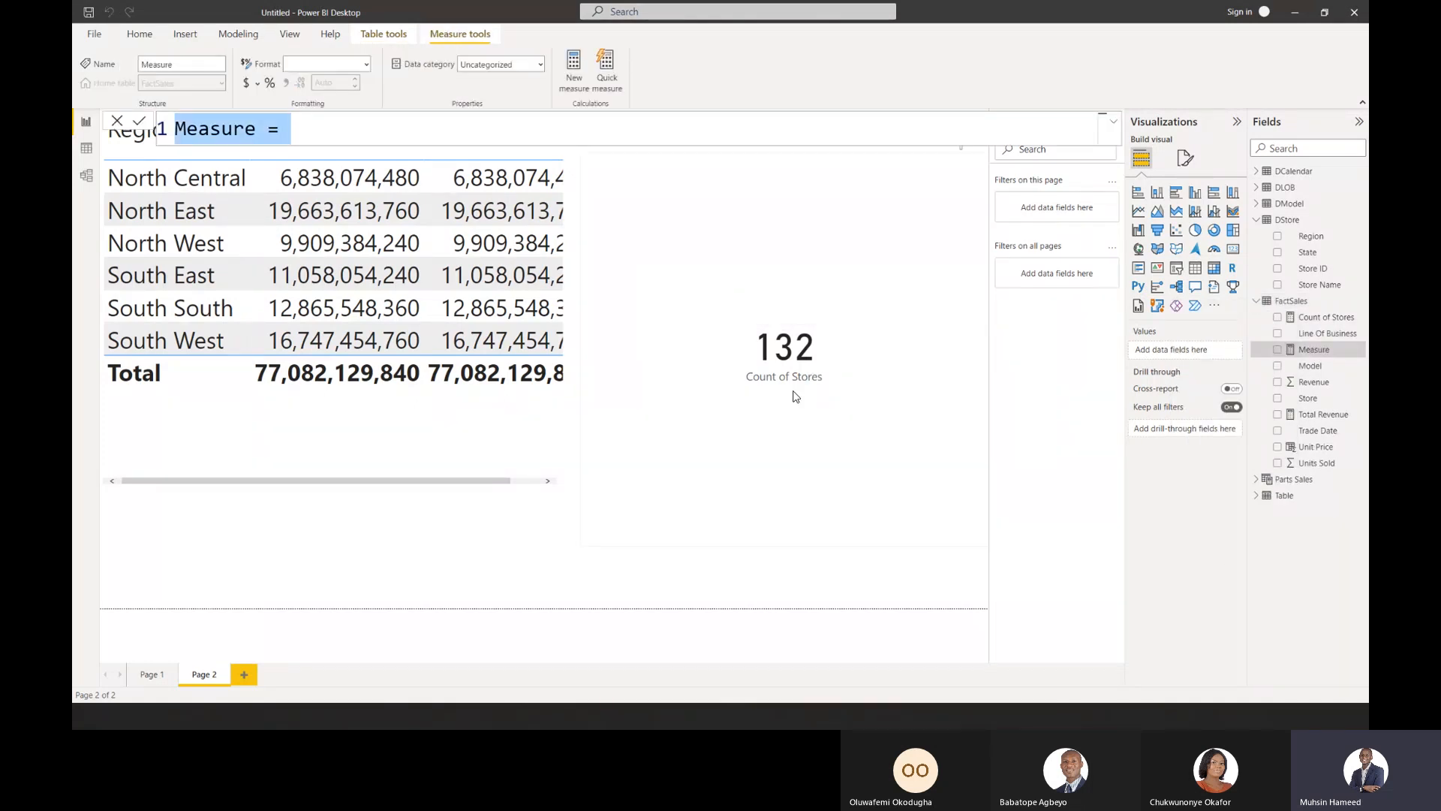
pyautogui.write('Max Reve')
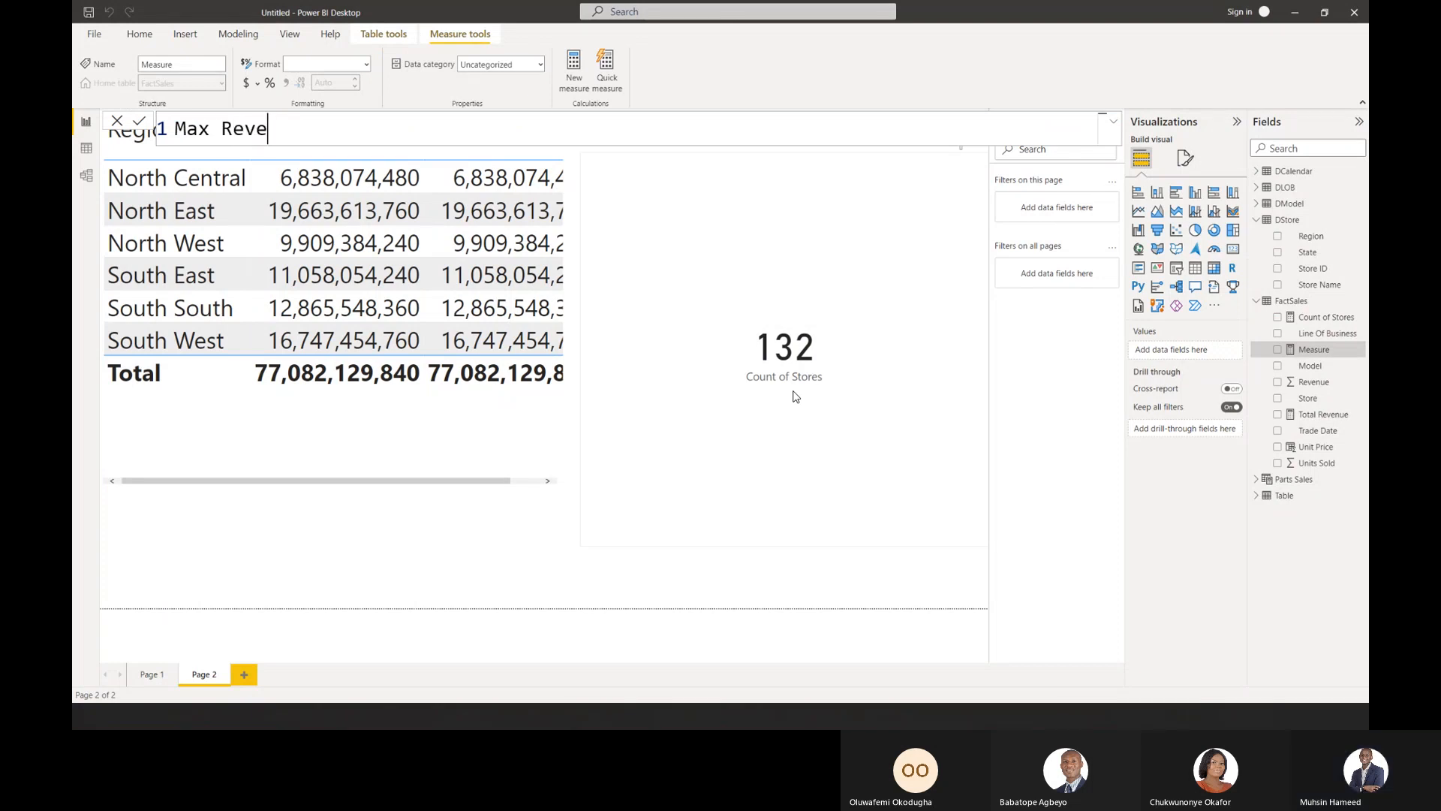
pyautogui.write('nue = max')
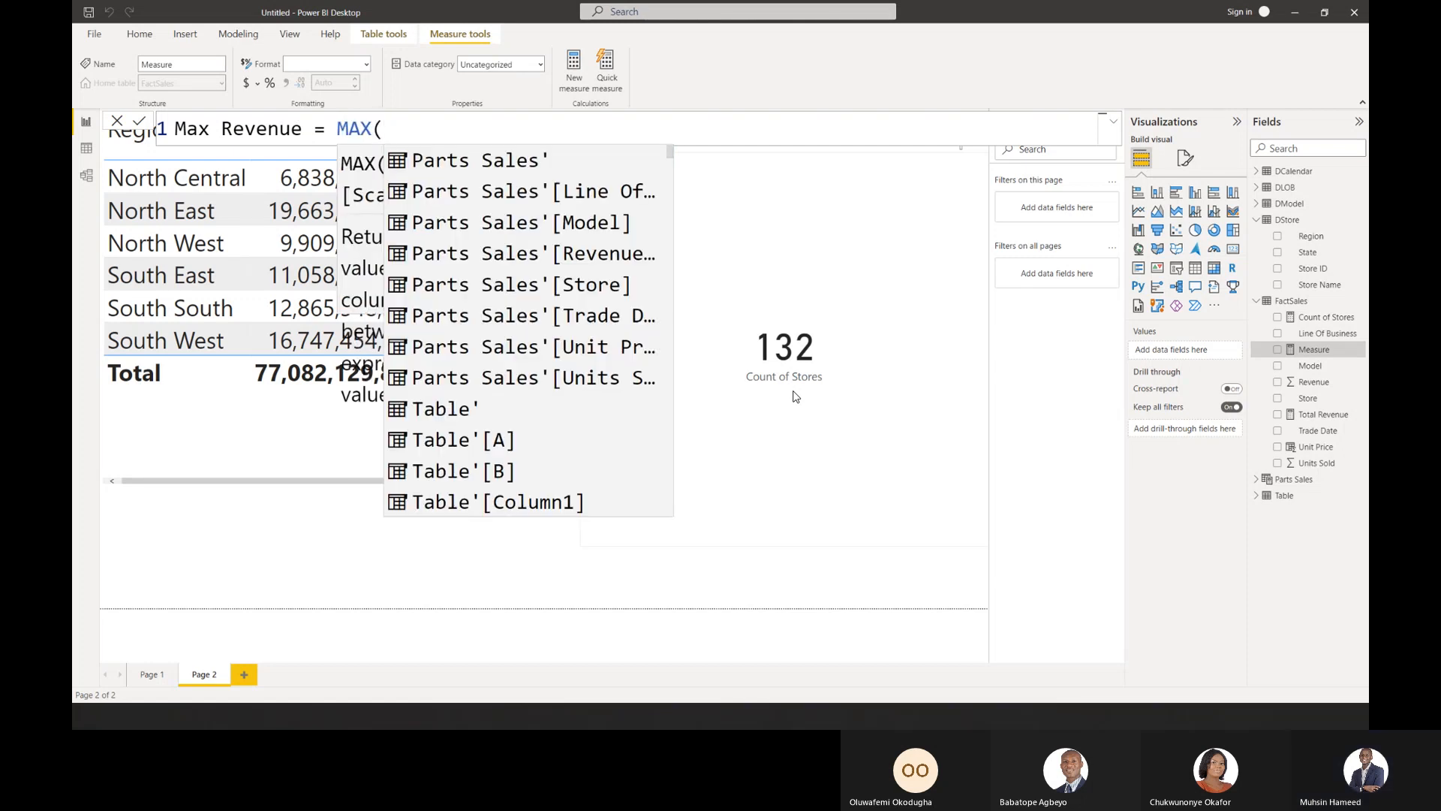
# Complete the Max Revenue formula with the FactSales[Revenue ] column as the MAX argument and commit it.
pyautogui.write('fac')
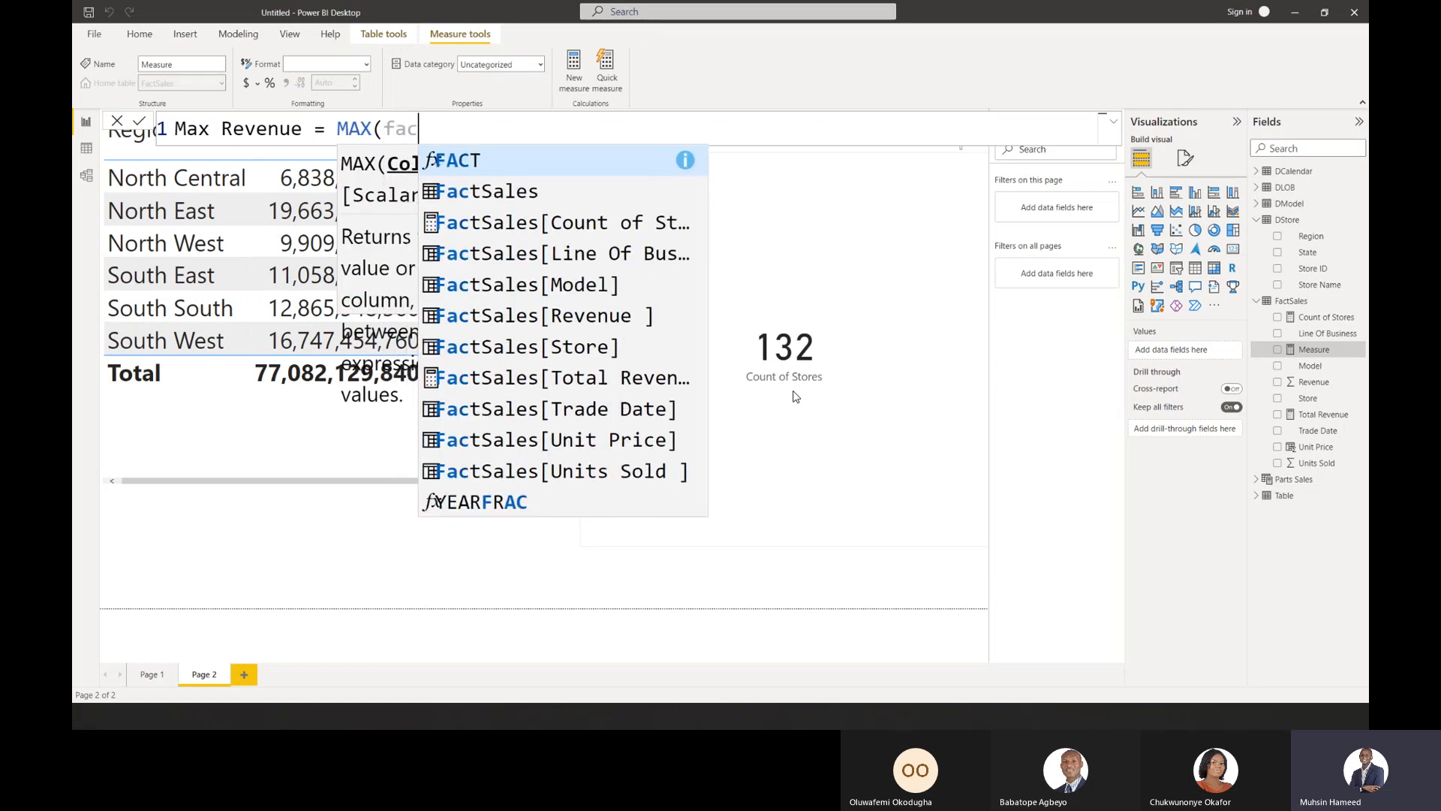
pyautogui.press('Down')
pyautogui.press('Tab')
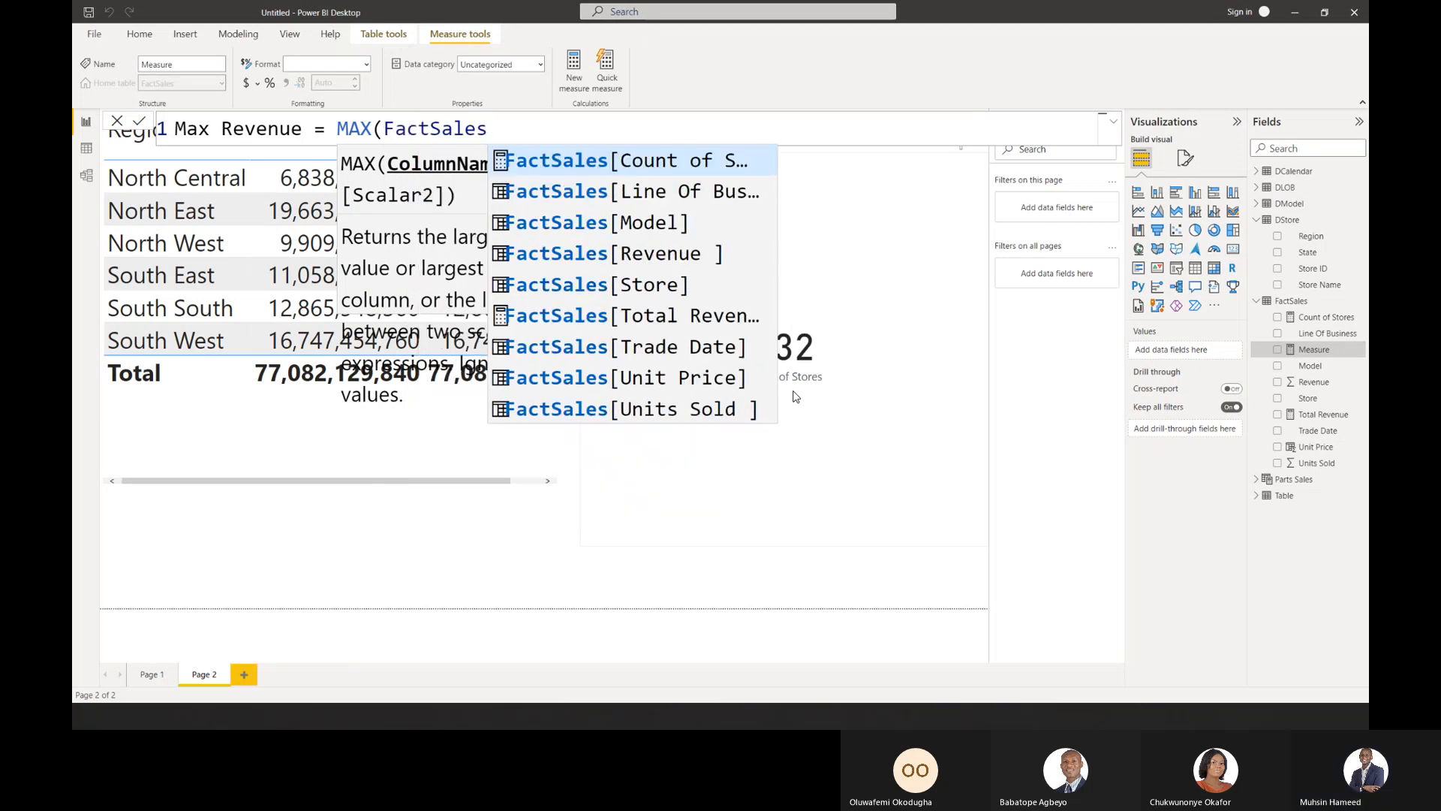
pyautogui.press('Down')
pyautogui.press('Down')
pyautogui.press('Down')
pyautogui.press('Down')
pyautogui.press('Up')
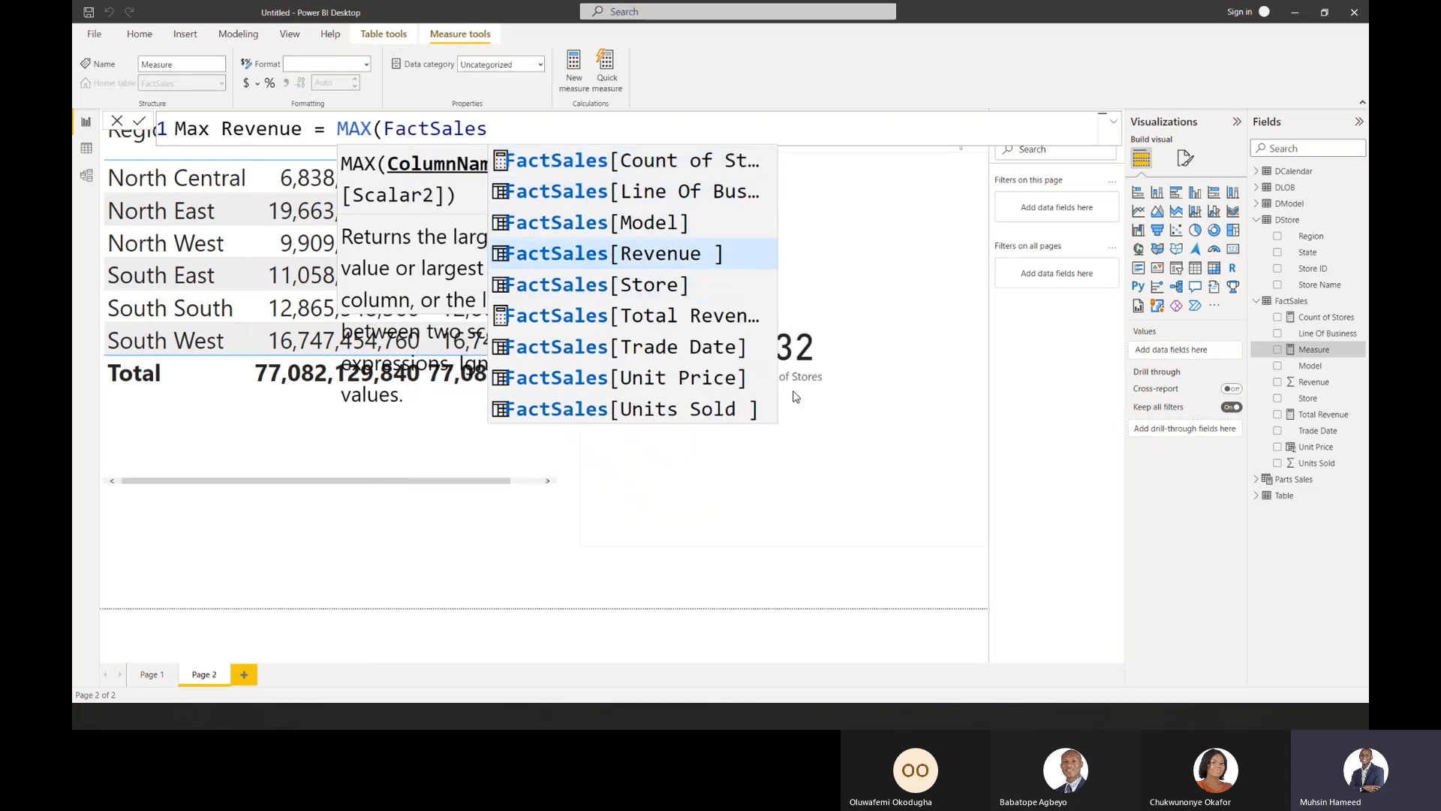
pyautogui.press('Tab')
pyautogui.write(')')
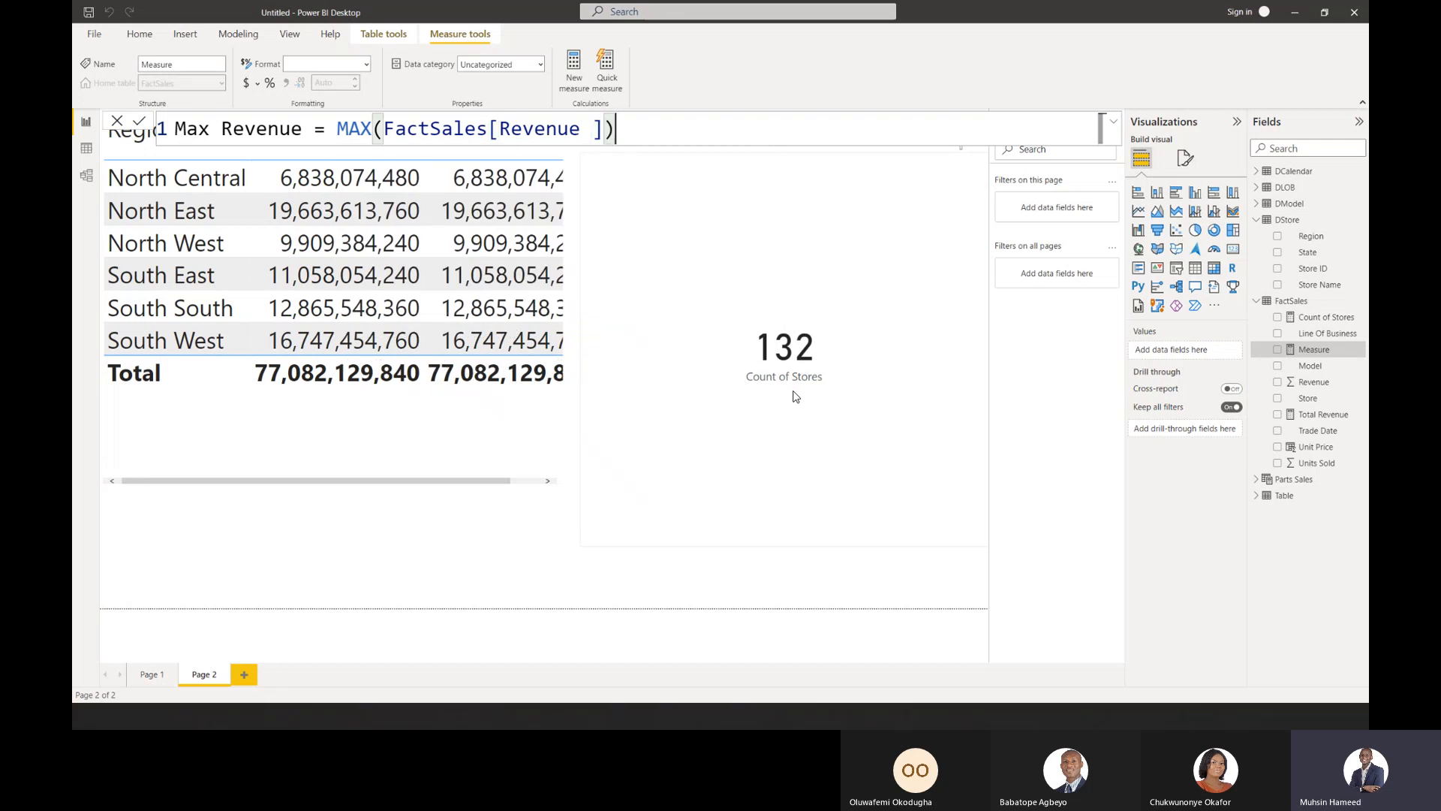
pyautogui.press('Return')
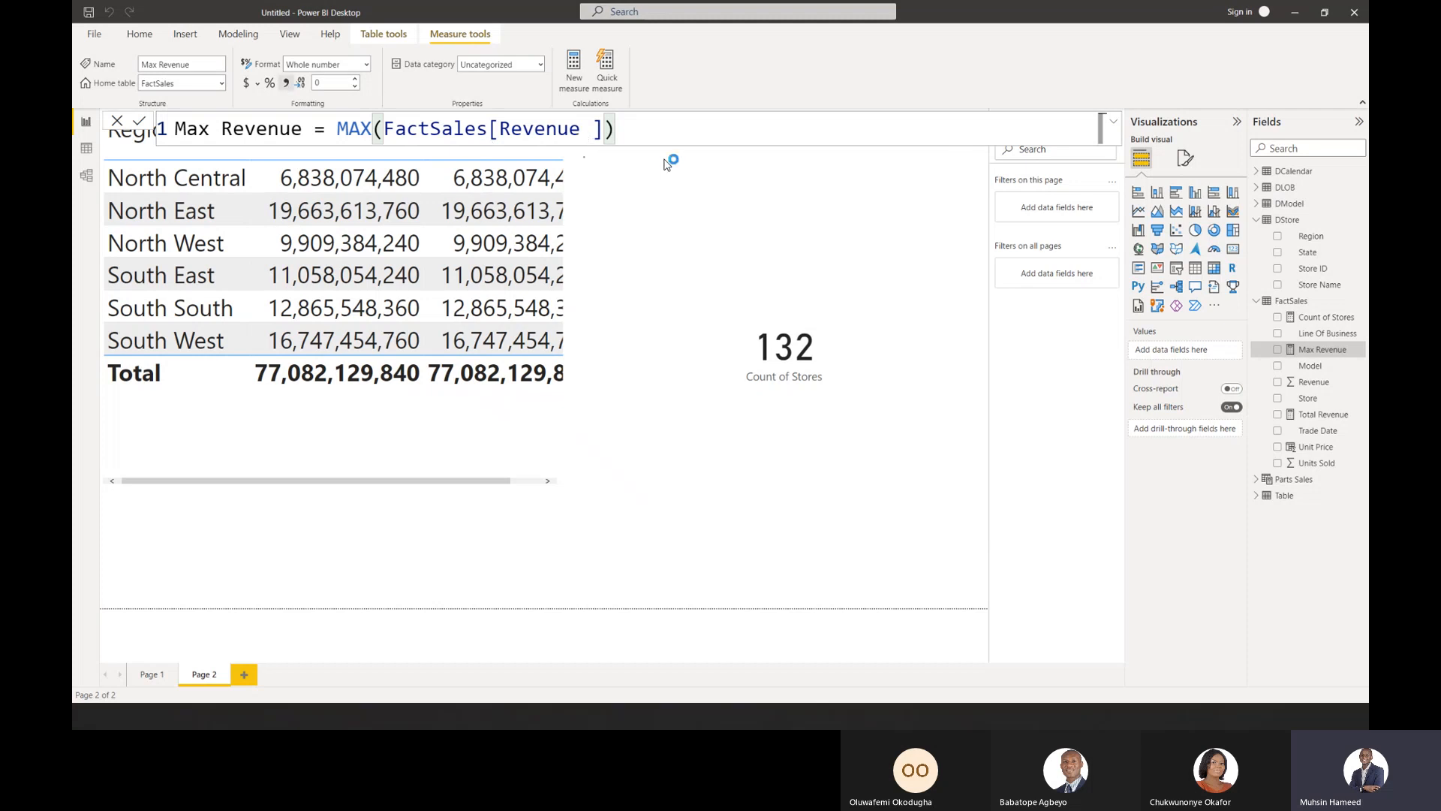
# Shorten the Count of Stores card and place a duplicate below it that shows Max Revenue instead.
pyautogui.click(736, 465)
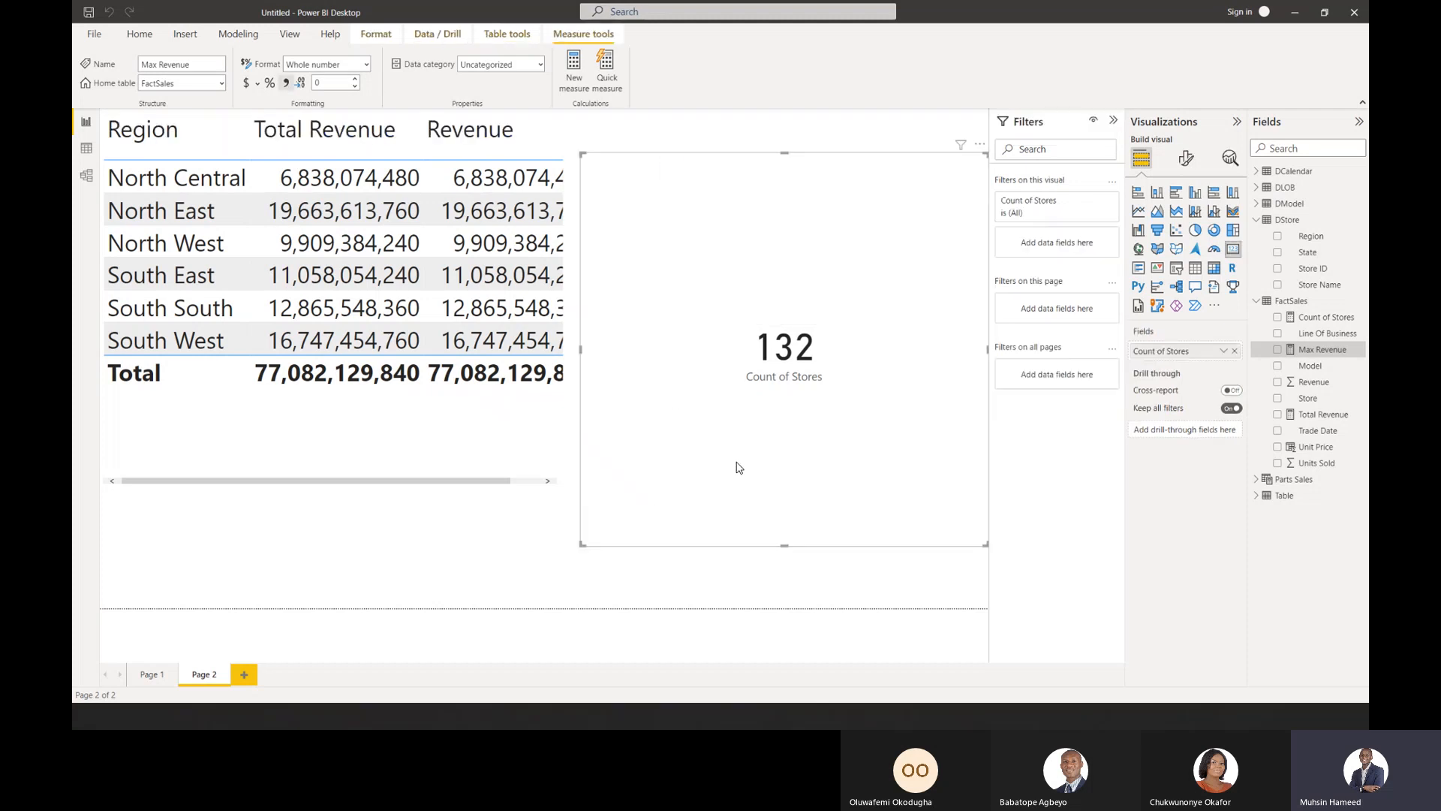
pyautogui.moveTo(781, 545); pyautogui.dragTo(788, 492)
pyautogui.hotkey('ctrl', 'c')
pyautogui.hotkey('ctrl', 'v')
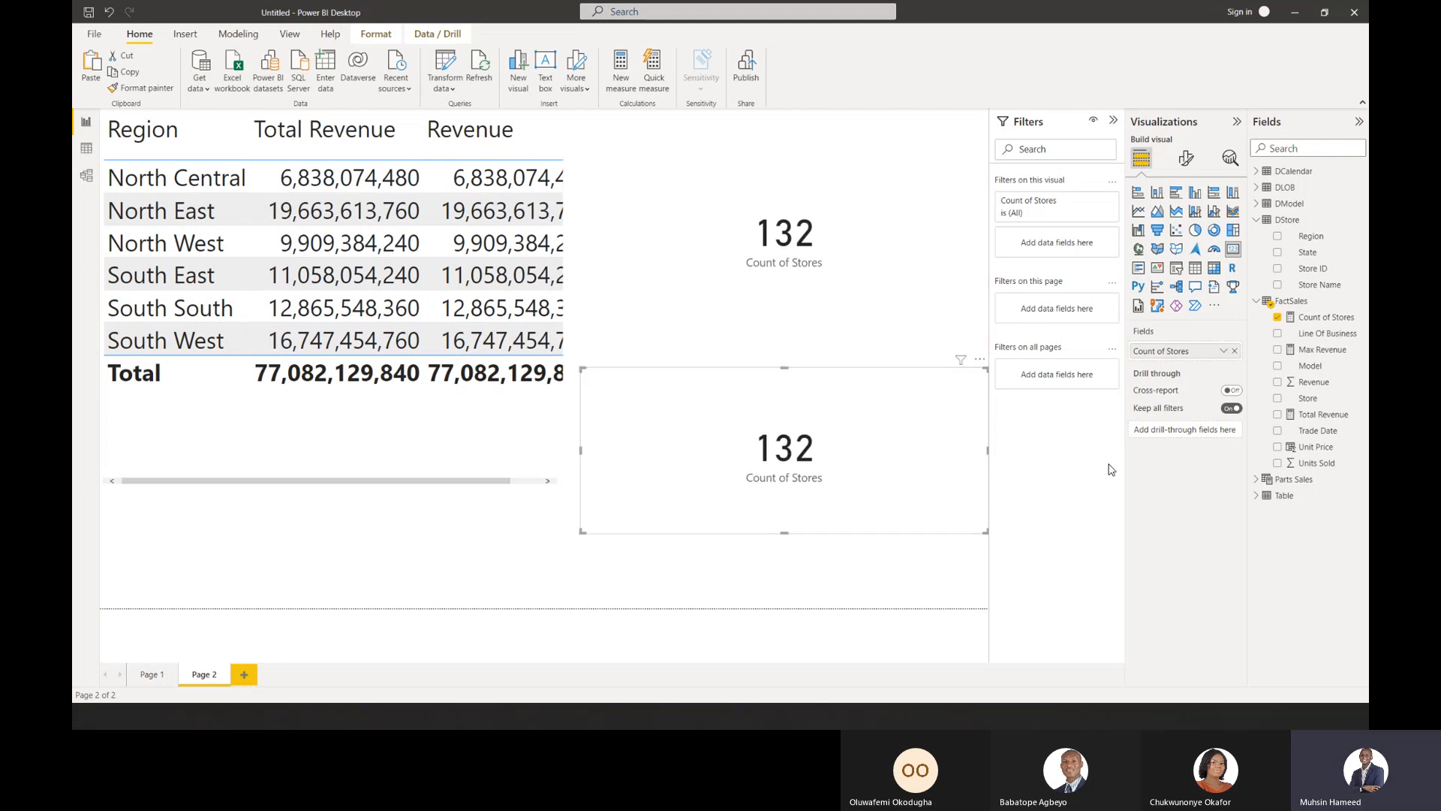
pyautogui.click(1235, 350)
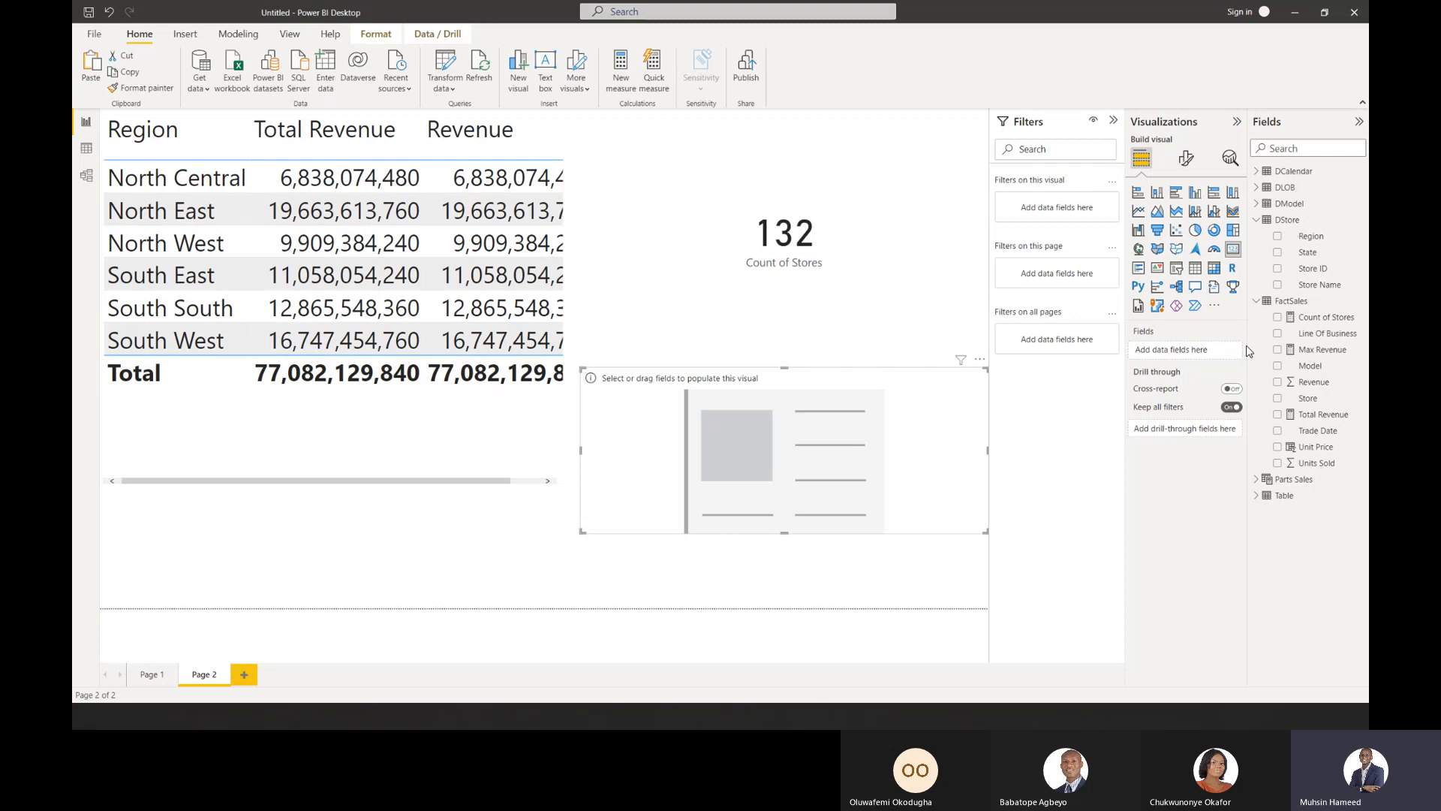
pyautogui.click(1278, 350)
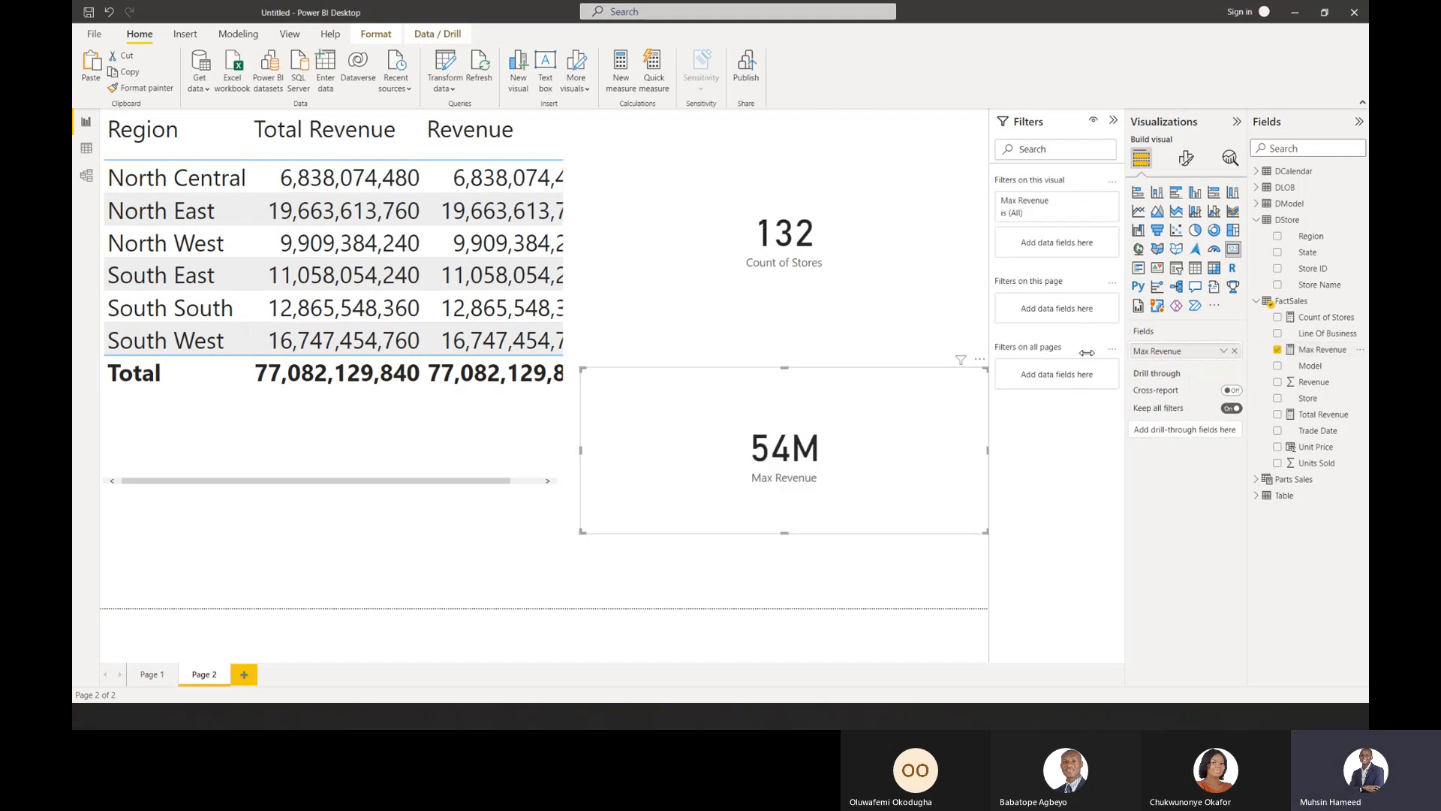
# Set the display units of the Max Revenue card's callout value to None.
pyautogui.click(1184, 160)
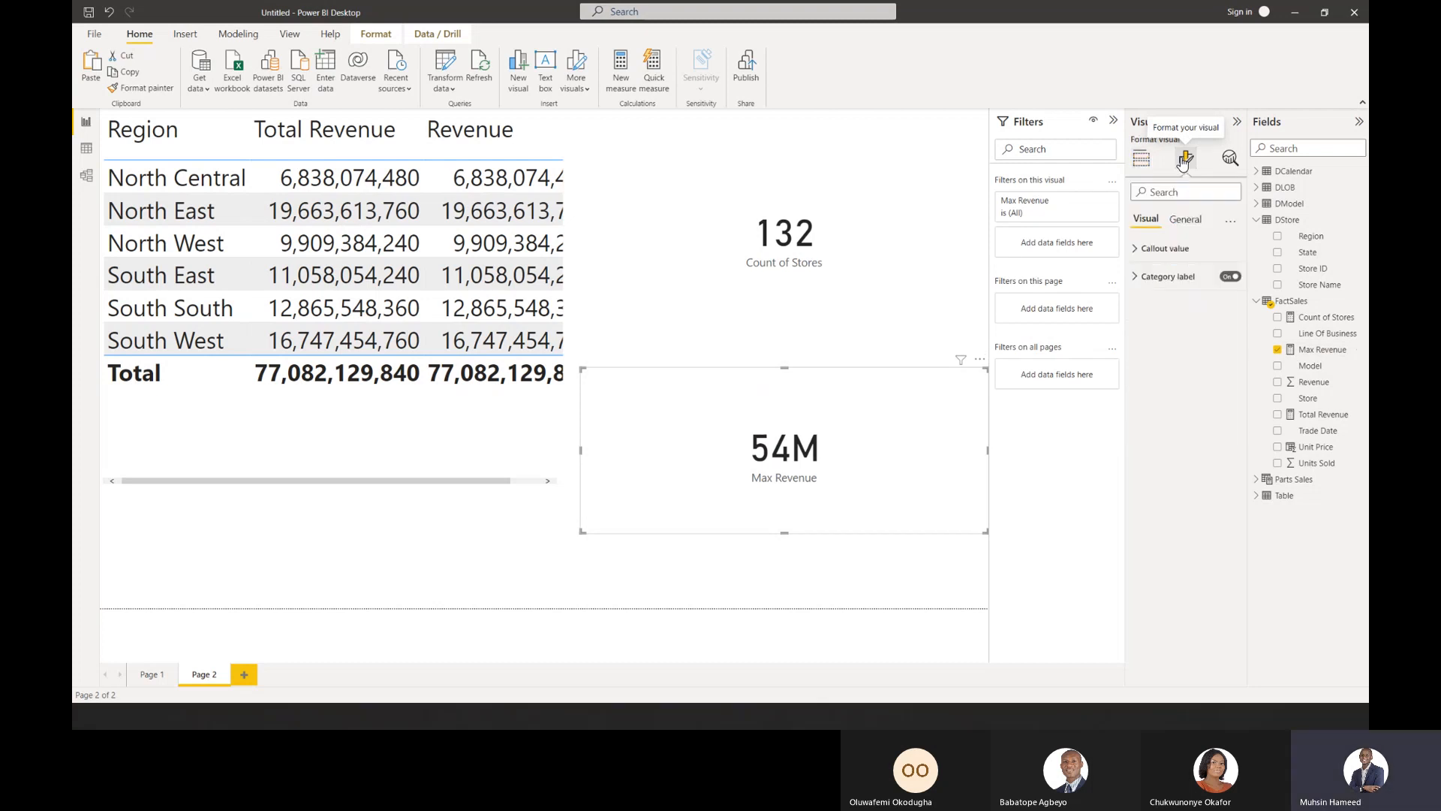
pyautogui.click(1188, 219)
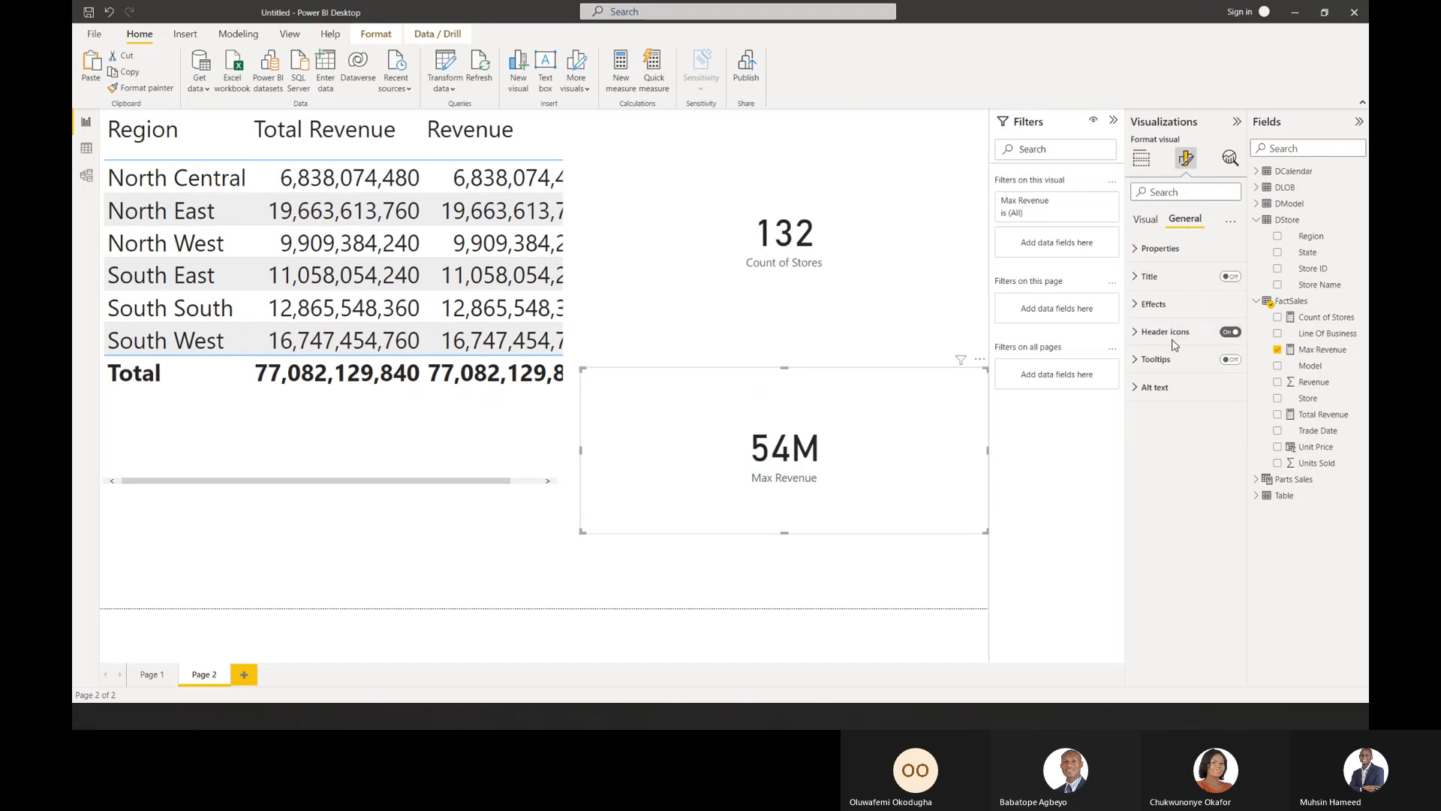
pyautogui.click(1154, 220)
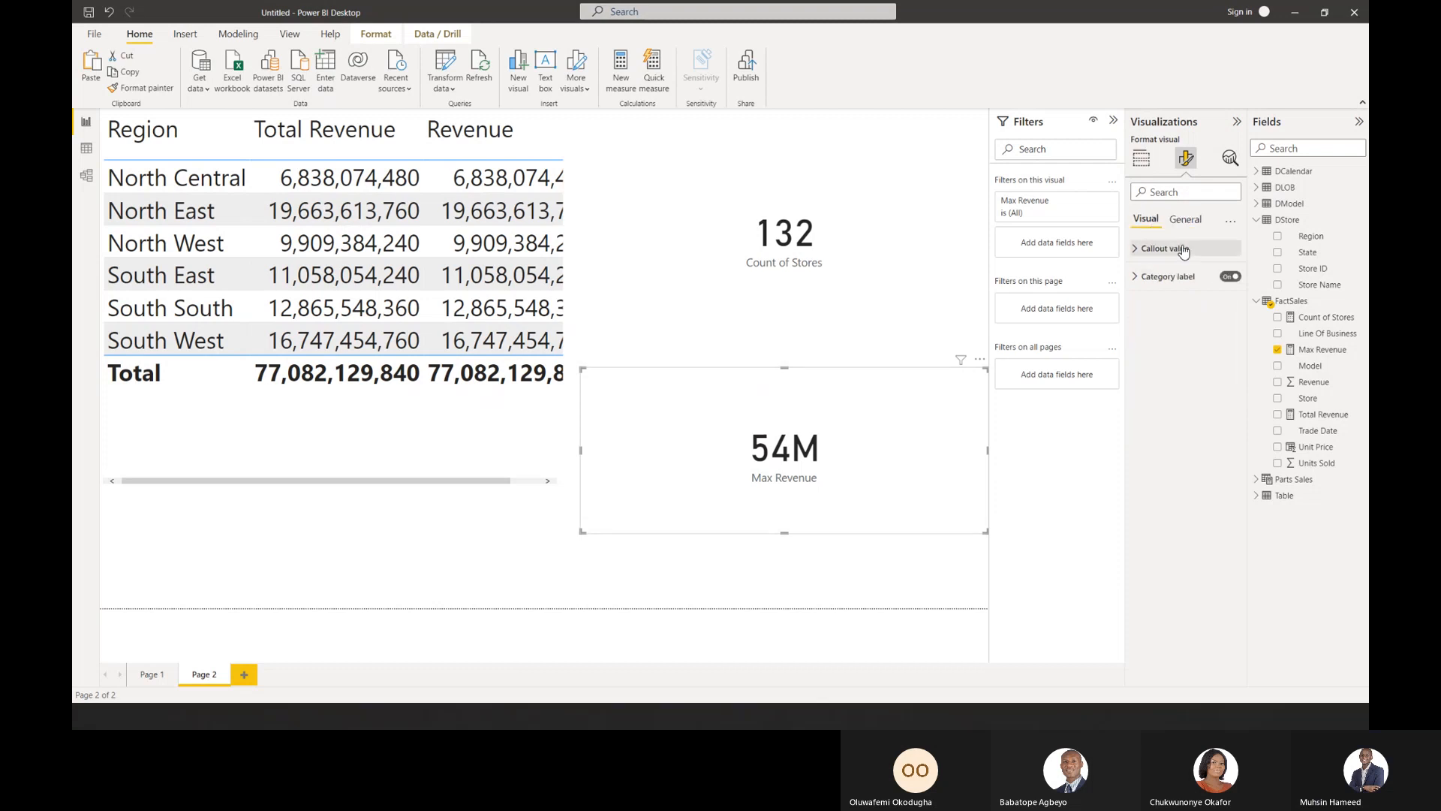
pyautogui.click(1183, 251)
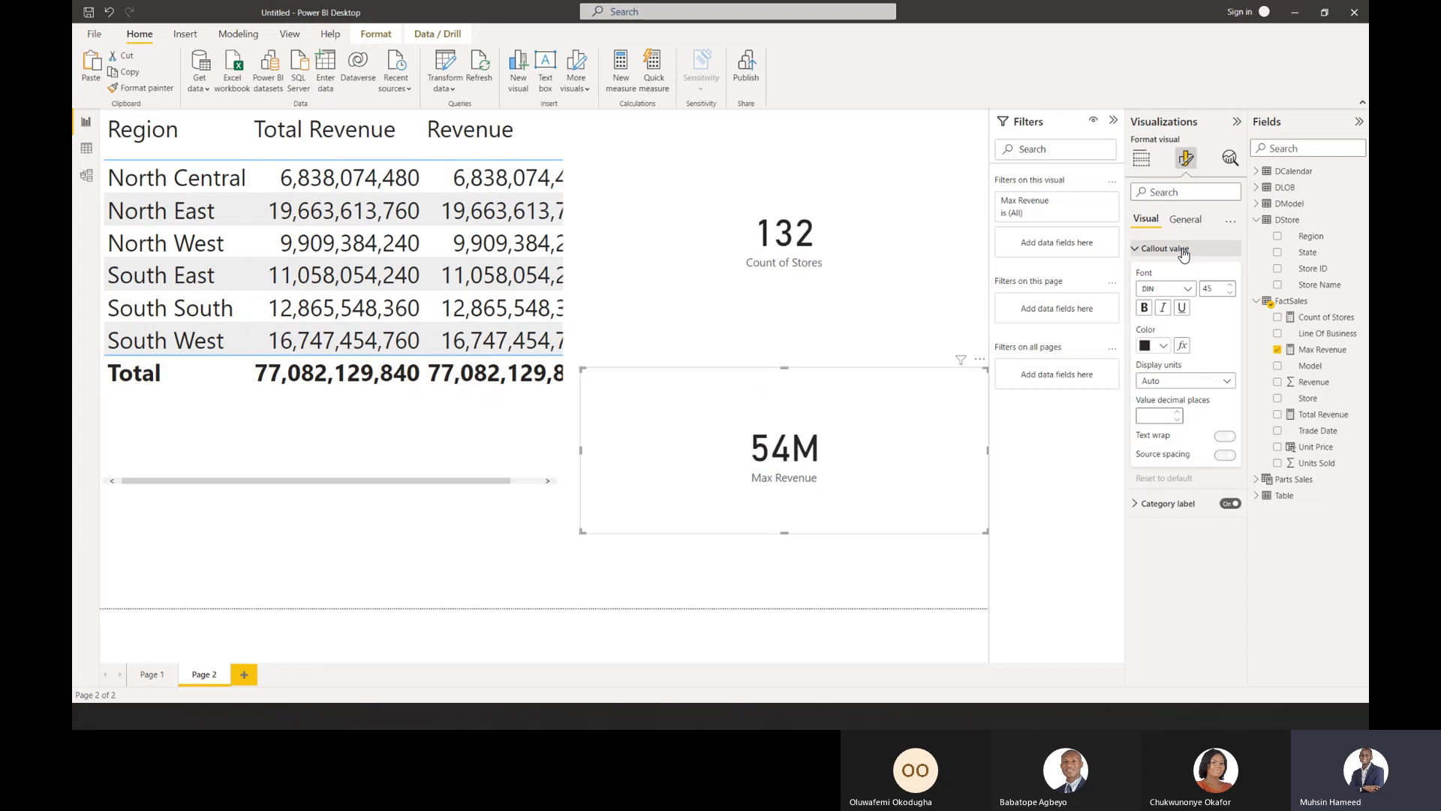
pyautogui.click(1220, 382)
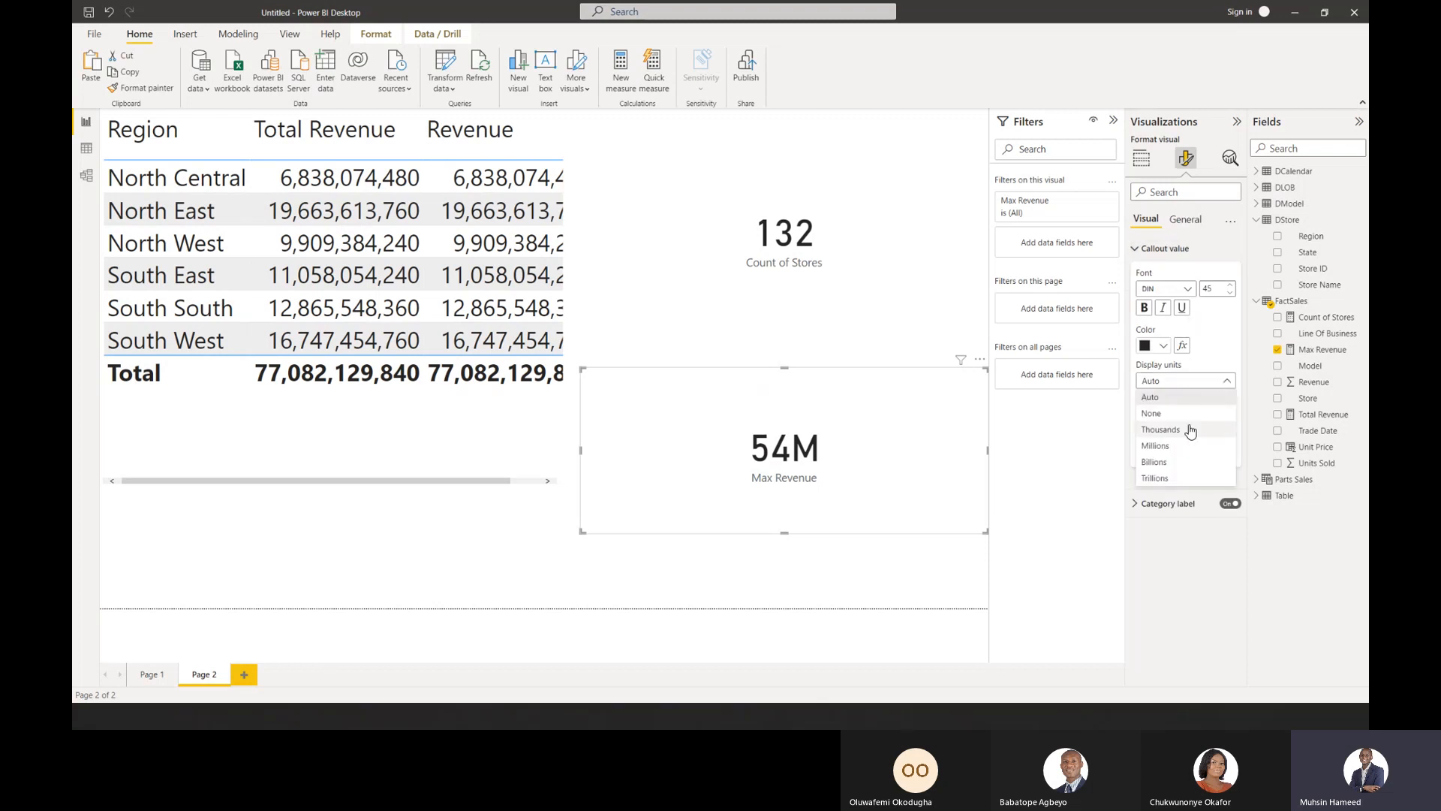
pyautogui.click(1197, 415)
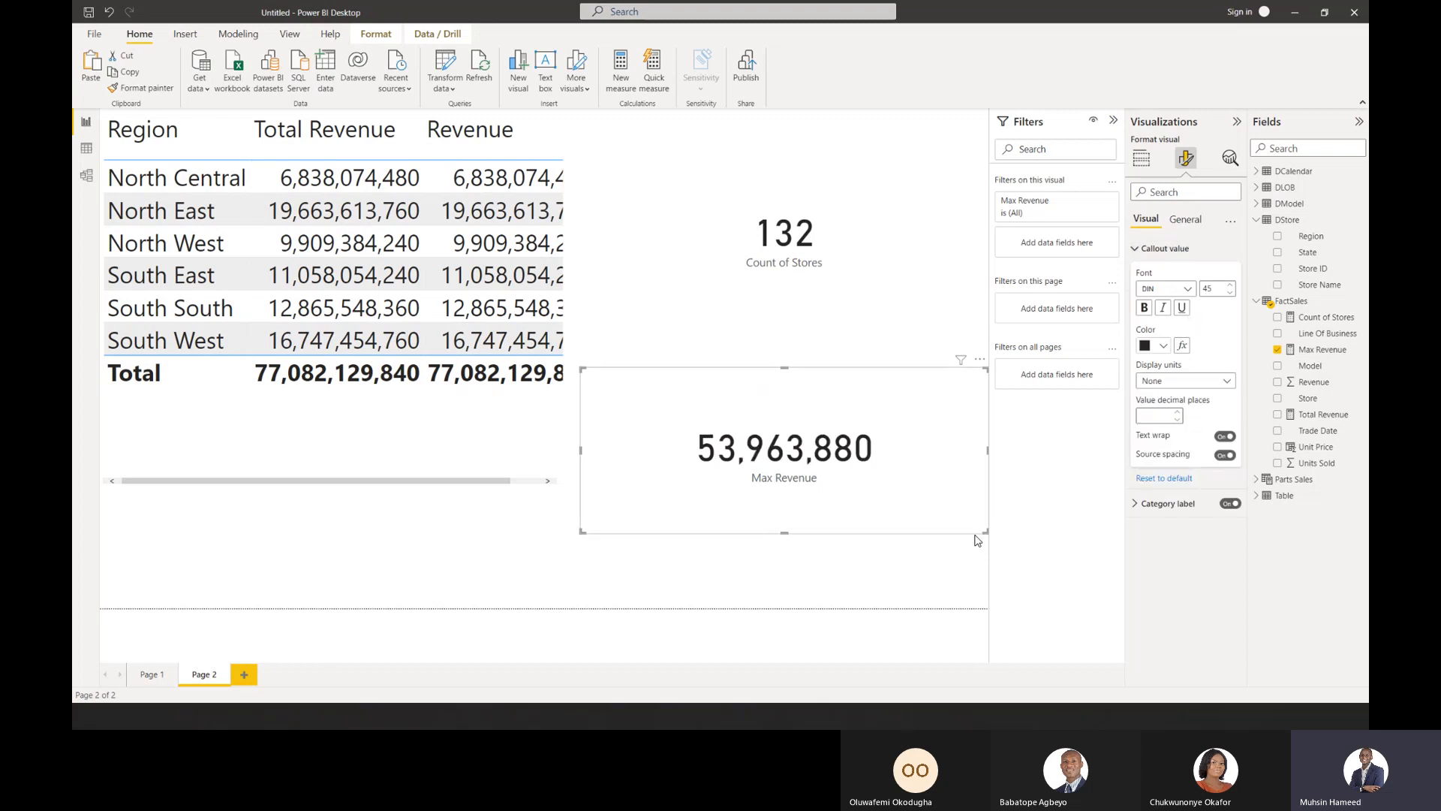
pyautogui.click(928, 554)
pyautogui.click(915, 519)
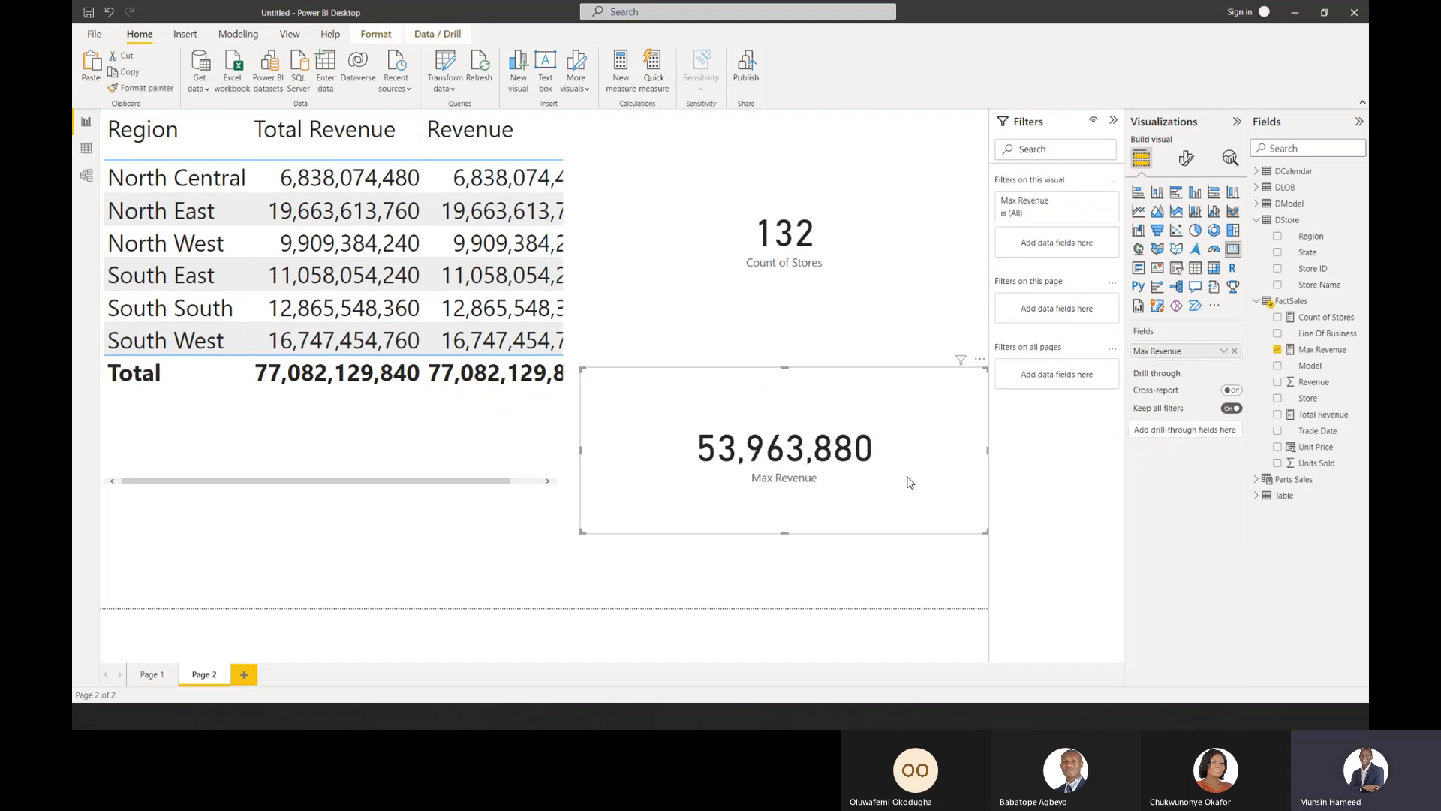
# Set the display units of the Max Revenue card's callout value to Millions.
pyautogui.click(1185, 159)
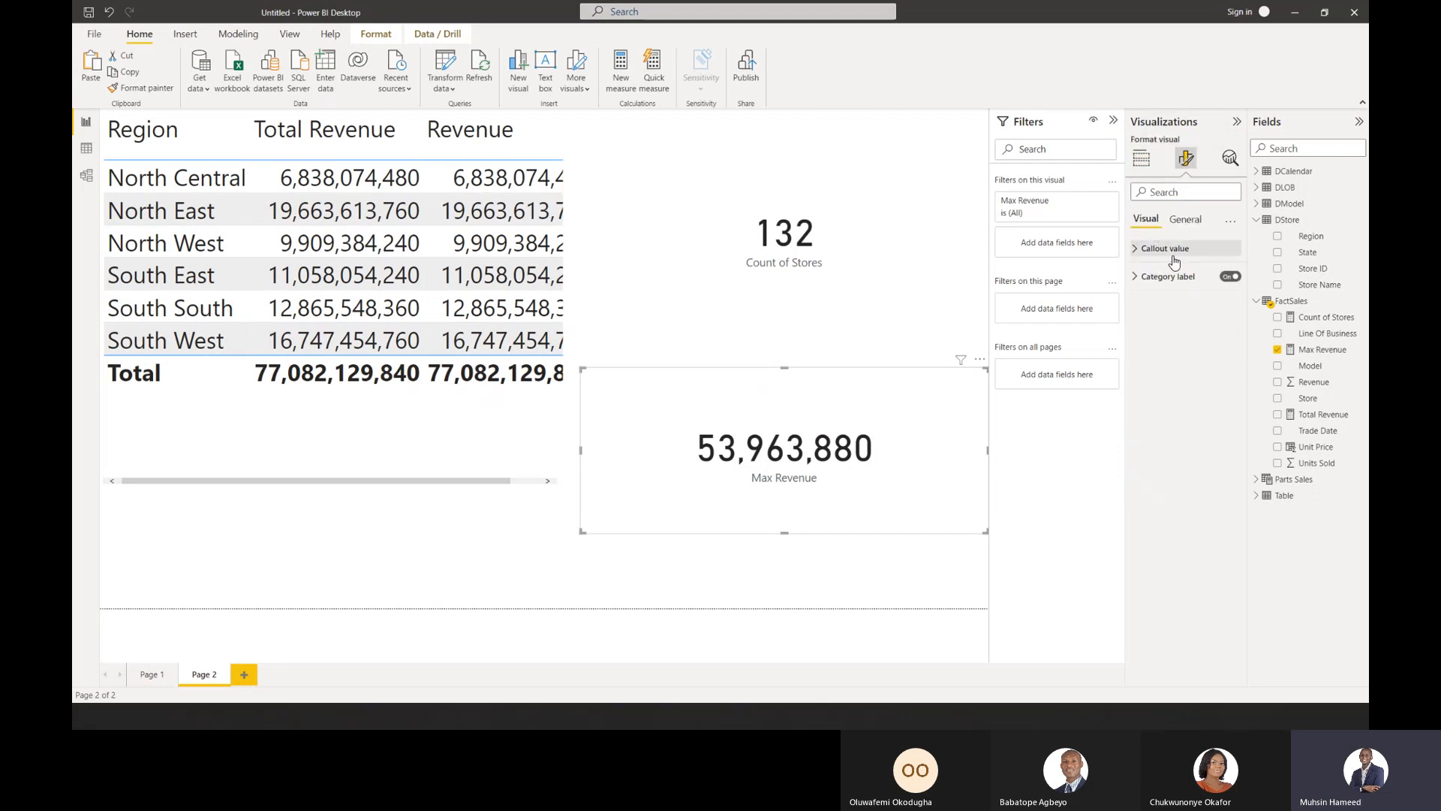
pyautogui.rightClick(1172, 259)
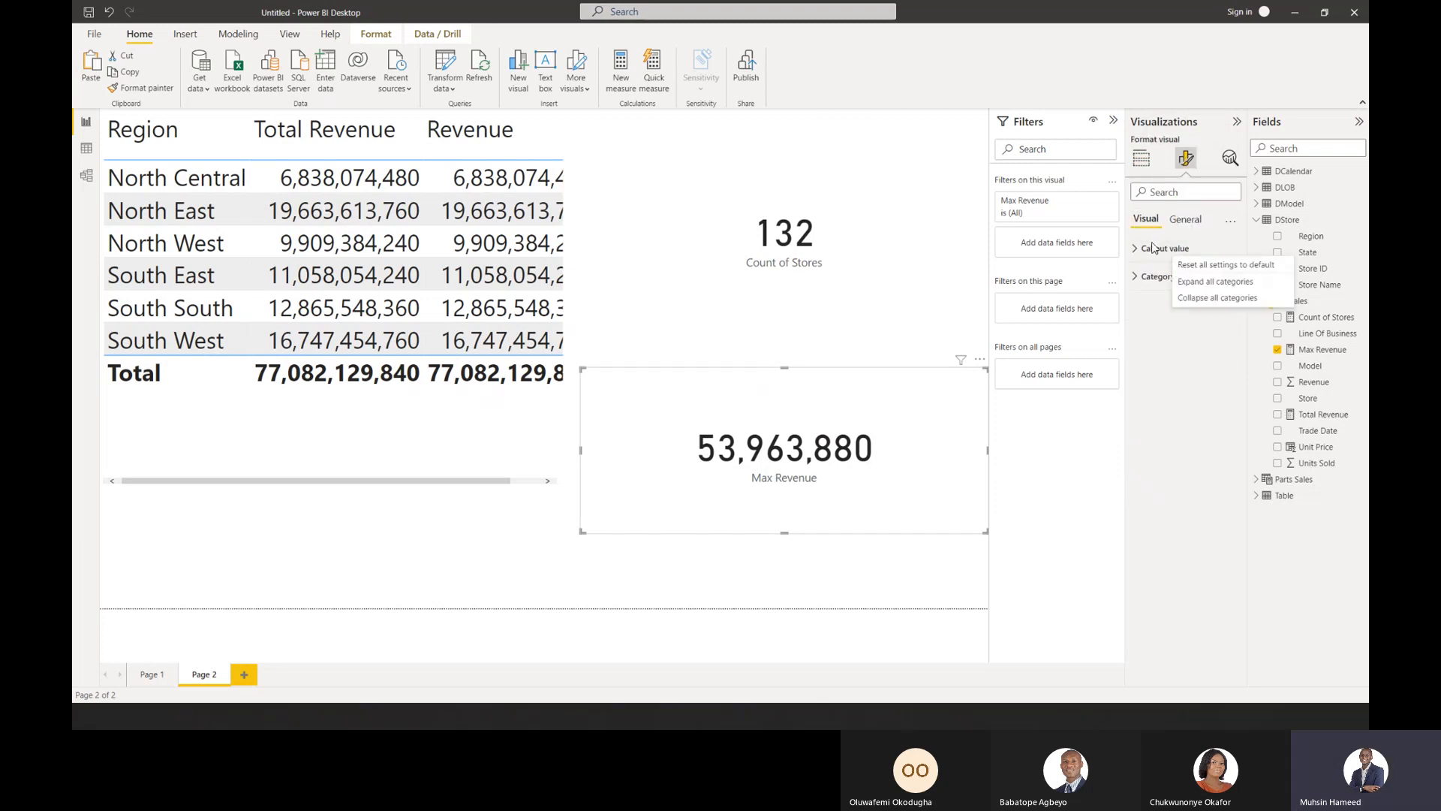
pyautogui.click(1132, 261)
pyautogui.click(1133, 254)
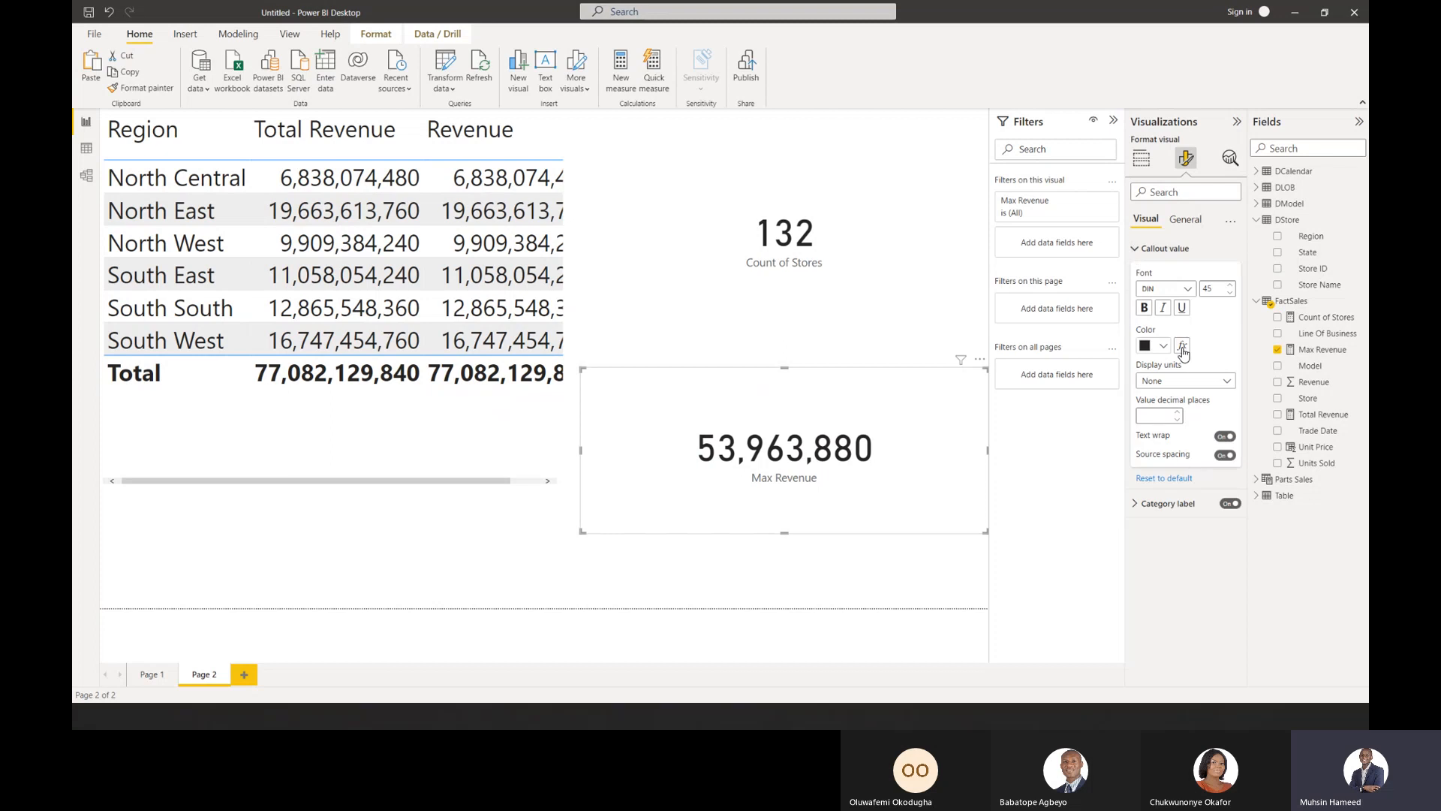
pyautogui.click(1201, 380)
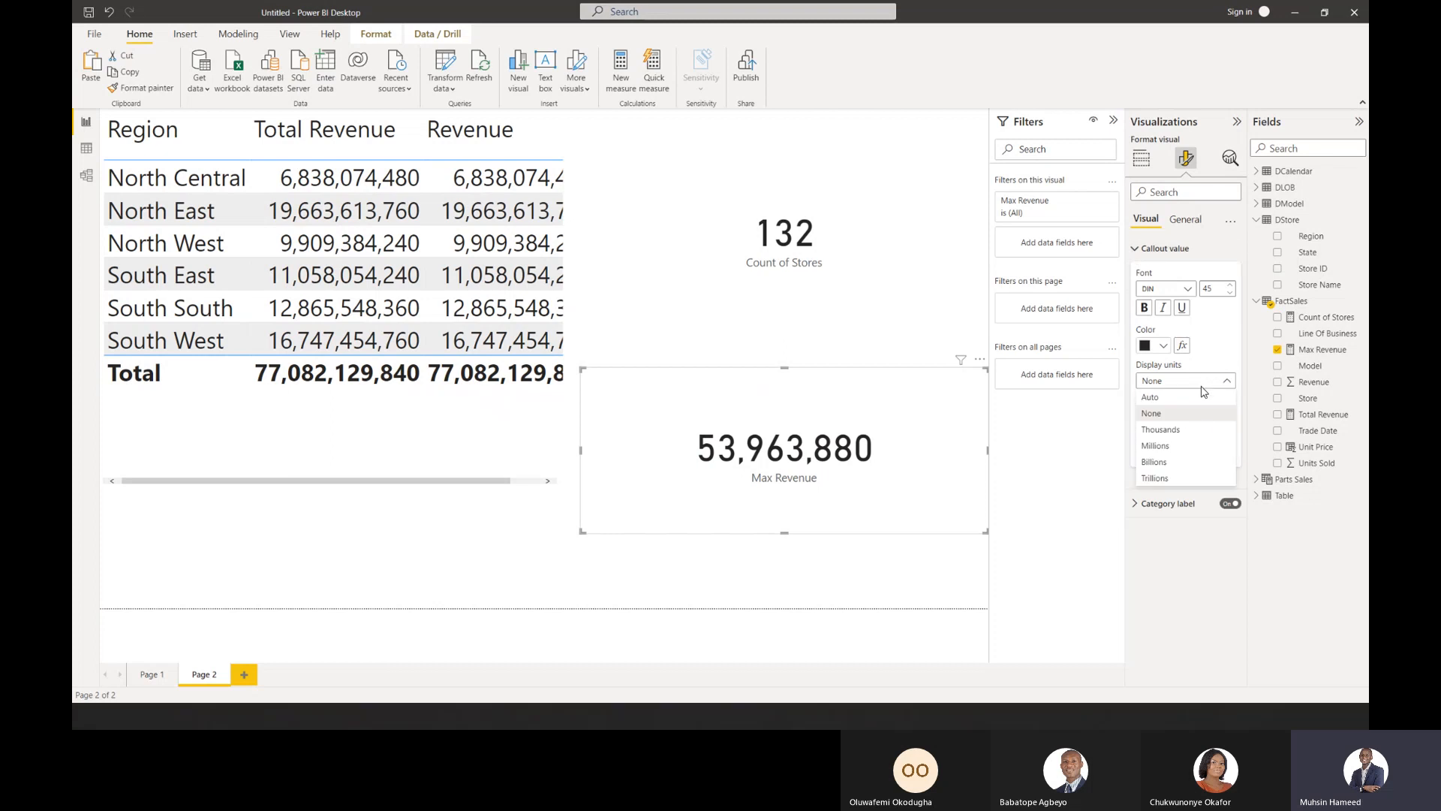
pyautogui.click(1201, 448)
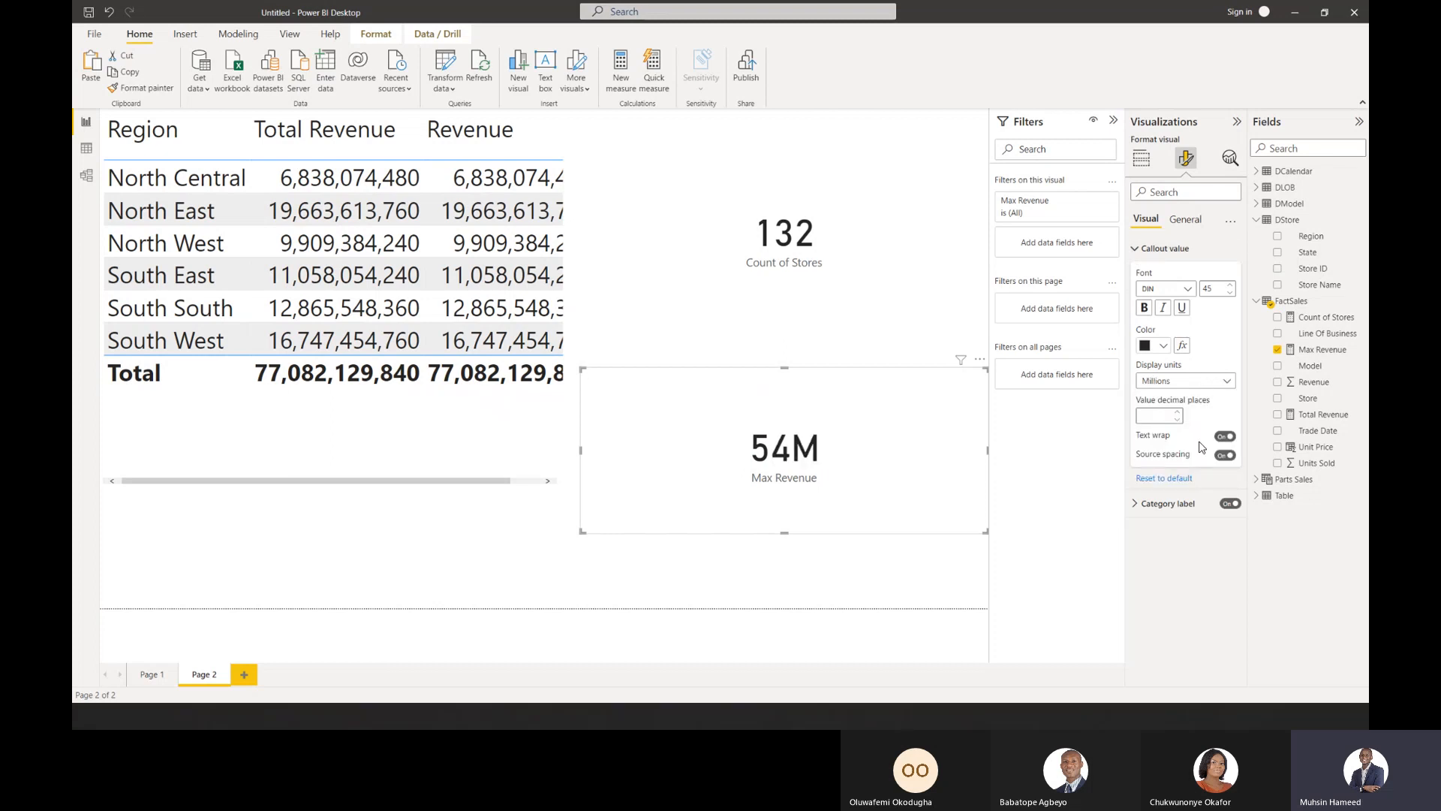
# Try Thousands as the callout display units of the Max Revenue card and switch back to Millions.
pyautogui.click(1199, 383)
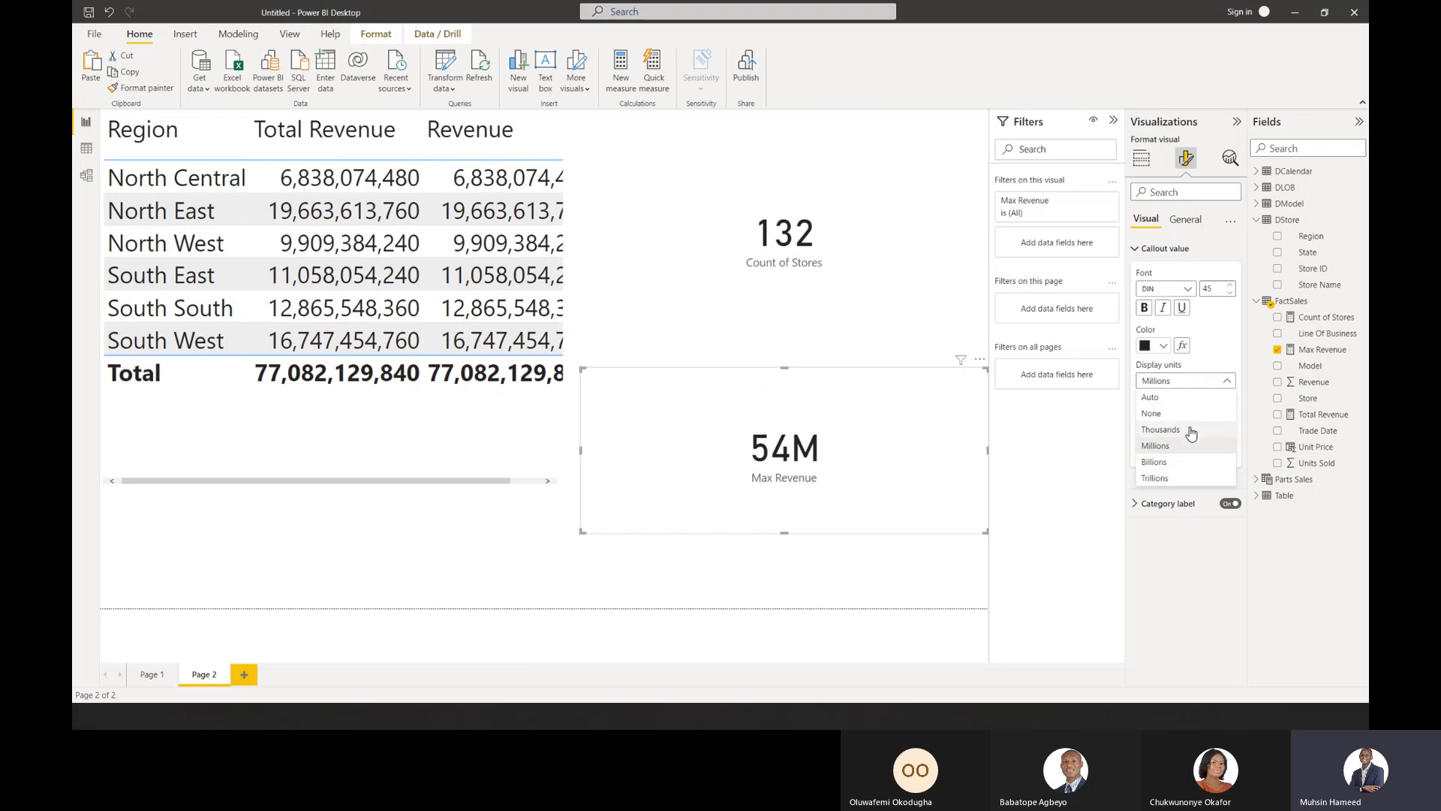
pyautogui.click(1192, 433)
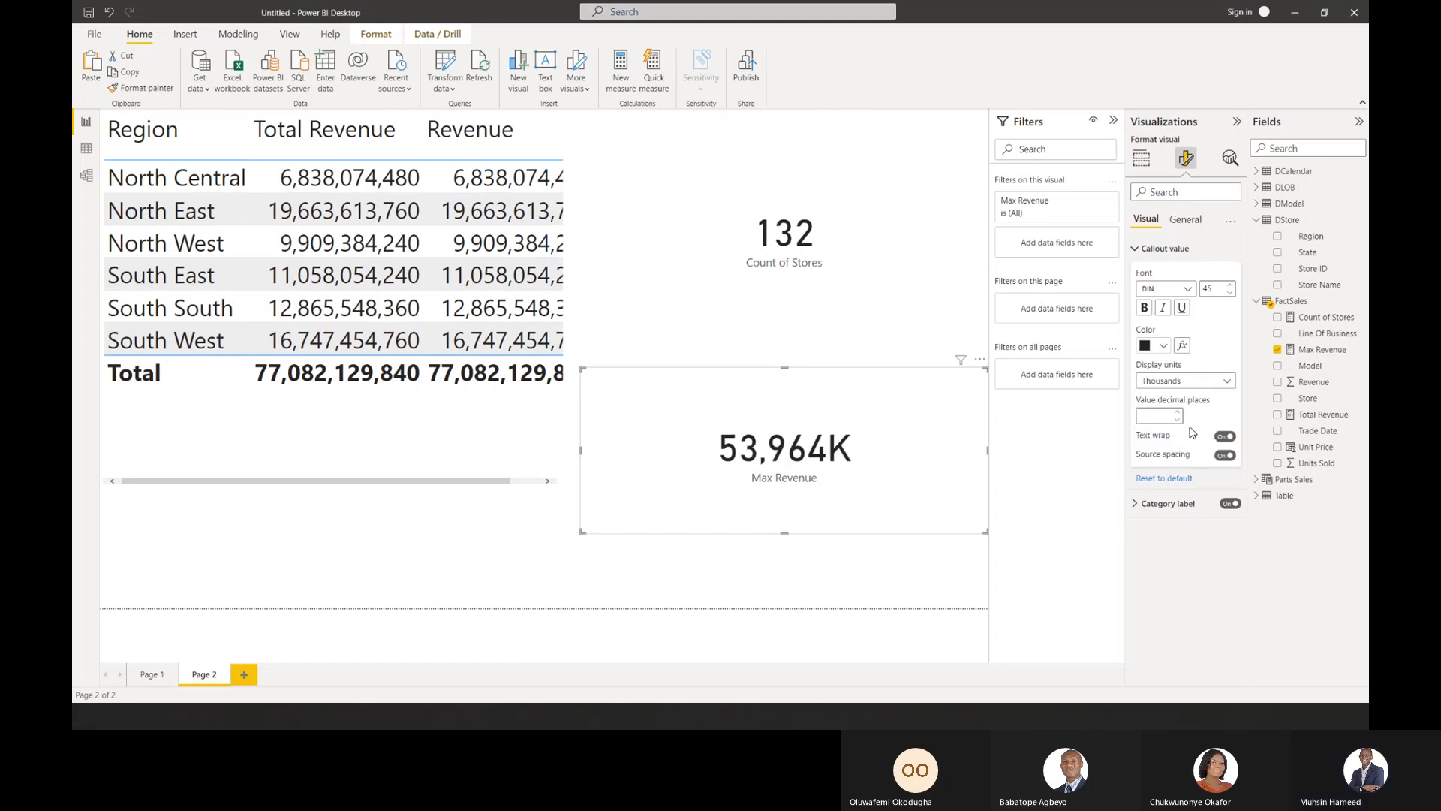
pyautogui.click(1214, 386)
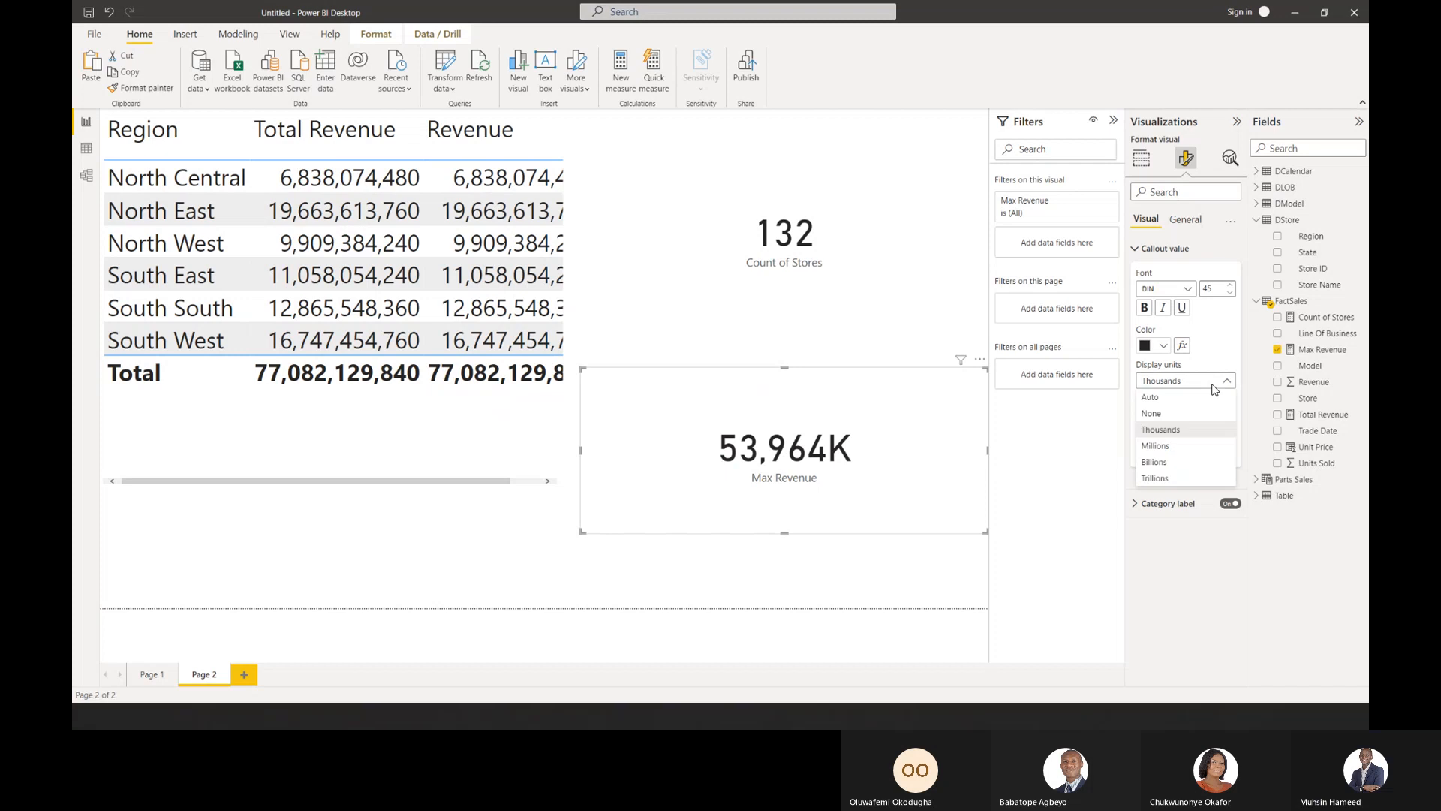
pyautogui.click(1207, 448)
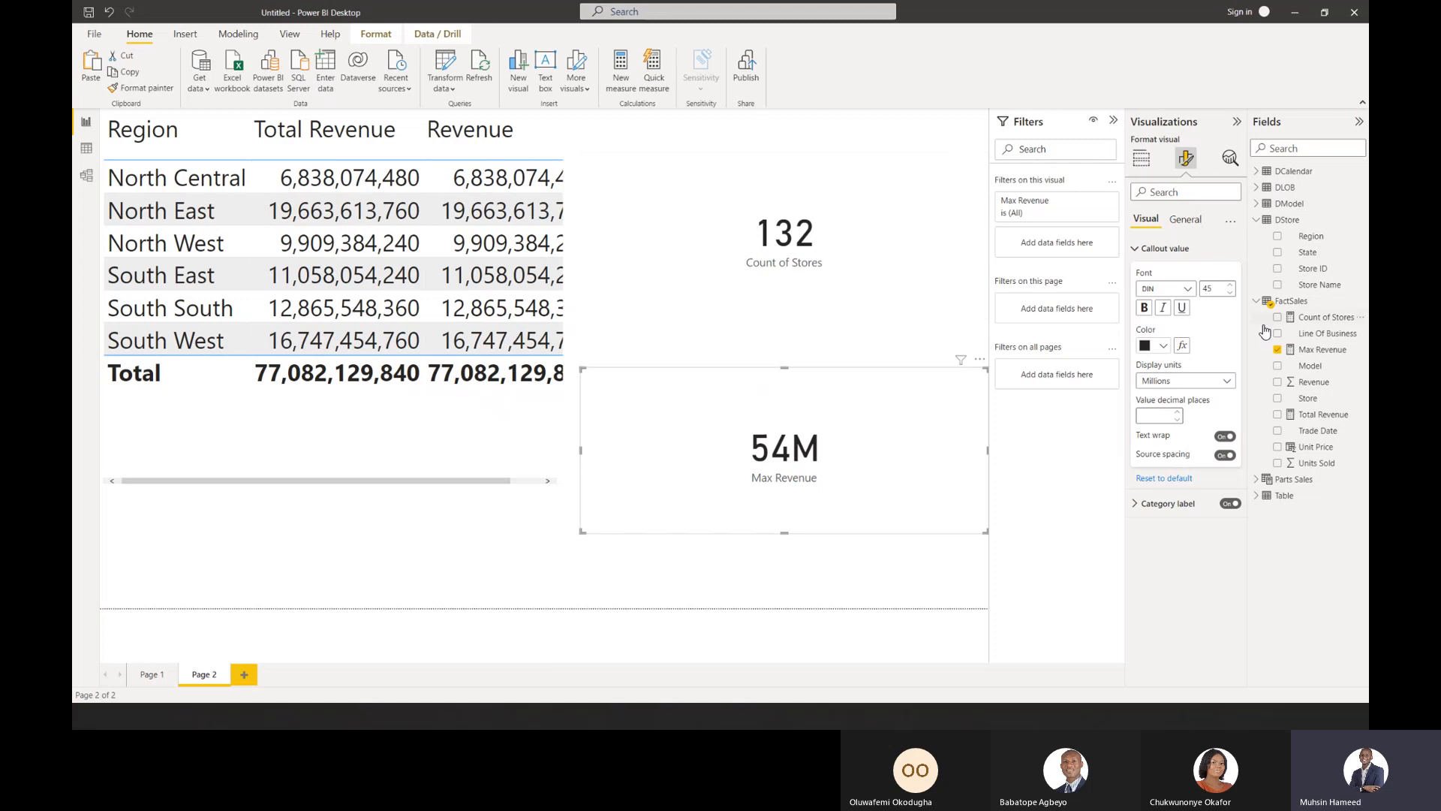
# Format the Max Revenue measure to show 2 decimal places and deselect the card.
pyautogui.click(1325, 350)
pyautogui.click(356, 79)
pyautogui.click(356, 80)
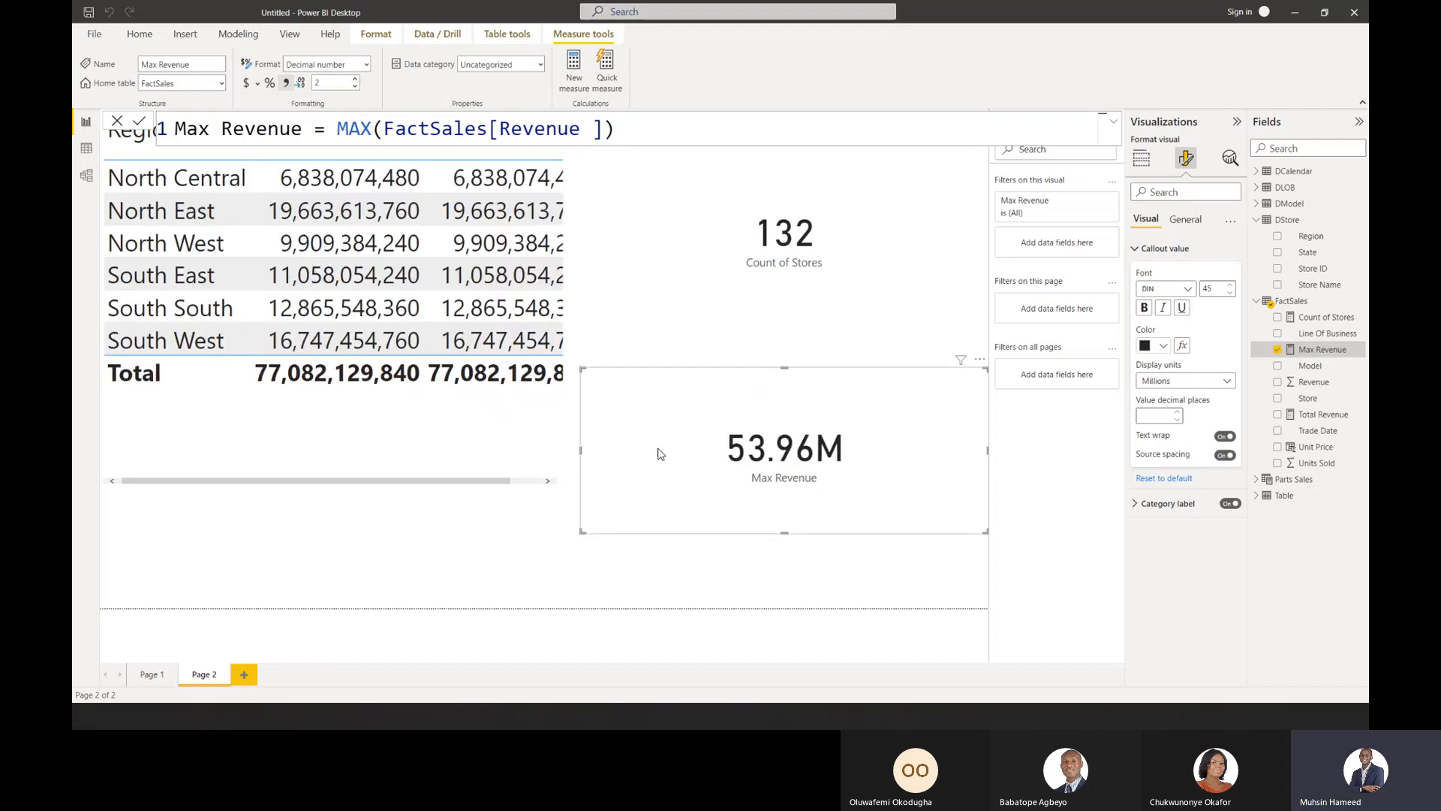
pyautogui.click(820, 582)
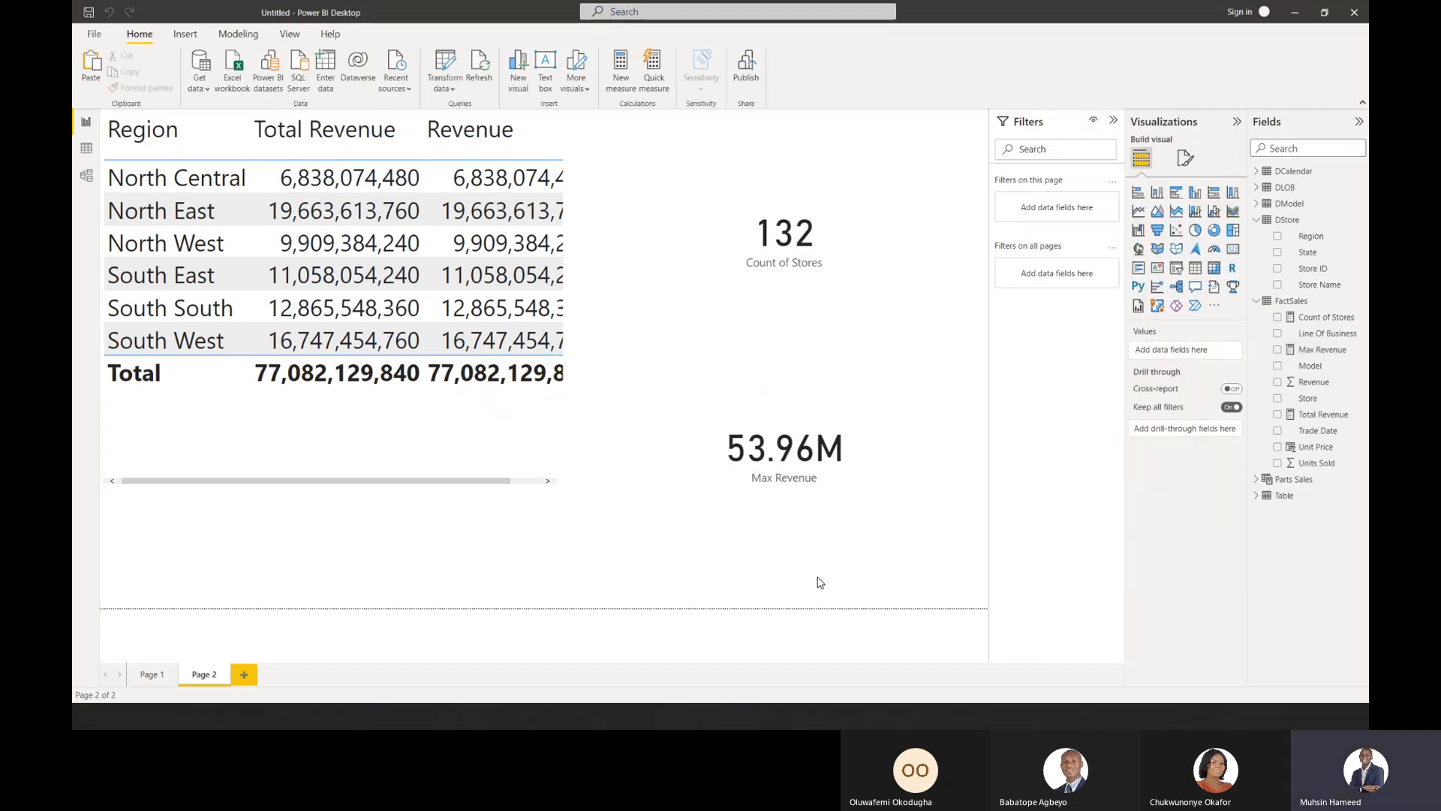
# Examine the FactSales rows and the Store column in the table data and return to the report page.
pyautogui.click(743, 483)
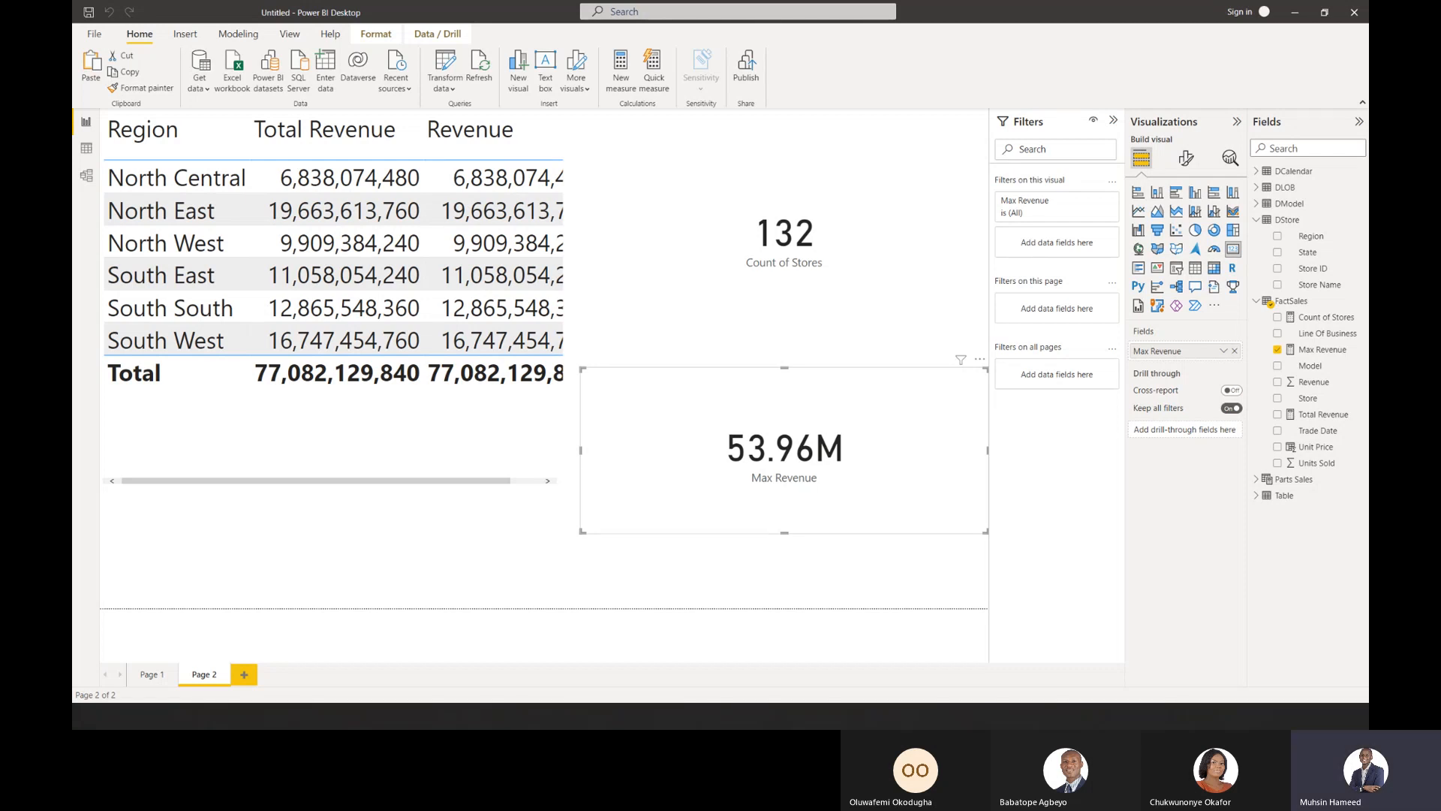
pyautogui.click(446, 533)
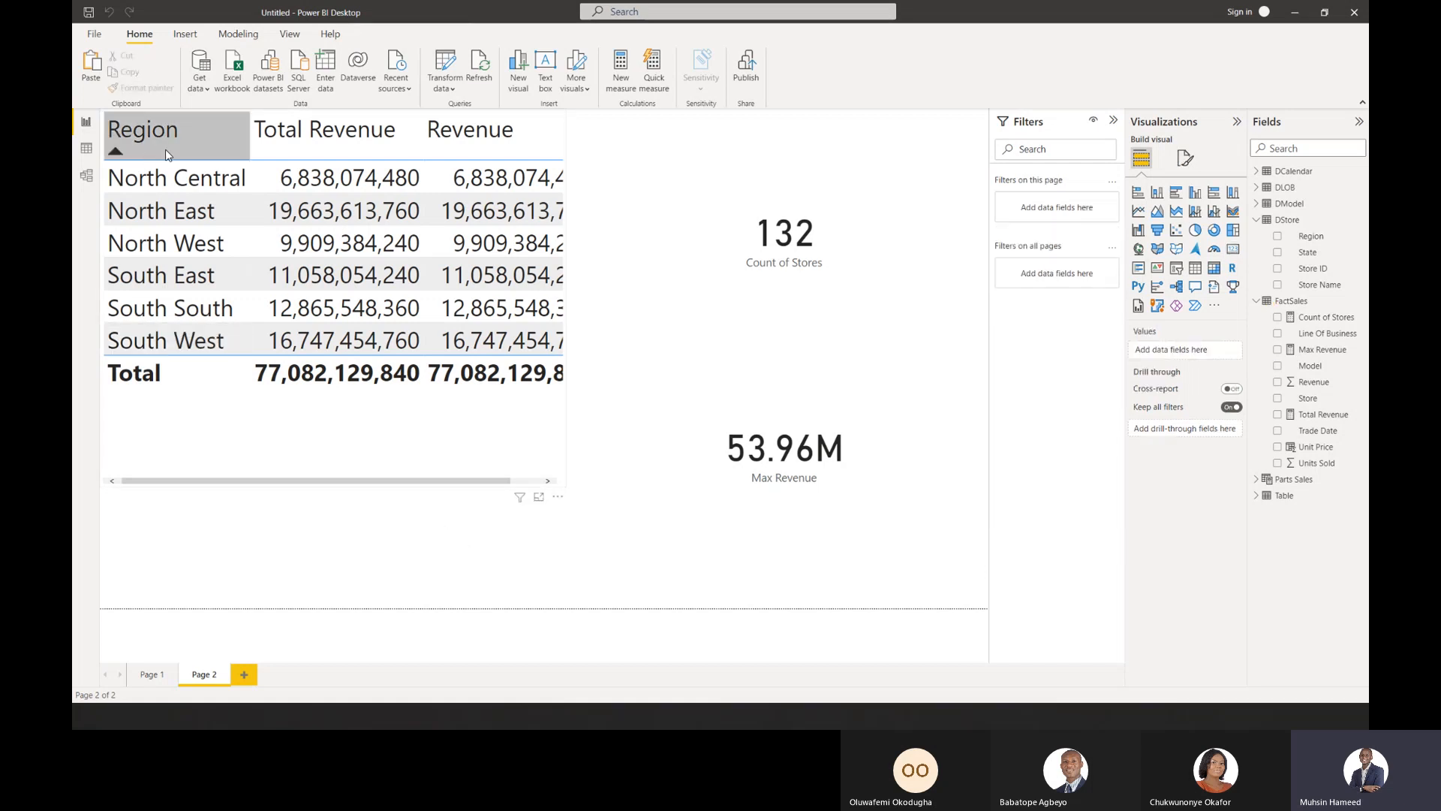
pyautogui.click(88, 153)
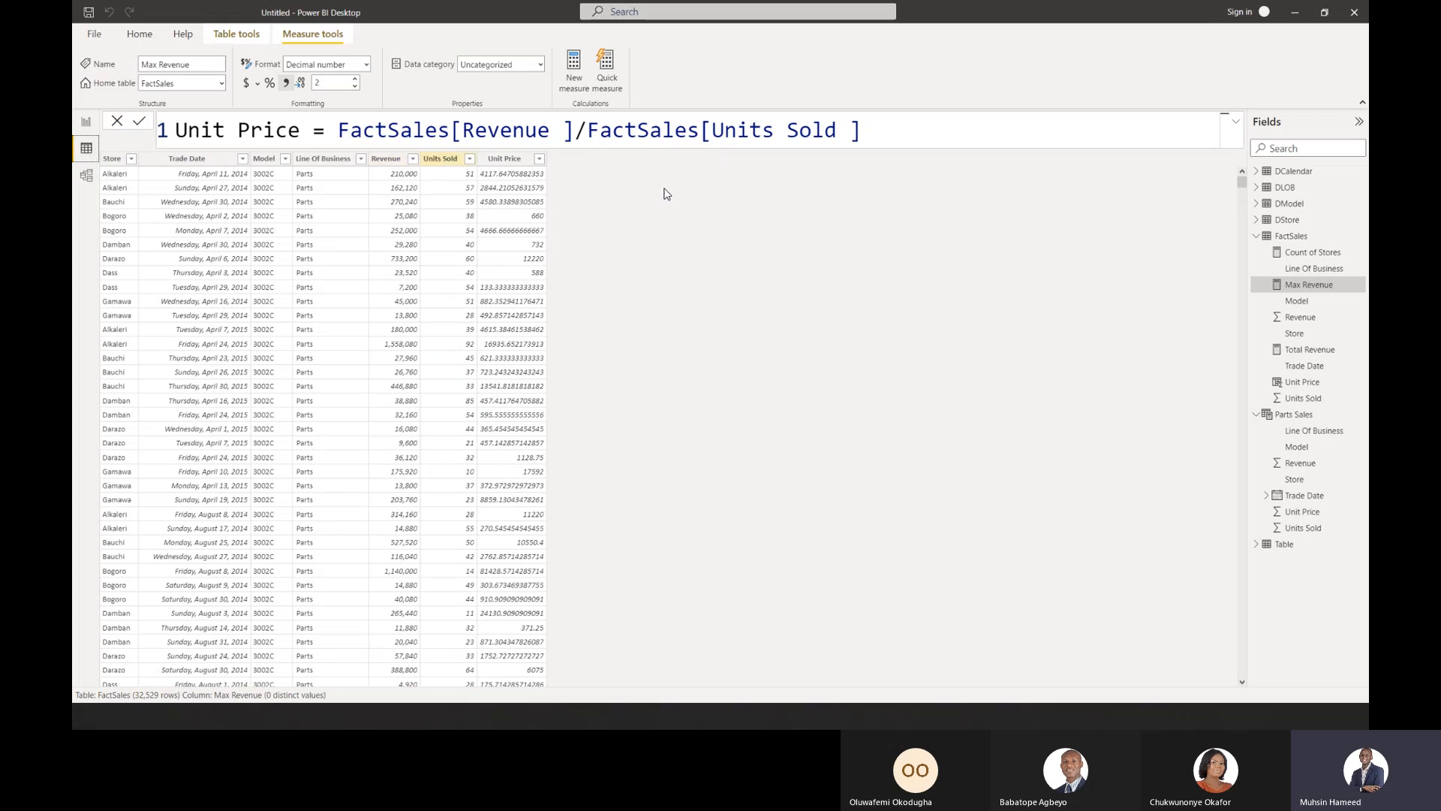
pyautogui.click(1293, 236)
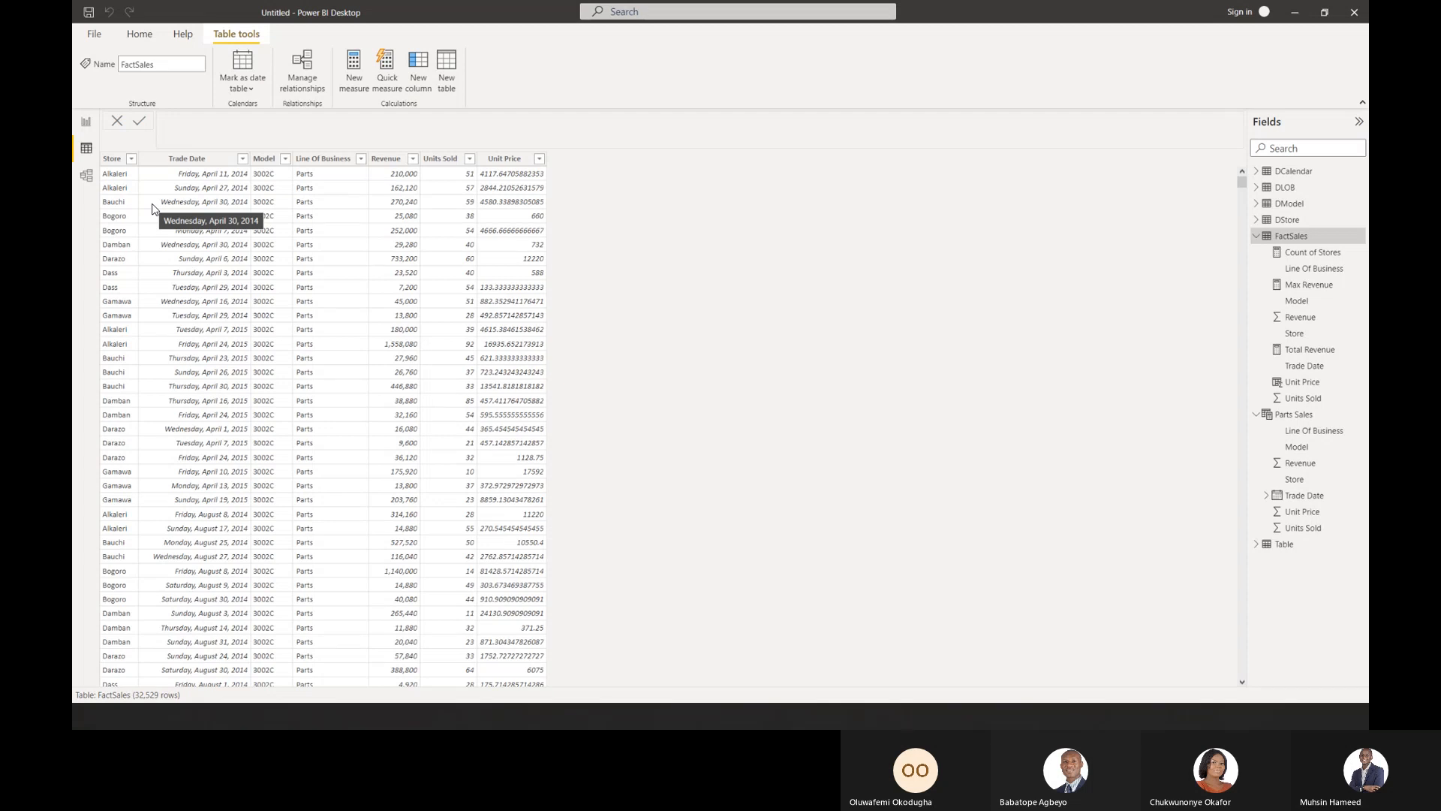
pyautogui.click(115, 174)
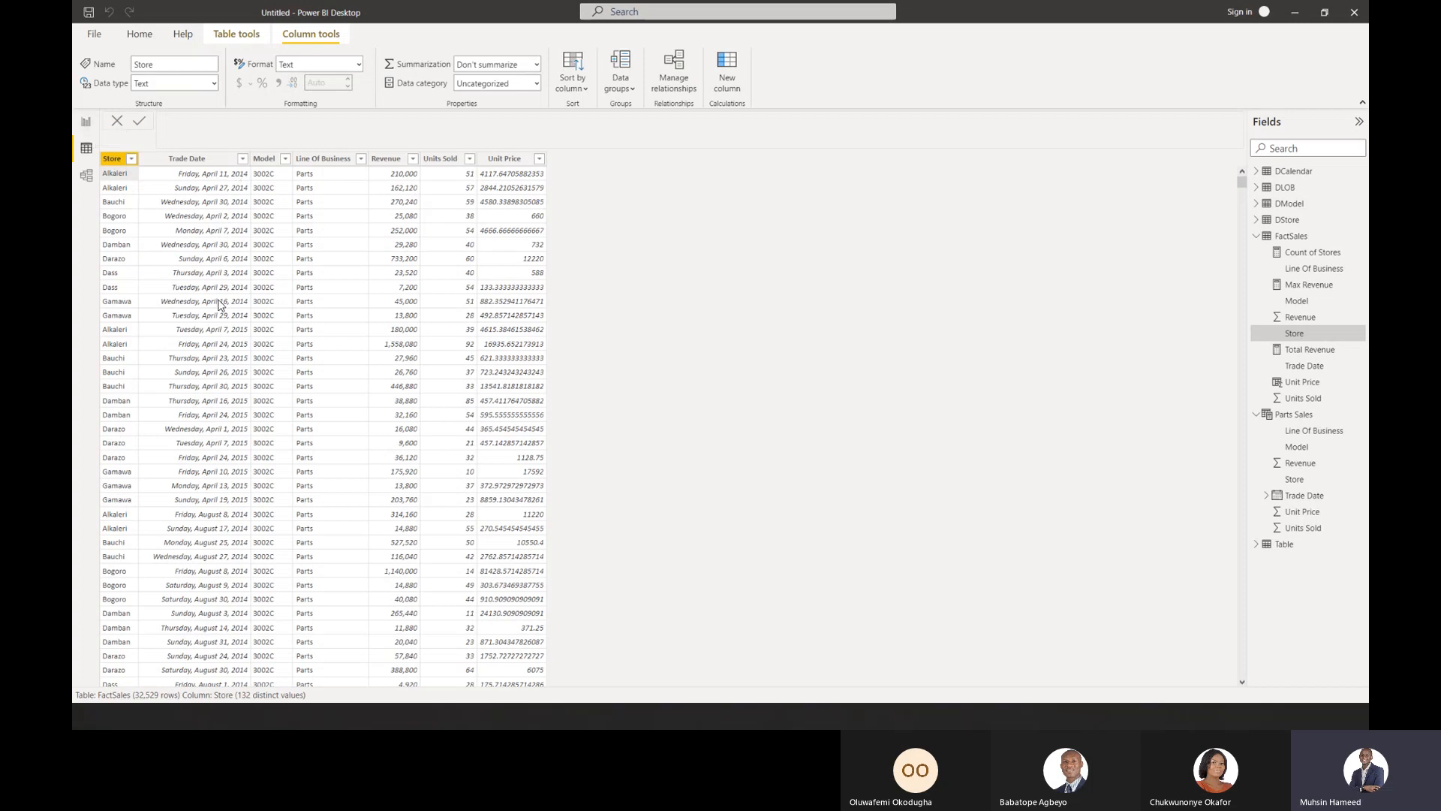
pyautogui.click(87, 123)
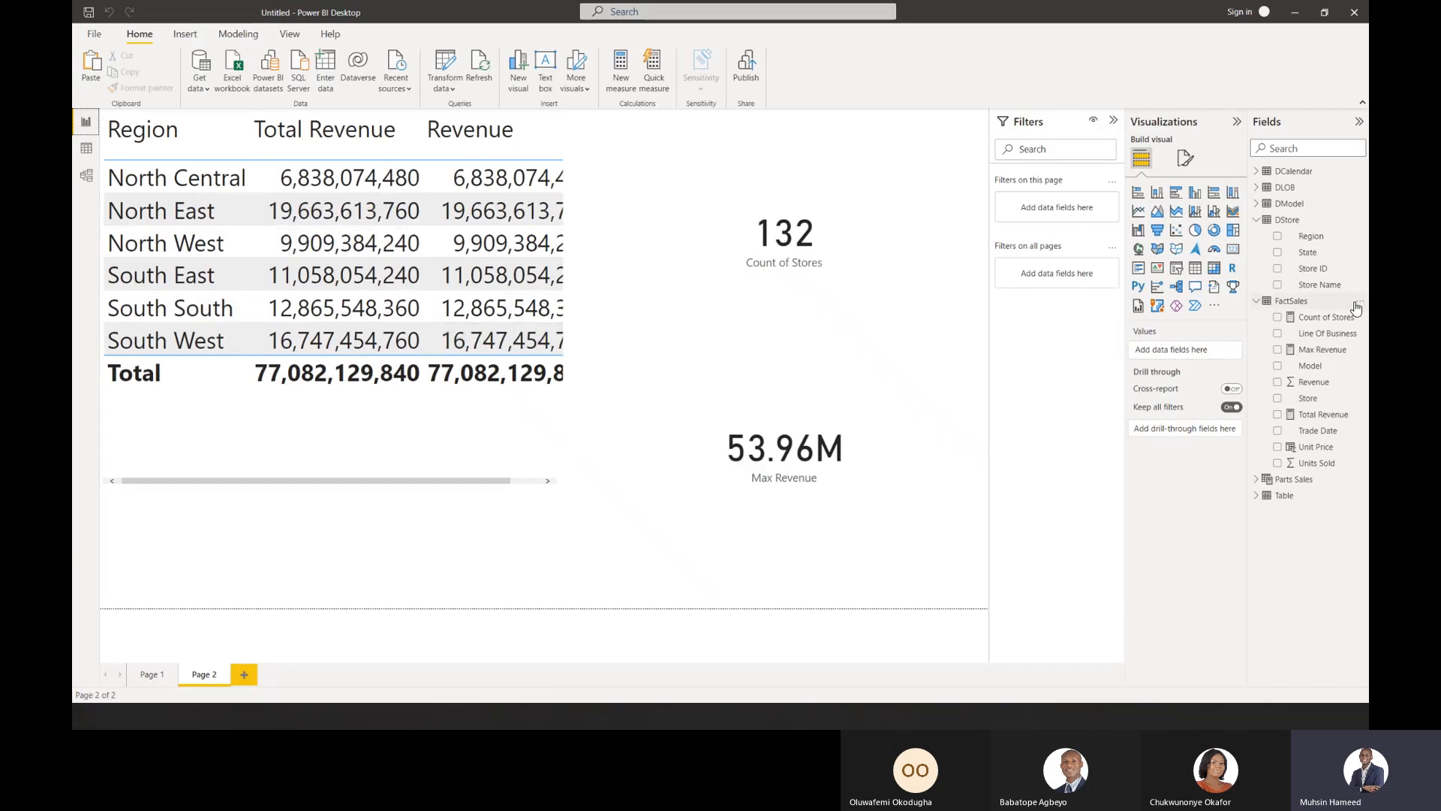
pyautogui.click(87, 150)
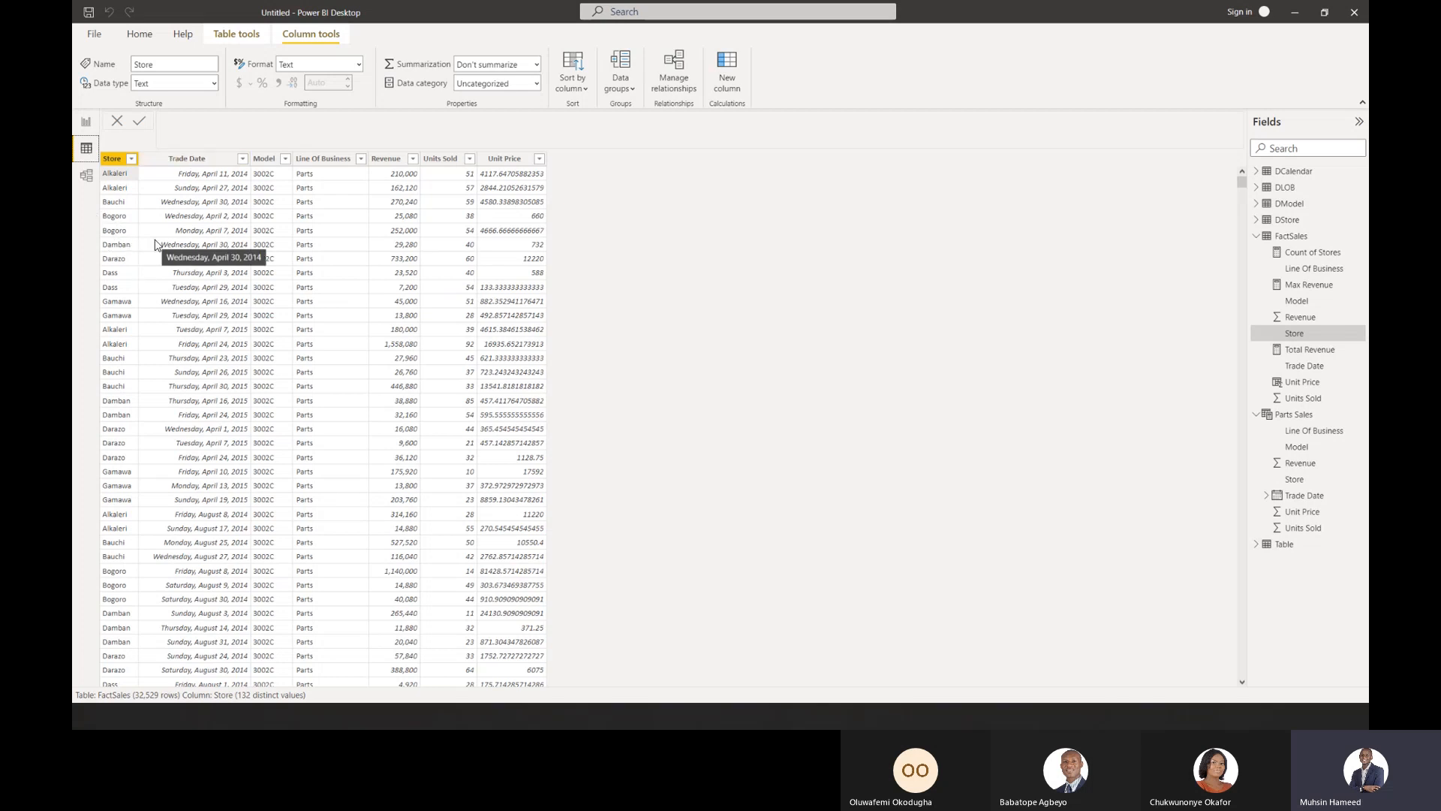
pyautogui.click(86, 121)
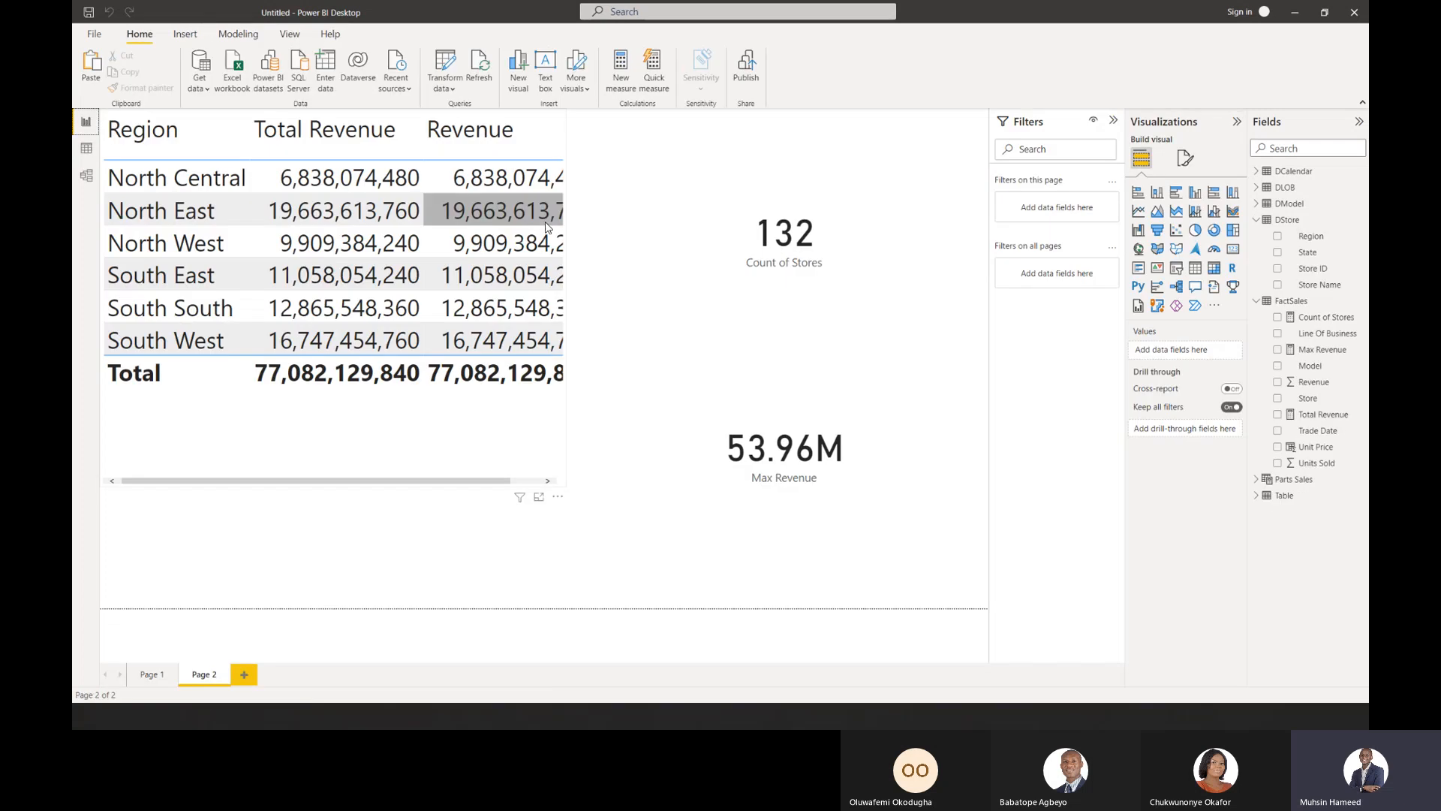
# Create a new measure in the FactSales table named Txn Count.
pyautogui.rightClick(1317, 302)
pyautogui.click(1224, 311)
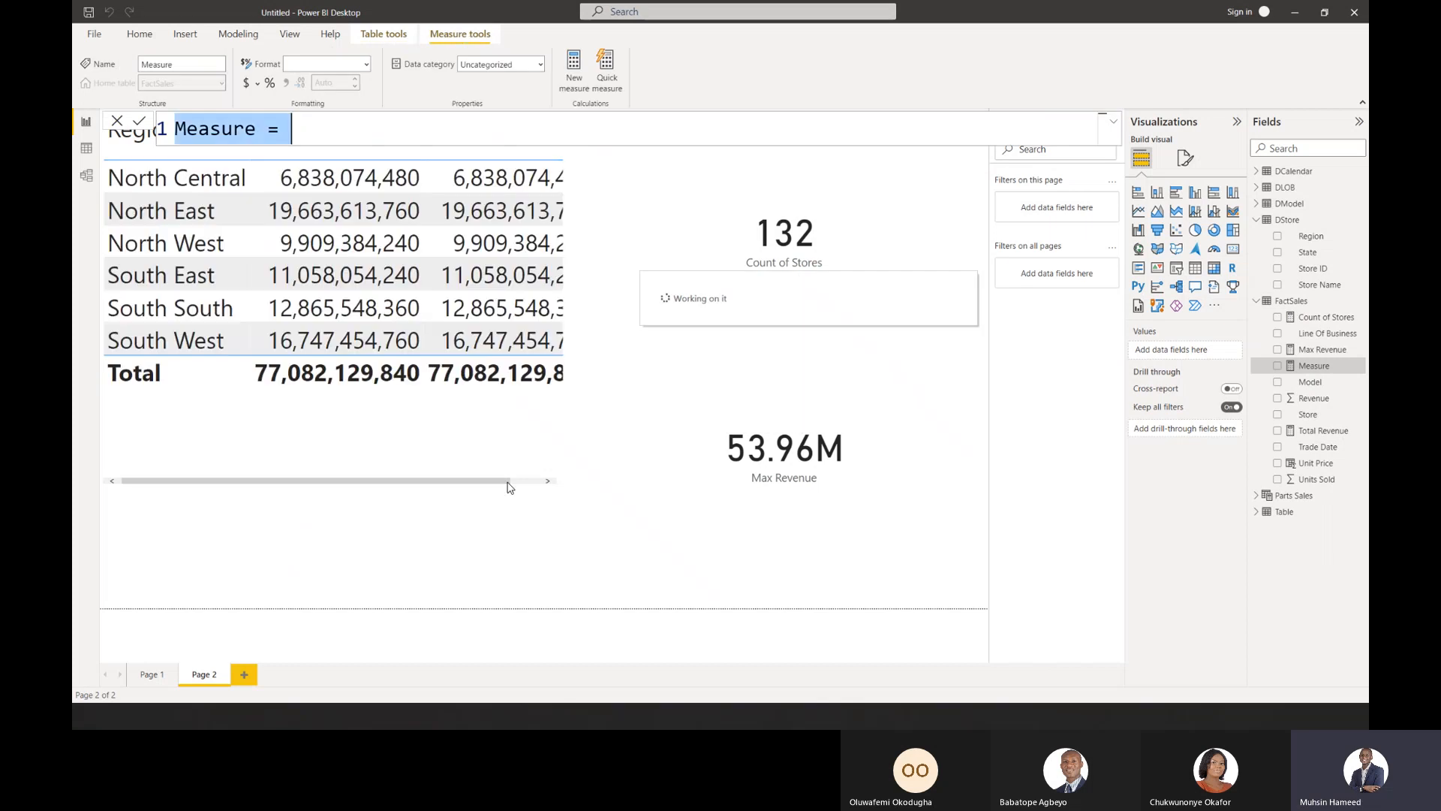
pyautogui.write('T')
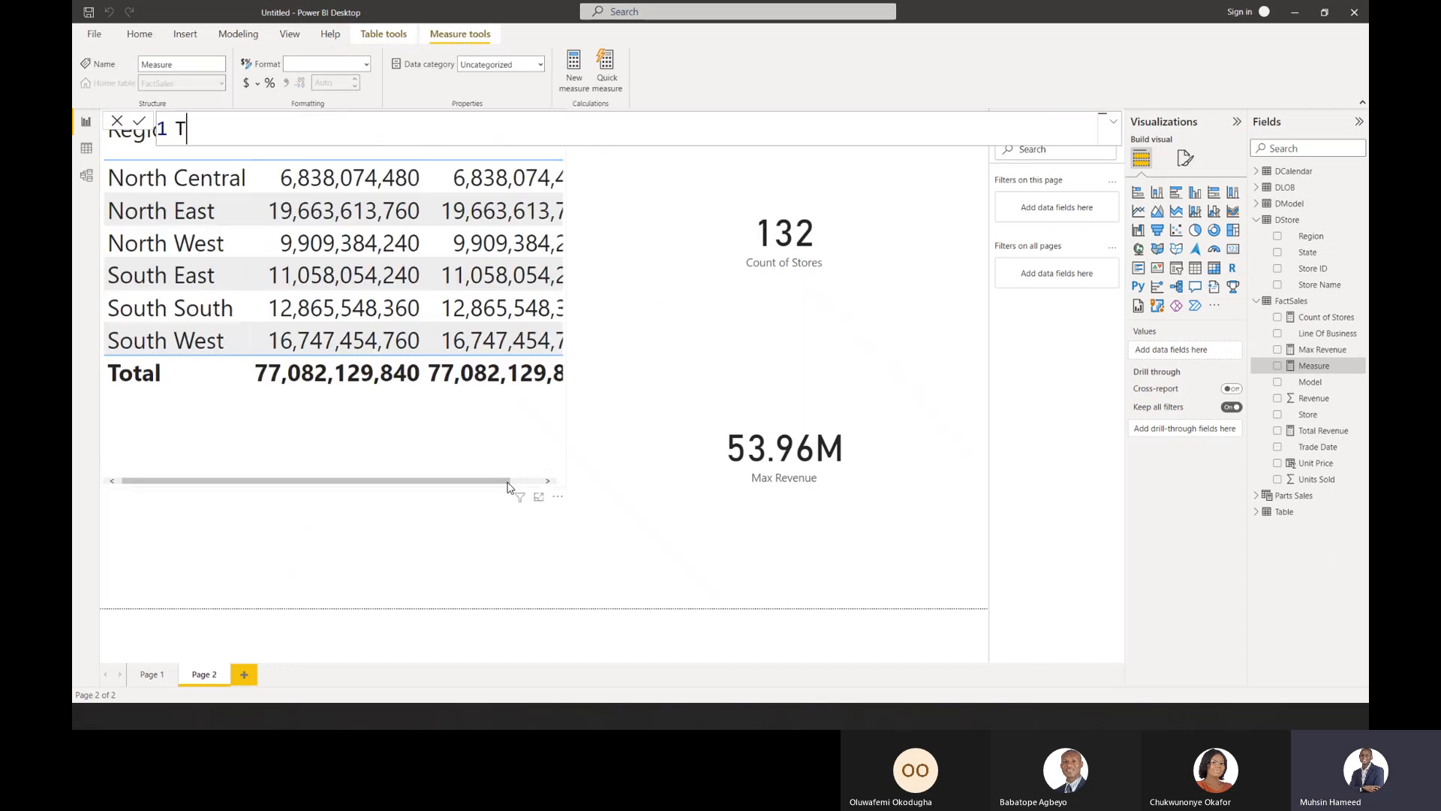
pyautogui.write('xn Count =')
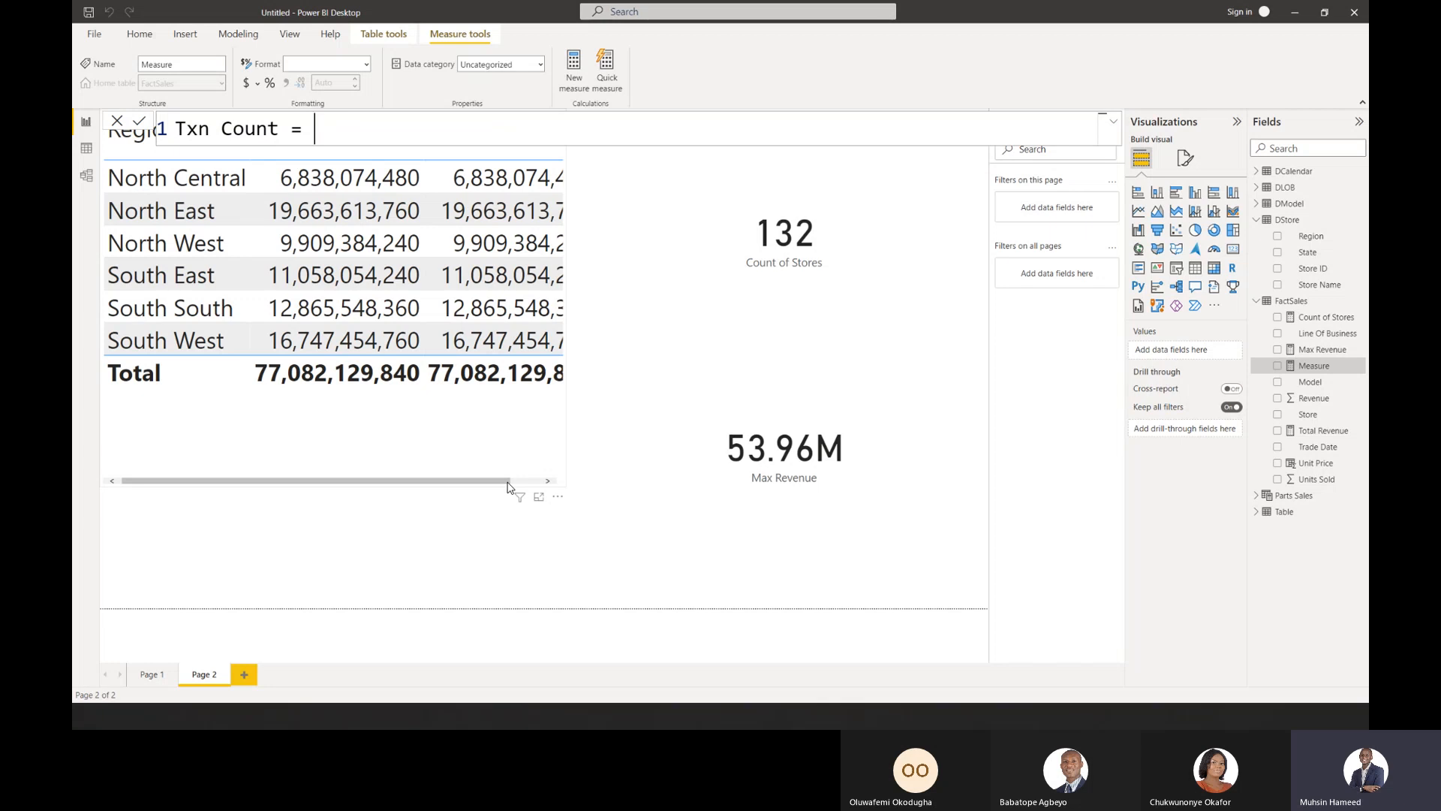
# Define the Txn Count formula as COUNTROWS(FactSales) and commit it.
pyautogui.write('count')
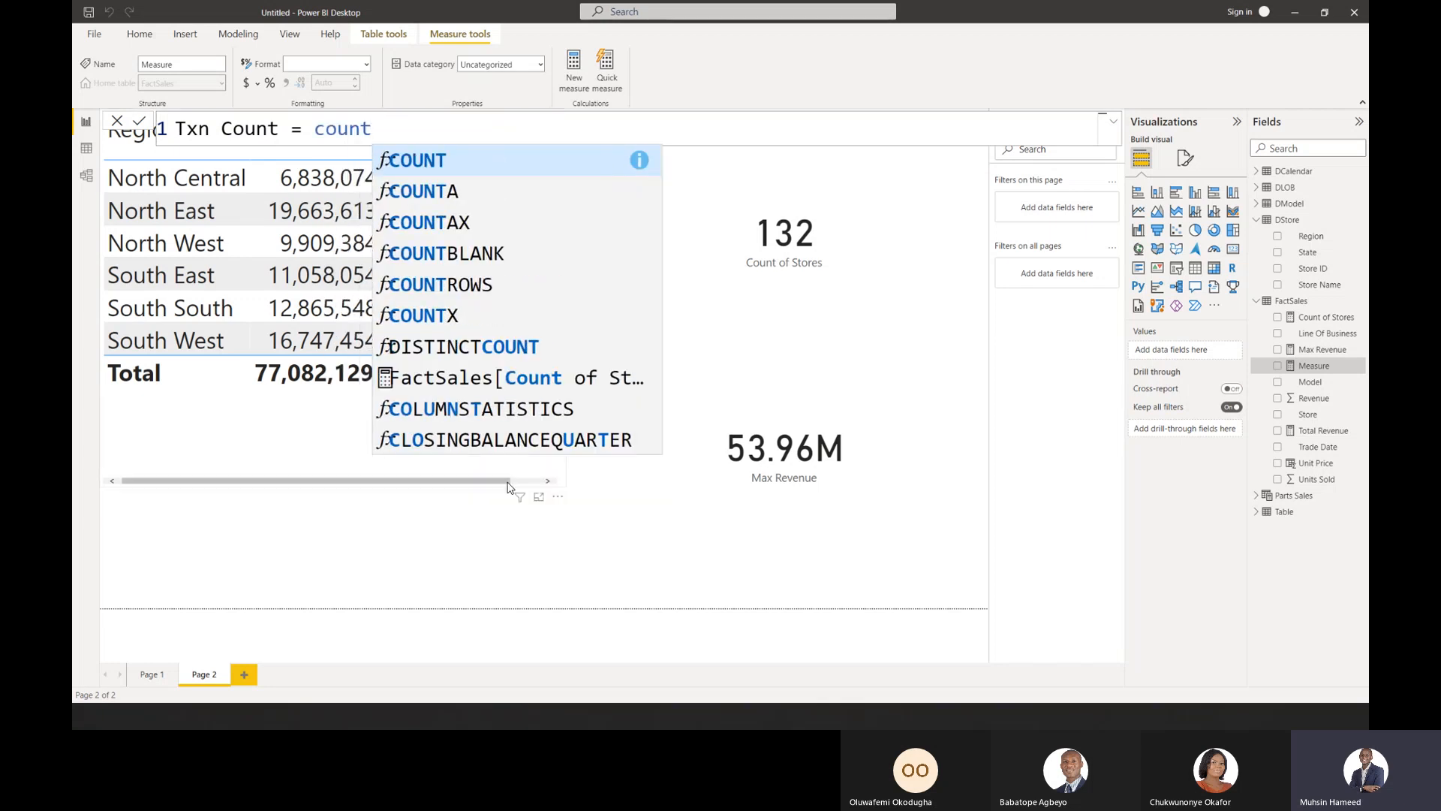
pyautogui.write('ro')
pyautogui.press('Tab')
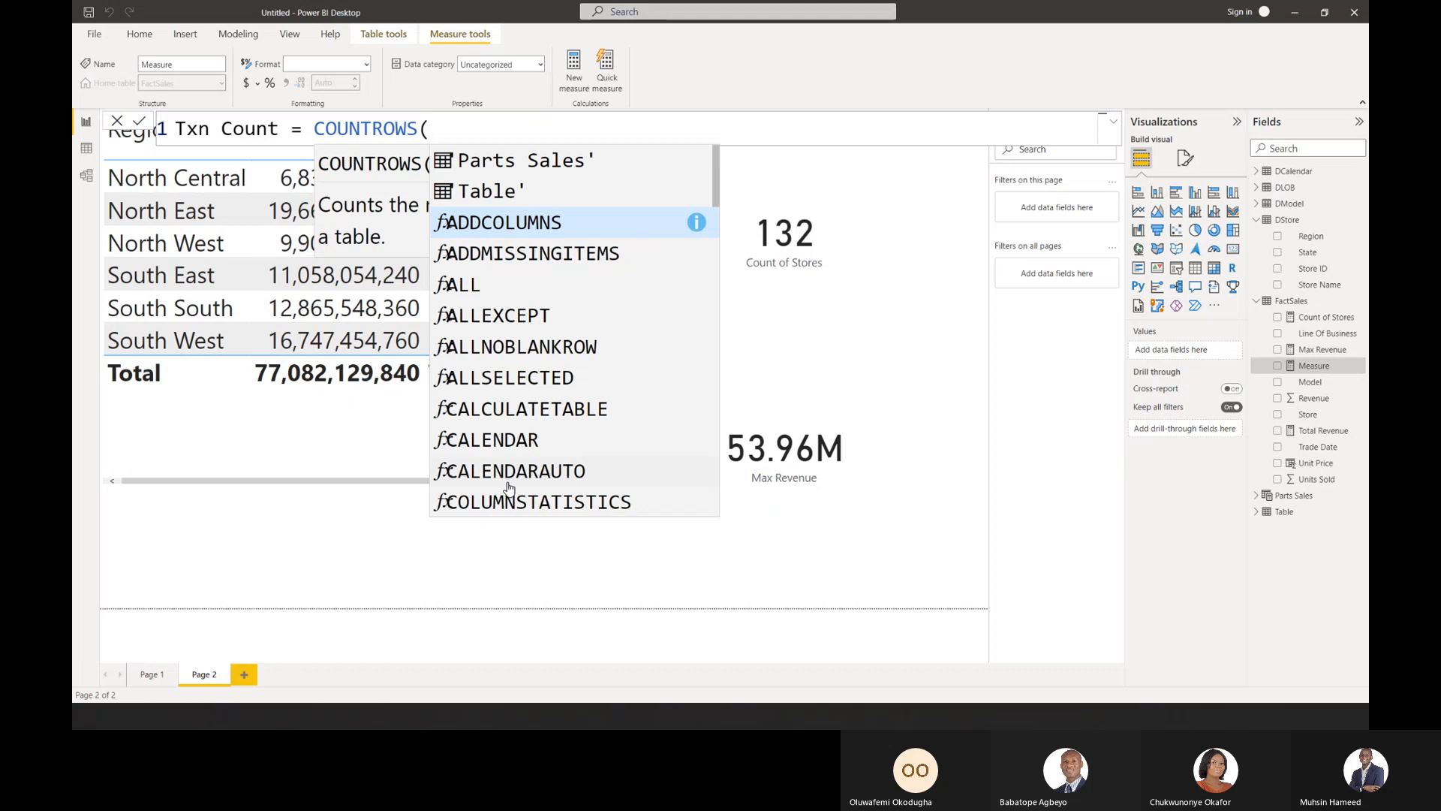
pyautogui.press('Escape')
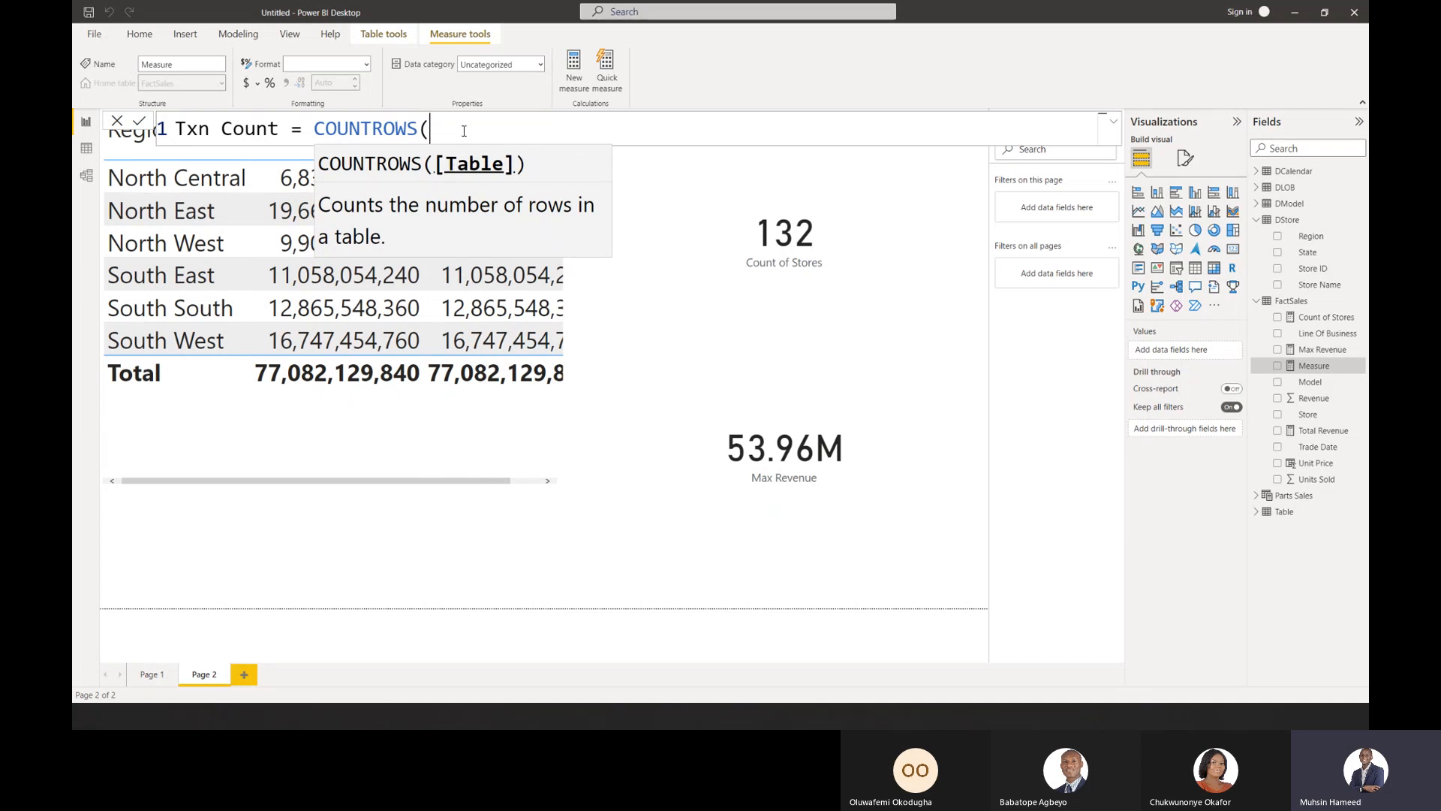
pyautogui.write('FactSales')
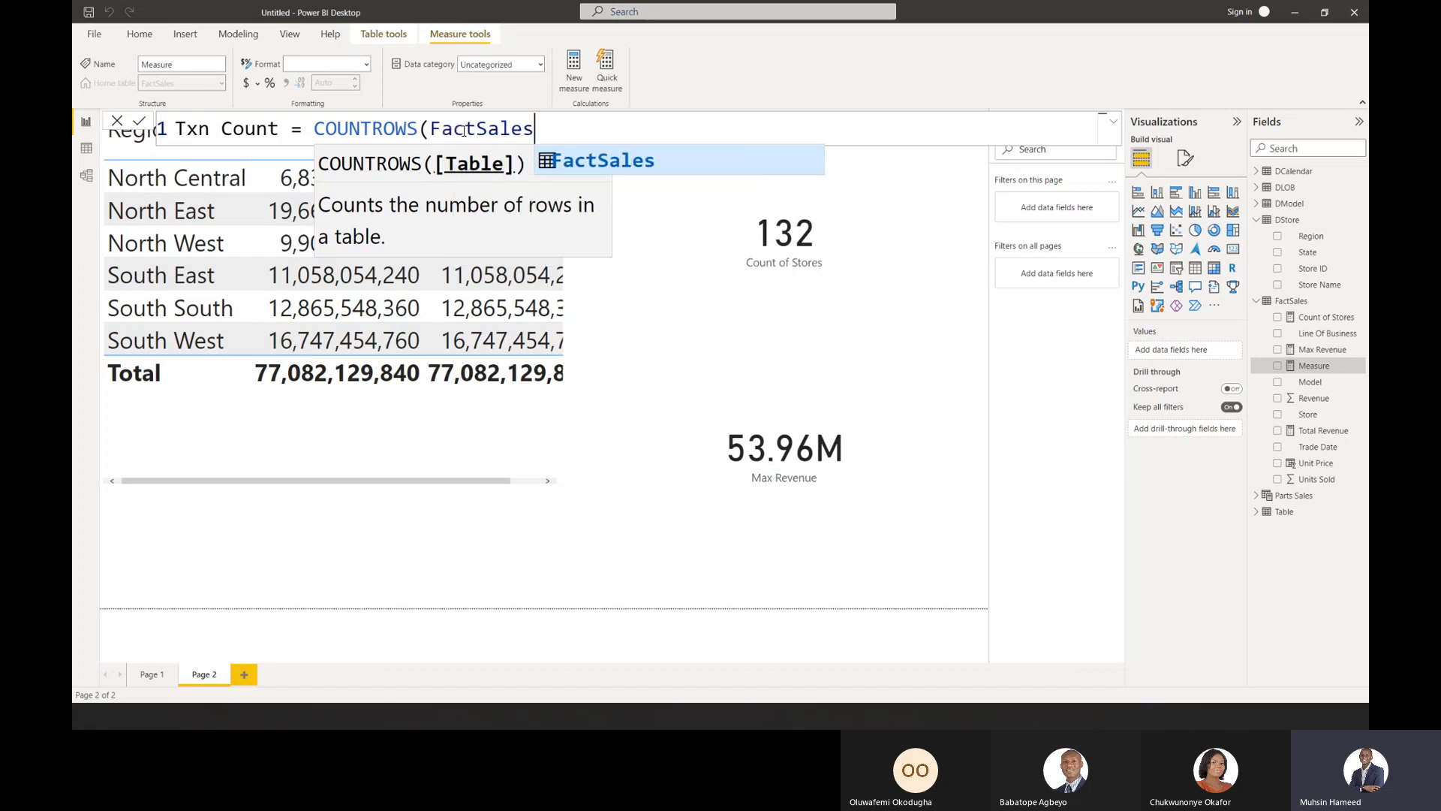
pyautogui.write(')')
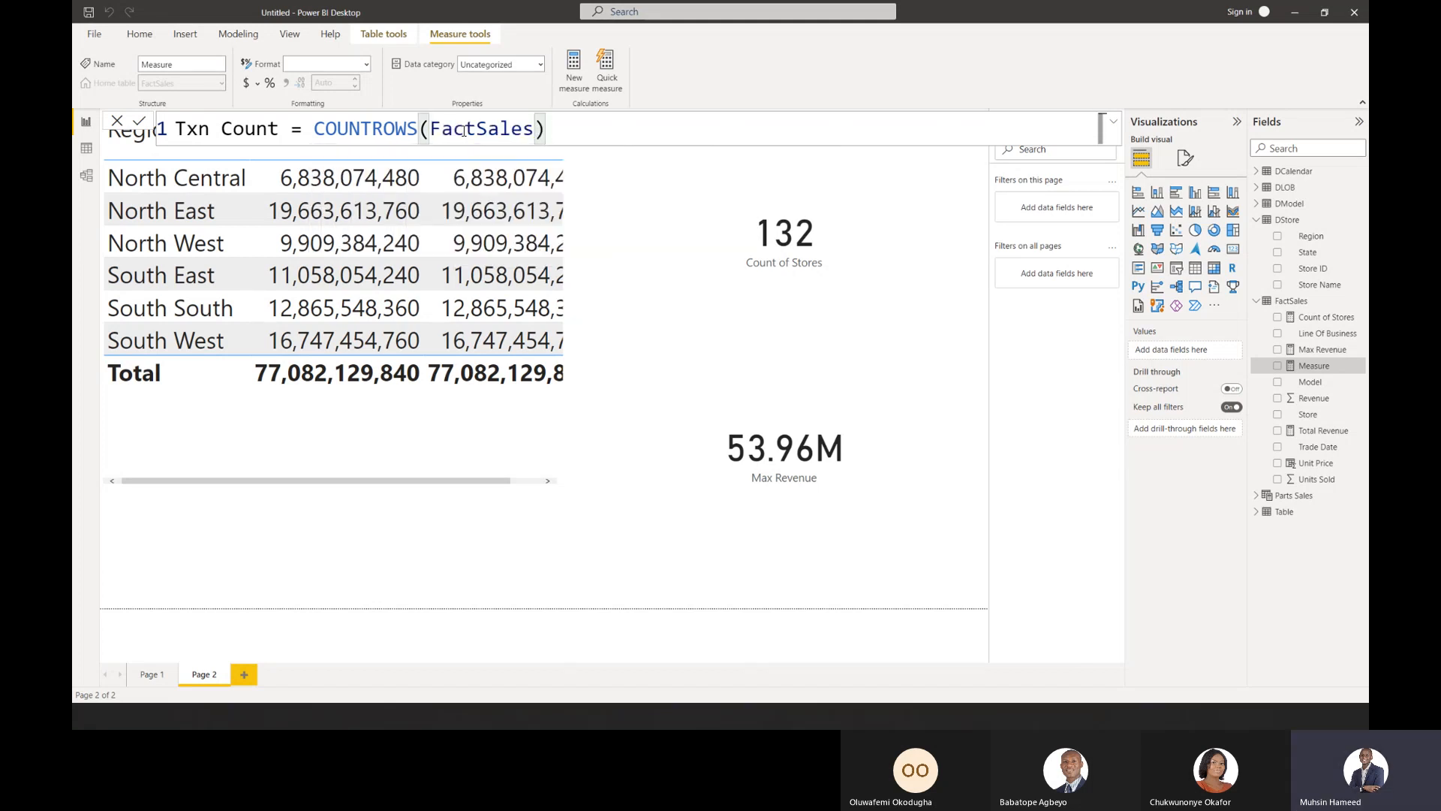
pyautogui.press('Return')
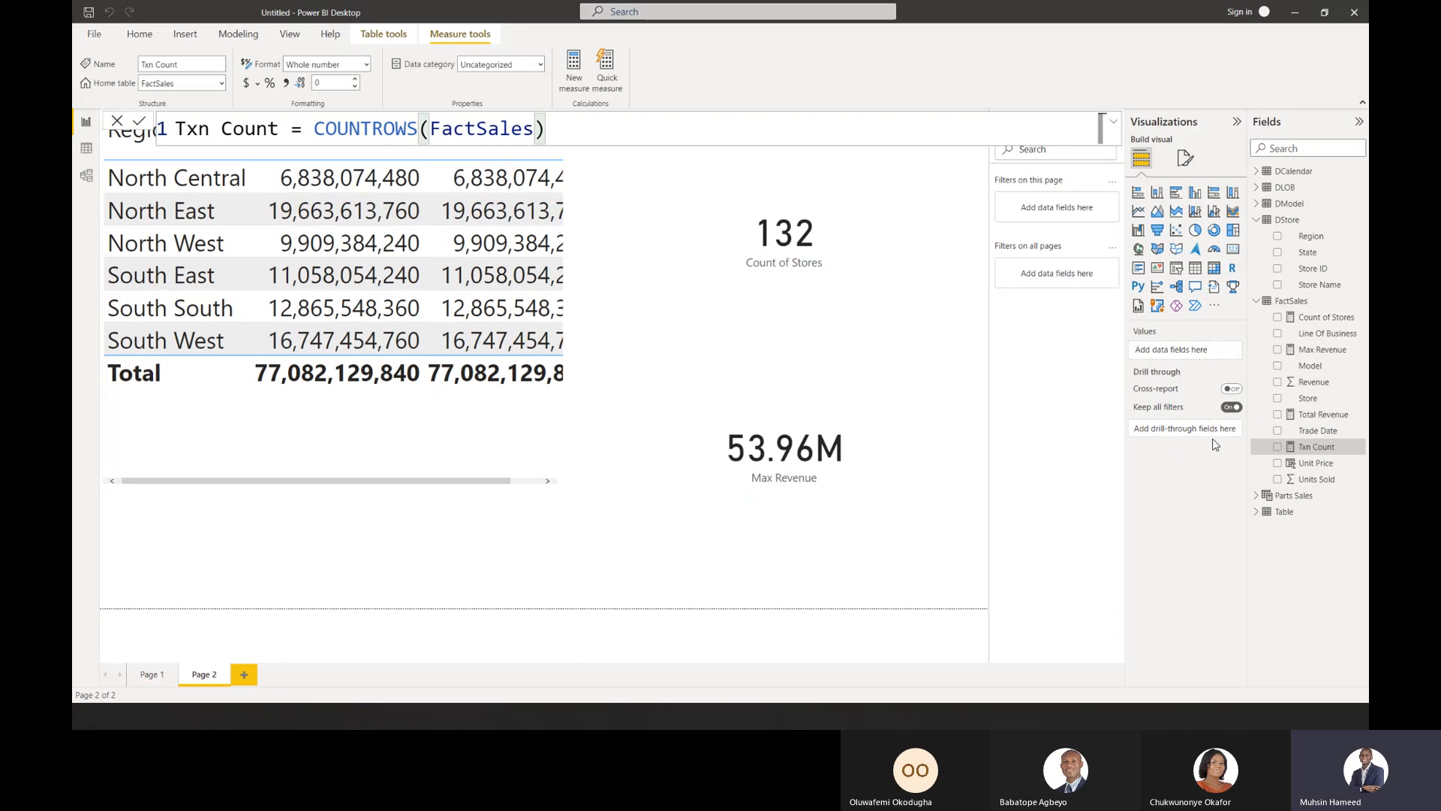
# Shorten the region revenue table and place a copy of the Max Revenue card beneath it.
pyautogui.click(441, 460)
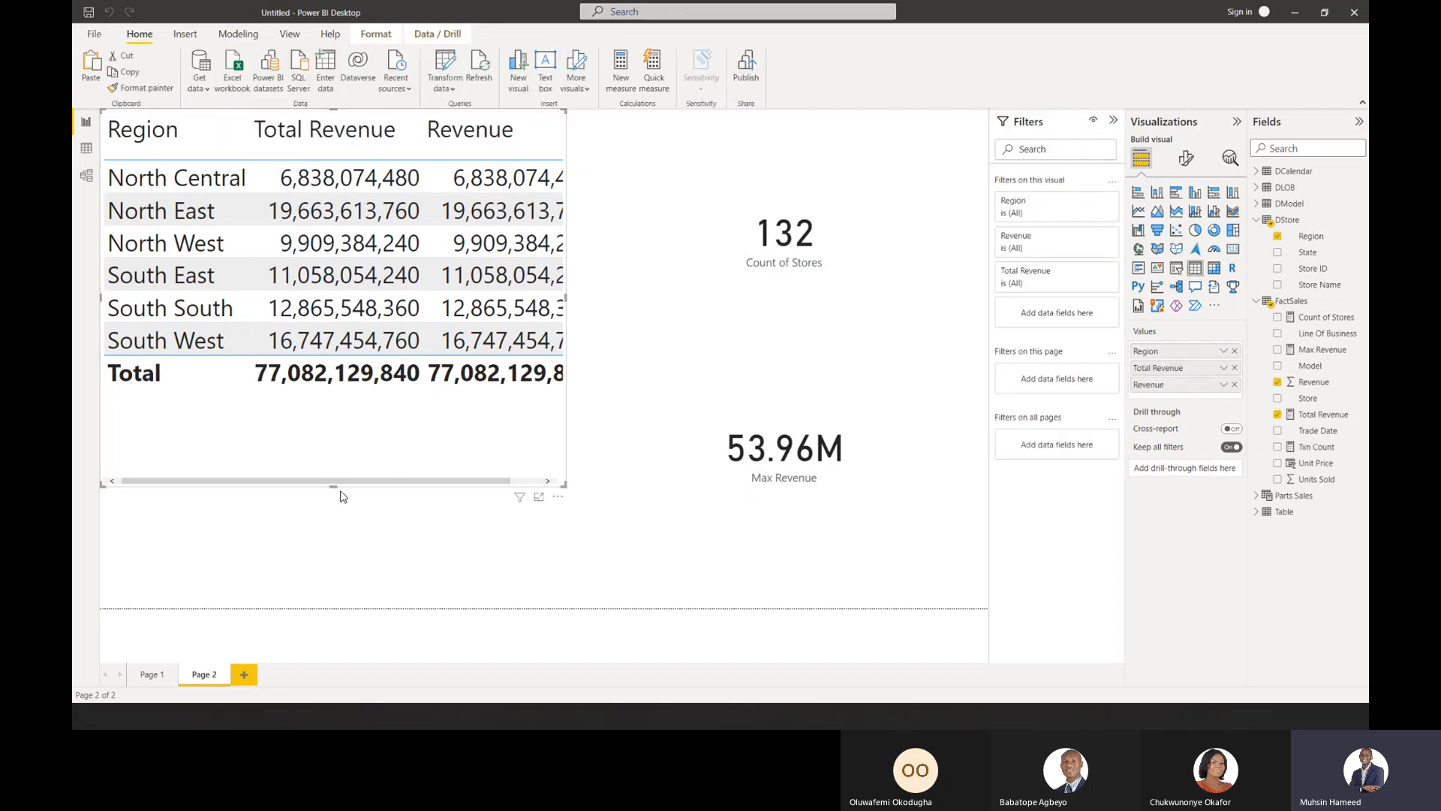
pyautogui.moveTo(334, 487); pyautogui.dragTo(360, 314)
pyautogui.click(651, 433)
pyautogui.hotkey('ctrl', 'c')
pyautogui.hotkey('ctrl', 'v')
pyautogui.moveTo(651, 433); pyautogui.dragTo(133, 421)
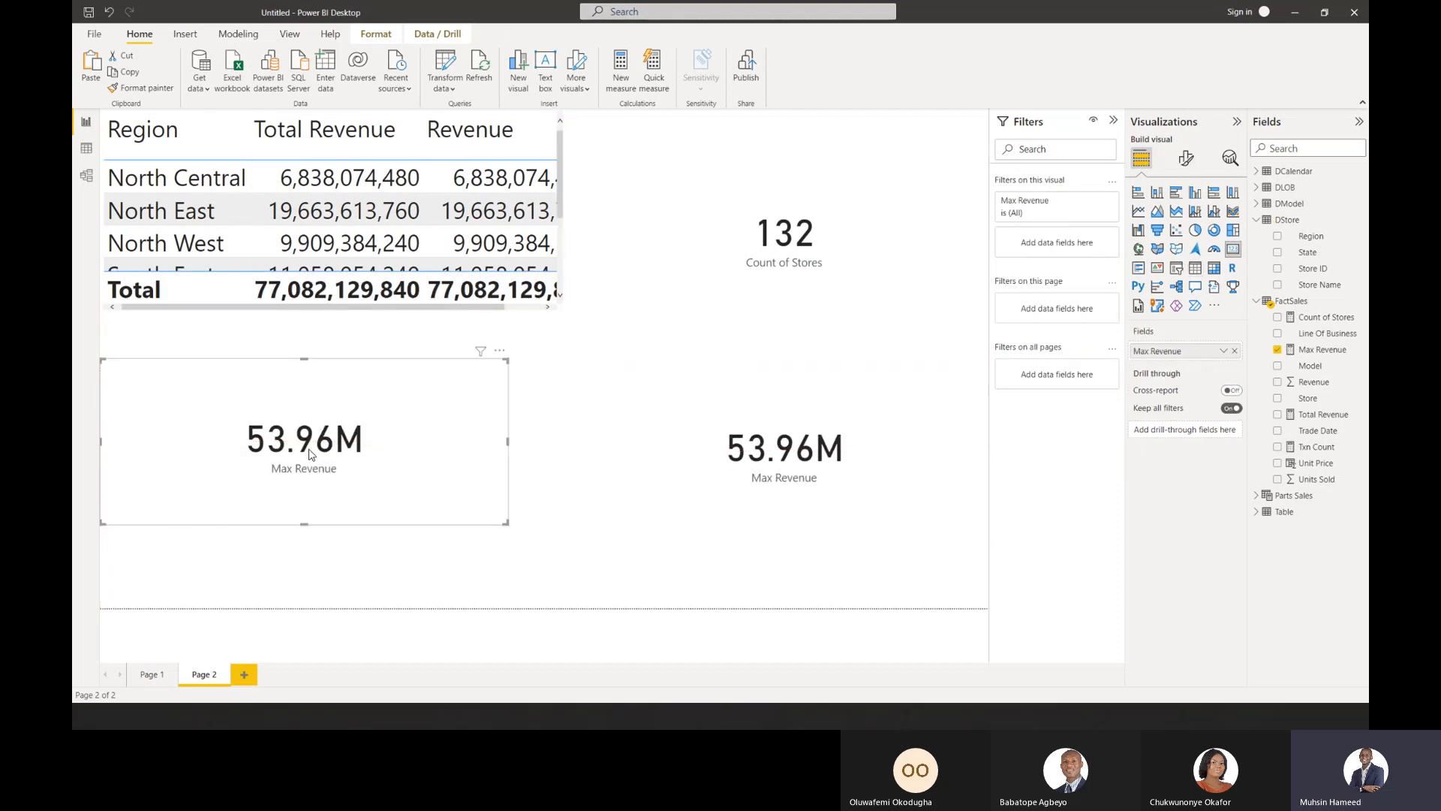
# Replace Max Revenue with the Txn Count measure in the copied card below the table.
pyautogui.click(679, 470)
pyautogui.click(396, 453)
pyautogui.click(1233, 352)
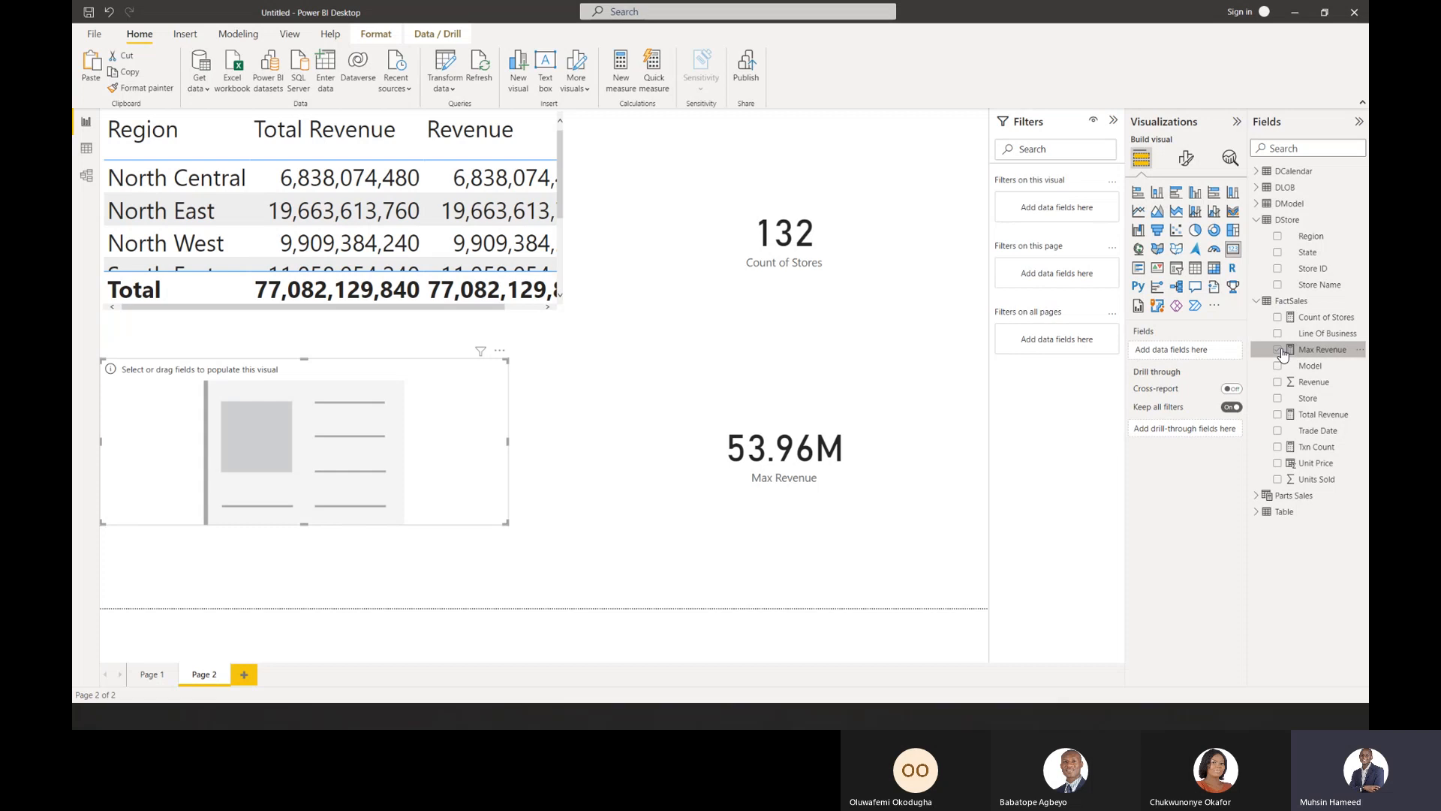
pyautogui.click(1279, 351)
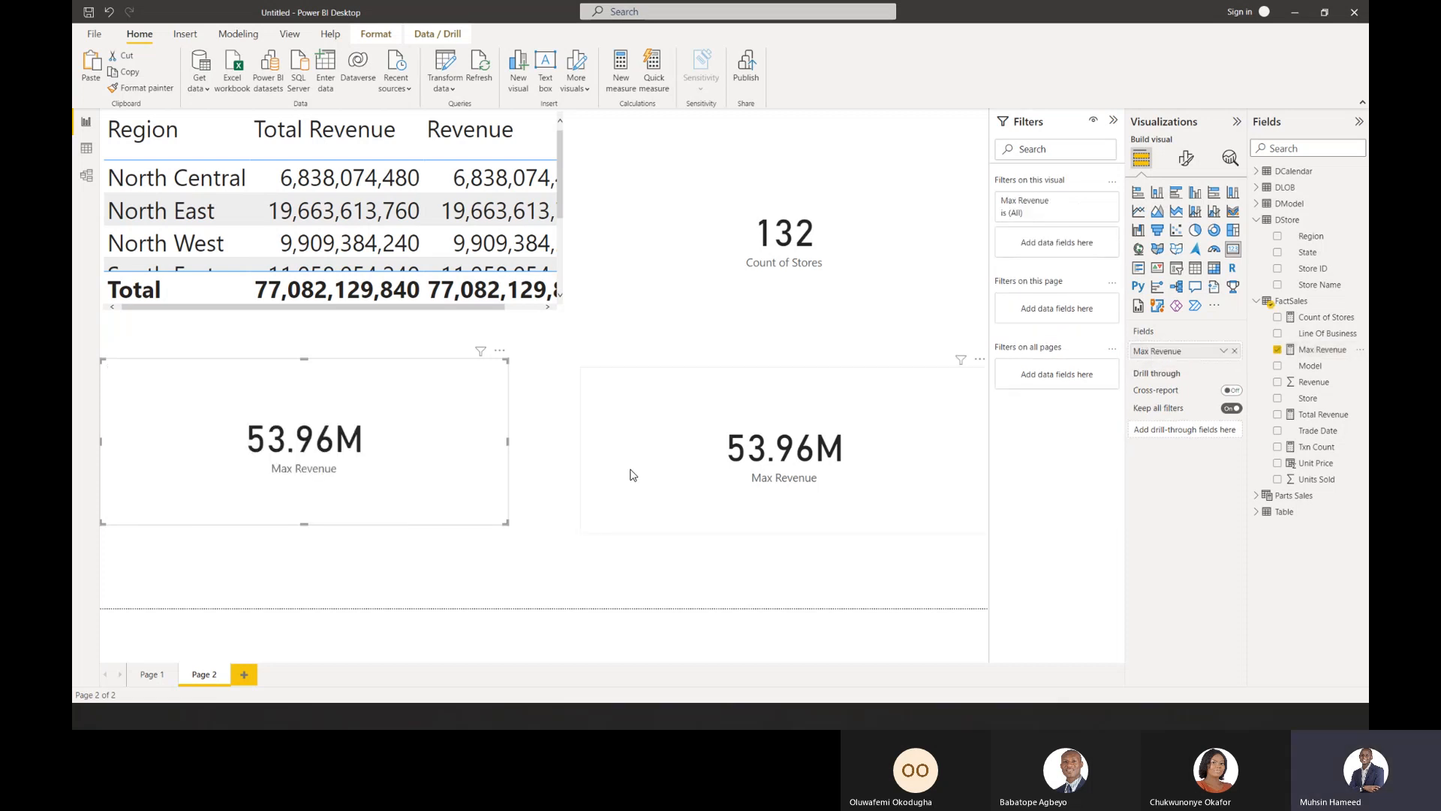
pyautogui.click(1279, 352)
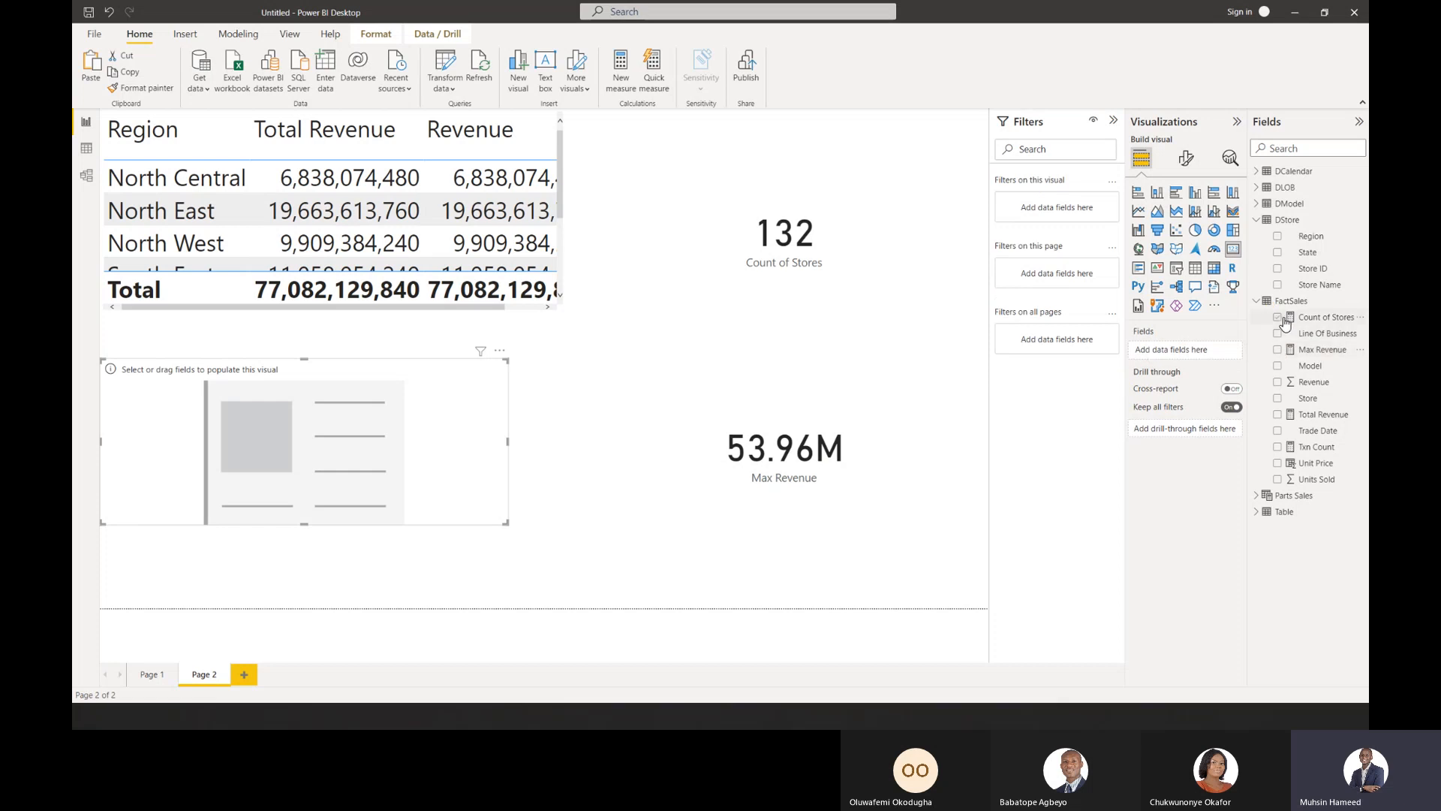
pyautogui.click(1279, 448)
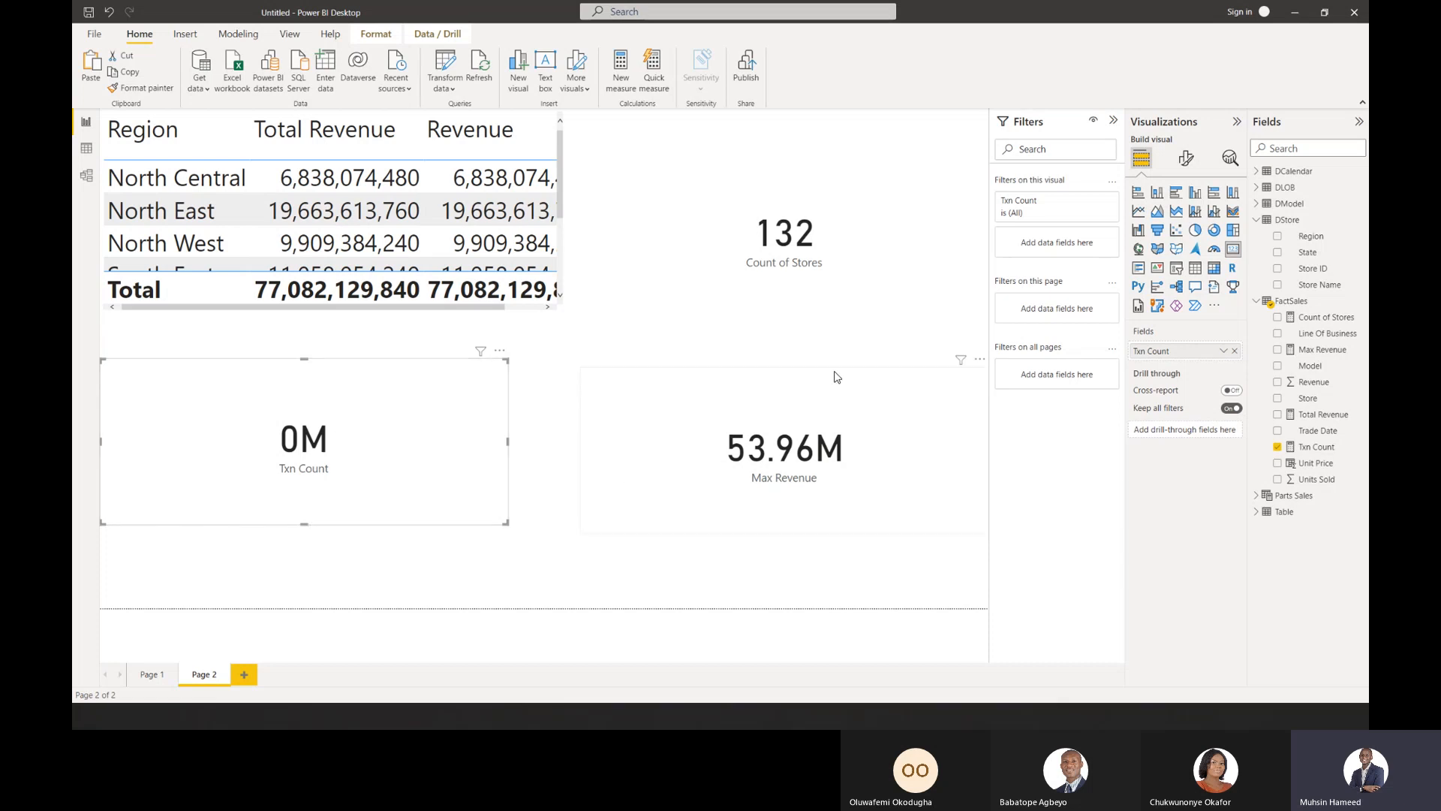
# Set the callout value's display units to None for the Txn Count card.
pyautogui.click(1186, 158)
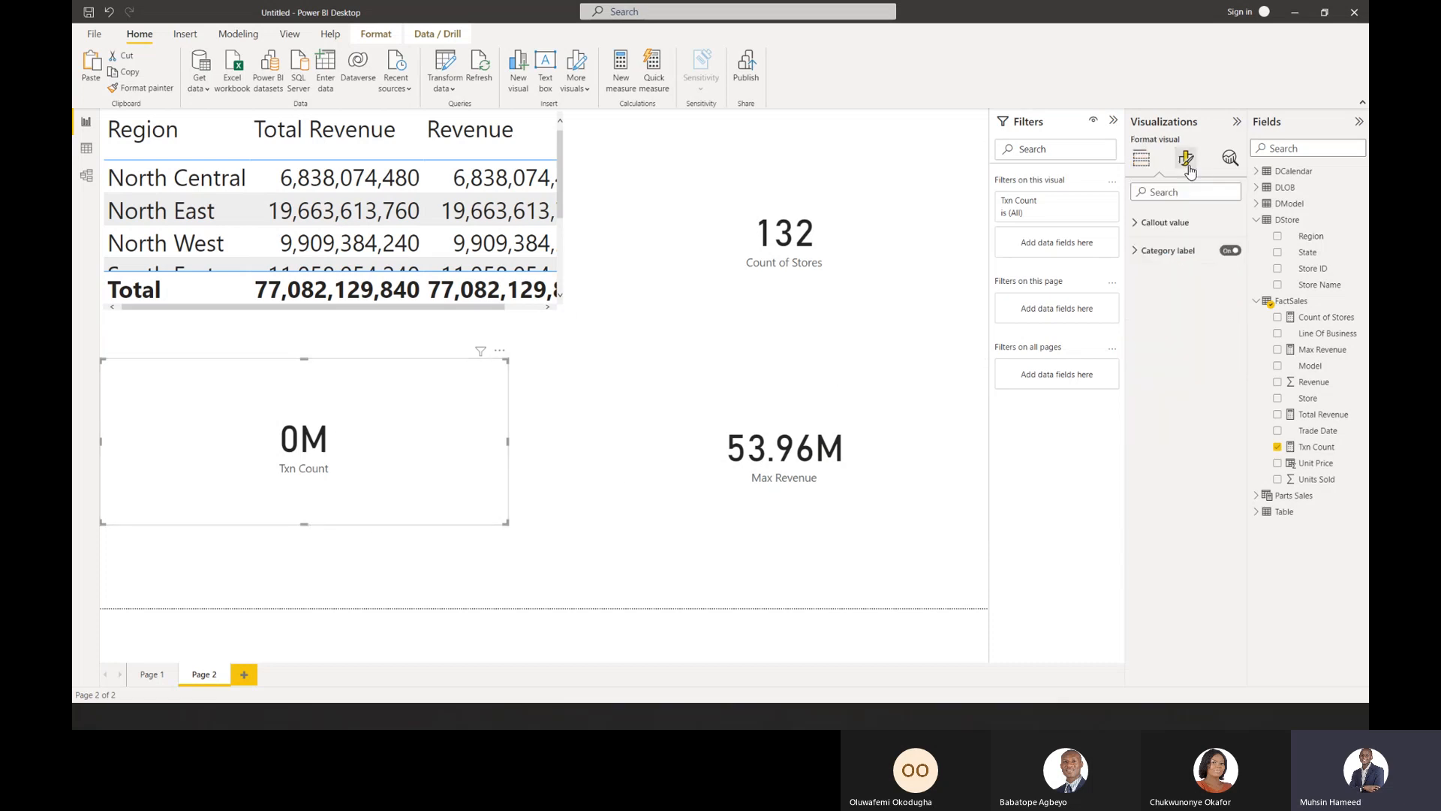
pyautogui.click(1137, 247)
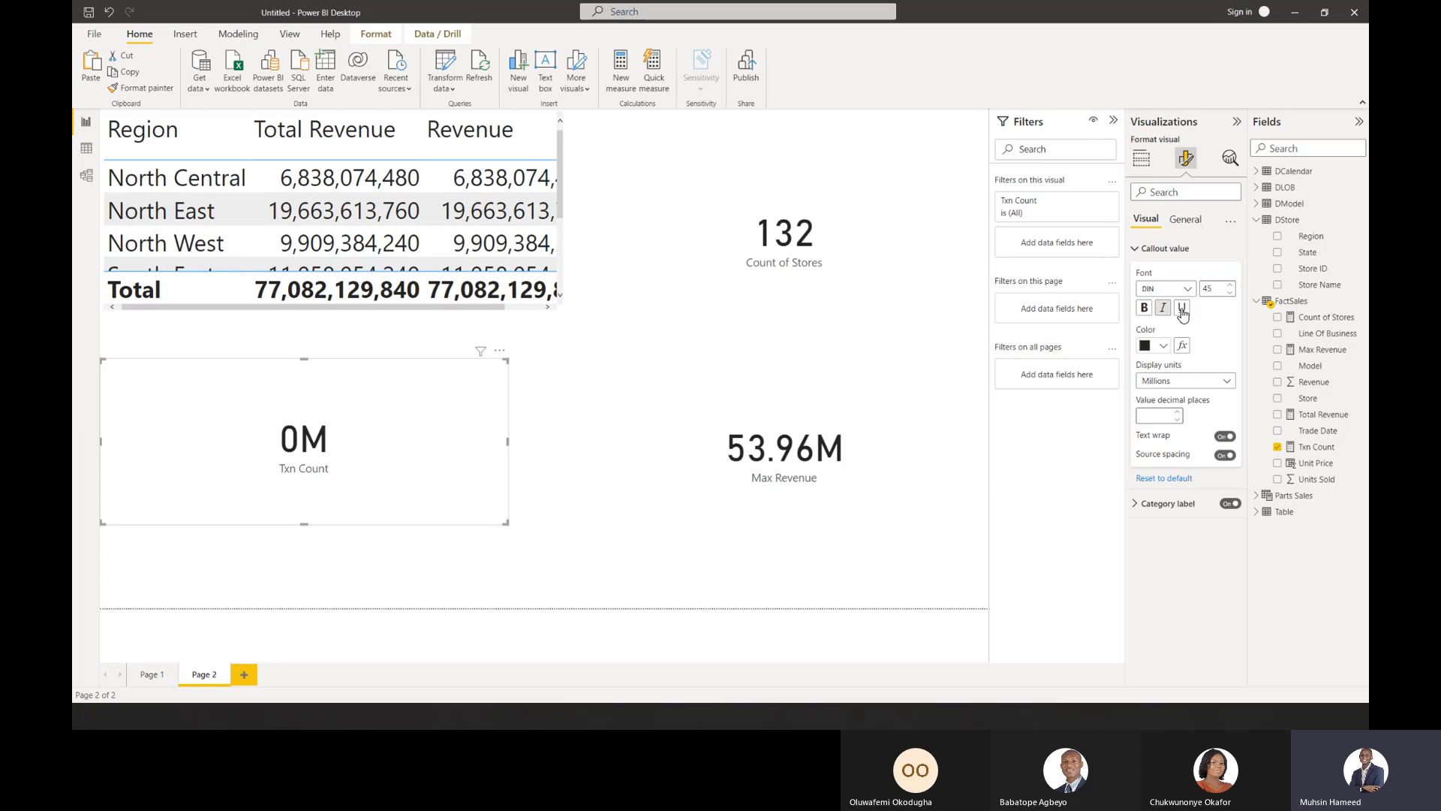
pyautogui.click(1210, 386)
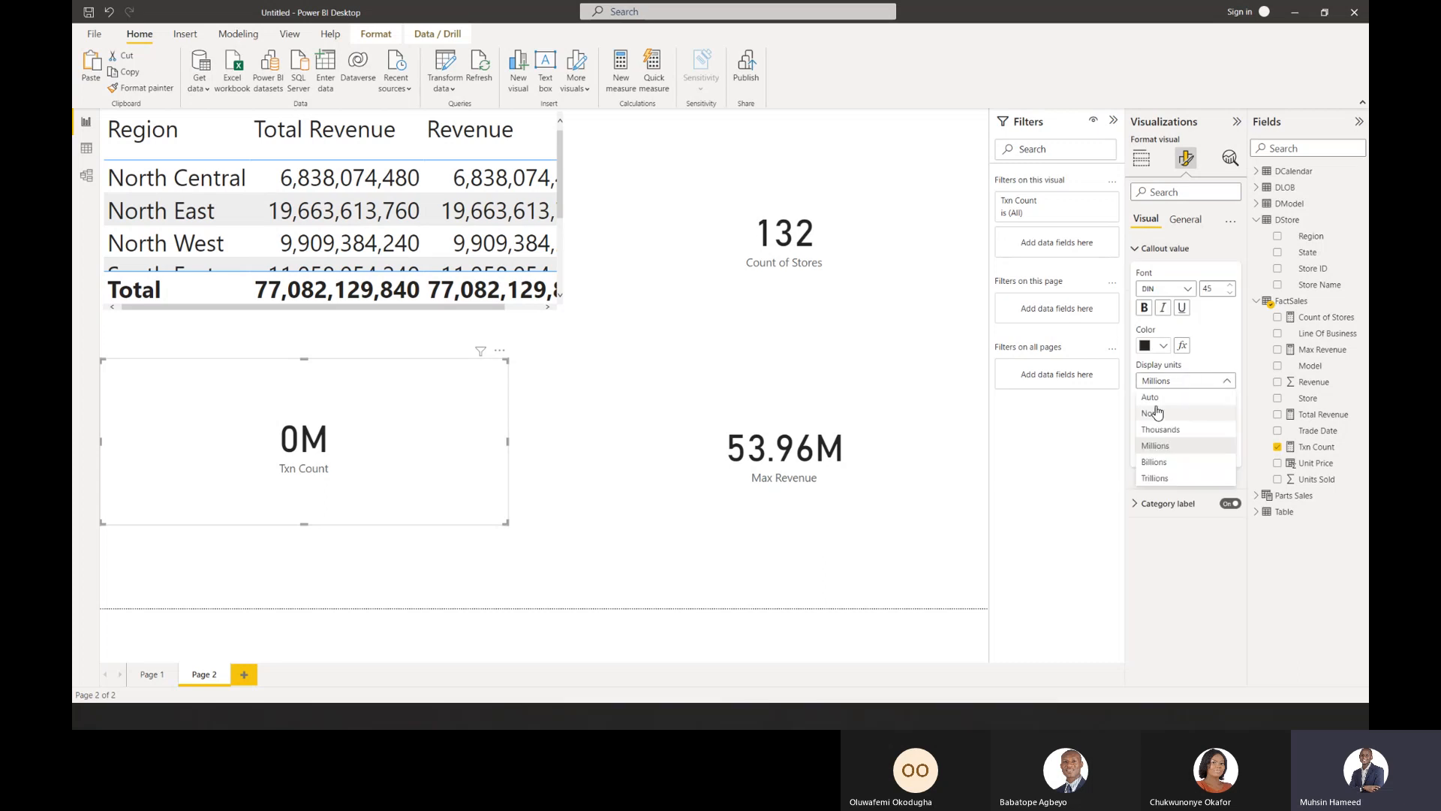
pyautogui.click(1185, 398)
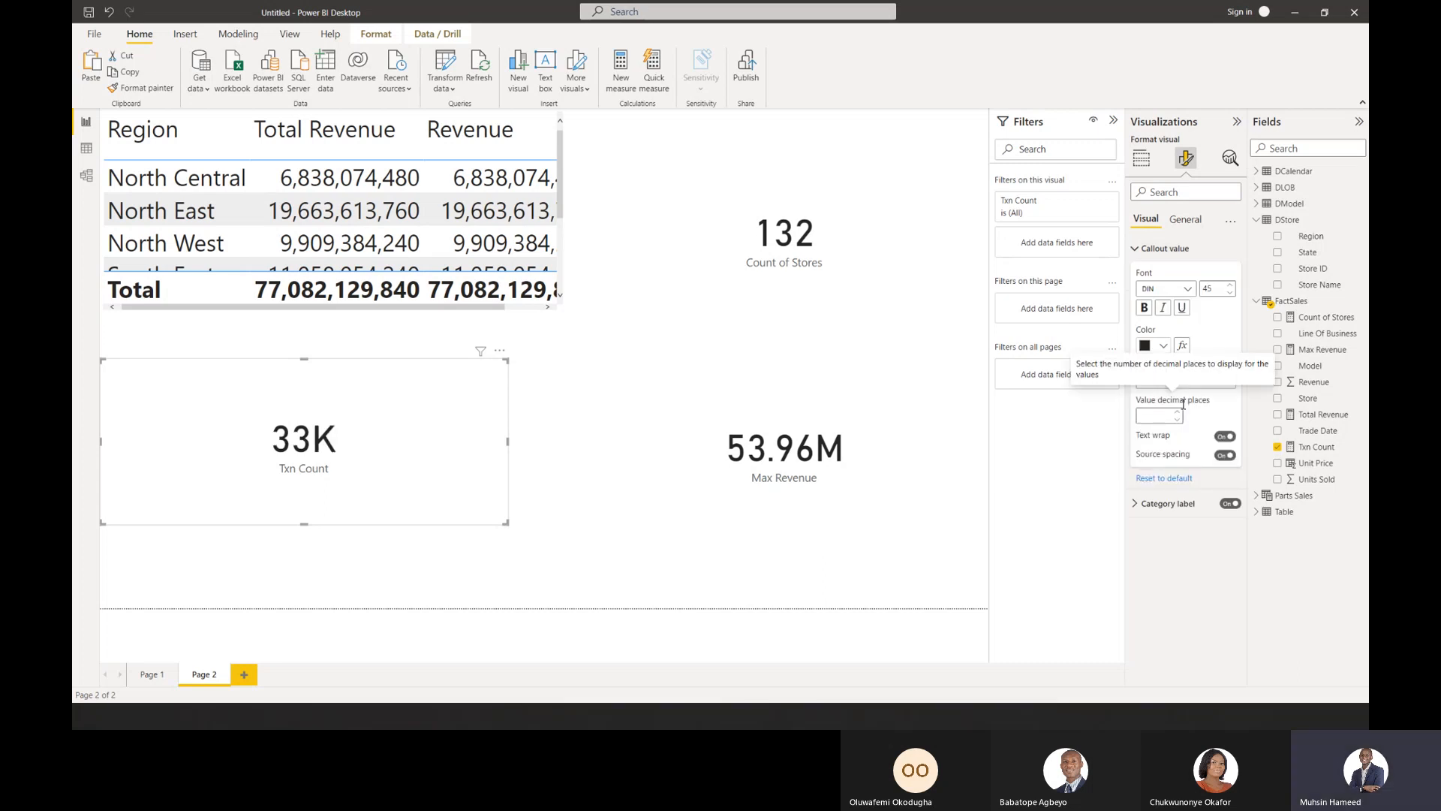
pyautogui.click(1186, 381)
pyautogui.click(1188, 411)
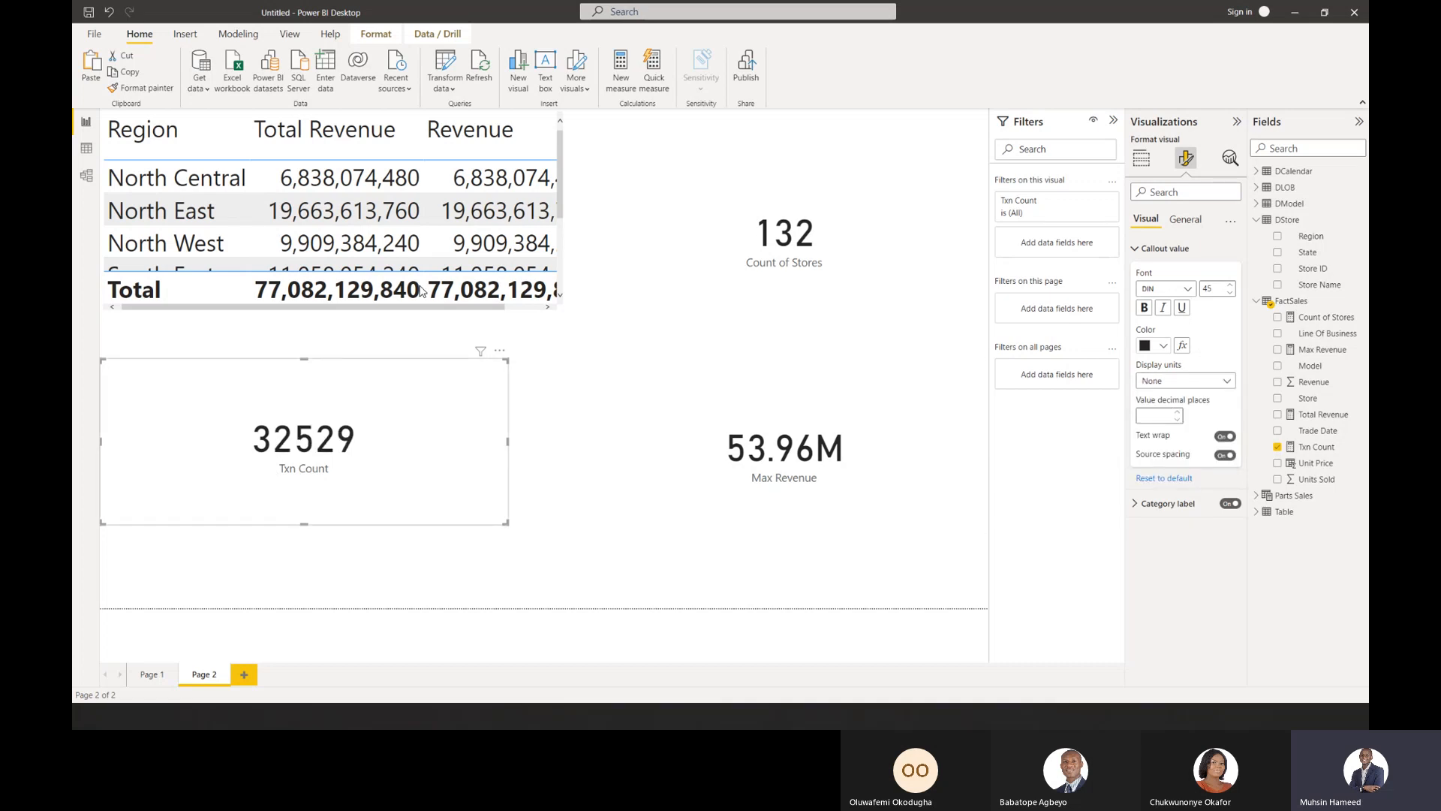
# Format the Txn Count measure with a thousands separator.
pyautogui.click(441, 34)
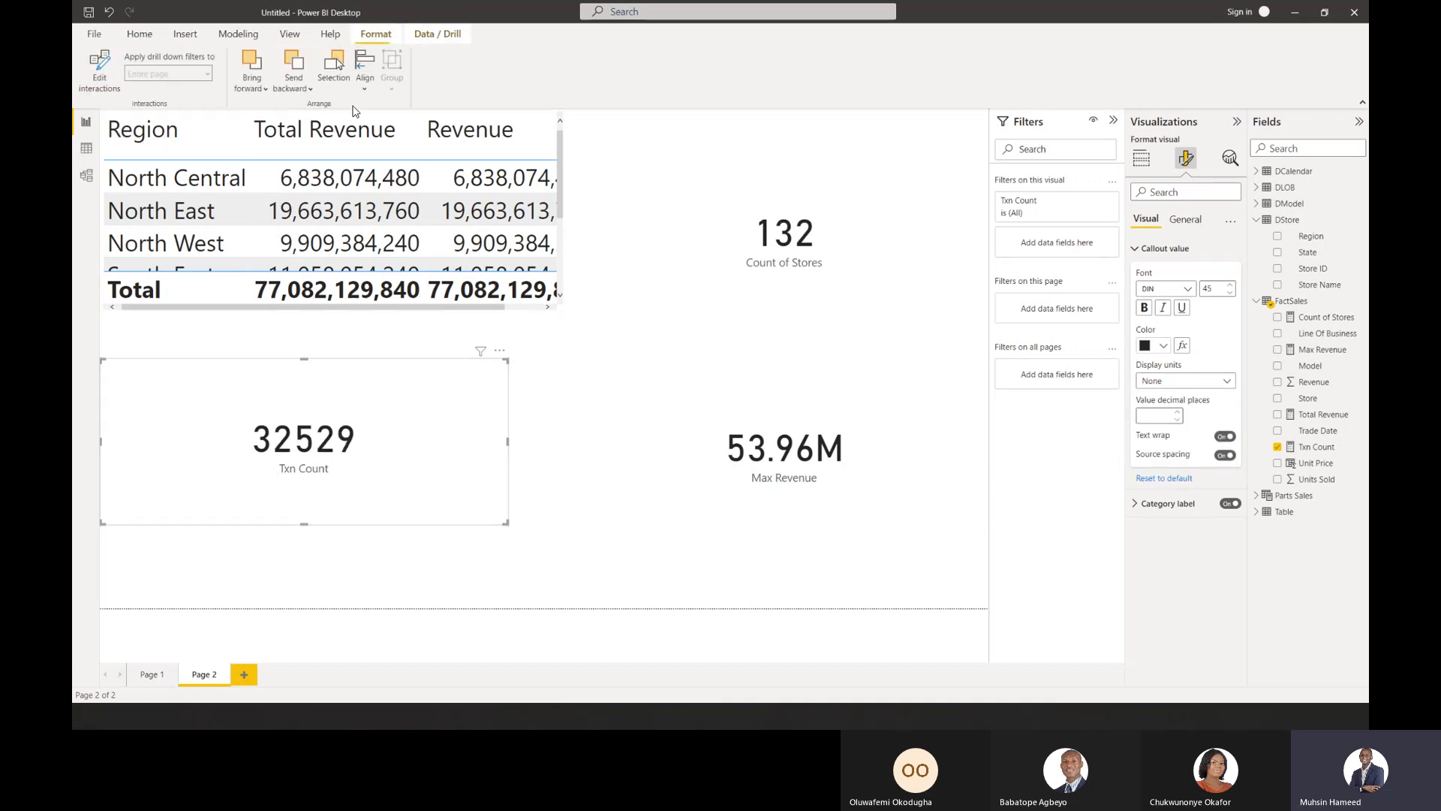
pyautogui.click(1317, 446)
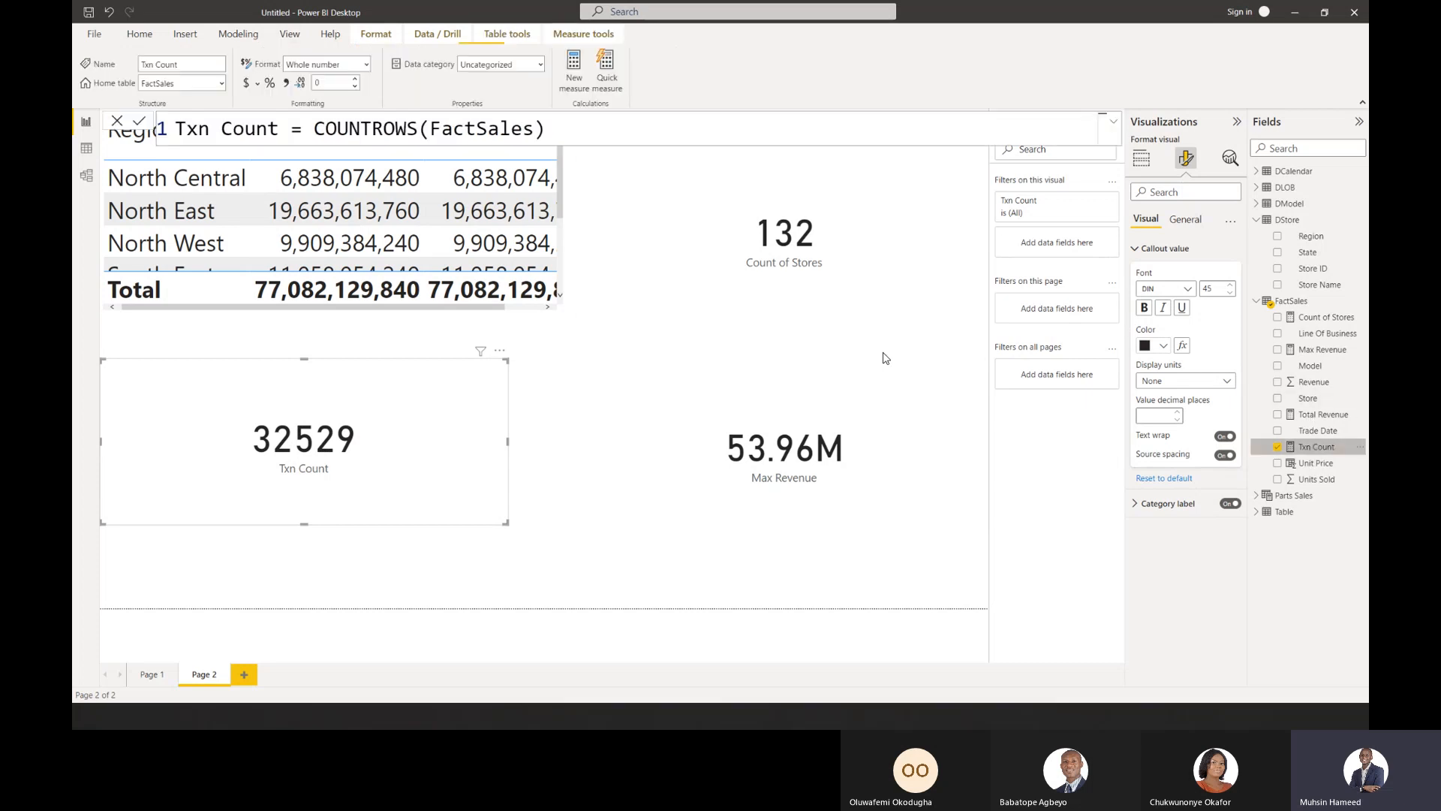
pyautogui.click(285, 84)
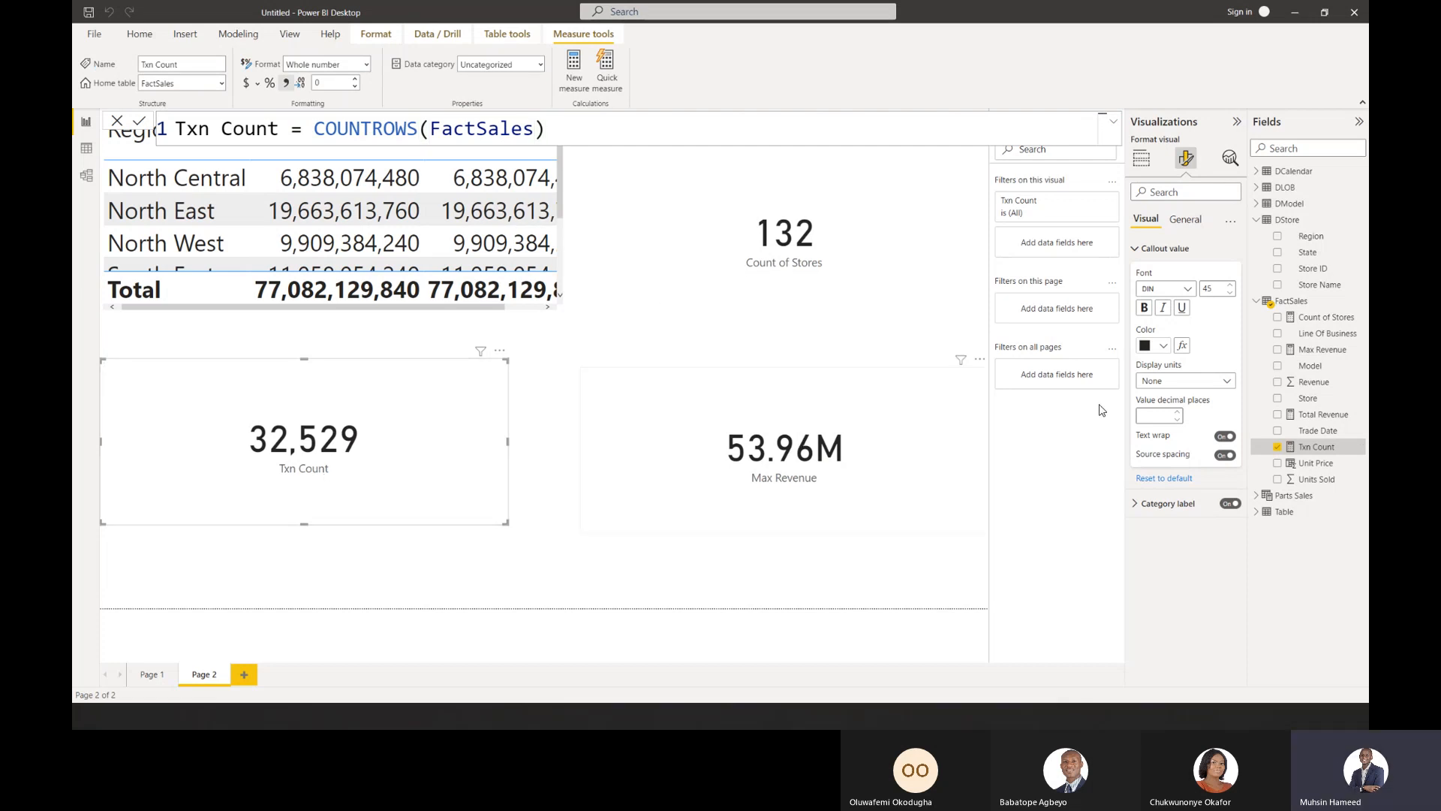
# Create a new measure in the FactSales table named Txn Count 2.
pyautogui.click(1256, 301)
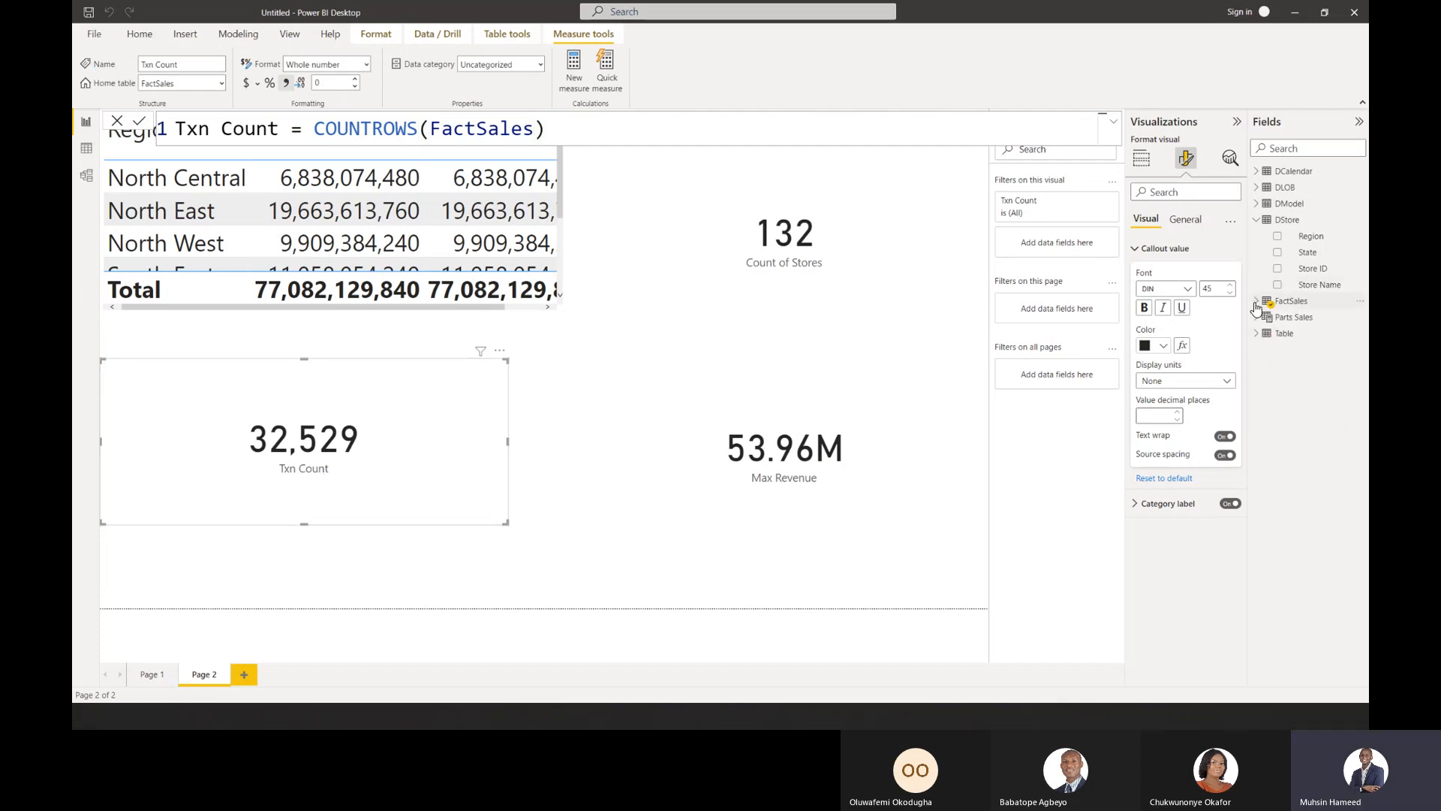
pyautogui.click(1310, 301)
pyautogui.rightClick(1310, 302)
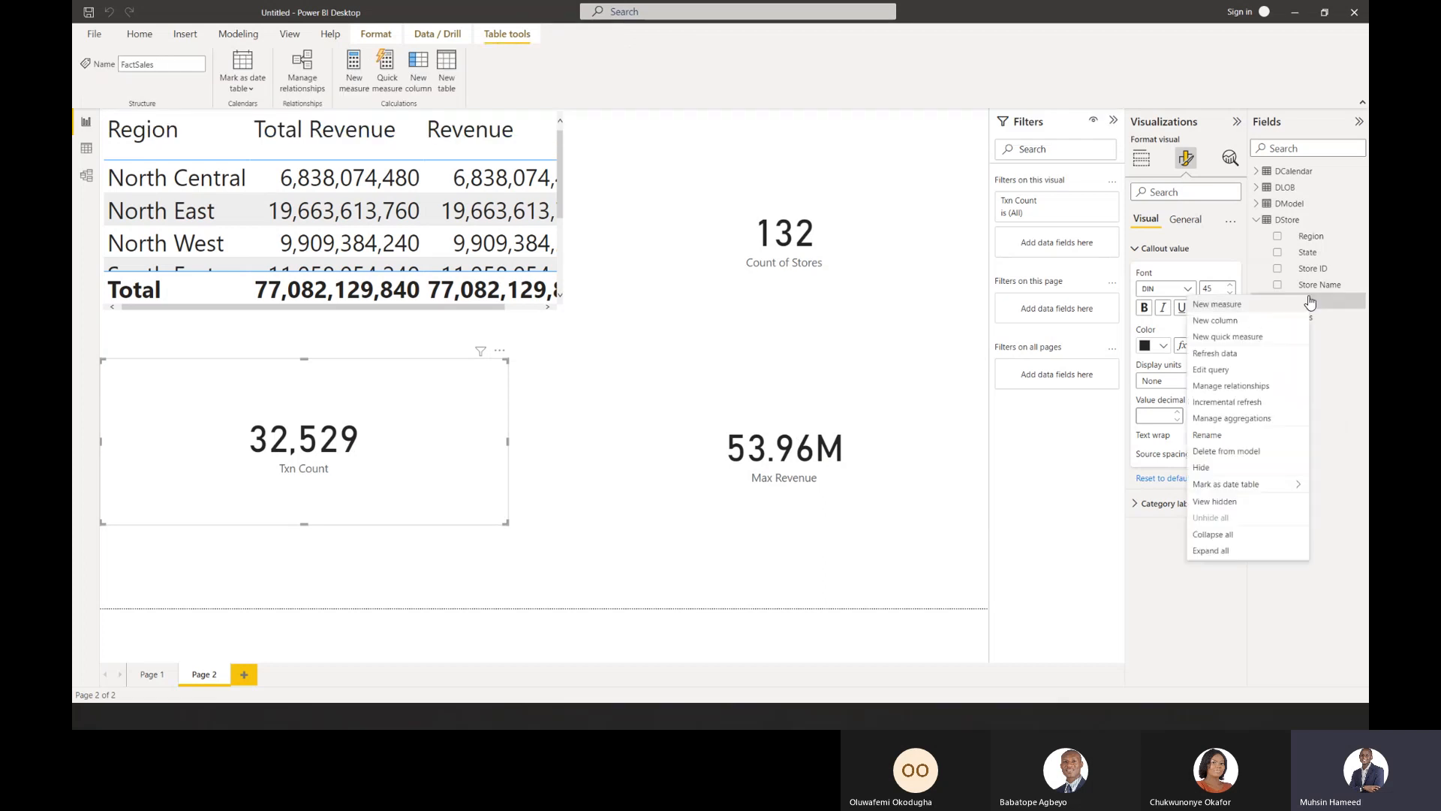
pyautogui.click(1288, 308)
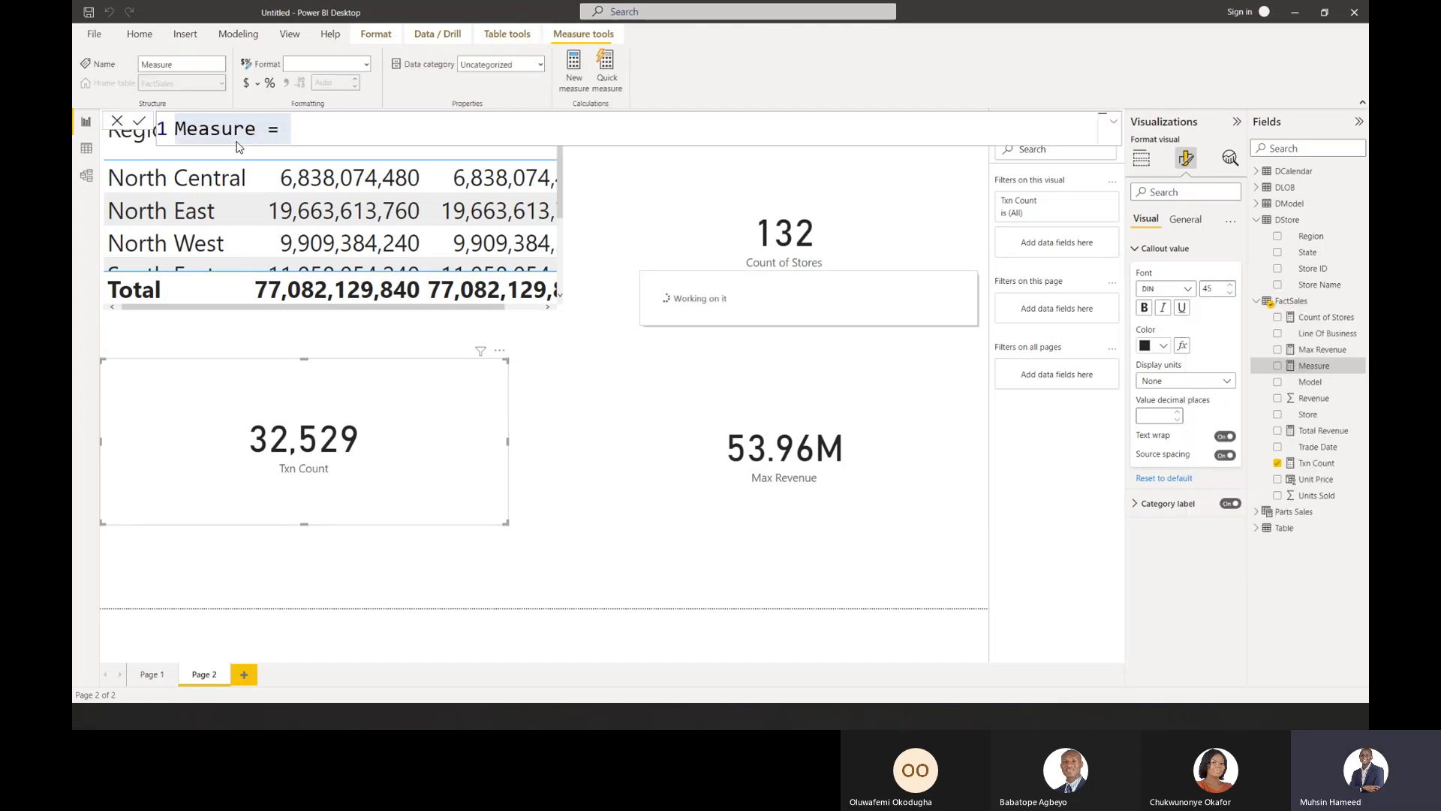
pyautogui.write('Tx')
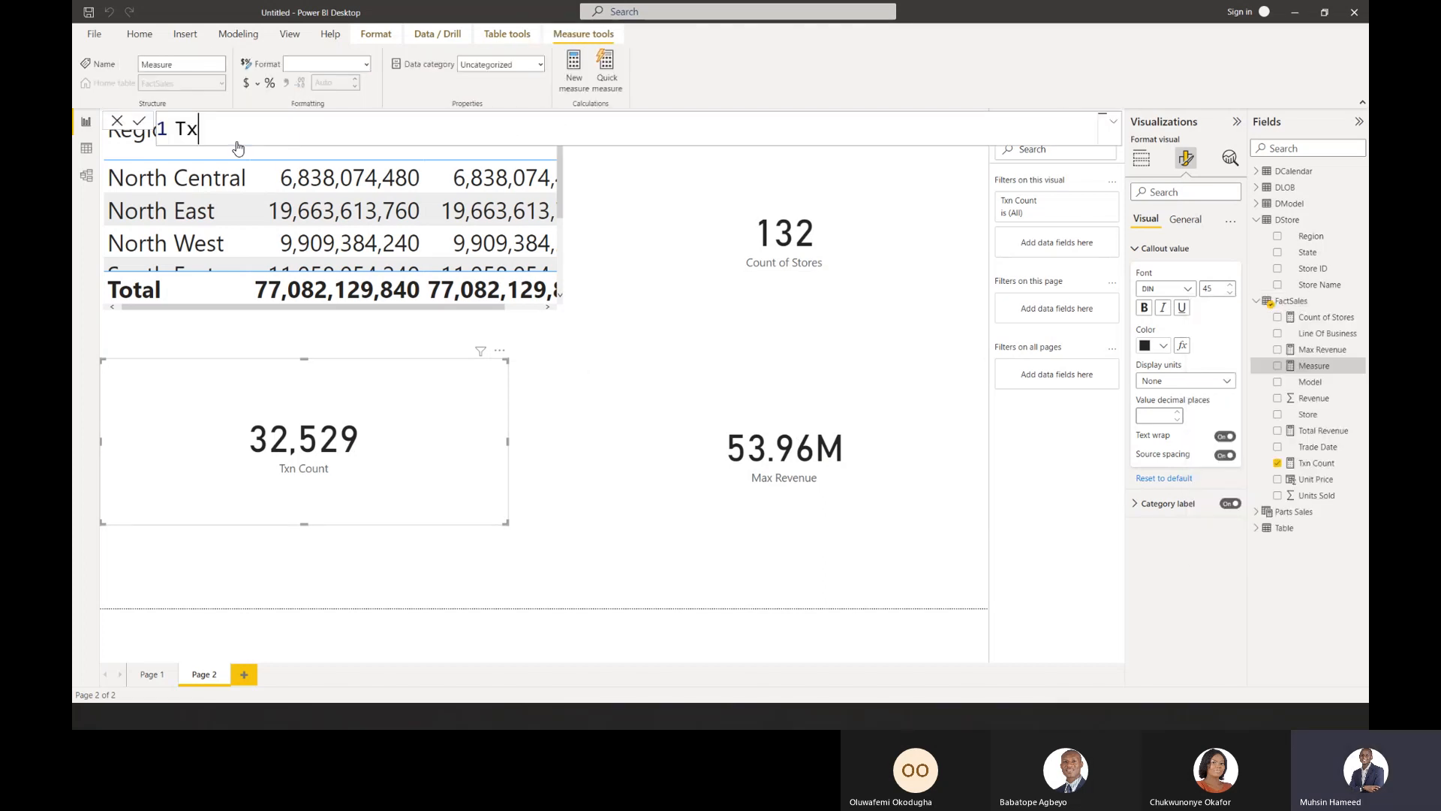
pyautogui.write('n Count ')
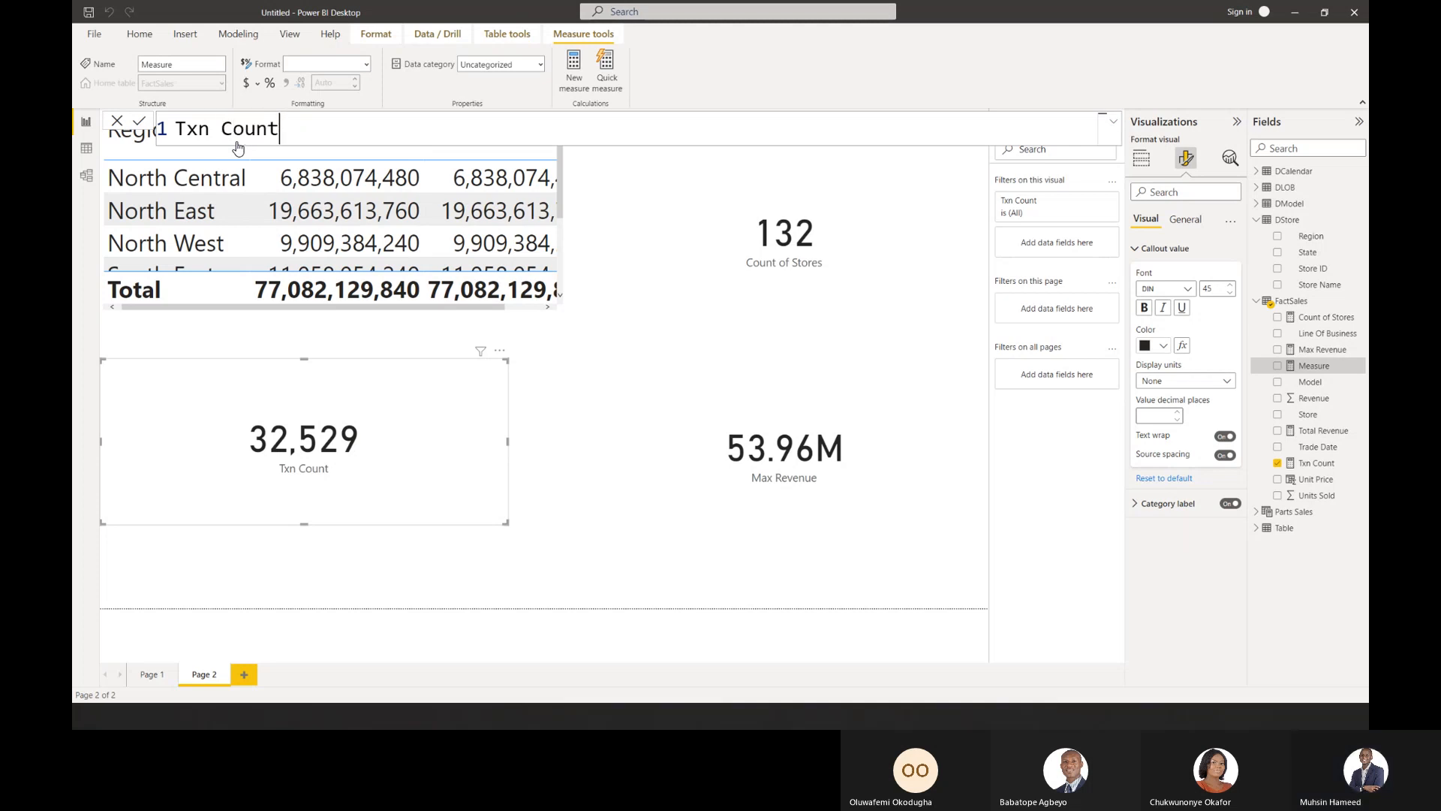
pyautogui.write('2 = ')
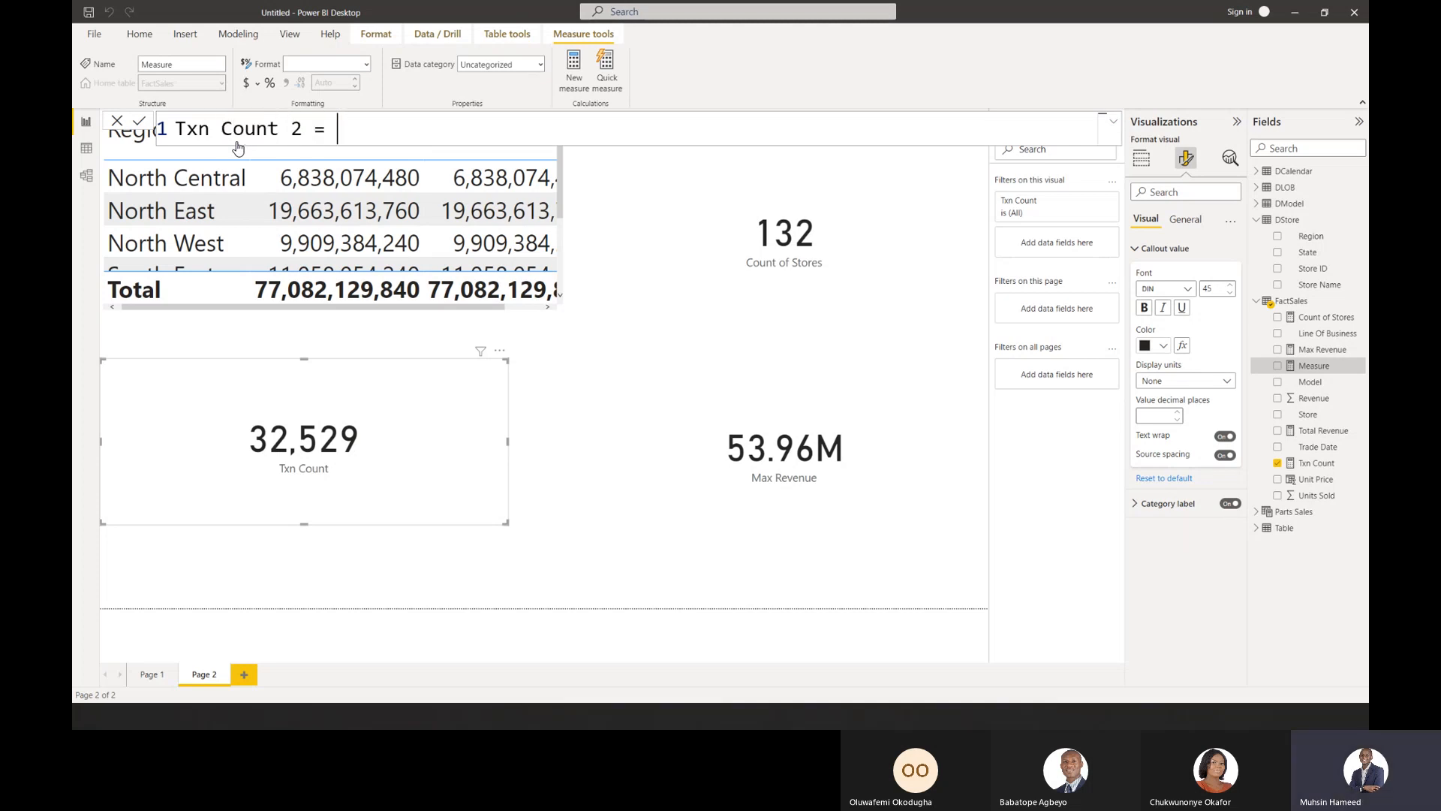
# Define the Txn Count 2 formula as COUNT(FactSales[Revenue ]) and commit it.
pyautogui.write('count(')
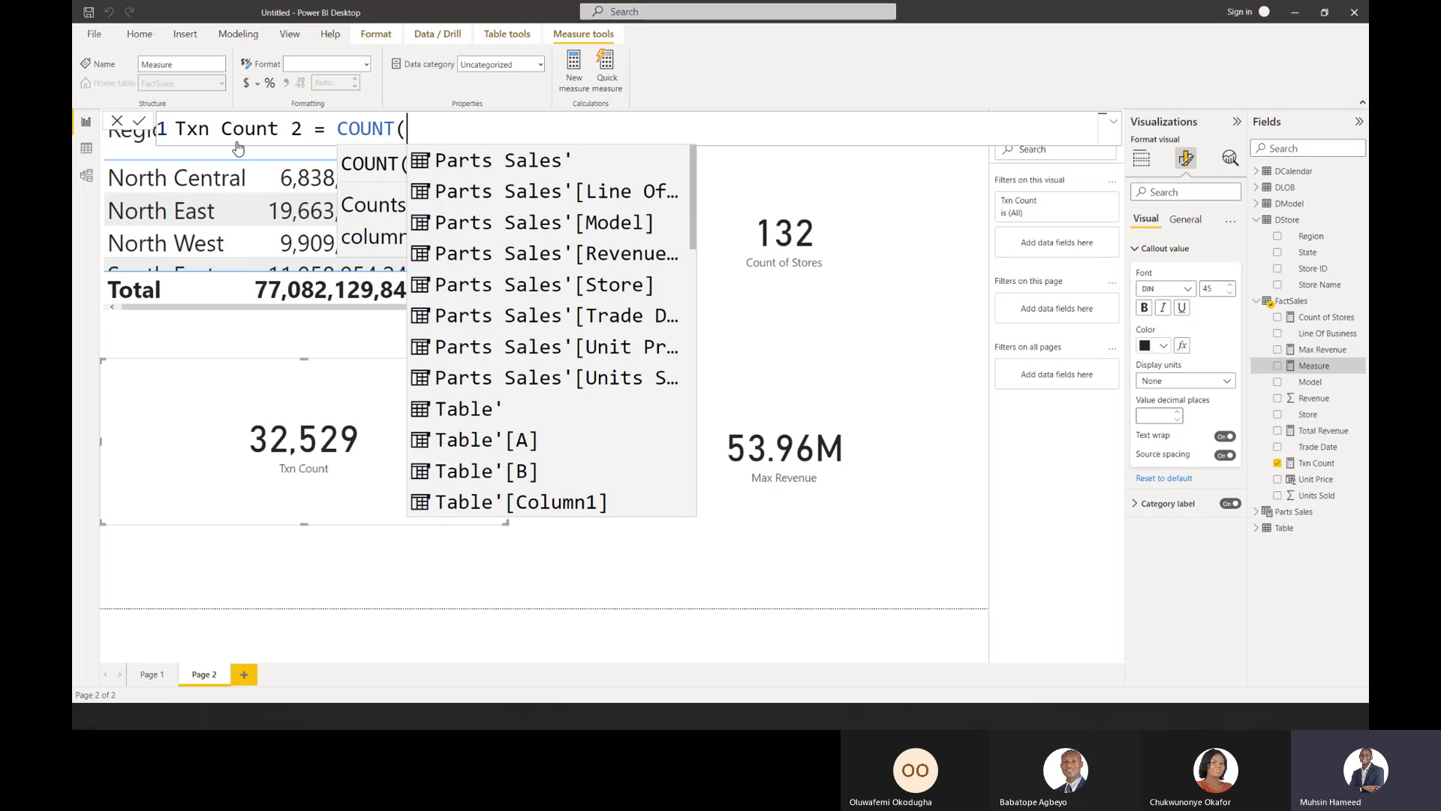
pyautogui.write('rev')
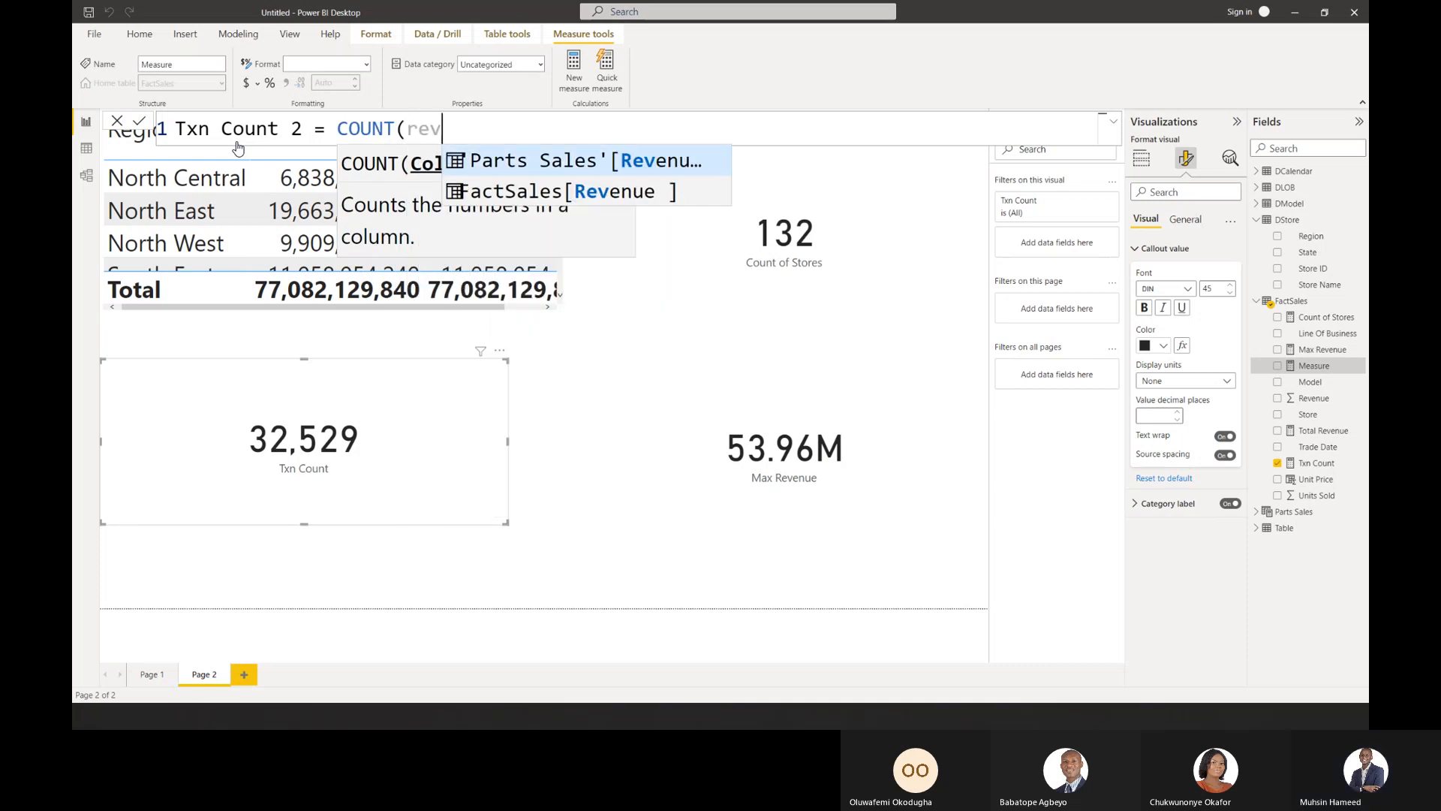
pyautogui.press('Down')
pyautogui.press('Tab')
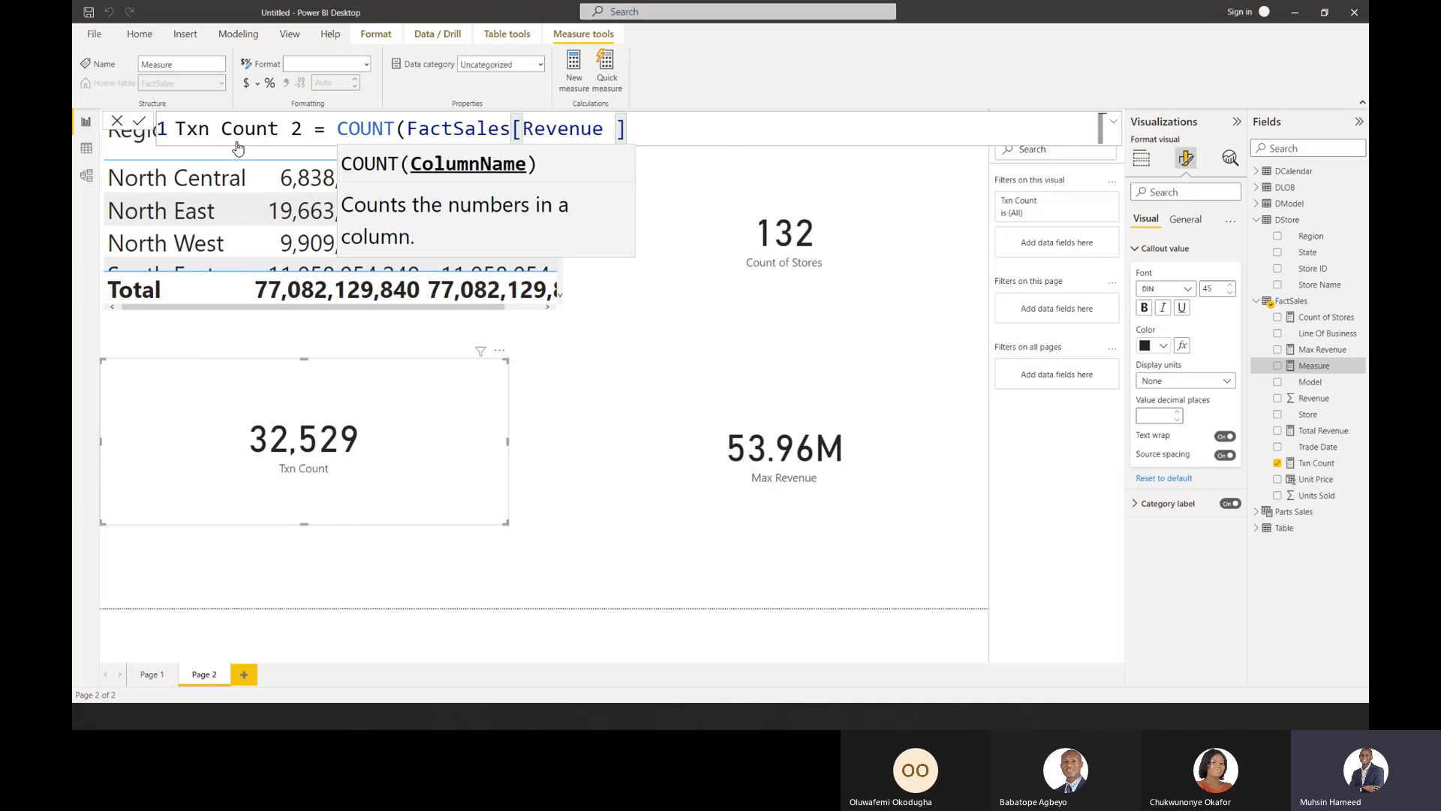
pyautogui.write(')')
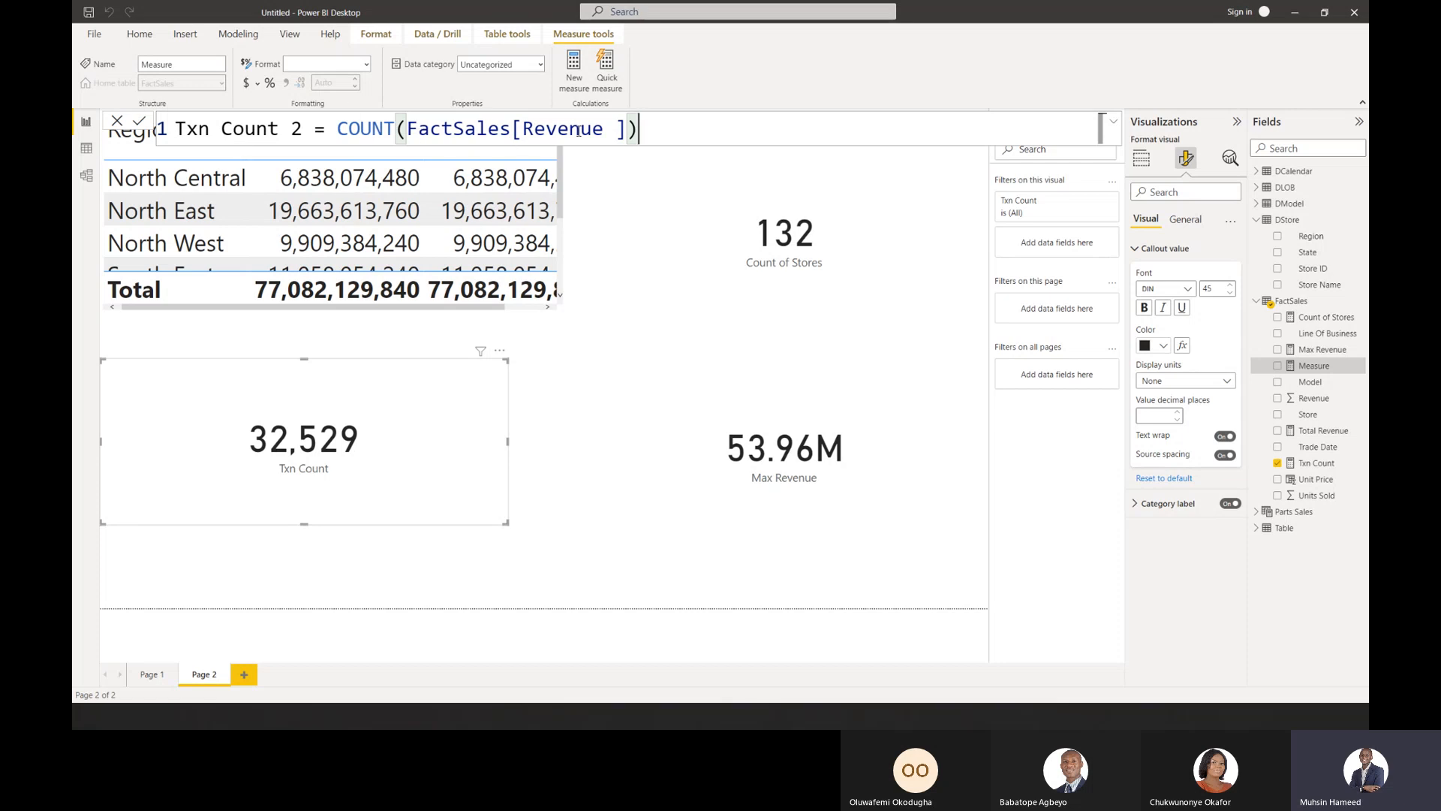
pyautogui.press('Return')
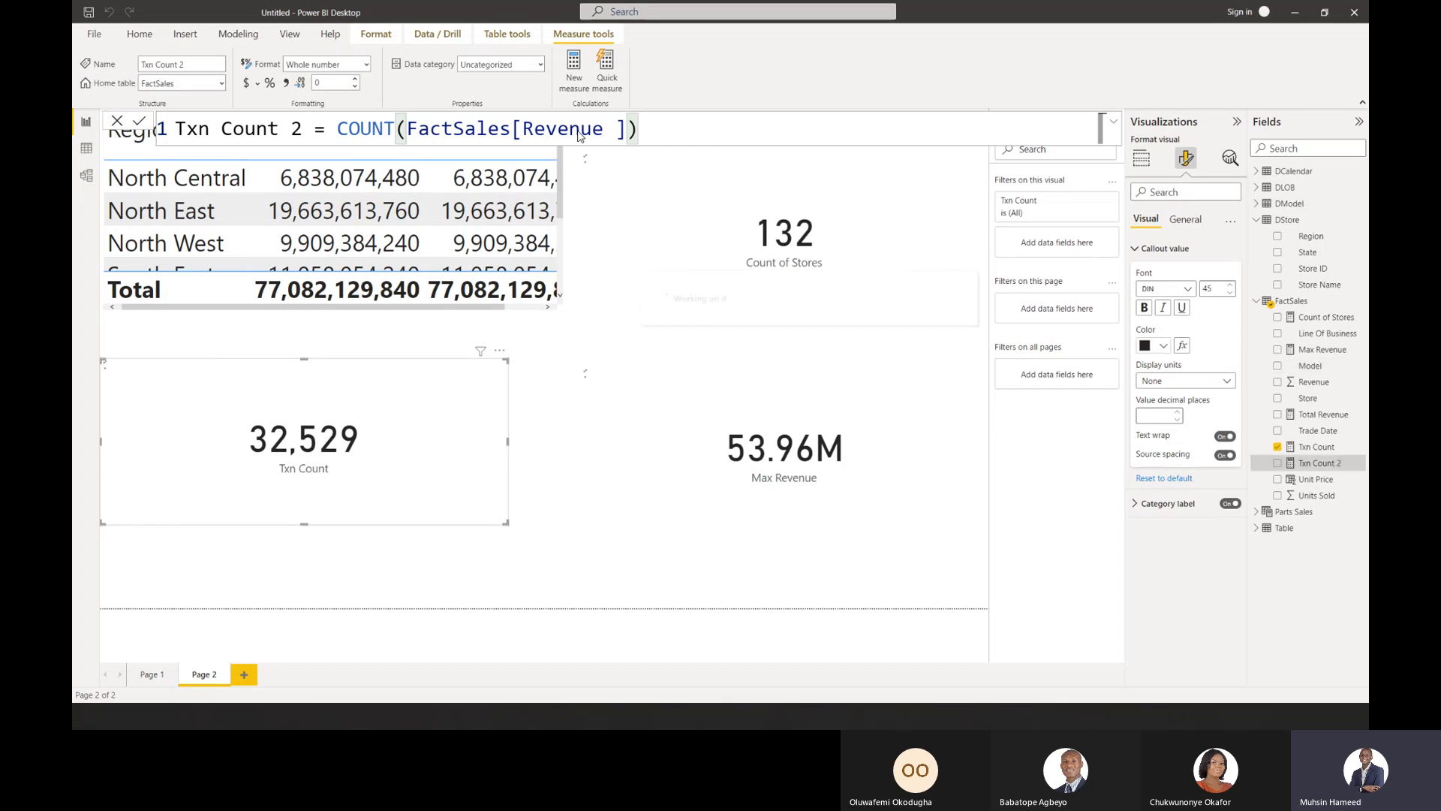
# Replace Max Revenue with the Txn Count 2 measure in the original Max Revenue card.
pyautogui.click(781, 375)
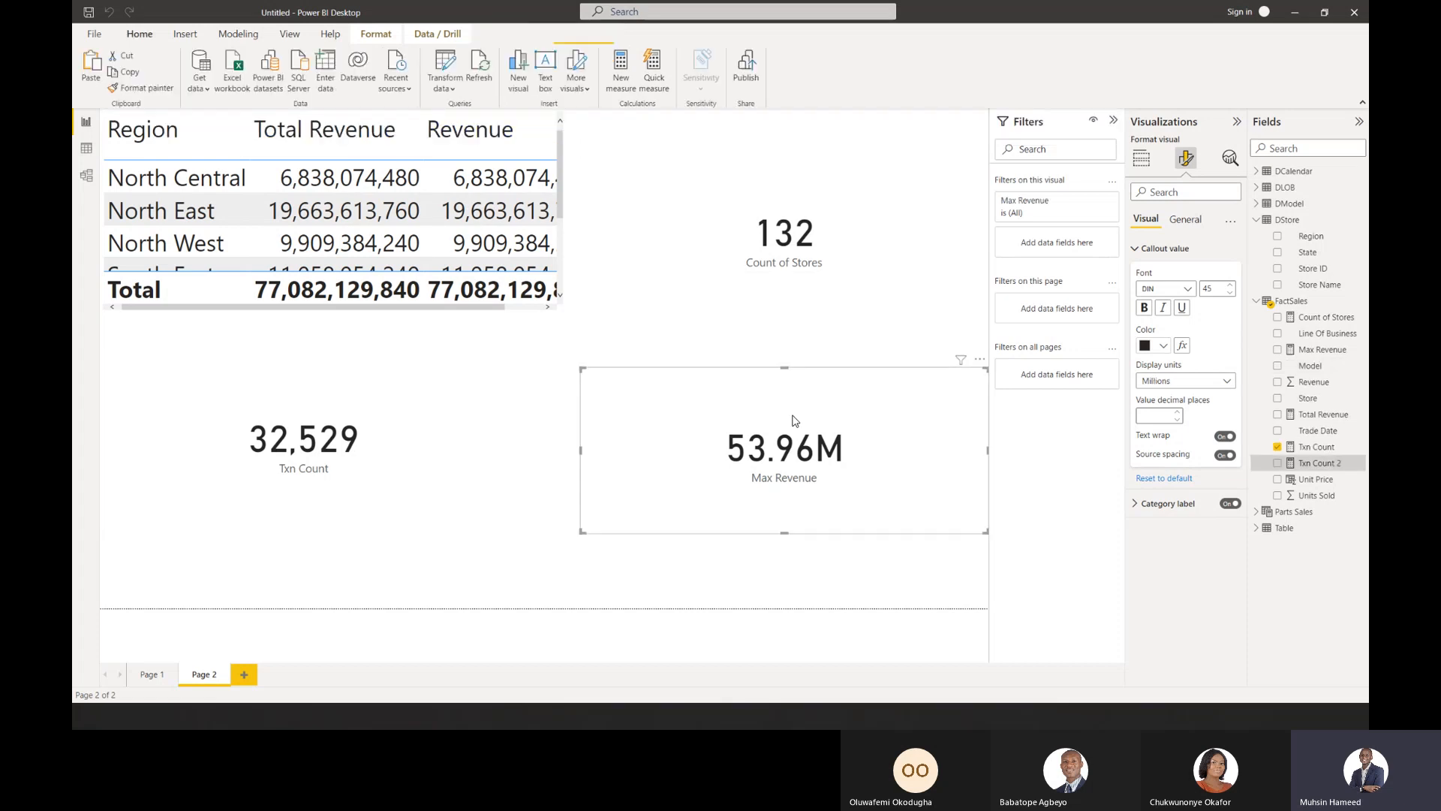
pyautogui.click(1152, 167)
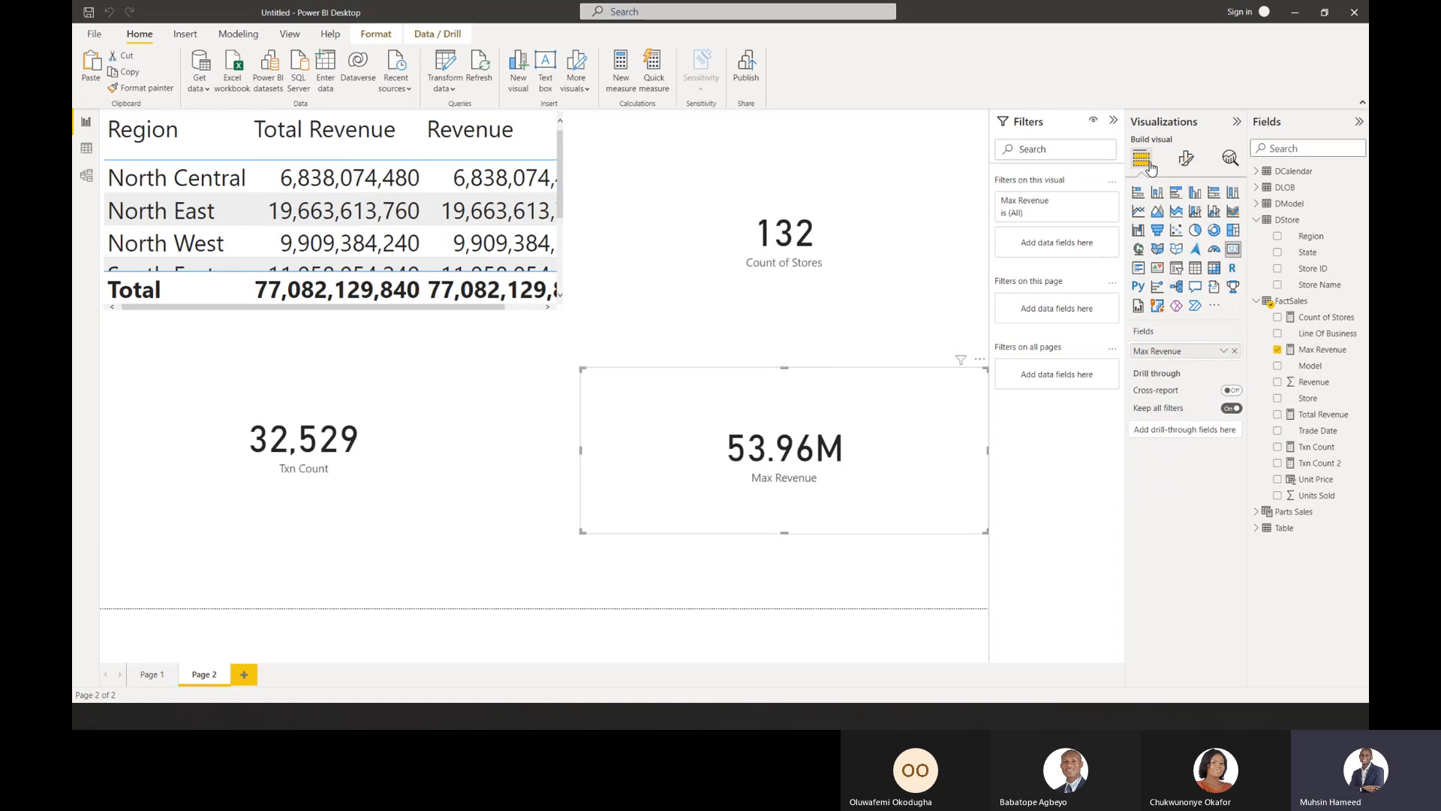
pyautogui.click(1236, 351)
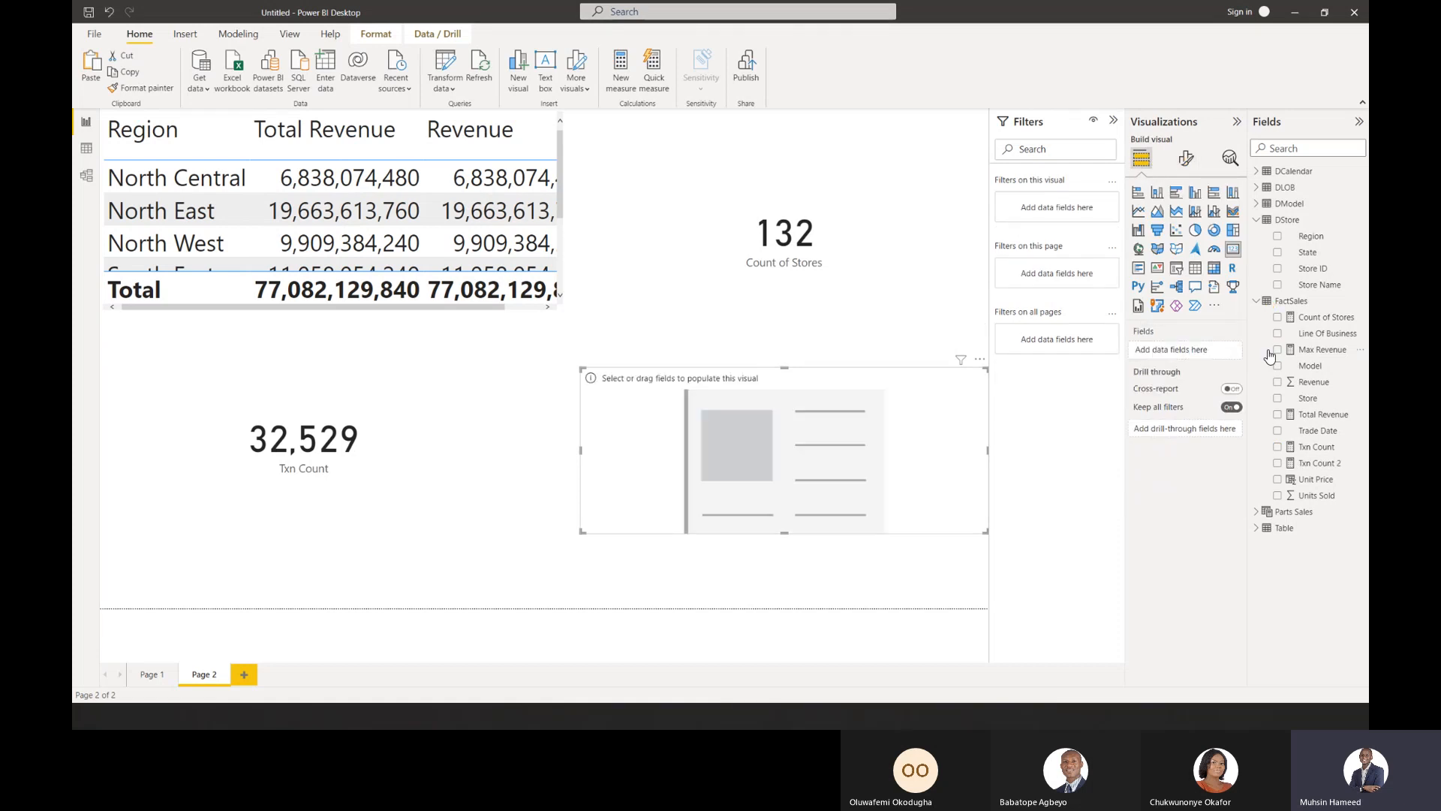
pyautogui.click(1278, 464)
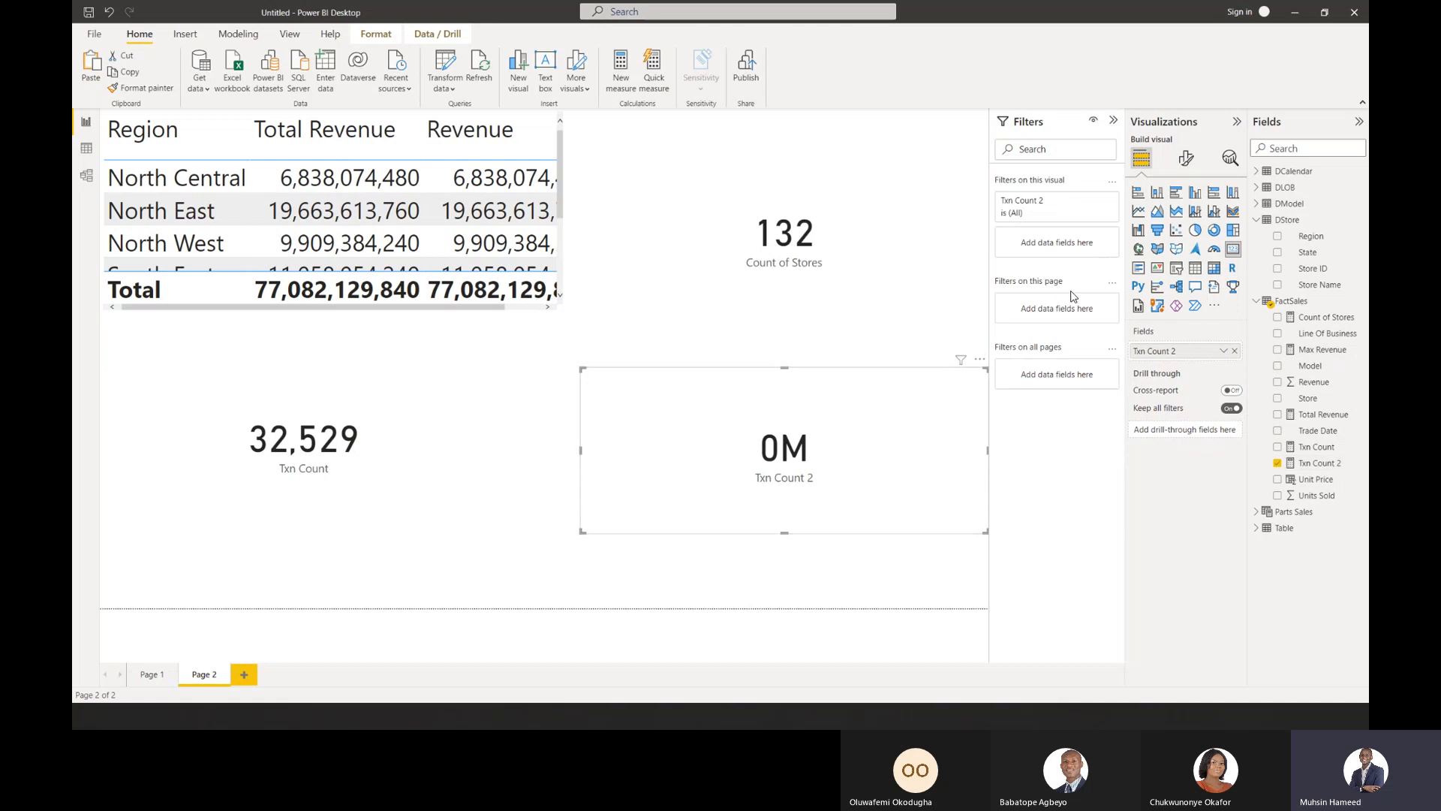
# Set the callout value's display units to None for the Txn Count 2 card.
pyautogui.click(1186, 159)
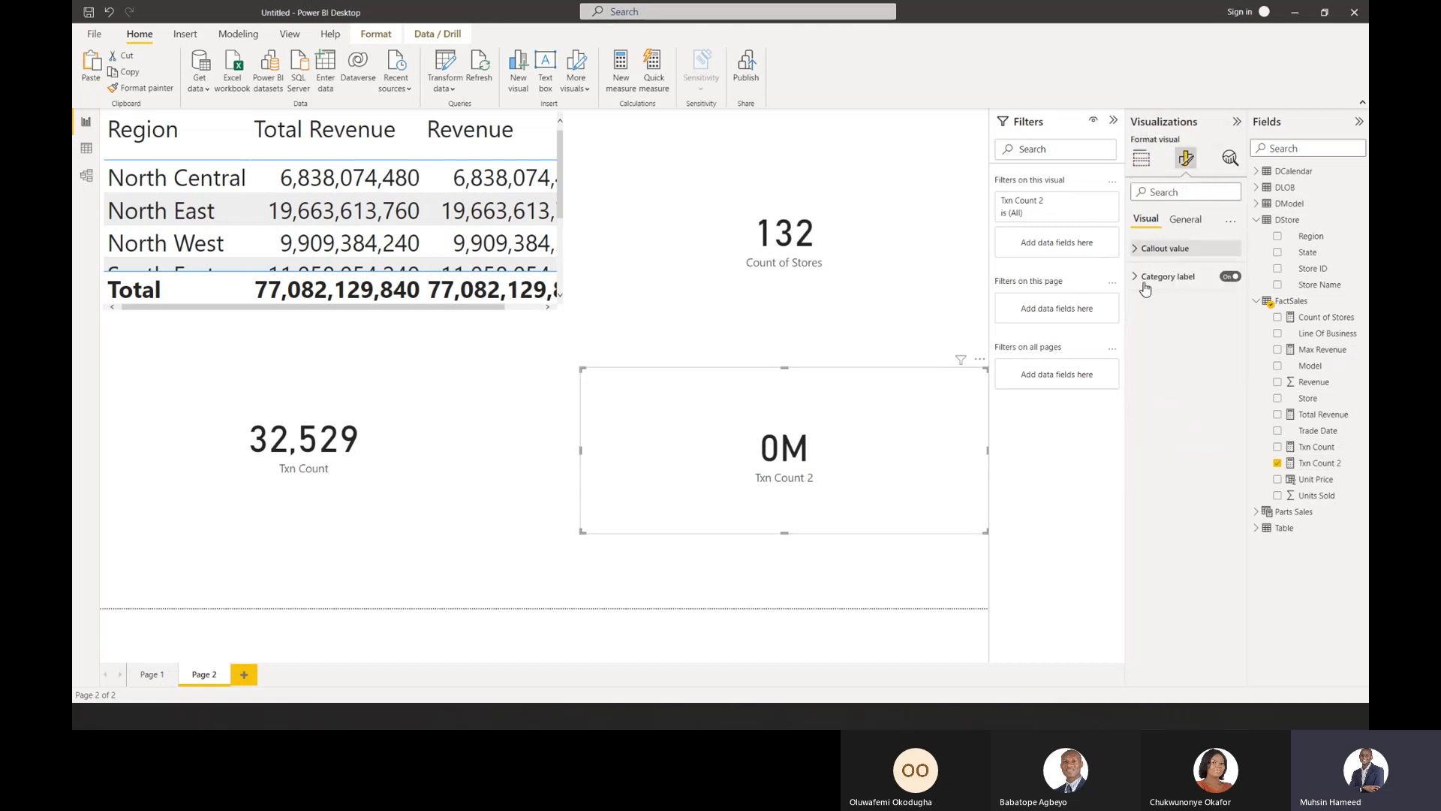
pyautogui.click(1164, 248)
pyautogui.click(1194, 381)
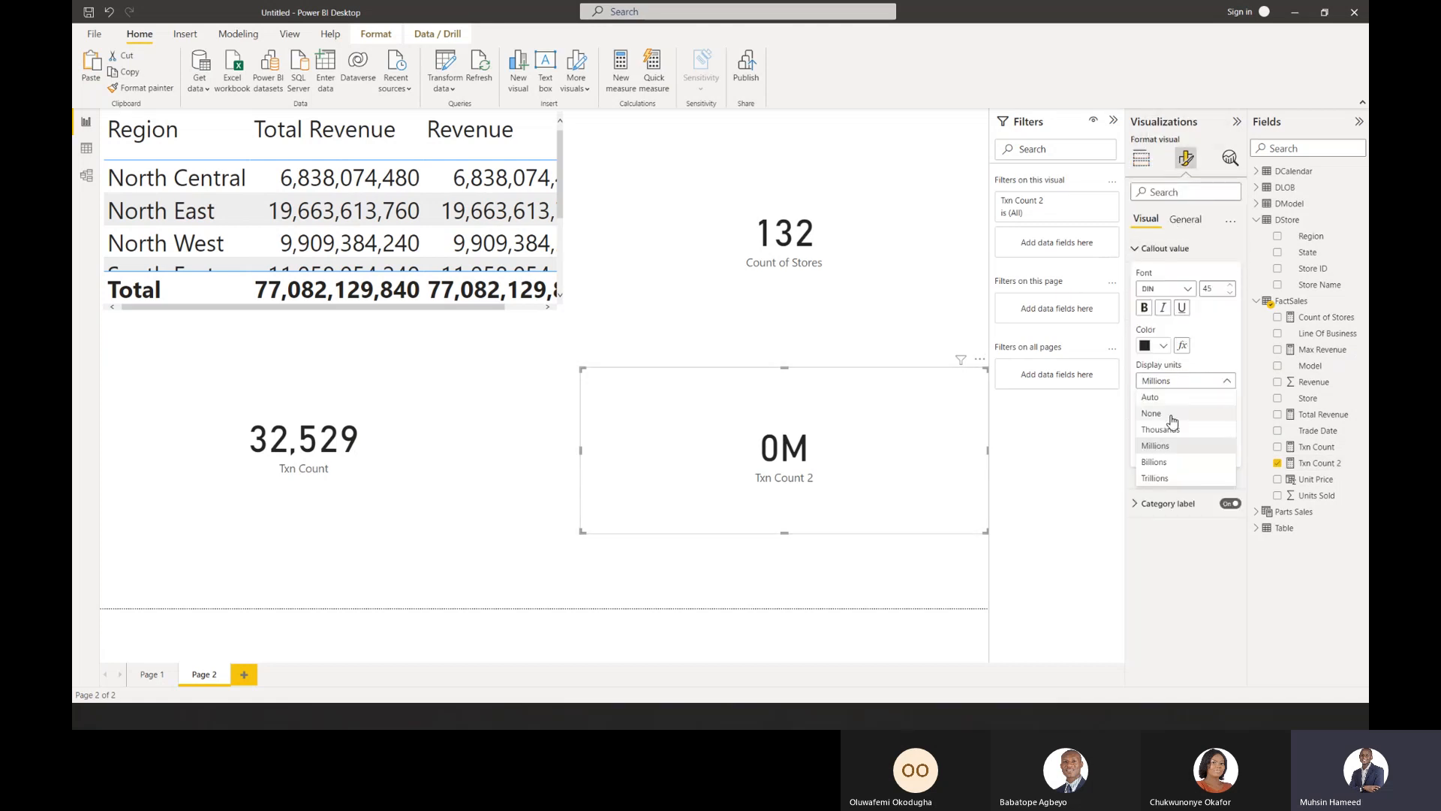
pyautogui.click(1152, 414)
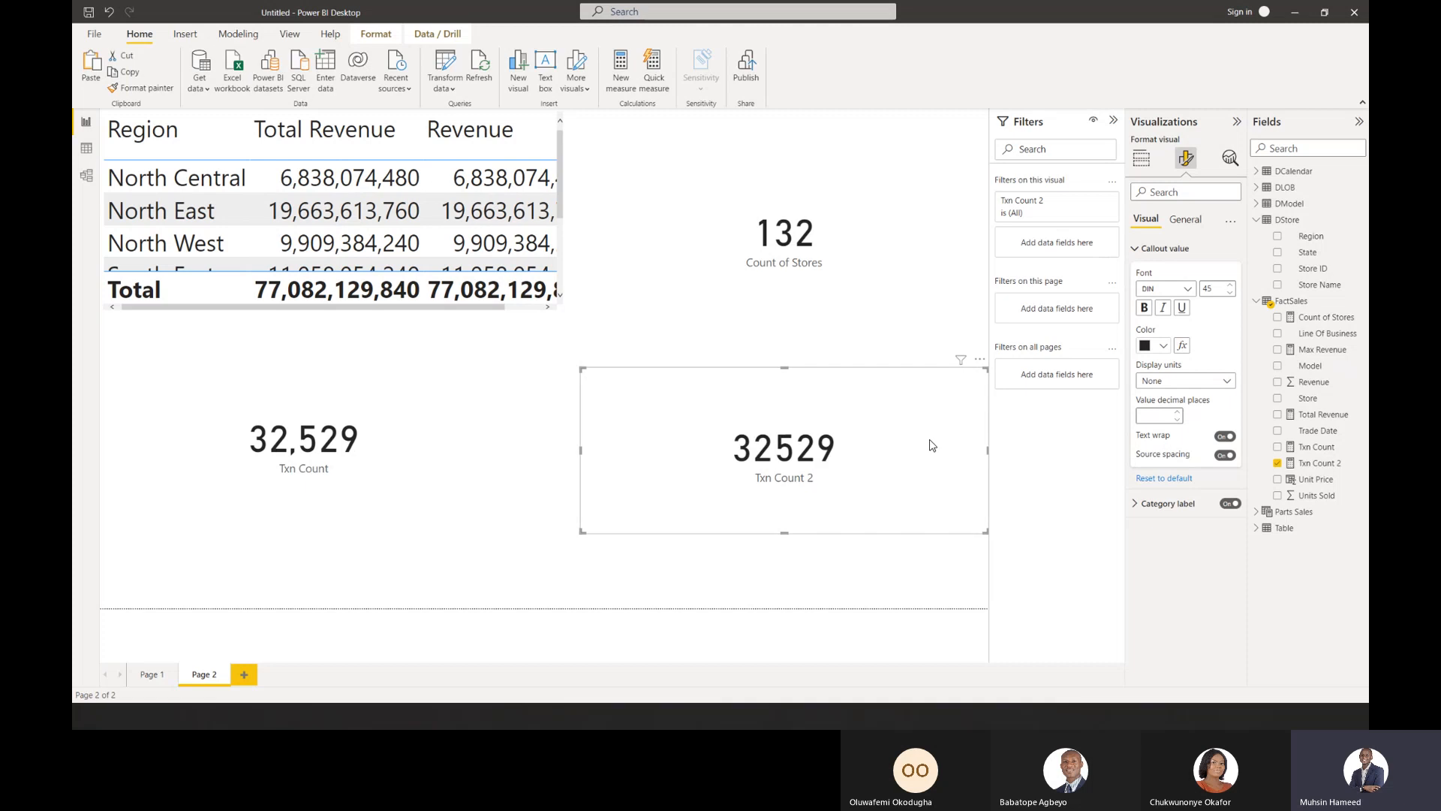
# Format the Txn Count 2 measure with a thousands separator and align the Txn Count card level with the Txn Count 2 card.
pyautogui.click(1334, 461)
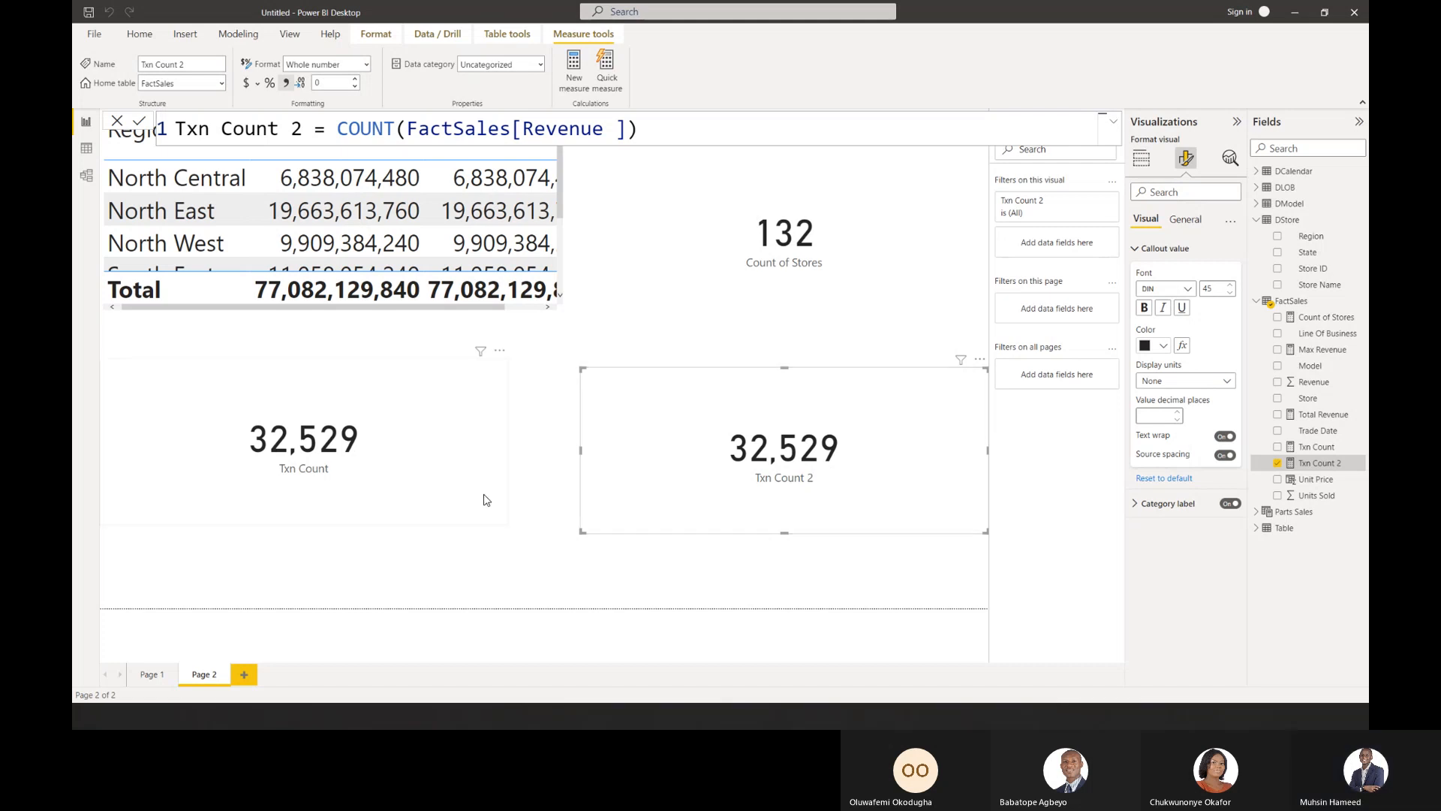
pyautogui.click(483, 498)
pyautogui.click(608, 506)
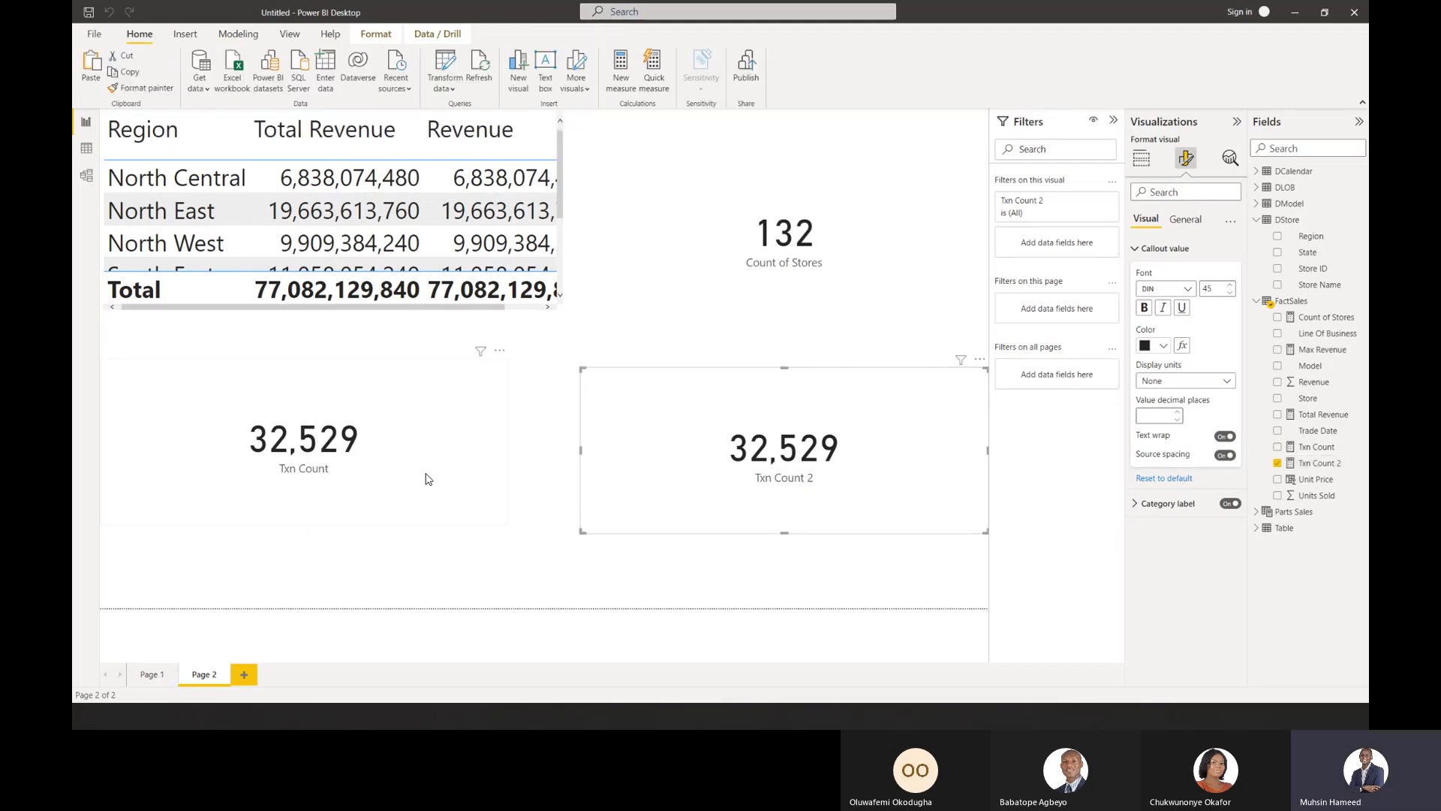
pyautogui.click(448, 459)
pyautogui.moveTo(448, 458); pyautogui.dragTo(457, 470)
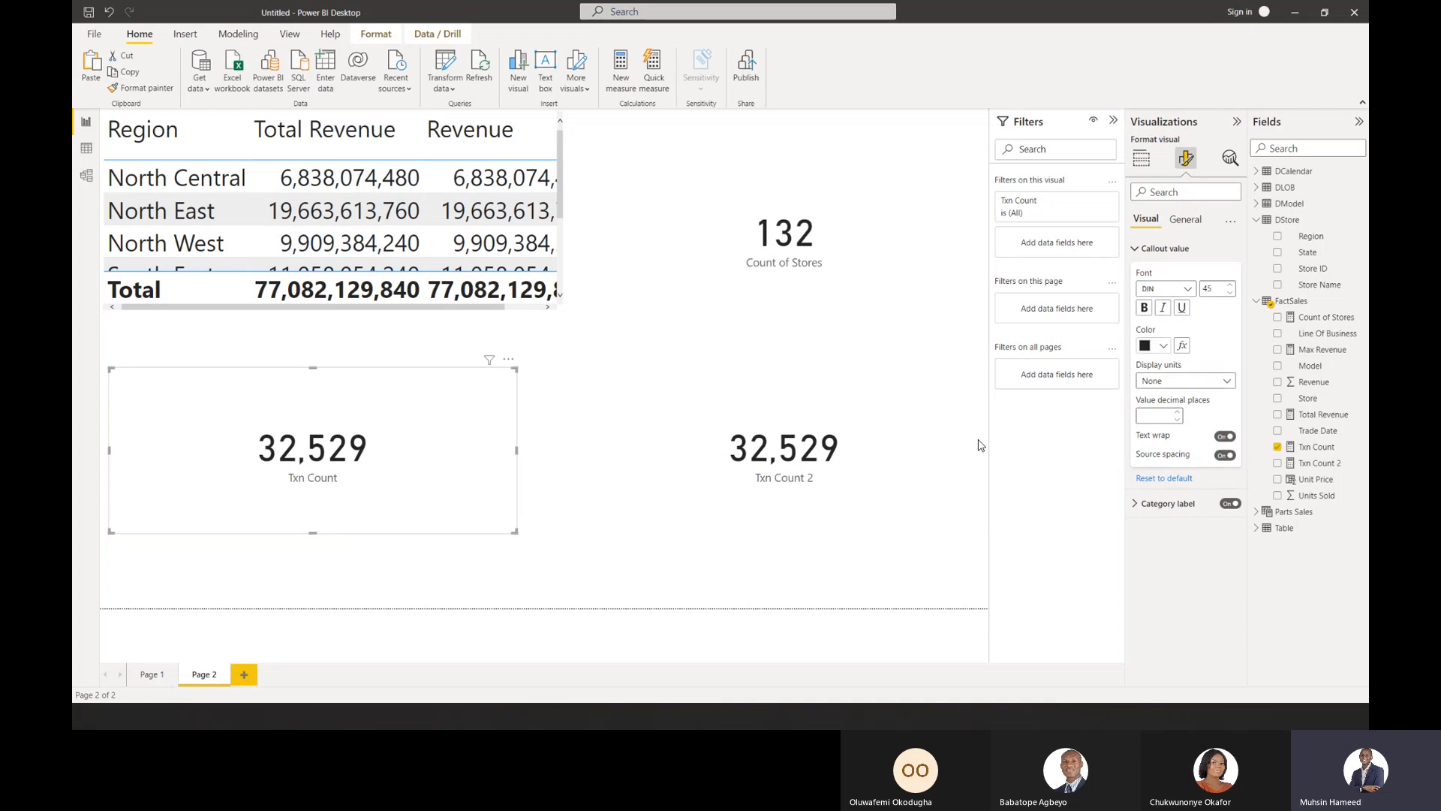
# Delete the Txn Count, Txn Count 2 and Count of Stores cards from the report page.
pyautogui.click(703, 499)
pyautogui.click(370, 528)
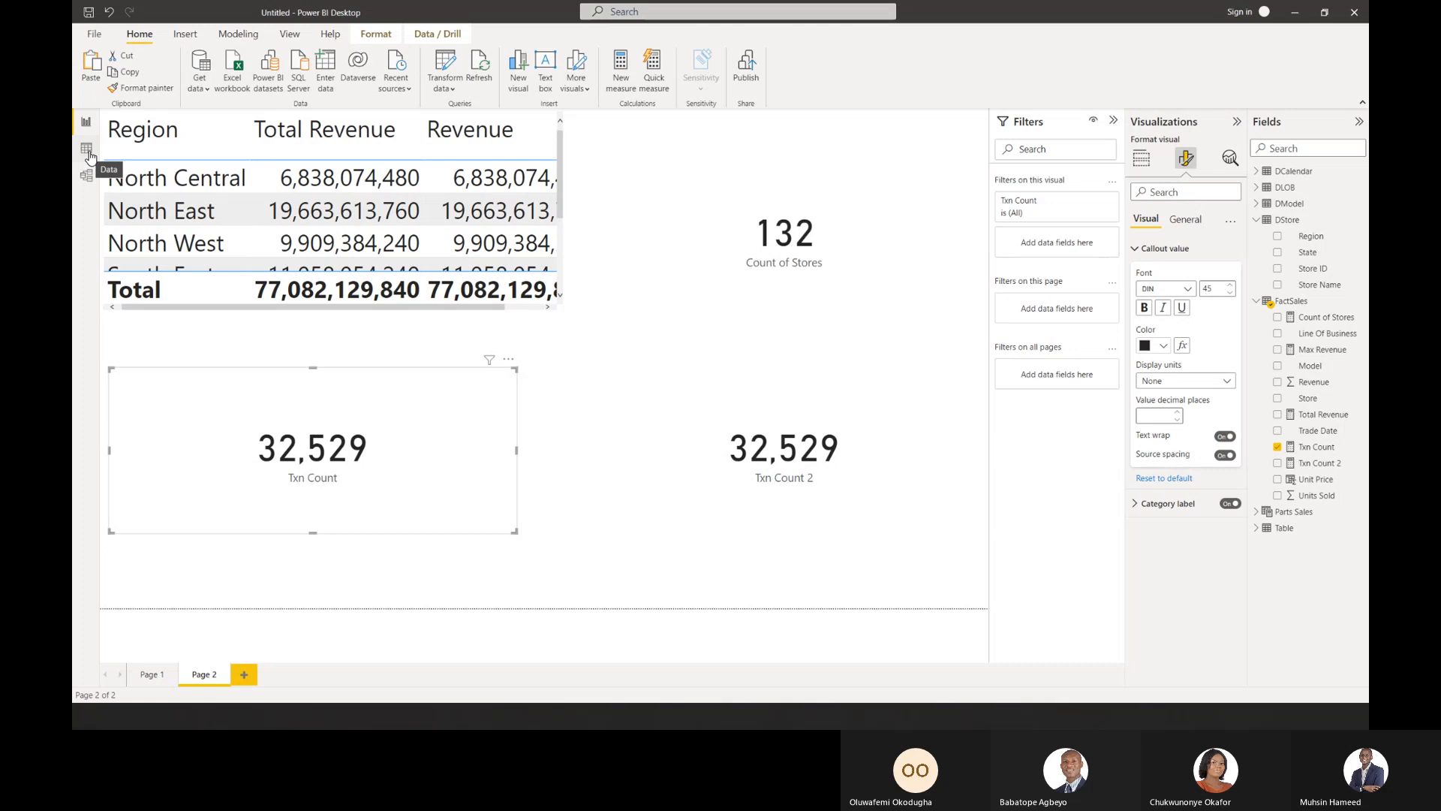
pyautogui.click(241, 293)
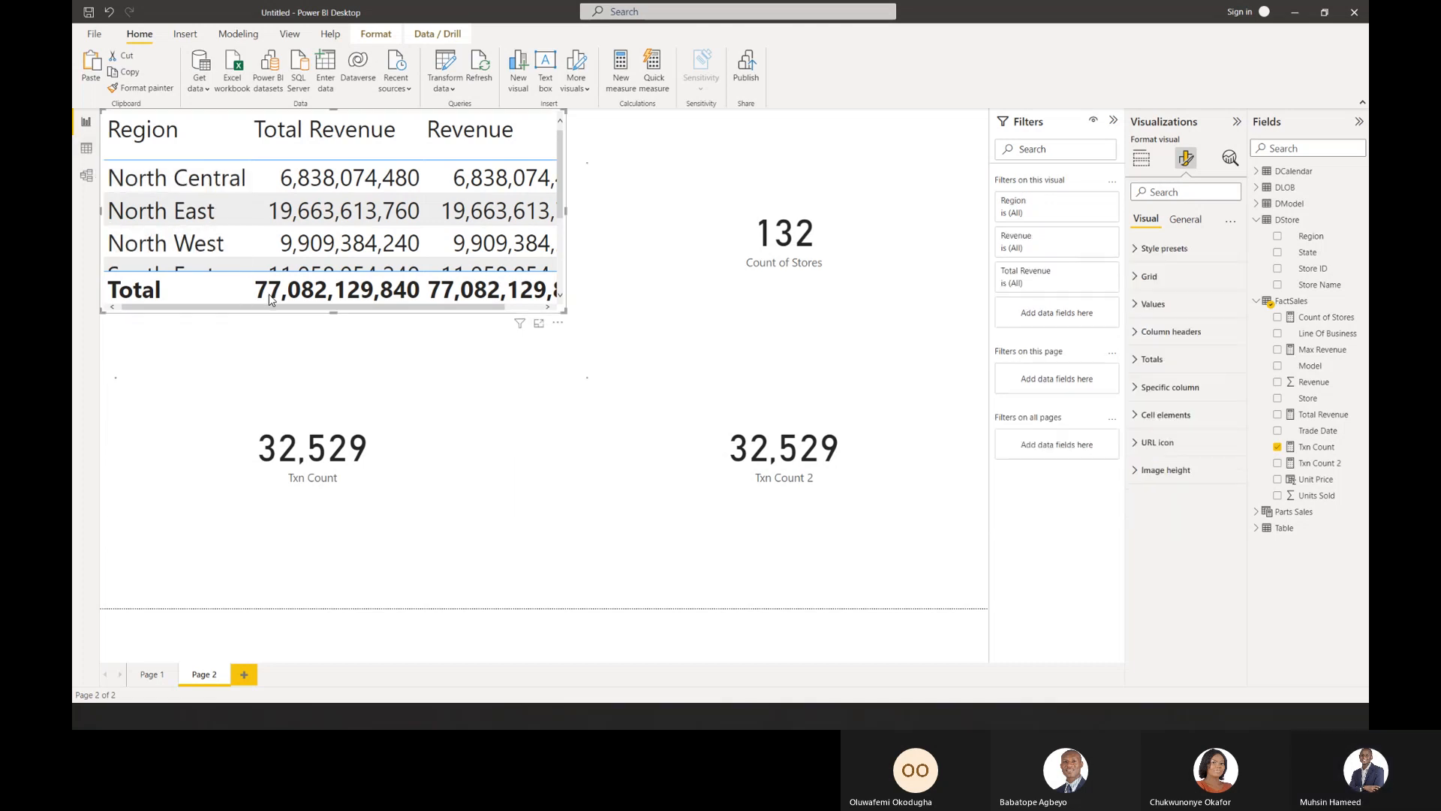
pyautogui.click(383, 458)
pyautogui.press('Delete')
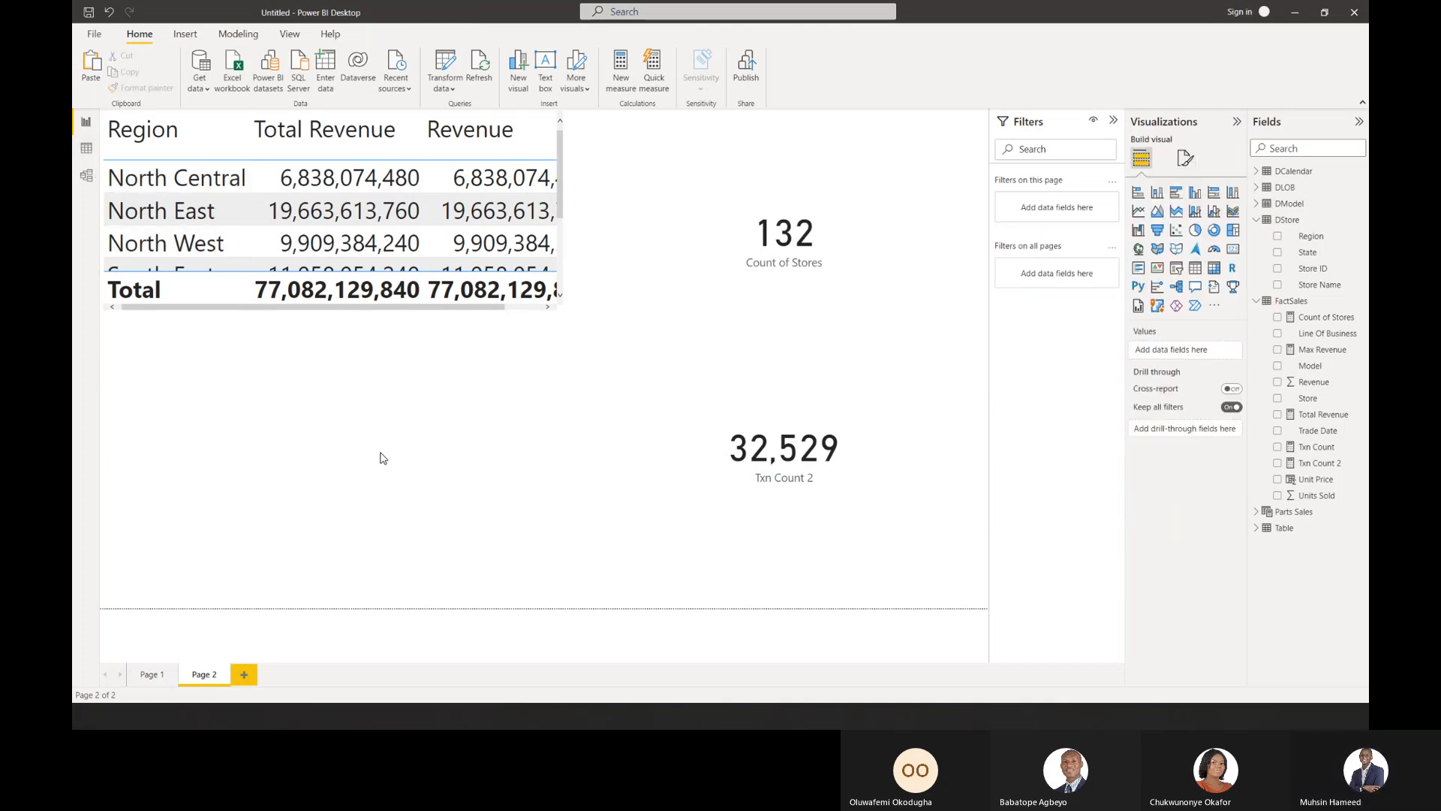
pyautogui.click(715, 439)
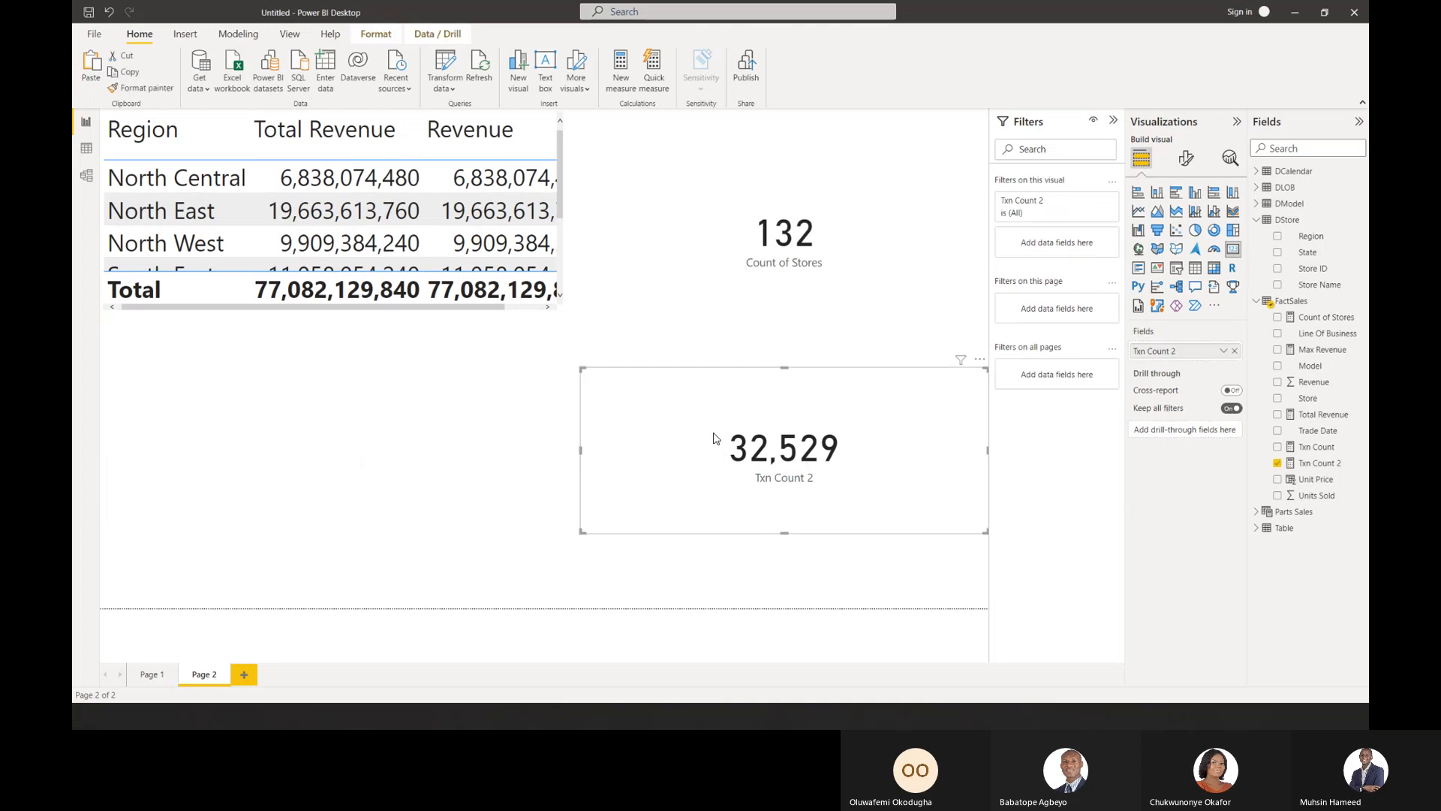
pyautogui.press('Delete')
pyautogui.click(723, 313)
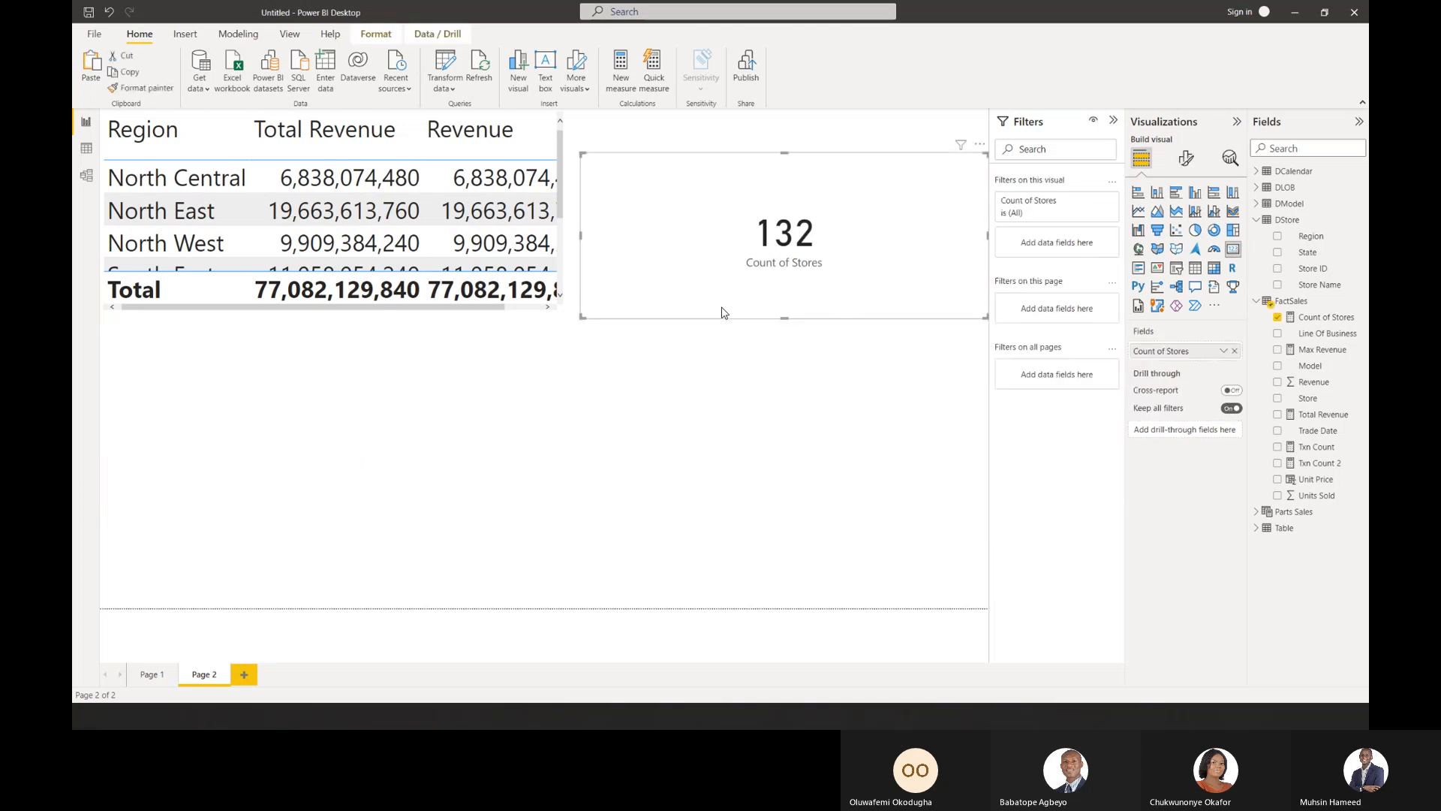
pyautogui.press('Delete')
# Enlarge the regional revenue table to fill most of the page and expand the DCalendar table's fields.
pyautogui.click(553, 304)
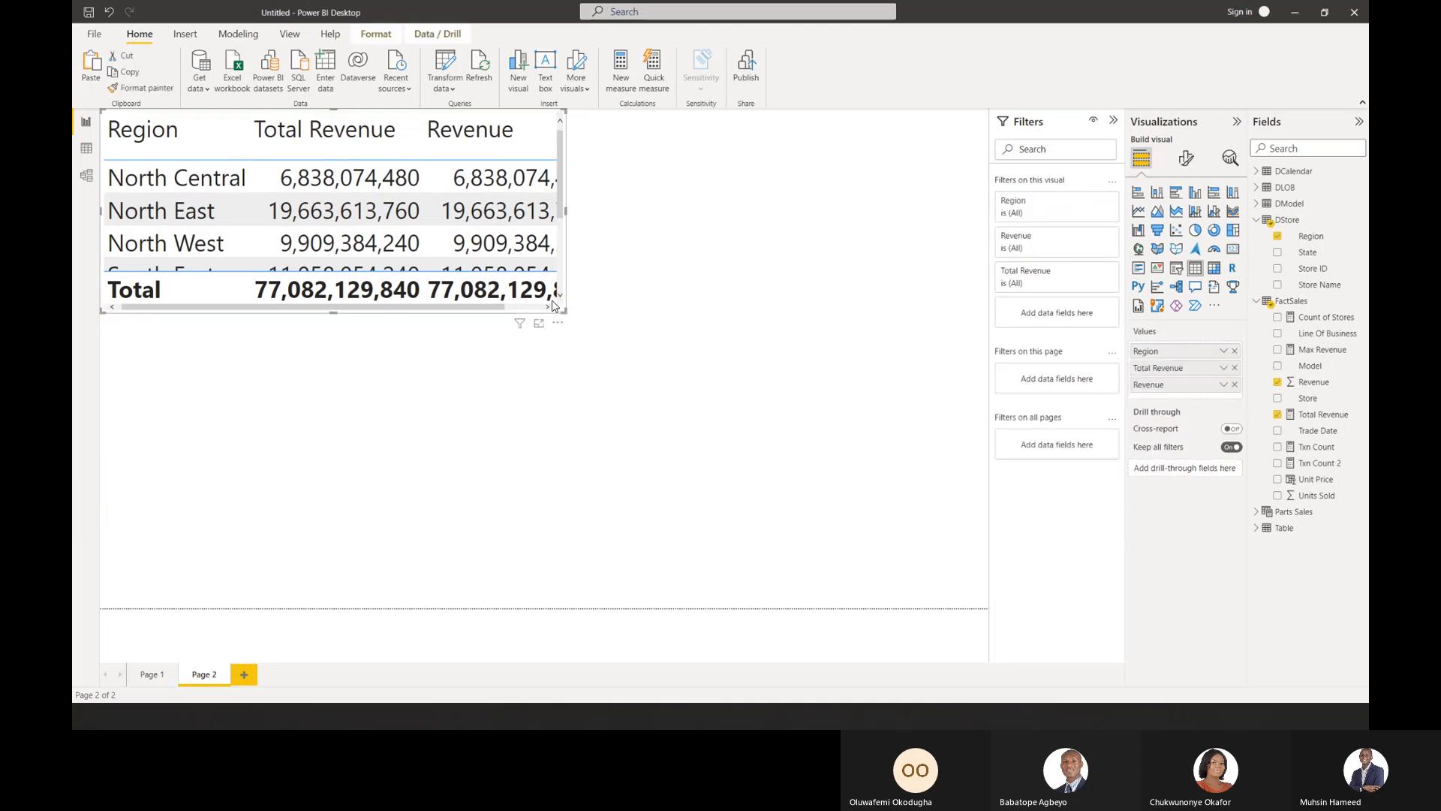
pyautogui.moveTo(565, 314); pyautogui.dragTo(840, 661)
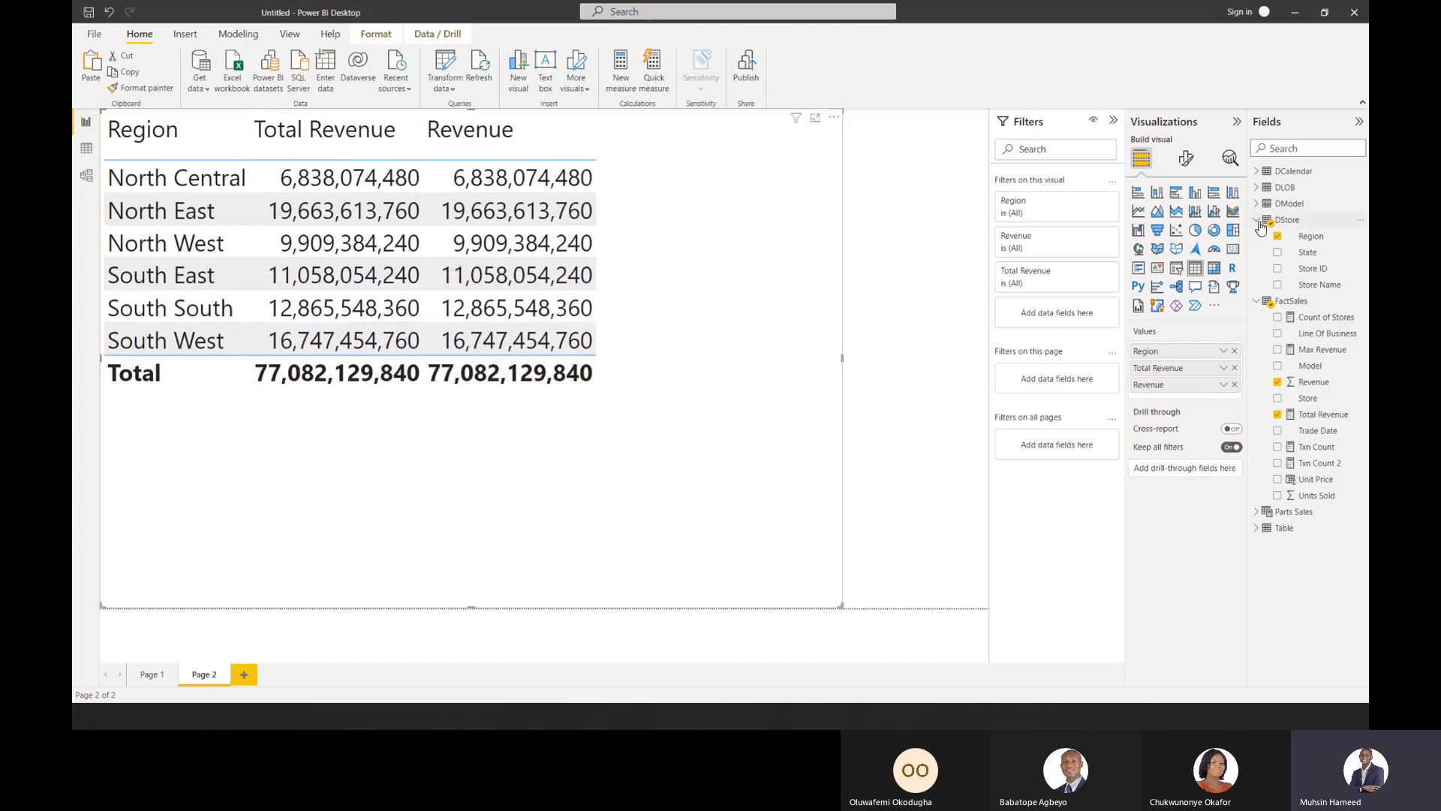
pyautogui.click(1265, 172)
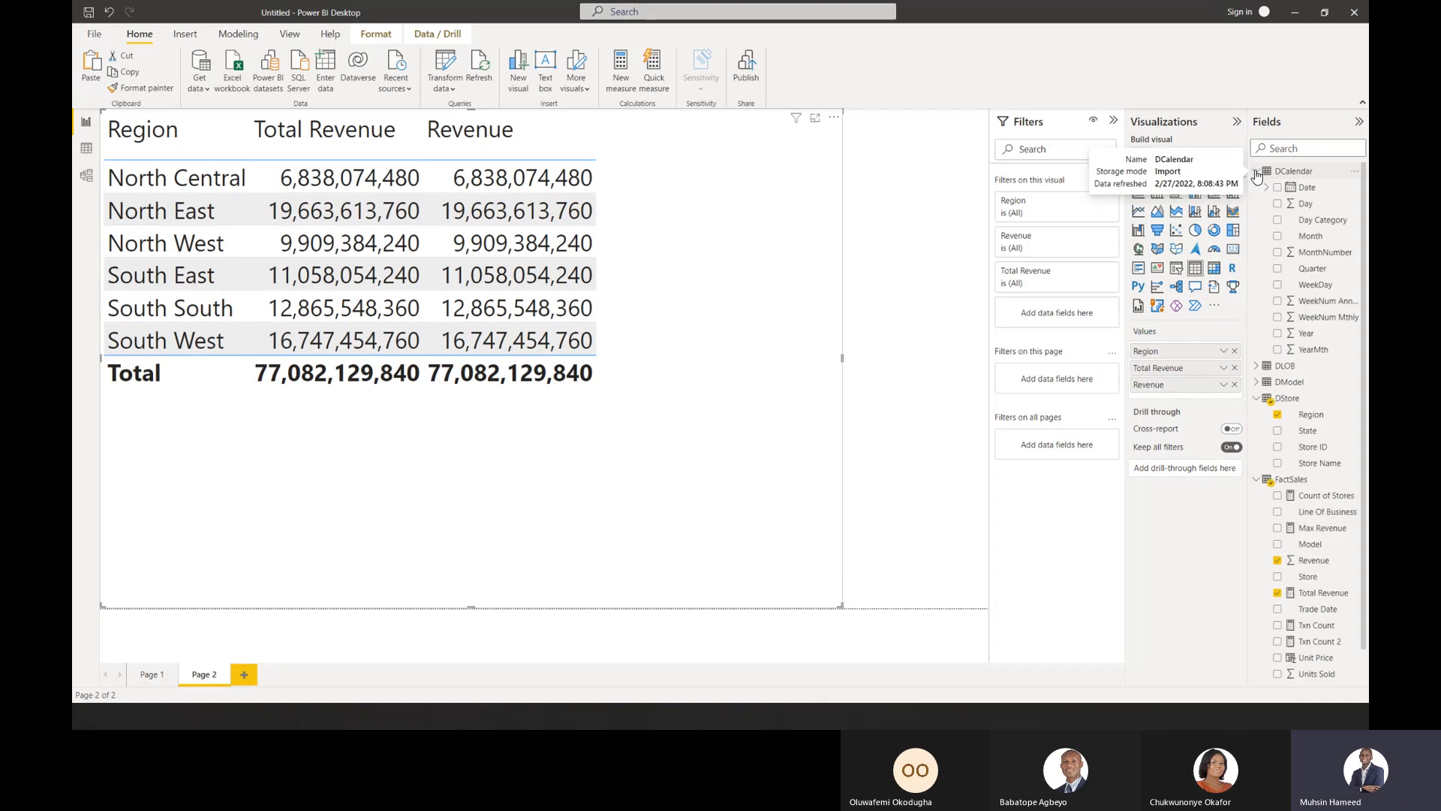
pyautogui.click(1277, 333)
pyautogui.click(1278, 350)
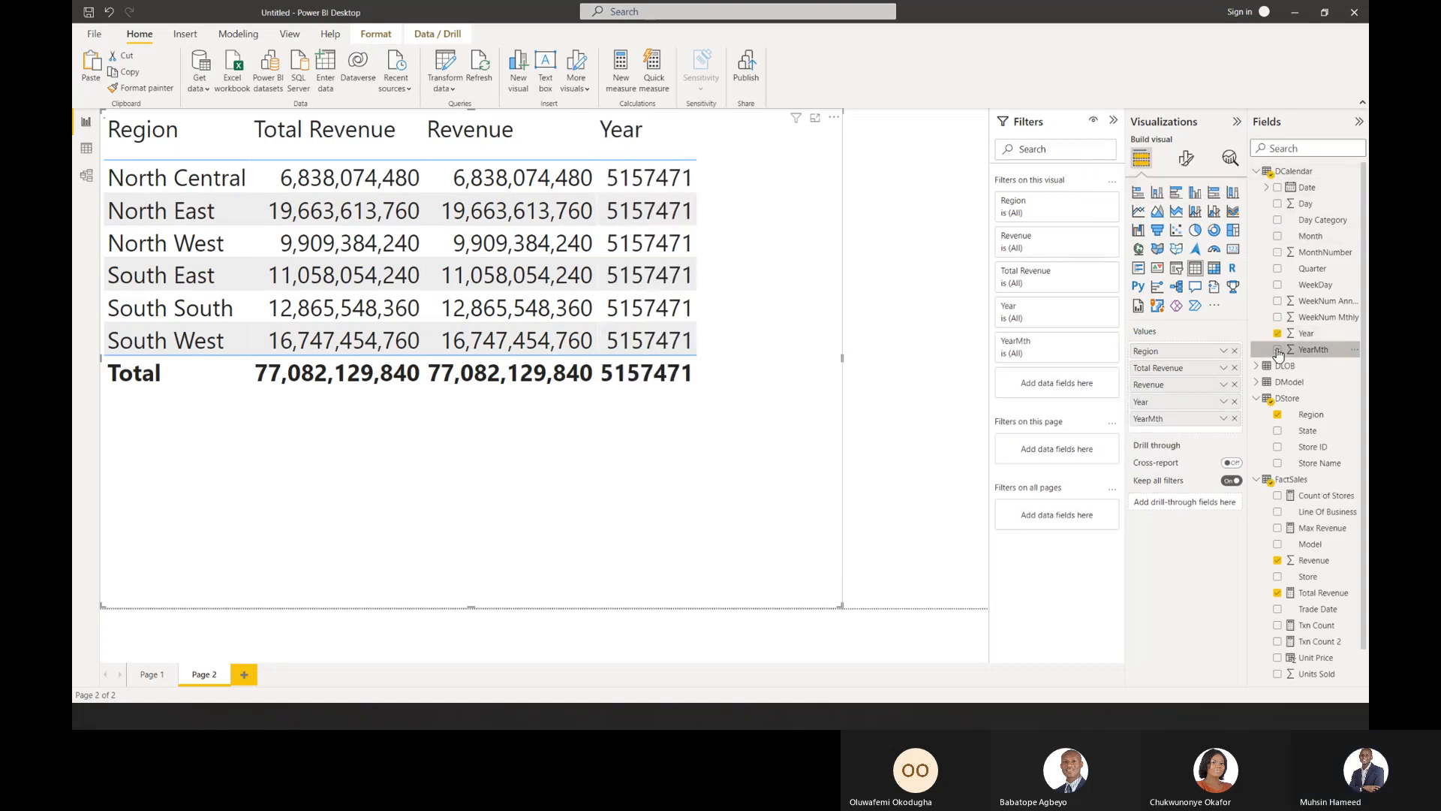
pyautogui.click(1235, 418)
pyautogui.click(1234, 401)
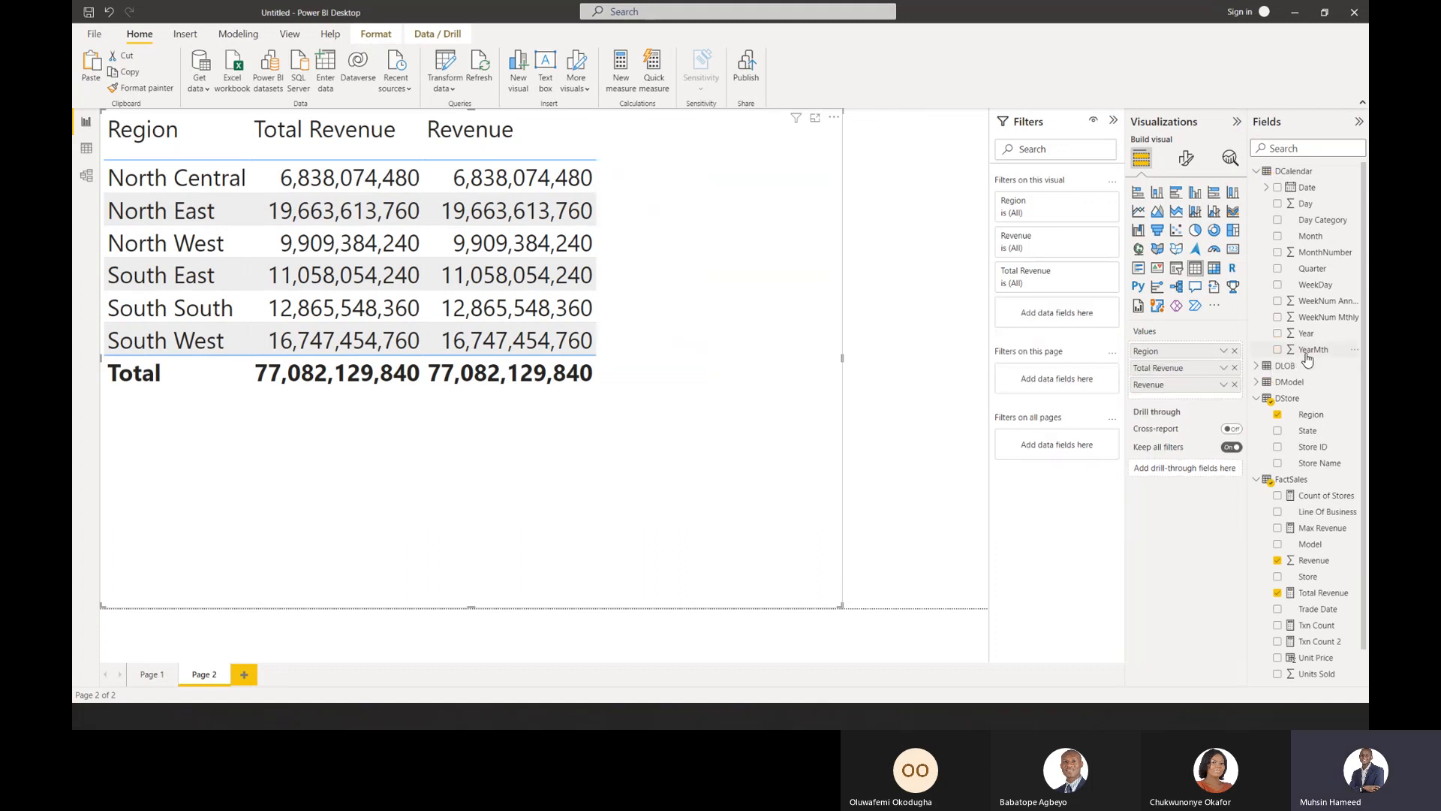
# Add the DCalendar Month field as the first column of the revenue table and check its month order across regions.
pyautogui.moveTo(1269, 239); pyautogui.dragTo(1195, 353)
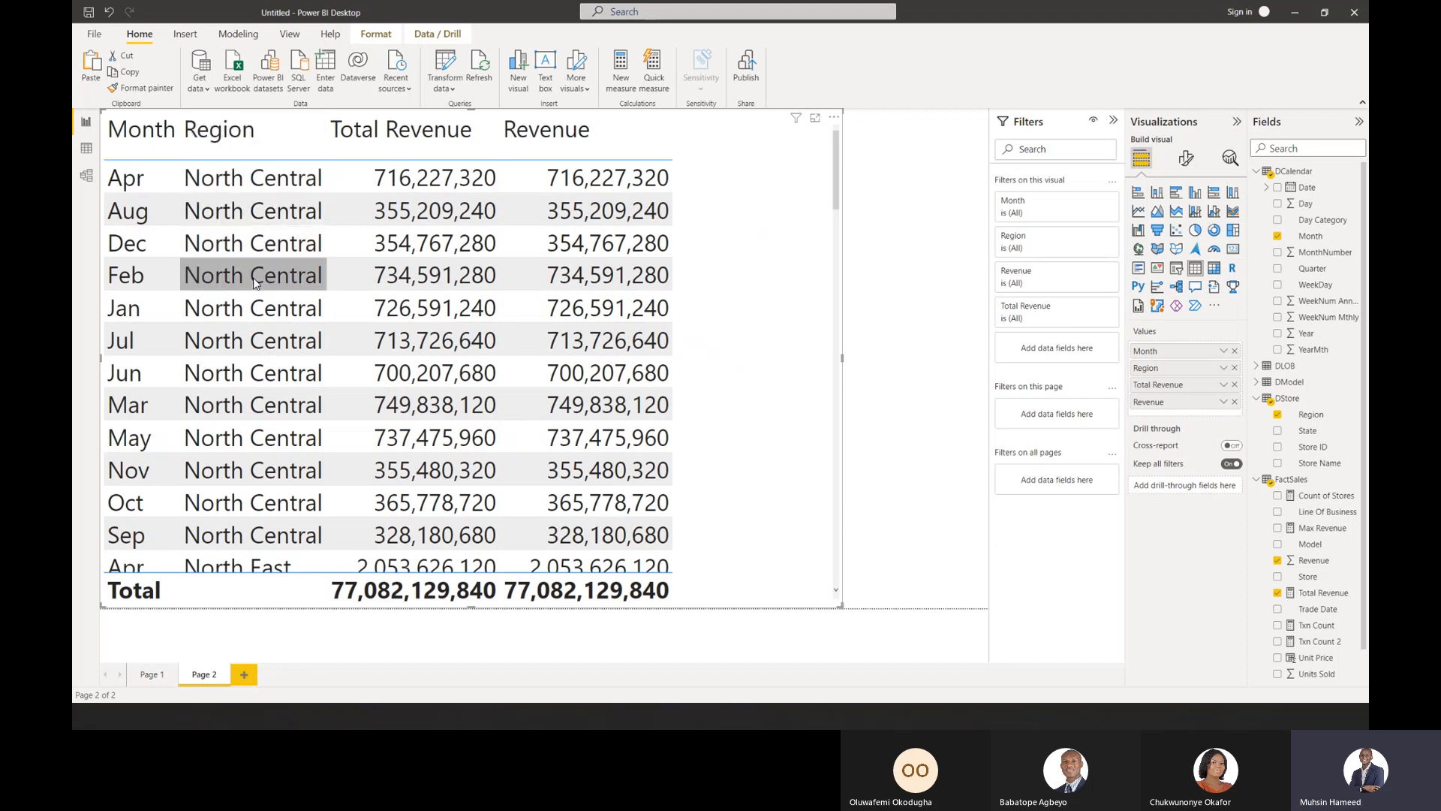
pyautogui.scroll(-2, 262, 290)
pyautogui.scroll(-3, 263, 295)
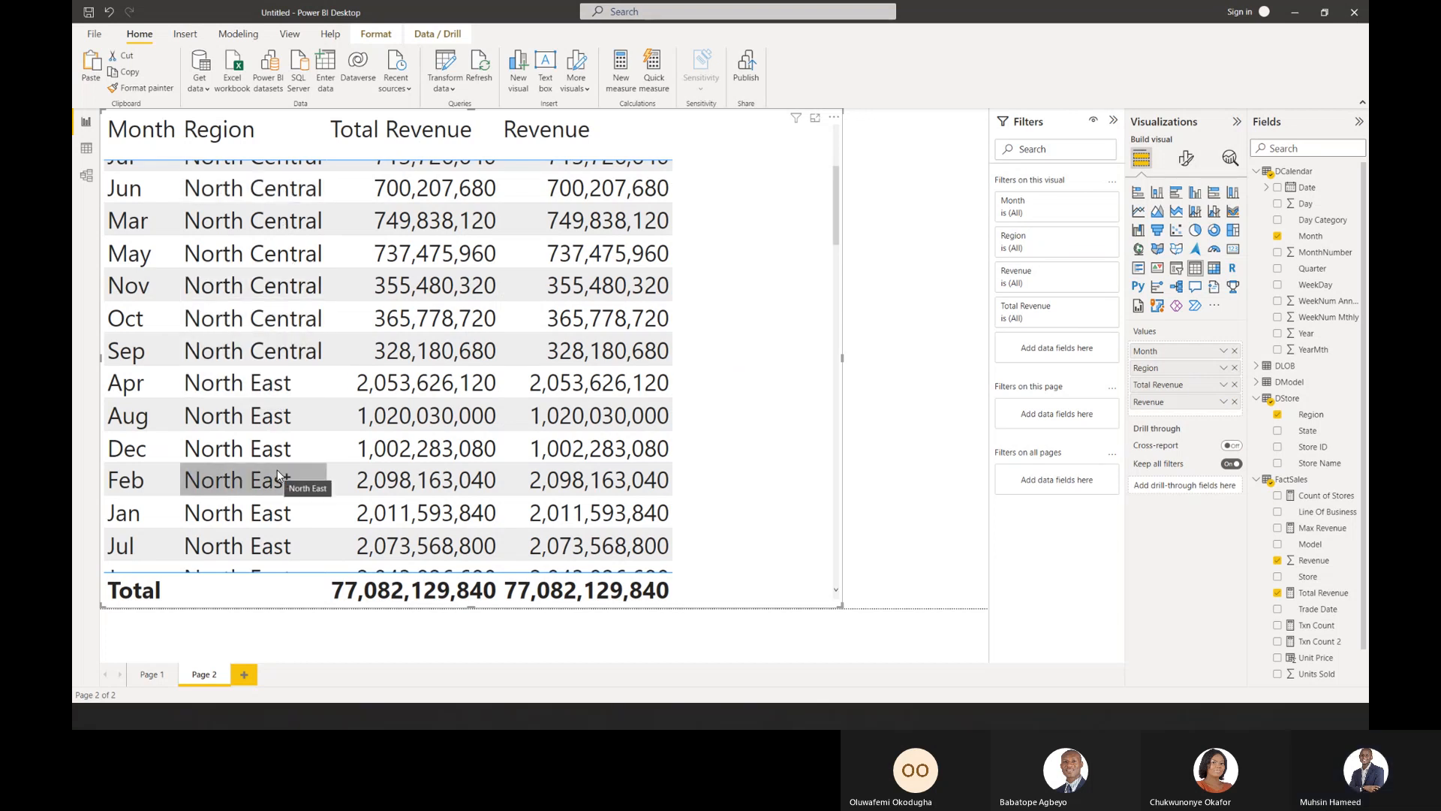
pyautogui.scroll(-3, 279, 477)
pyautogui.scroll(-3, 278, 473)
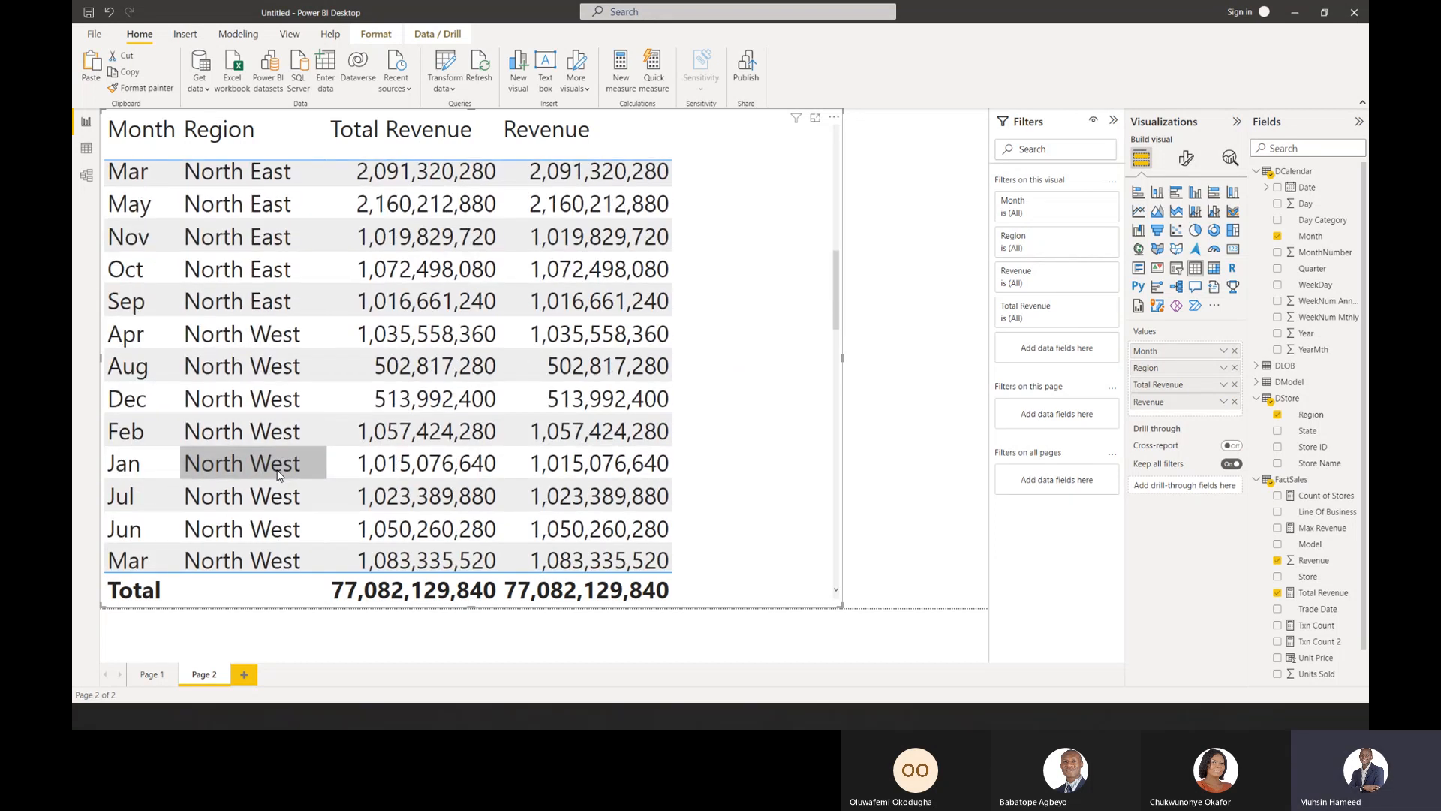
pyautogui.scroll(7, 254, 411)
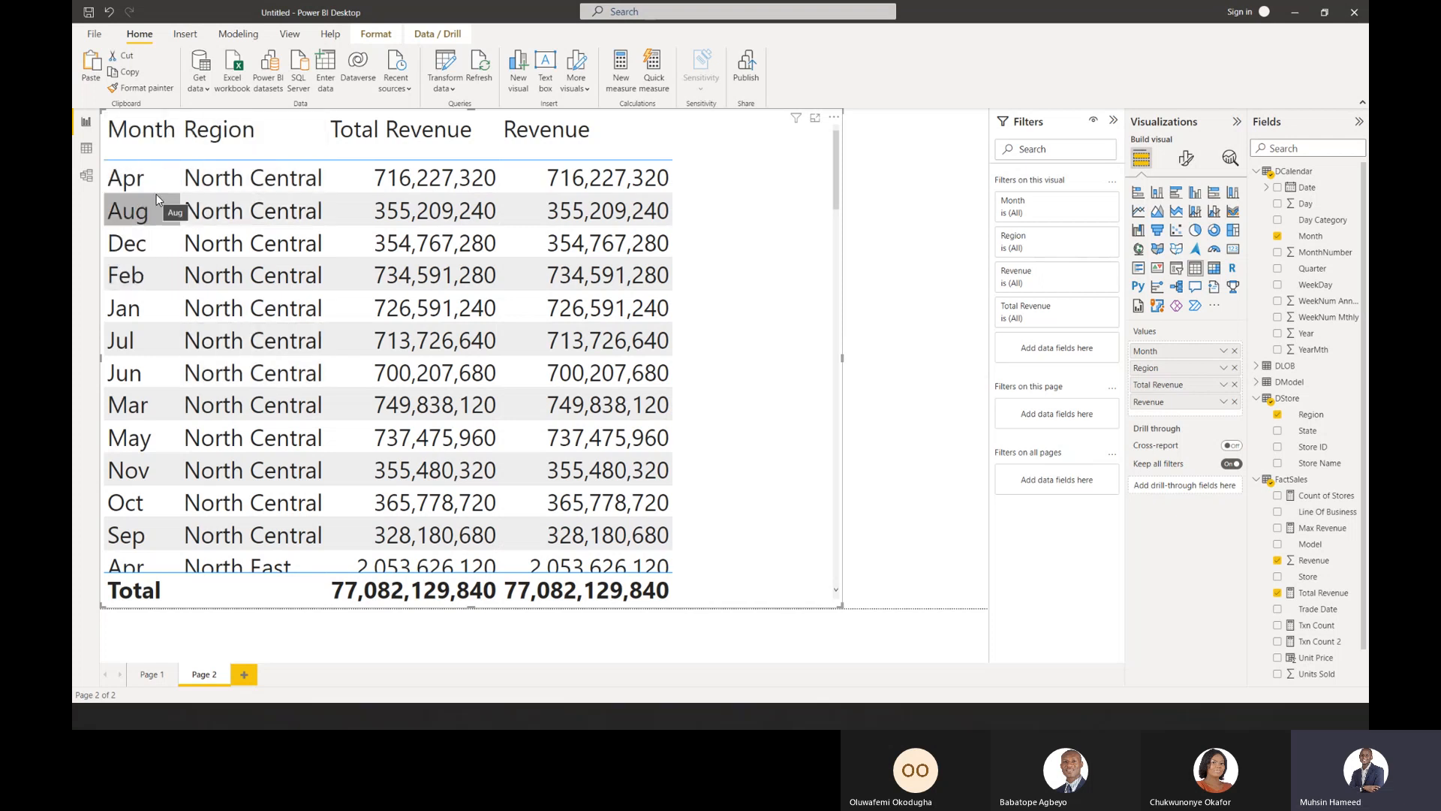
# Show the DCalendar table's rows in Data view and select its MonthNumber column.
pyautogui.click(87, 148)
pyautogui.click(1295, 172)
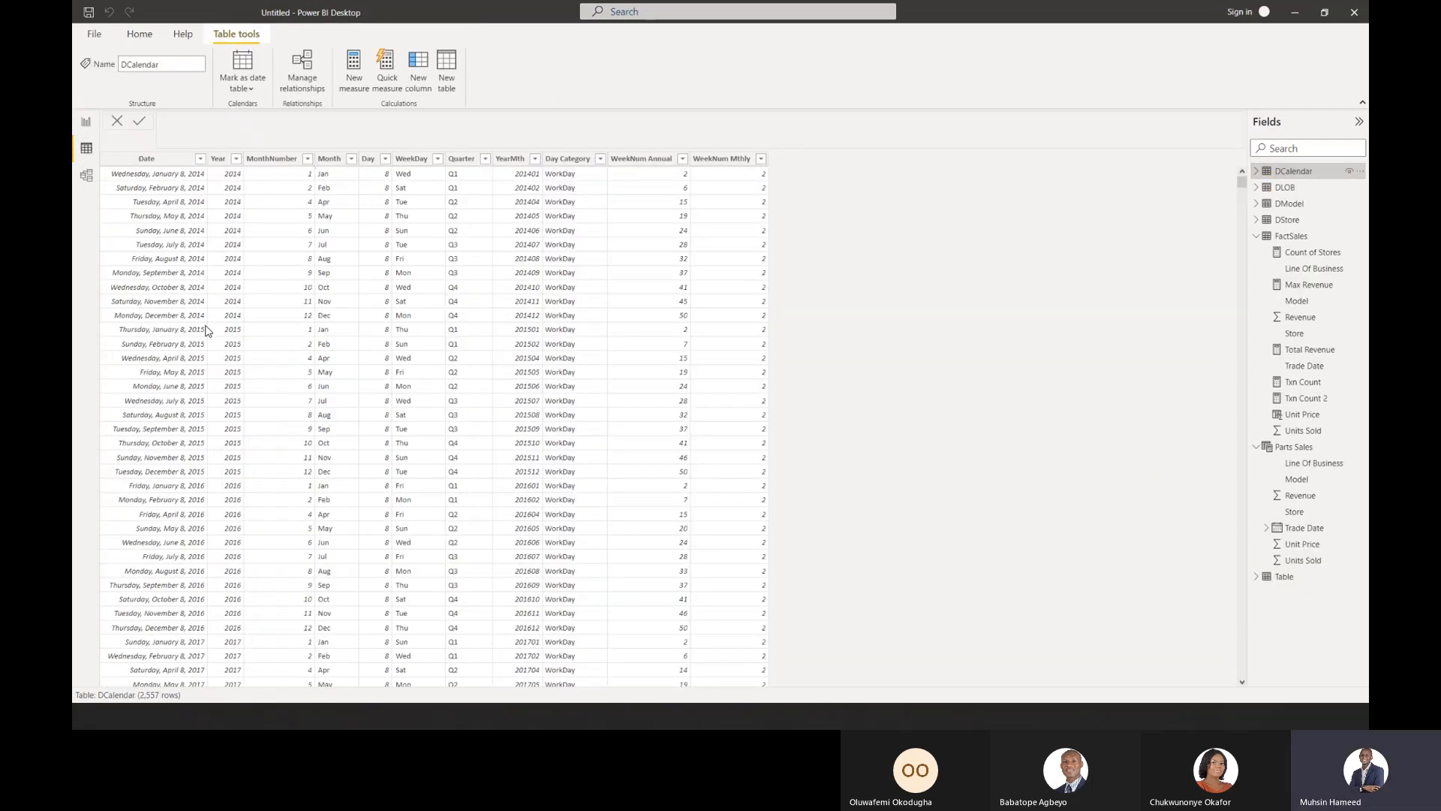
pyautogui.click(275, 164)
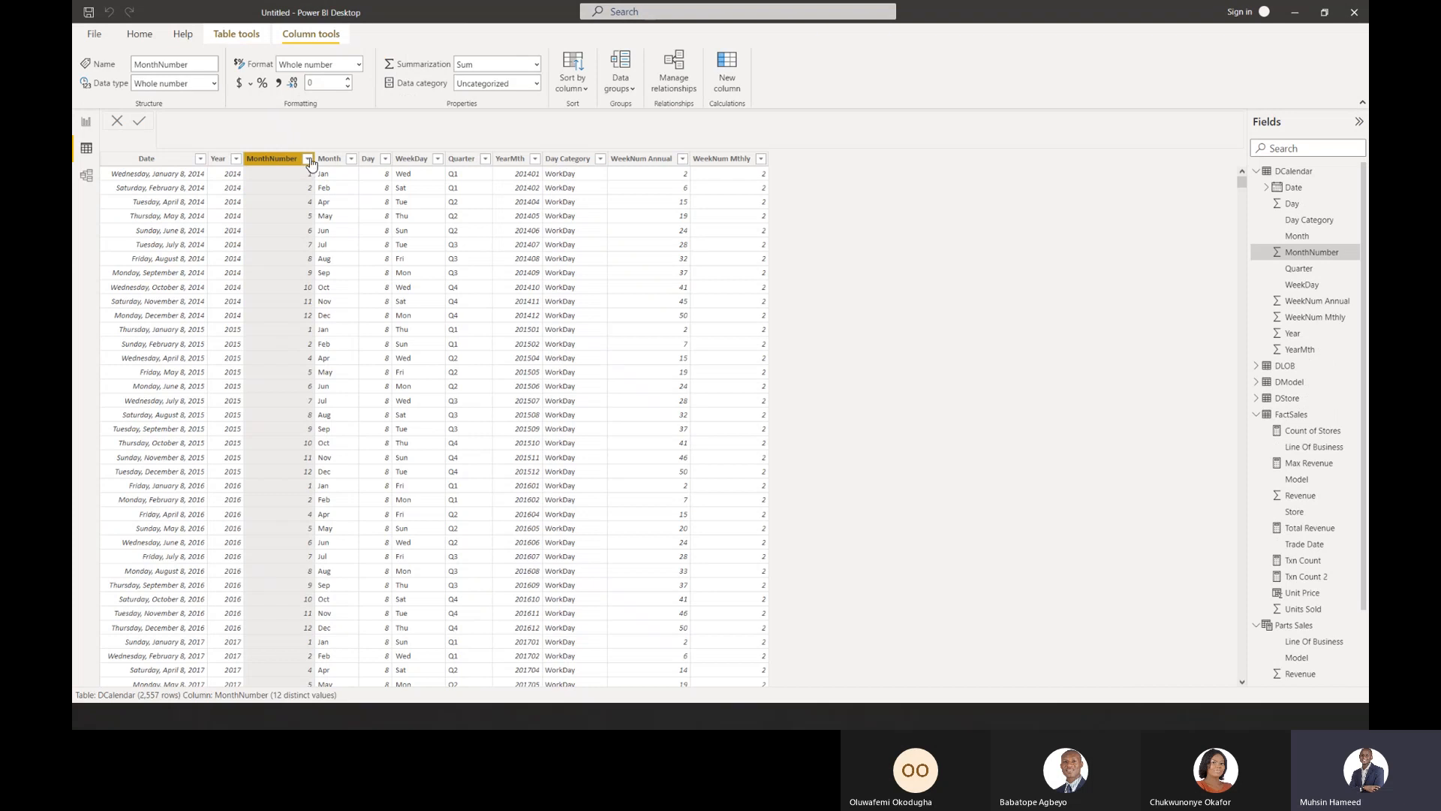
# Filter the DCalendar table's MonthNumber column to show only the value 1.
pyautogui.click(307, 160)
pyautogui.click(368, 299)
pyautogui.click(336, 312)
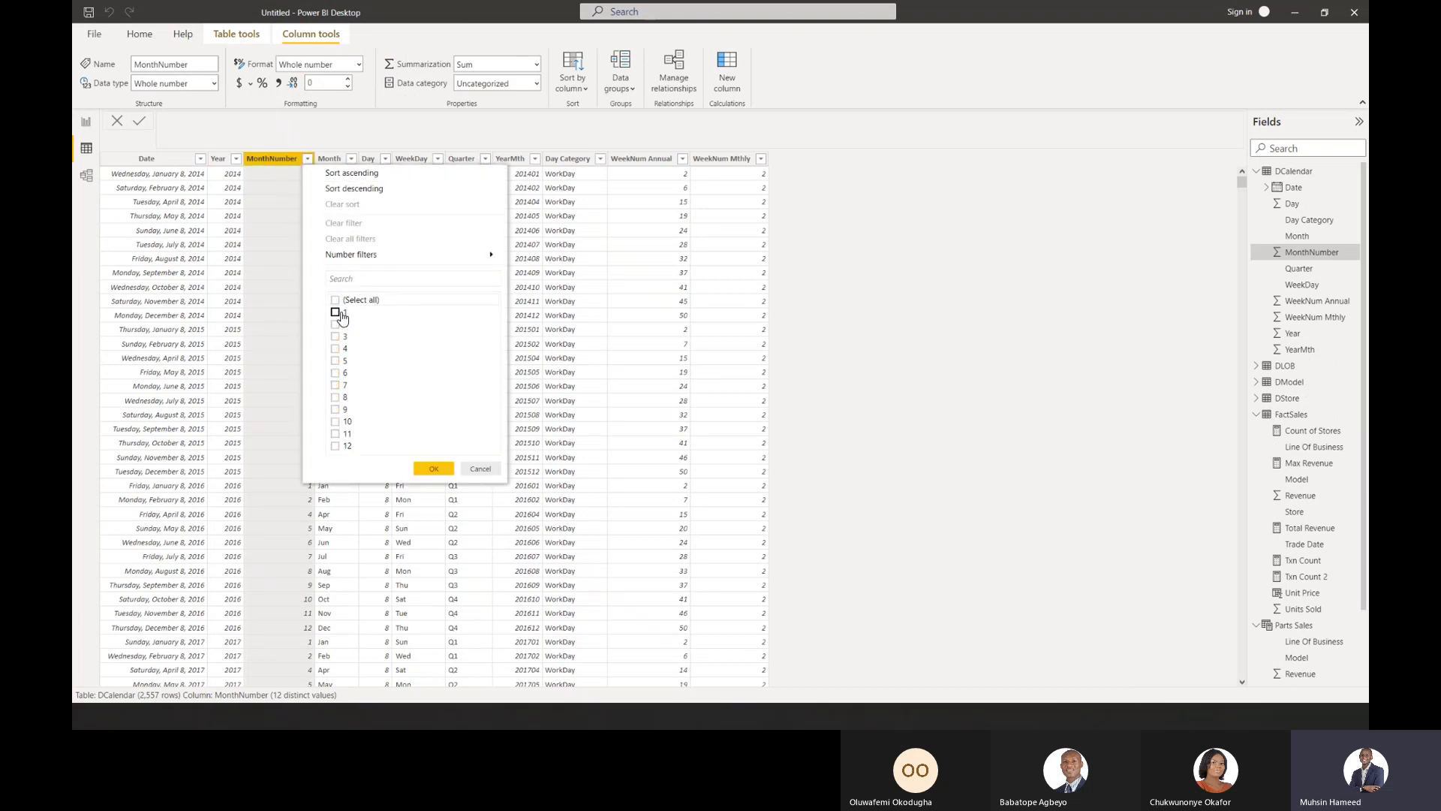
pyautogui.click(434, 469)
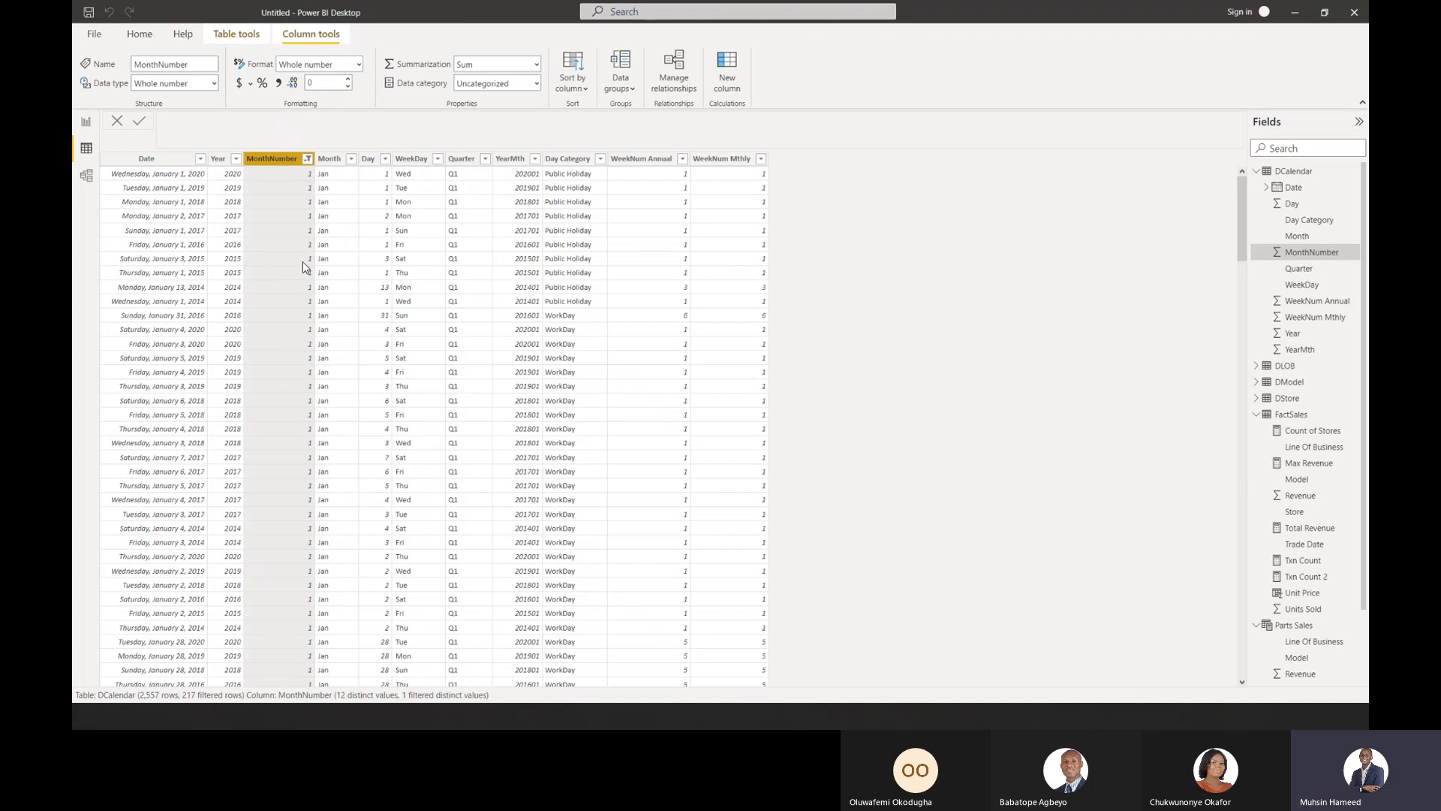
# Switch the MonthNumber filter to the value 2 and clear the column filtering after checking the matching month name.
pyautogui.click(307, 161)
pyautogui.click(335, 325)
pyautogui.click(342, 314)
pyautogui.click(432, 469)
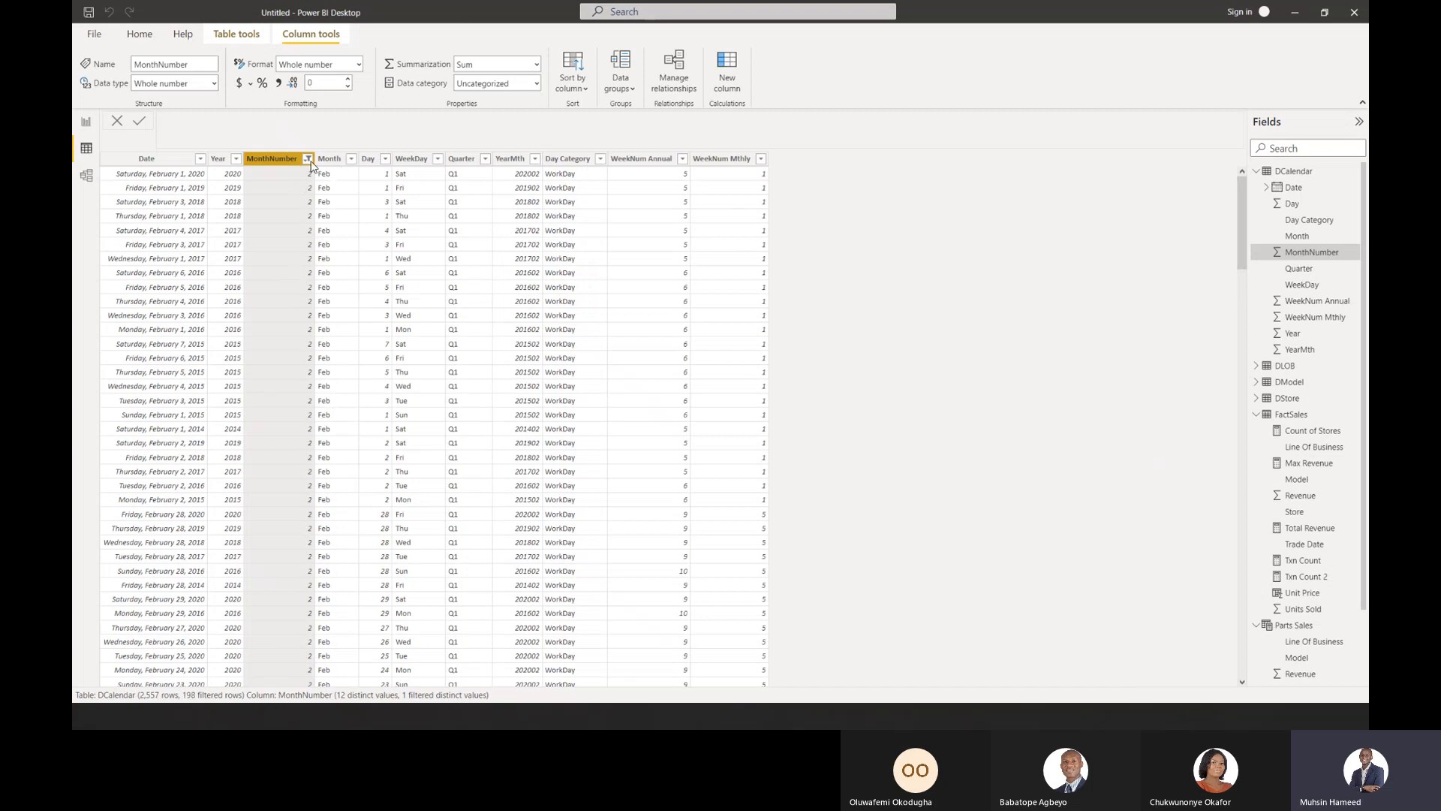
pyautogui.click(309, 159)
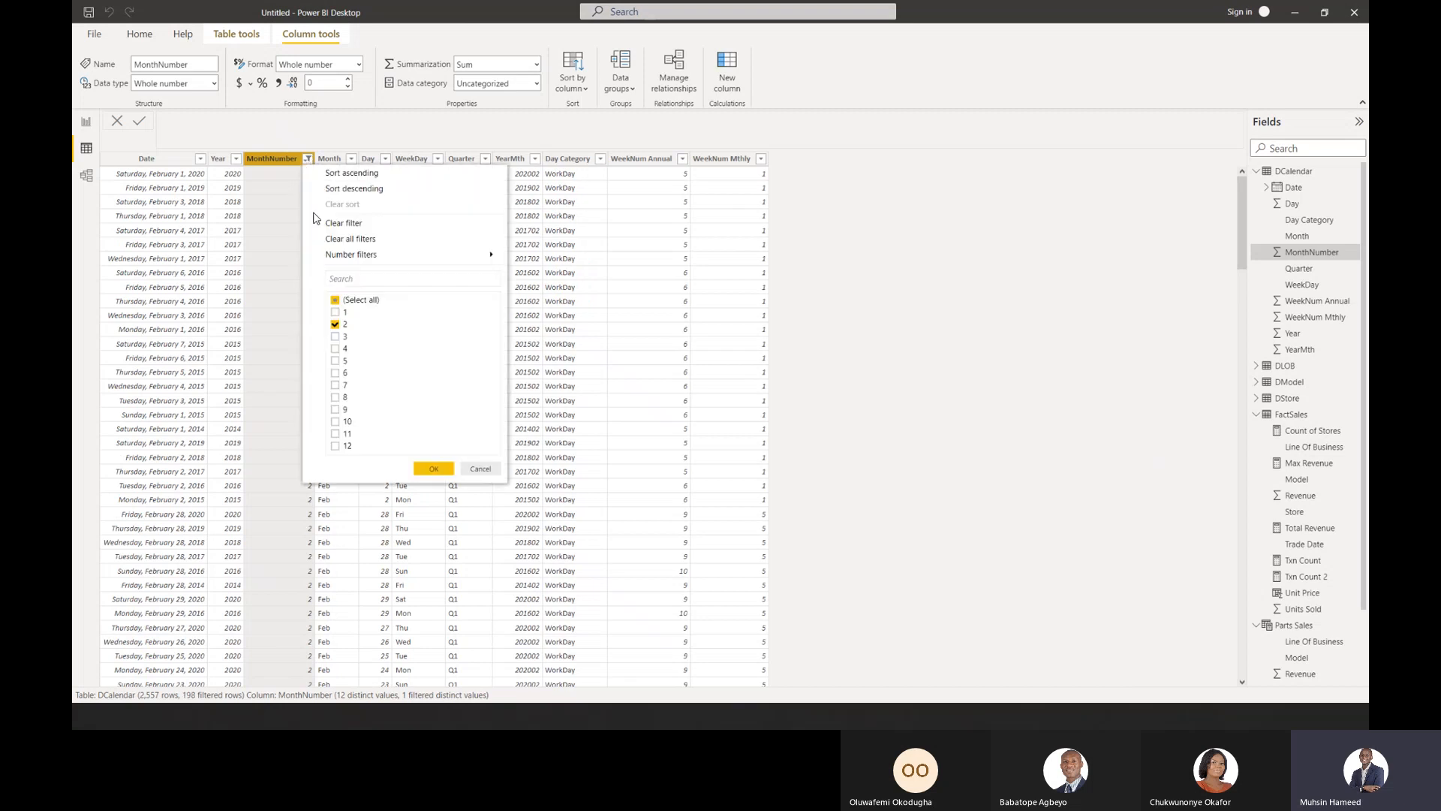
pyautogui.click(402, 236)
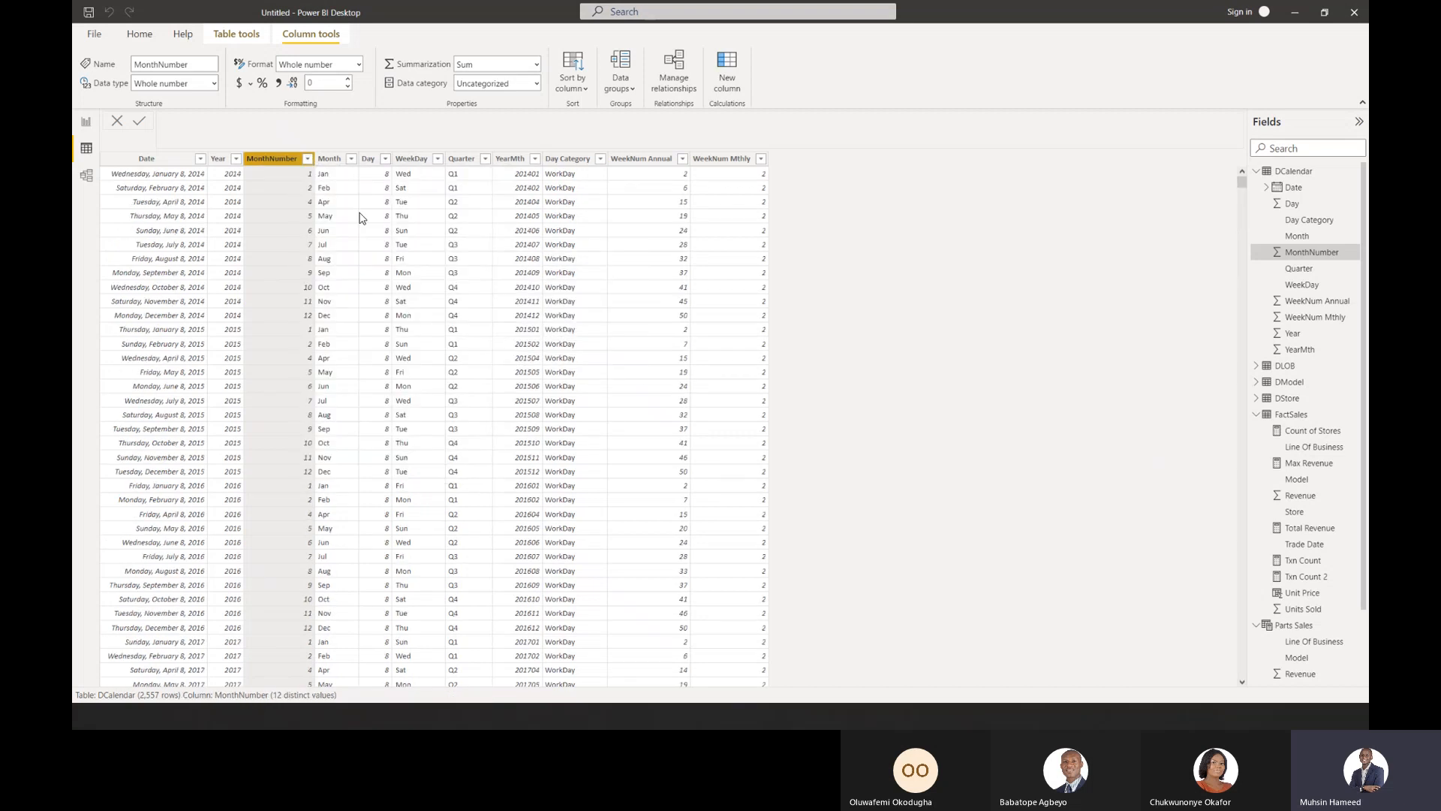
# Sort the DCalendar Month column by MonthNumber and return to the report page.
pyautogui.click(335, 160)
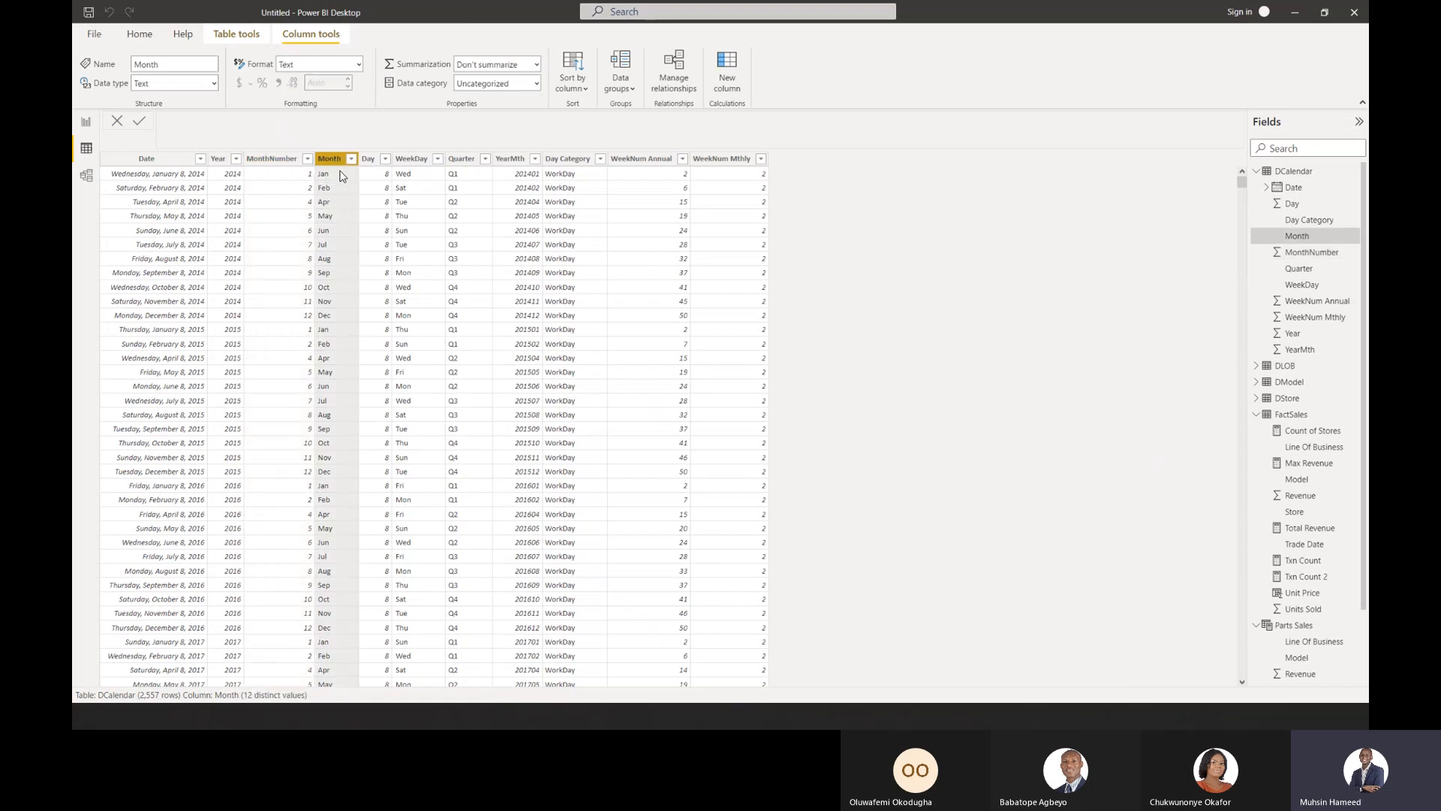
pyautogui.click(275, 162)
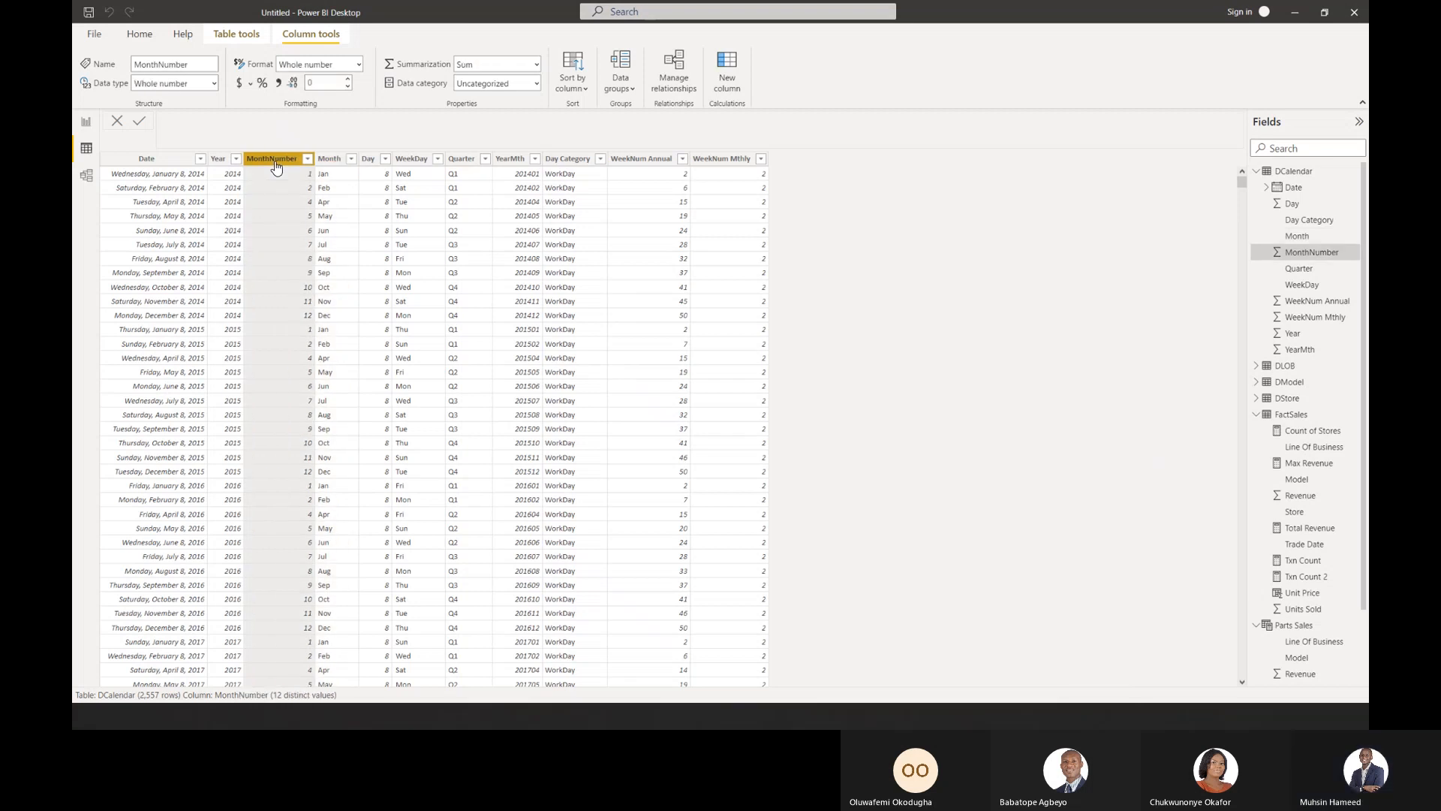
pyautogui.click(336, 163)
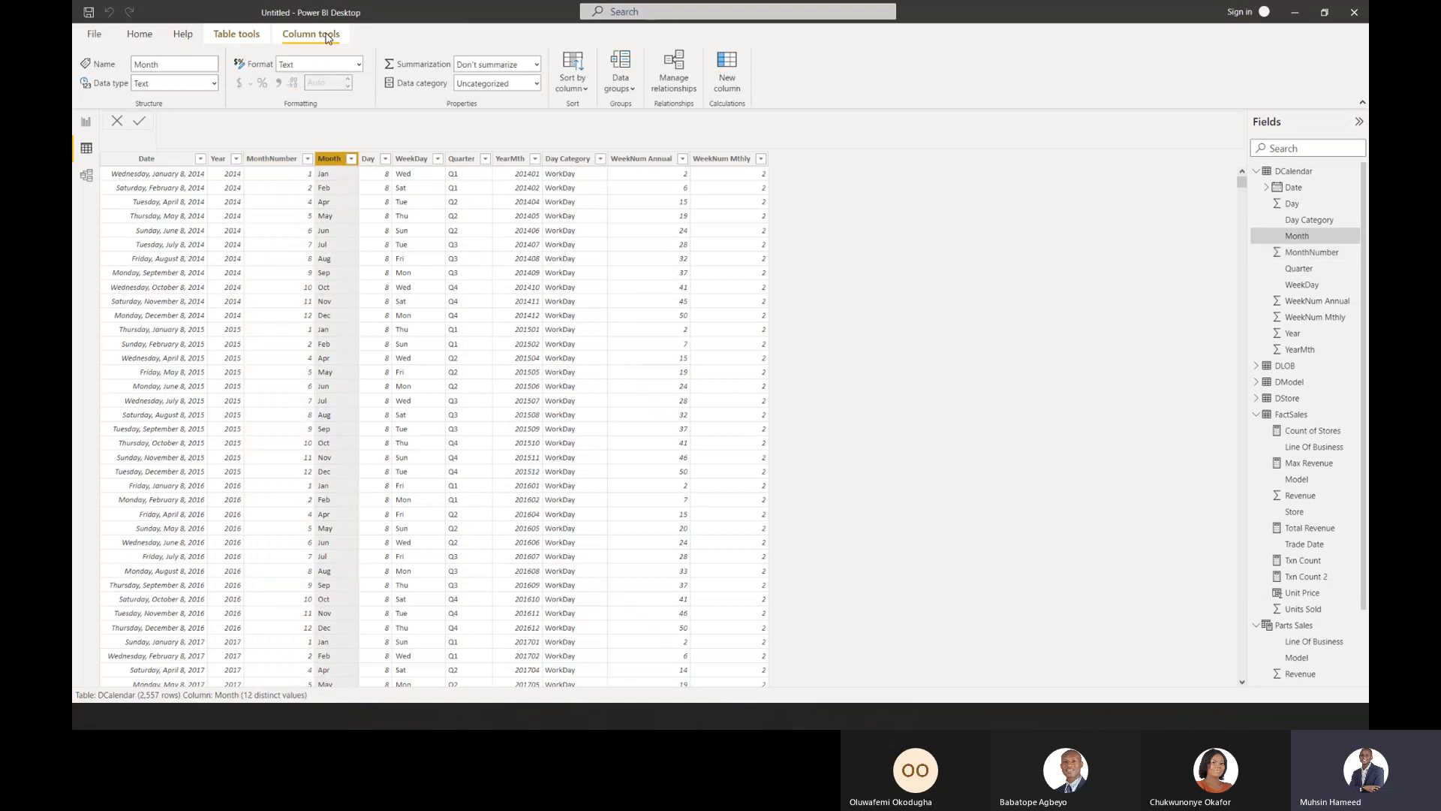
pyautogui.click(587, 90)
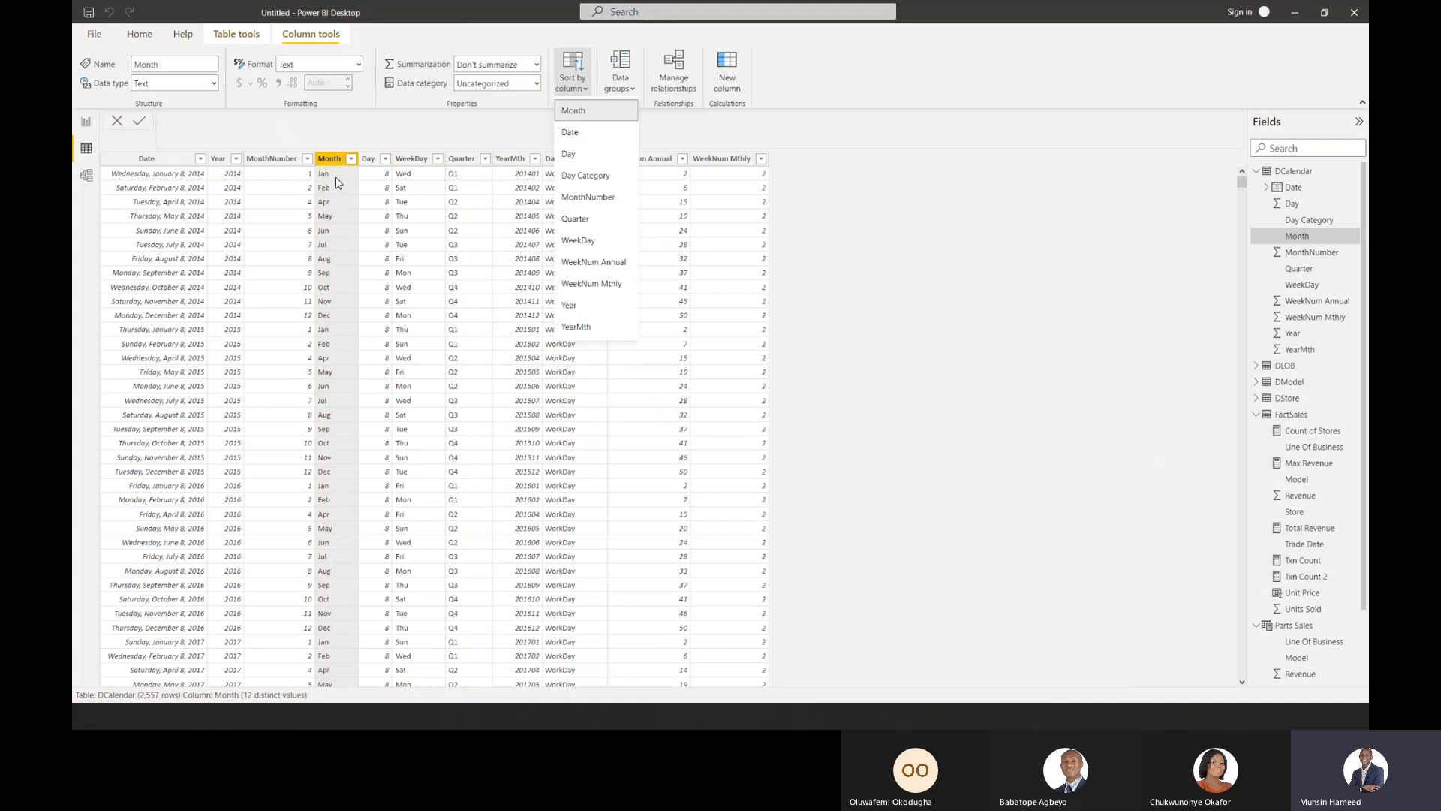
pyautogui.click(588, 198)
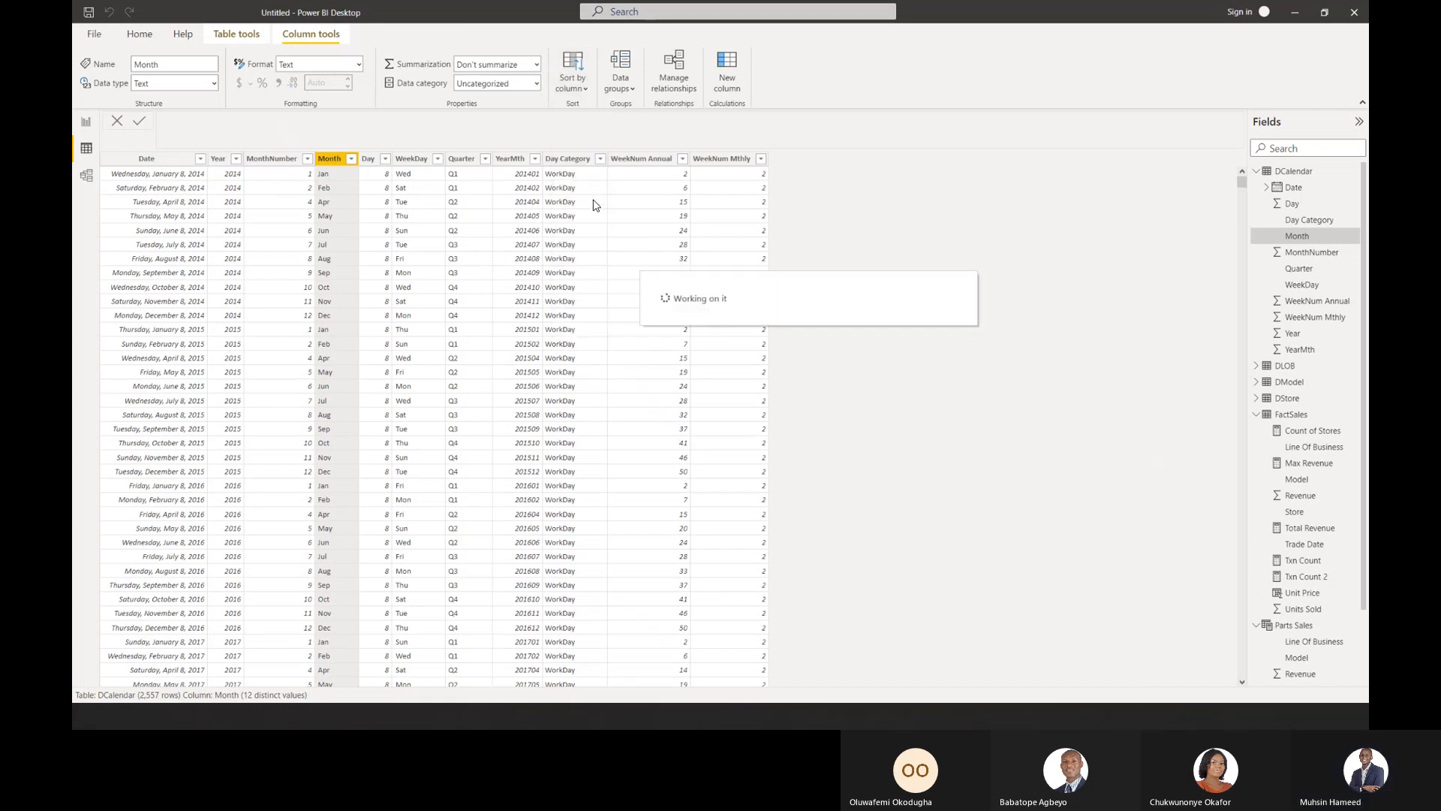
pyautogui.click(86, 122)
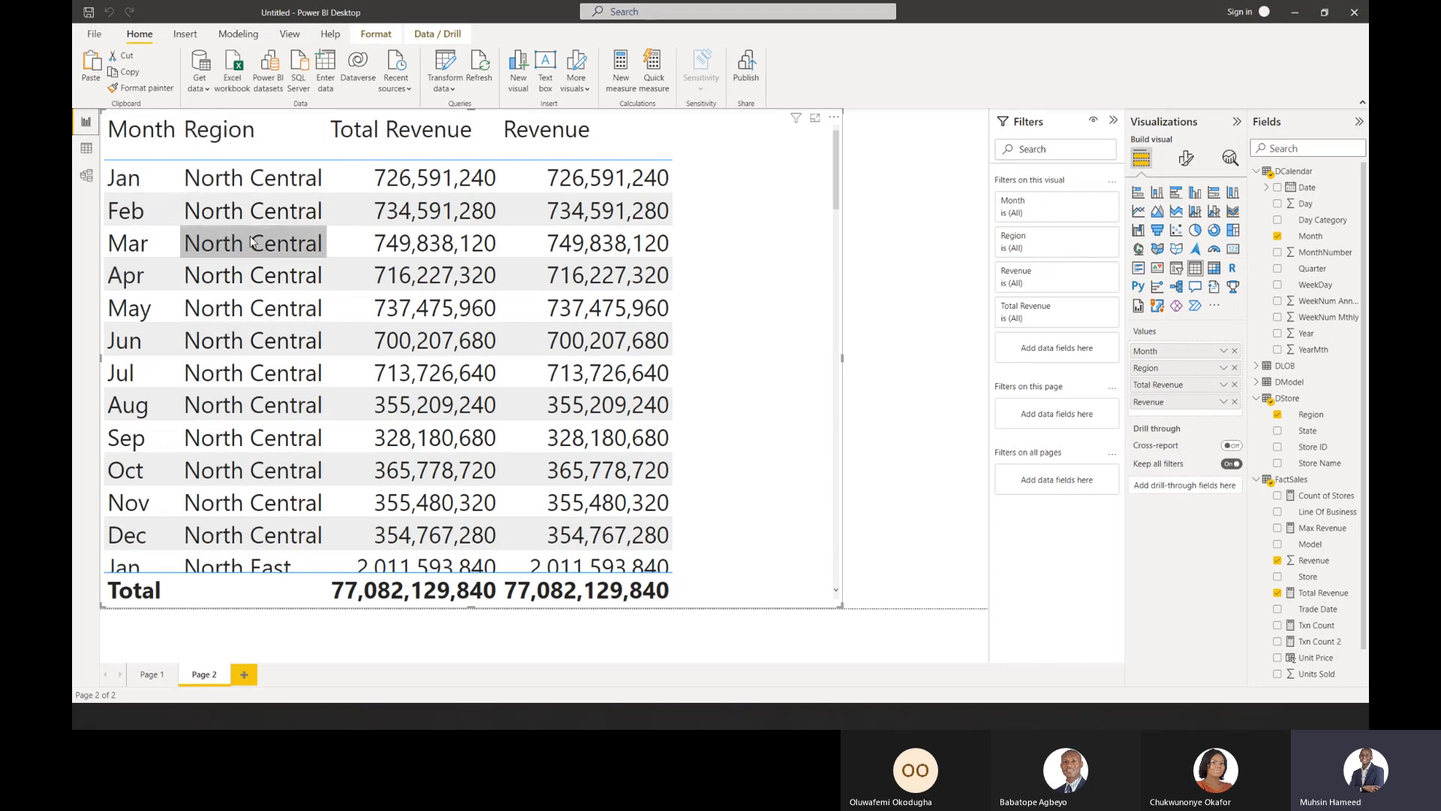
# Collapse the DCalendar fields in Data view and show the DStore table's rows.
pyautogui.click(88, 148)
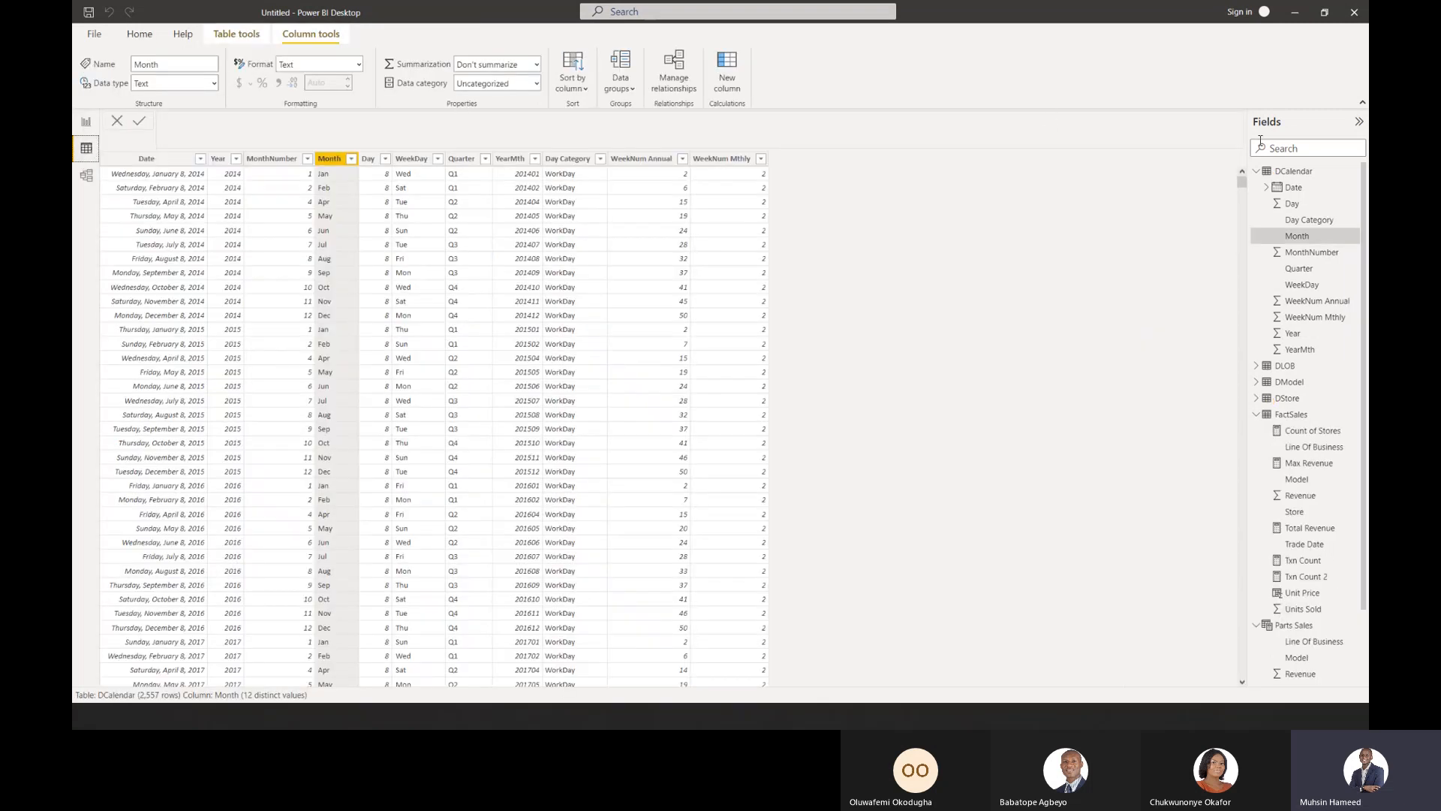
pyautogui.click(1255, 173)
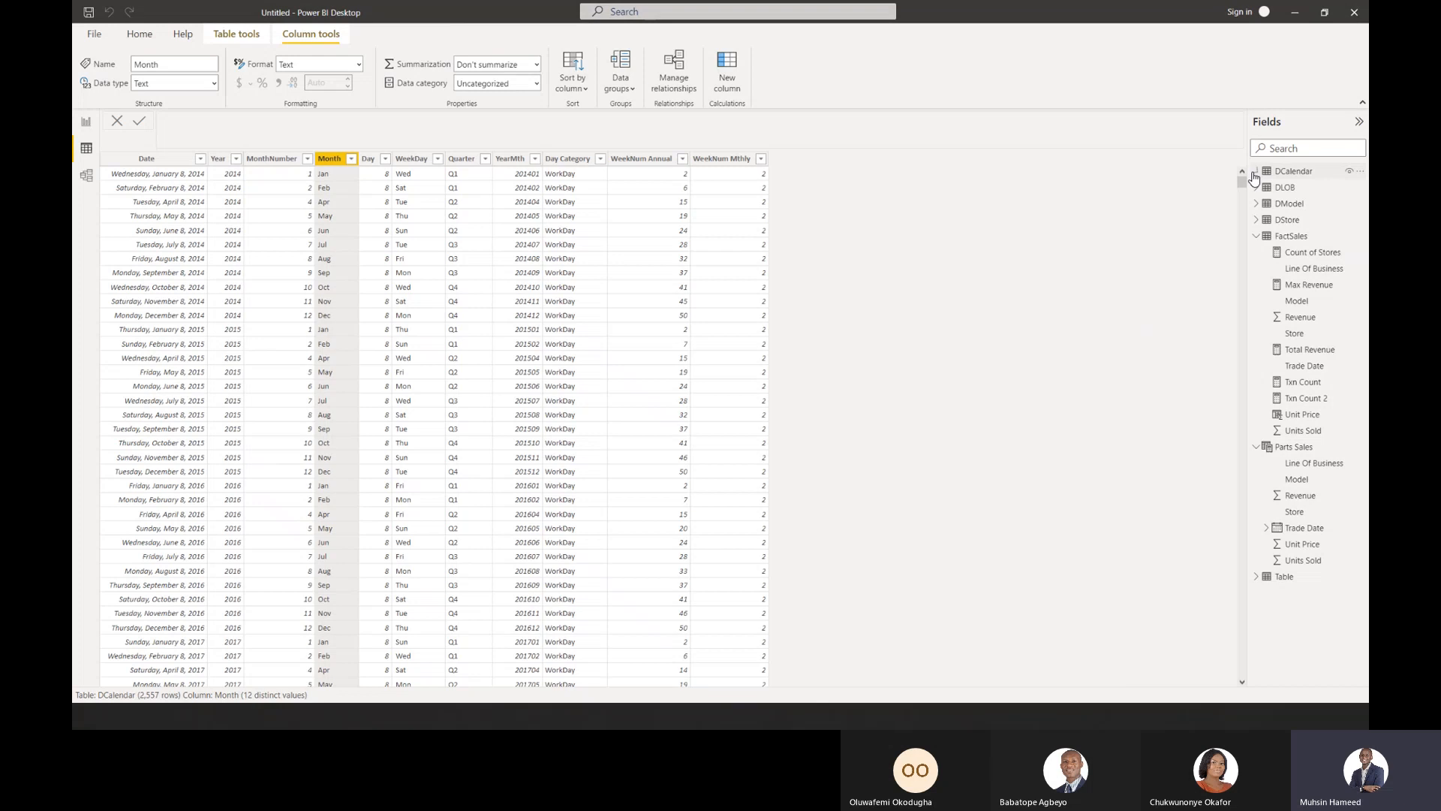
pyautogui.click(1287, 219)
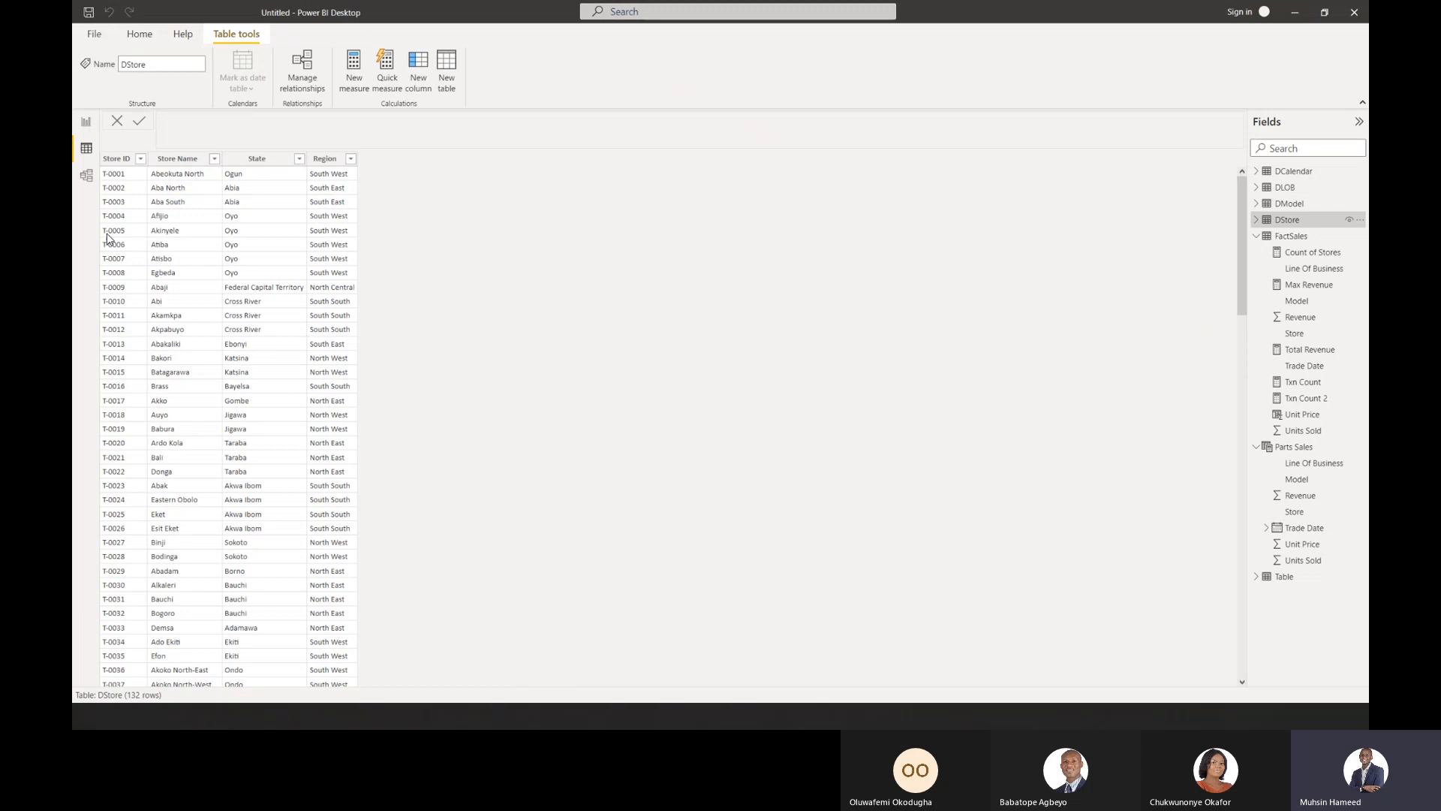
# Return to the report and examine the revenue table's month order and revenue values across all regions.
pyautogui.click(87, 126)
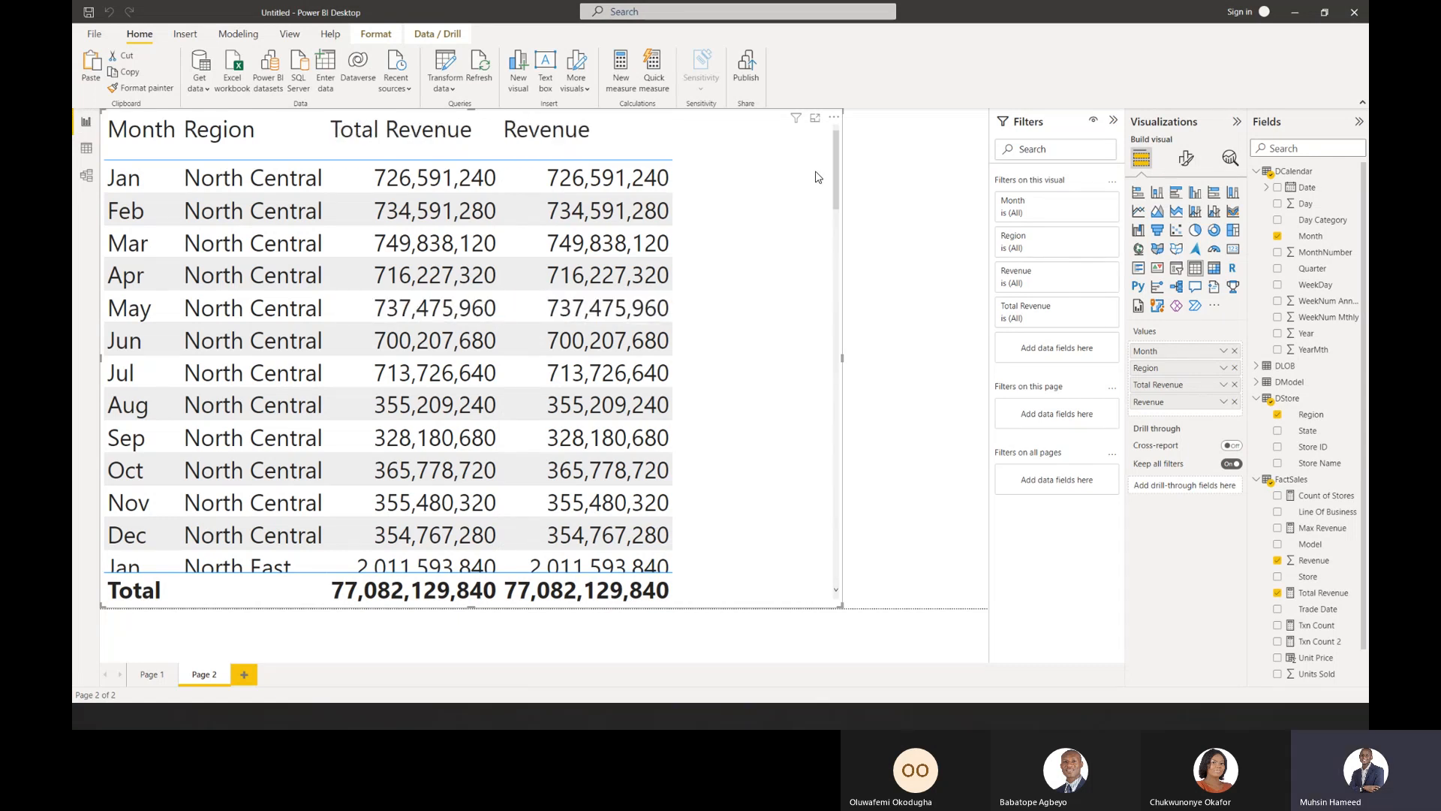
pyautogui.scroll(-4, 811, 249)
pyautogui.scroll(-8, 811, 249)
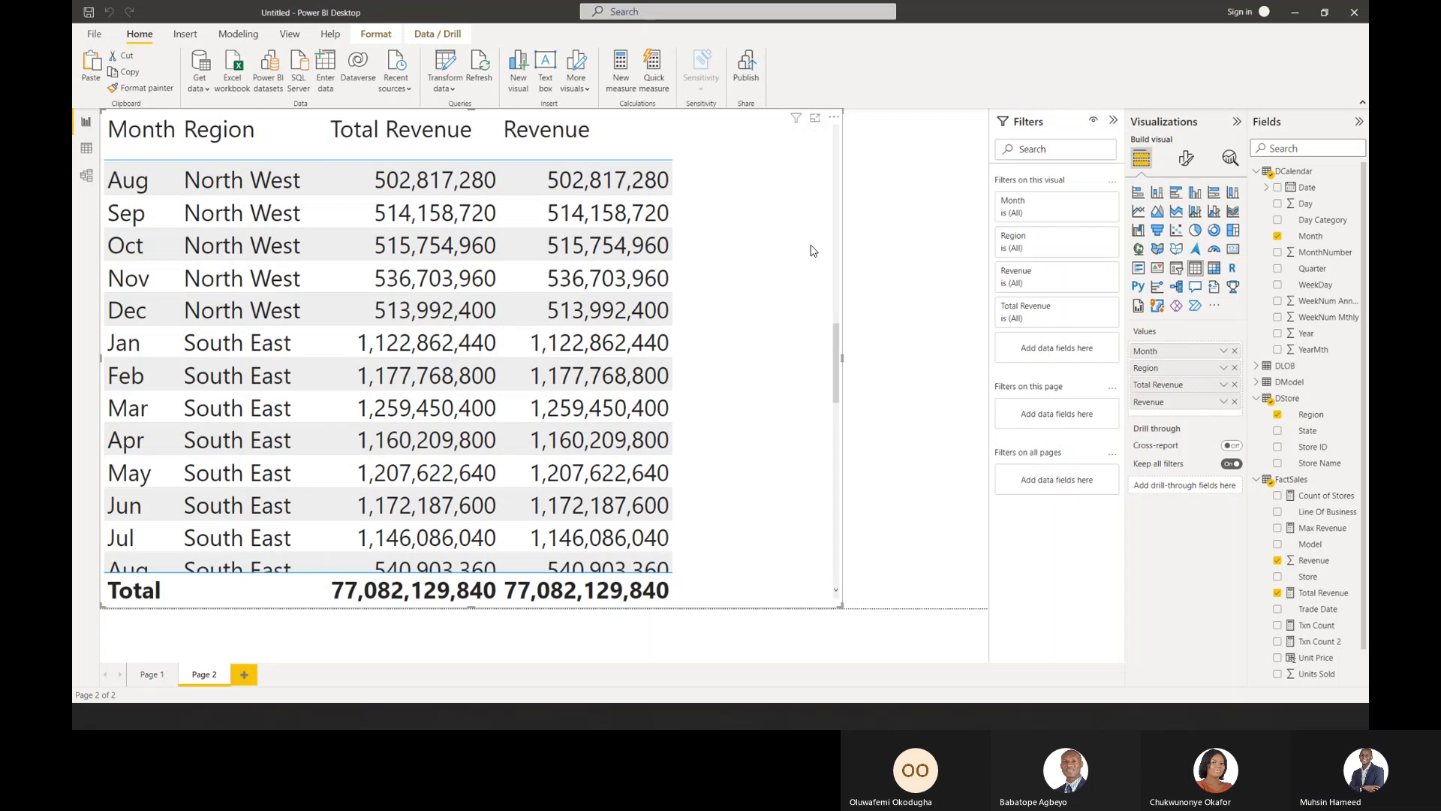
pyautogui.scroll(-8, 790, 325)
pyautogui.scroll(-2, 790, 324)
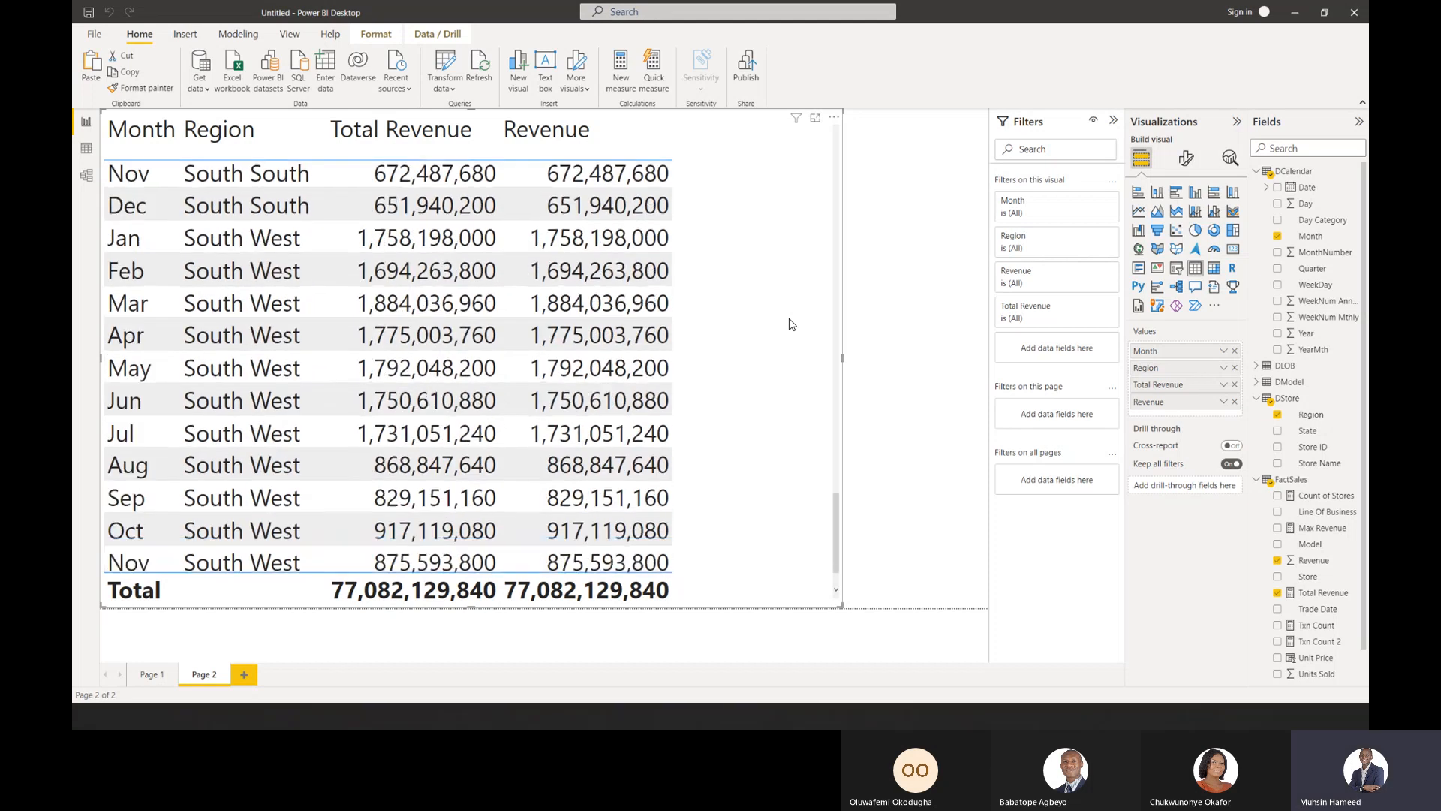
pyautogui.scroll(3, 790, 324)
pyautogui.scroll(10, 790, 325)
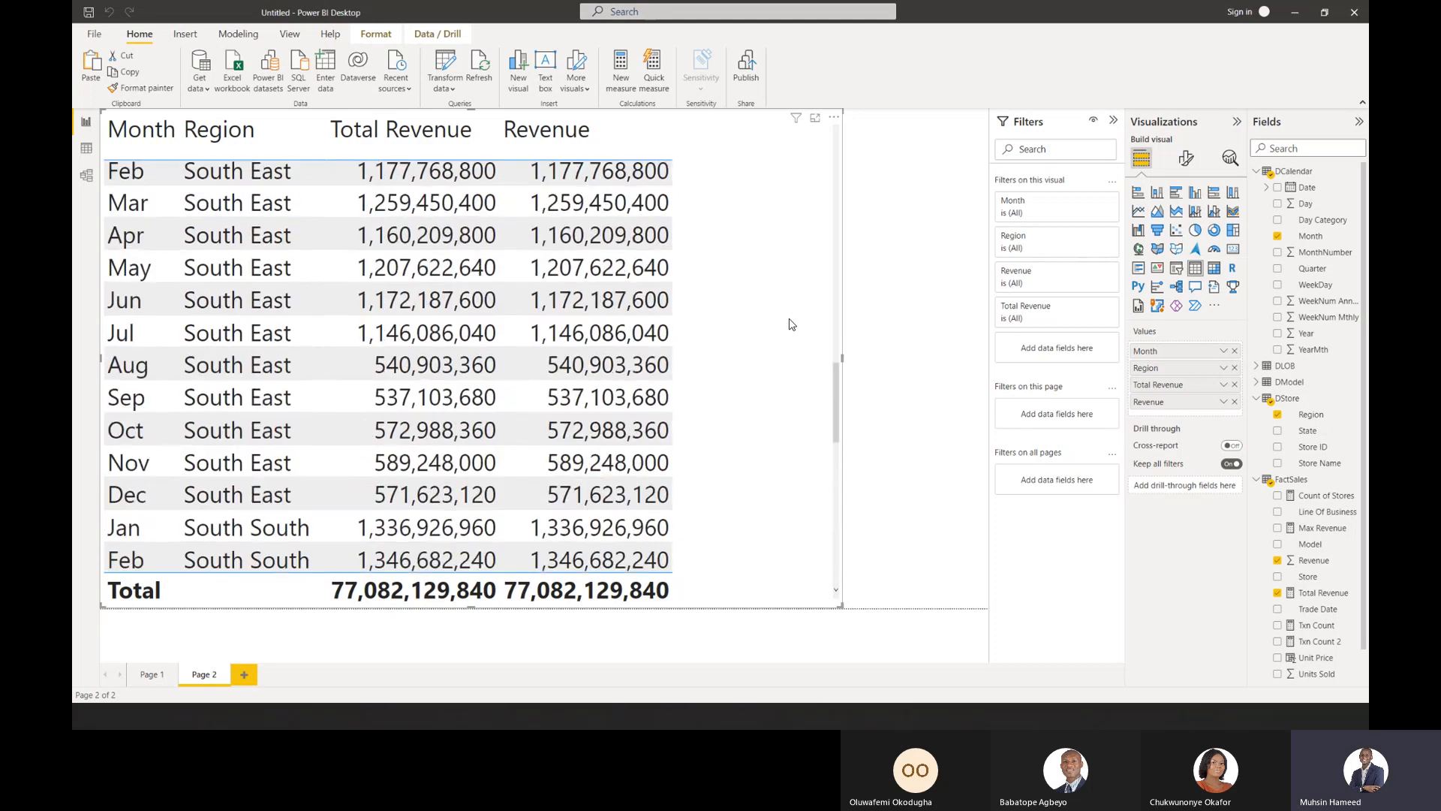
pyautogui.scroll(4, 790, 324)
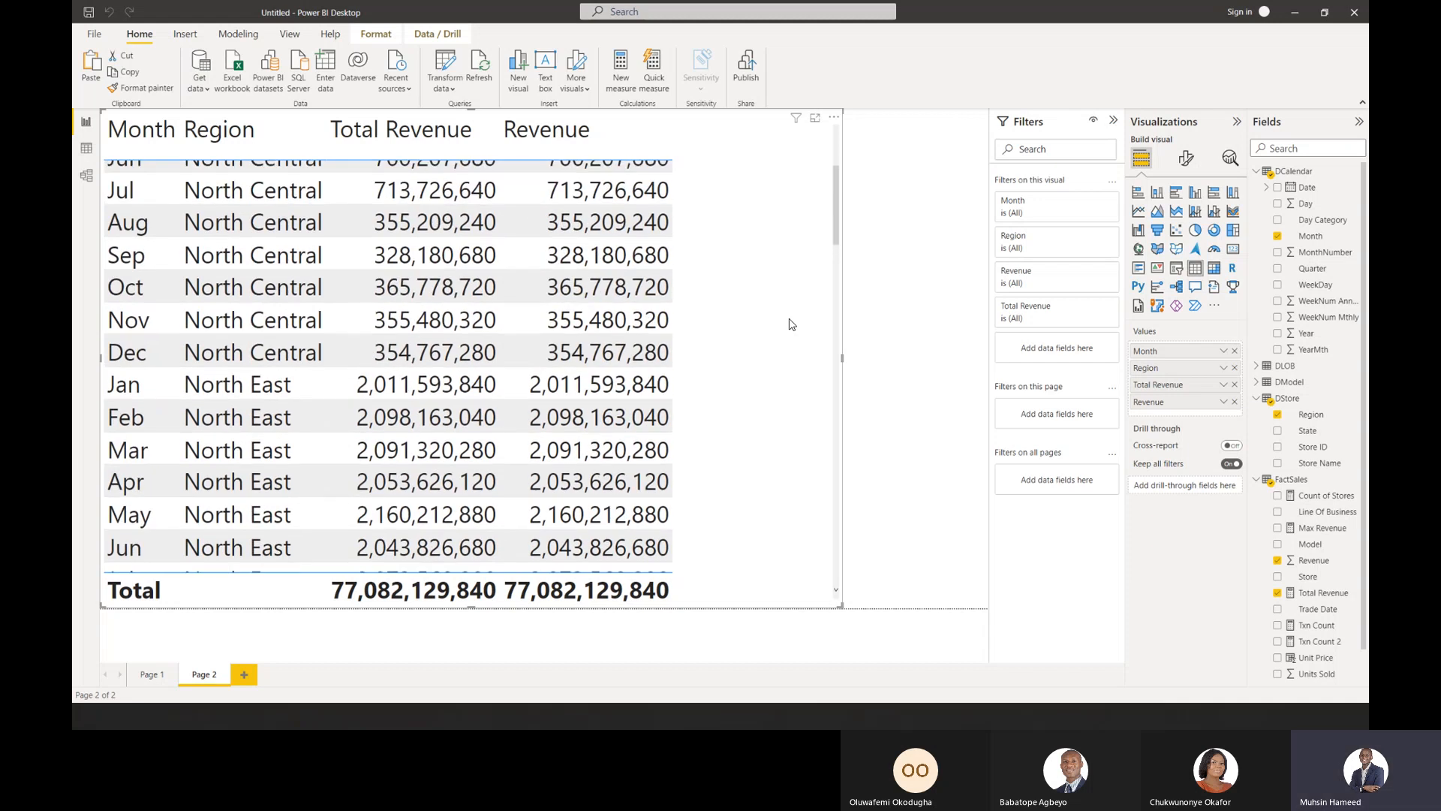
# Compare the Total Revenue and Revenue columns month by month for the regions from North Central to South West in the table.
pyautogui.scroll(-1, 790, 325)
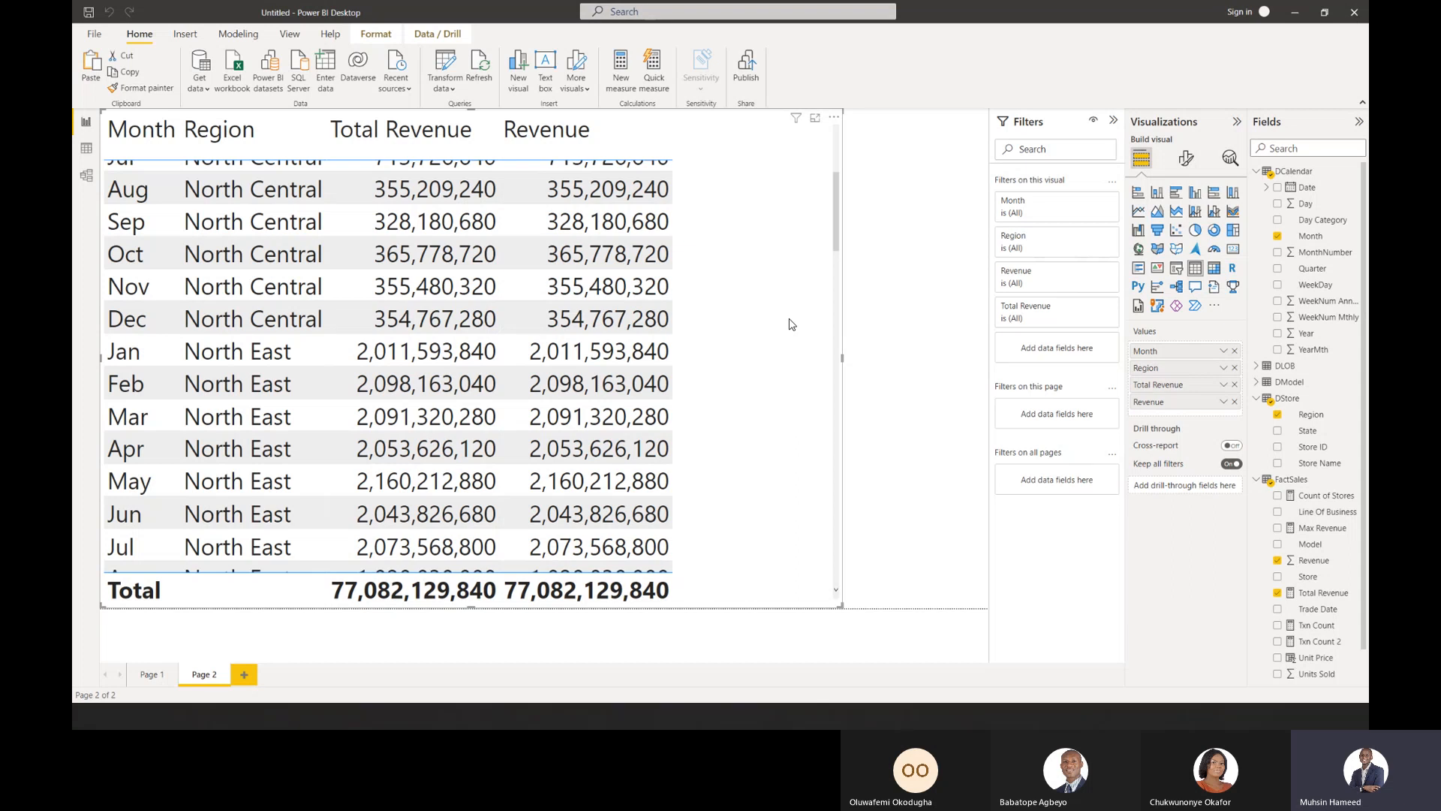
pyautogui.scroll(-1, 789, 324)
pyautogui.scroll(4, 789, 324)
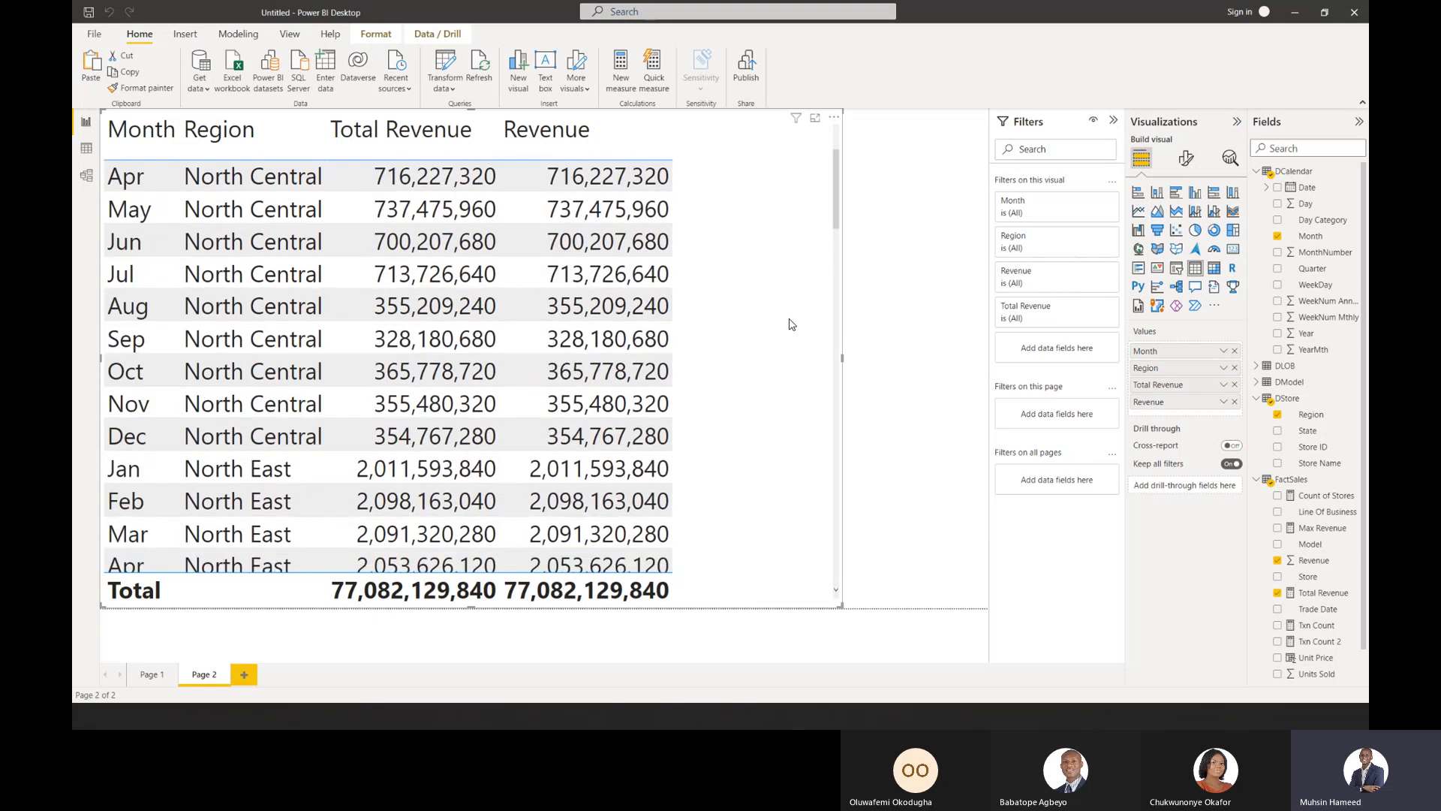
pyautogui.scroll(-6, 789, 324)
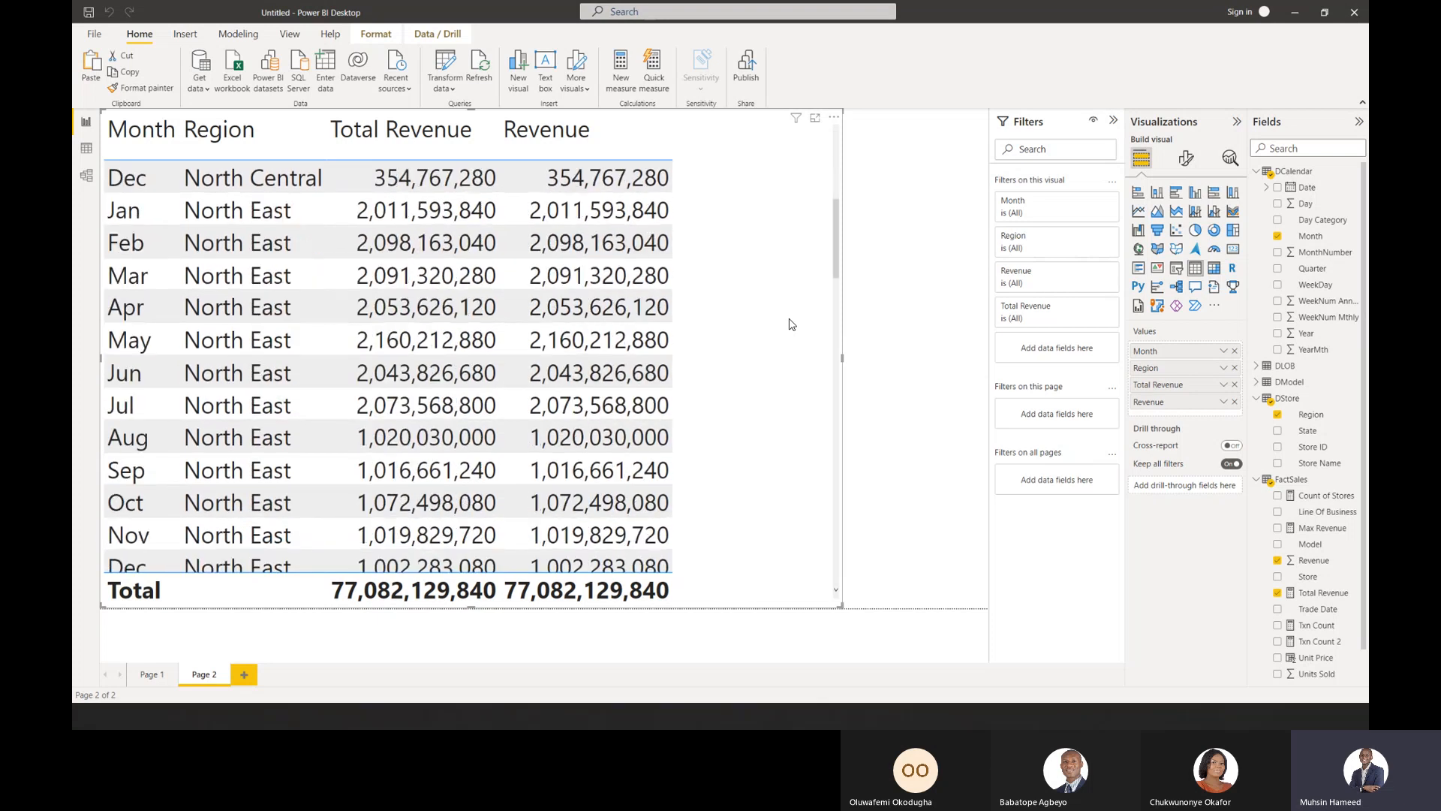
pyautogui.scroll(-6, 789, 324)
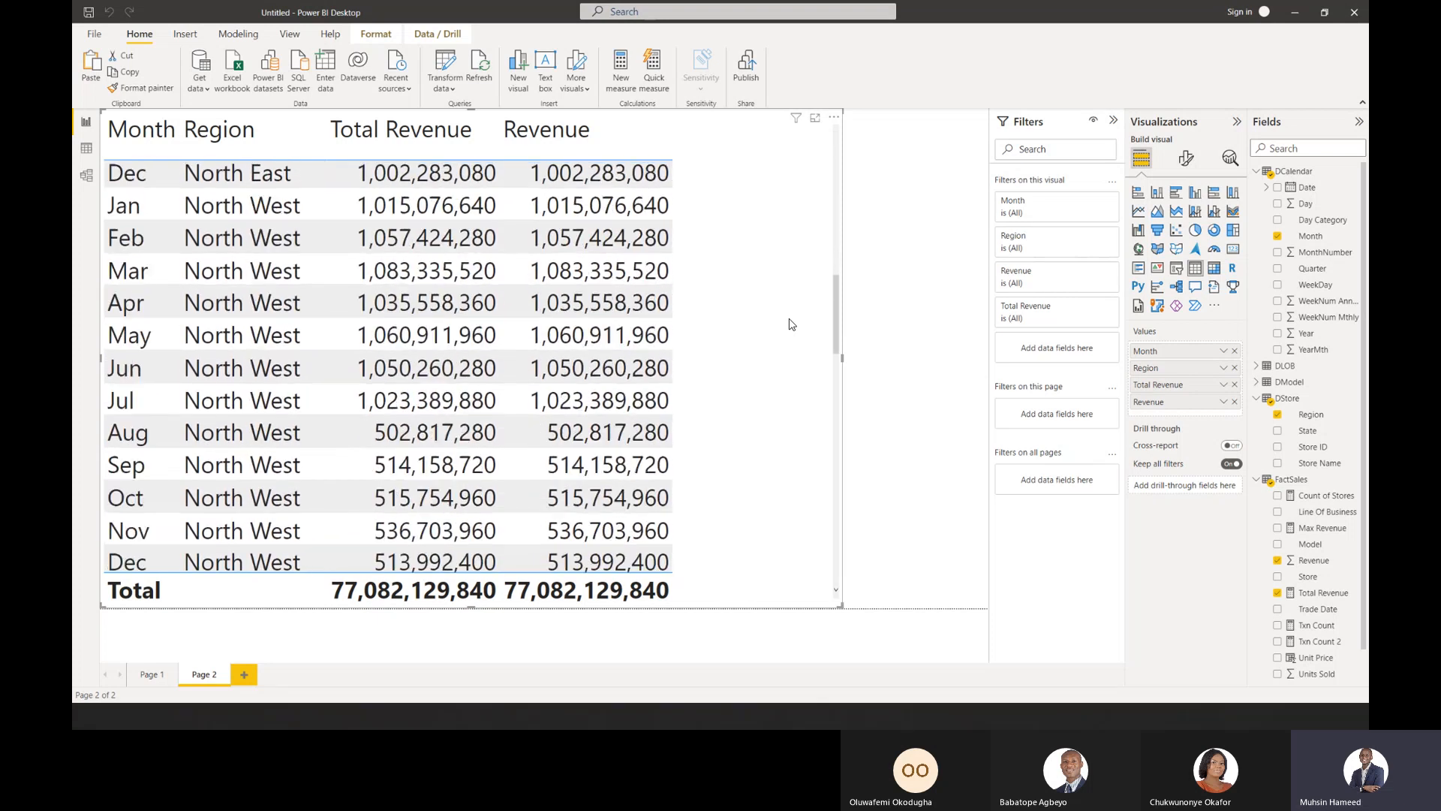
pyautogui.scroll(-1, 789, 325)
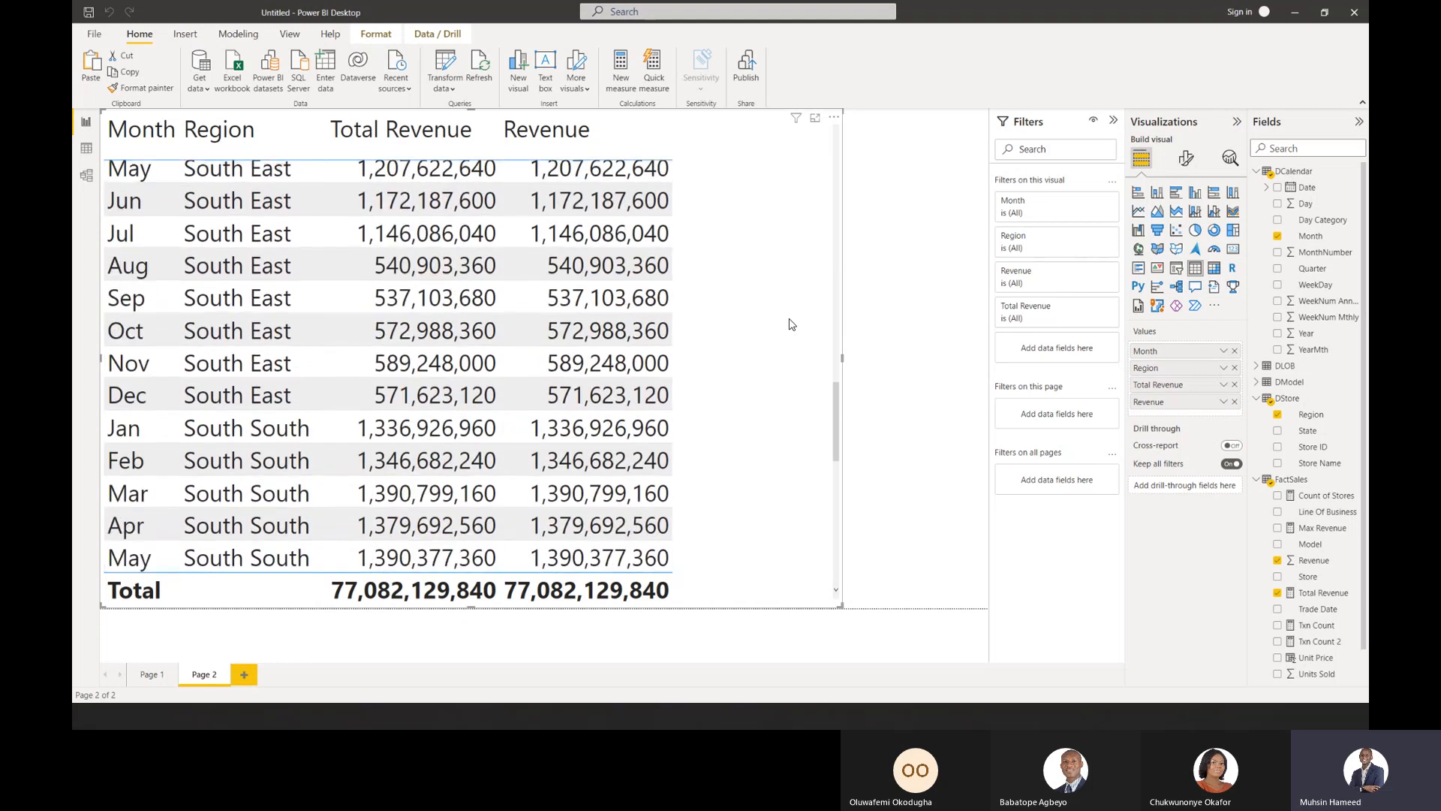
pyautogui.scroll(-1, 789, 324)
pyautogui.scroll(-1, 789, 325)
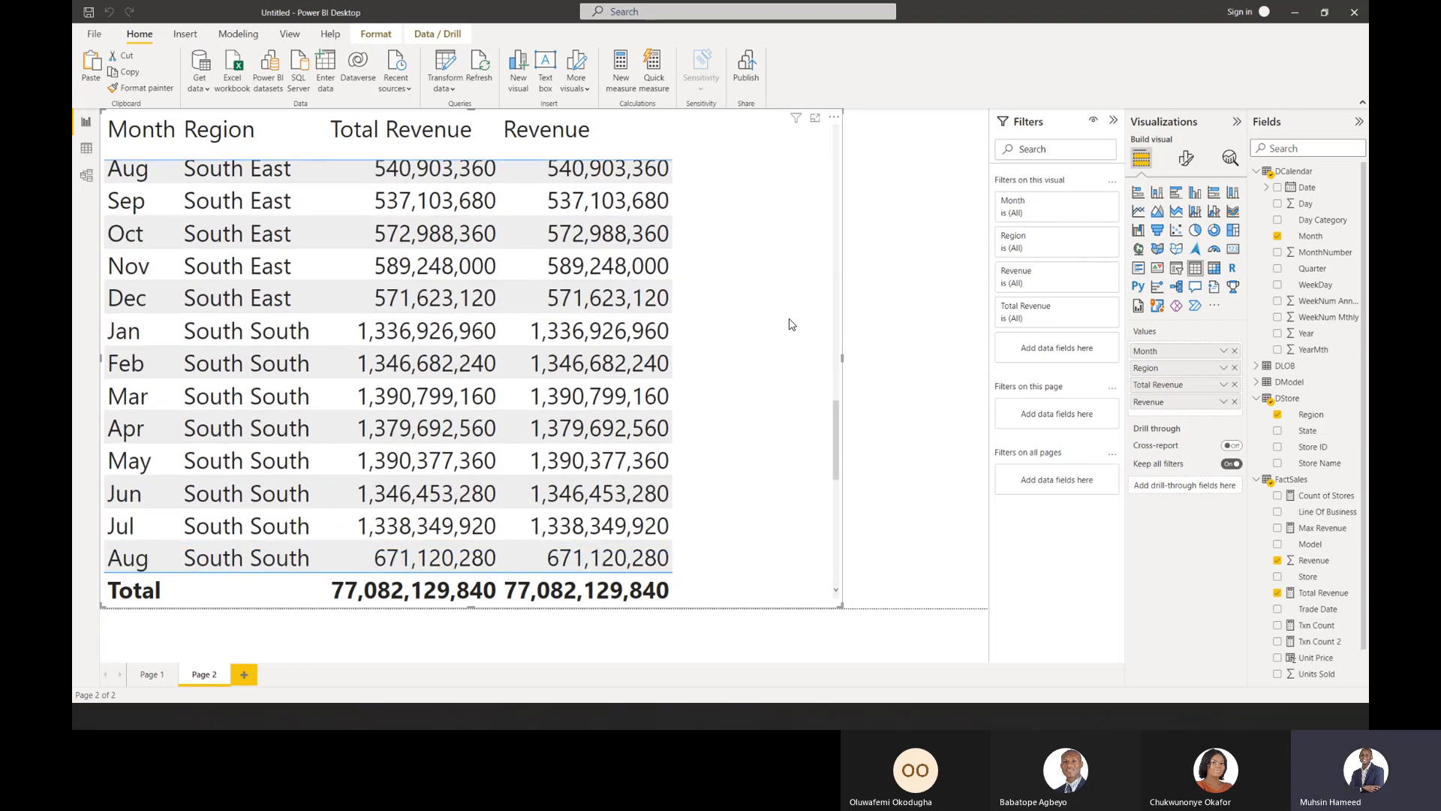
pyautogui.scroll(-4, 789, 325)
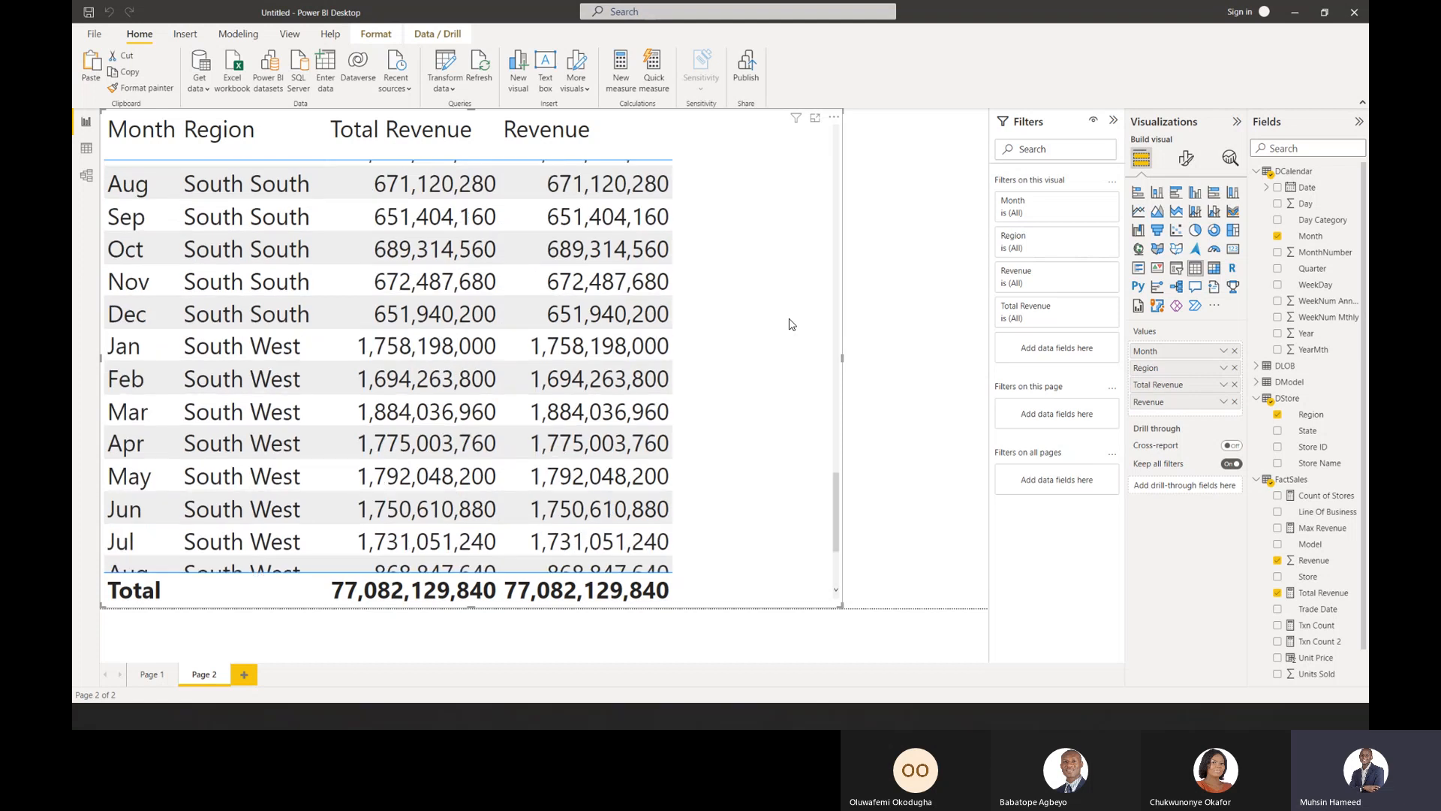
pyautogui.scroll(4, 789, 324)
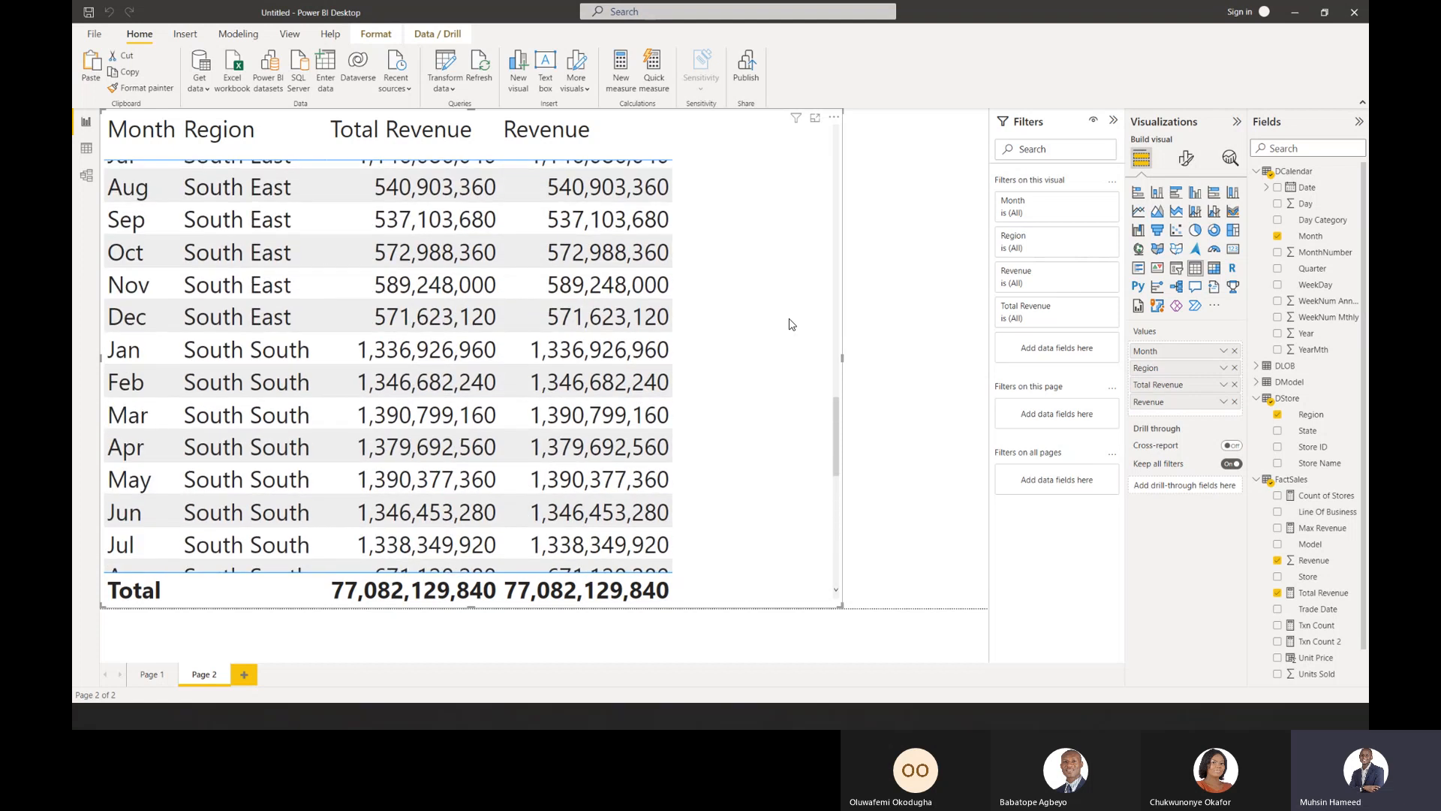
pyautogui.scroll(2, 789, 324)
pyautogui.scroll(6, 789, 325)
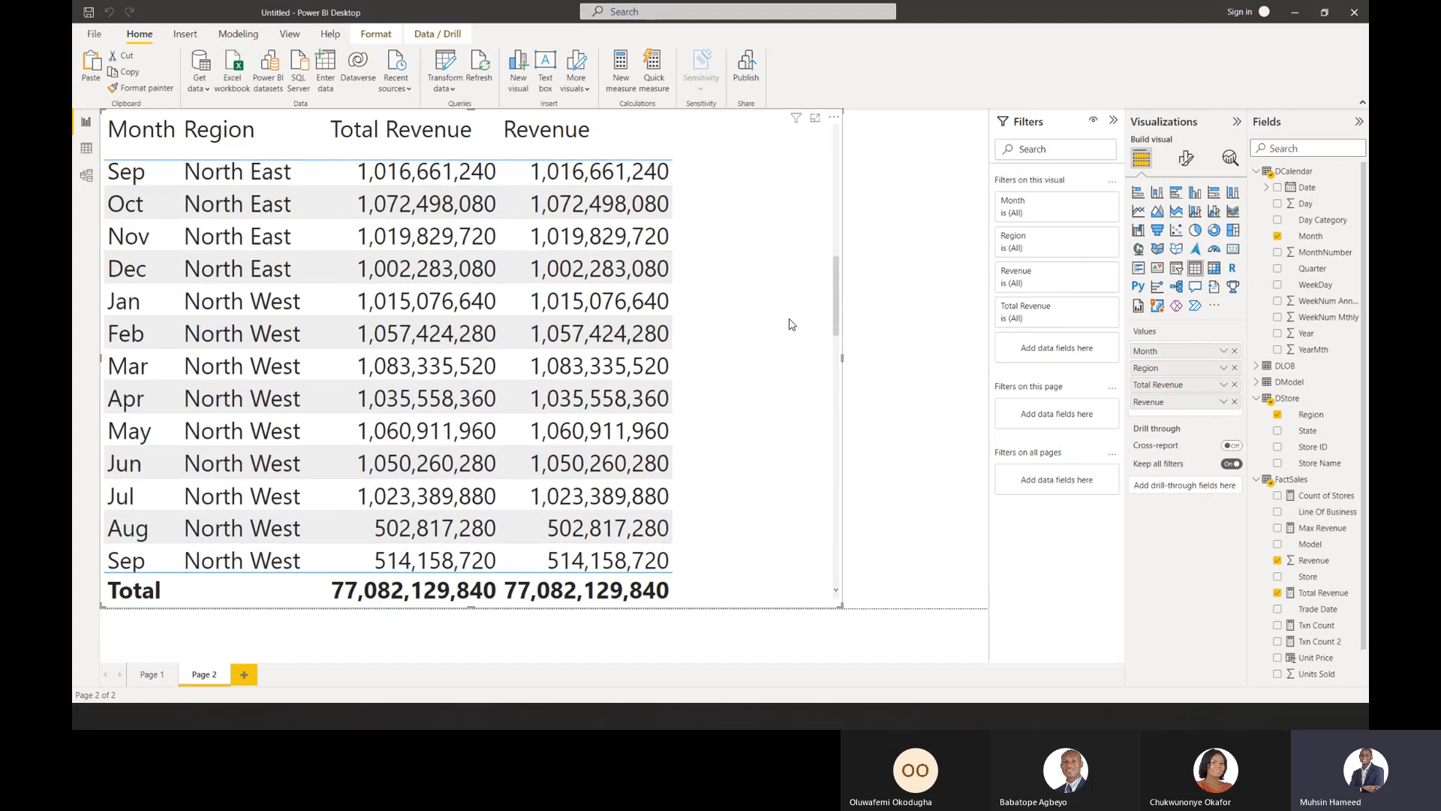